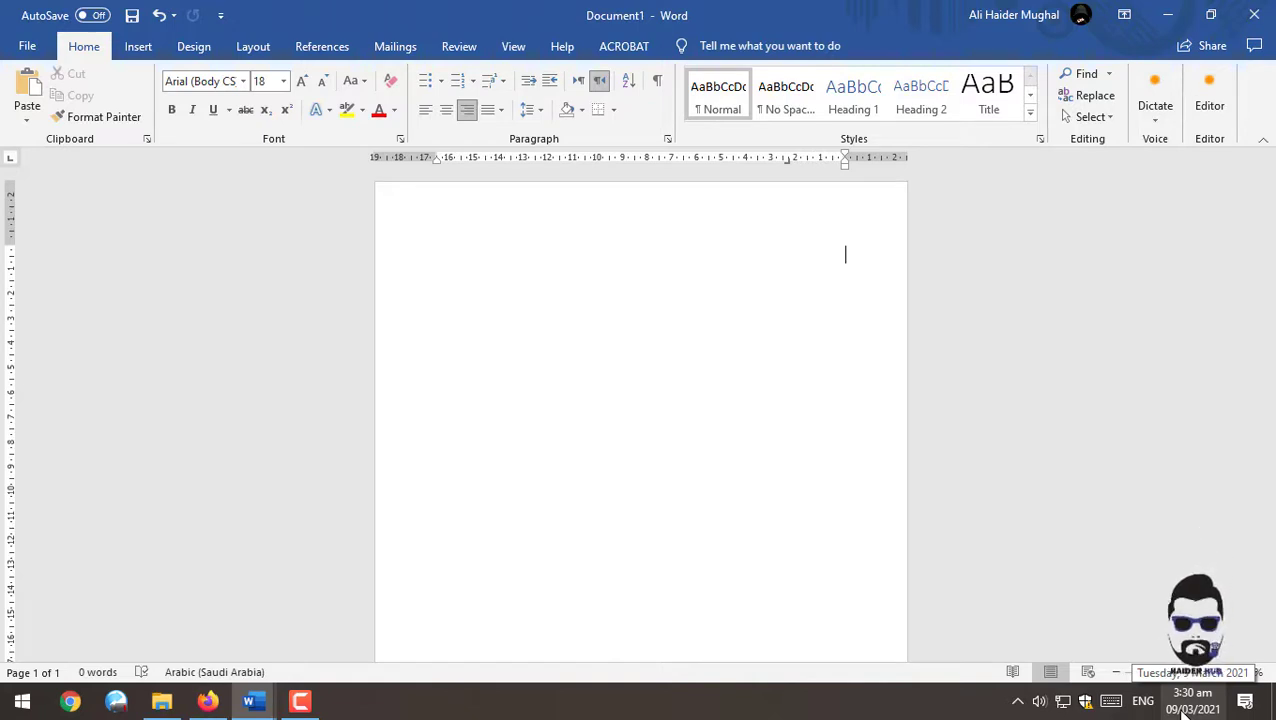
Step: Set the typing language to Urdu (Pakistan) with the Urdu Phonetic 1.0 keyboard
click(1193, 700)
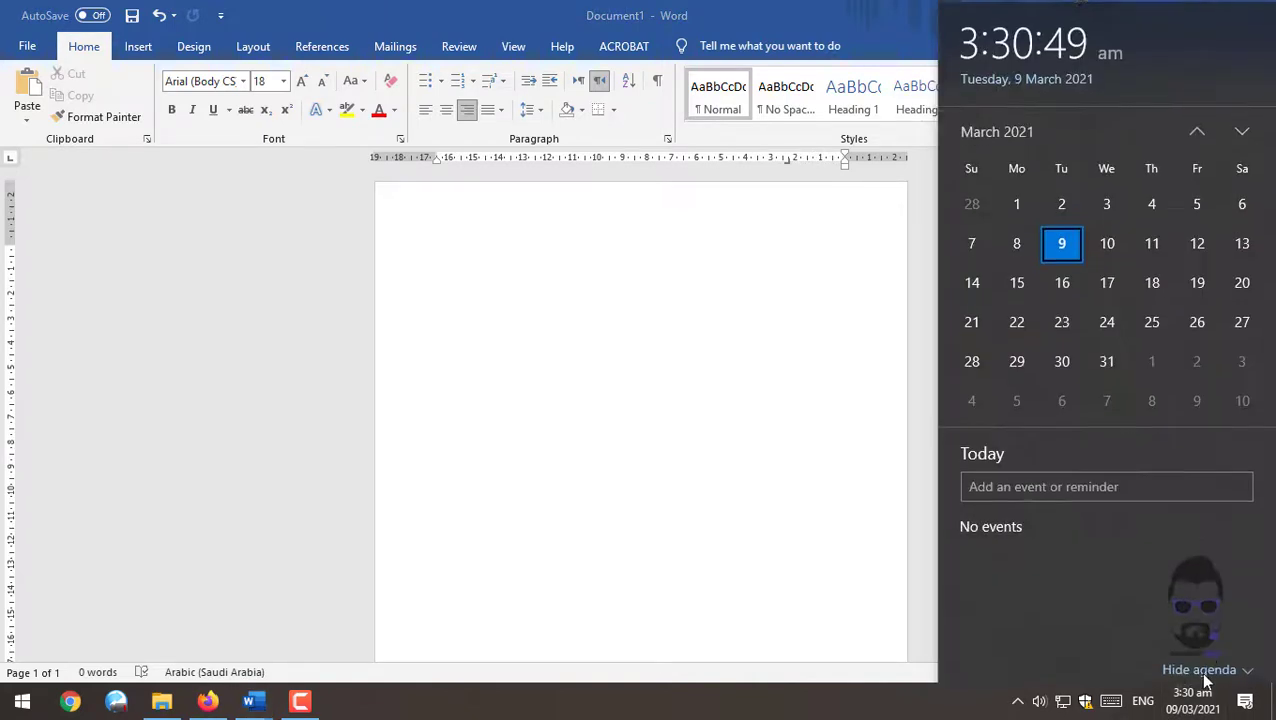
click(1193, 700)
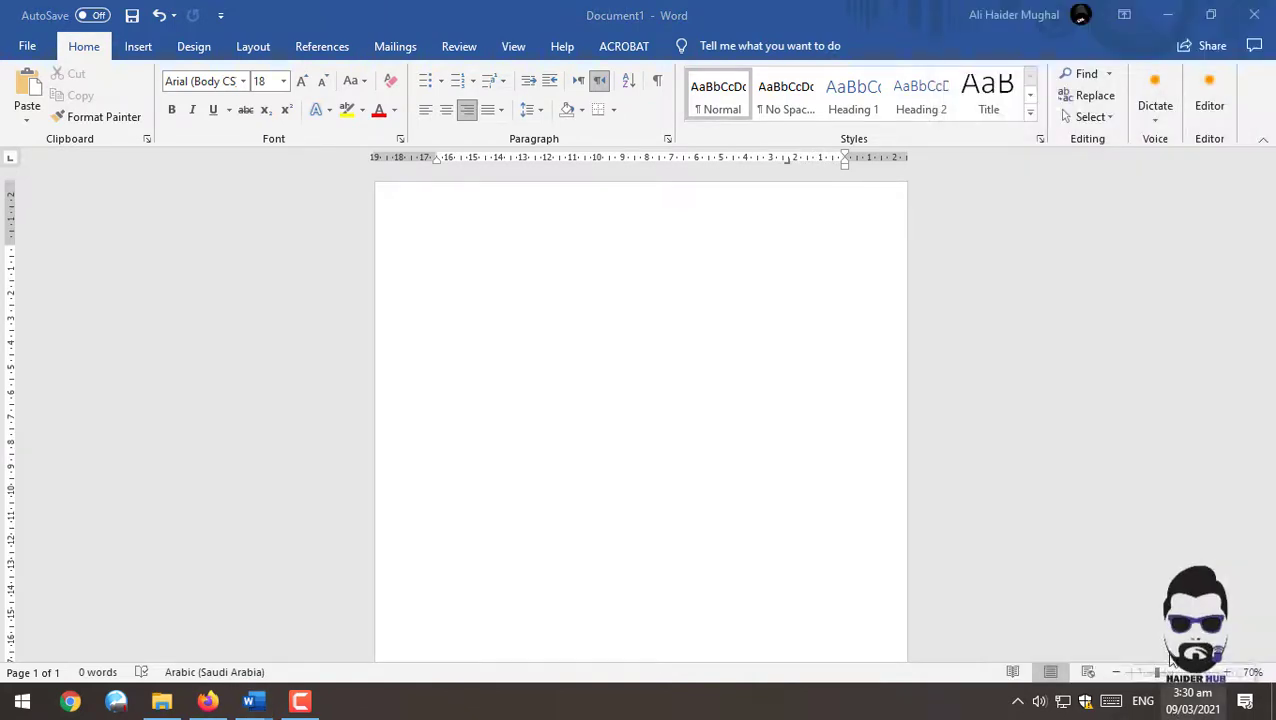
click(1142, 700)
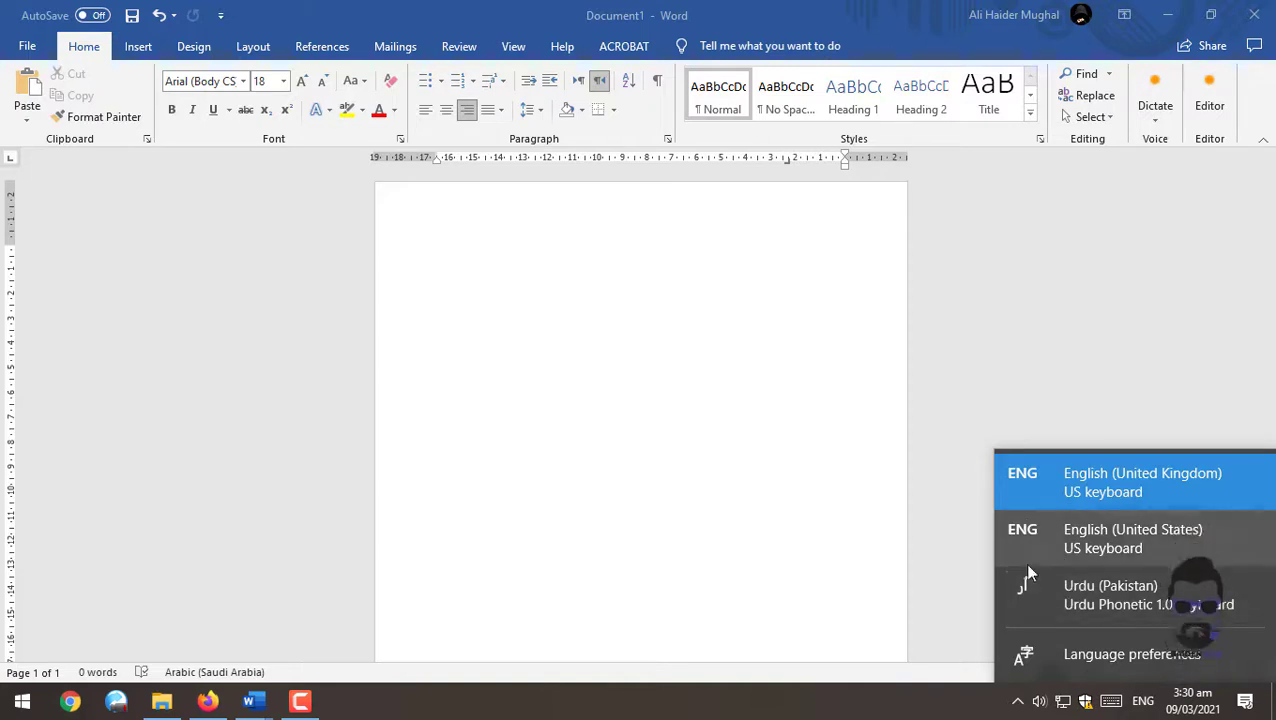
click(846, 310)
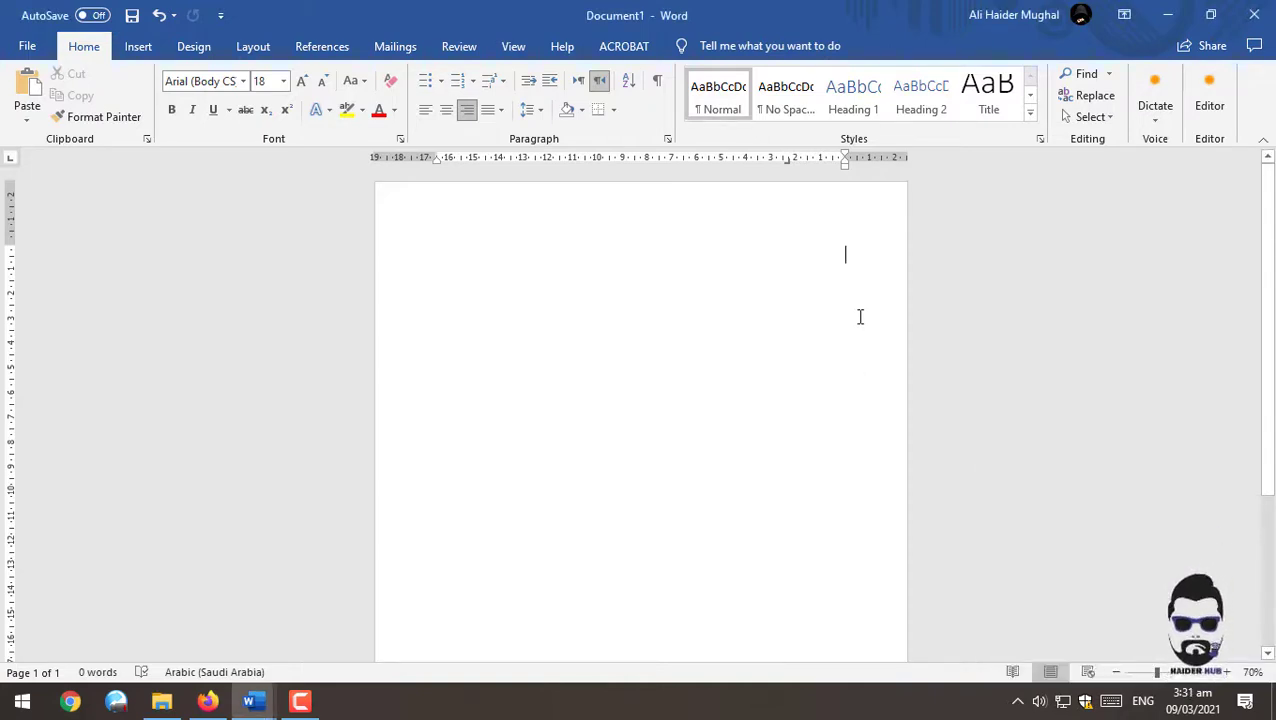
key(super+space)
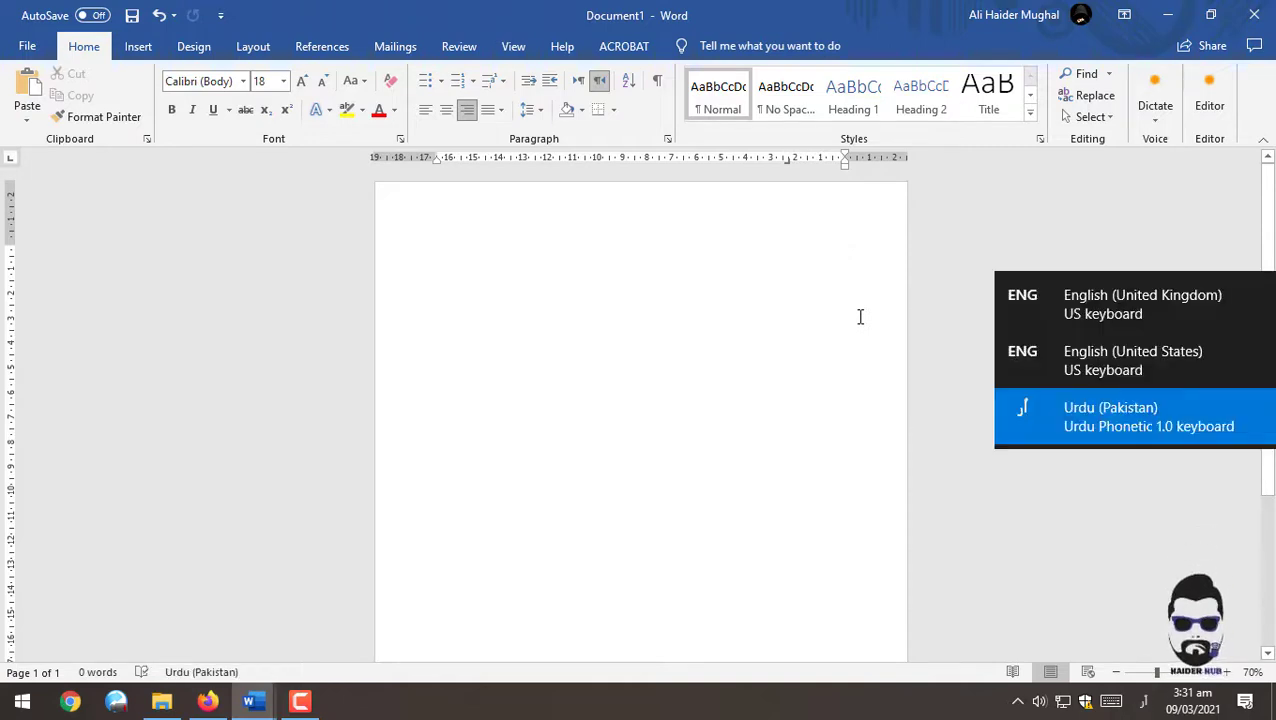
key(super+space)
key(super+space)
key(super+space)
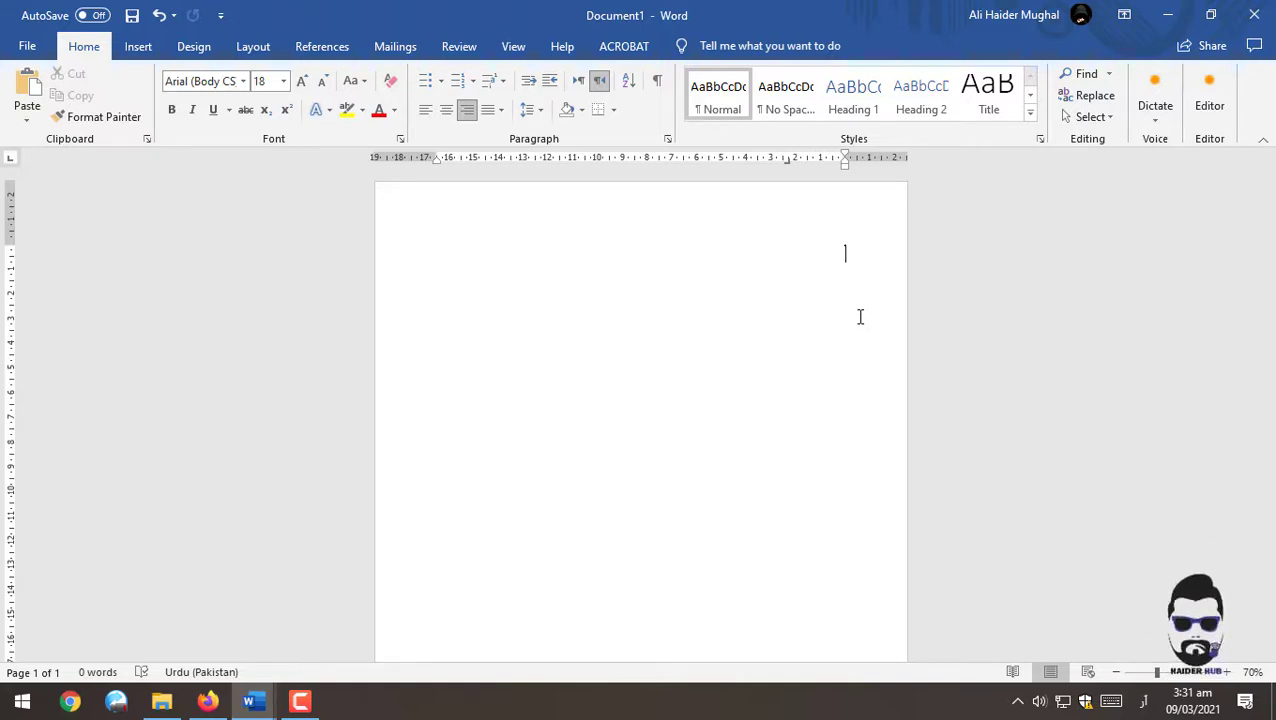
Step: Type the Urdu title 'مائیکرو سافٹ ورڈ میں اُردو لکھنا۔' and start a new line
text(مای)
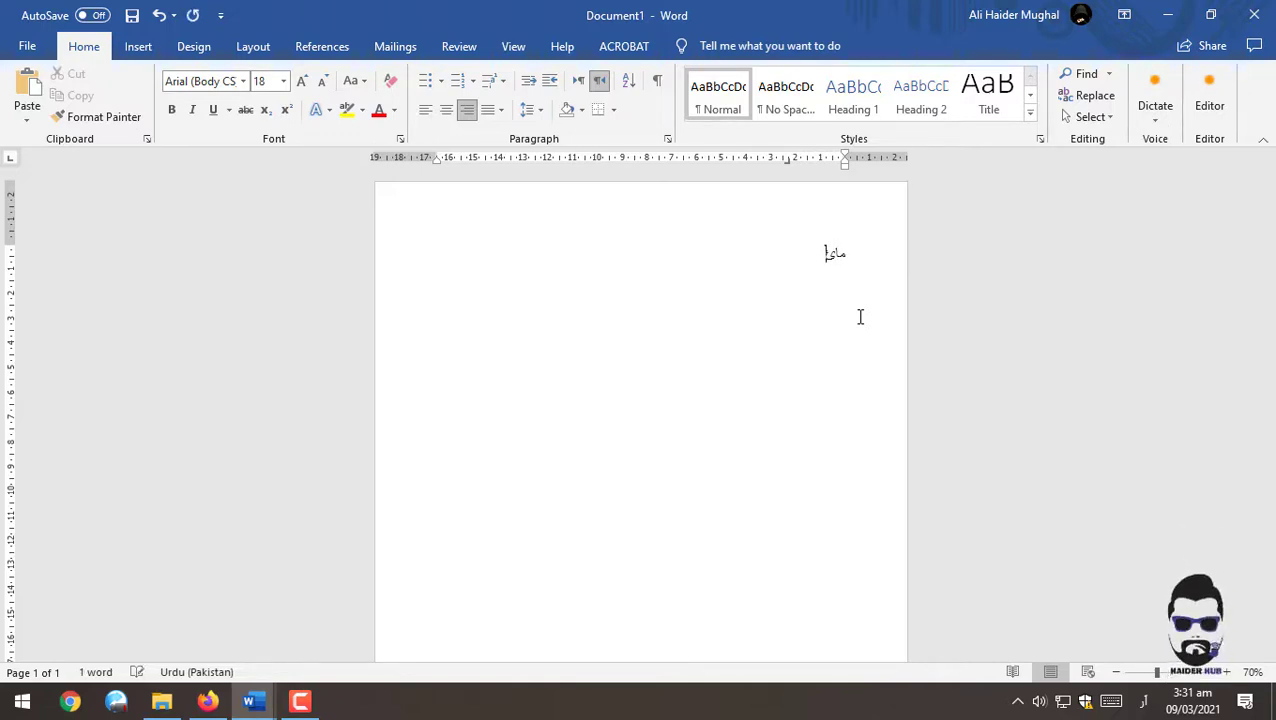
text(ی)
text(کلرو)
text( ساف)
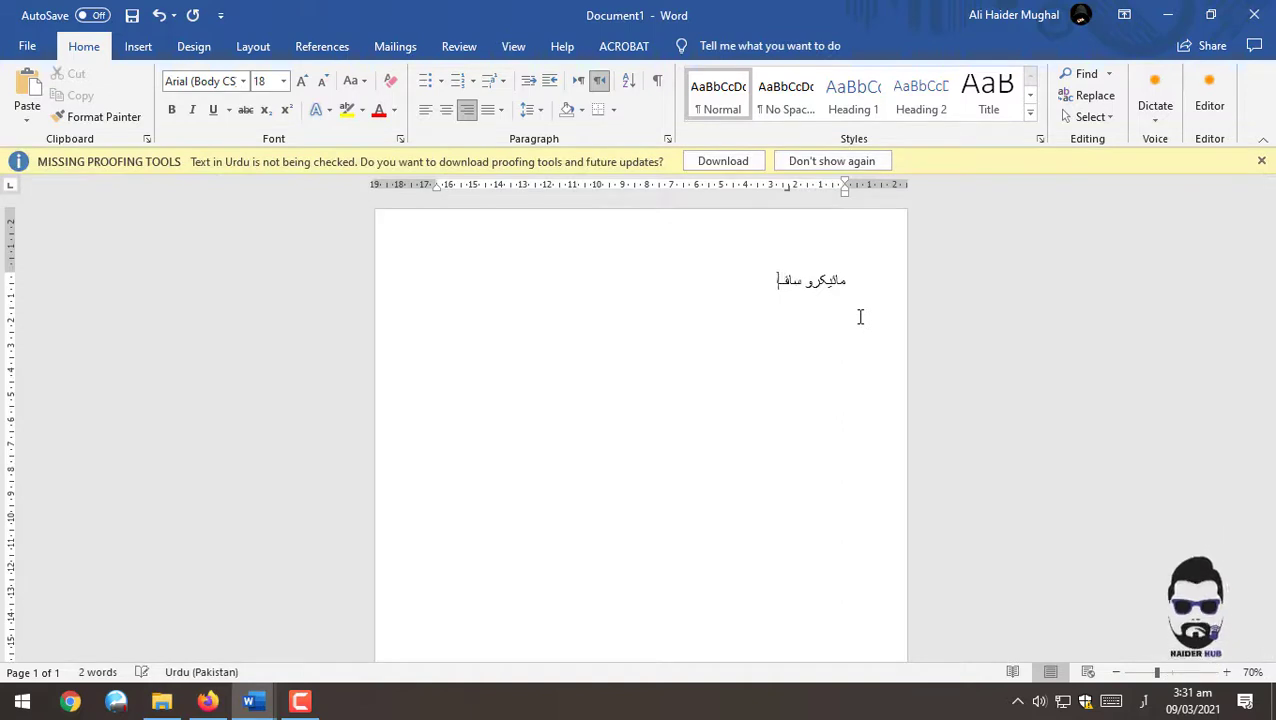
text(ٹ ورڈ )
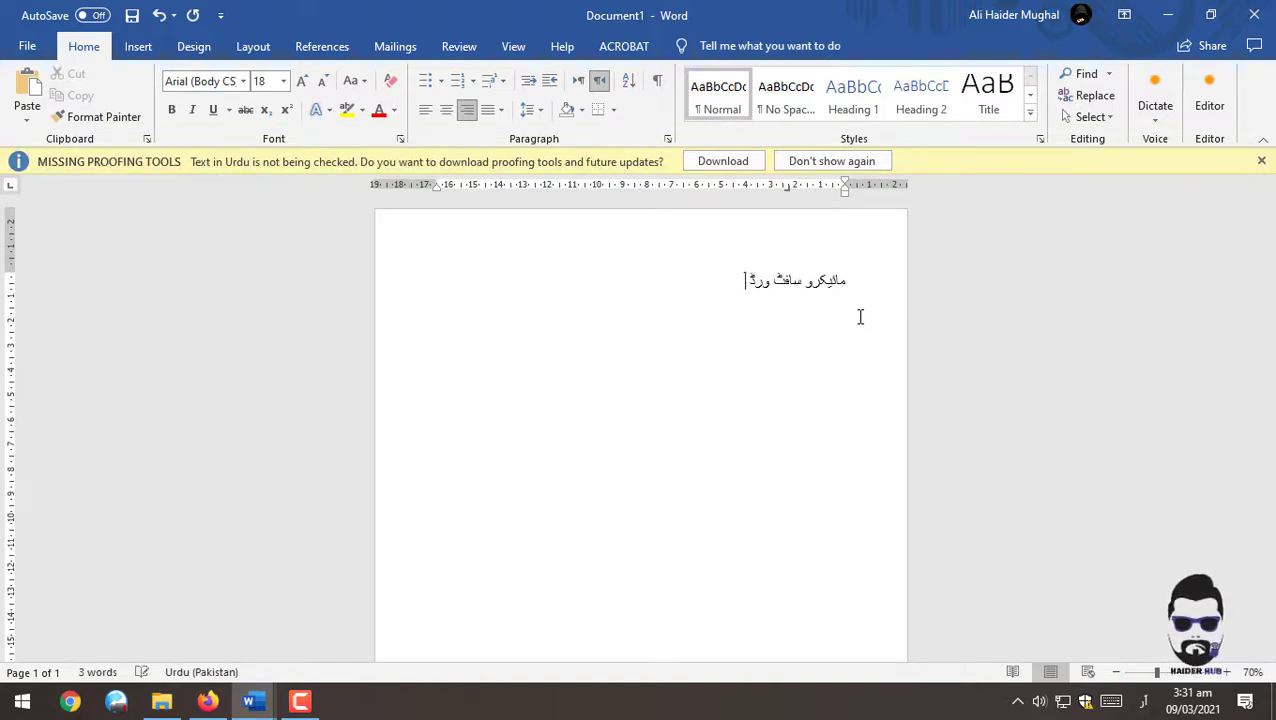
text(میں )
text(اُردو لکھنا)
text(۔)
key(Return)
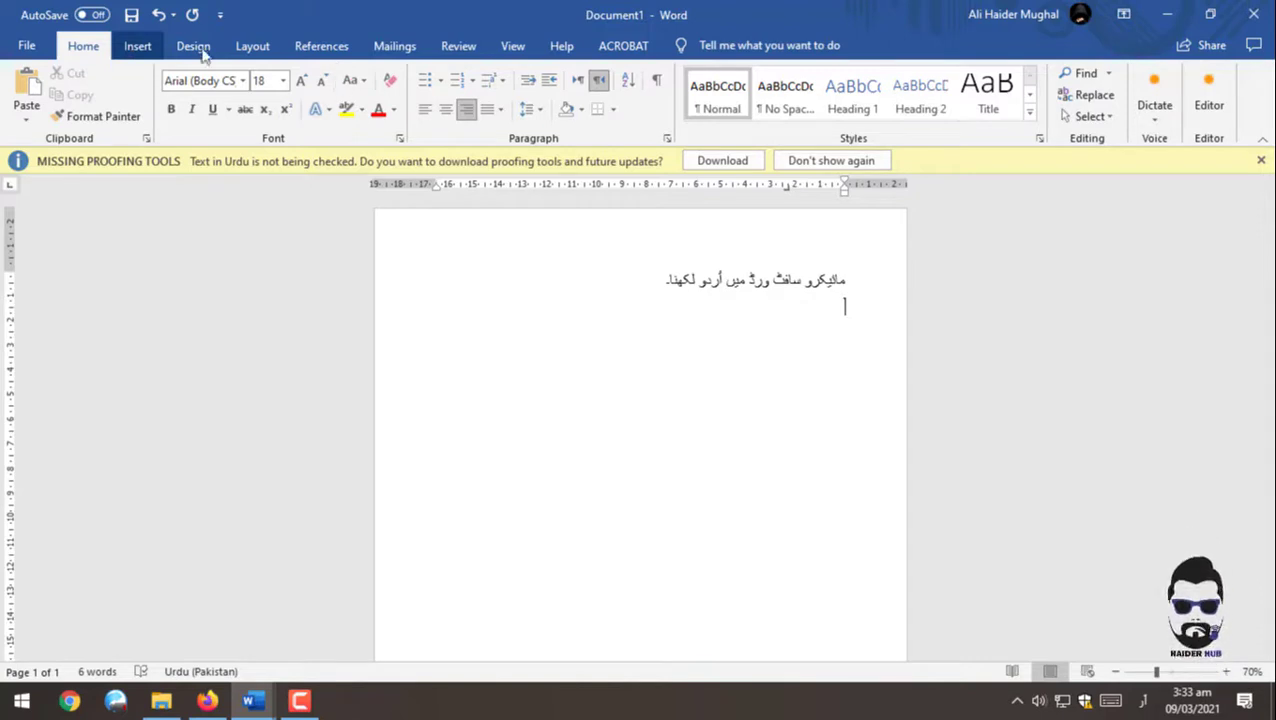
Step: Insert a 4x1 table below the title and add a second row
click(137, 47)
click(136, 112)
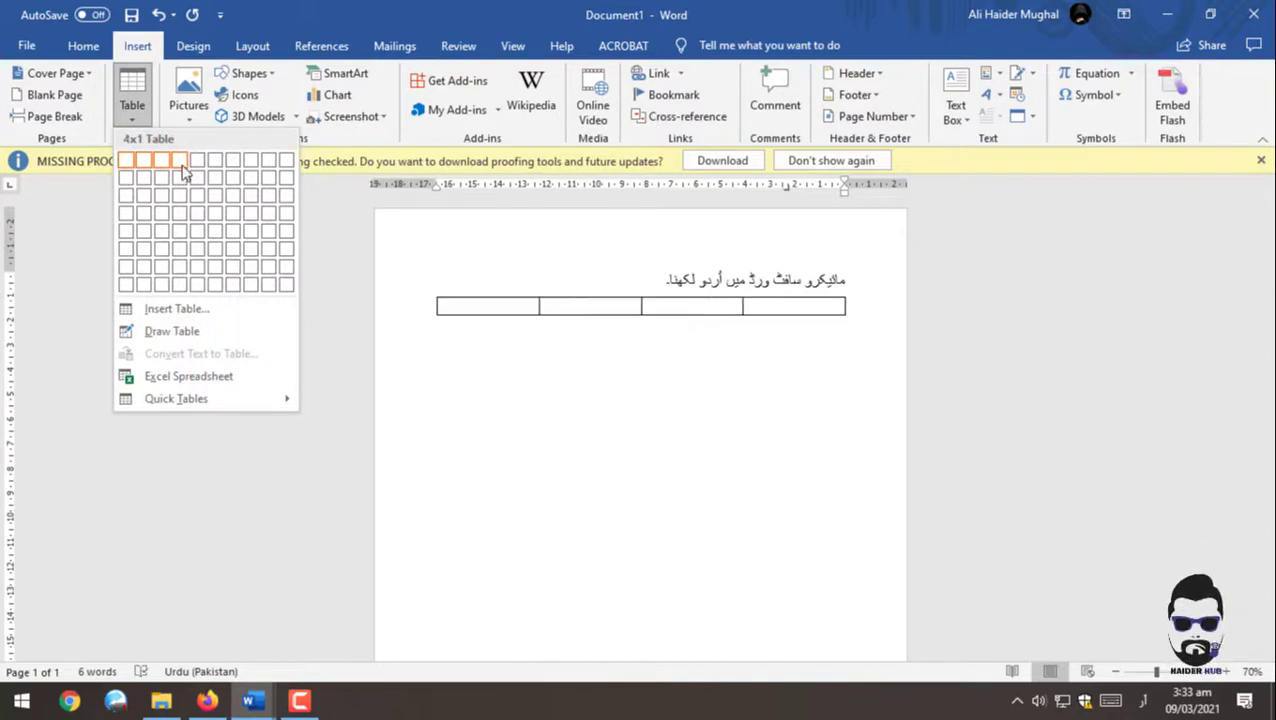
click(182, 167)
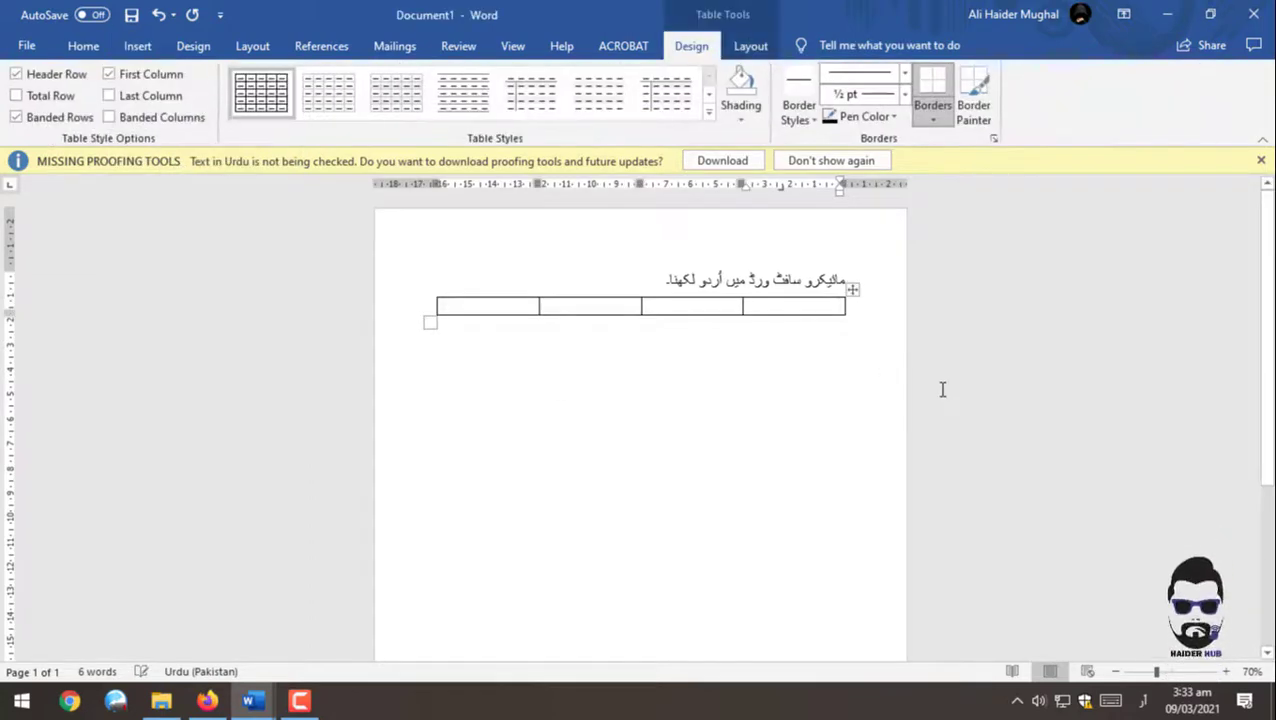
click(519, 309)
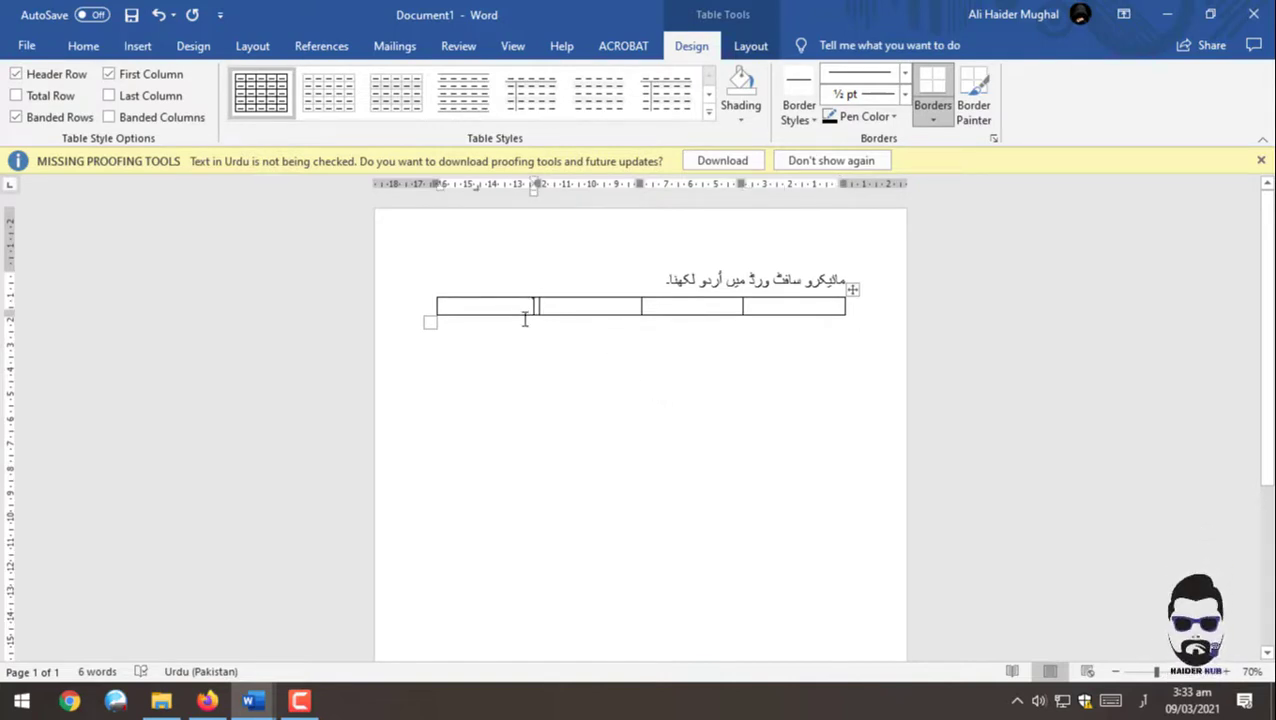
key(Tab)
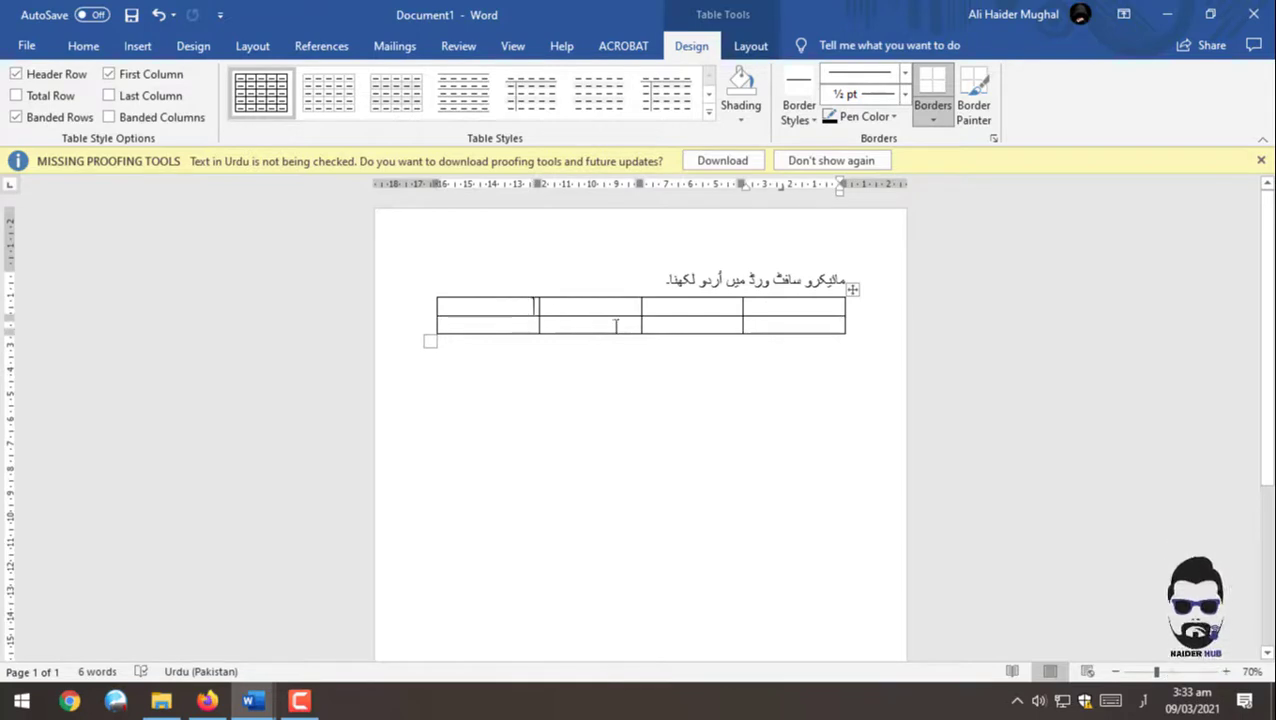
Step: Centre the contents of all table cells
click(852, 289)
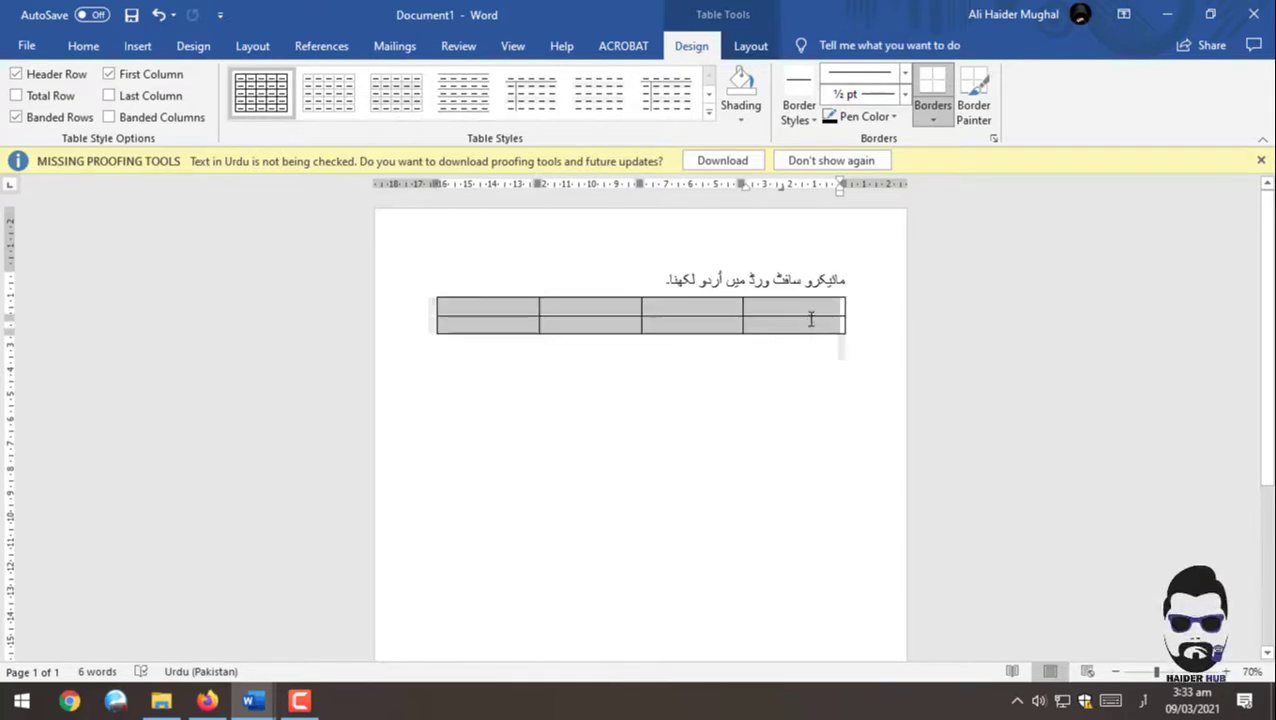
click(83, 45)
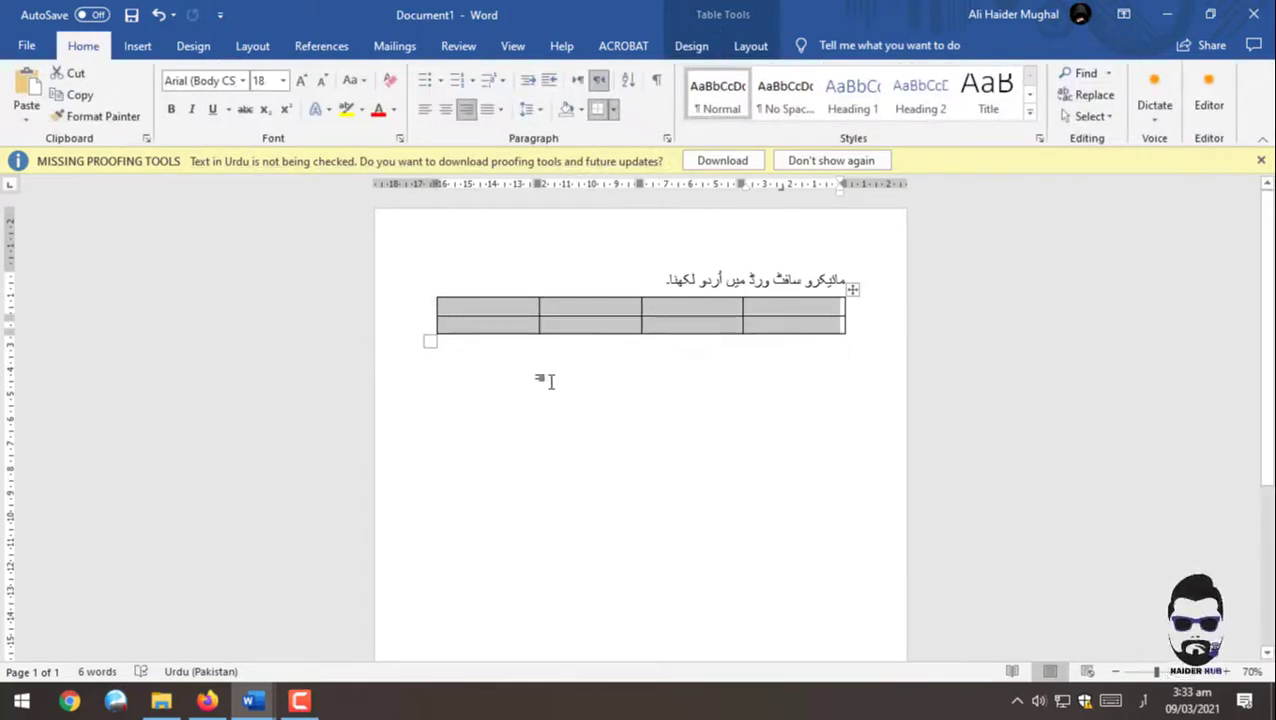
key(ctrl+e)
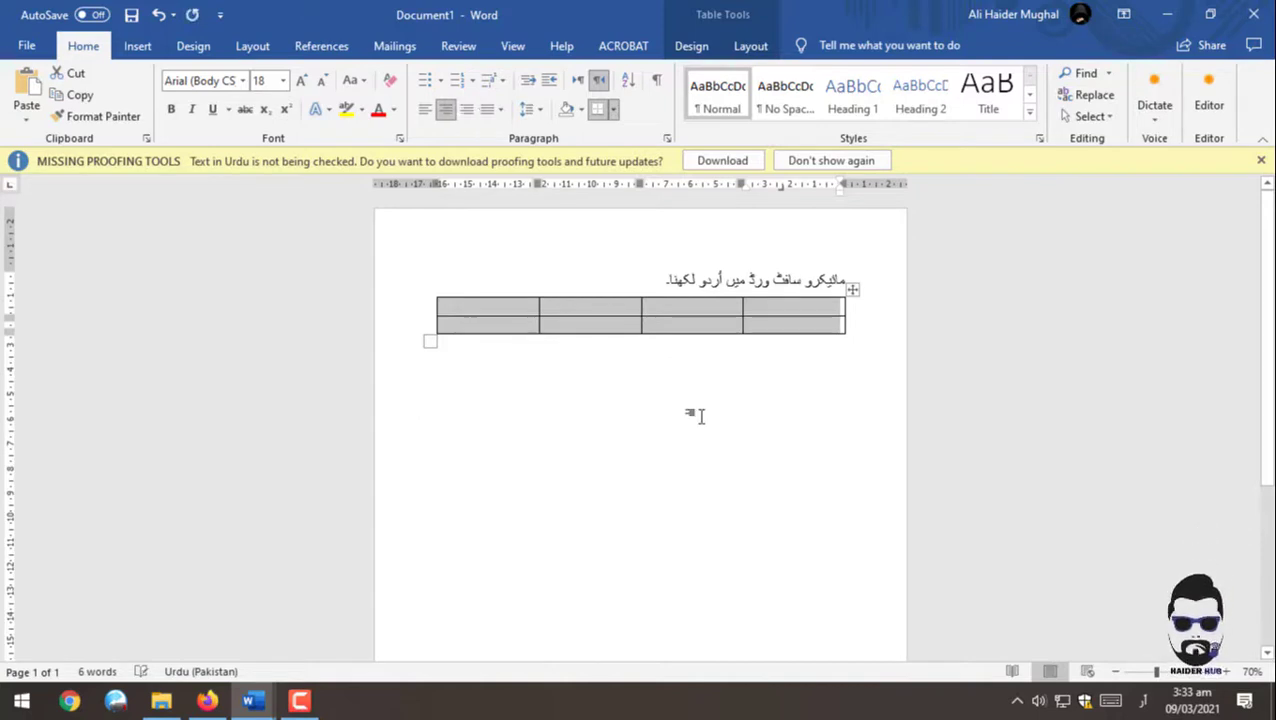
click(509, 313)
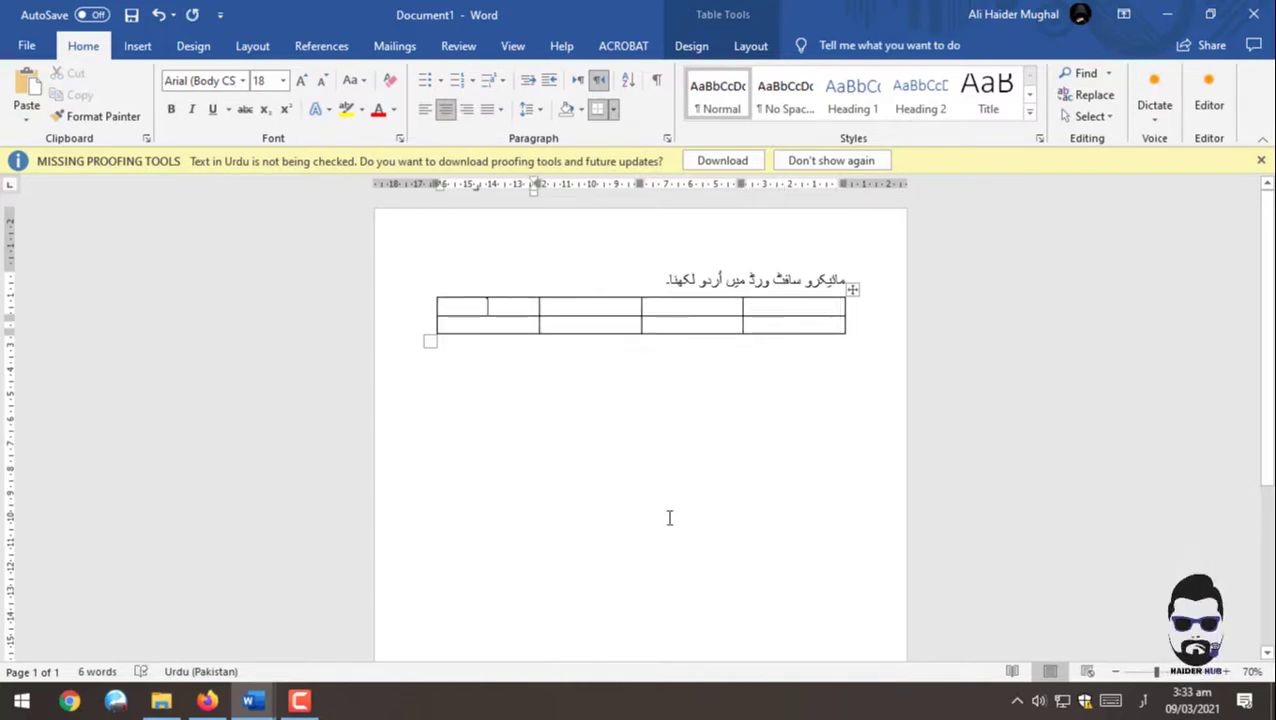
Step: Switch typing to English and enter letters B to K, alternating first and third columns
key(super+space)
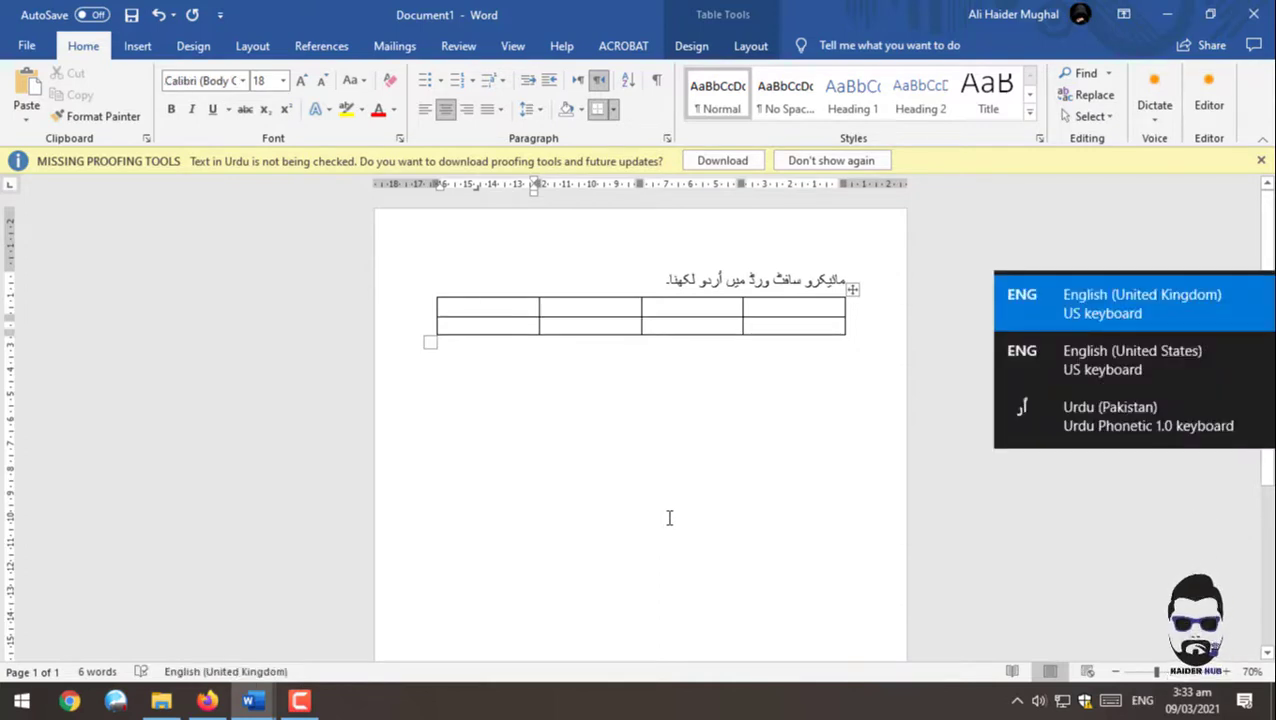
key(super+space)
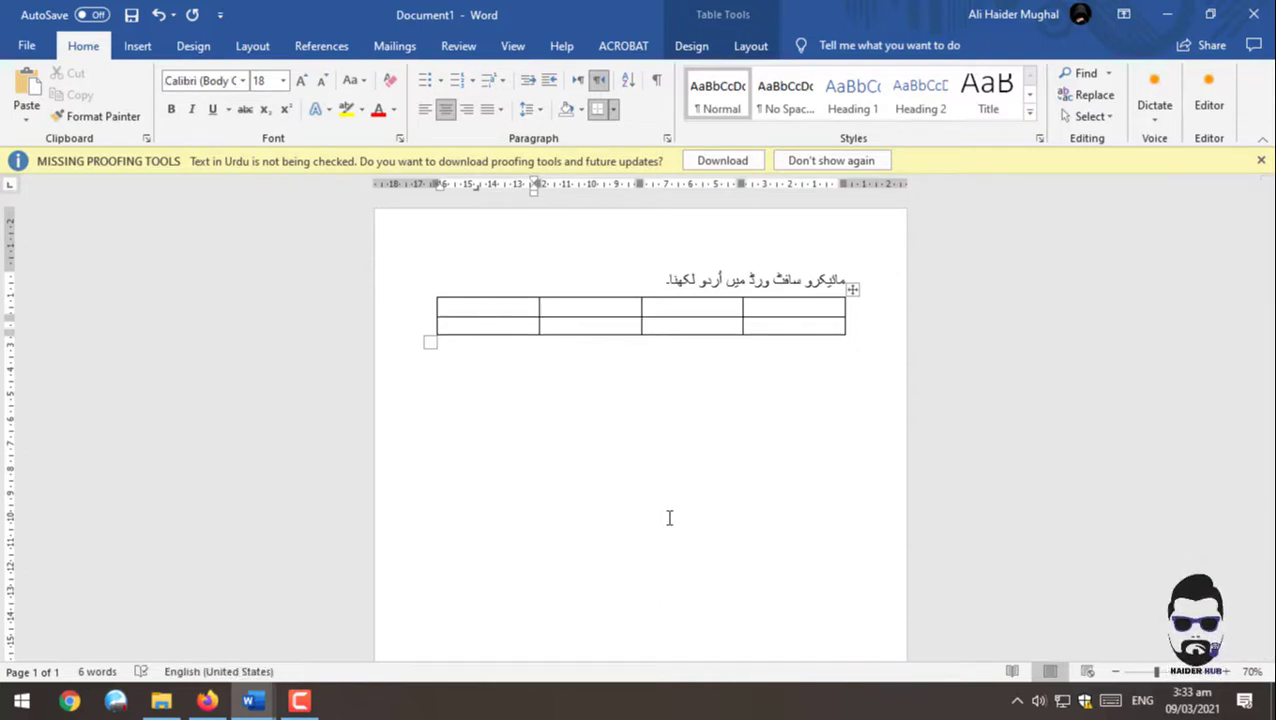
text(A)
click(660, 307)
text(B)
click(470, 327)
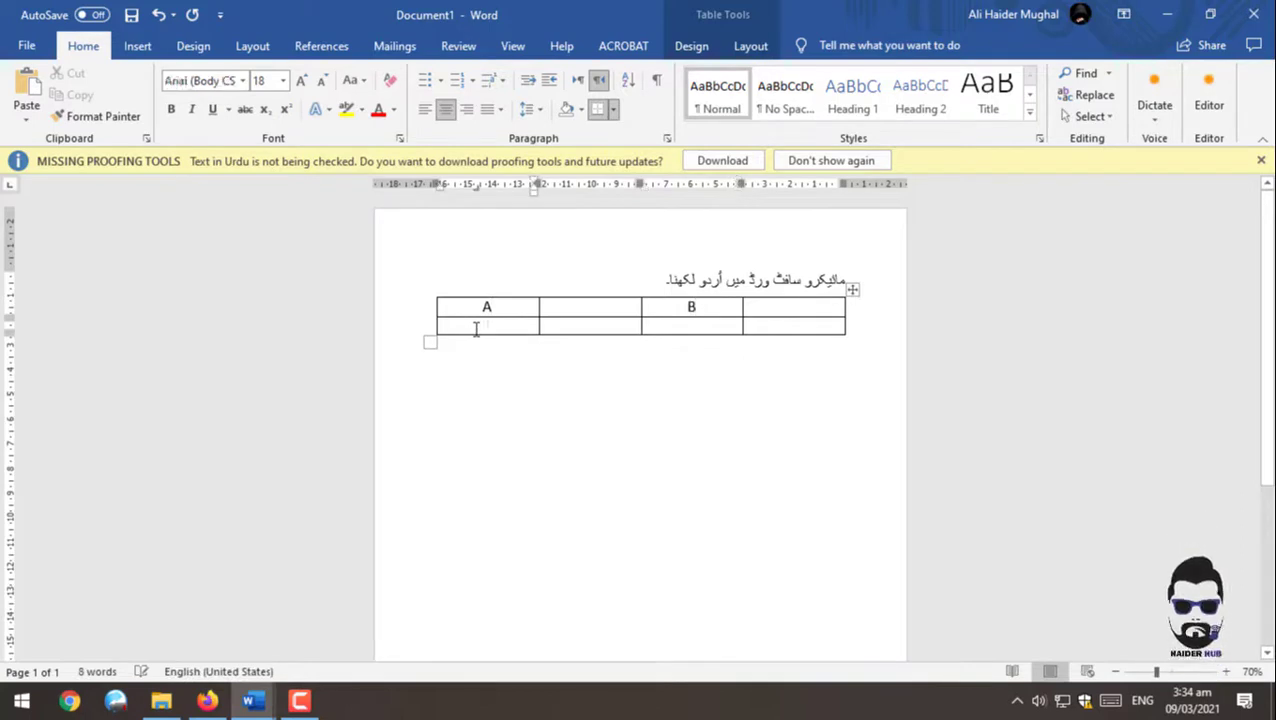
text(C)
click(671, 325)
text(D)
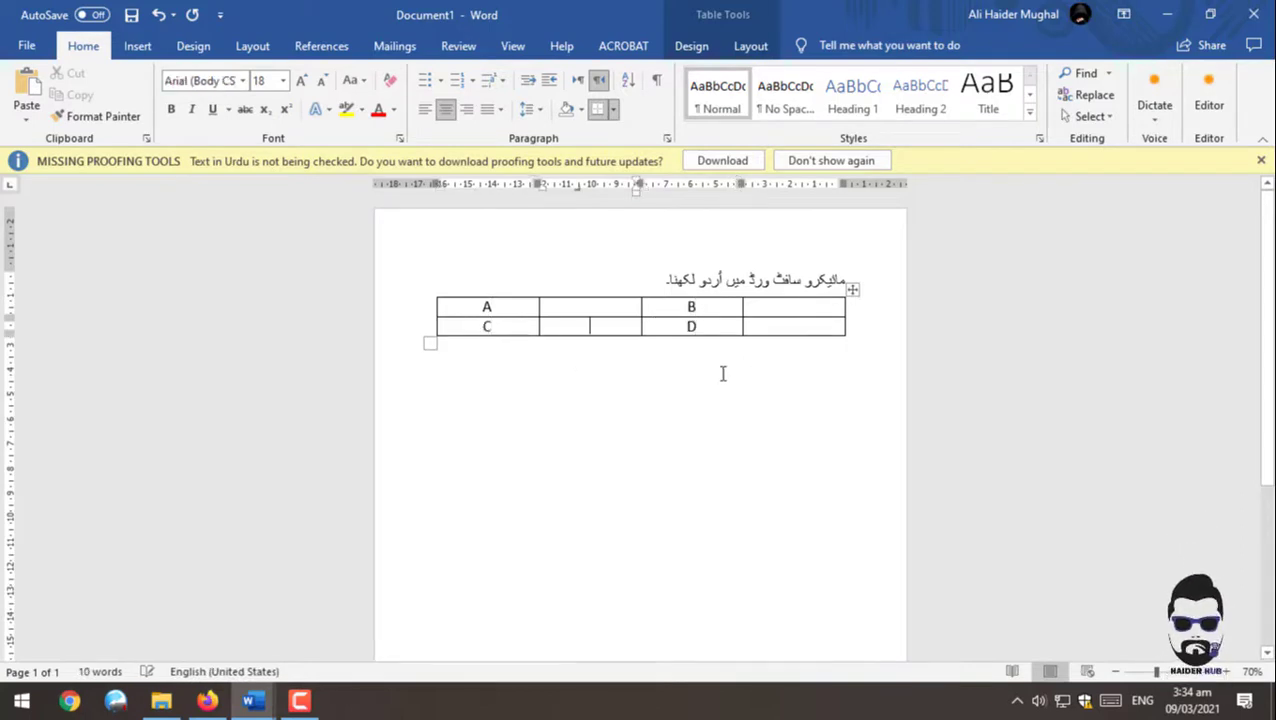
key(Tab)
key(Tab)
key(Tab)
key(Tab)
key(Tab)
key(Tab)
key(Tab)
key(Tab)
key(Tab)
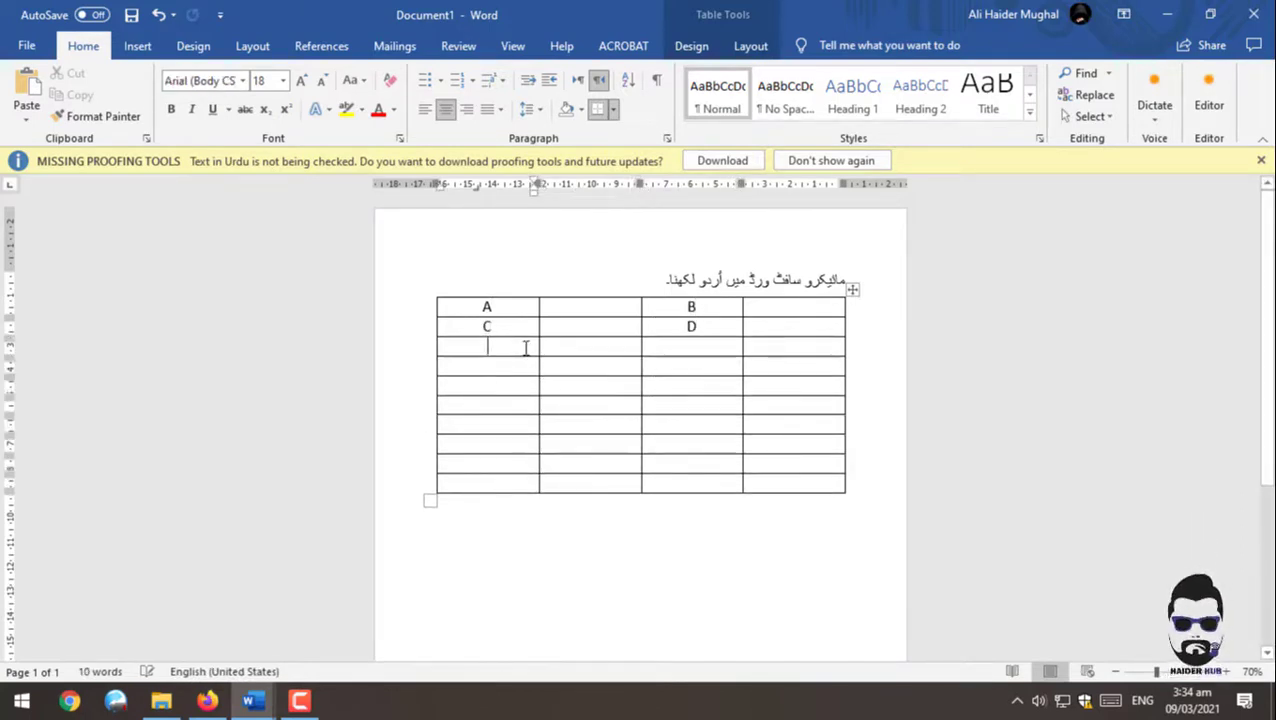
click(530, 361)
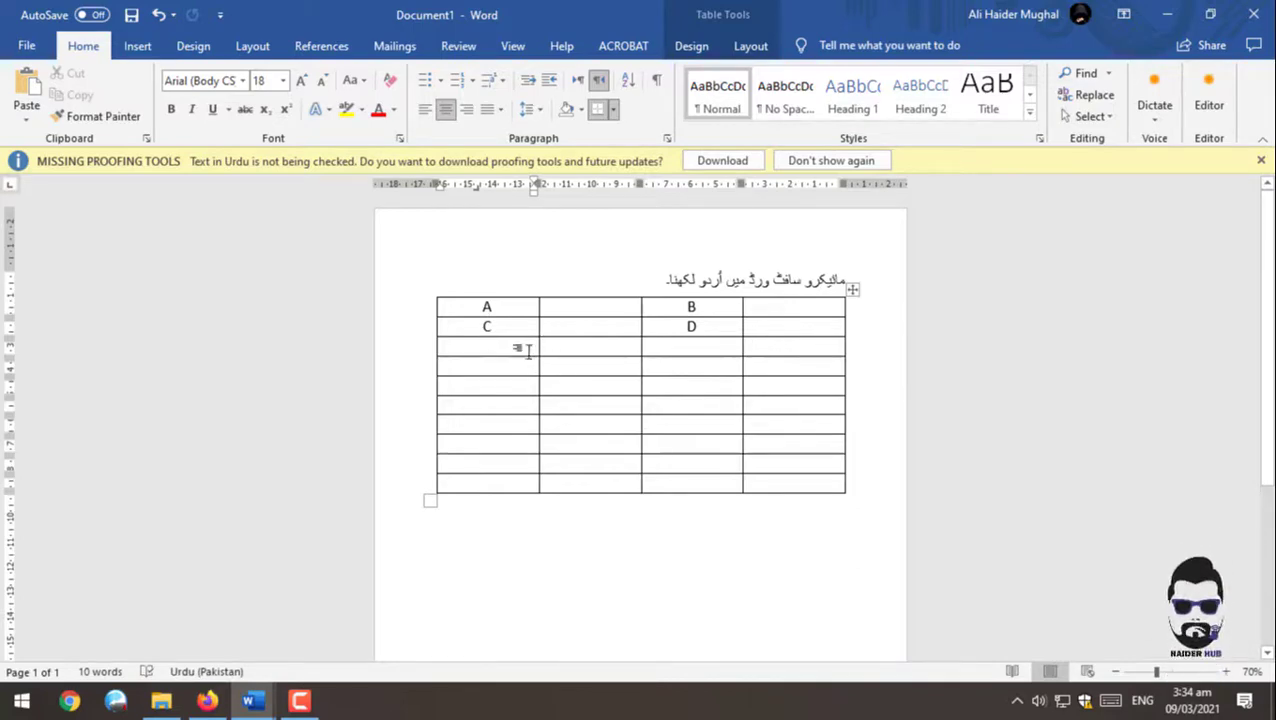
text(E)
key(Tab)
key(Tab)
text(F)
click(506, 364)
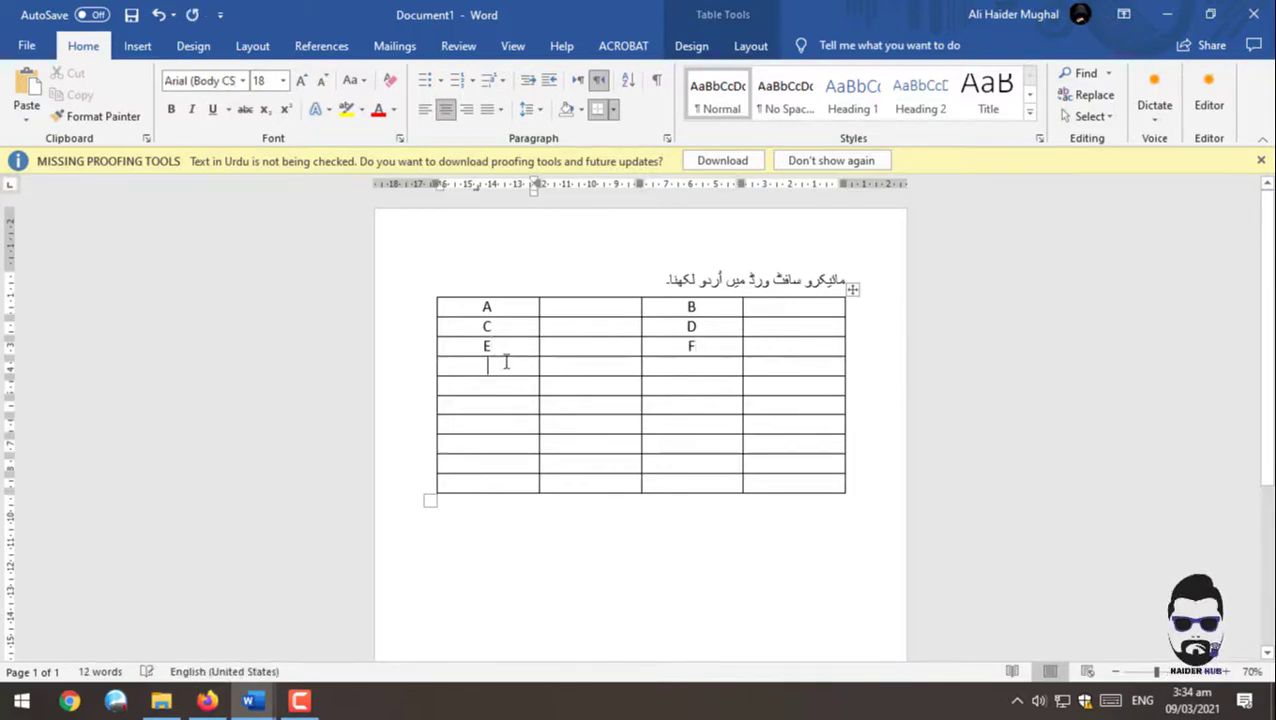
text(G)
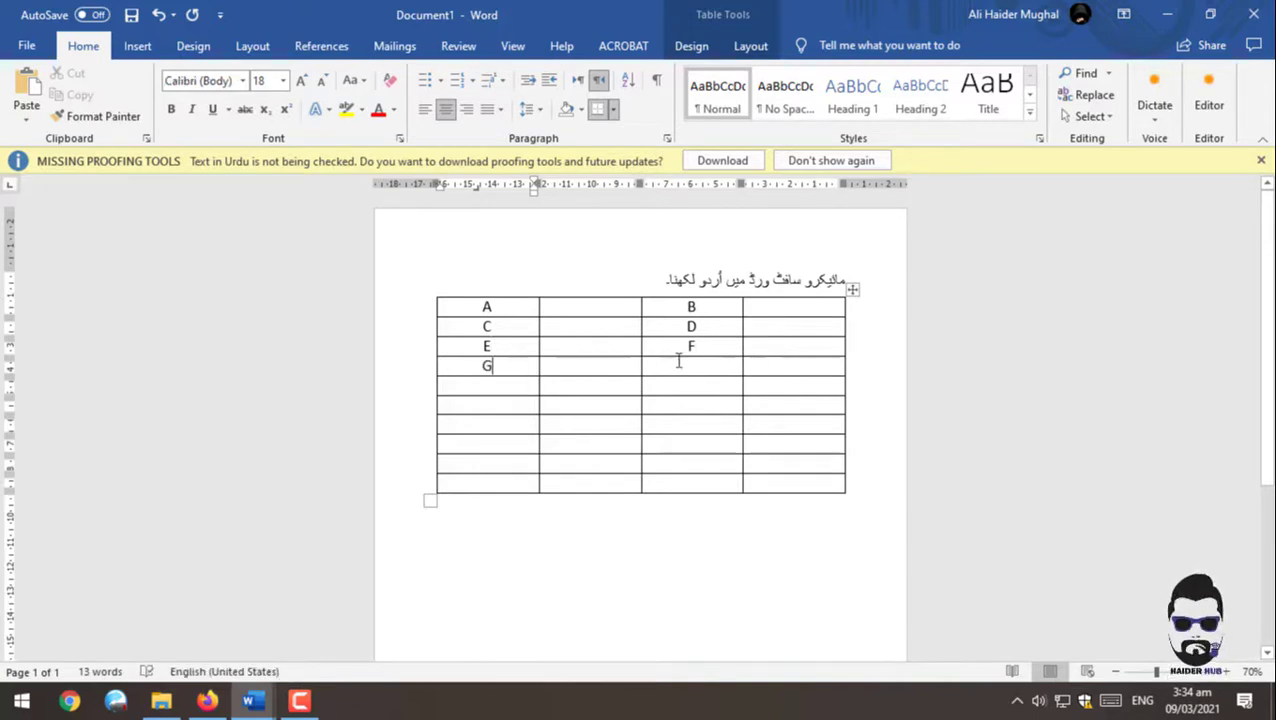
click(678, 362)
text(H)
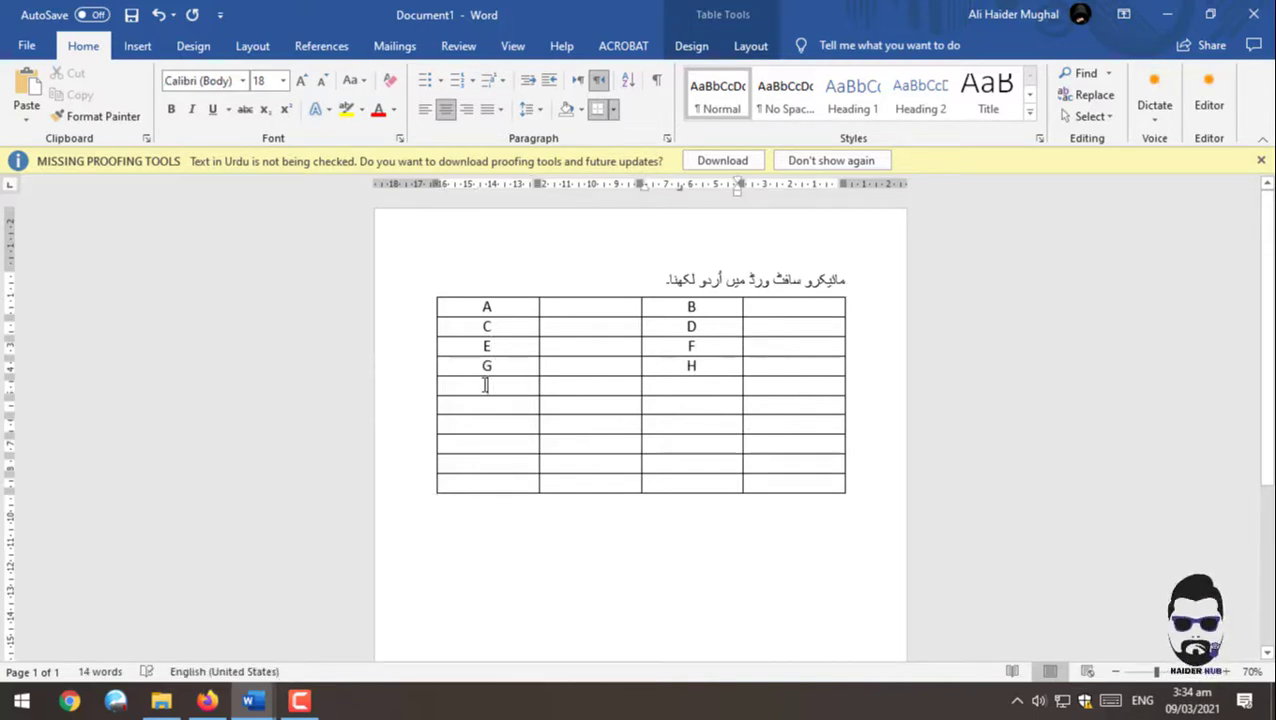
click(485, 385)
text(I)
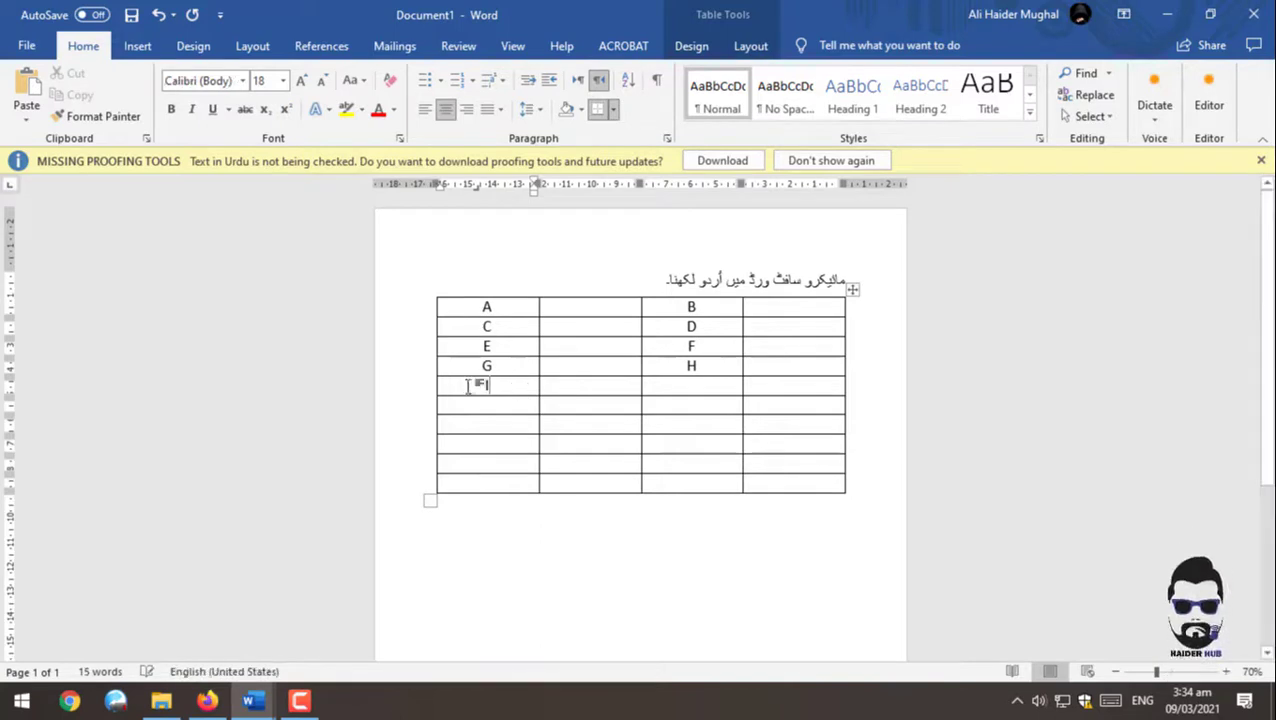
click(708, 385)
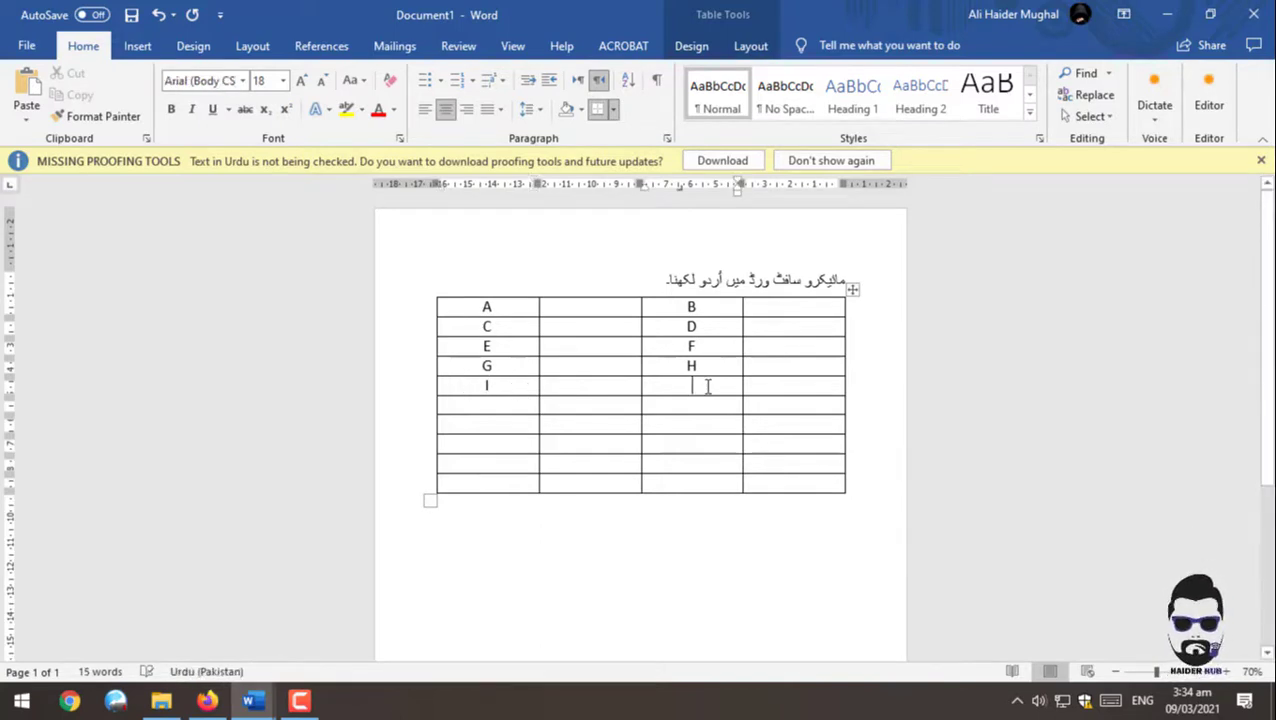
text(J)
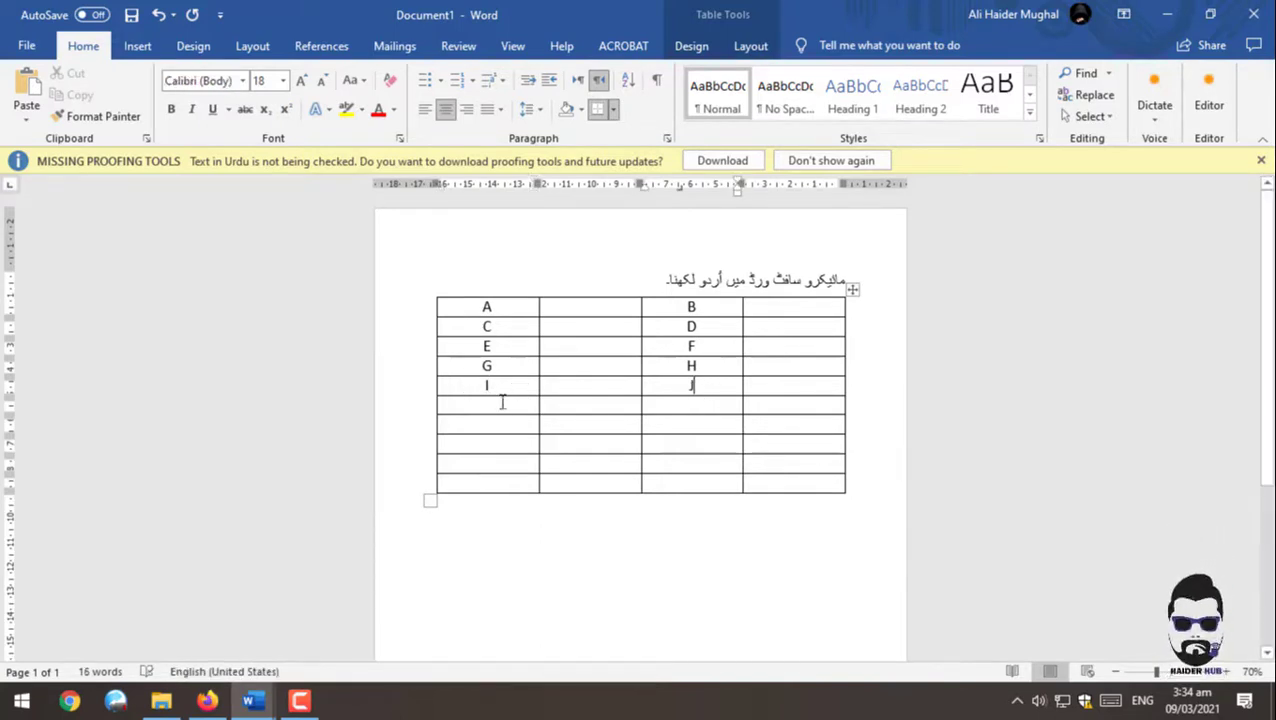
text(K)
Step: Enter letters L to T in the first and third columns, adding rows as needed
click(652, 404)
text(L)
click(482, 427)
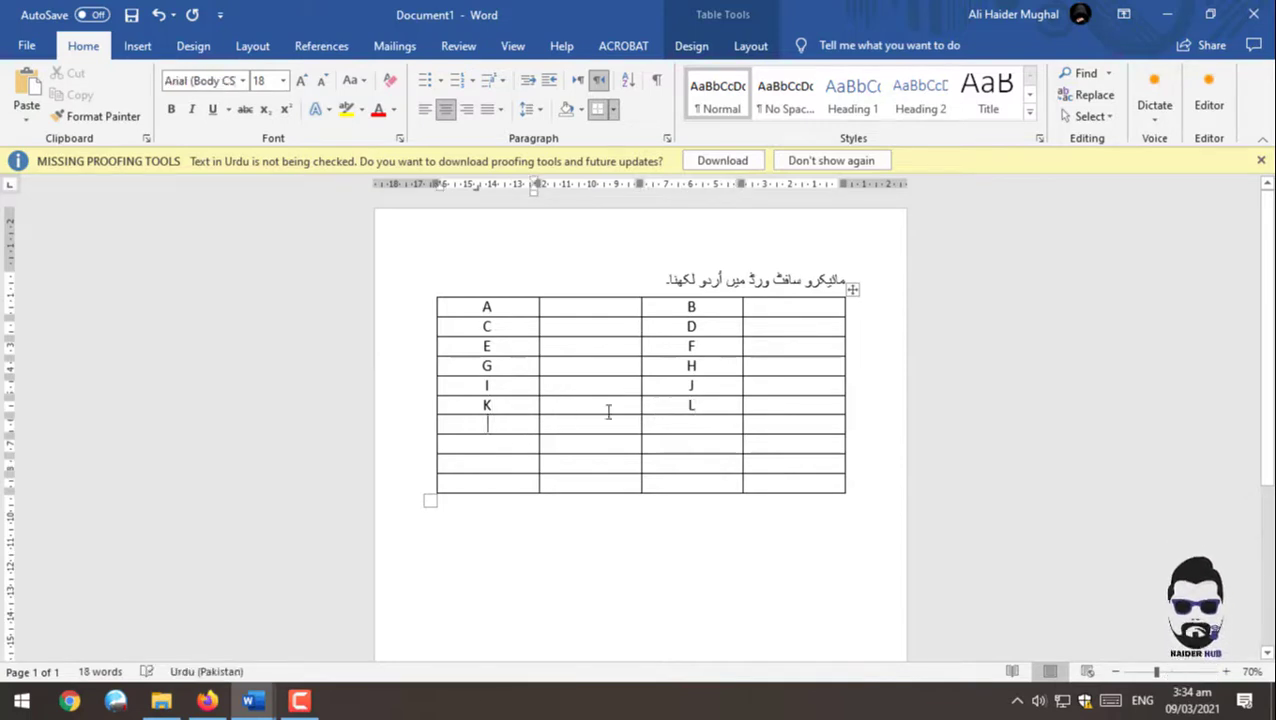
text(M)
click(670, 422)
text(N)
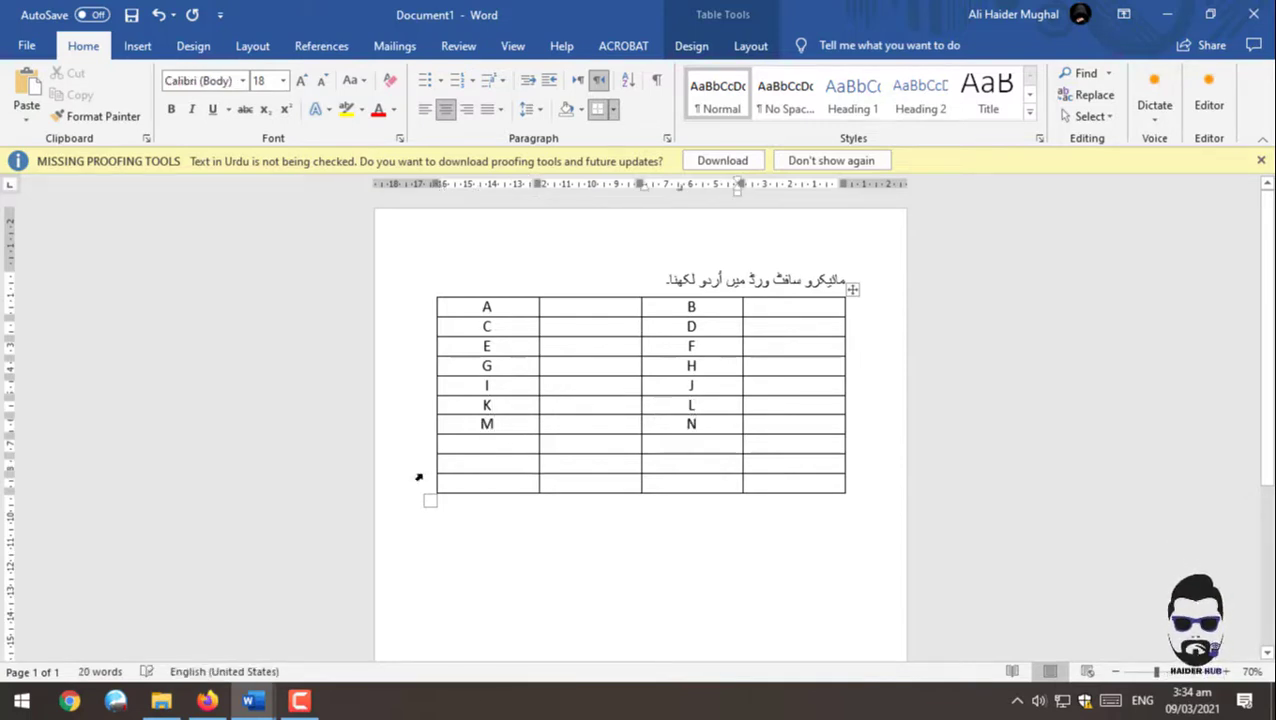
click(487, 445)
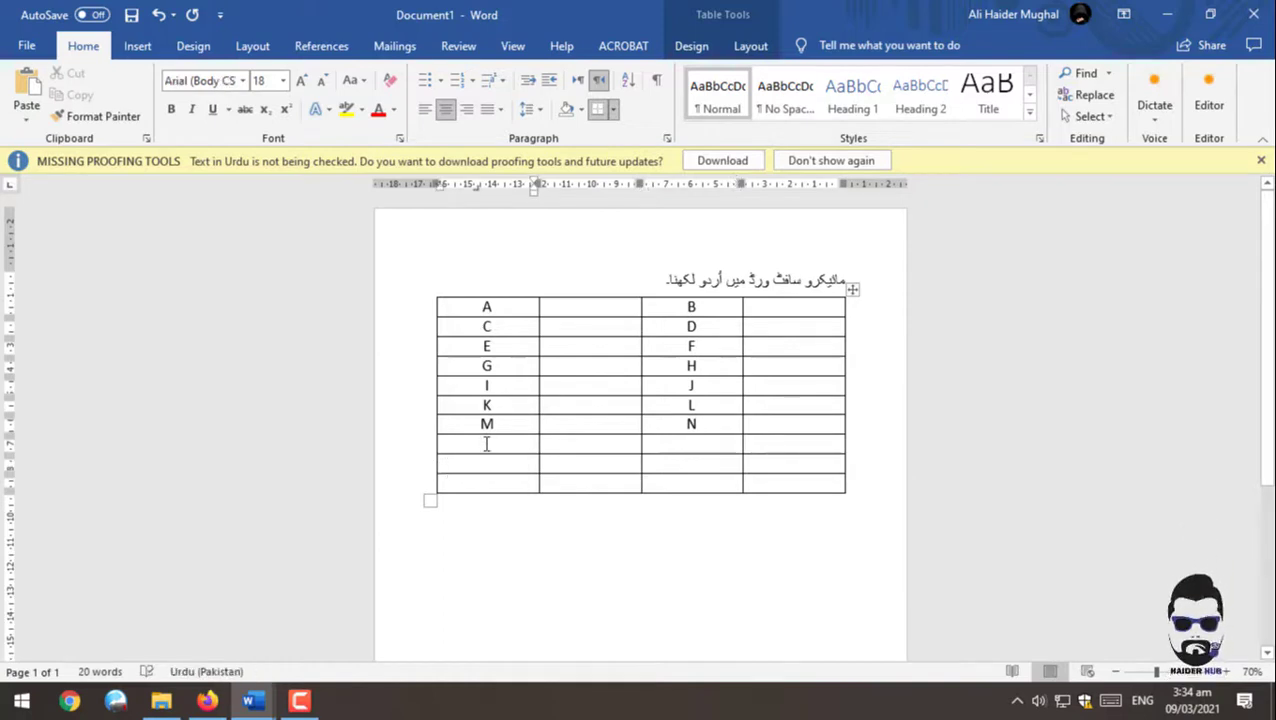
text(O)
key(Tab)
key(Tab)
text(P)
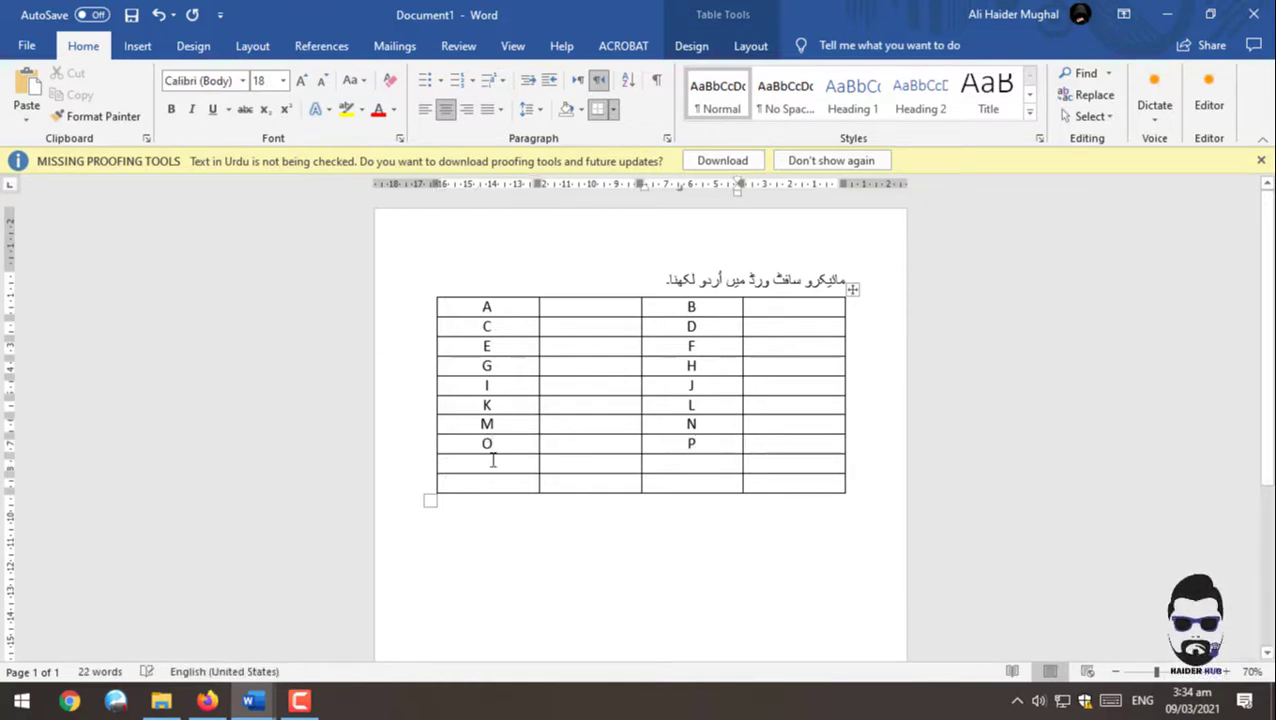
click(492, 459)
text(Q)
click(666, 472)
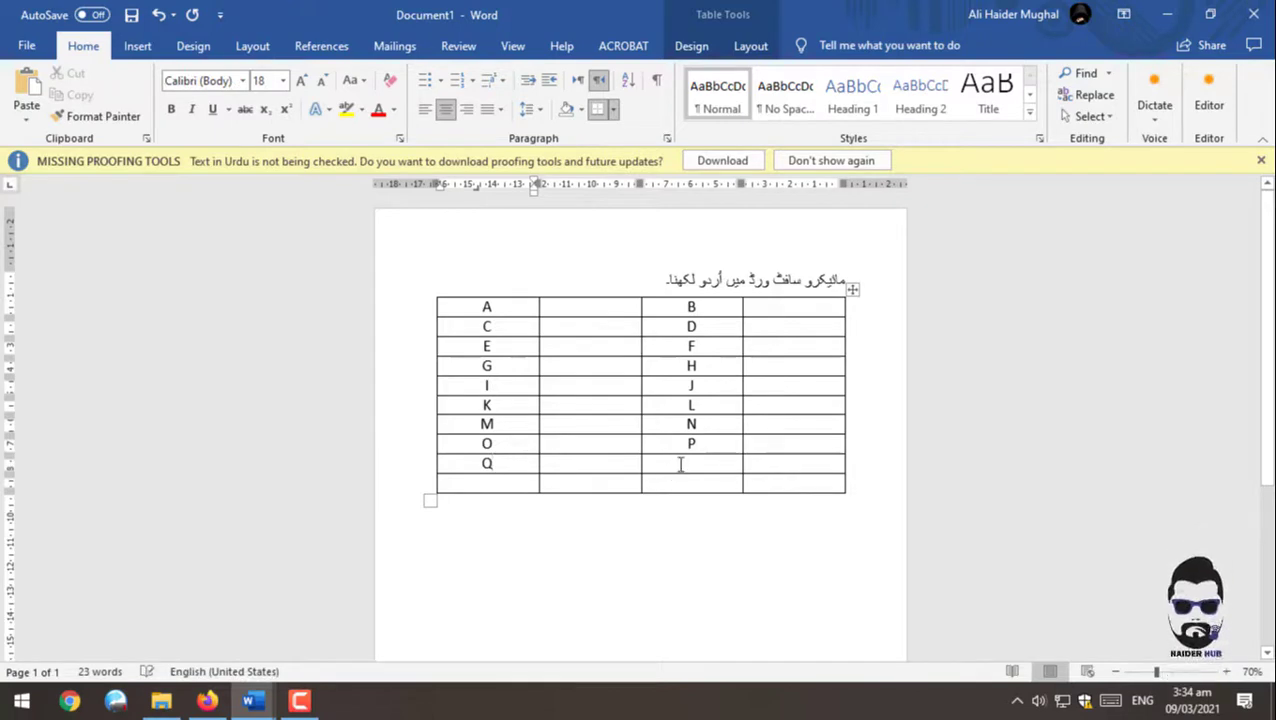
text(R)
click(503, 483)
text(S)
click(686, 484)
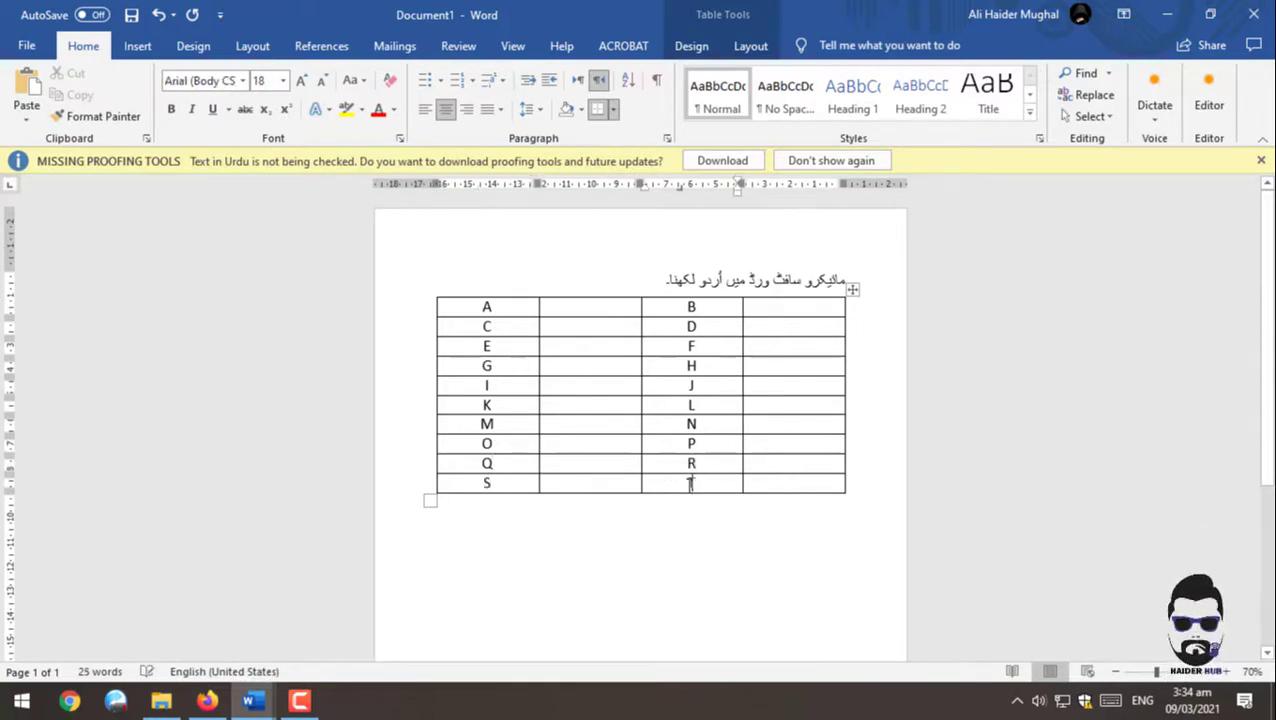
text(T)
key(shift+Tab)
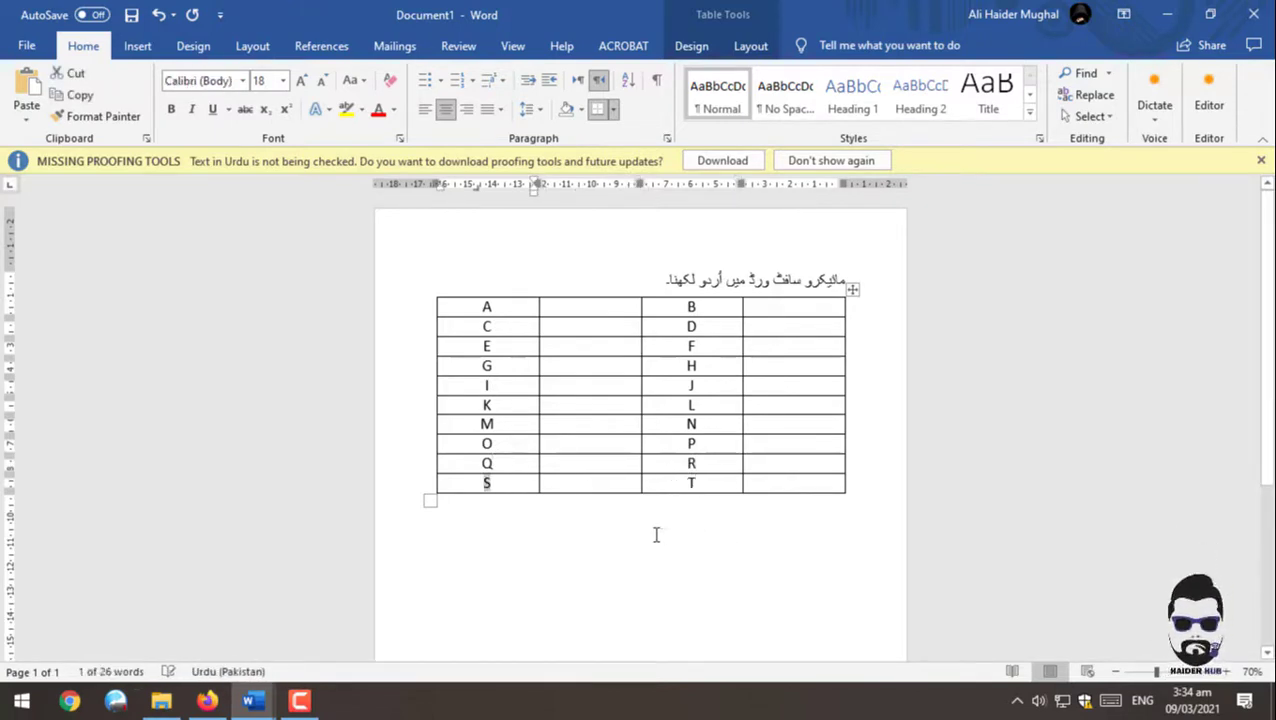
key(Tab)
key(Tab)
key(Tab)
Step: Enter letters U to Z, then select the empty last row of the table
click(499, 510)
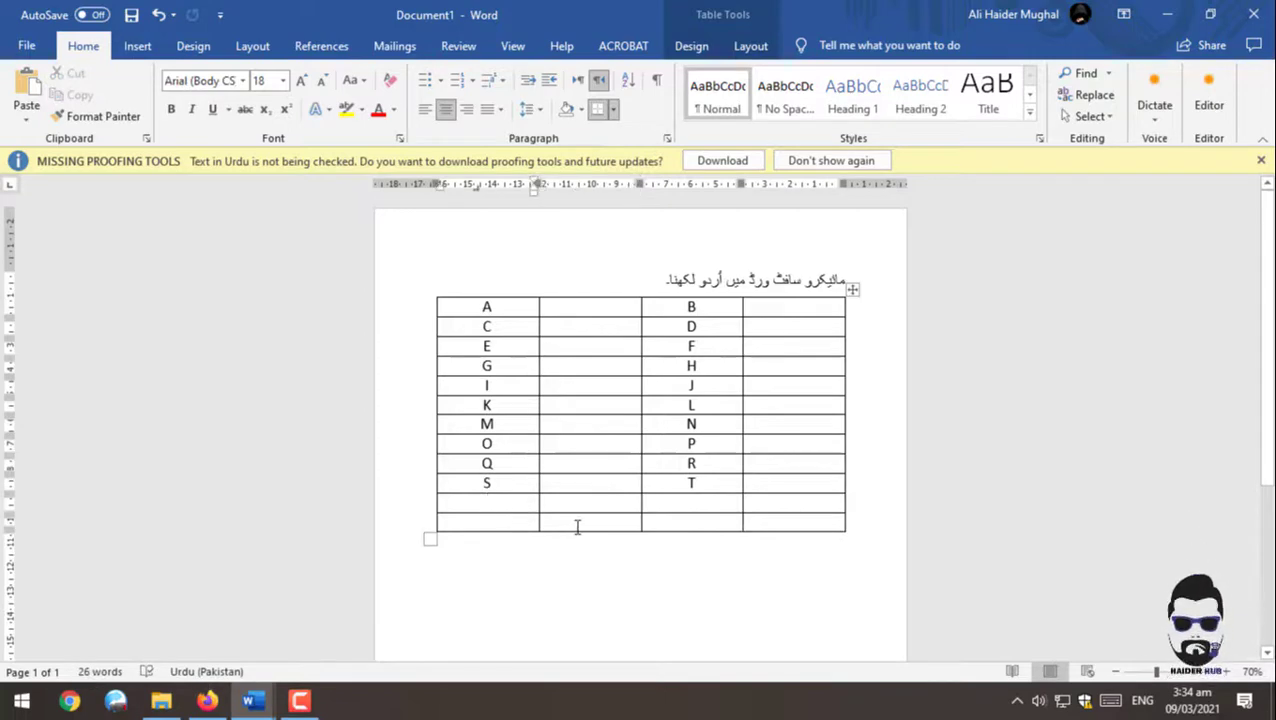
text(U)
click(698, 503)
text(B)
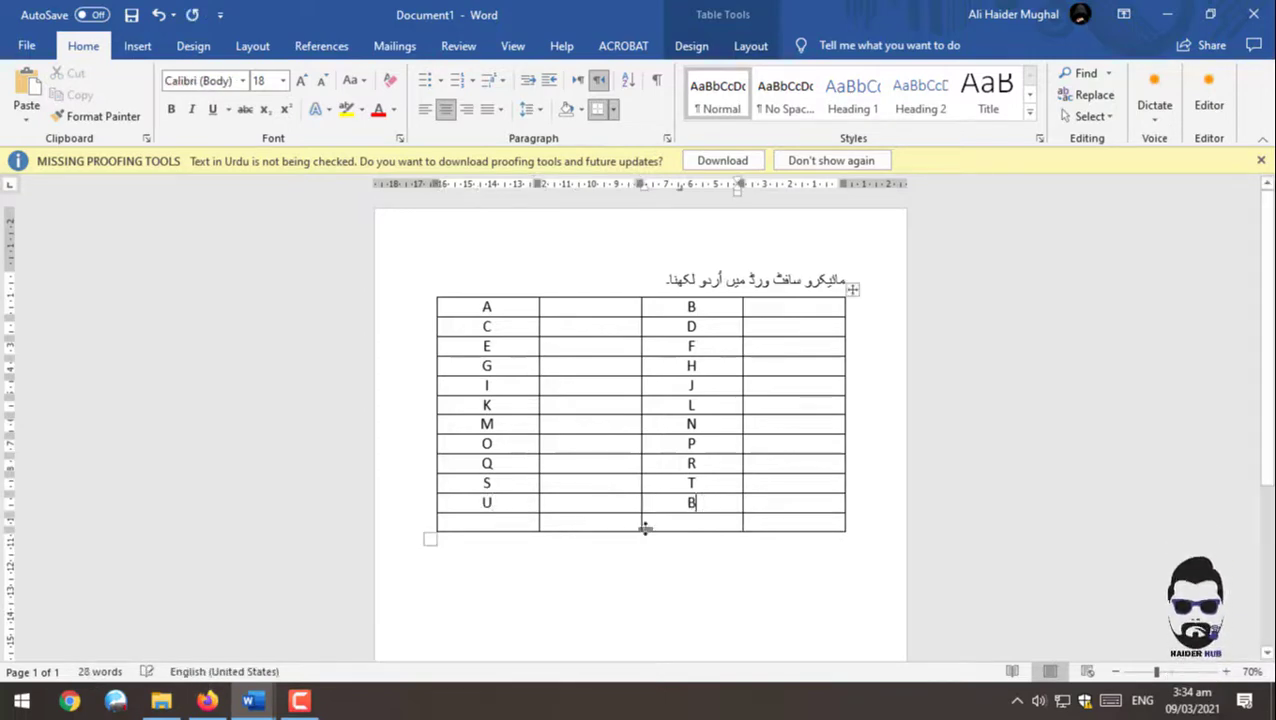
key(BackSpace)
text(V)
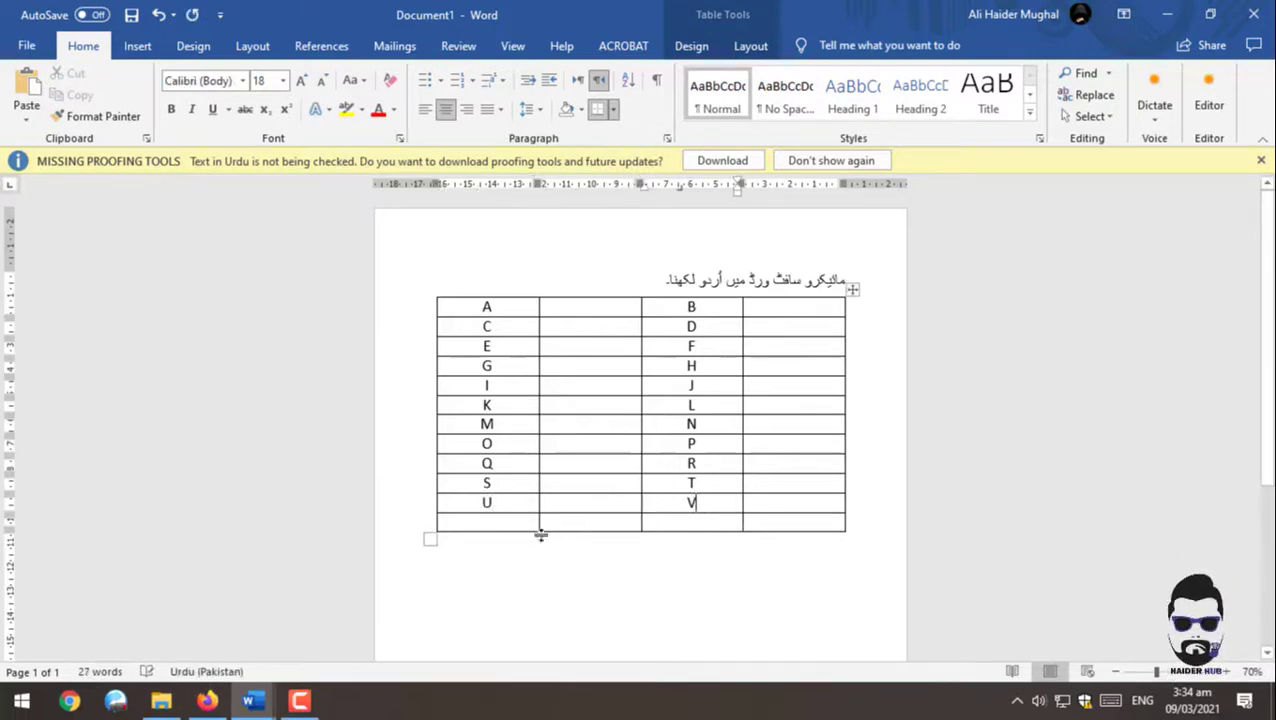
click(499, 522)
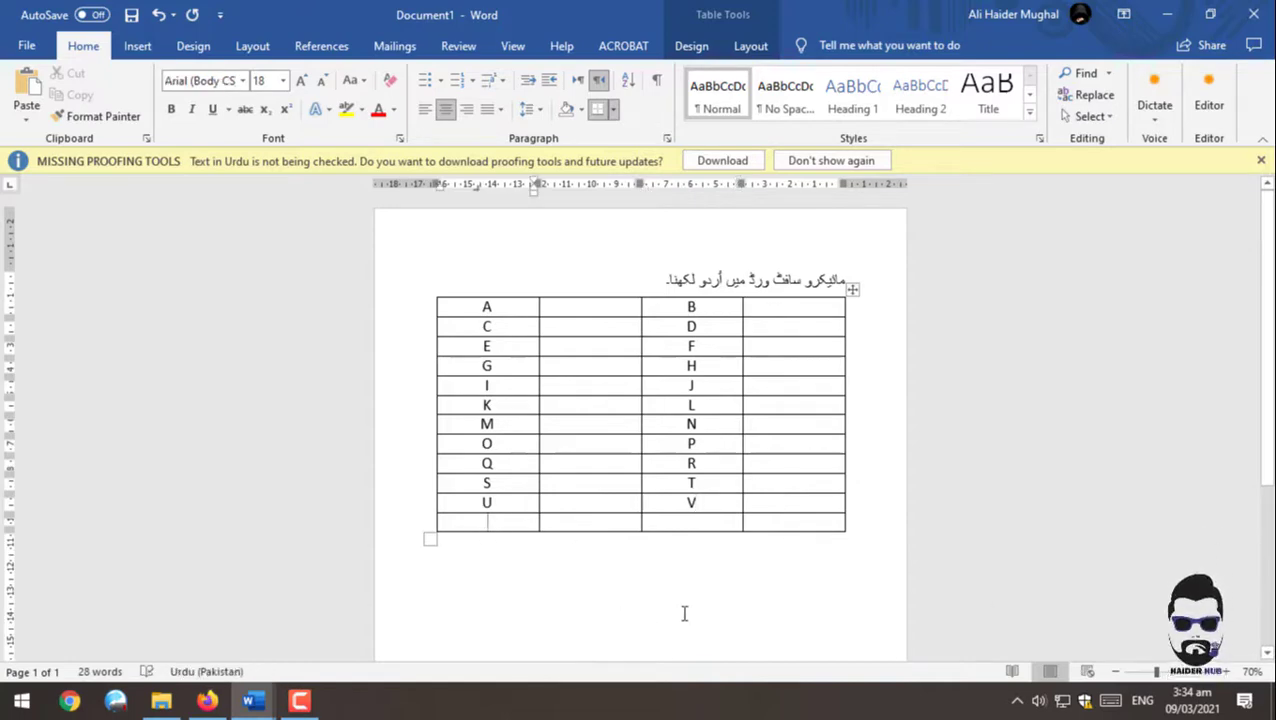
text(W)
click(675, 521)
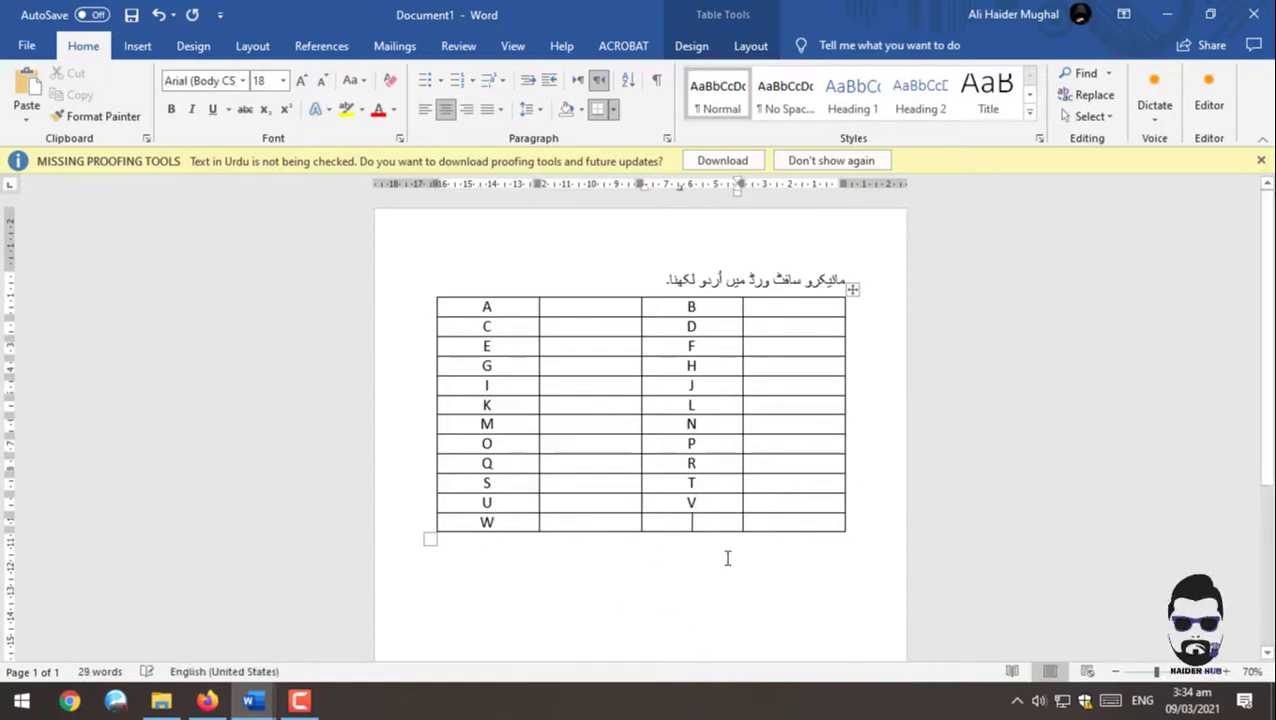
text(X)
key(Tab)
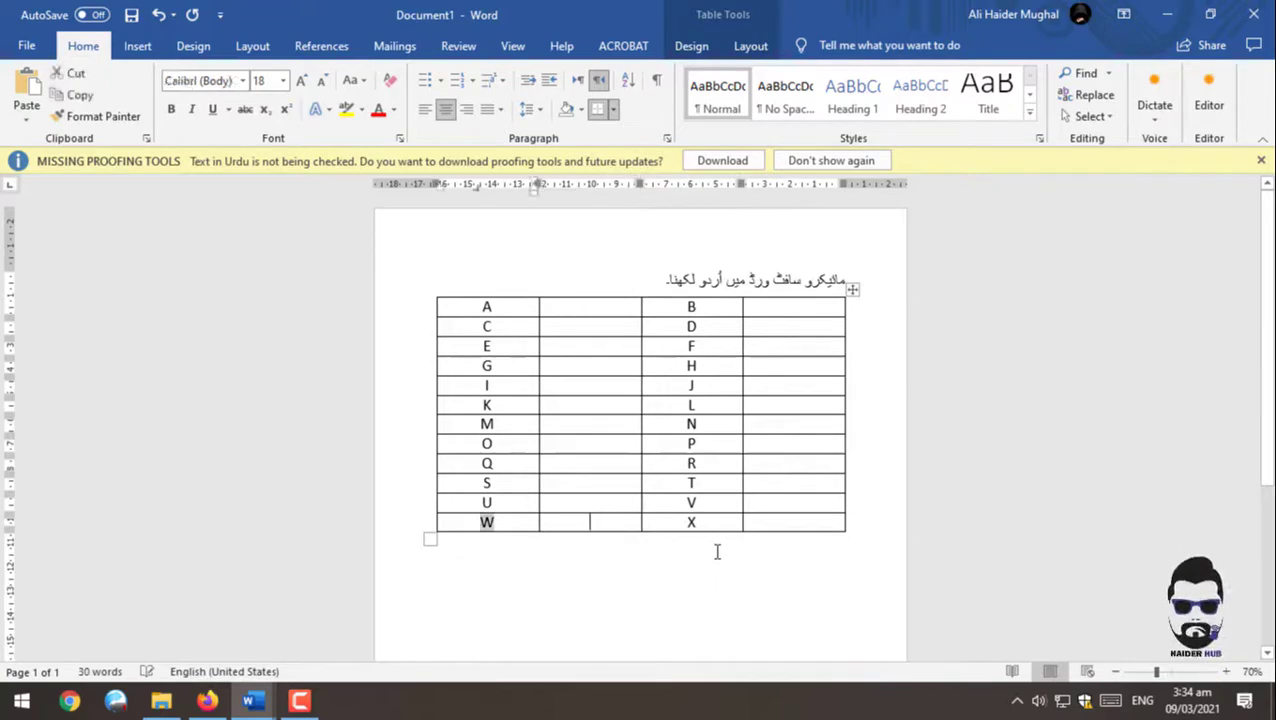
key(Tab)
key(Tab)
key(Tab)
click(496, 540)
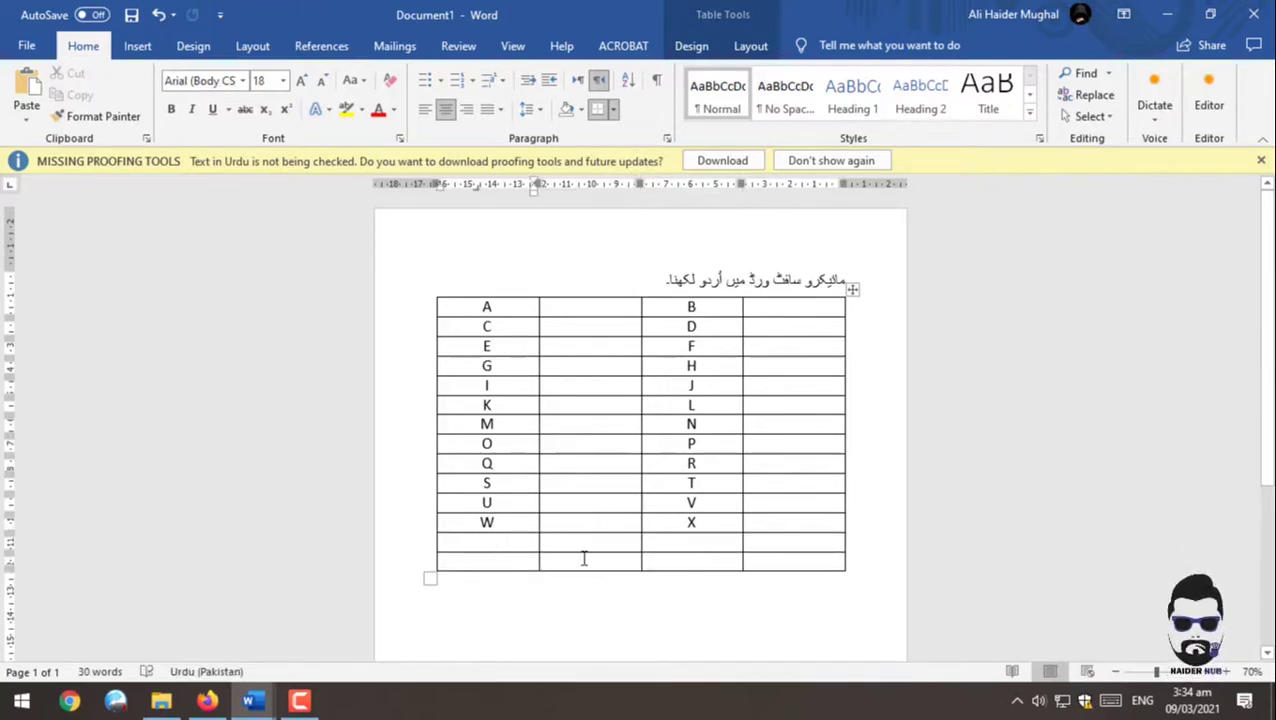
text(Y)
click(675, 543)
text(Z)
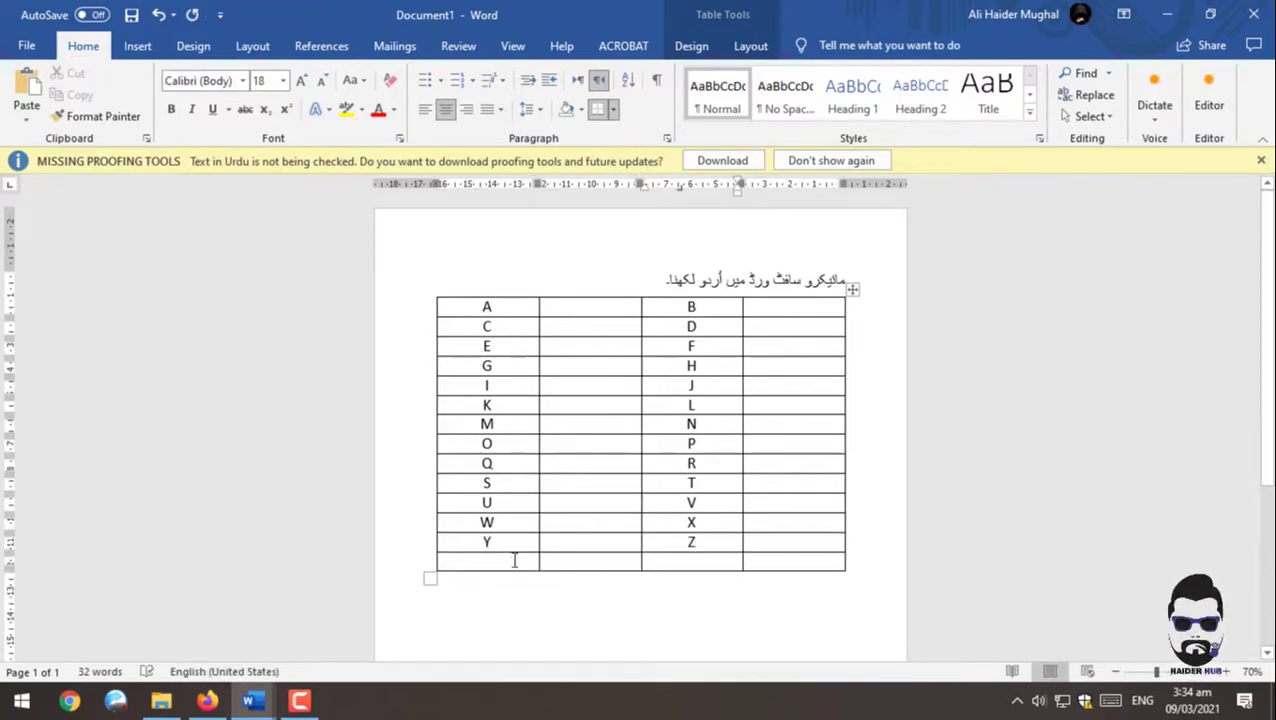
drag(514, 560, 778, 567)
right_click(778, 568)
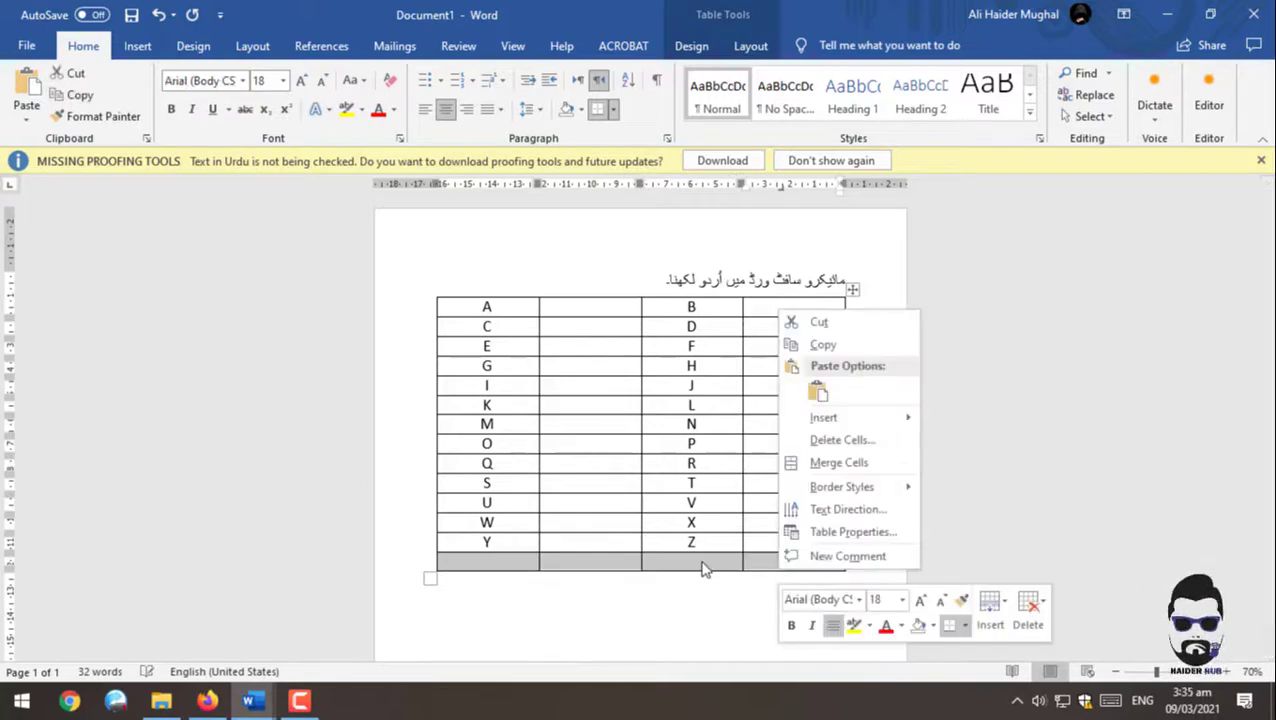
Step: Delete the empty bottom row of the letter table
right_click(702, 568)
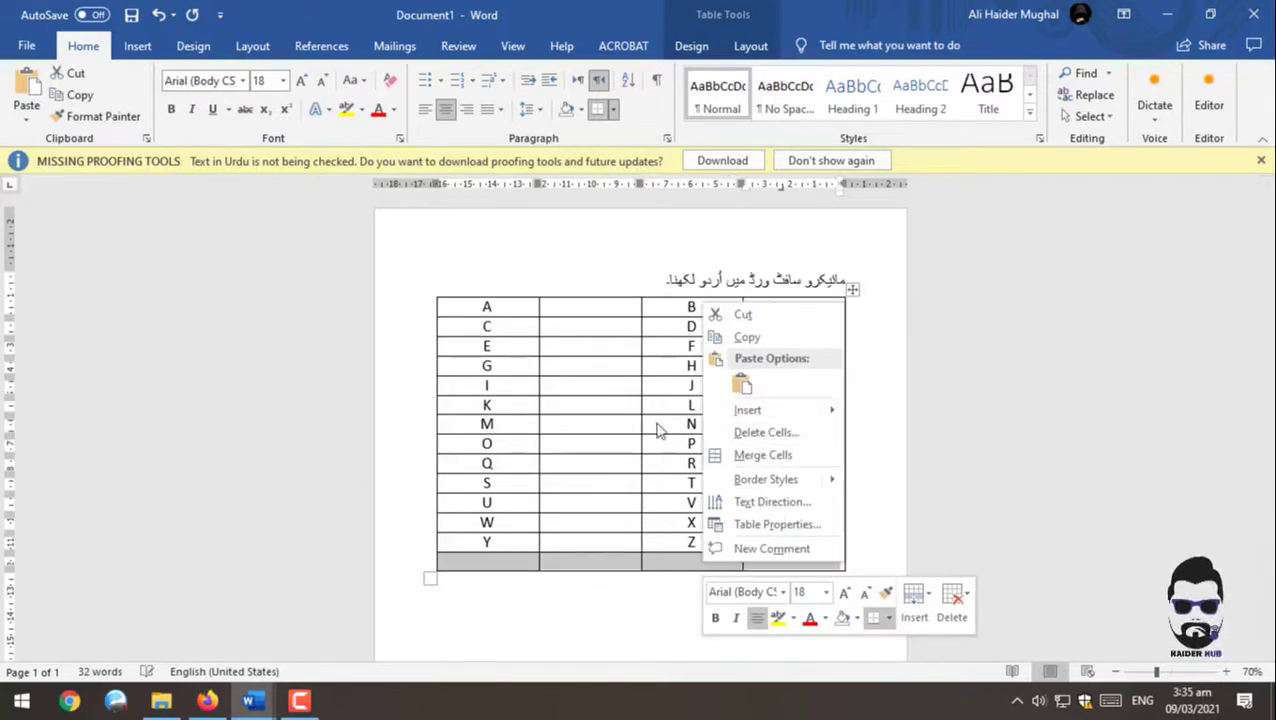
click(786, 433)
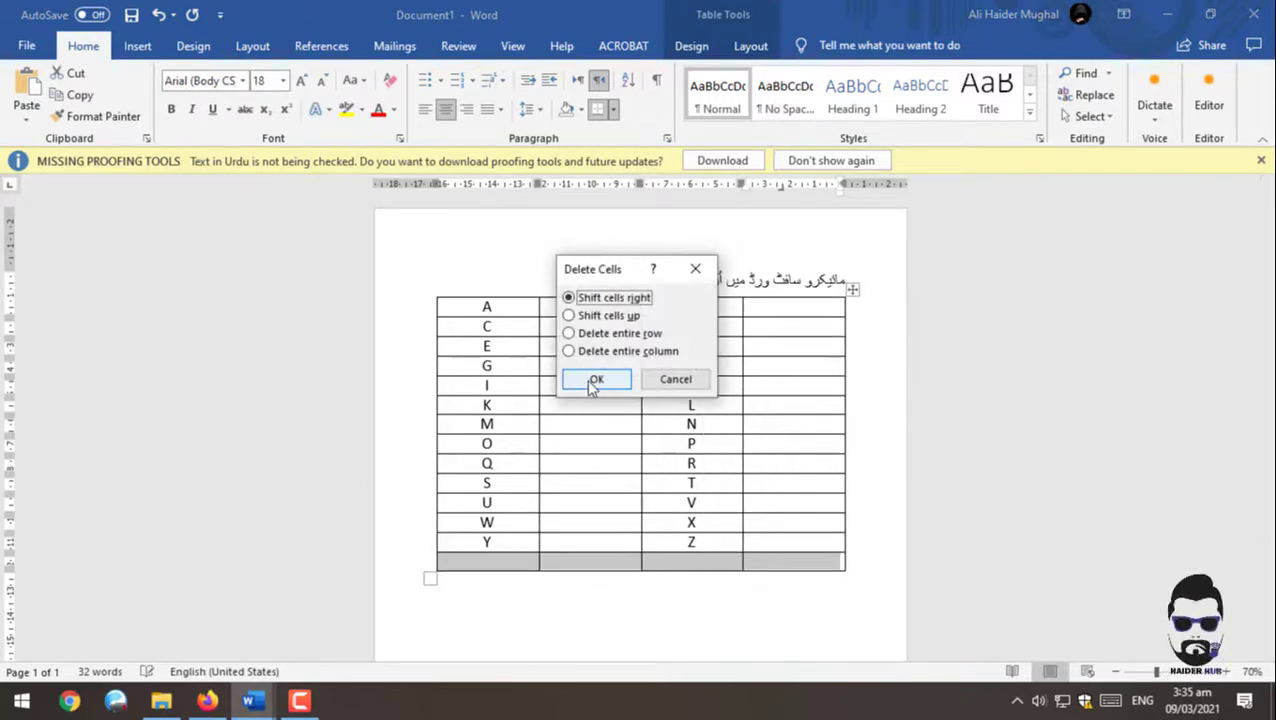
click(595, 380)
Step: Insert two new columns on the right side of the table
right_click(801, 305)
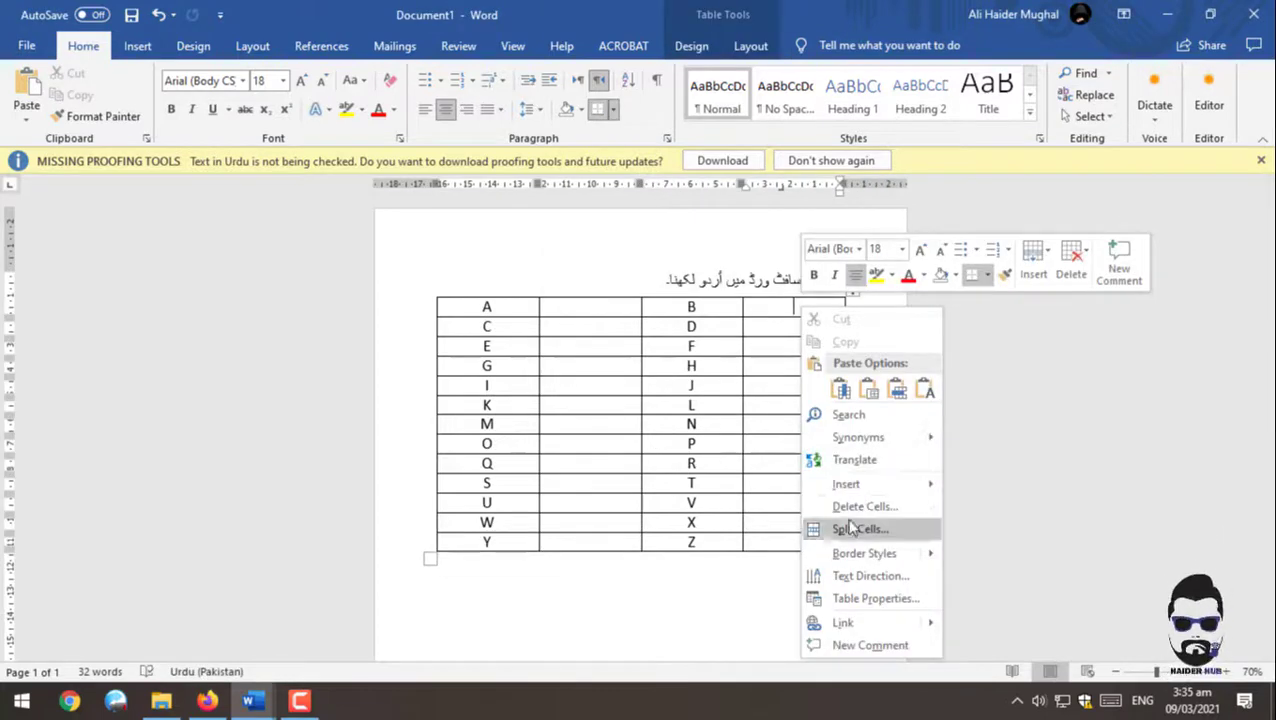
mouse_move(846, 484)
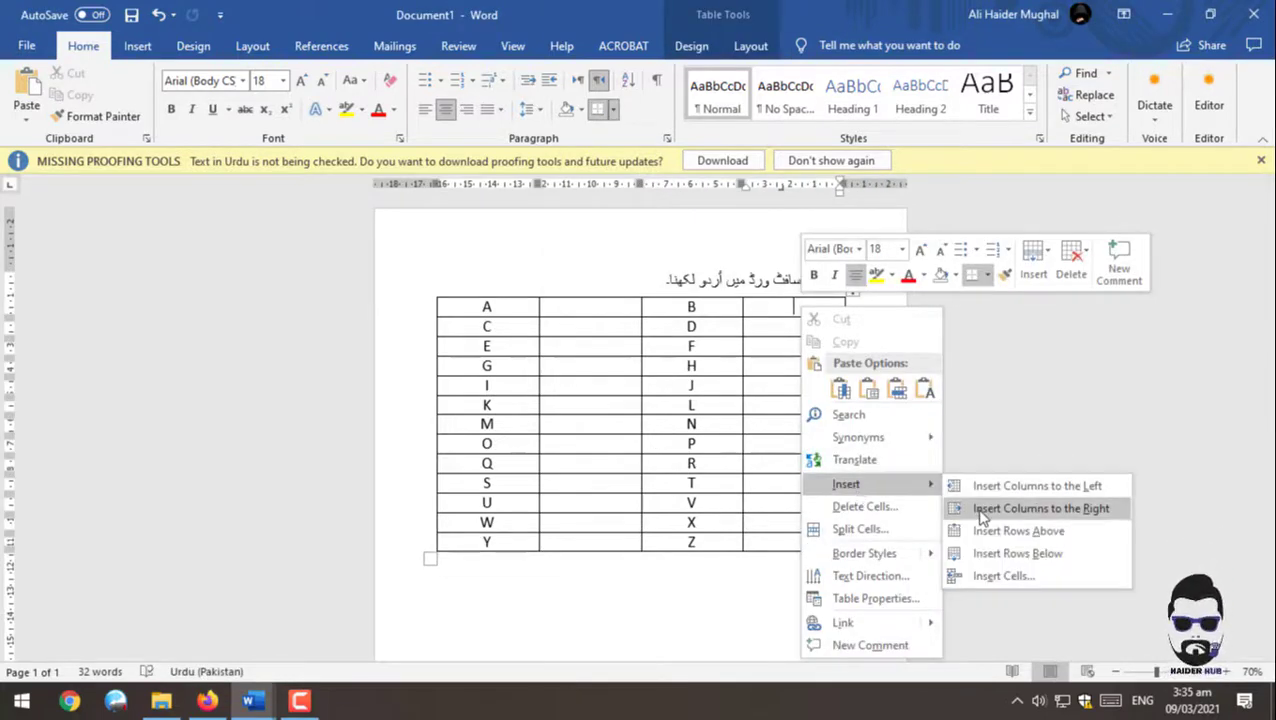
click(1040, 508)
click(790, 316)
right_click(790, 312)
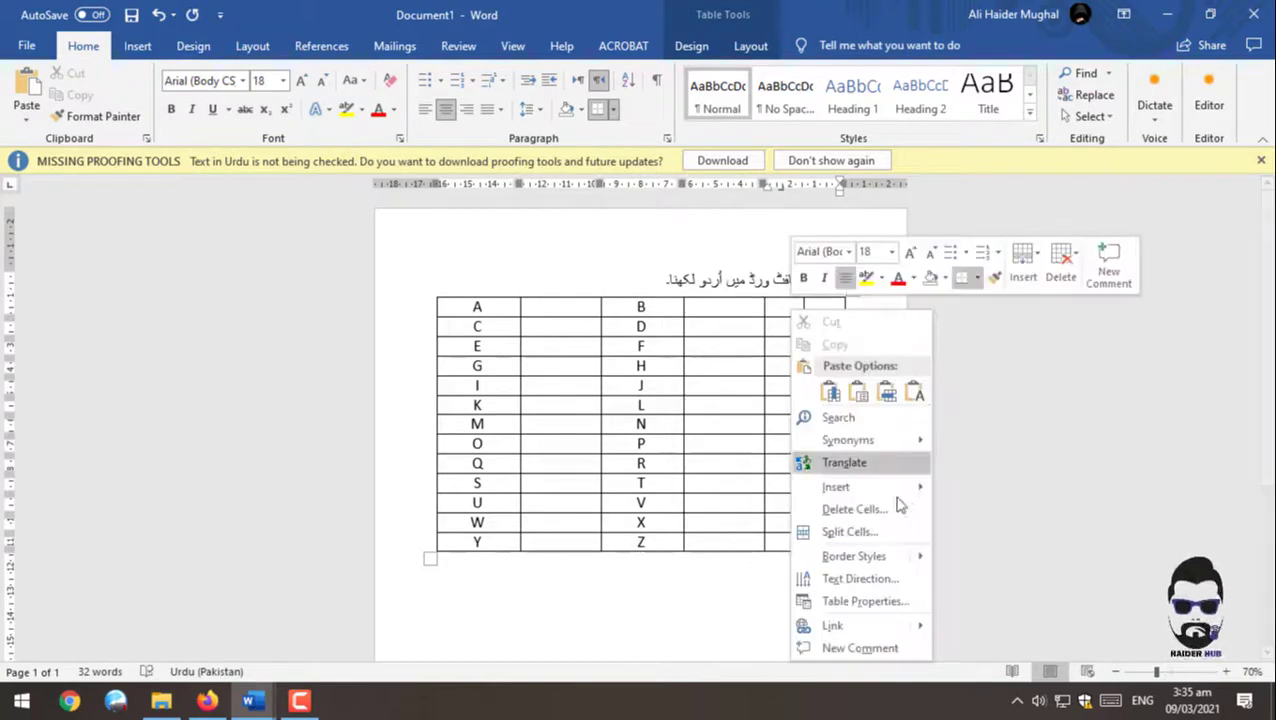
key(Escape)
drag(786, 330, 791, 536)
right_click(792, 538)
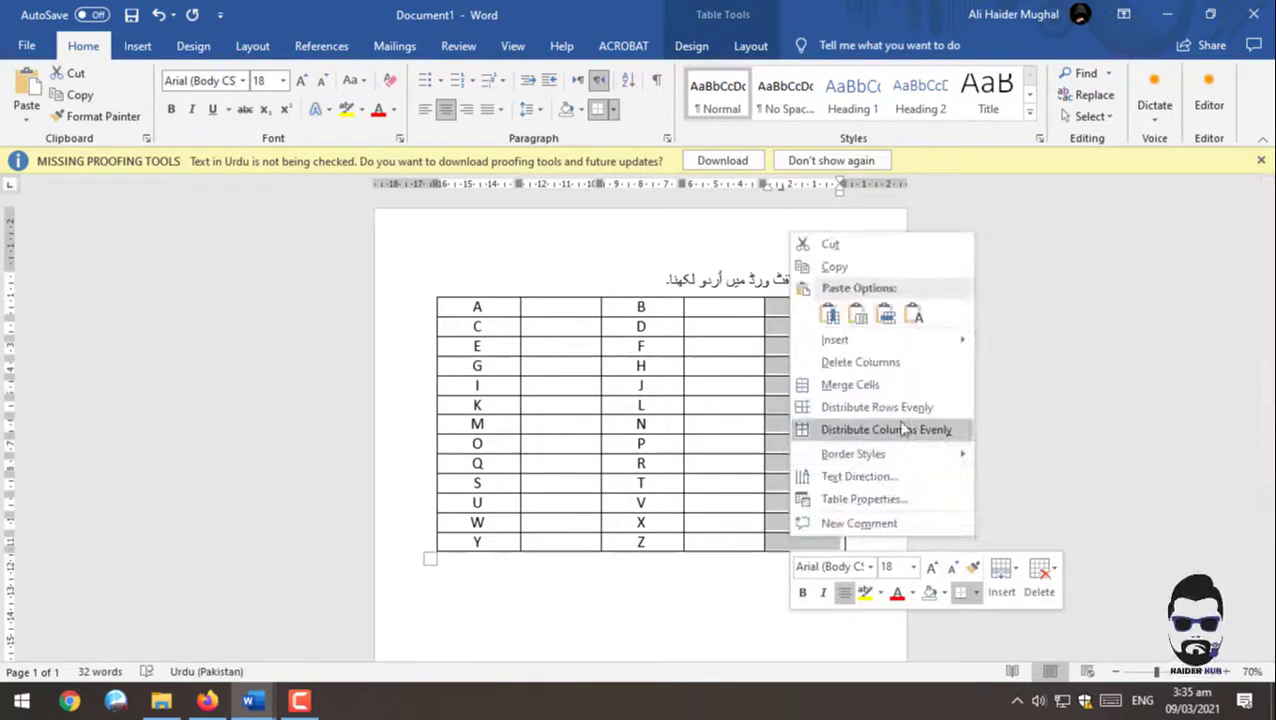
mouse_move(835, 340)
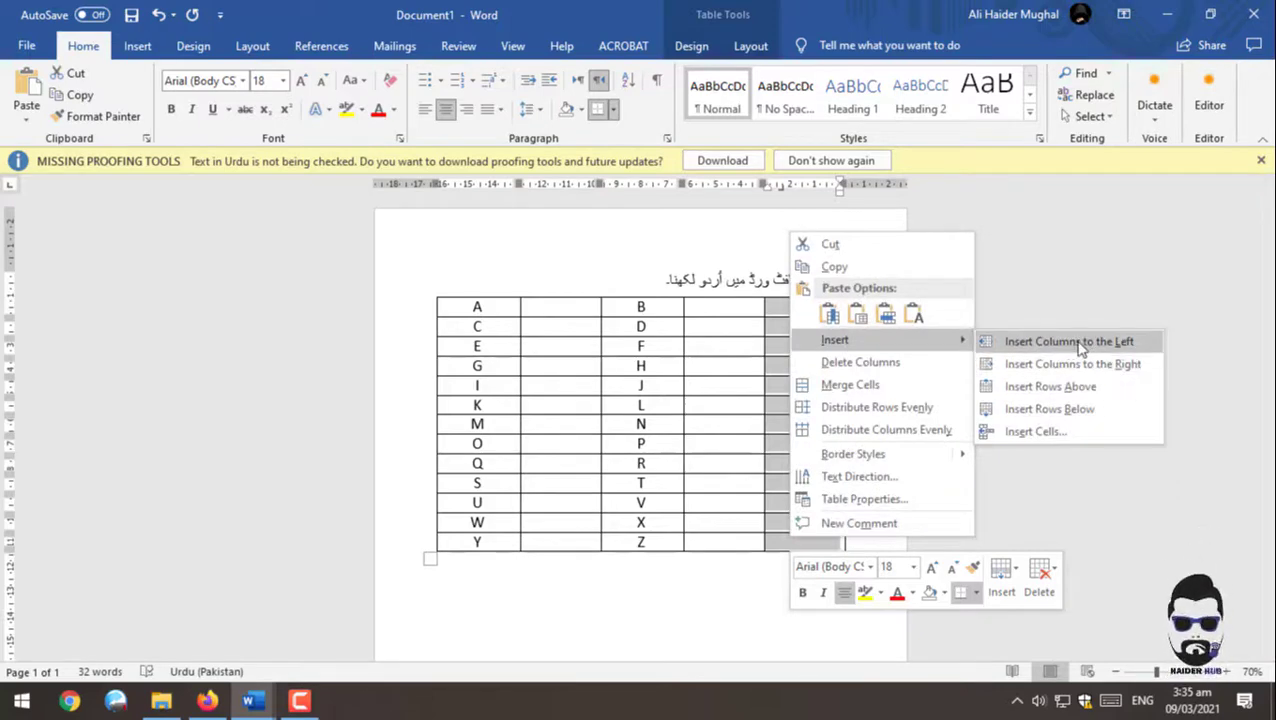
click(1069, 342)
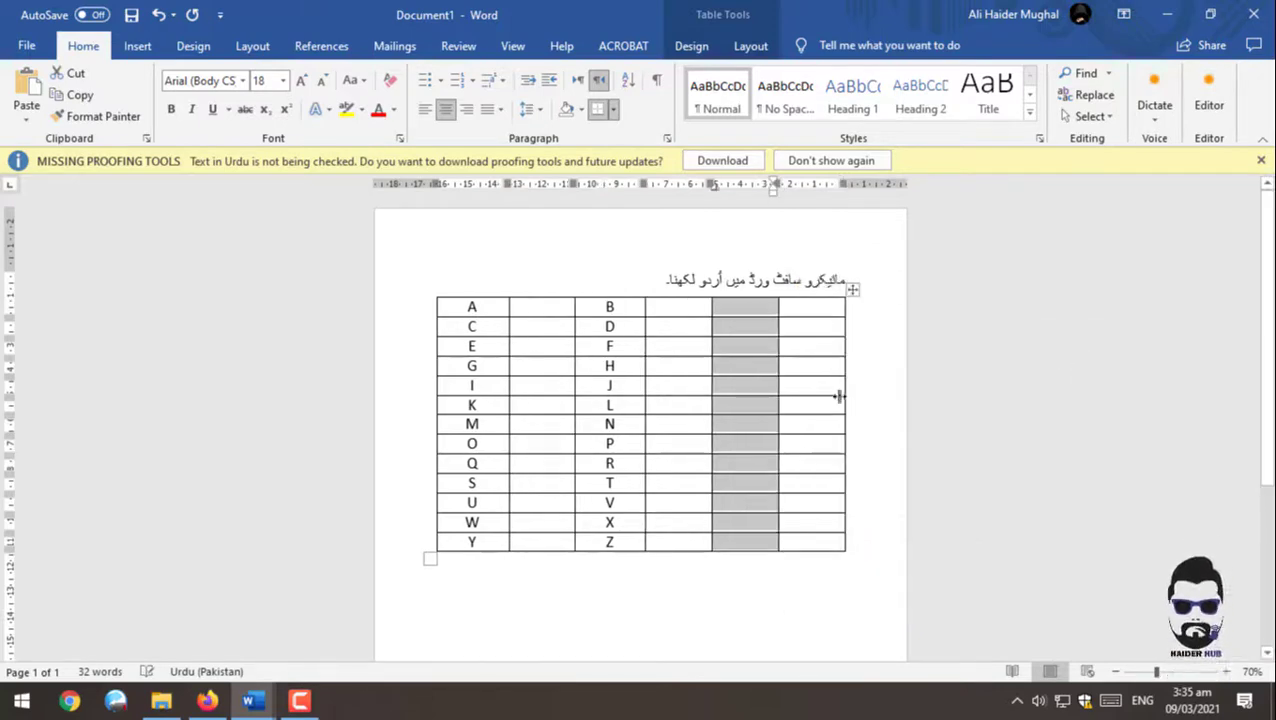
Step: Add another column to the right, then select the fifth column's cells
click(818, 323)
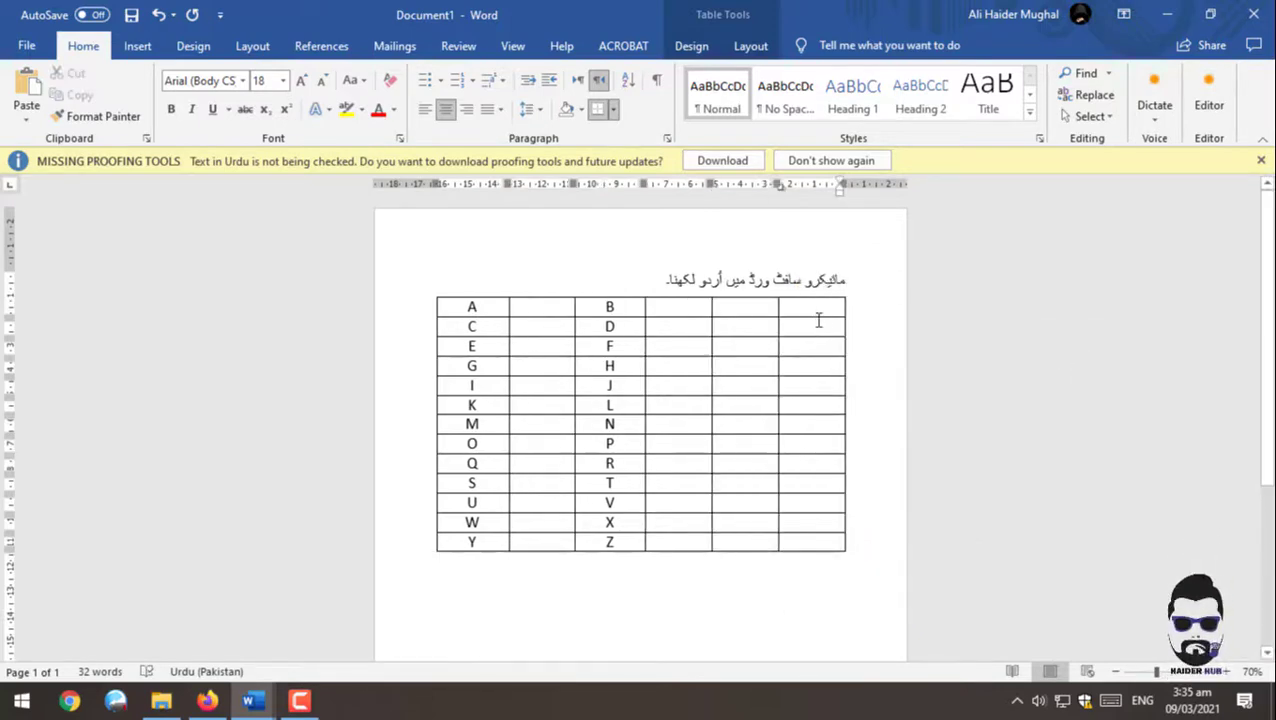
drag(818, 323, 818, 541)
right_click(818, 541)
mouse_move(858, 323)
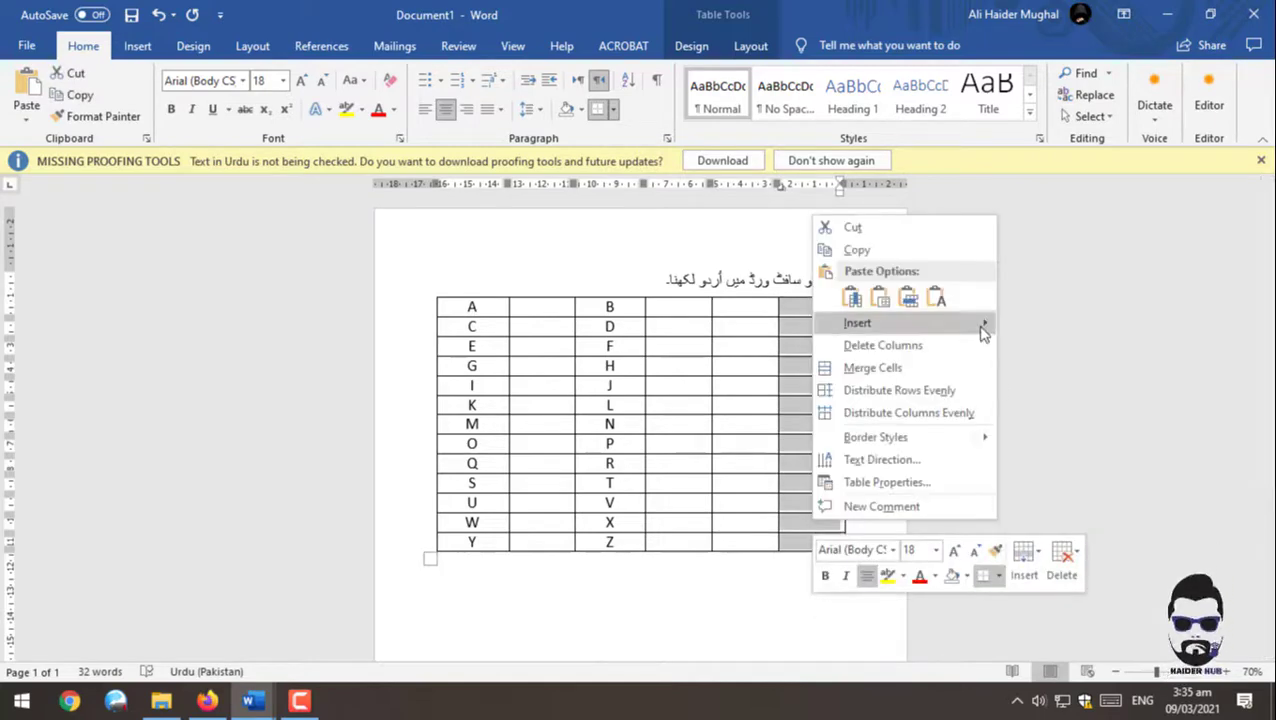
click(1060, 347)
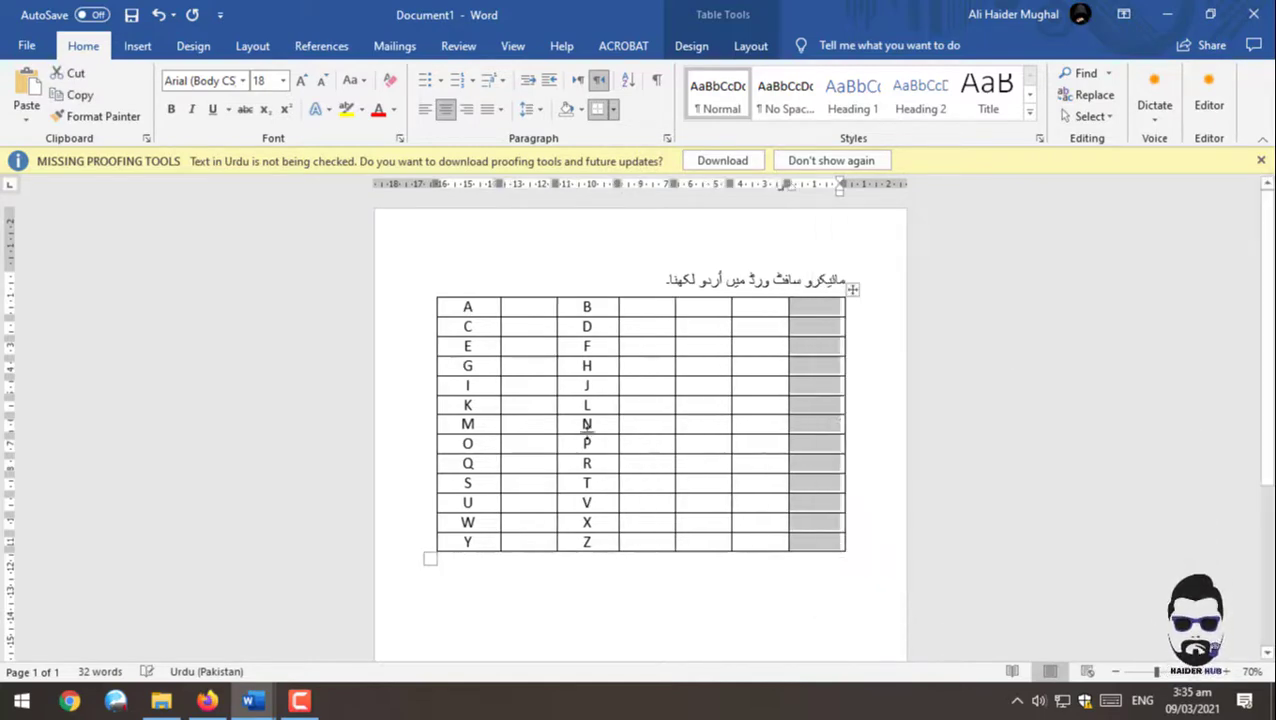
drag(712, 318, 698, 547)
Step: Paste the A–Y letters into the fifth column and delete the empty middle column
key(ctrl+v)
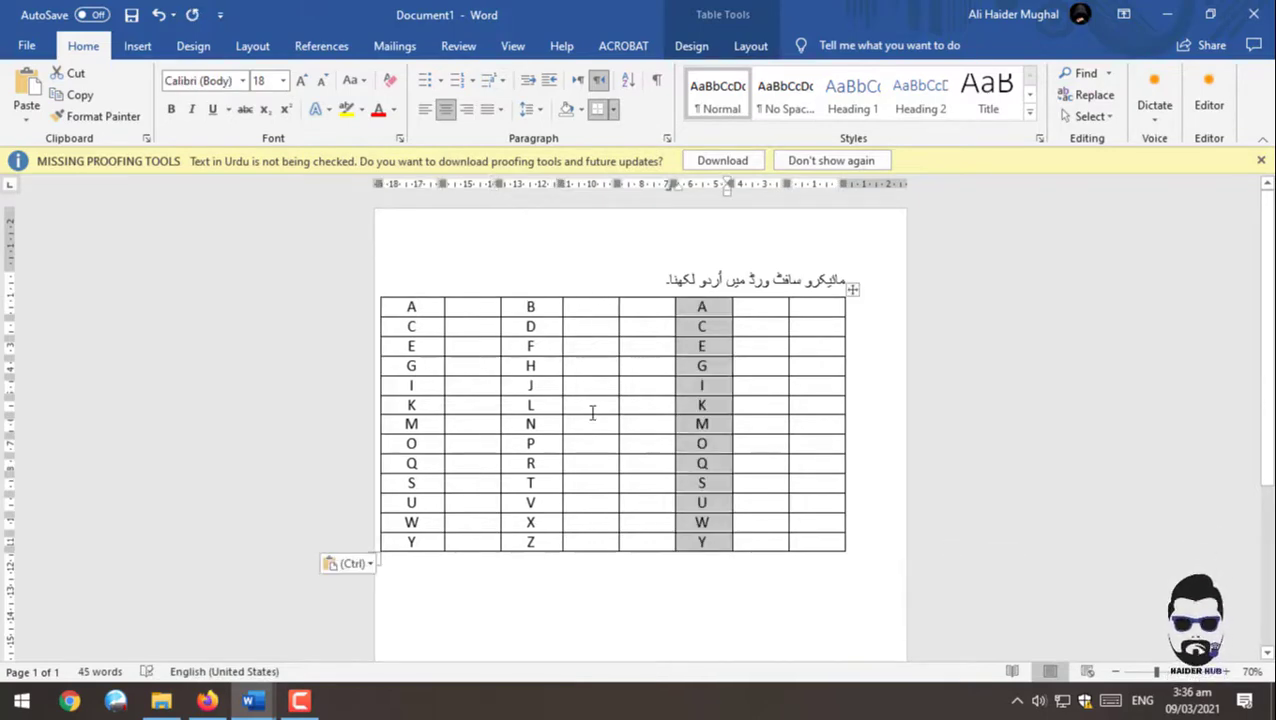
key(ctrl)
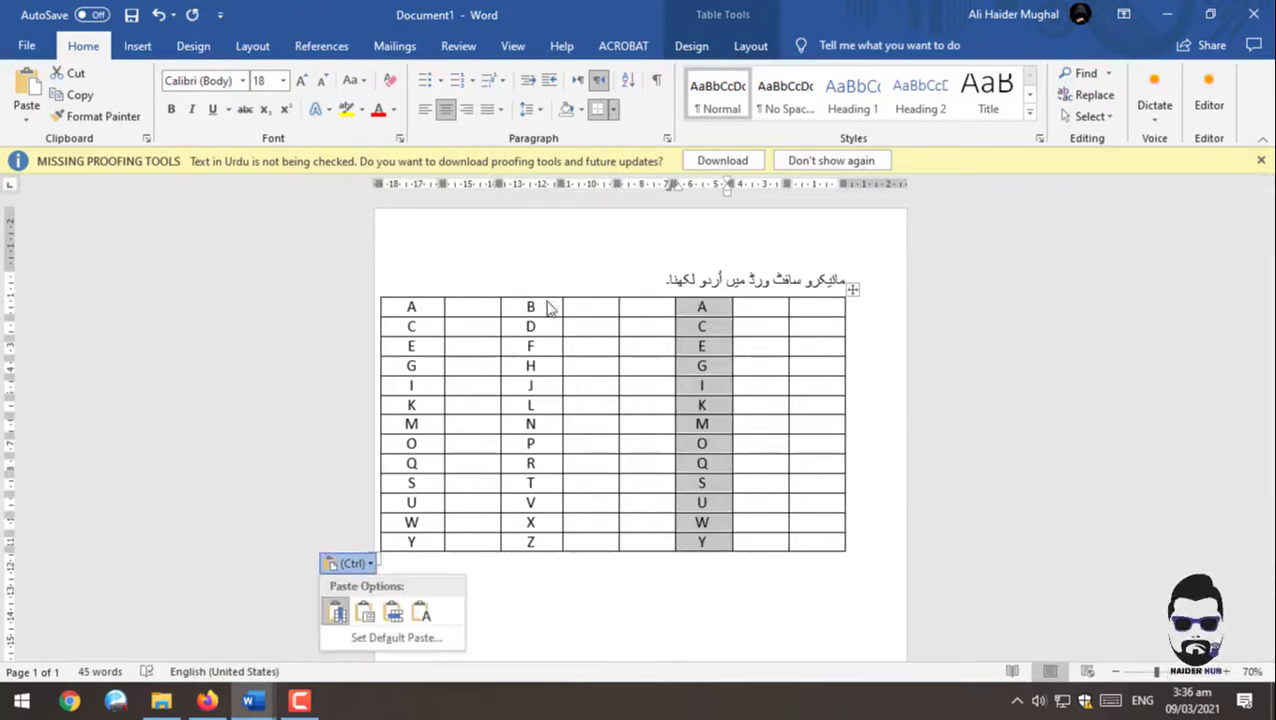
key(Escape)
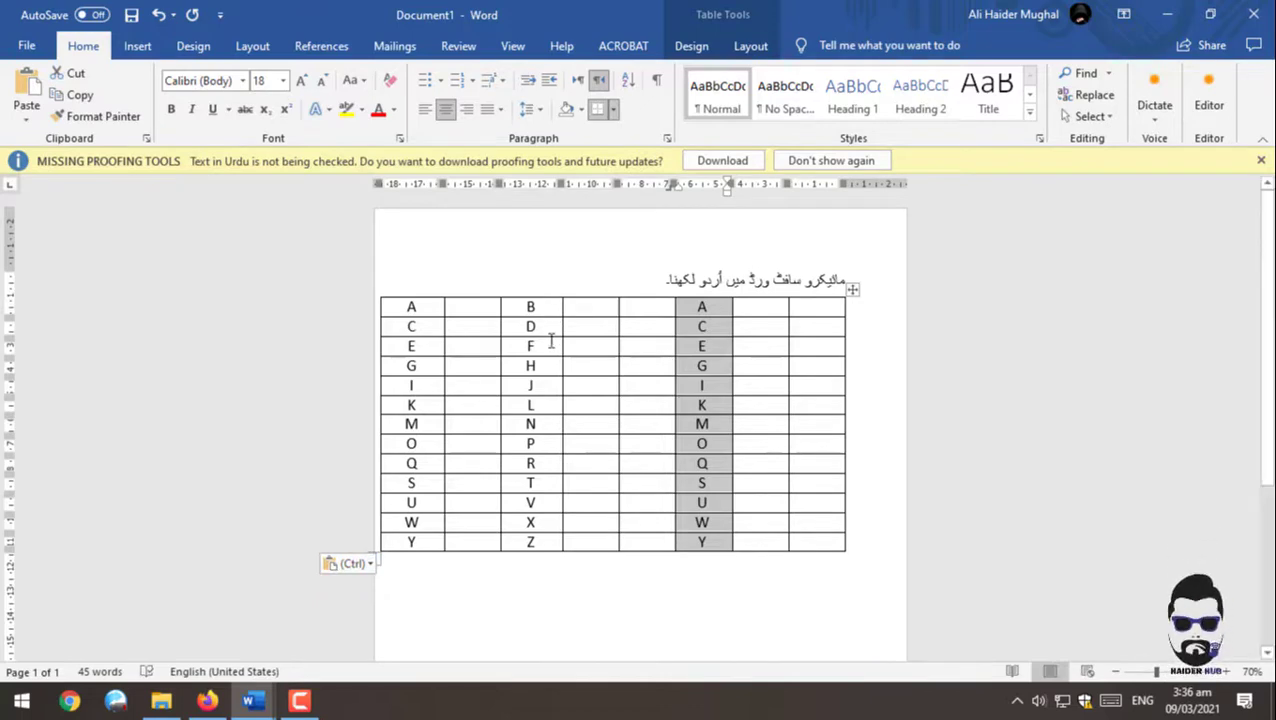
drag(530, 307, 530, 366)
click(646, 307)
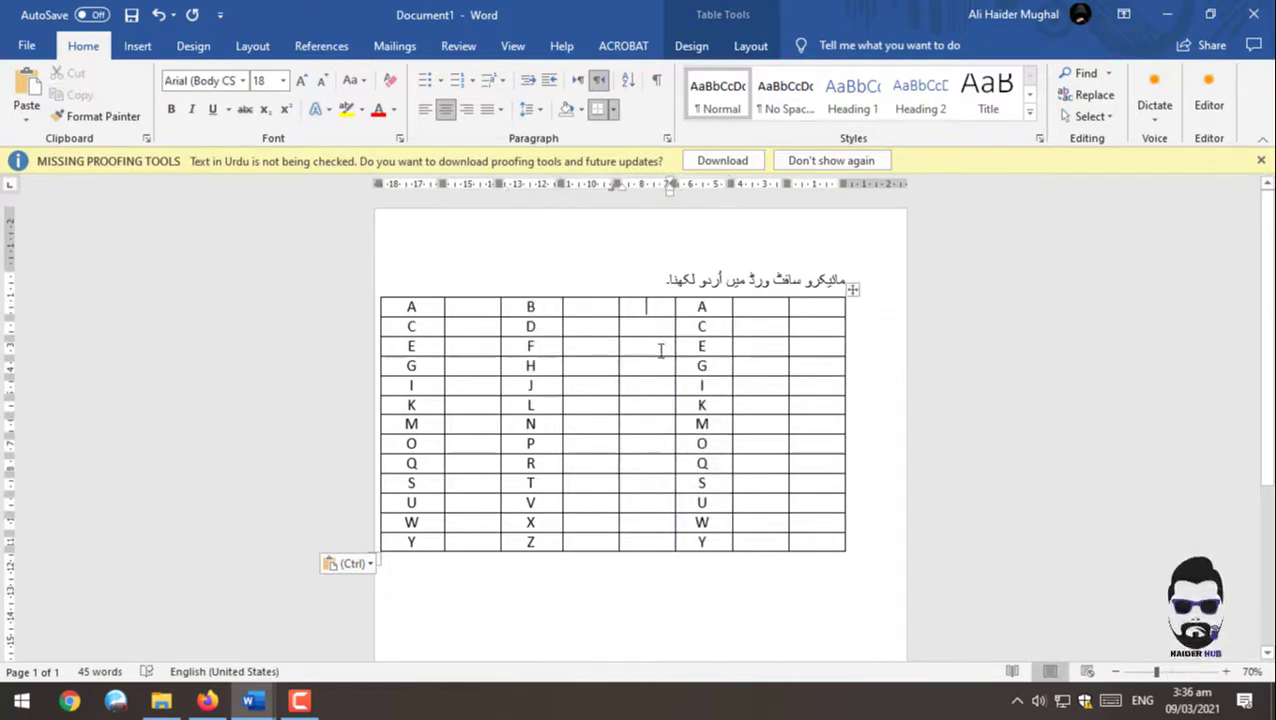
drag(660, 349, 661, 540)
right_click(661, 540)
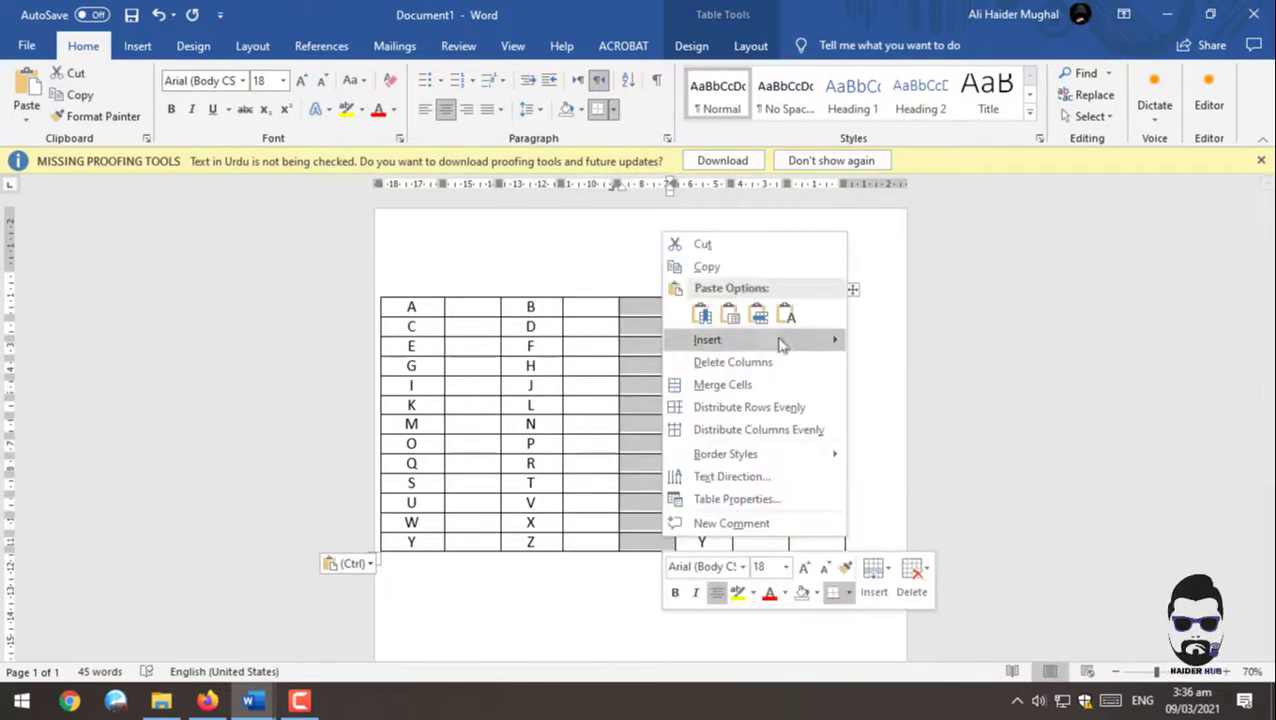
click(733, 362)
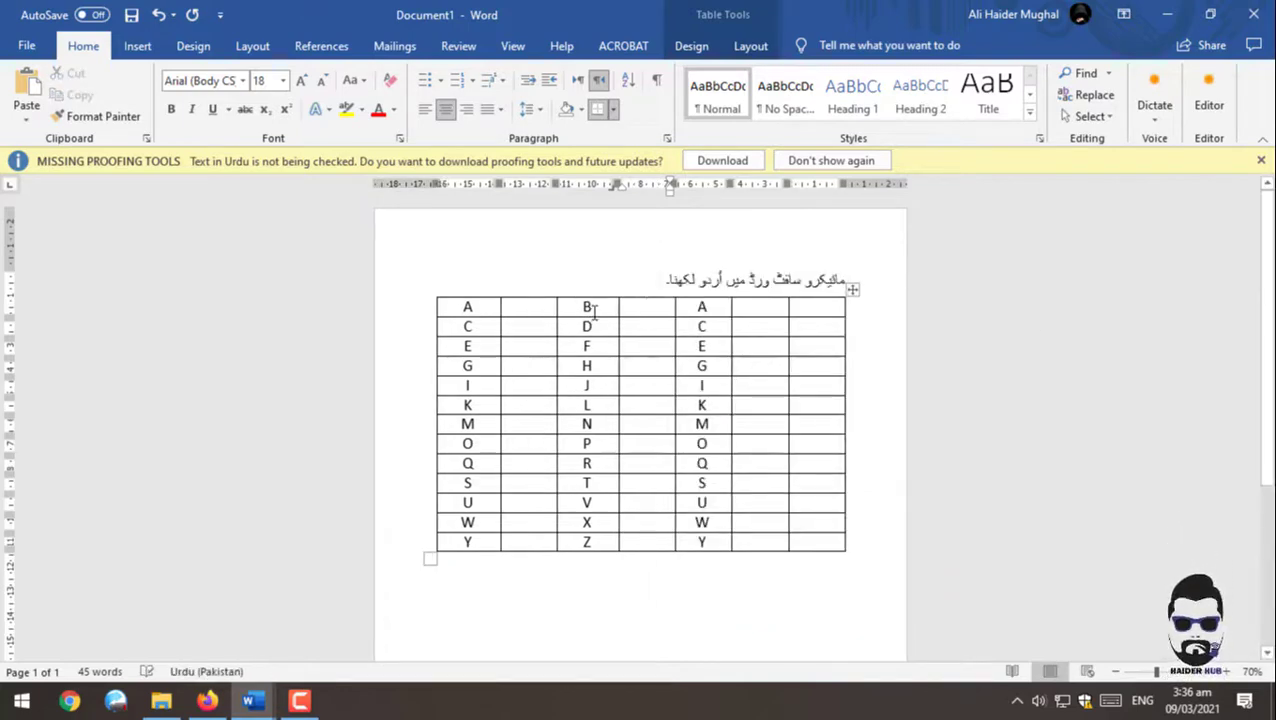
Step: Paste the B–Z letters into the last column and delete the empty column beside it
drag(600, 307, 598, 541)
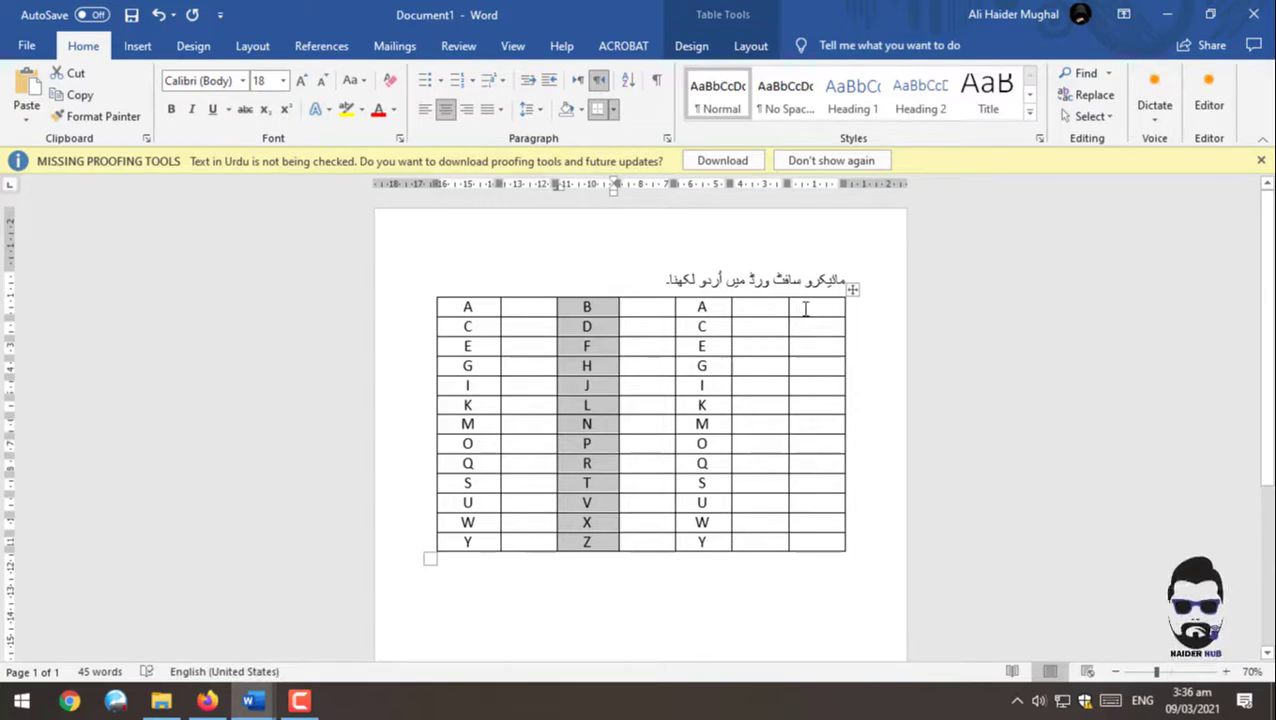
drag(807, 322, 803, 537)
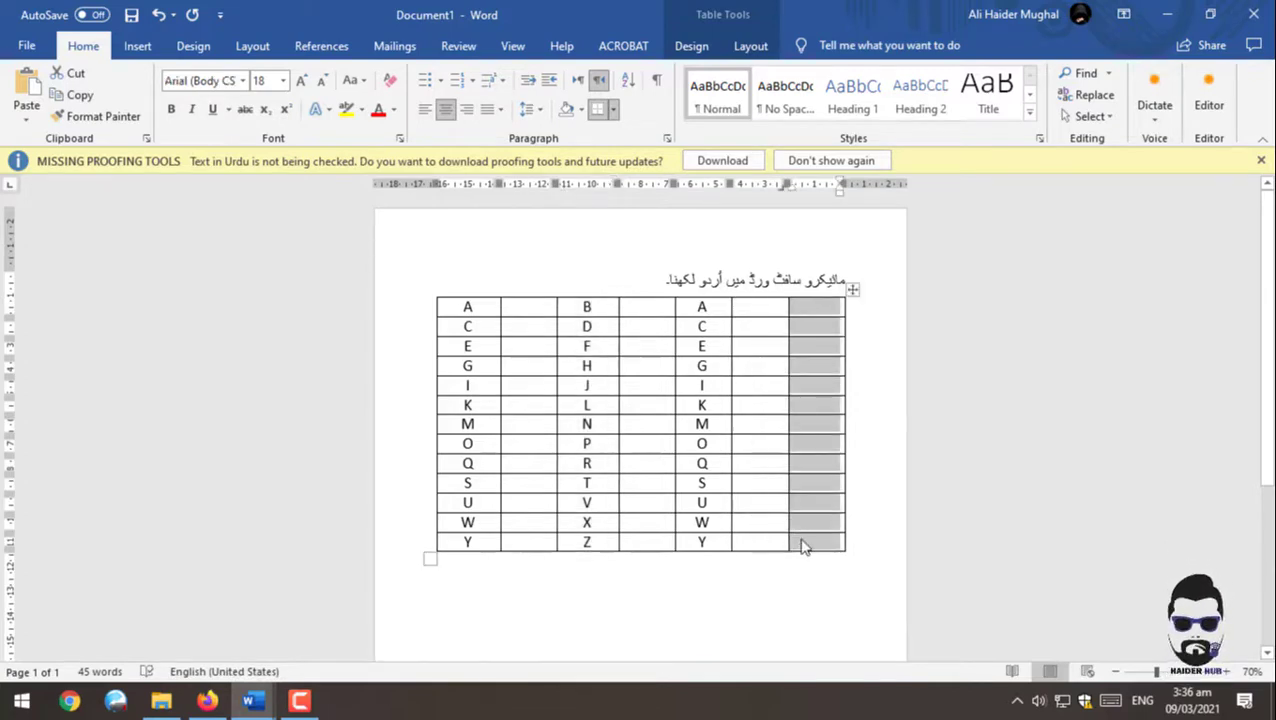
key(ctrl+v)
drag(760, 305, 768, 546)
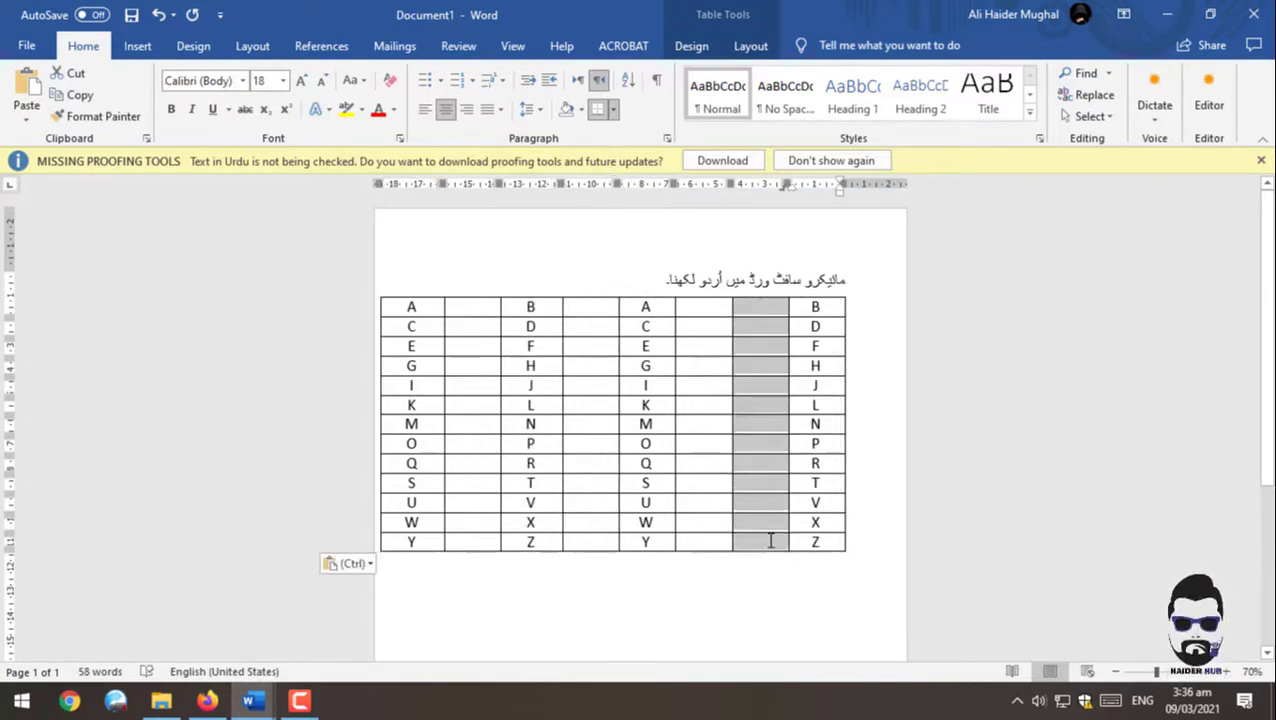
right_click(768, 546)
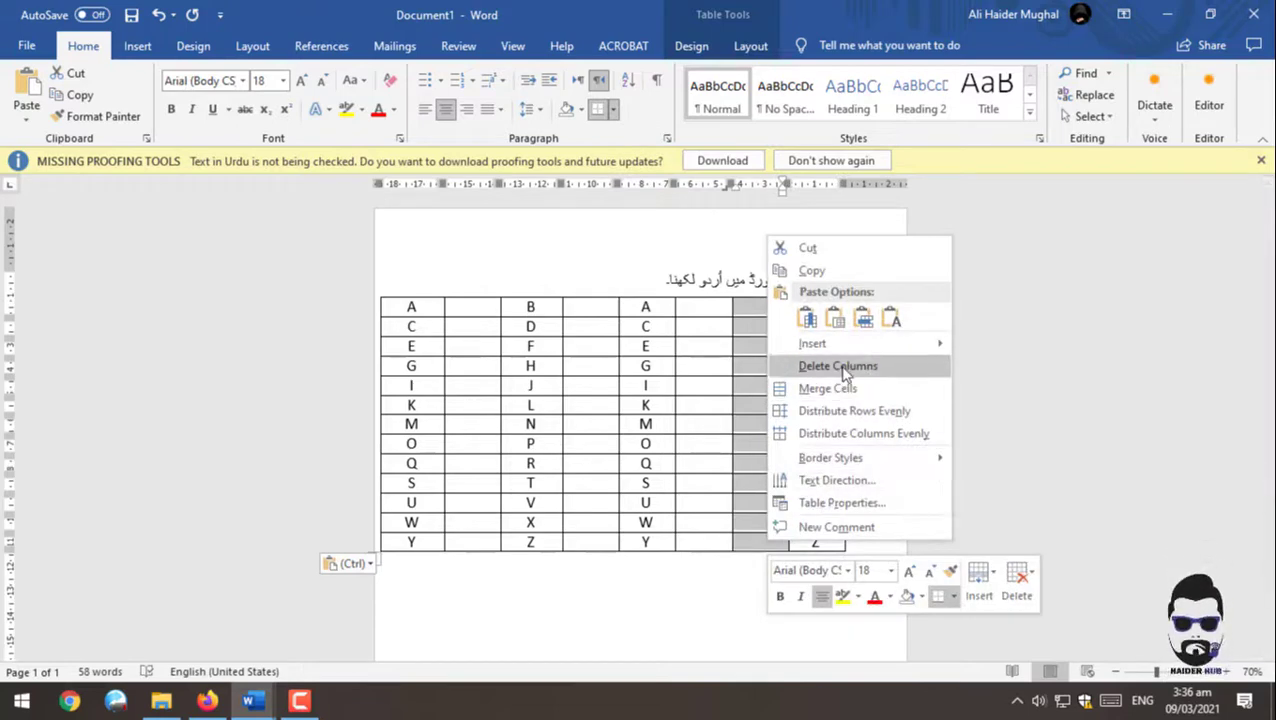
click(806, 364)
key(alt+shift)
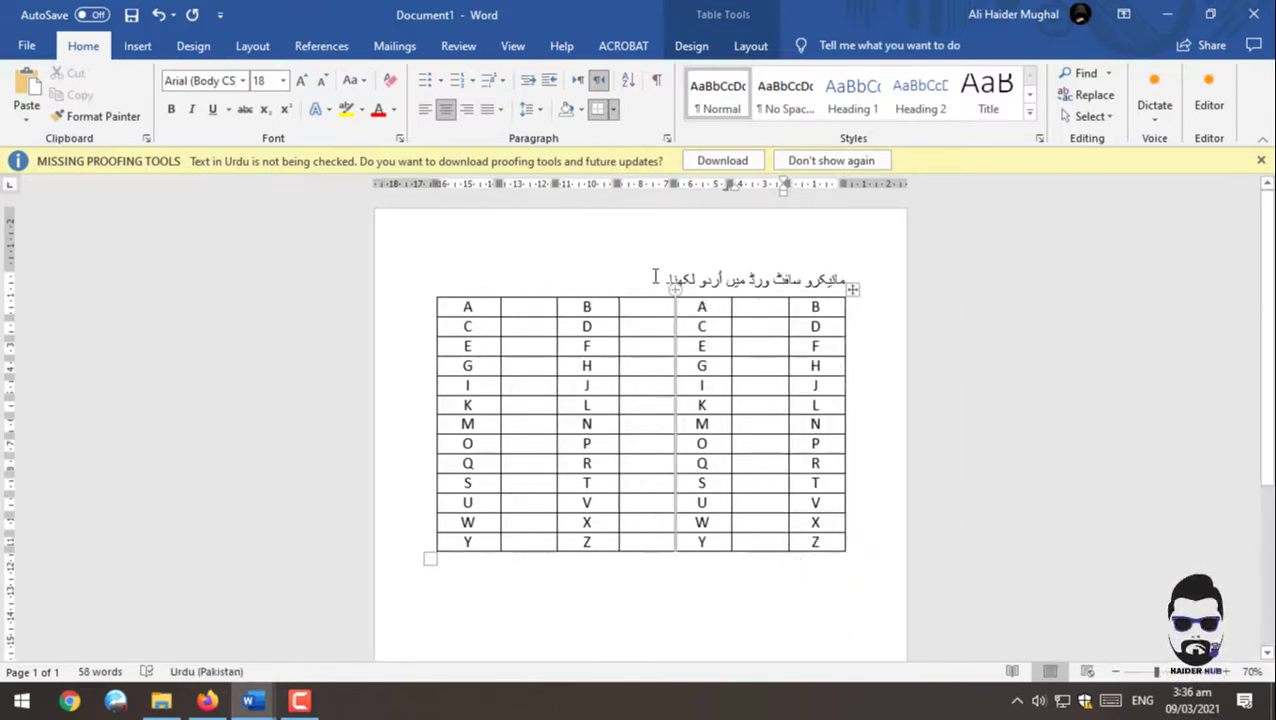
click(658, 279)
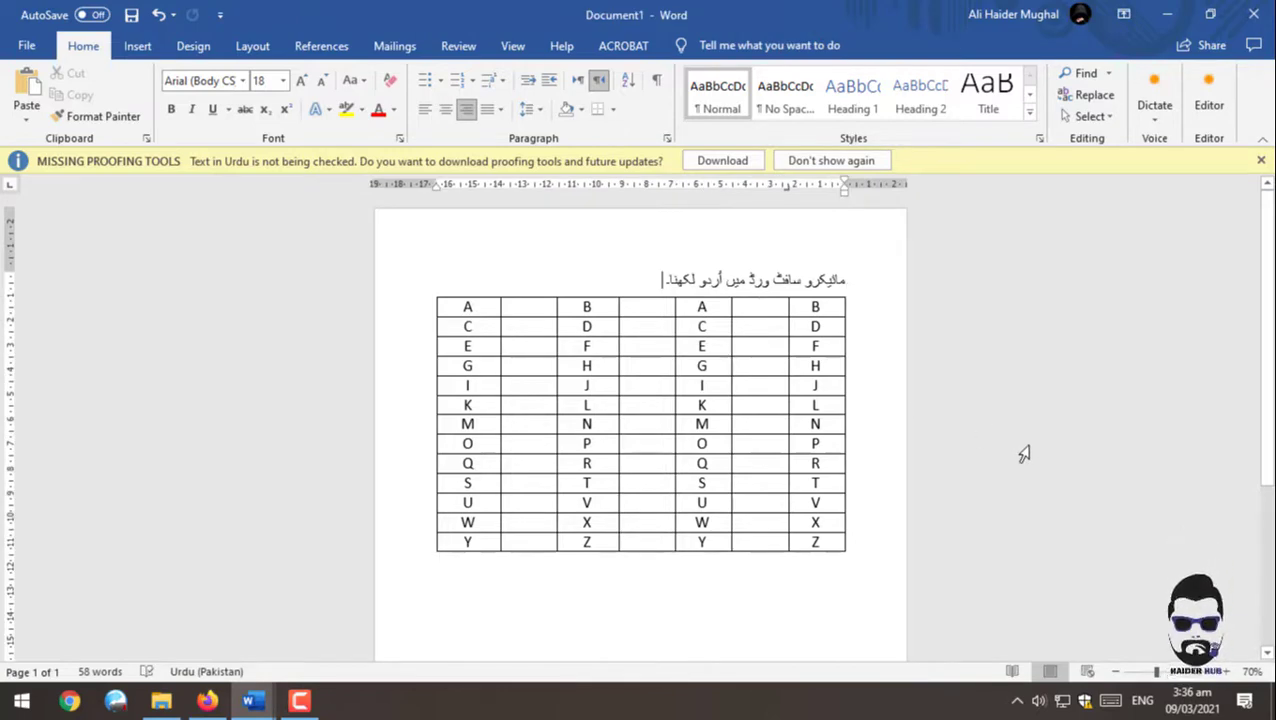
Step: Type 'PHONETIC KEYBOARD | KEY COMBINATIONS OF URDU KEYBOARD' in English on a new line below the title
key(Return)
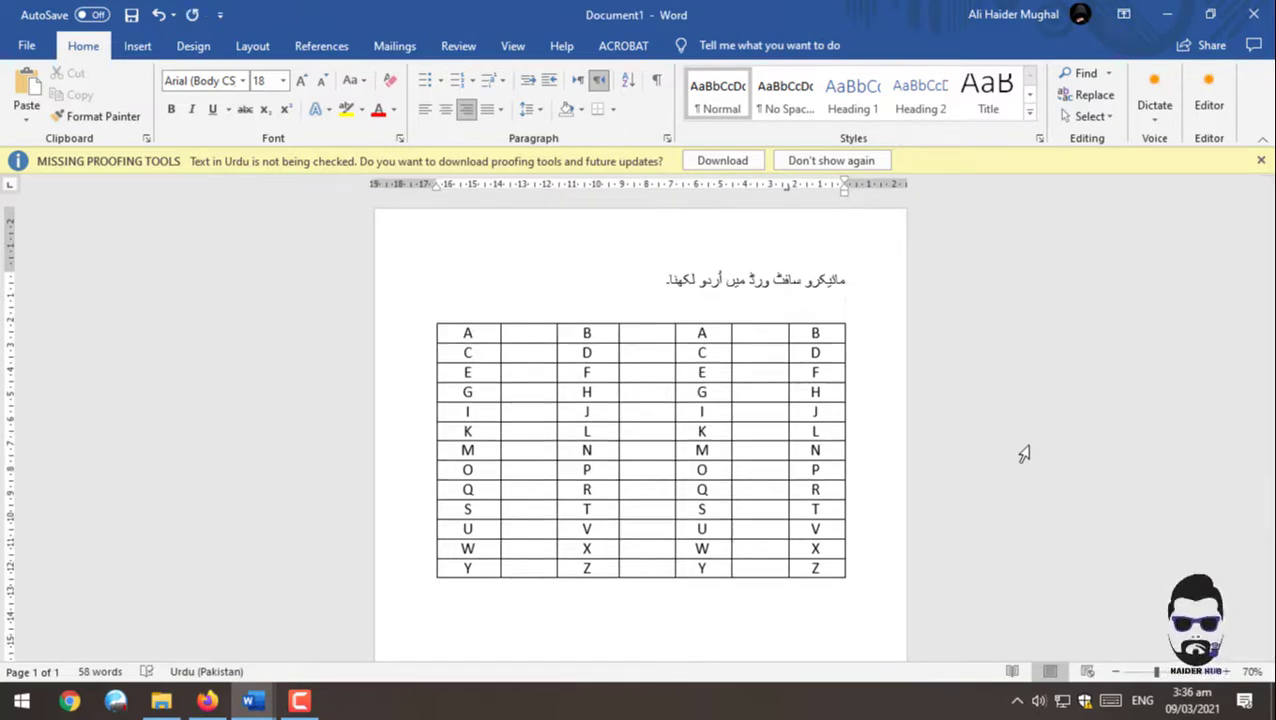
key(alt+shift)
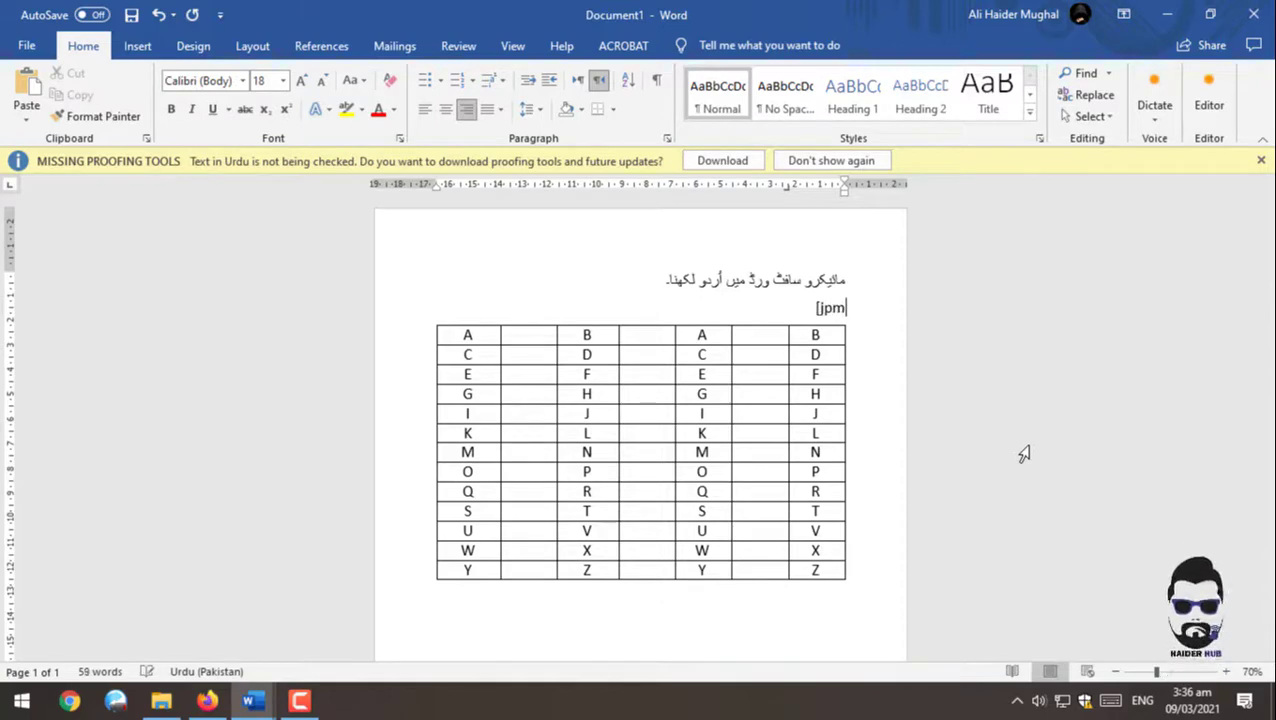
text(PH)
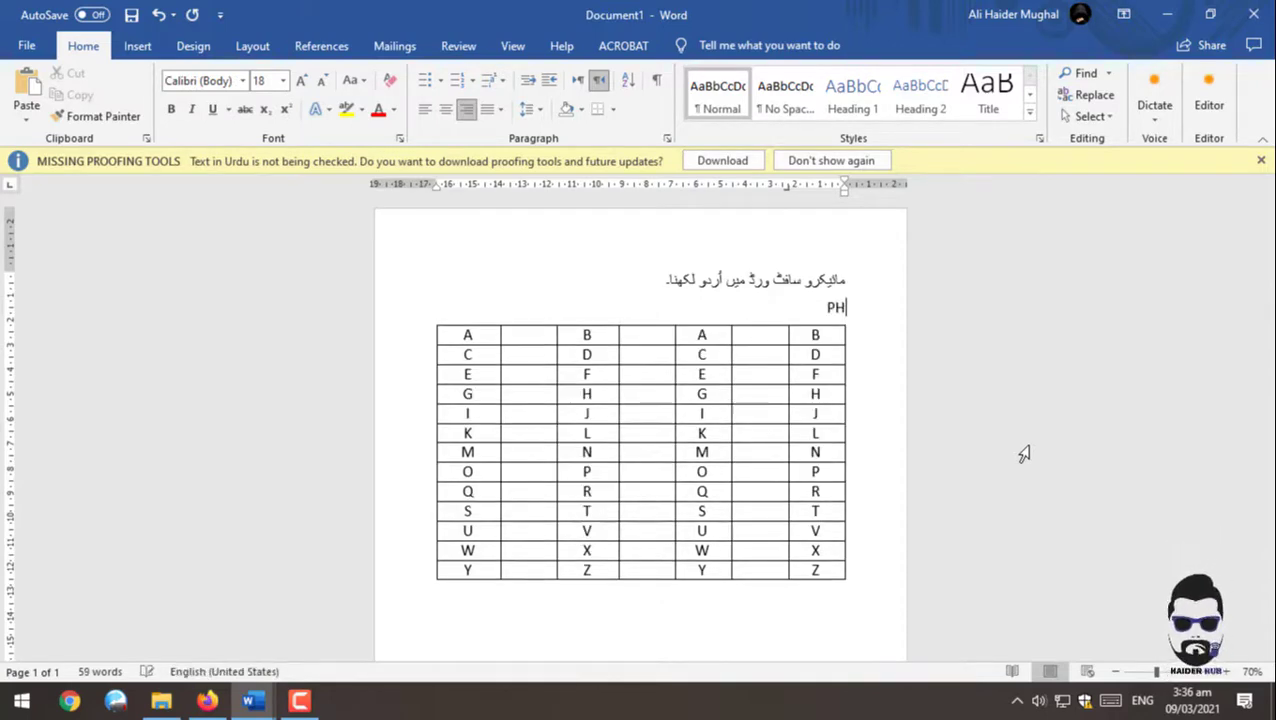
text(ONETIC)
text( KEYBOARD )
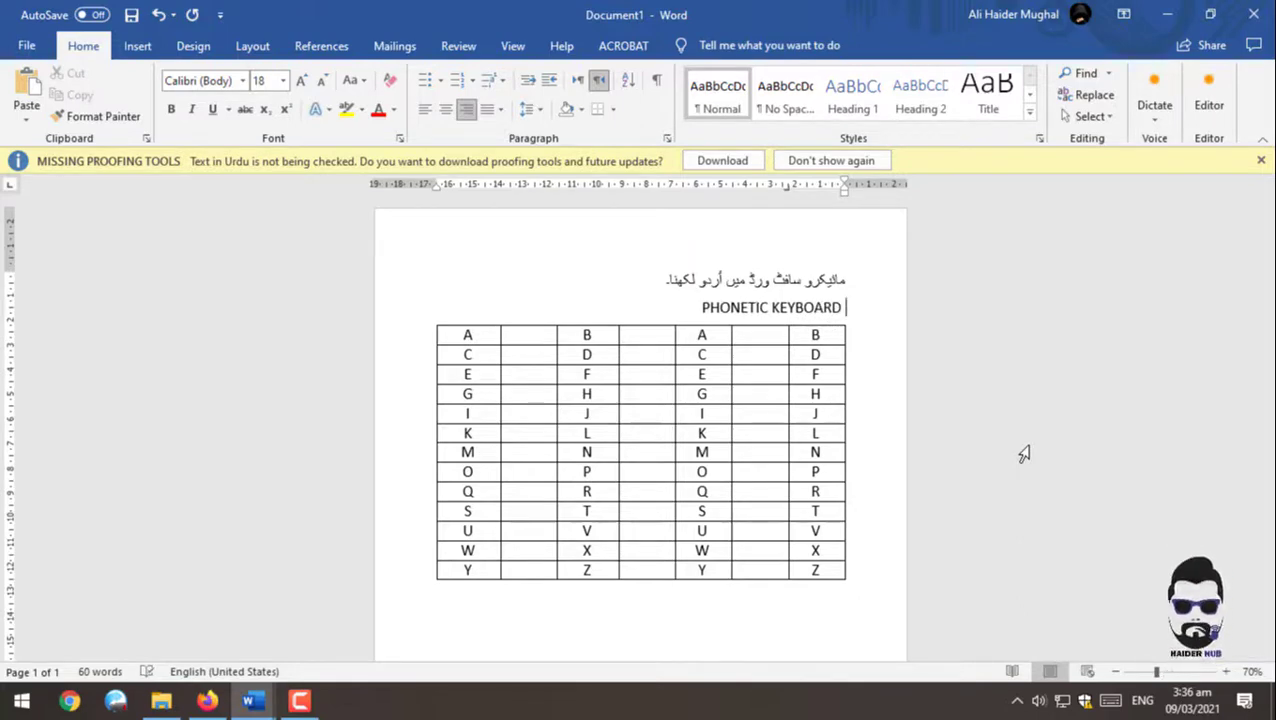
text(| KEY )
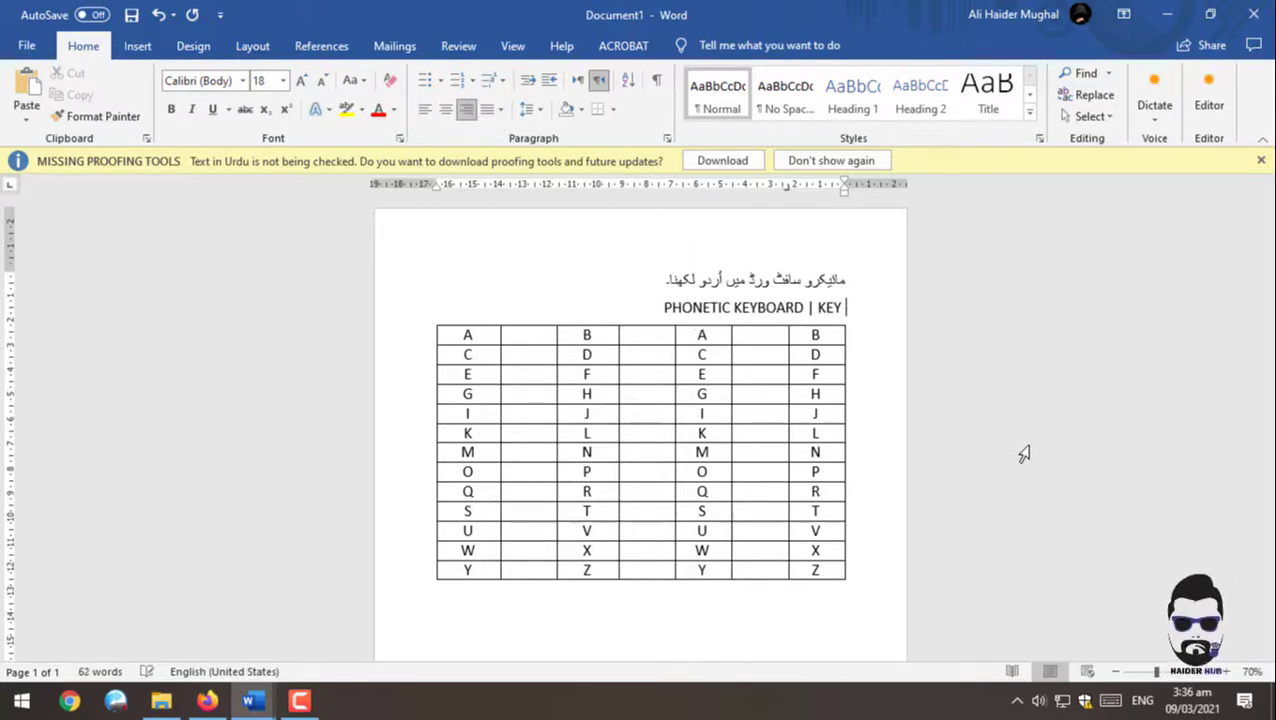
text(COMBINATIO)
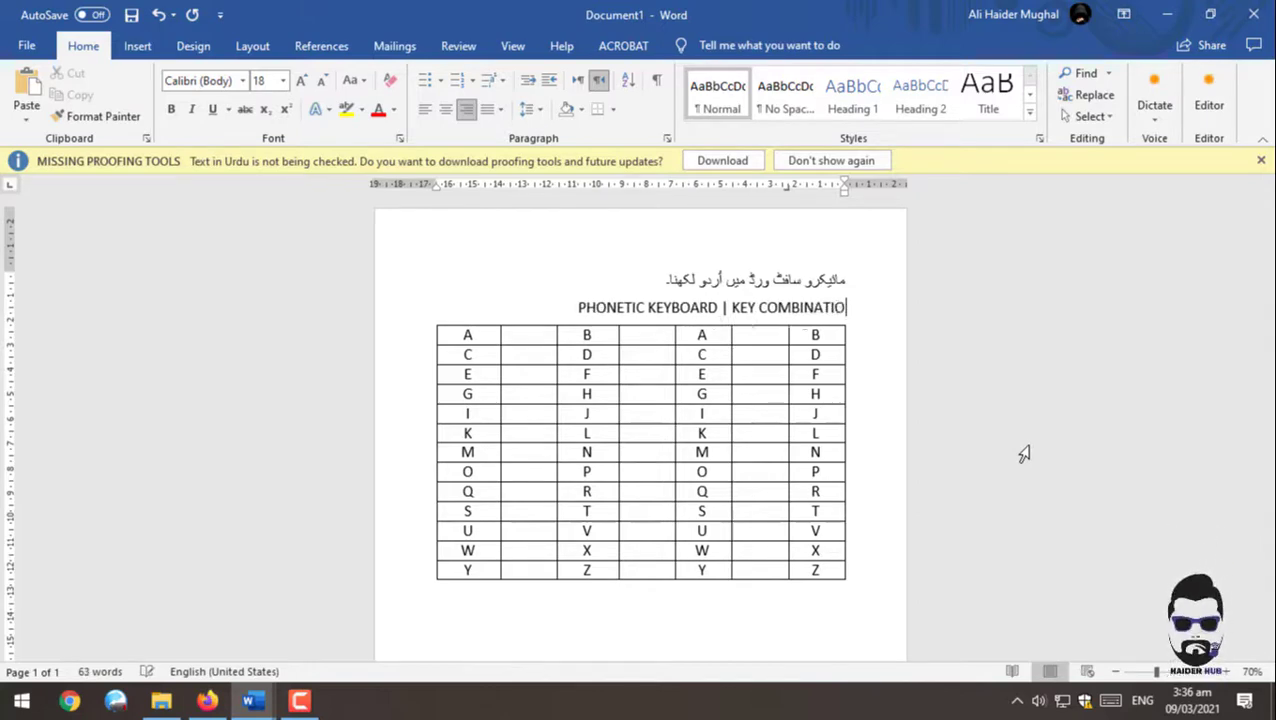
text(NS OF UR)
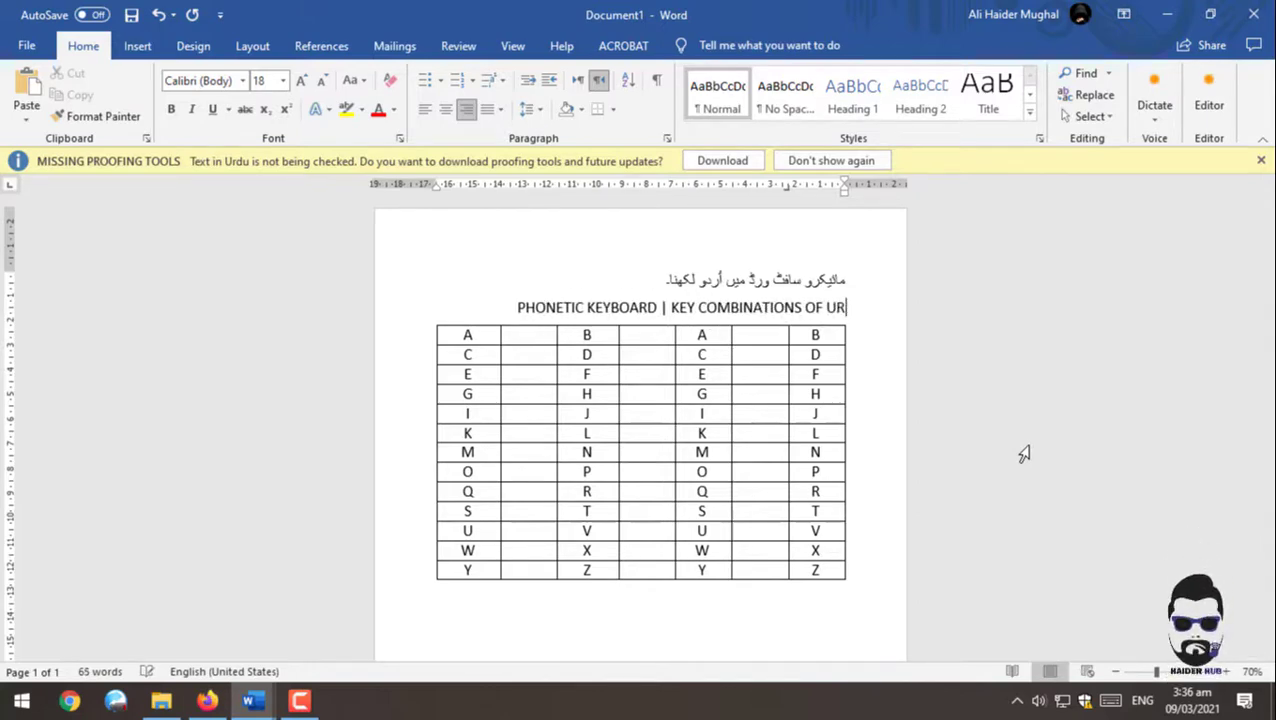
text(DU KEY)
text(BO)
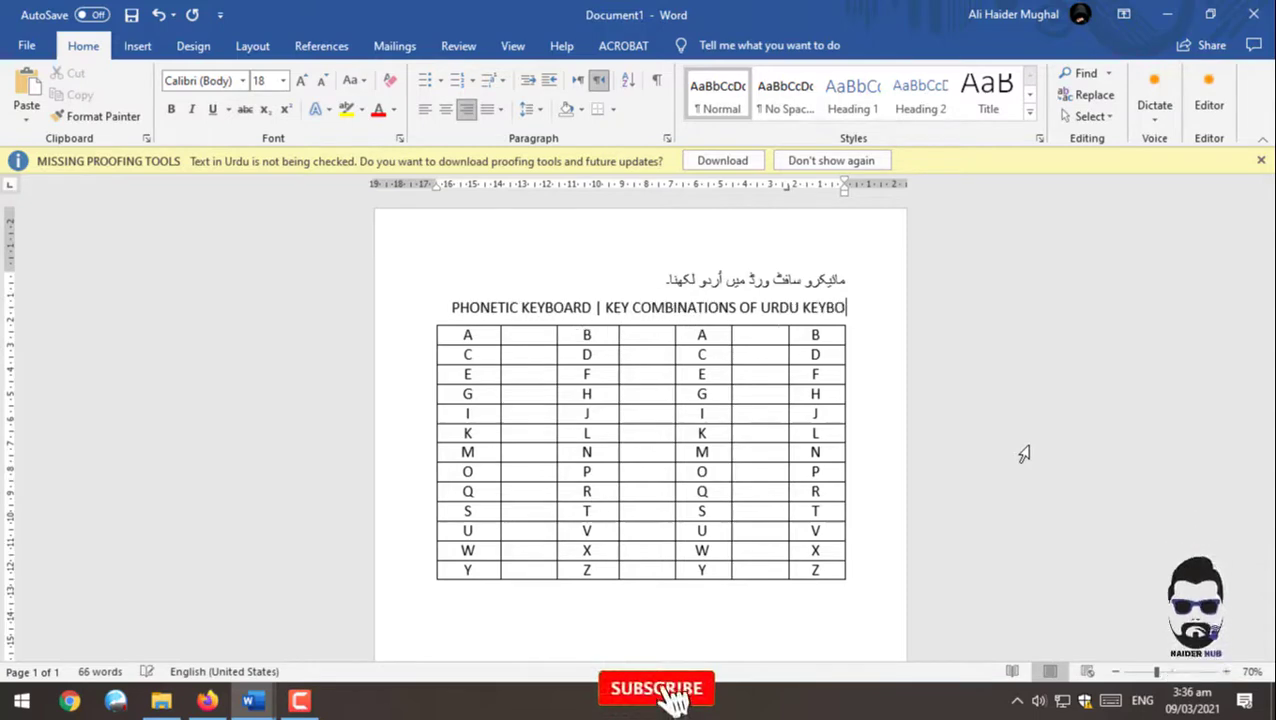
text(ARD)
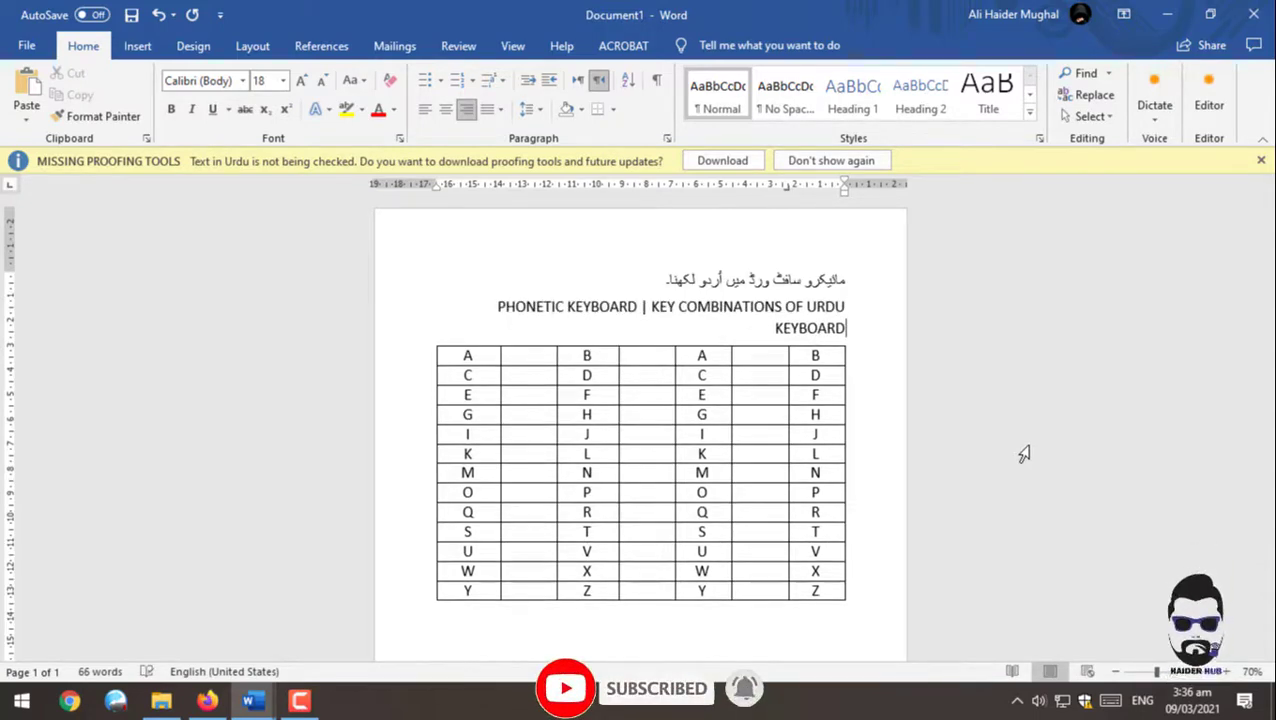
mouse_move(847, 483)
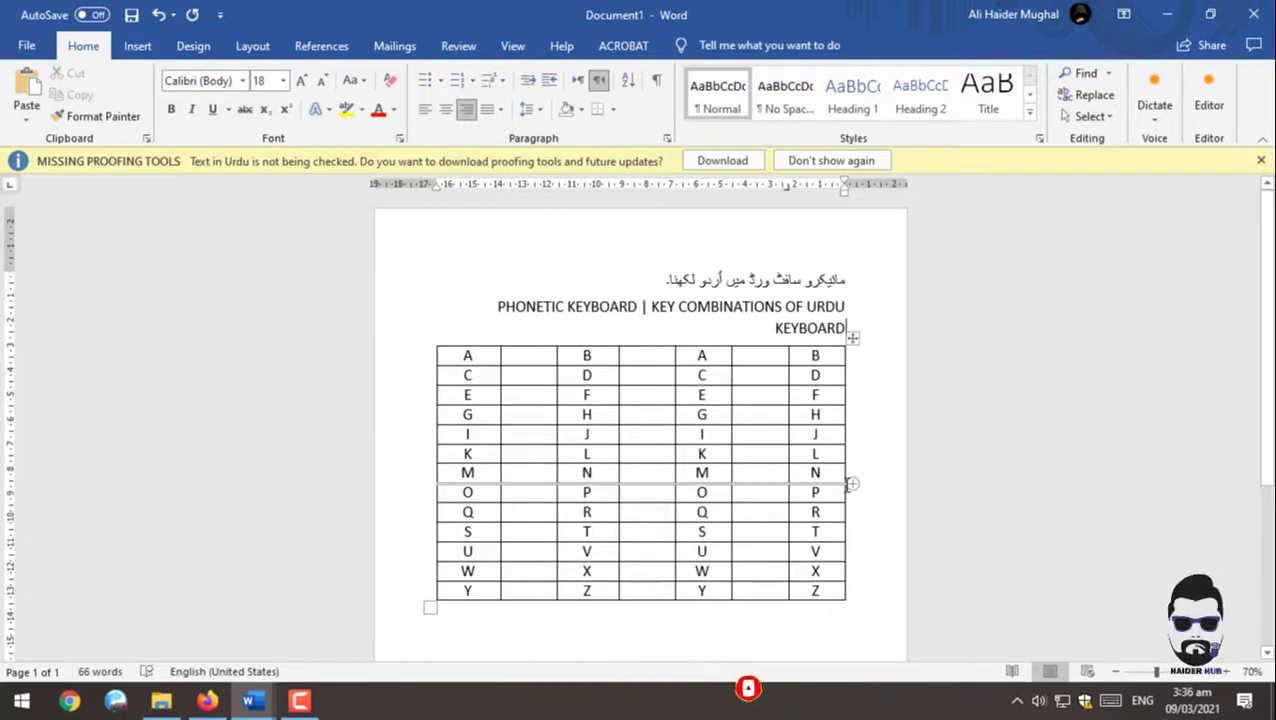
key(Return)
text(b)
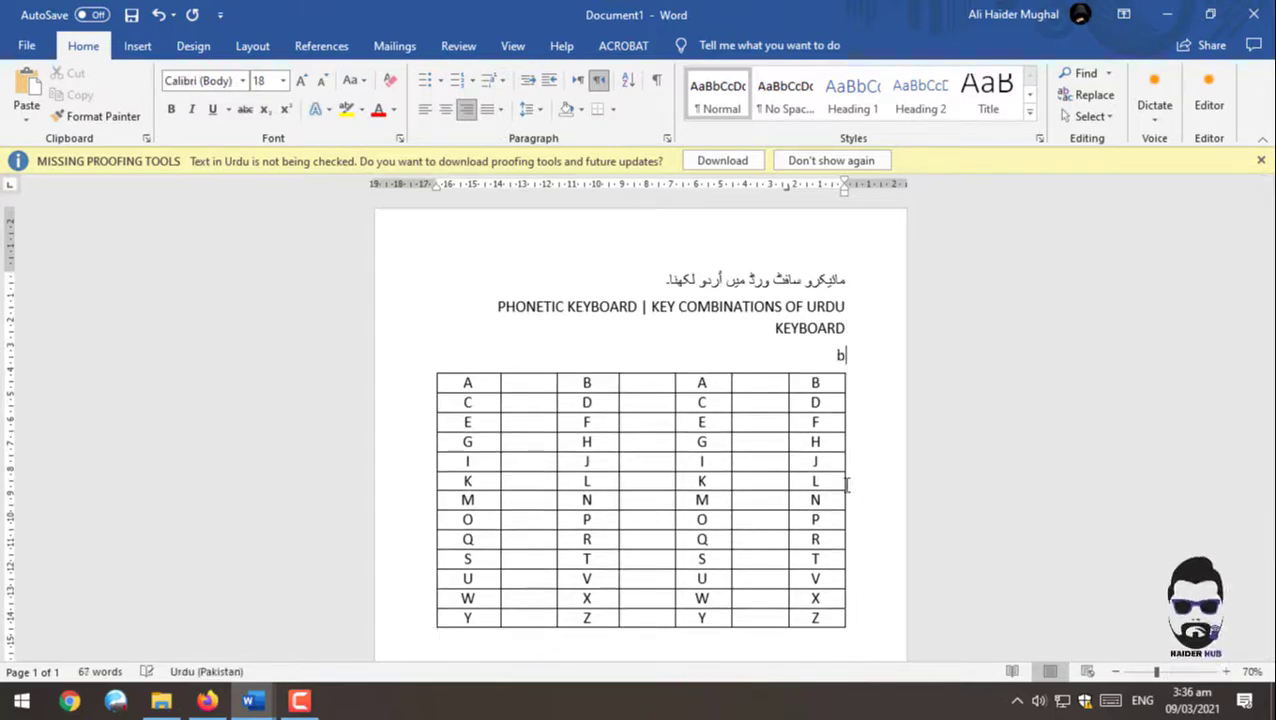
text(sar)
key(BackSpace)
key(BackSpace)
key(BackSpace)
key(alt+shift)
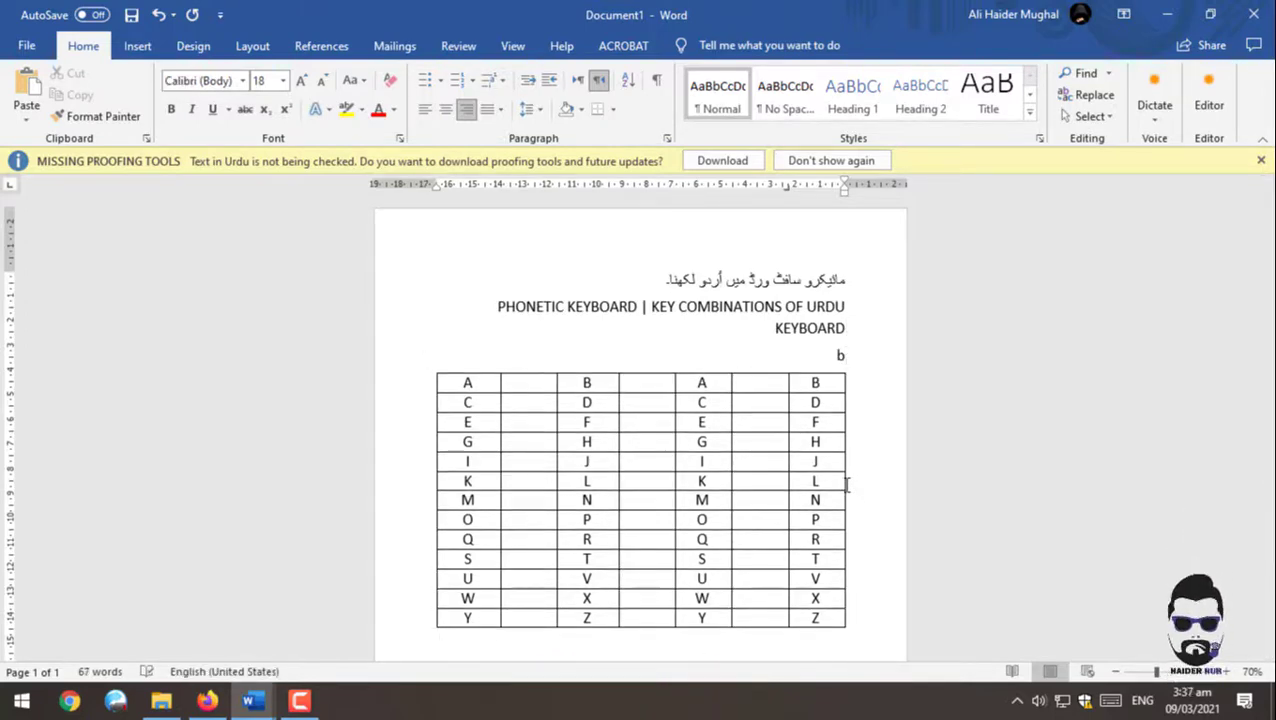
text(oard)
key(ctrl+shift+Left)
text(B)
key(BackSpace)
key(BackSpace)
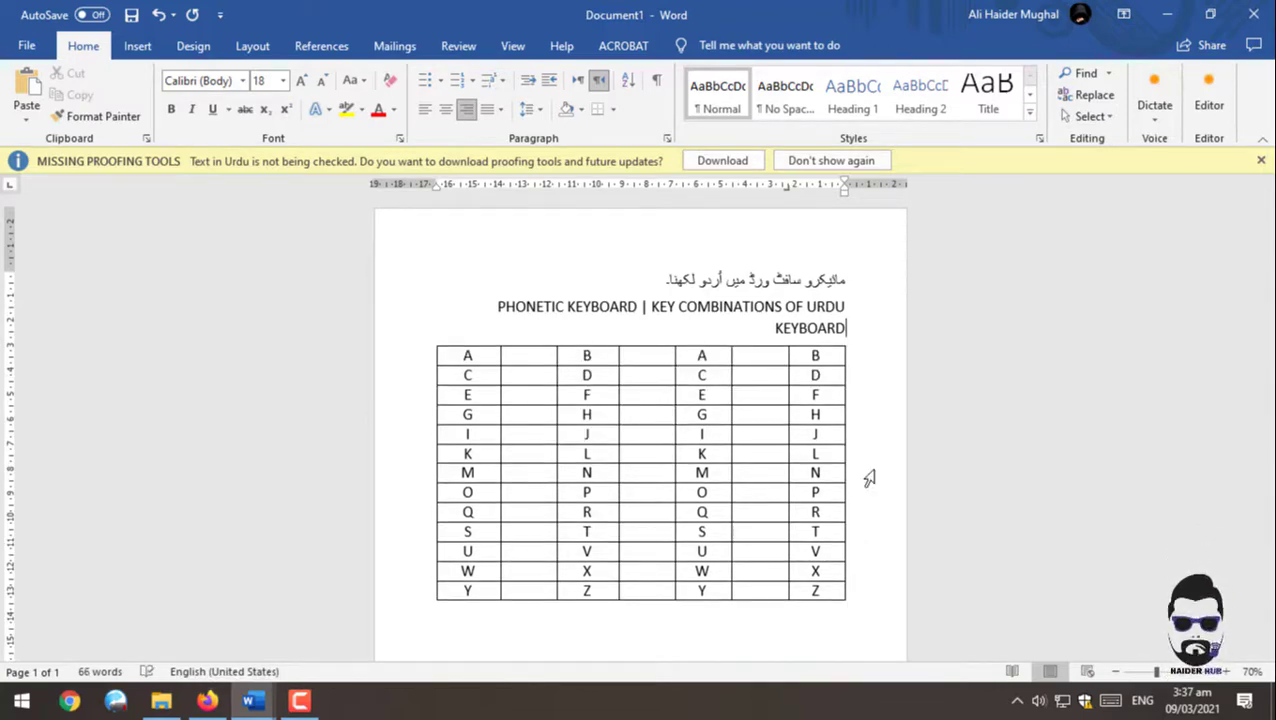
Step: Centre and underline the English heading
drag(510, 297, 886, 300)
key(ctrl+e)
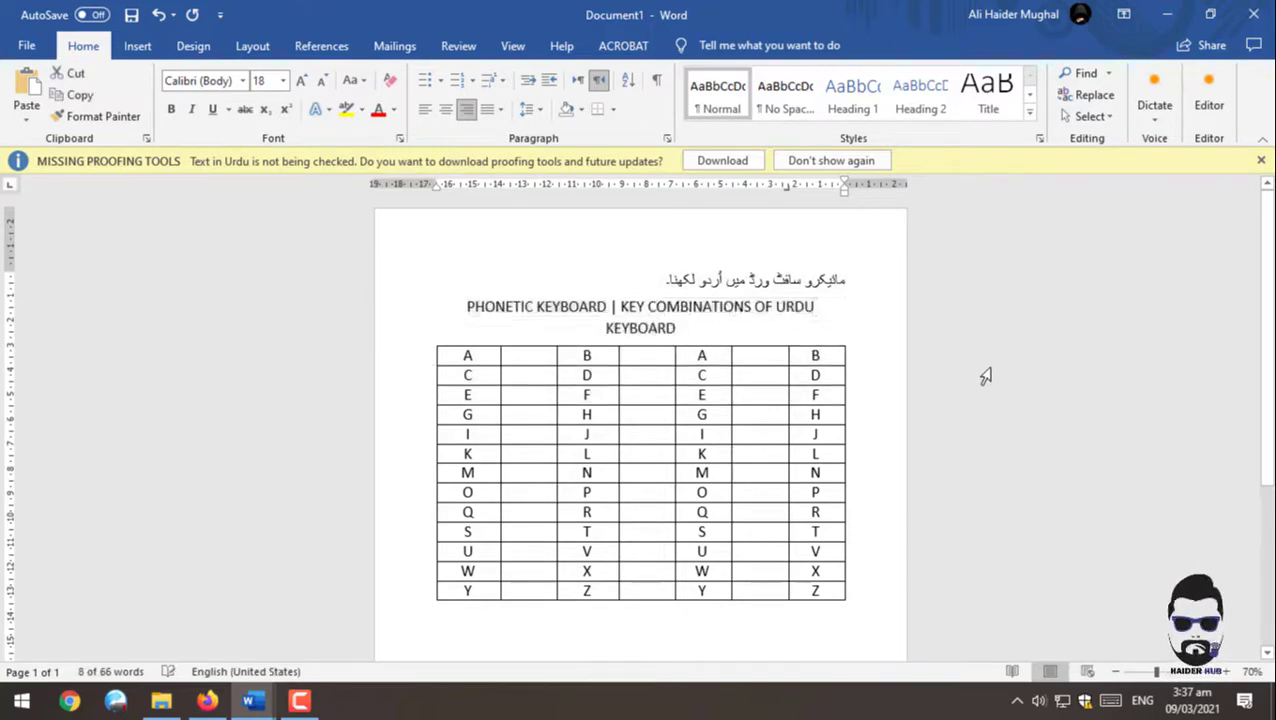
key(ctrl+u)
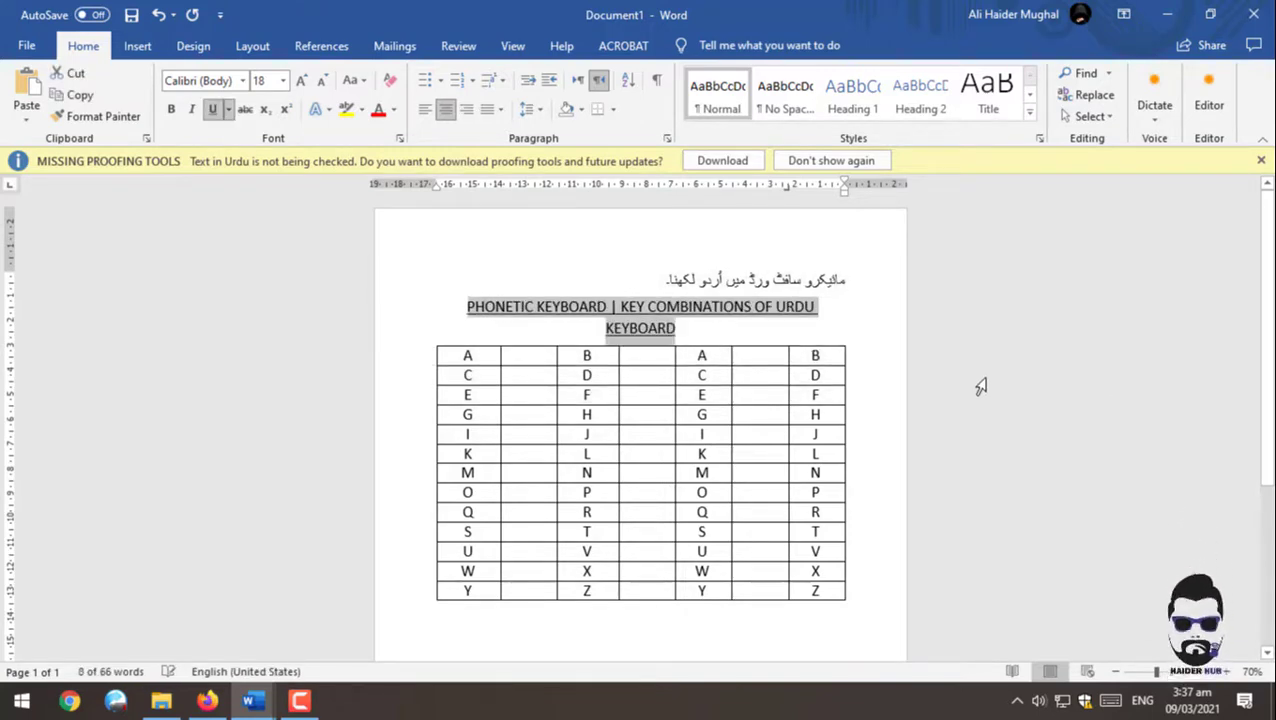
Step: Insert blank lines after the heading and below the Urdu title, then select the right-hand letter columns
key(Right)
key(ctrl+shift+Return)
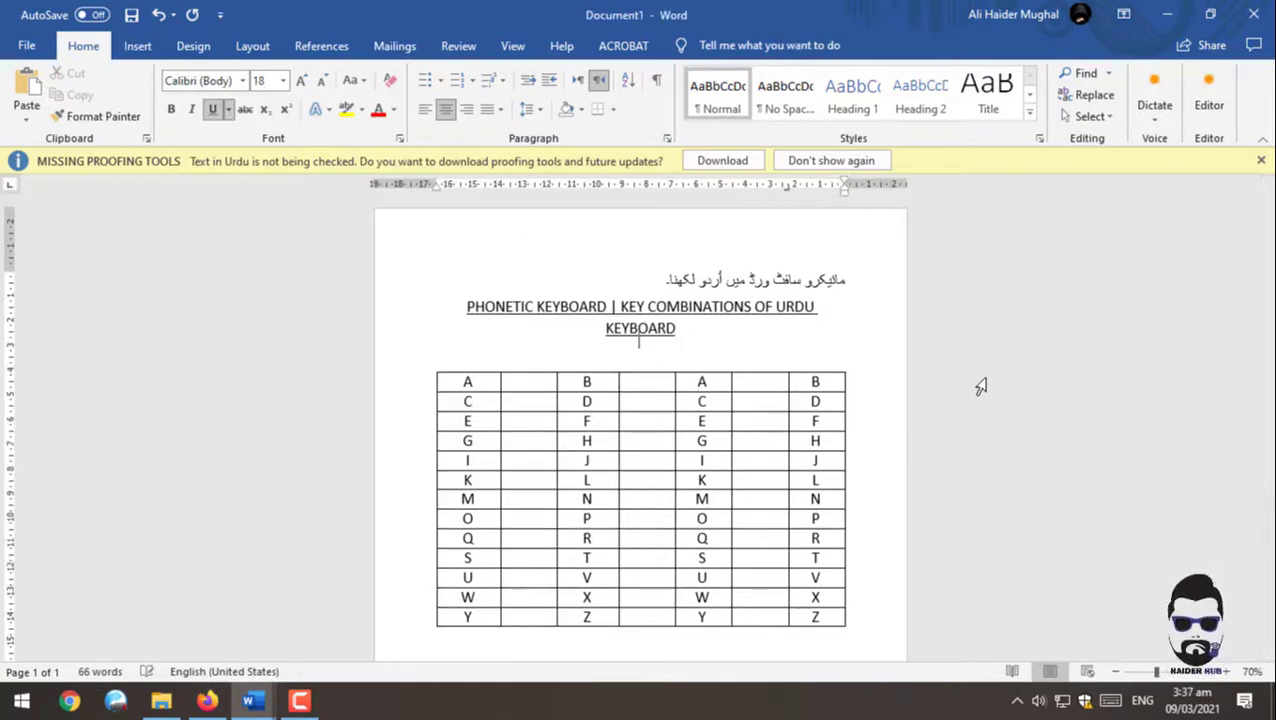
key(Down)
key(Up)
key(Up)
key(Up)
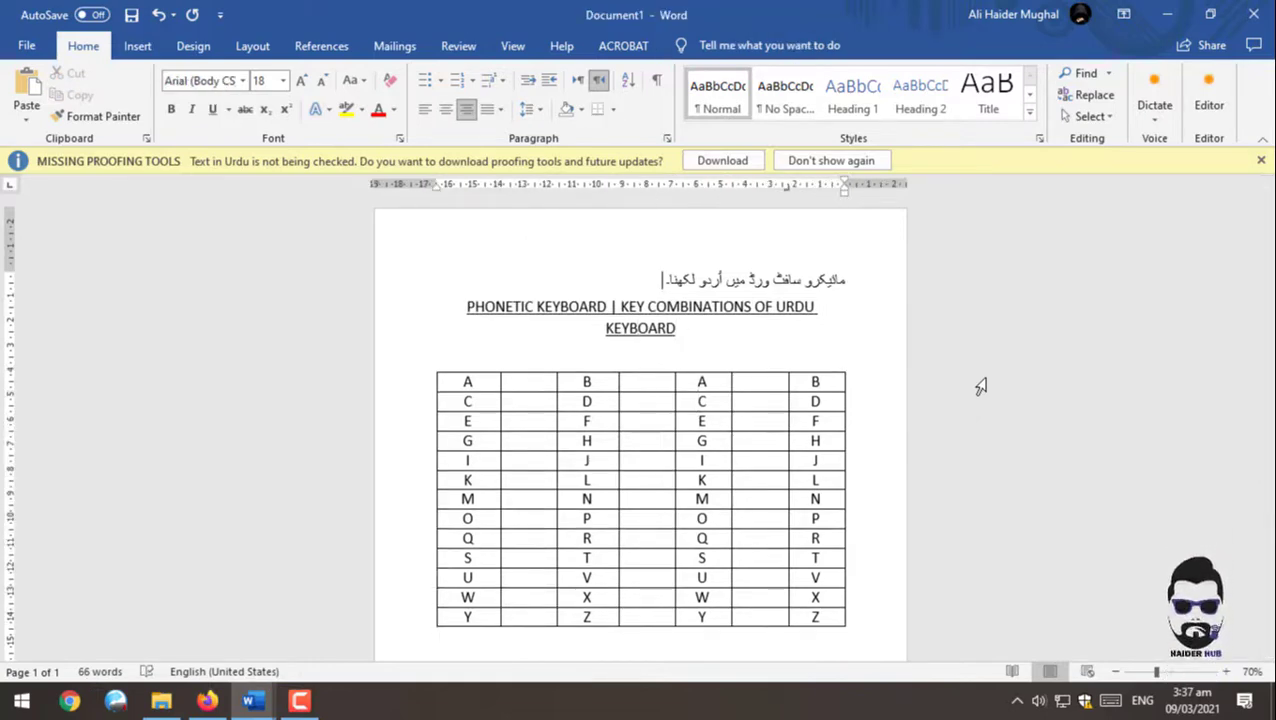
key(Return)
scroll(700, 430, down, 1)
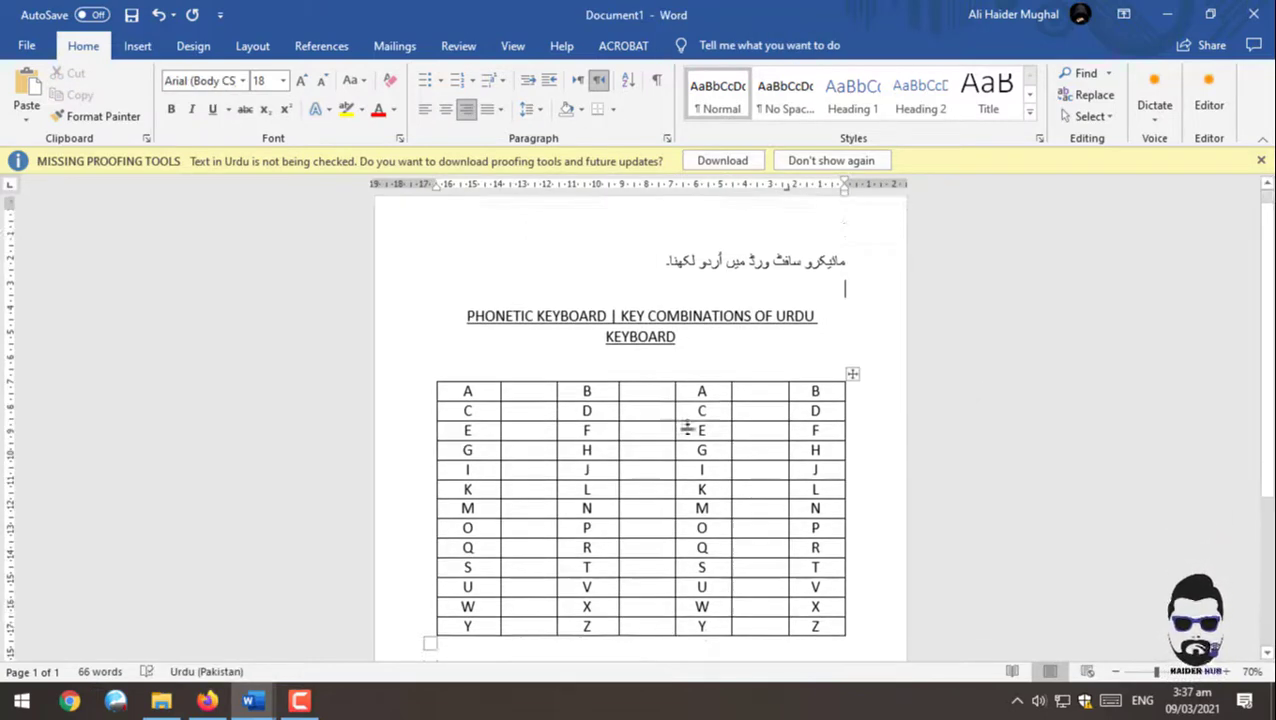
scroll(675, 340, down, 2)
drag(687, 348, 792, 583)
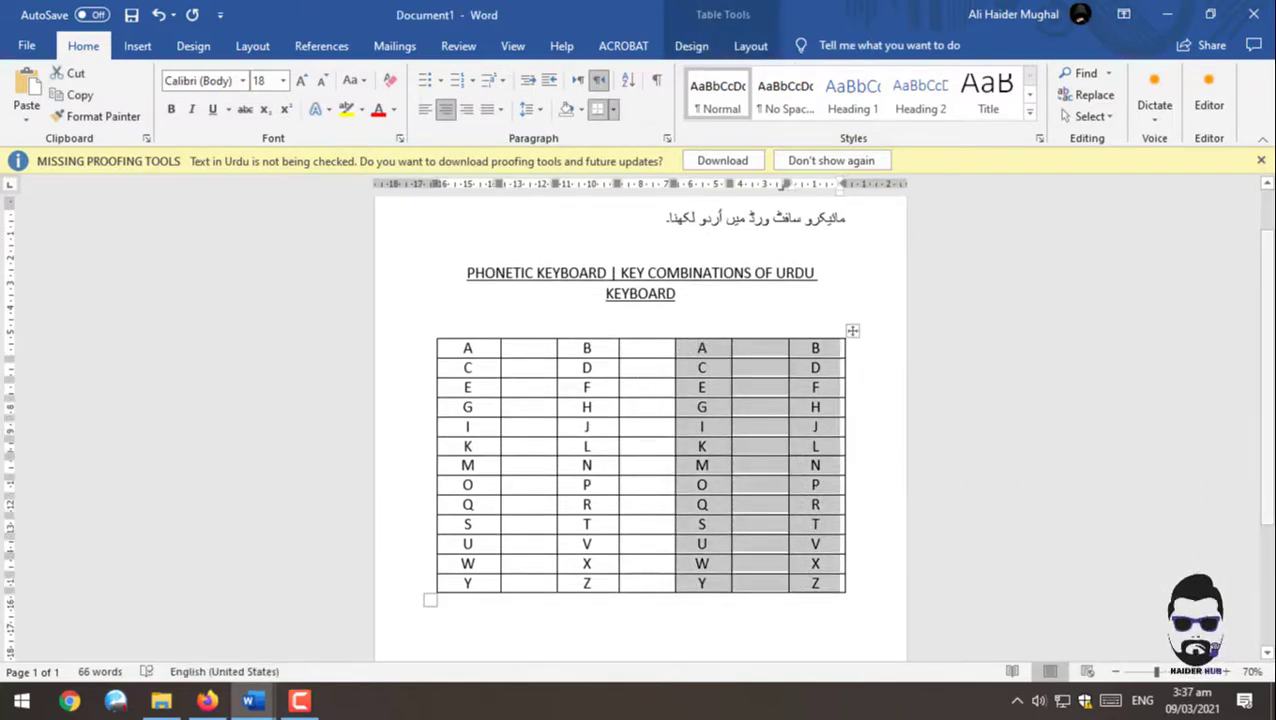
key(shift+F3)
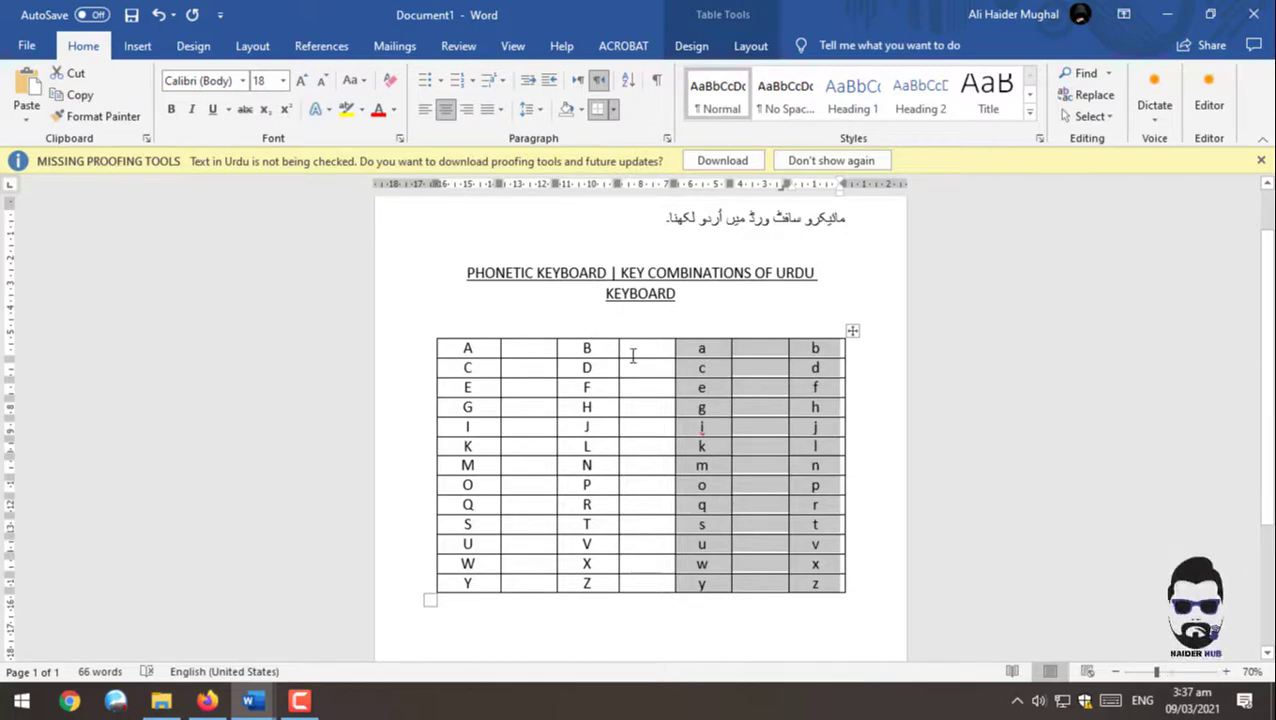
click(632, 352)
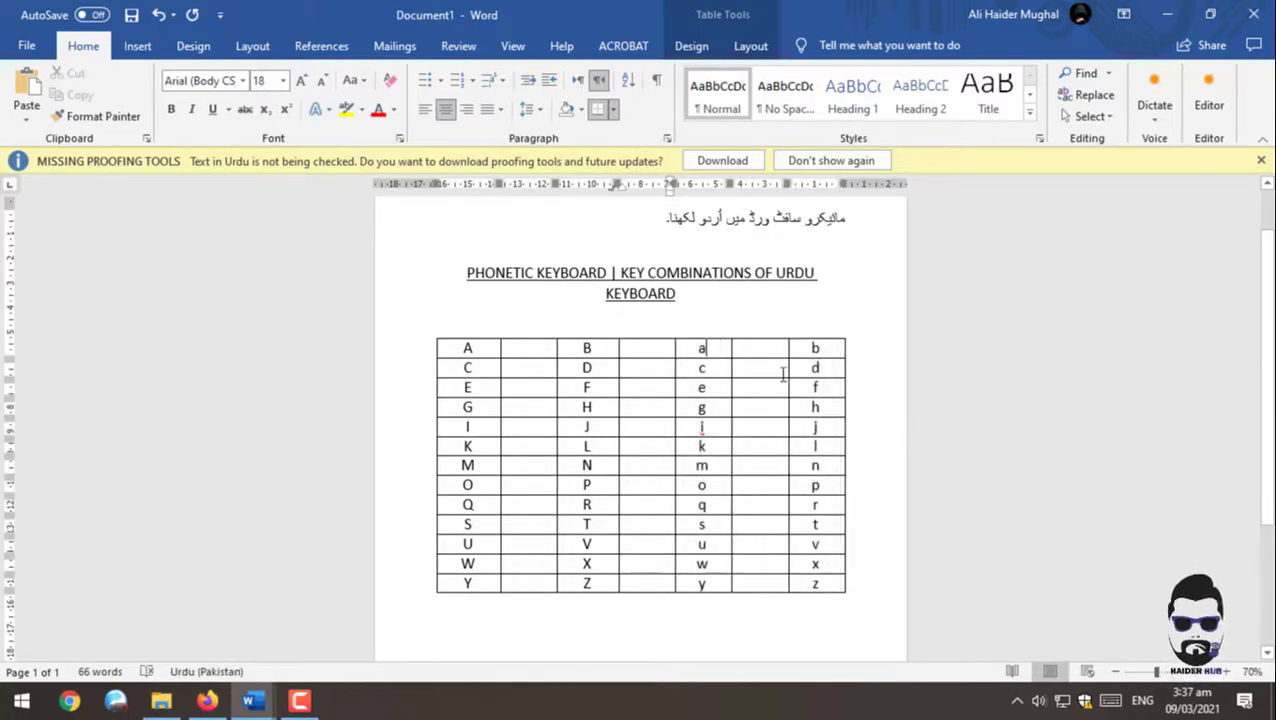
mouse_move(703, 348)
mouse_down()
mouse_move(815, 530)
mouse_move(815, 583)
mouse_up()
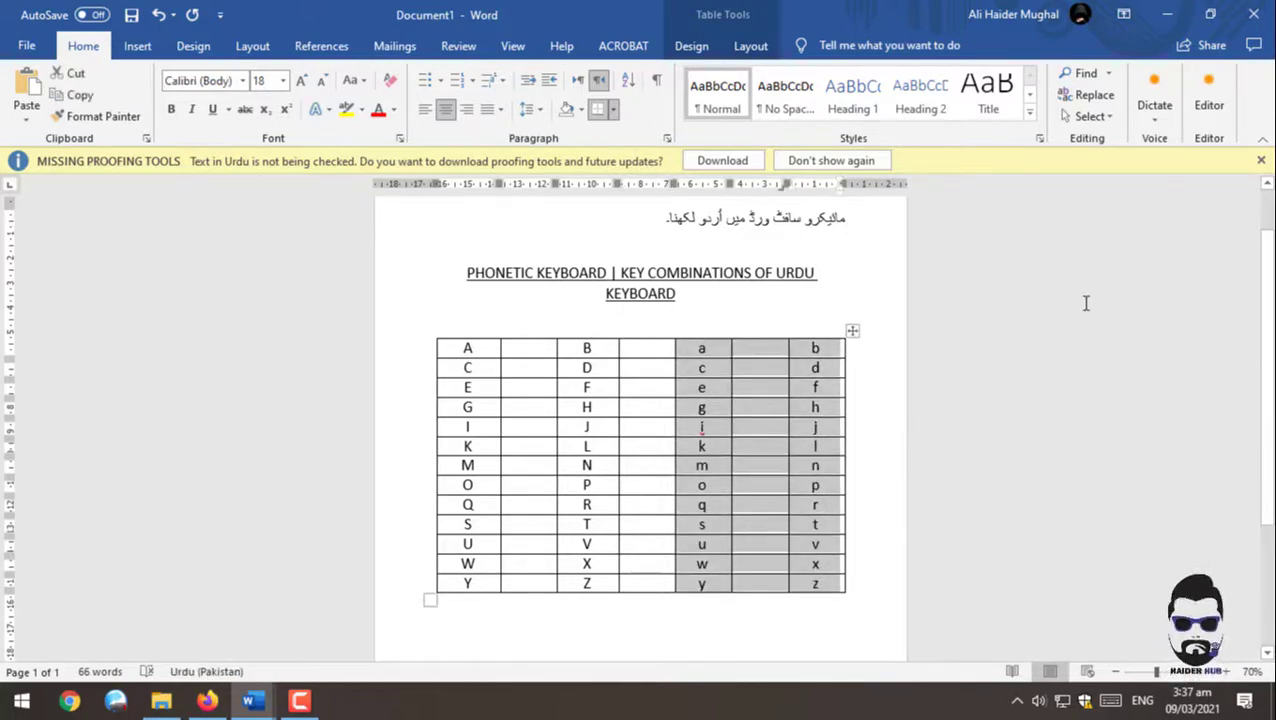
key(shift+F3)
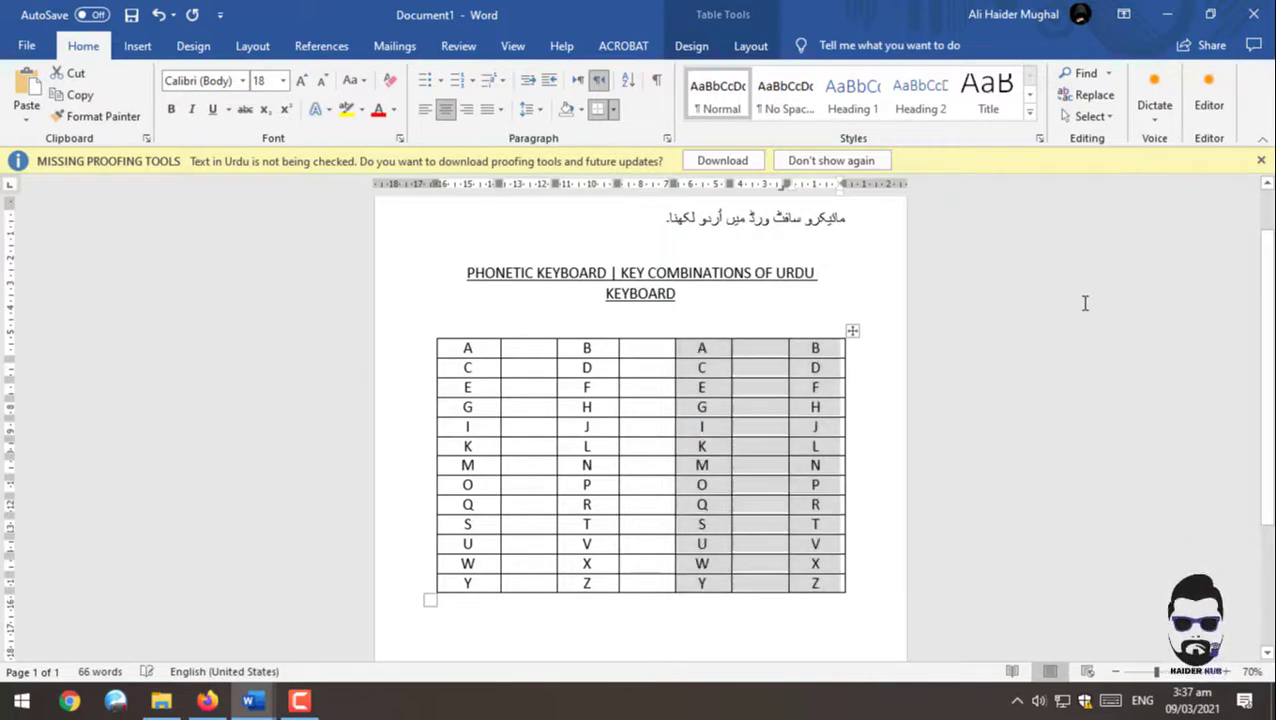
key(shift+F3)
key(shift+F3)
key(shift+F3)
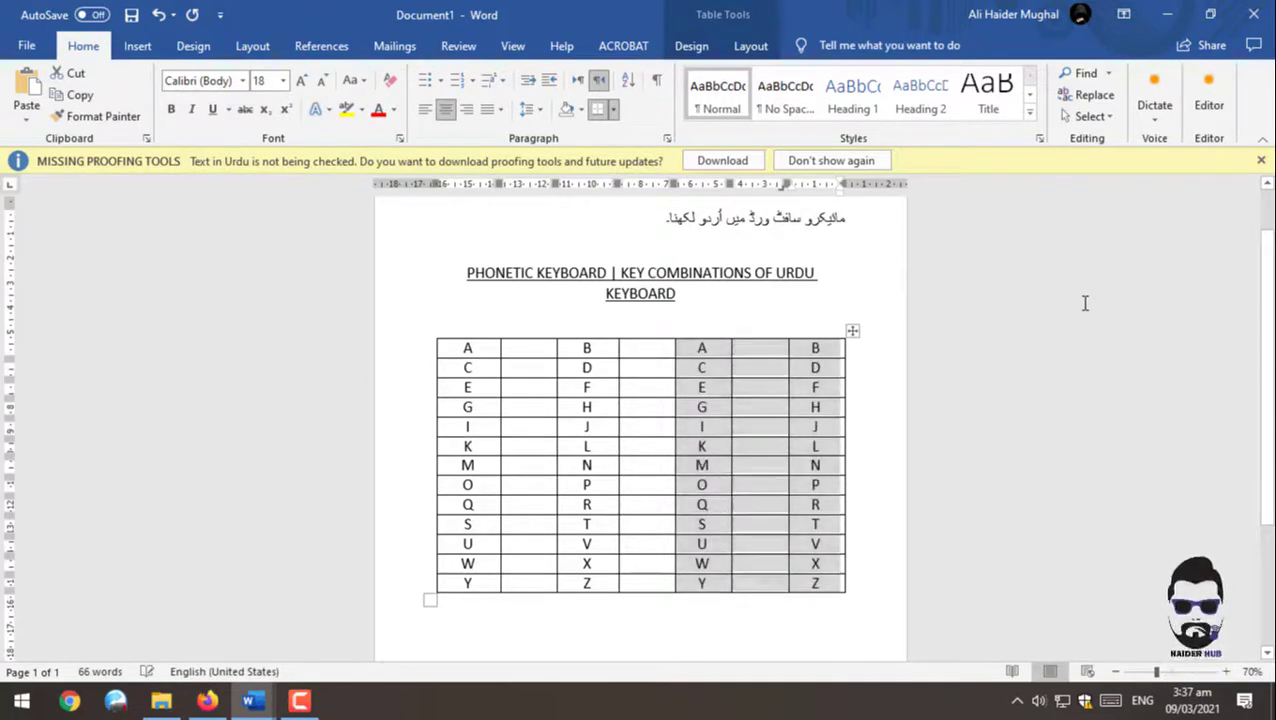
key(shift+F3)
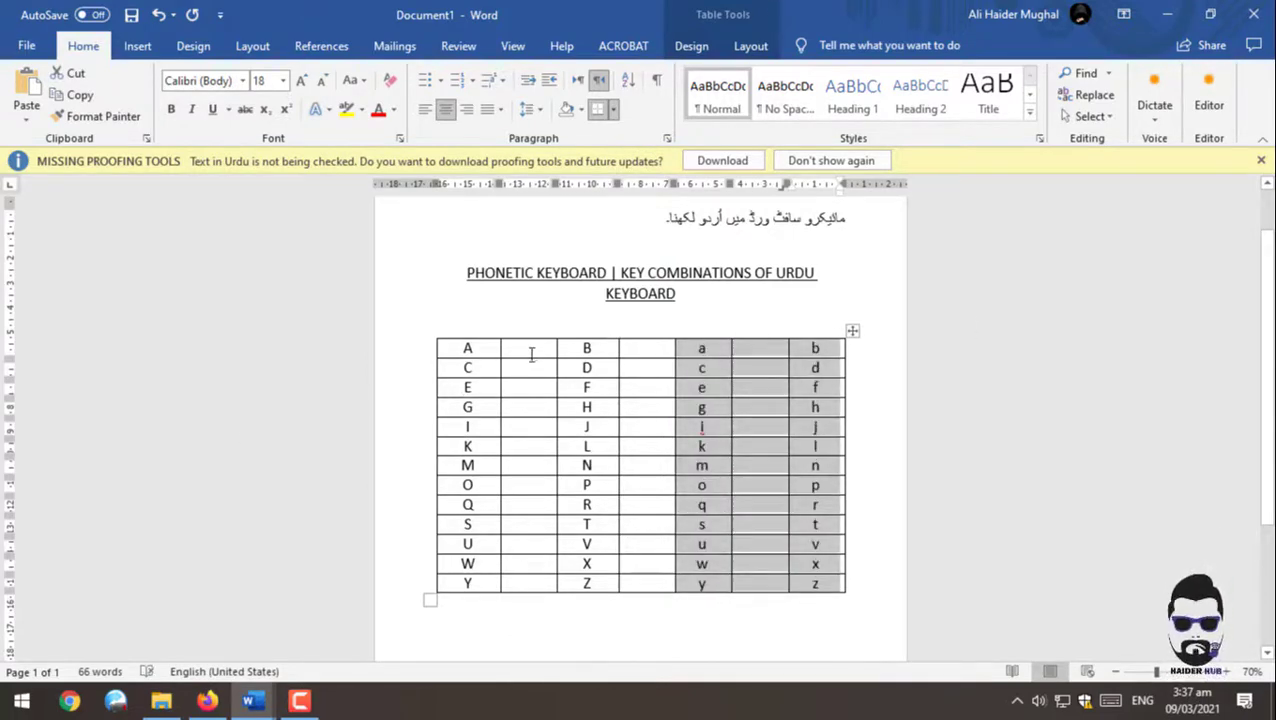
Step: Switch to Urdu, type آ in the cell beside A, and begin a second line
click(533, 352)
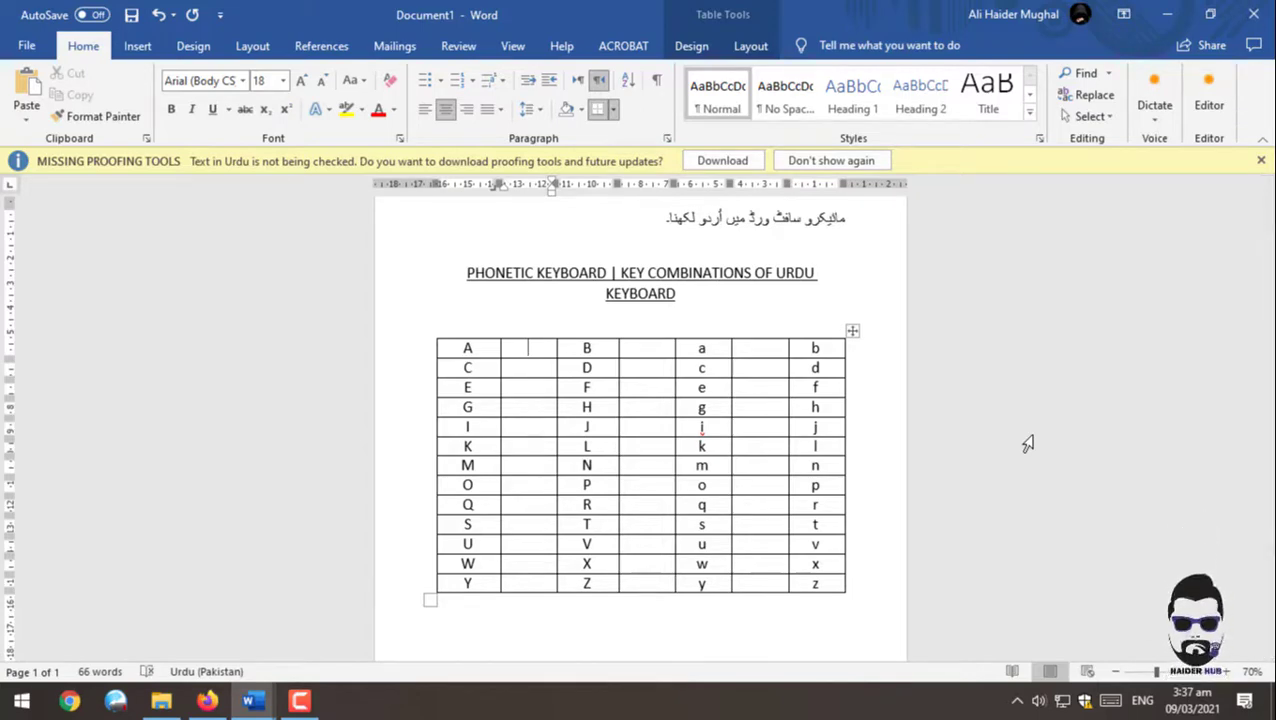
key(super+space)
text(آ)
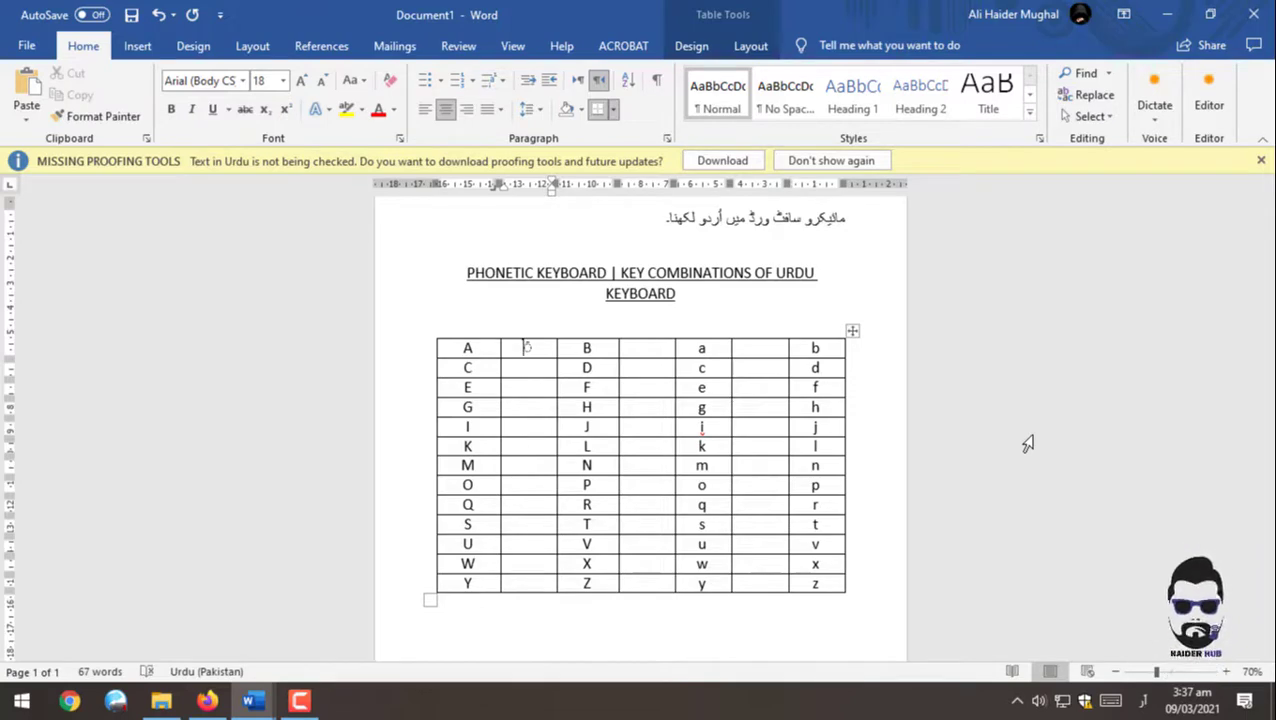
key(Return)
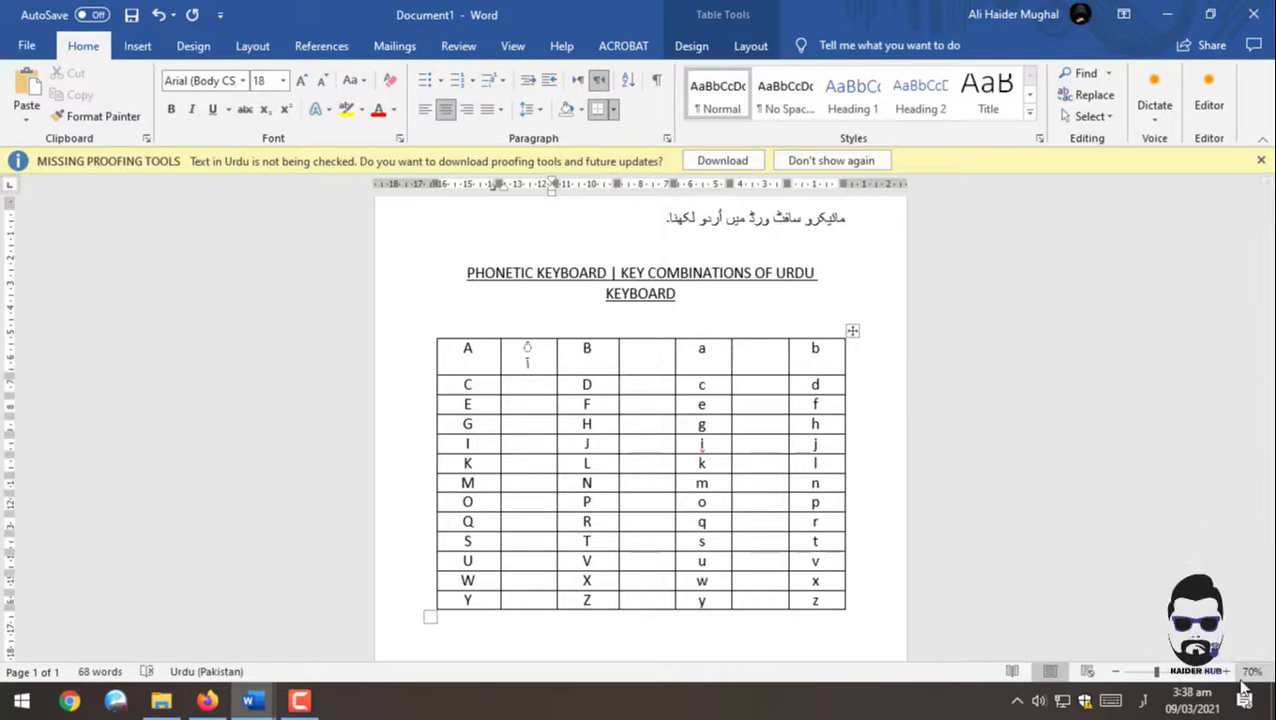
Step: Zoom in on the table and add ، ب after آ in the A-row Urdu cell
click(1229, 672)
click(1229, 672)
click(1229, 672)
click(1229, 672)
click(1229, 672)
click(1229, 672)
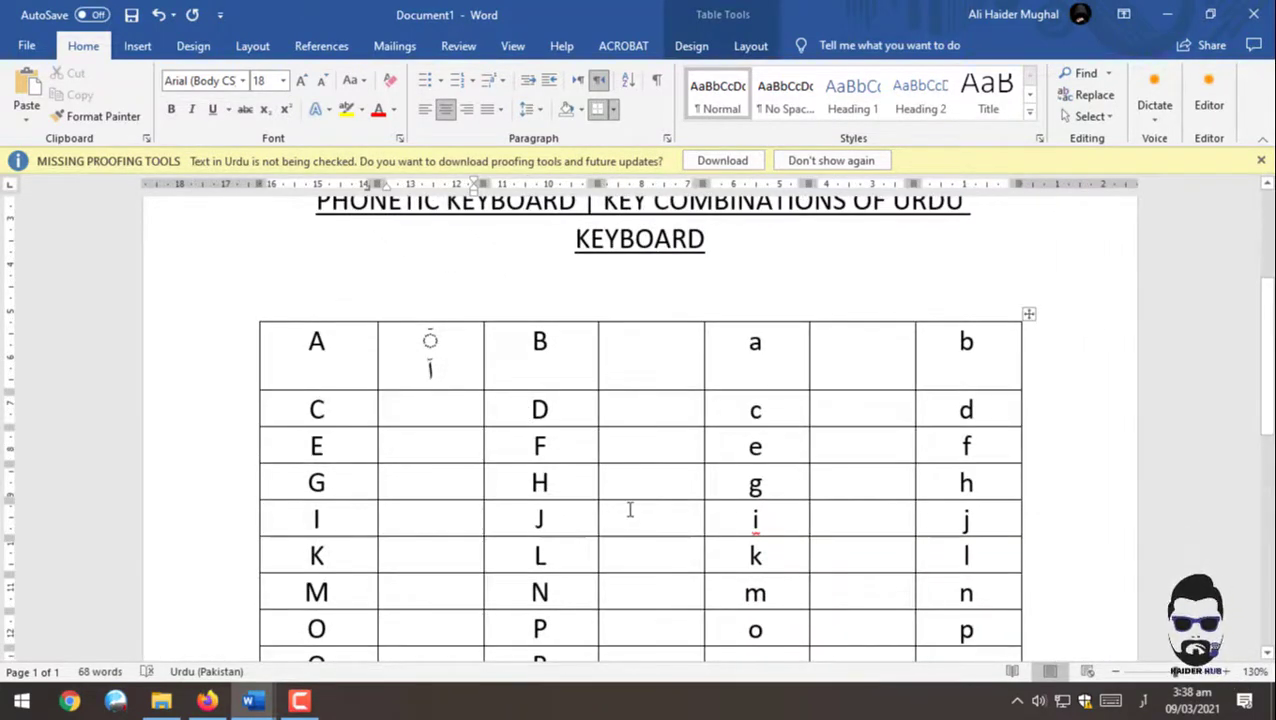
text(،)
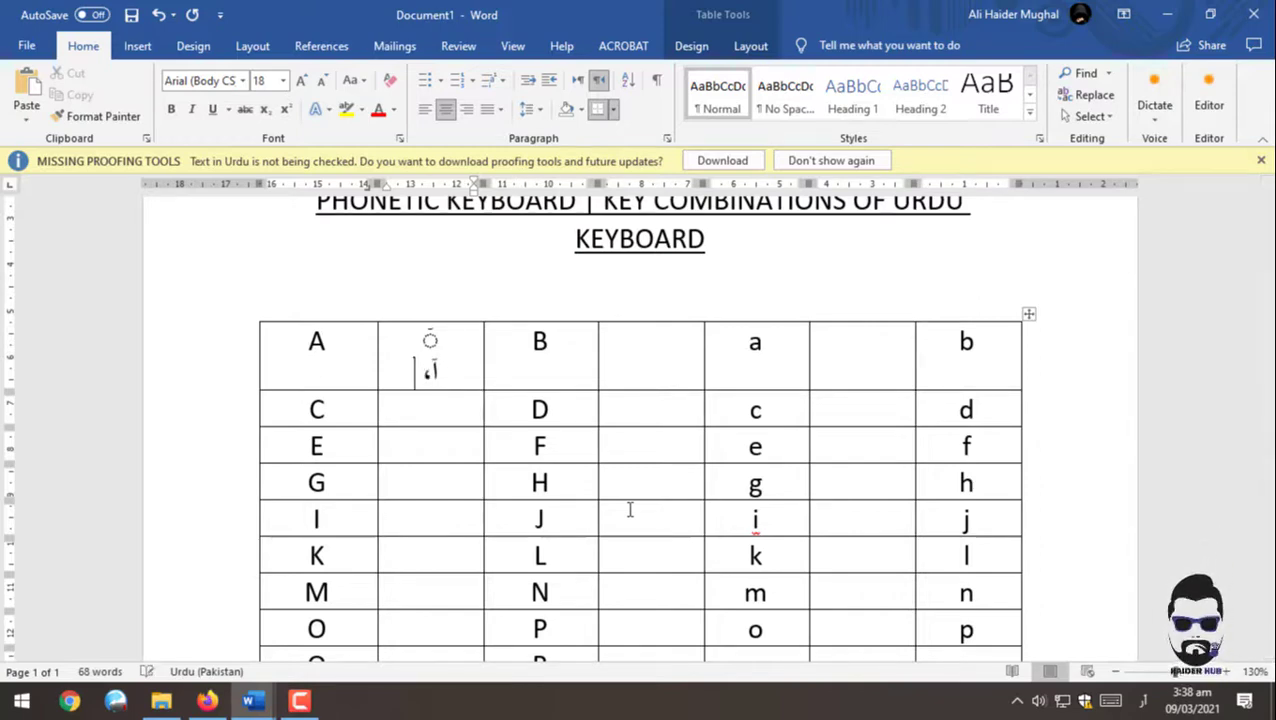
text( ب)
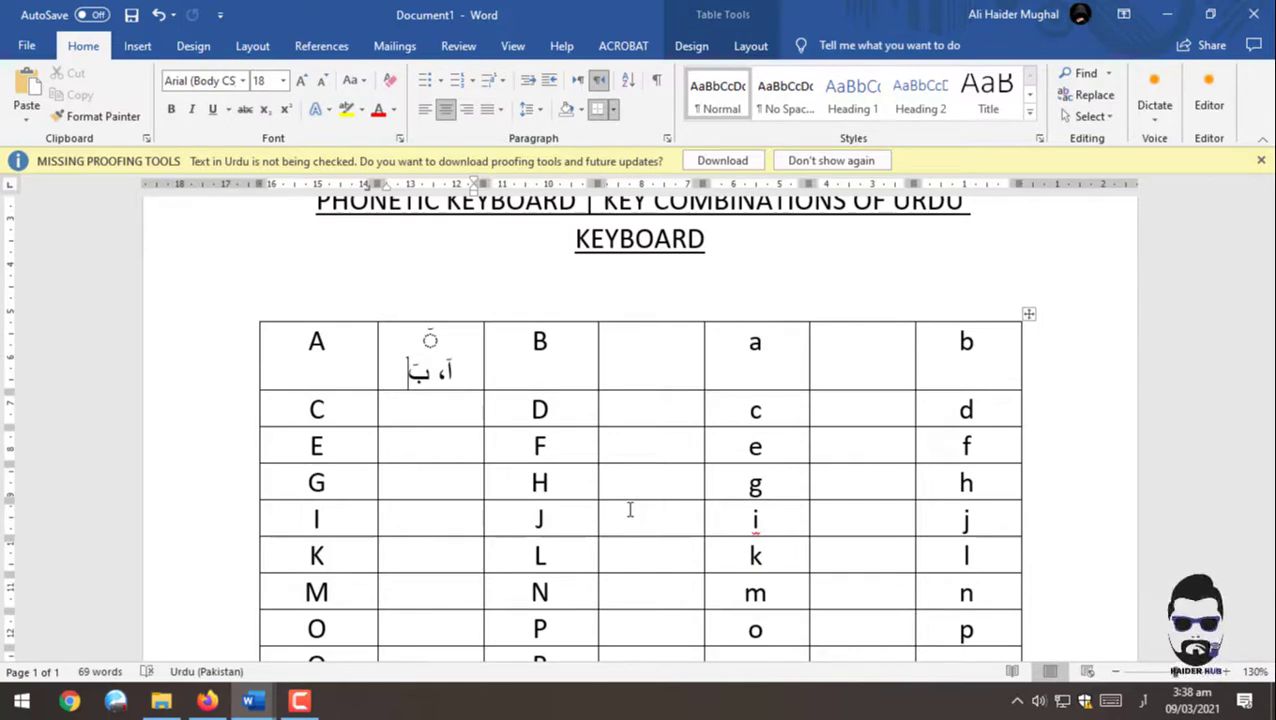
Step: Put ث in the cell beside C, removing the duplicate, stray چ and extra line
key(Down)
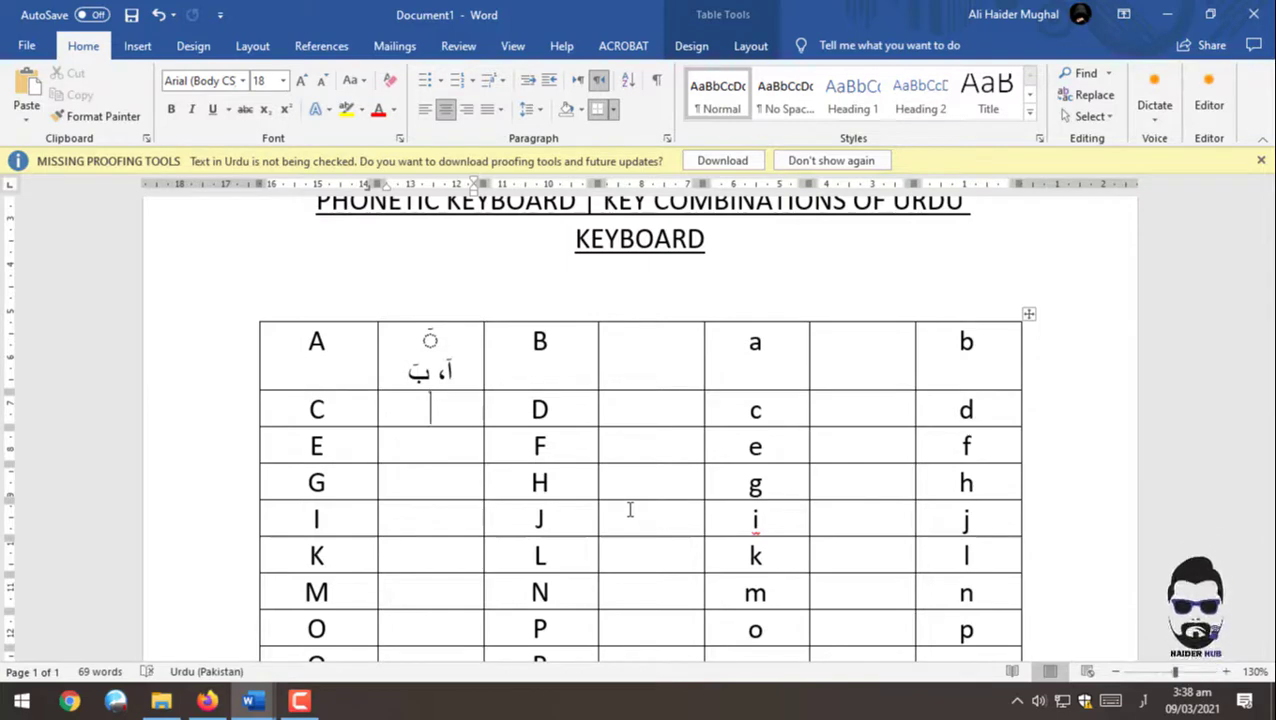
text(ث)
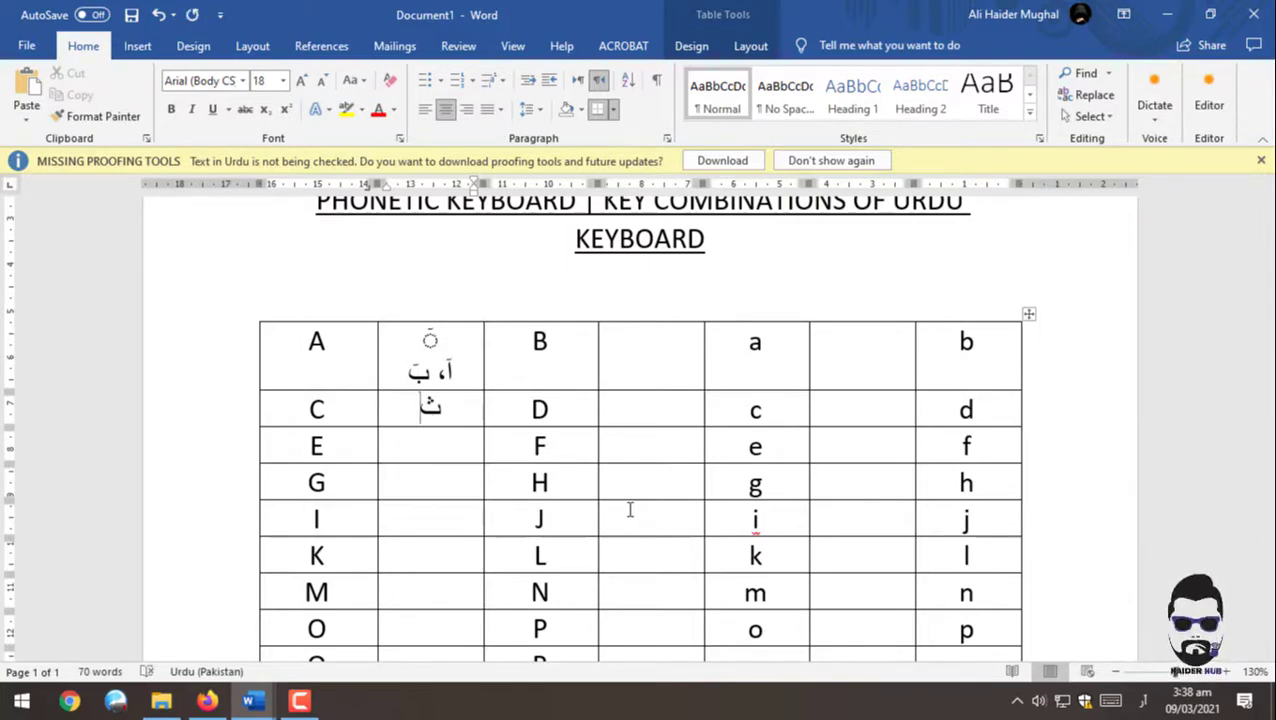
key(Return)
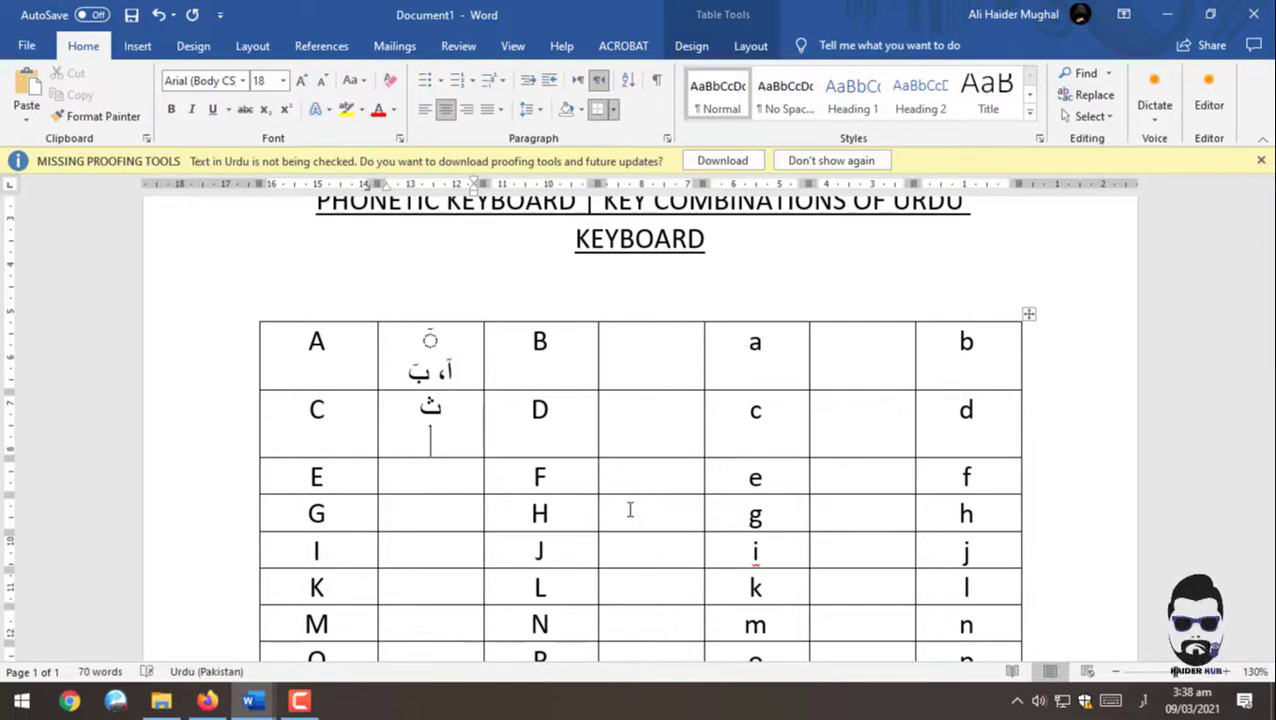
text(ث)
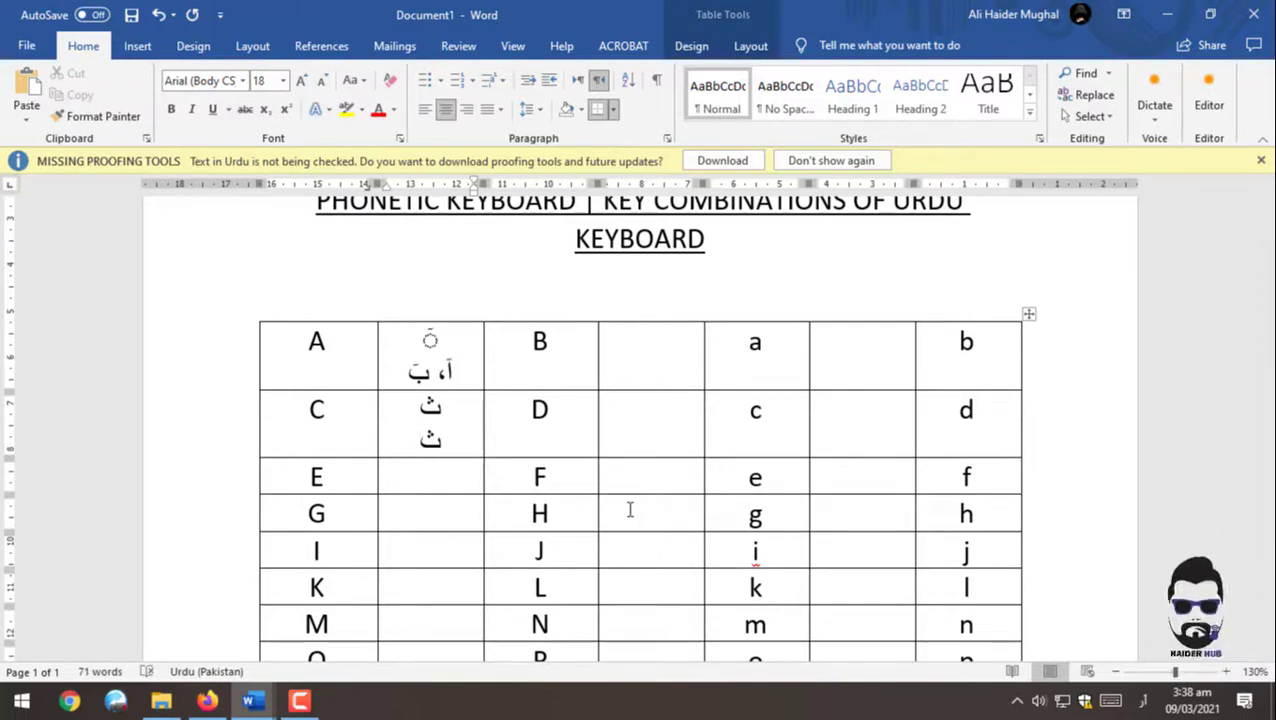
key(BackSpace)
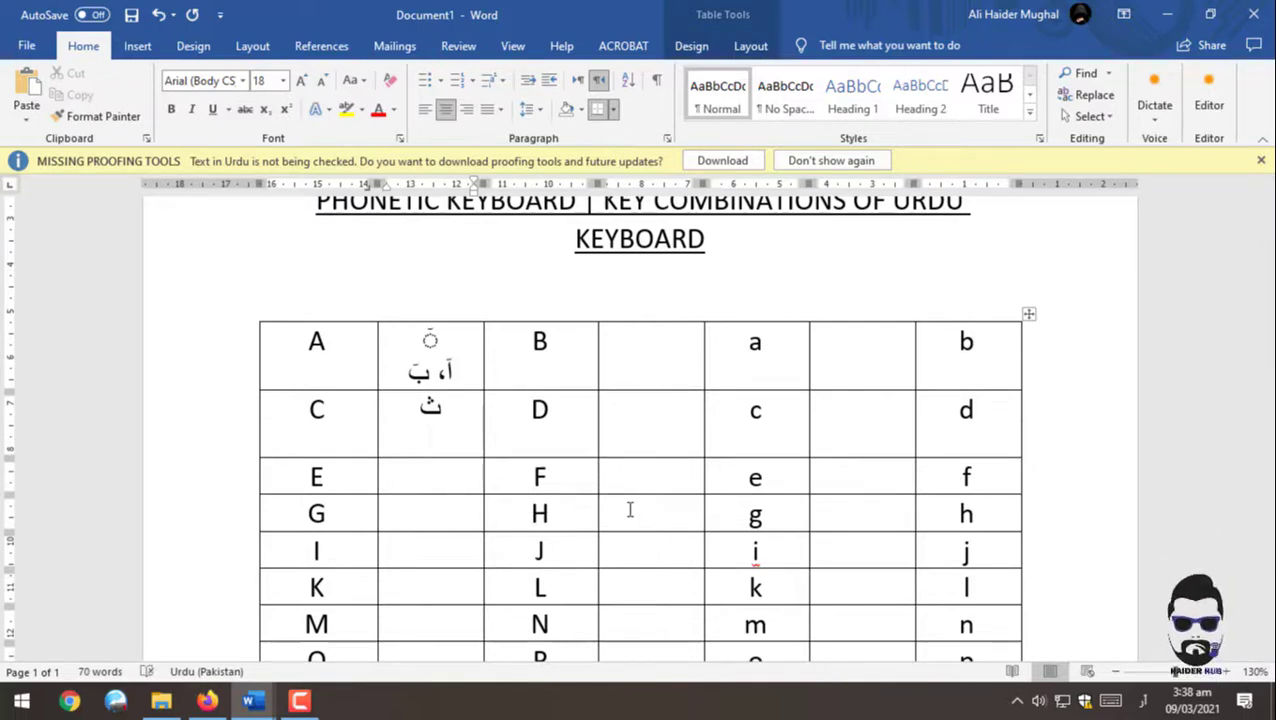
text(چ)
key(BackSpace)
key(ctrl+r)
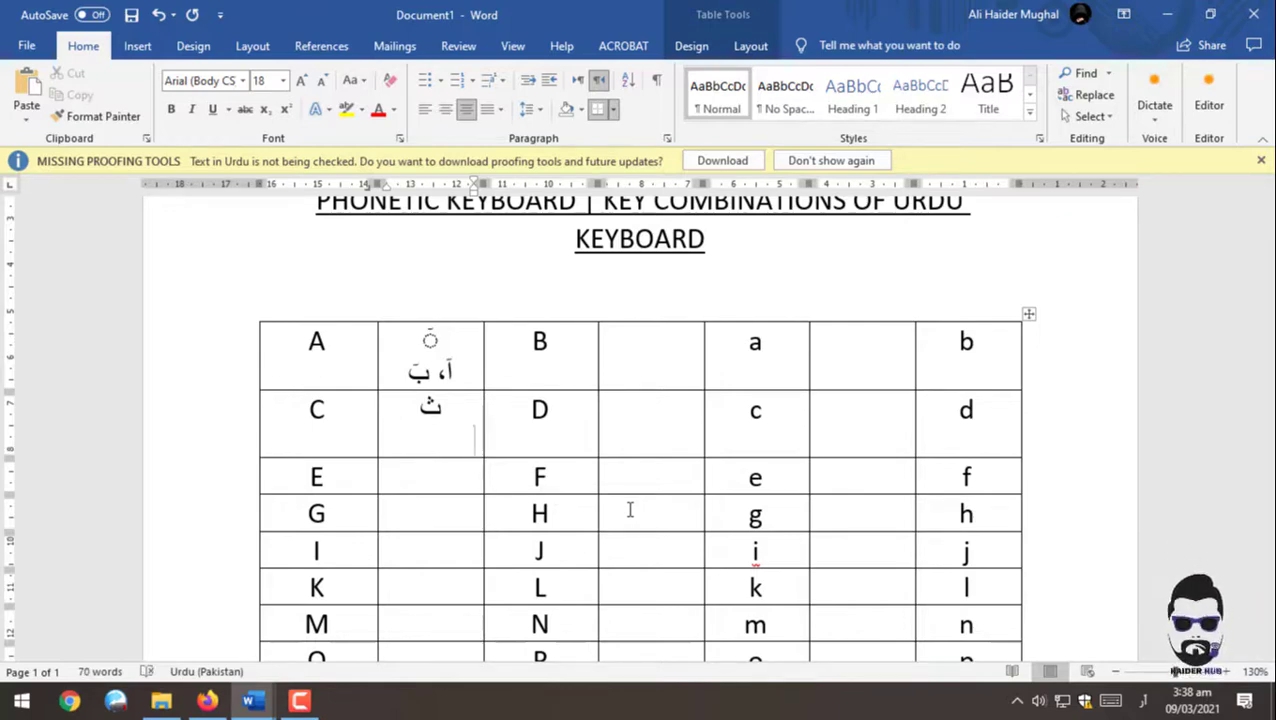
key(BackSpace)
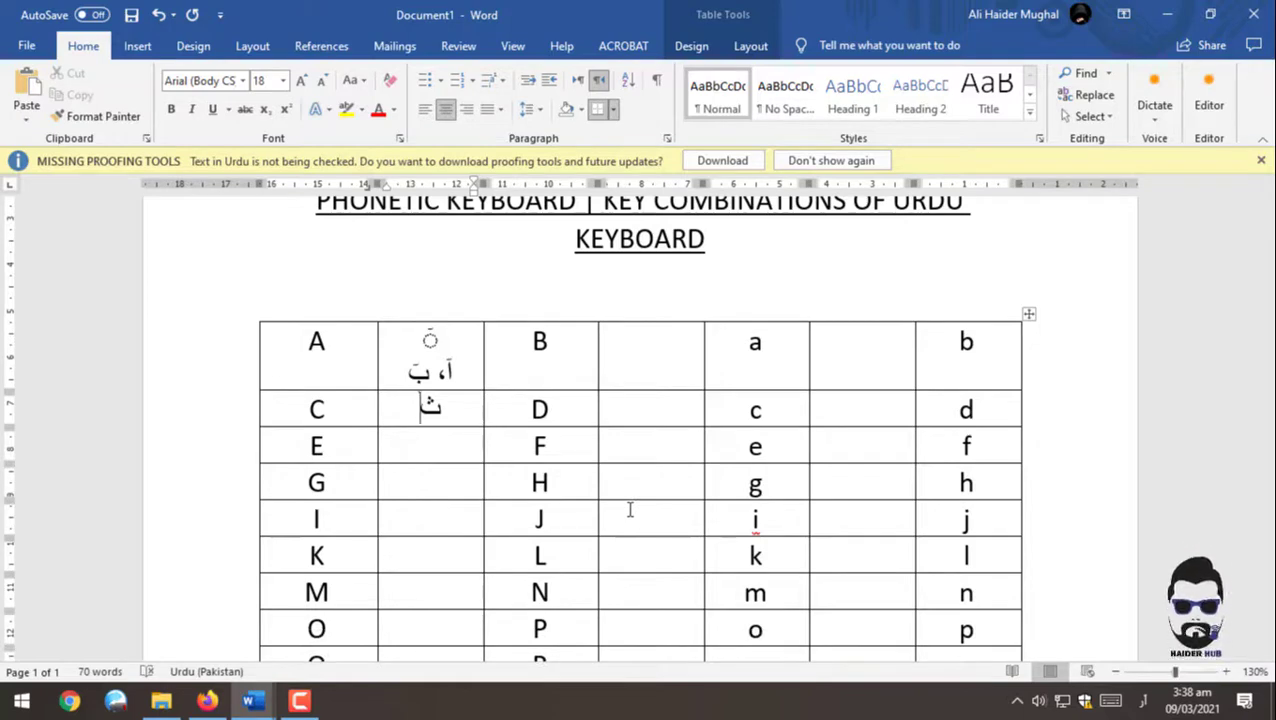
Step: Enter چ in the empty cell beside c and go to the cell beside E
click(843, 408)
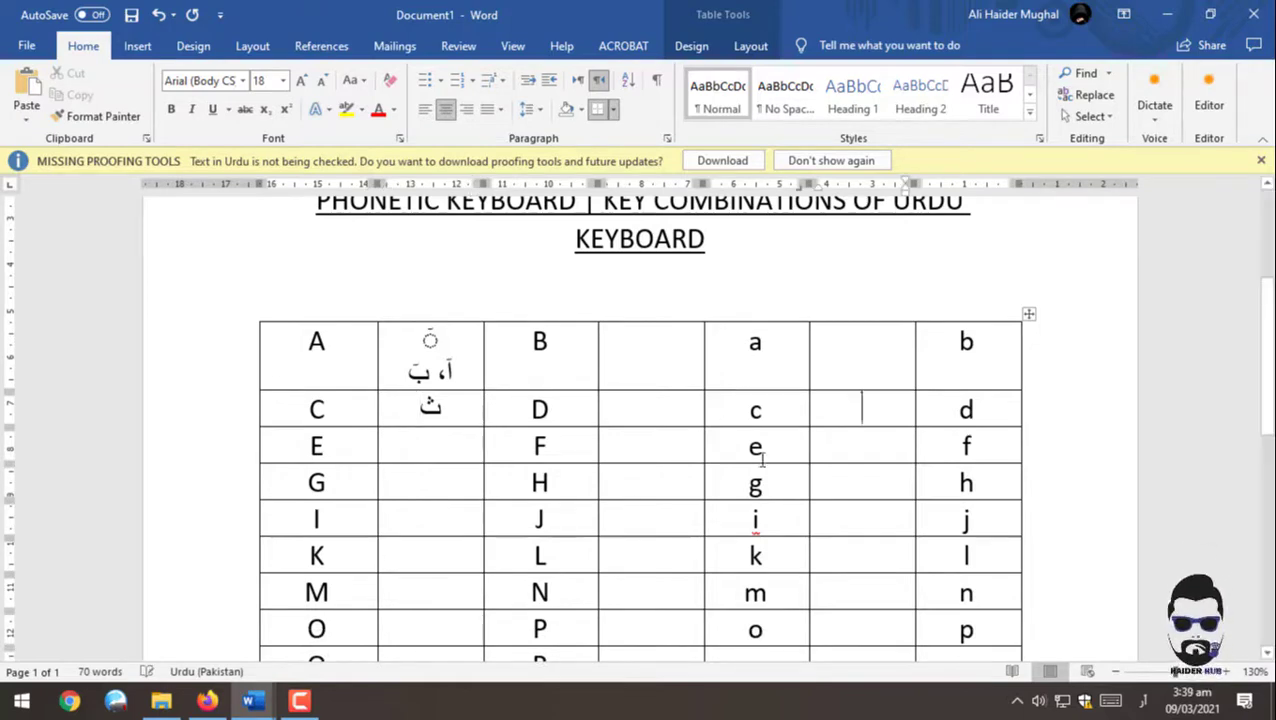
text(چ)
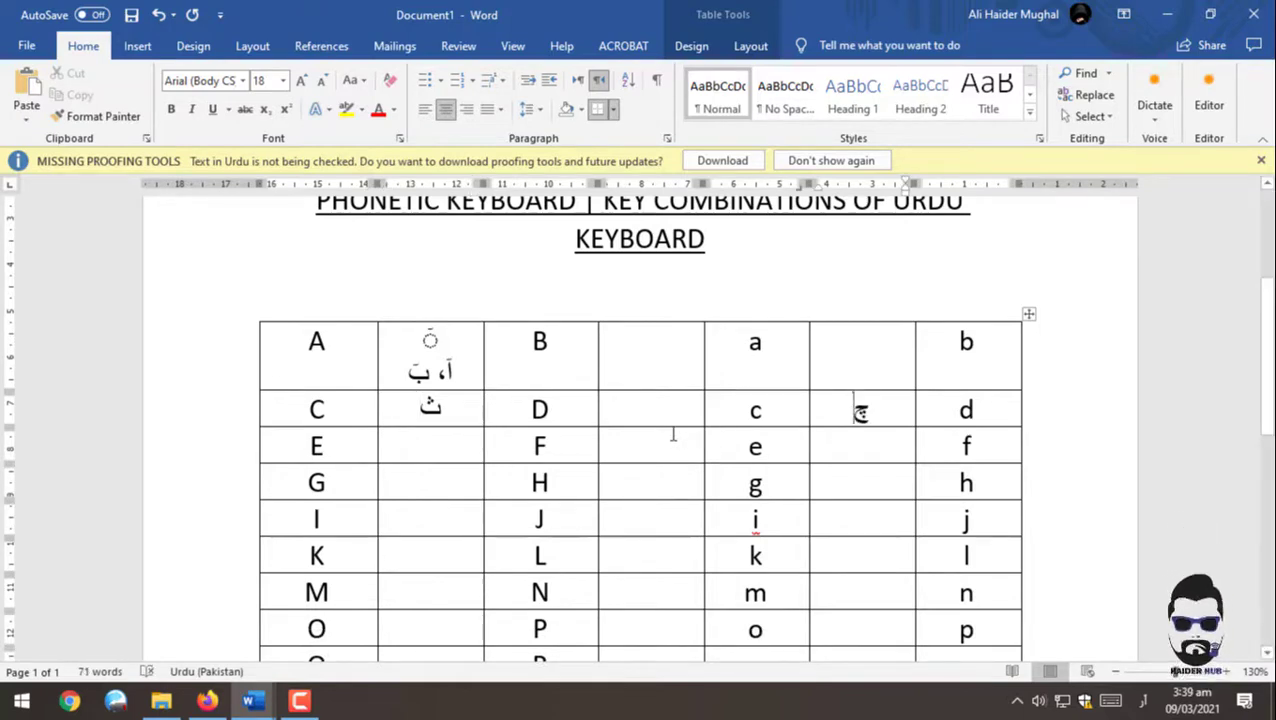
click(412, 443)
text(ع)
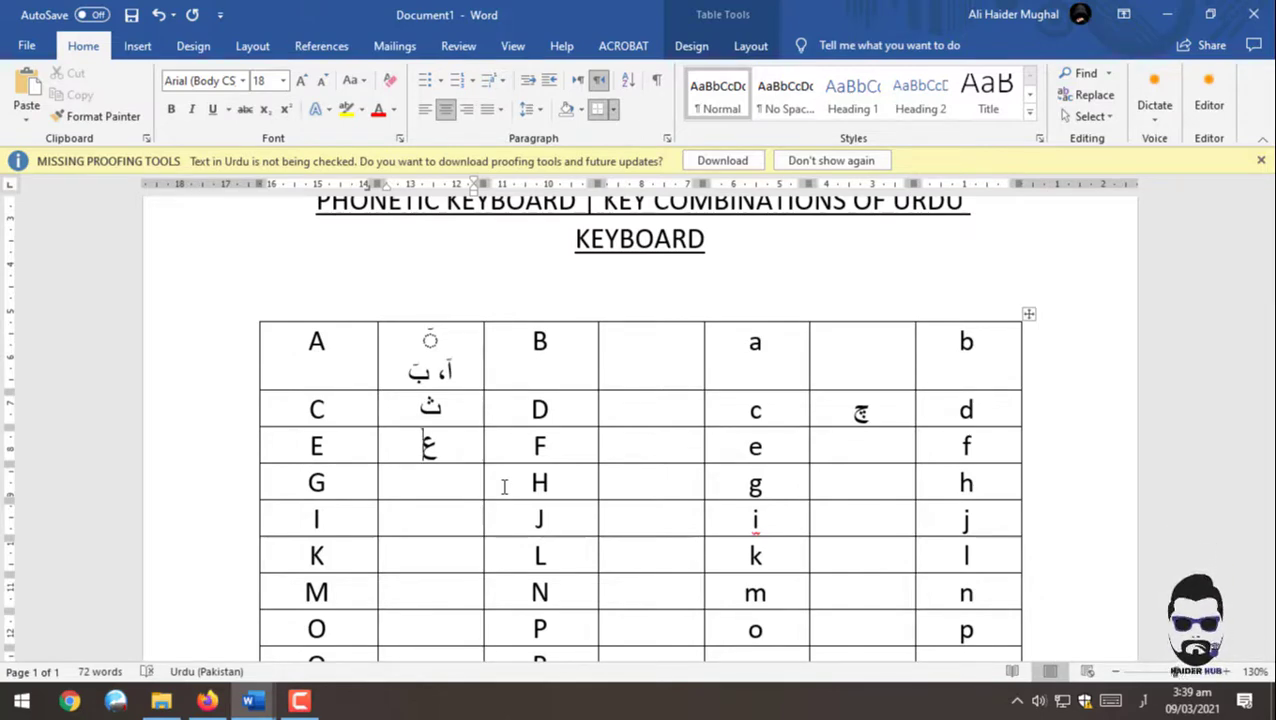
Step: Type حضرت نوحؑ beside e and add a line with َ above it
click(893, 450)
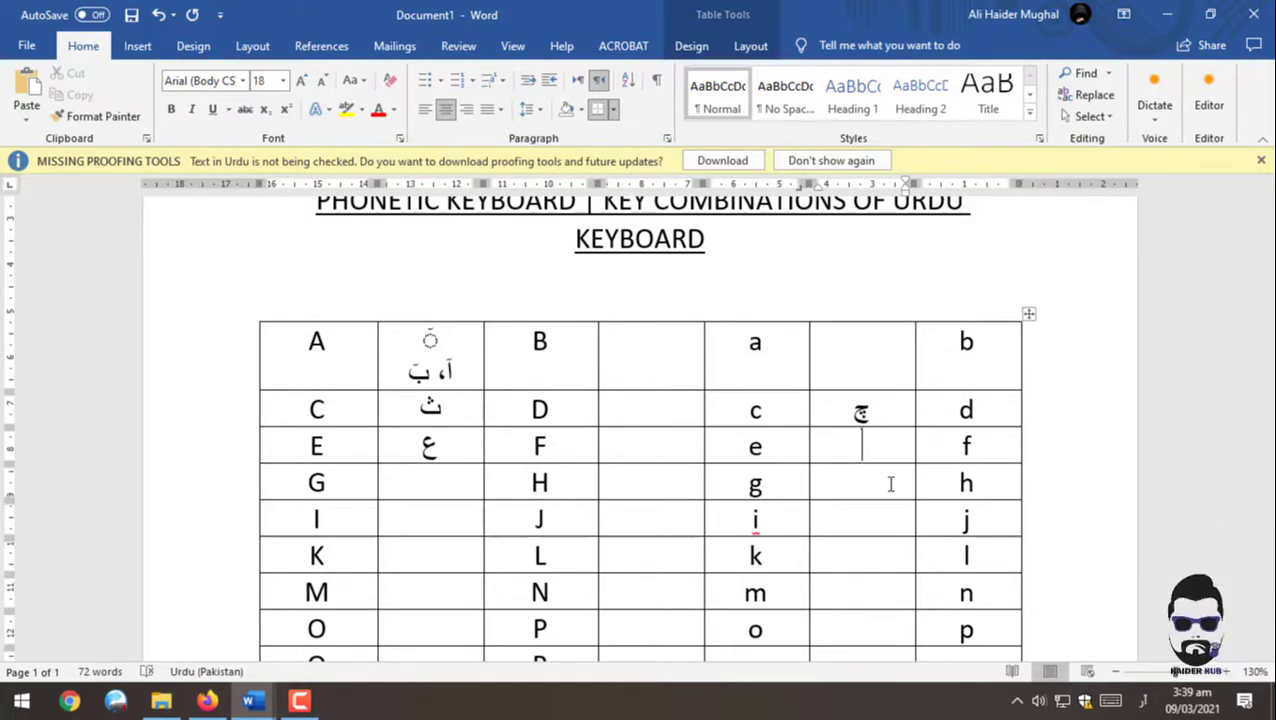
text(حضرت)
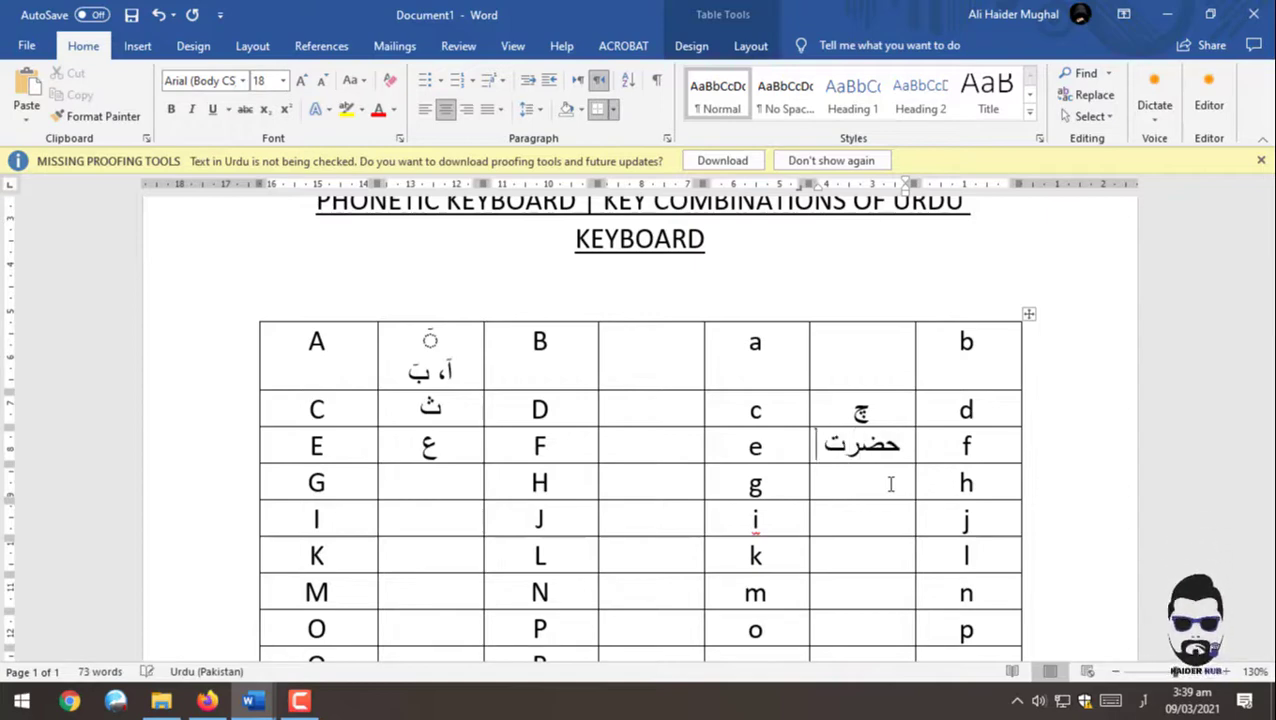
text( نوحؑ)
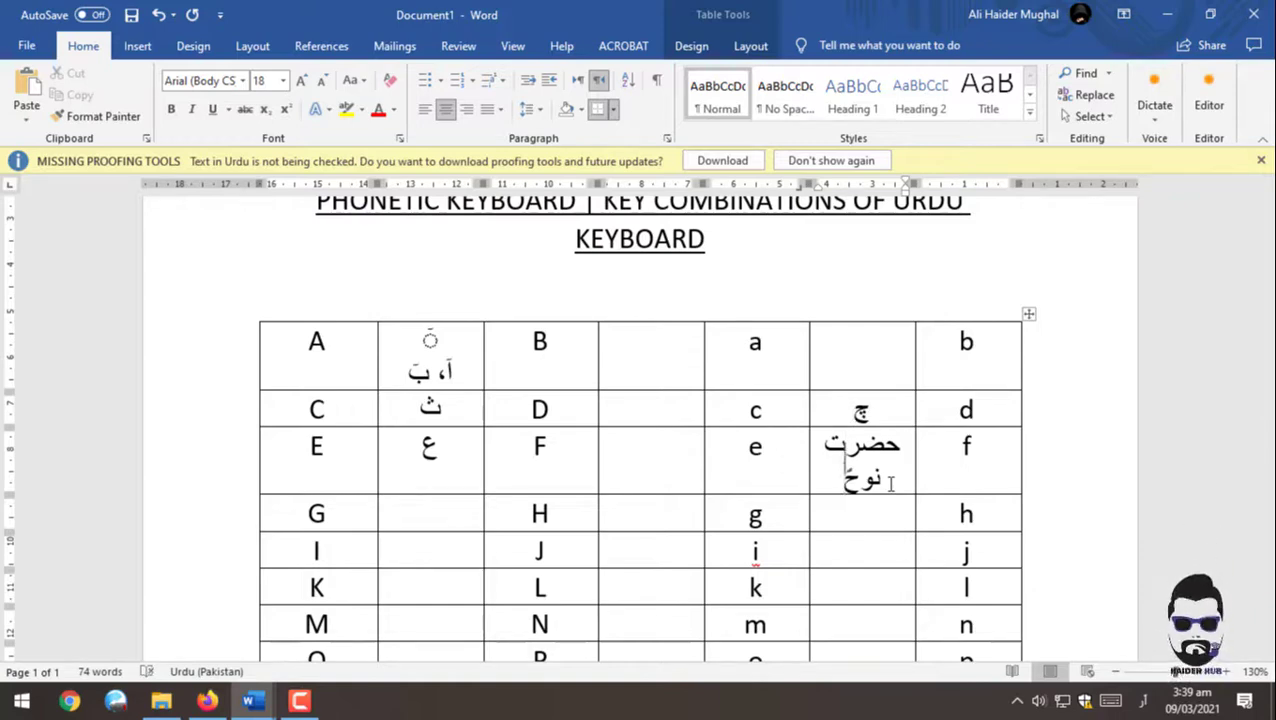
key(Home)
key(Return)
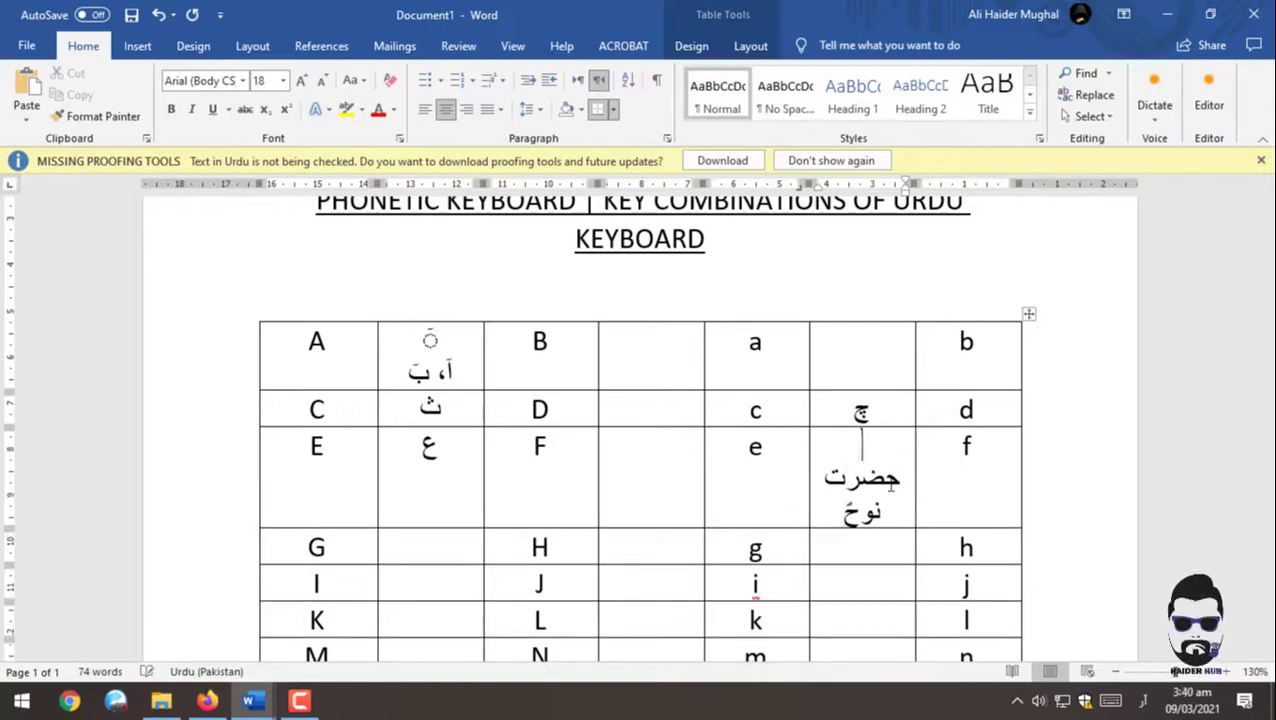
text(َ)
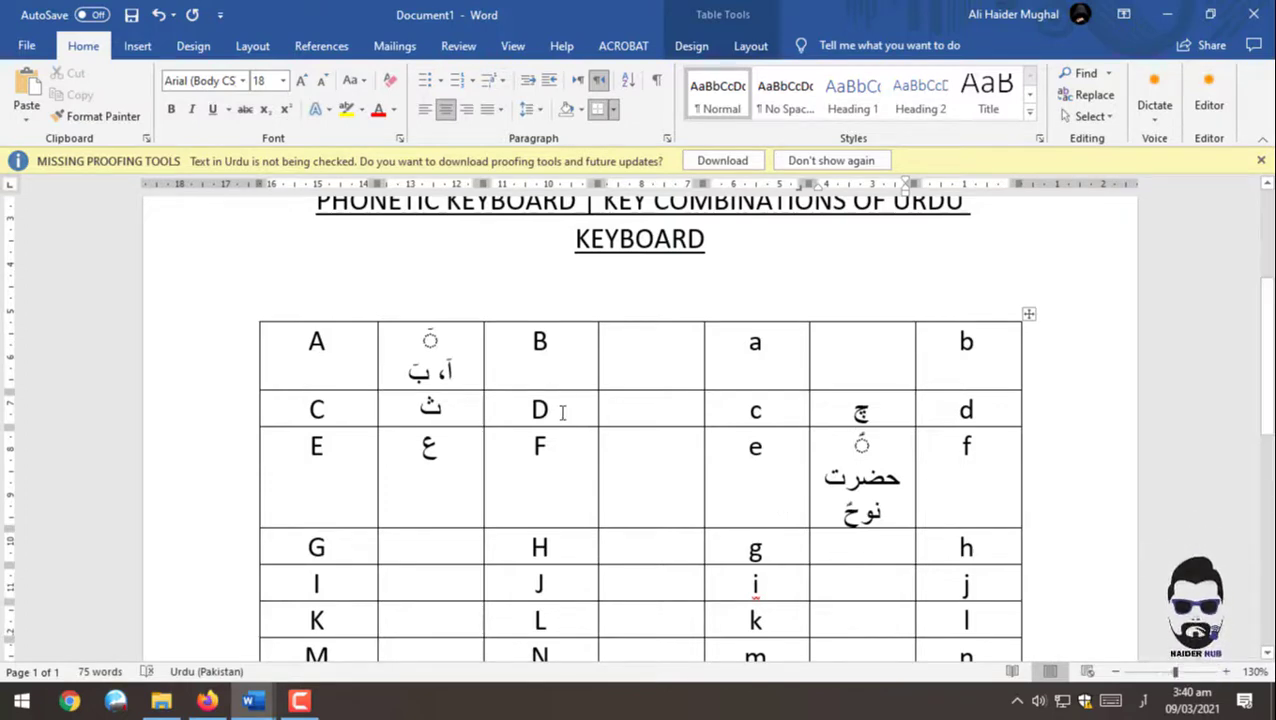
Step: Insert a new header row above the A row
click(347, 363)
right_click(347, 365)
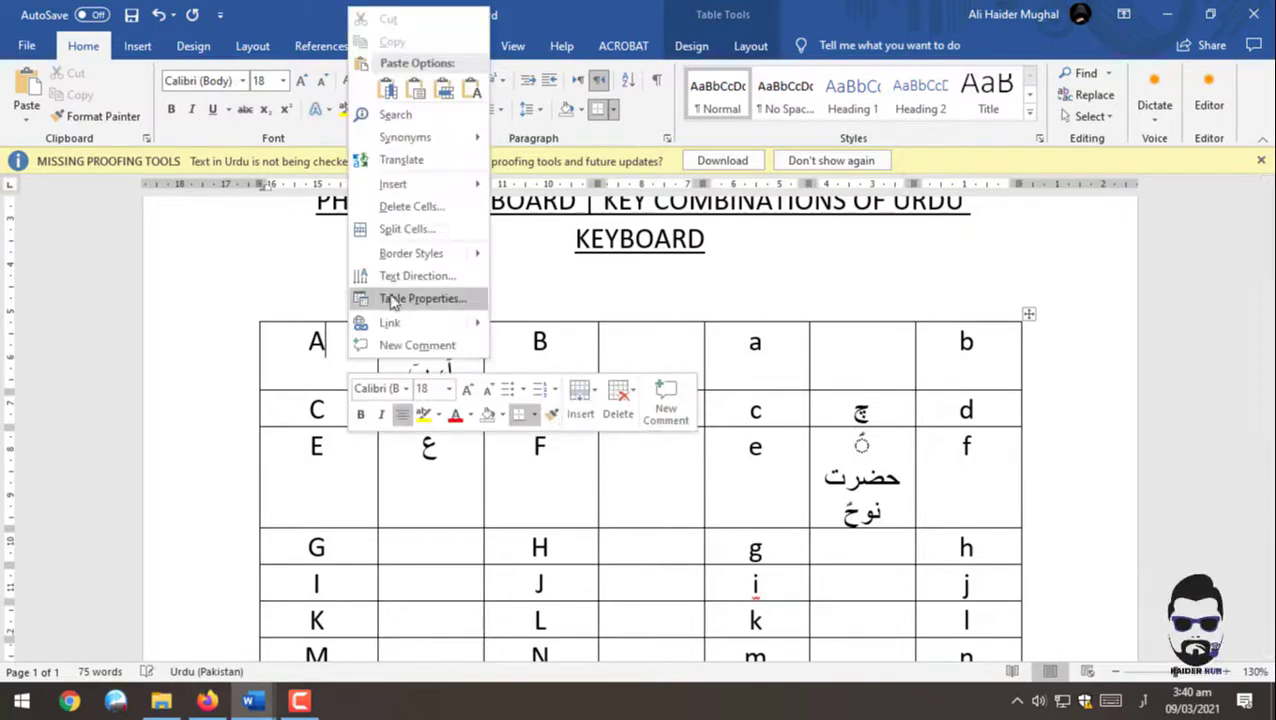
mouse_move(393, 184)
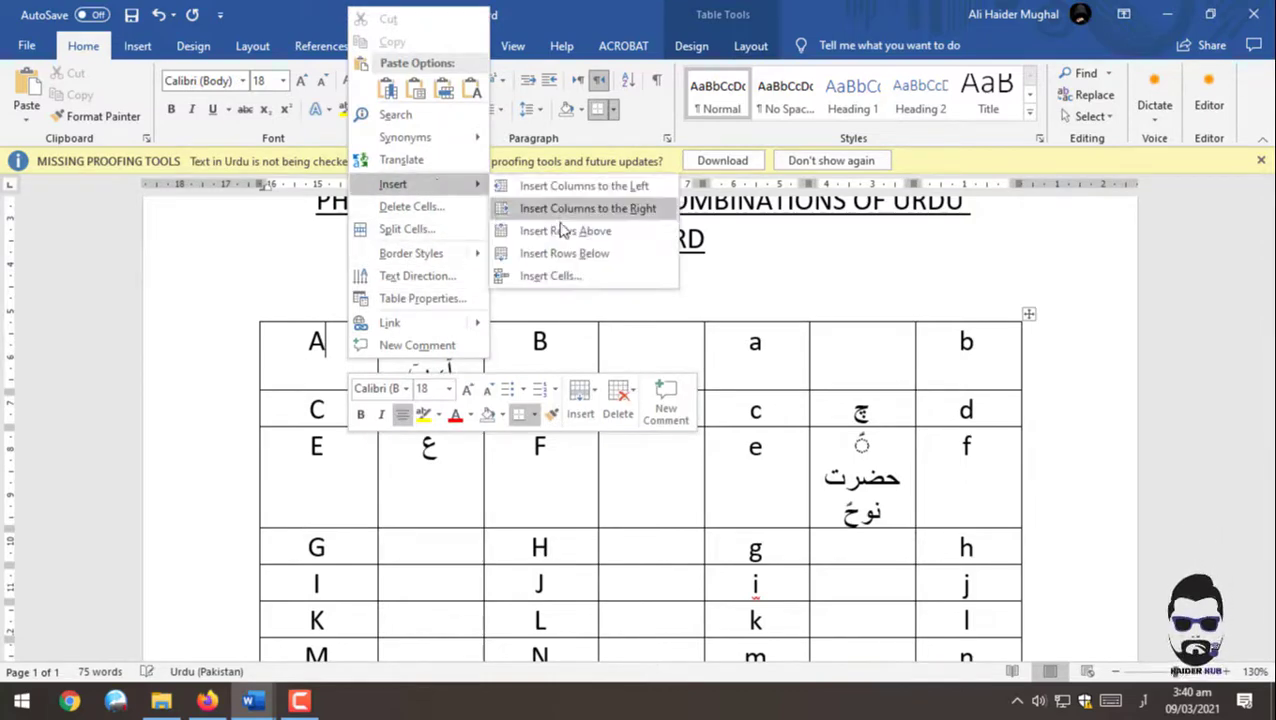
click(563, 231)
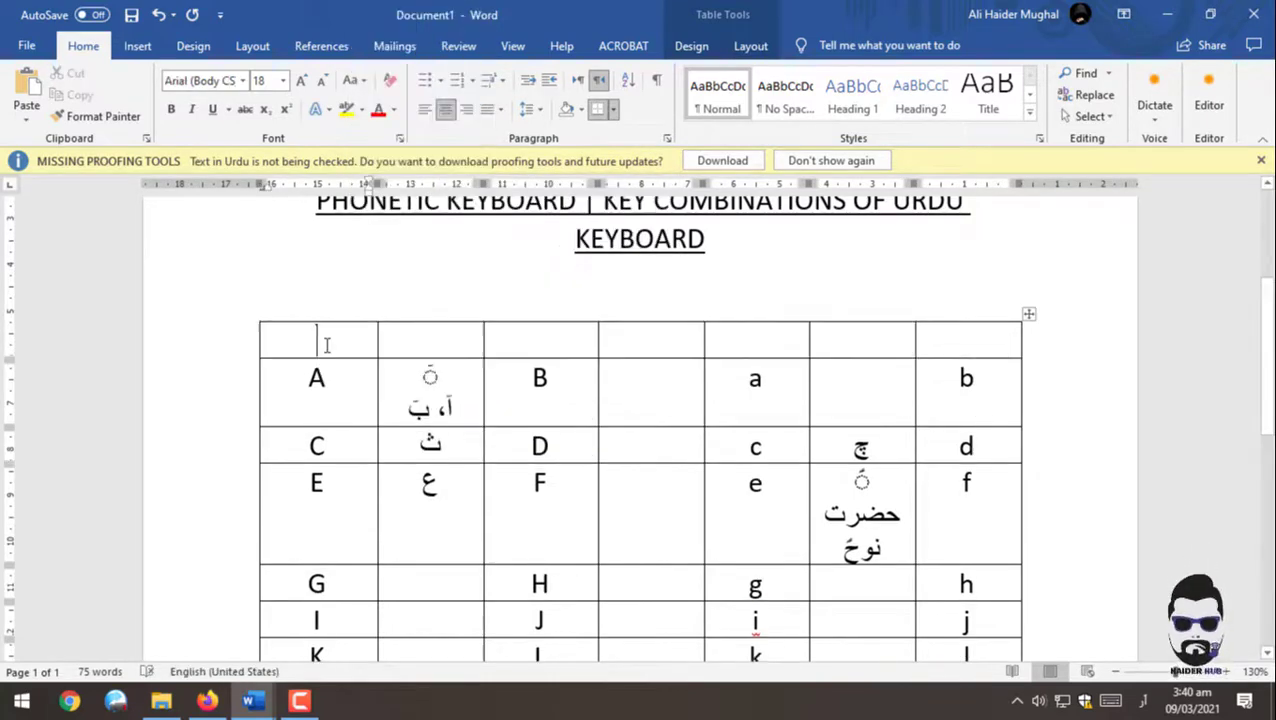
Step: Merge the new row's three left cells into one, then its three right cells
drag(322, 338, 527, 338)
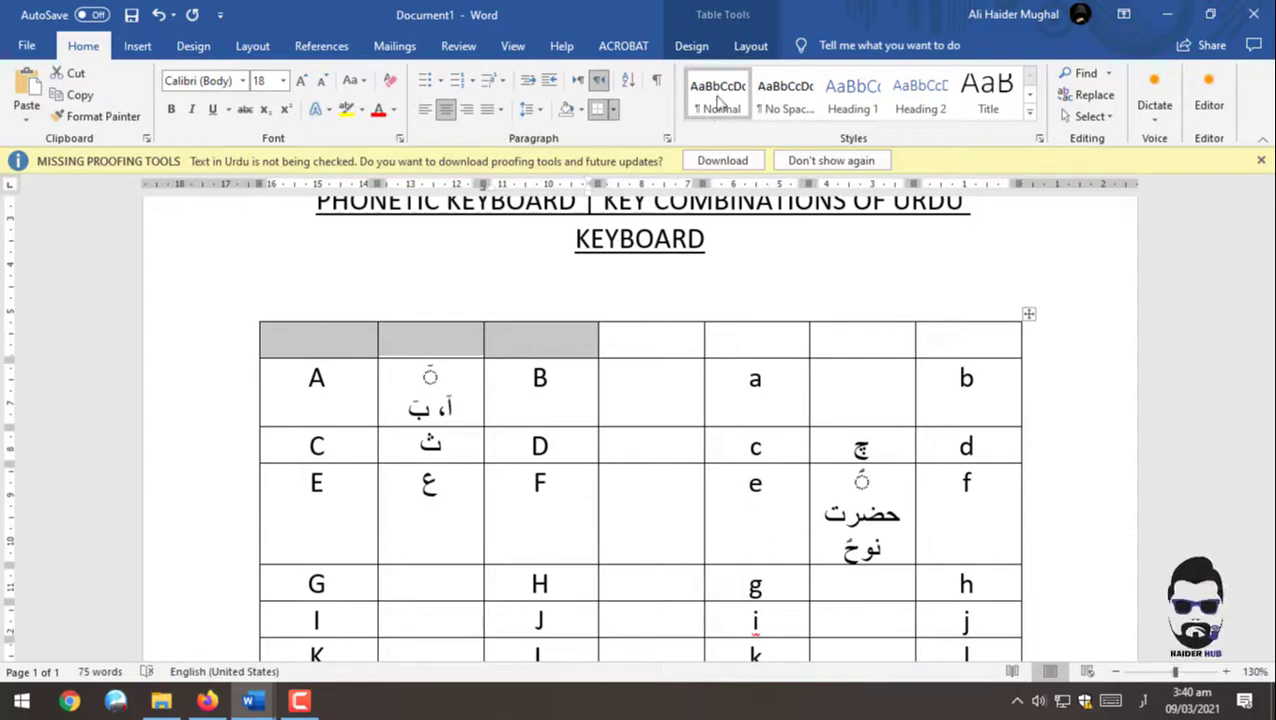
click(748, 48)
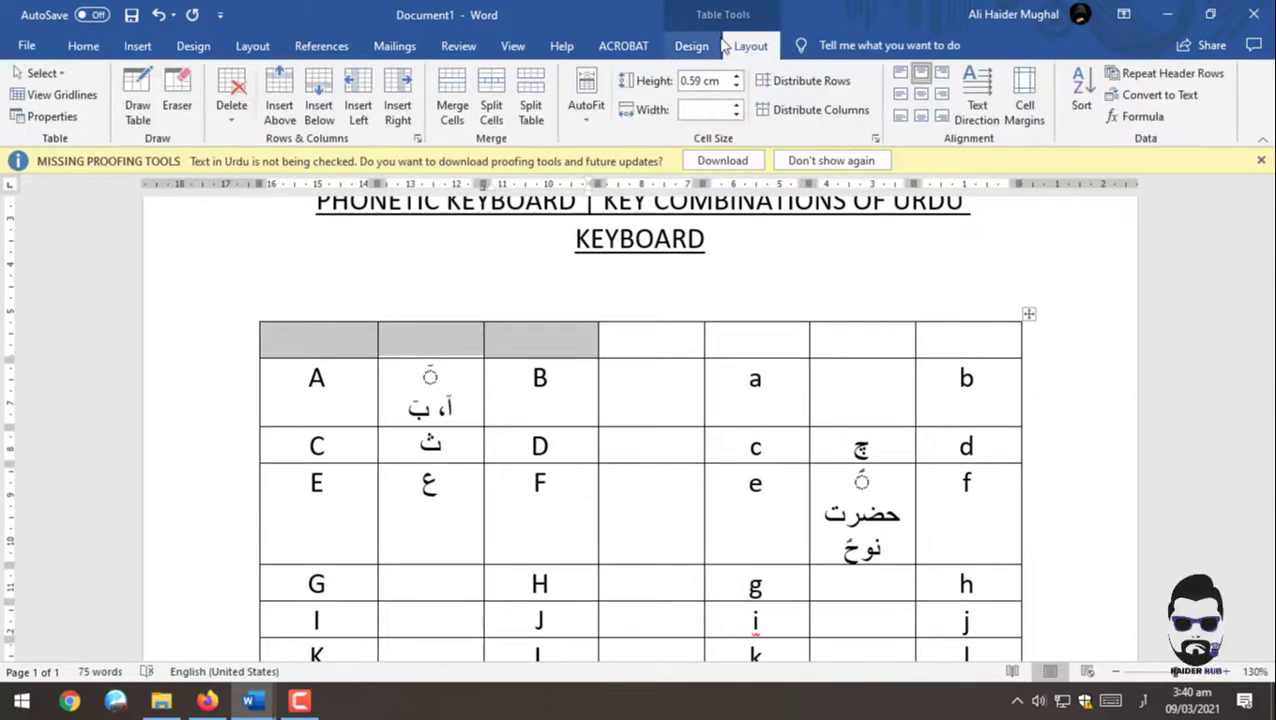
click(692, 46)
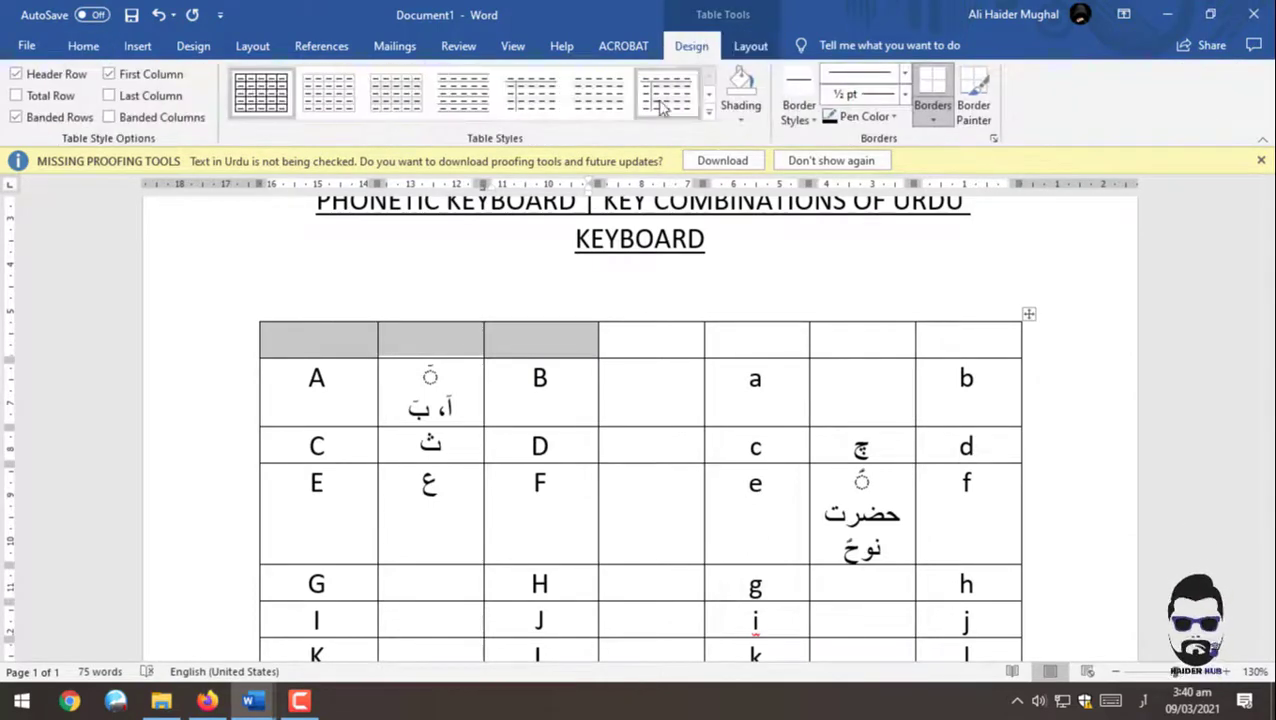
click(750, 47)
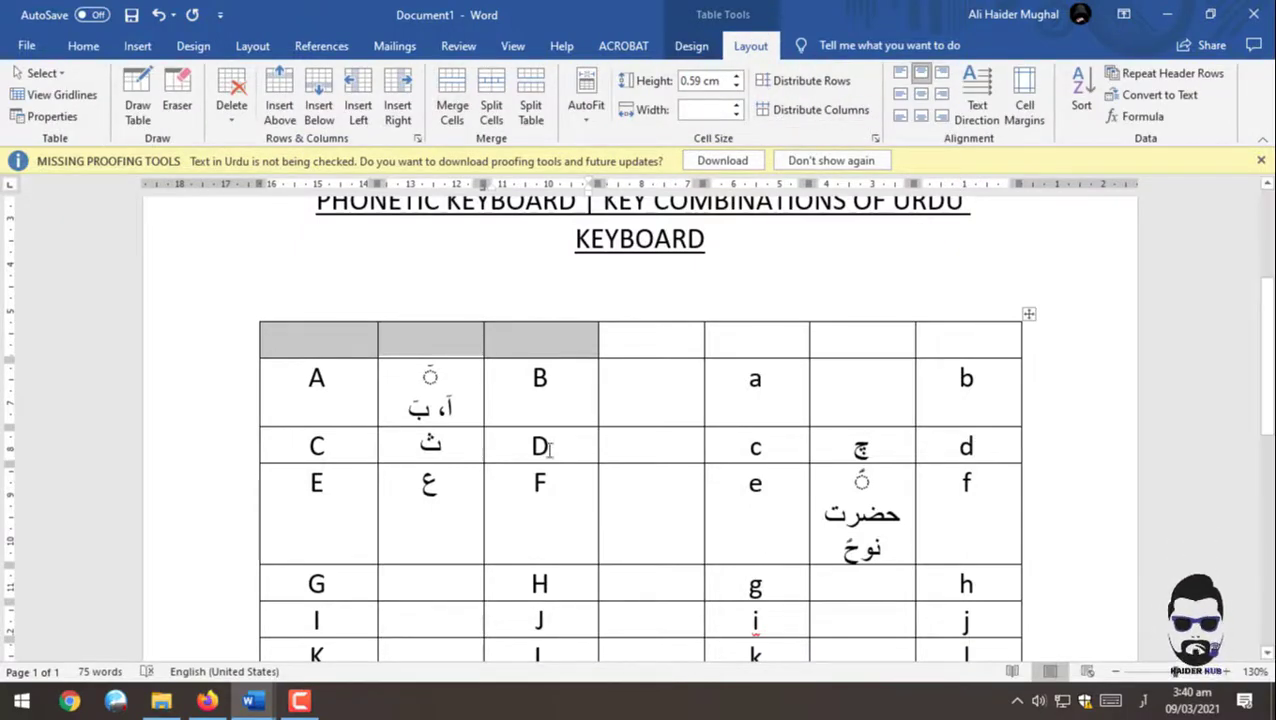
click(450, 101)
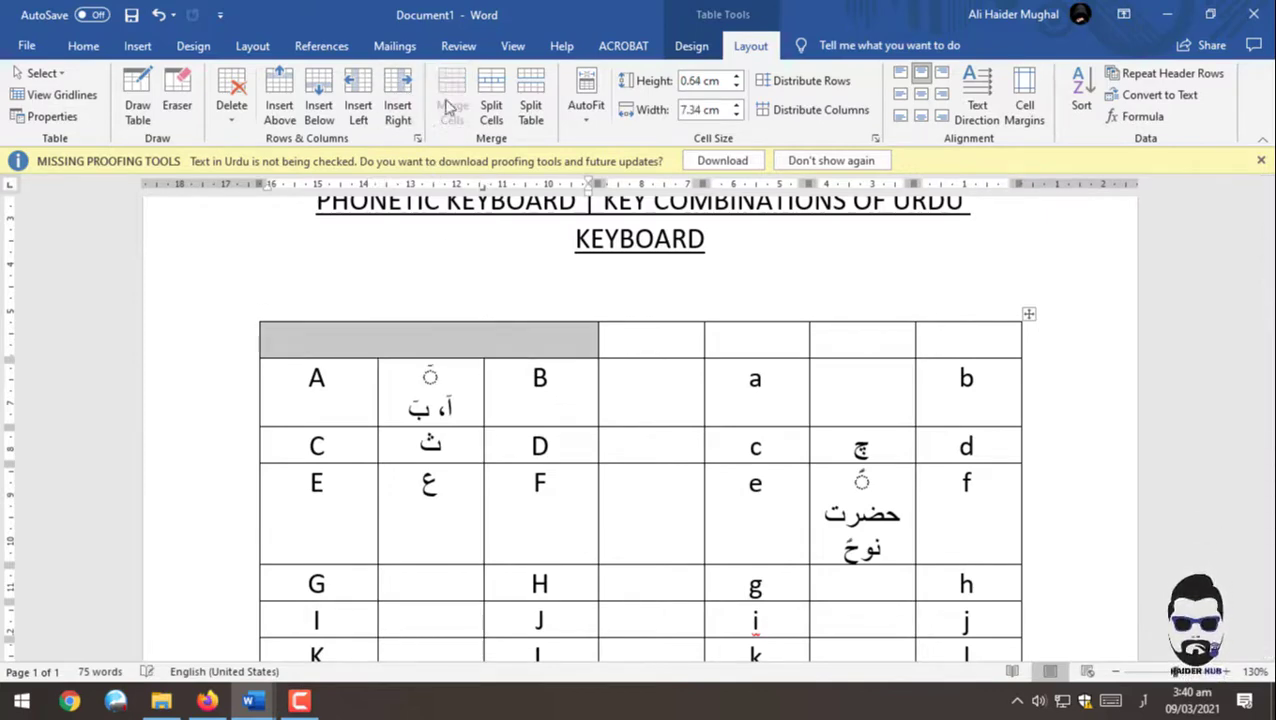
drag(782, 341, 950, 338)
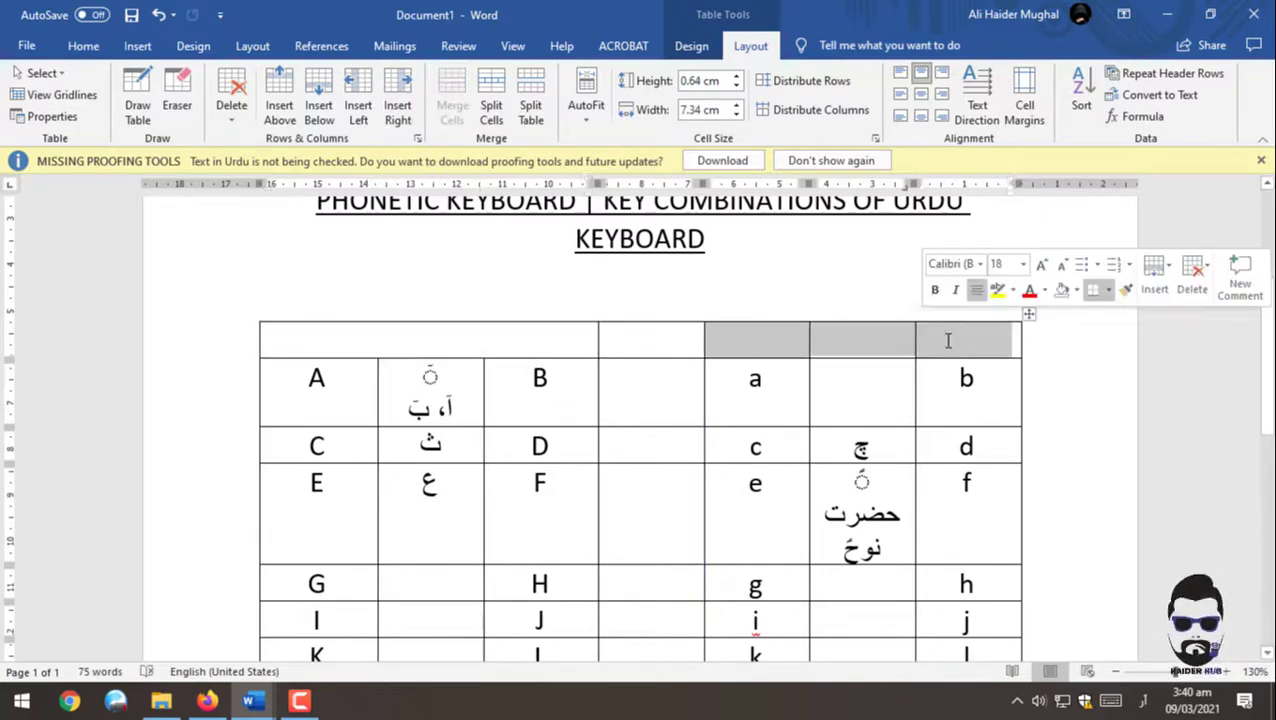
click(460, 78)
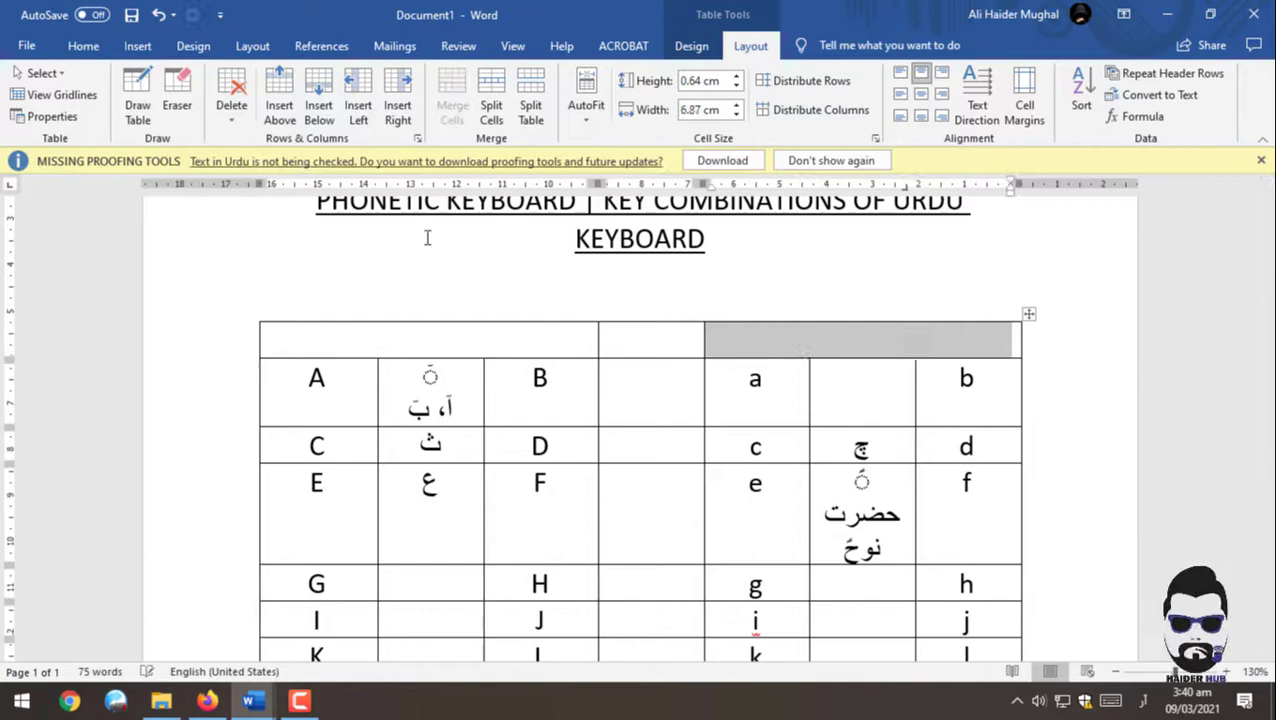
click(427, 336)
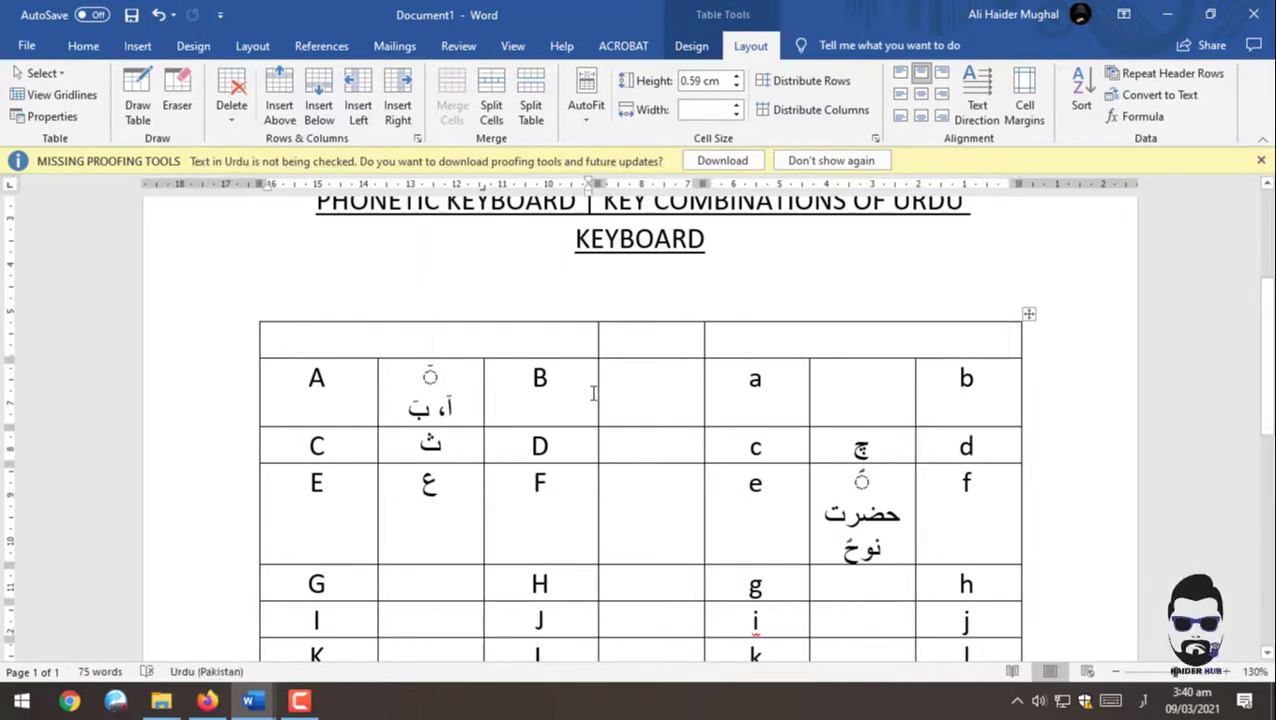
Step: Type 'Capital Letters' and 'Hold Shift Key' on two lines in the left header
key(alt+shift)
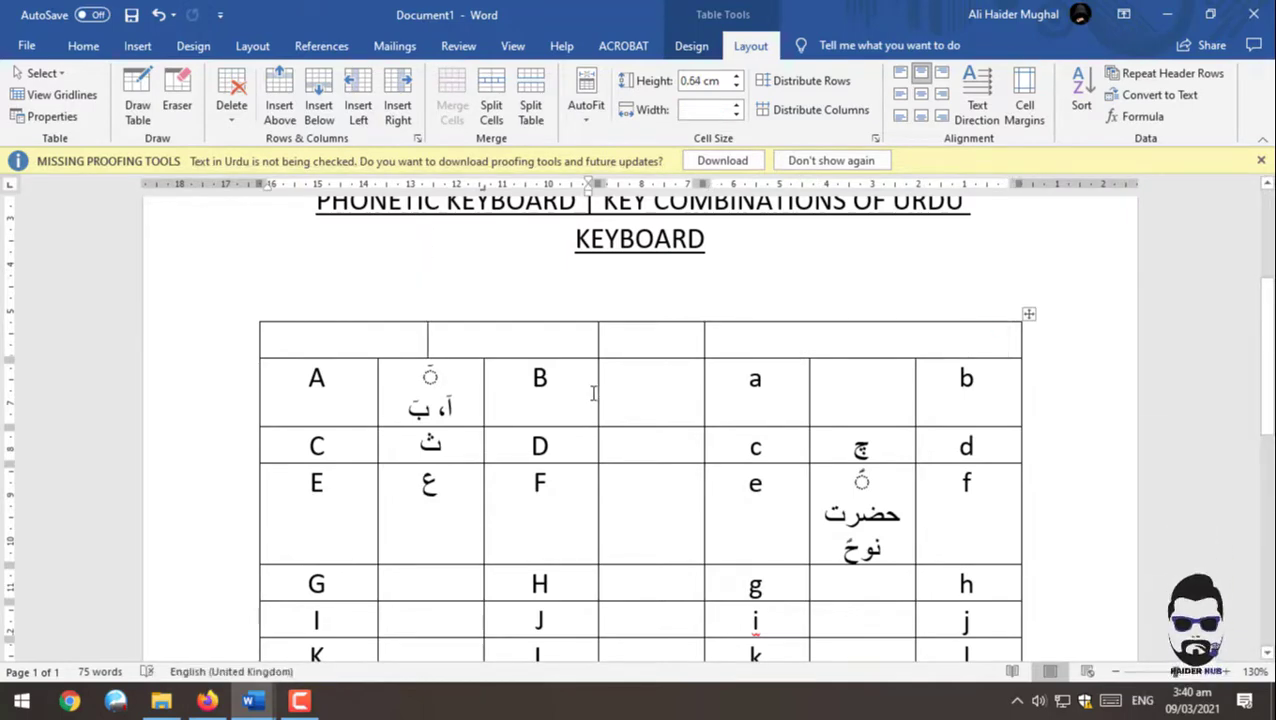
text(Capita)
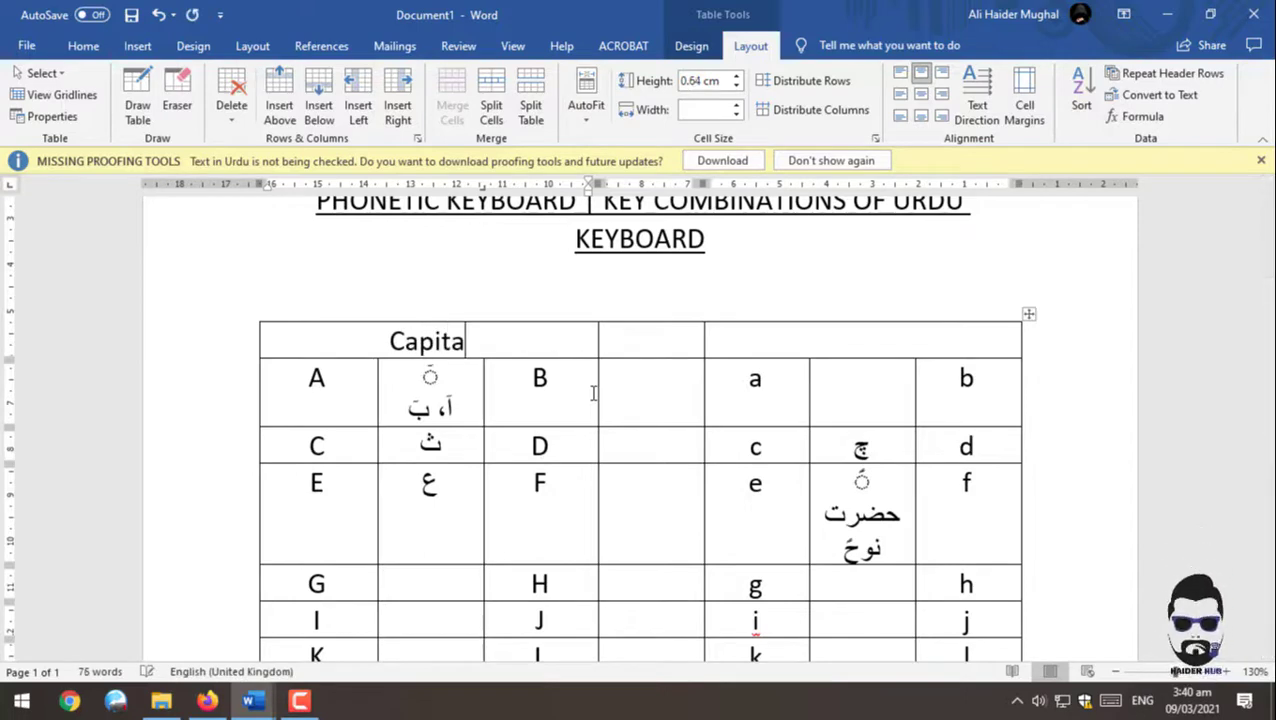
text(l Letter)
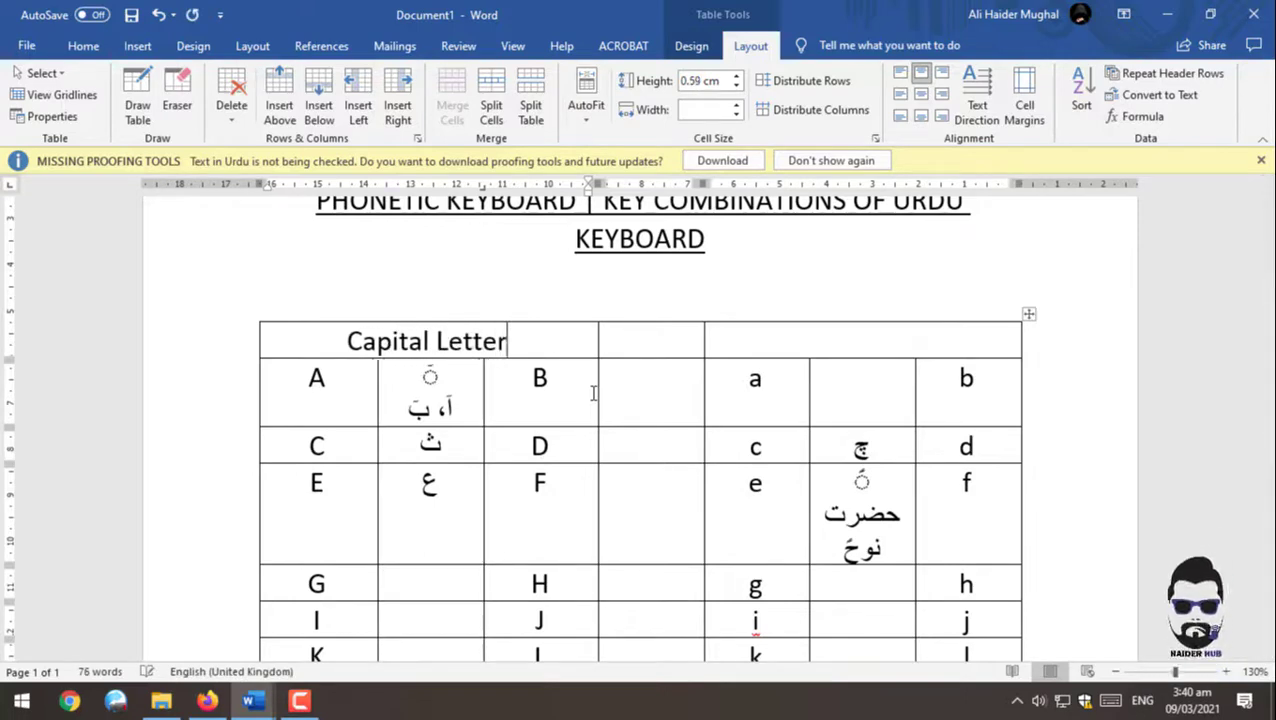
text(s)
key(Return)
text(ld)
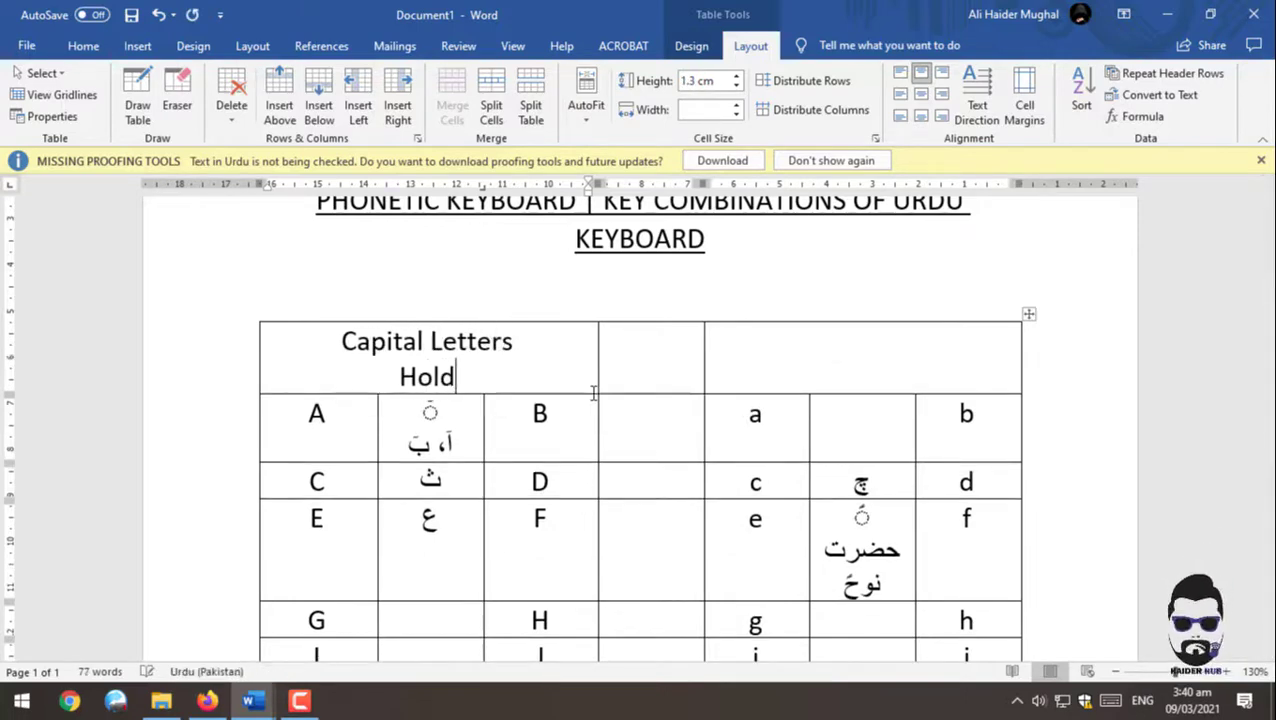
text( Shift Key)
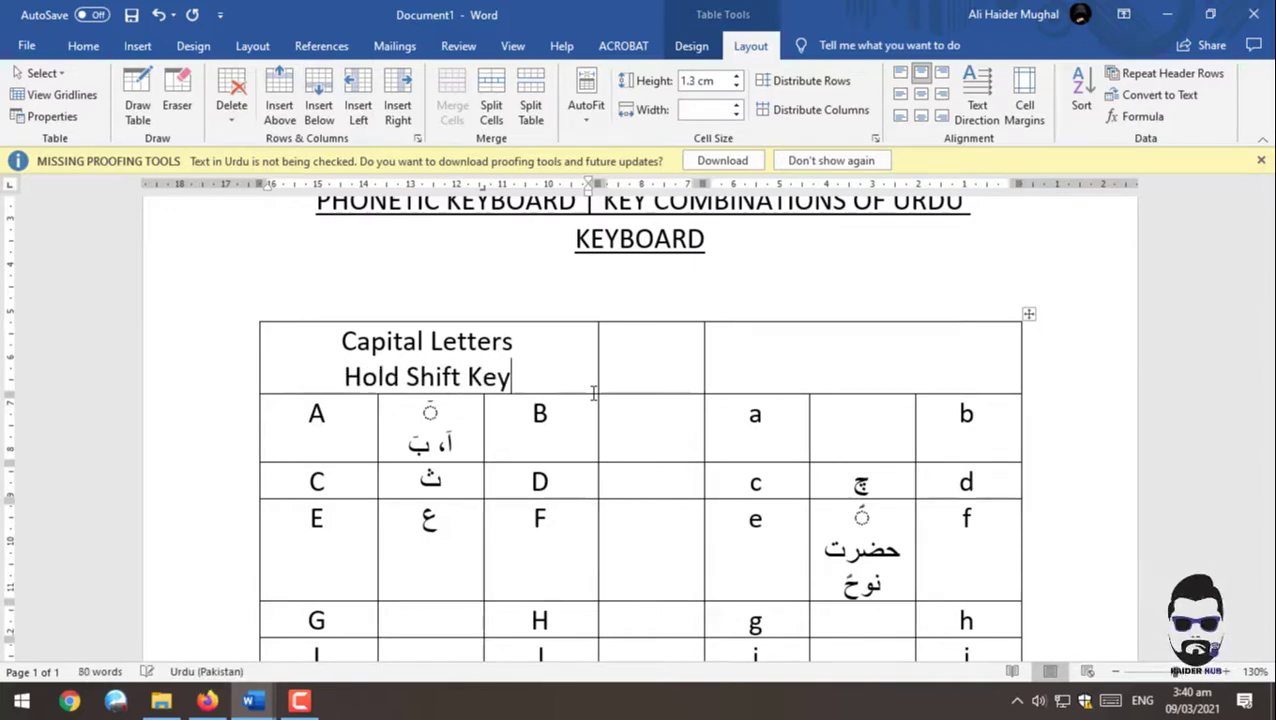
key(alt+shift)
Step: Type 'Small Letters' and 'Without Shift Key' in the right merged header
click(782, 349)
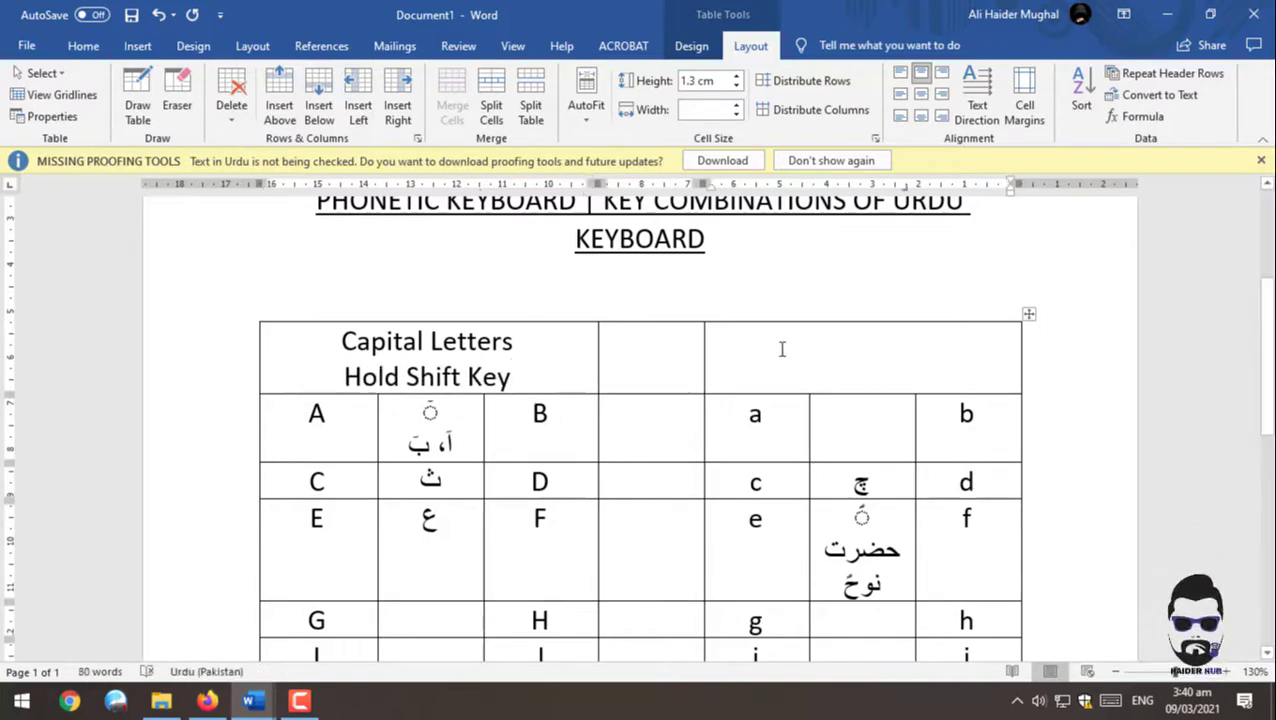
text(Small Let)
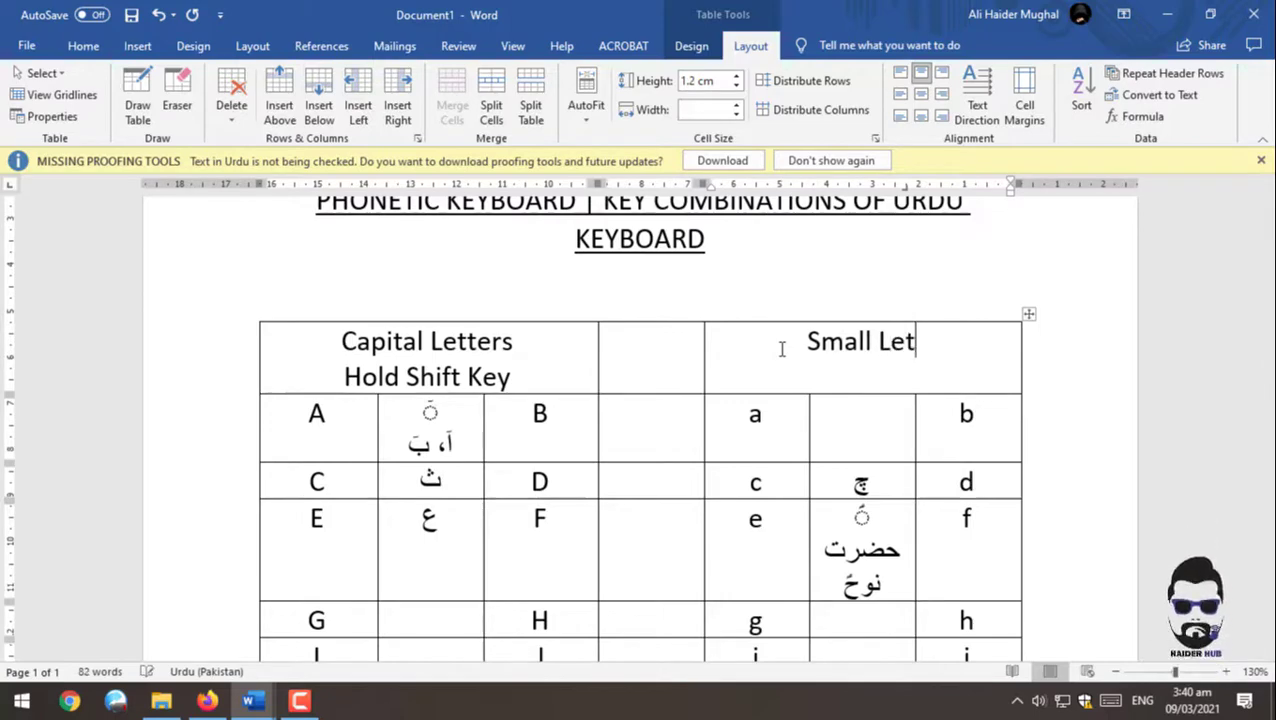
text(ters)
key(alt+shift)
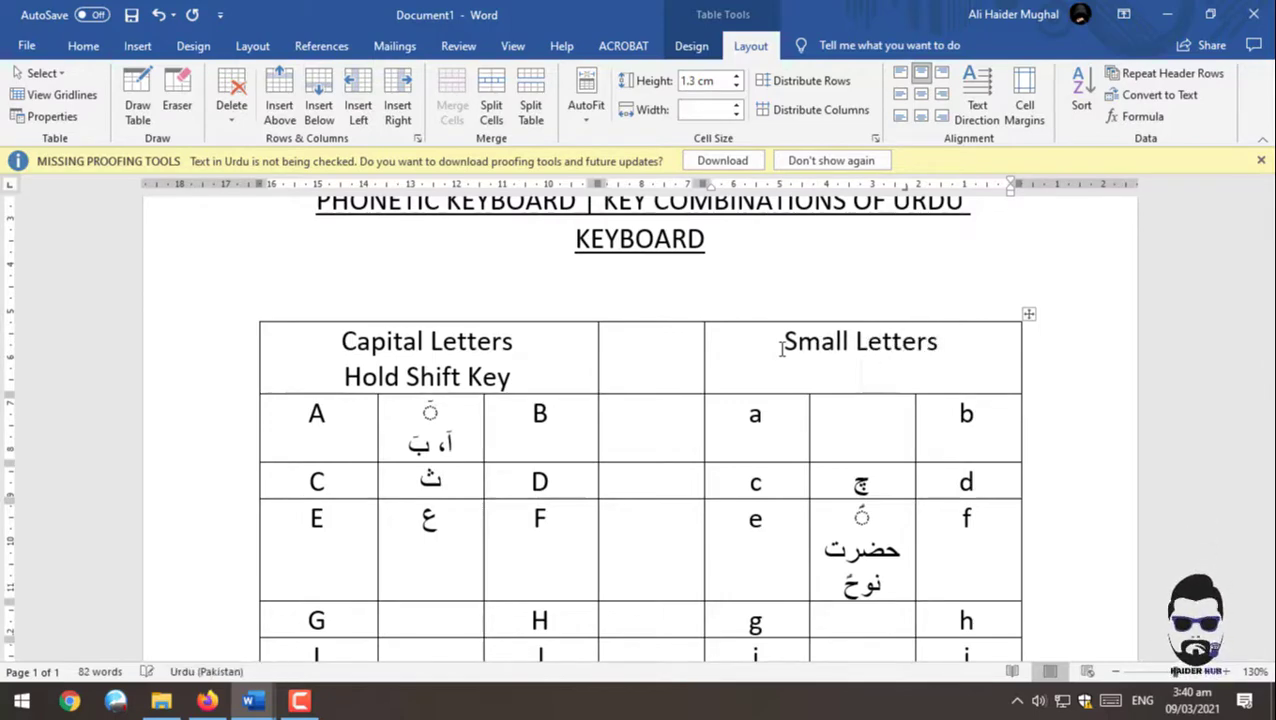
text(With)
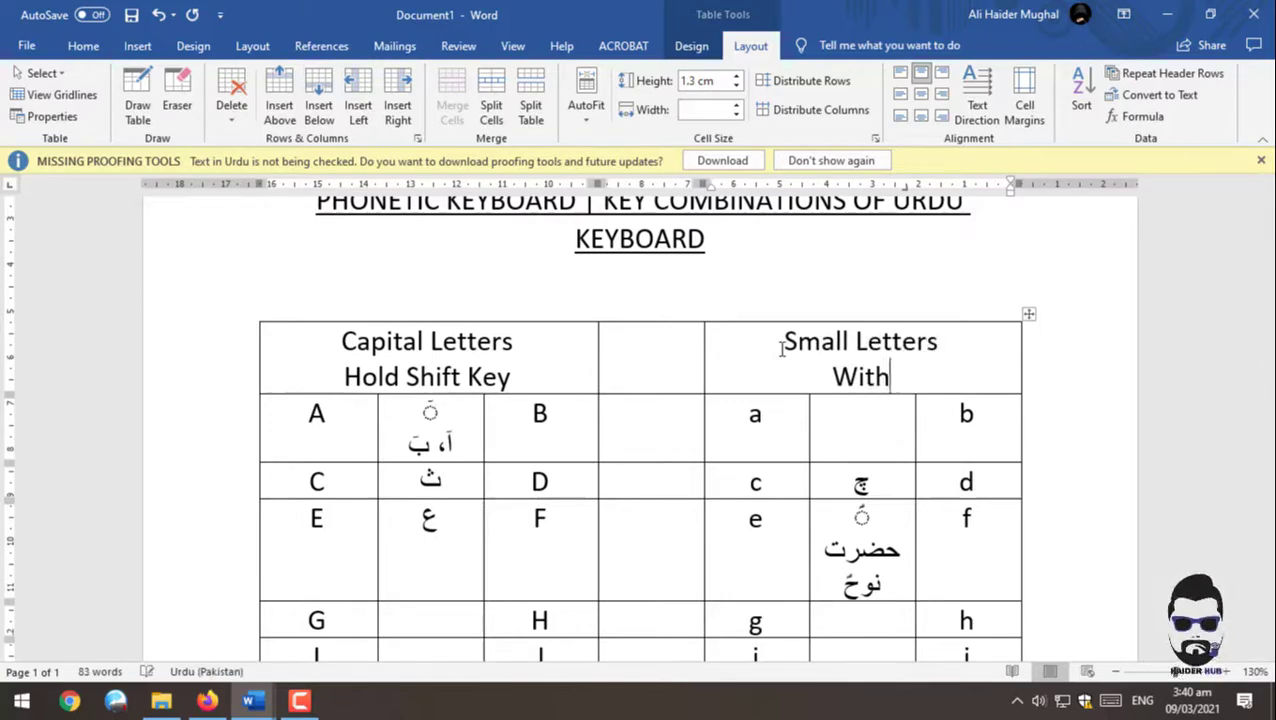
text(out Shi)
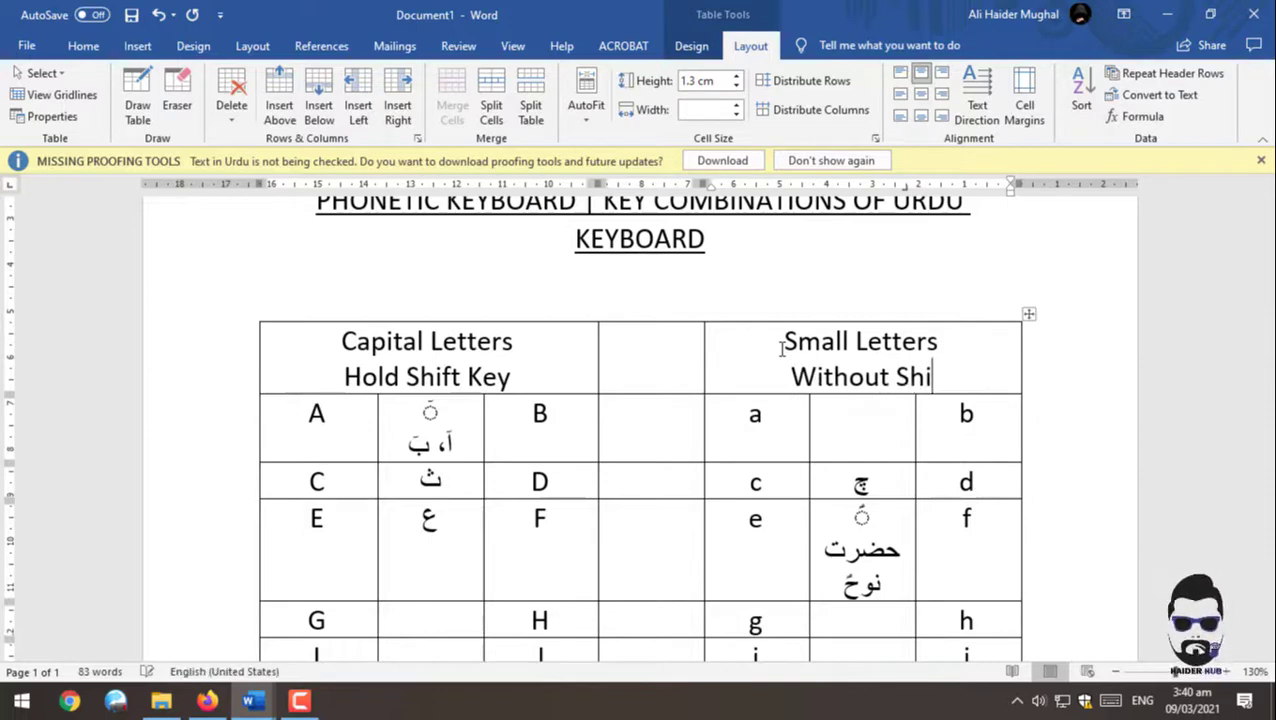
text(ft Key)
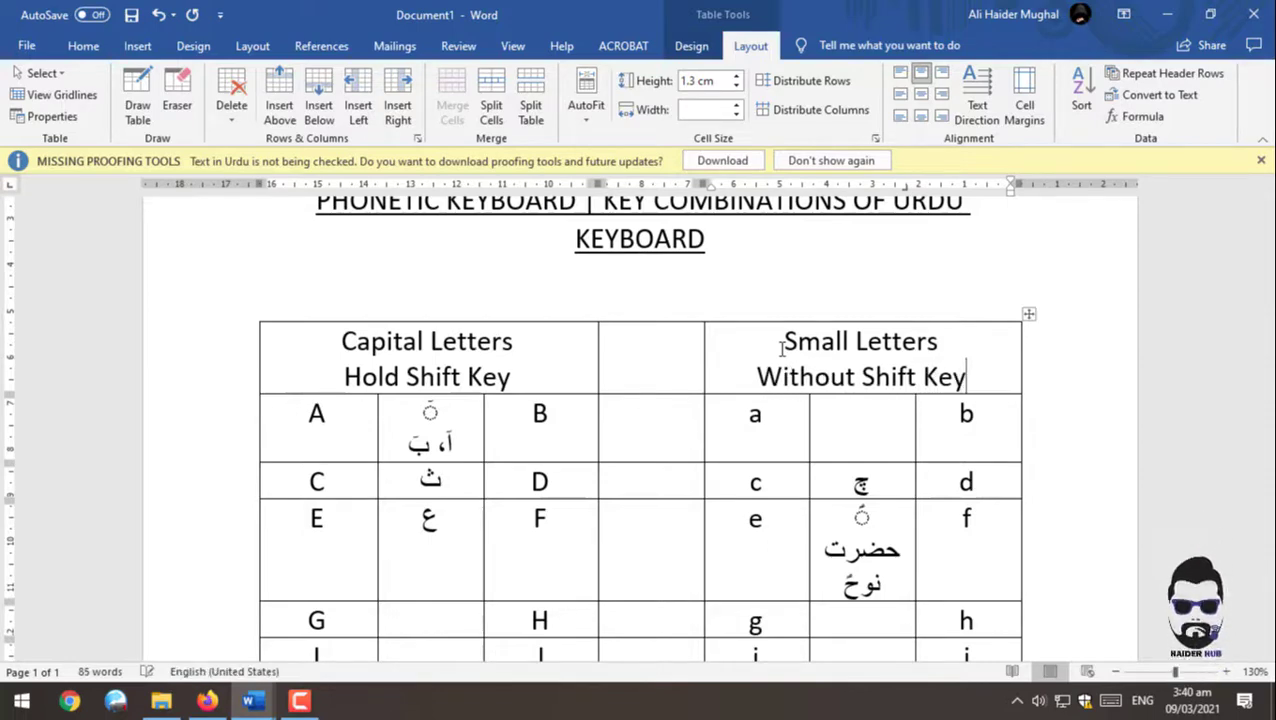
Step: Move to the empty cell beside a and switch the input language to Urdu
scroll(707, 373, down, 2)
click(883, 316)
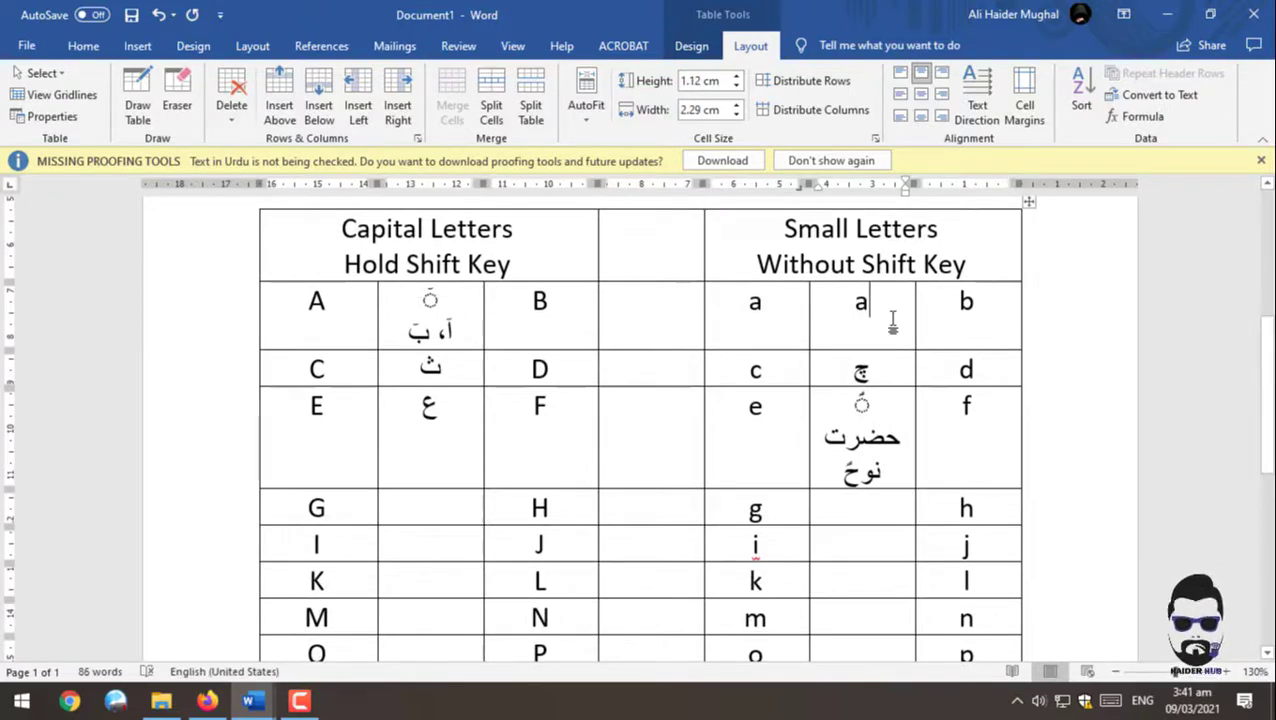
text(A)
key(BackSpace)
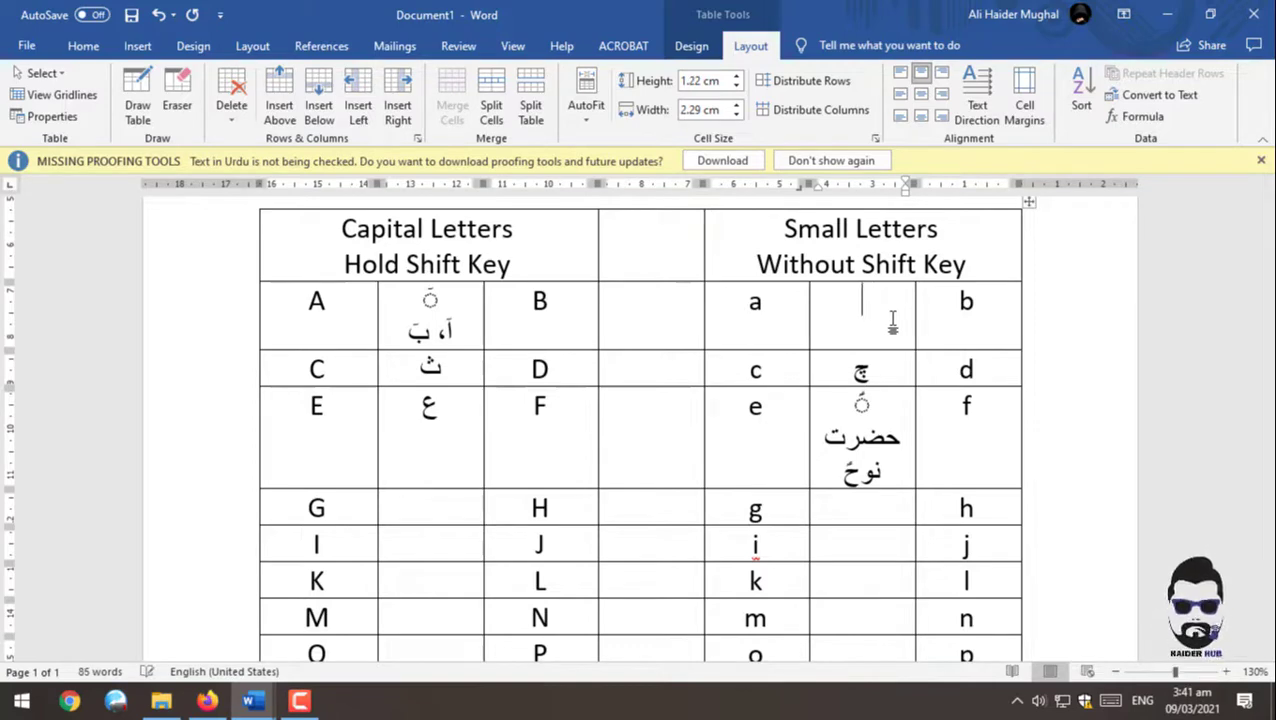
key(super+space)
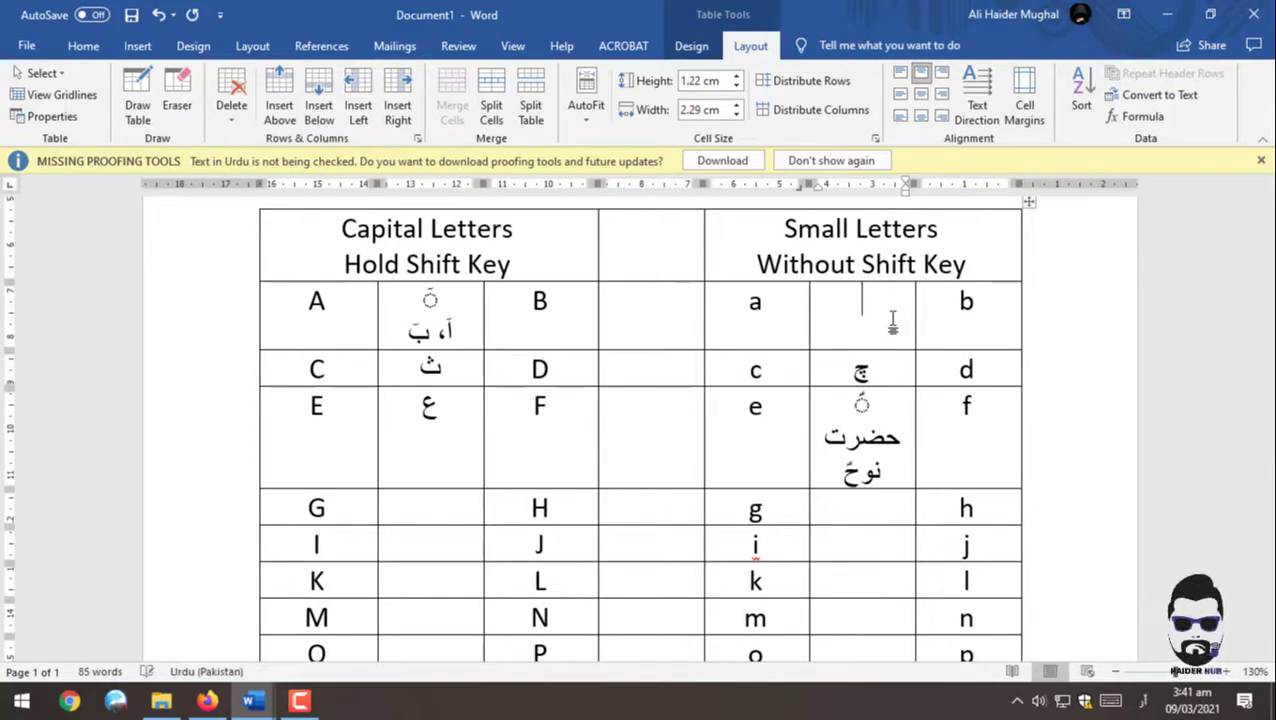
Step: Type the Urdu letter ا in the cell beside a
text(ا)
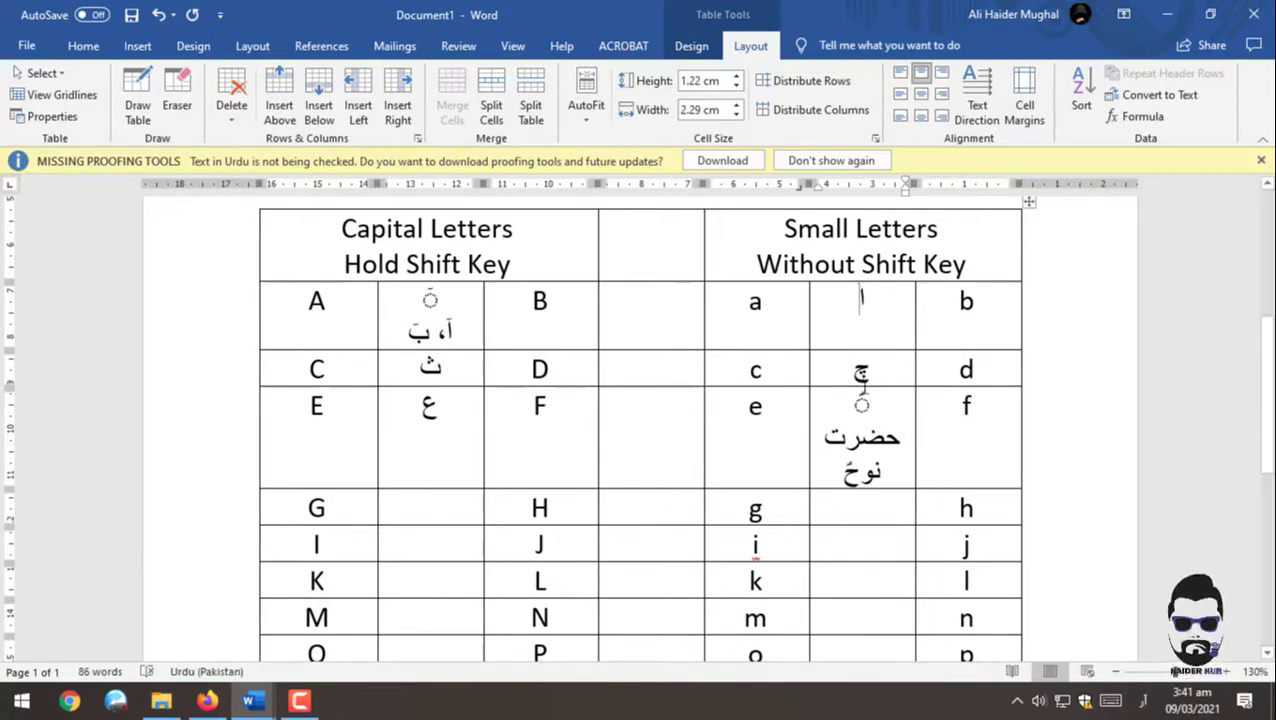
click(621, 358)
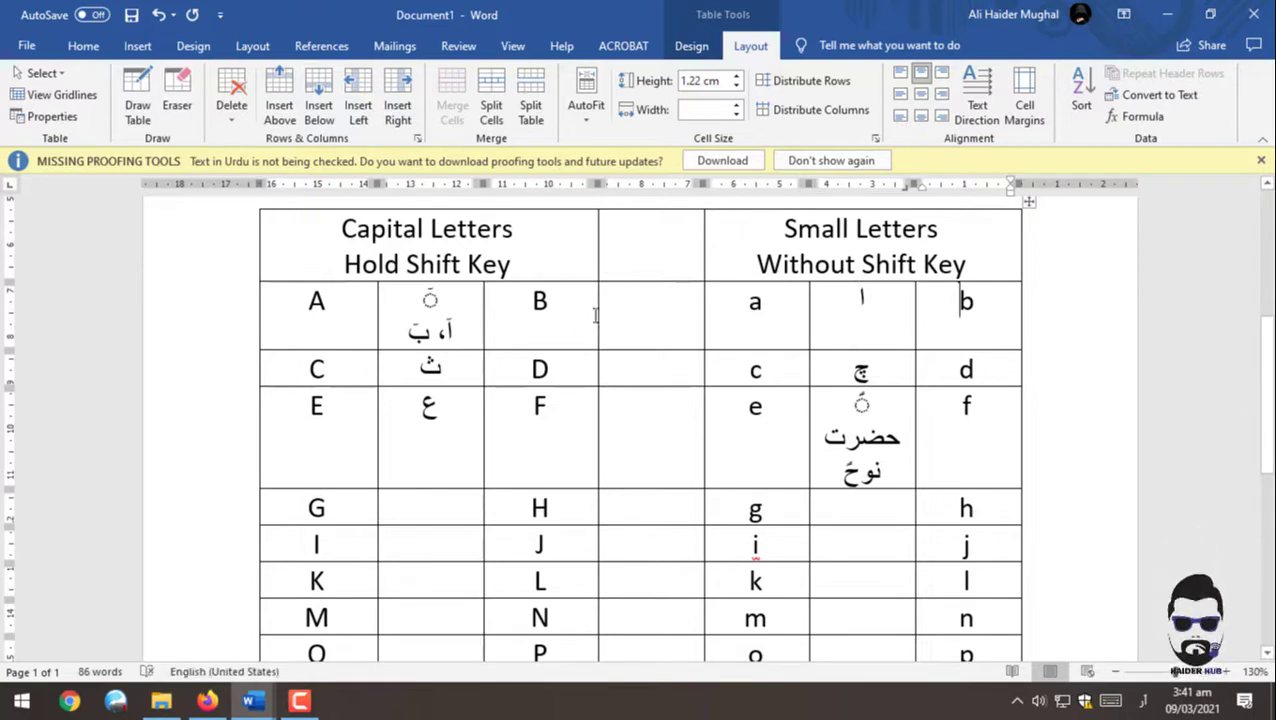
click(666, 330)
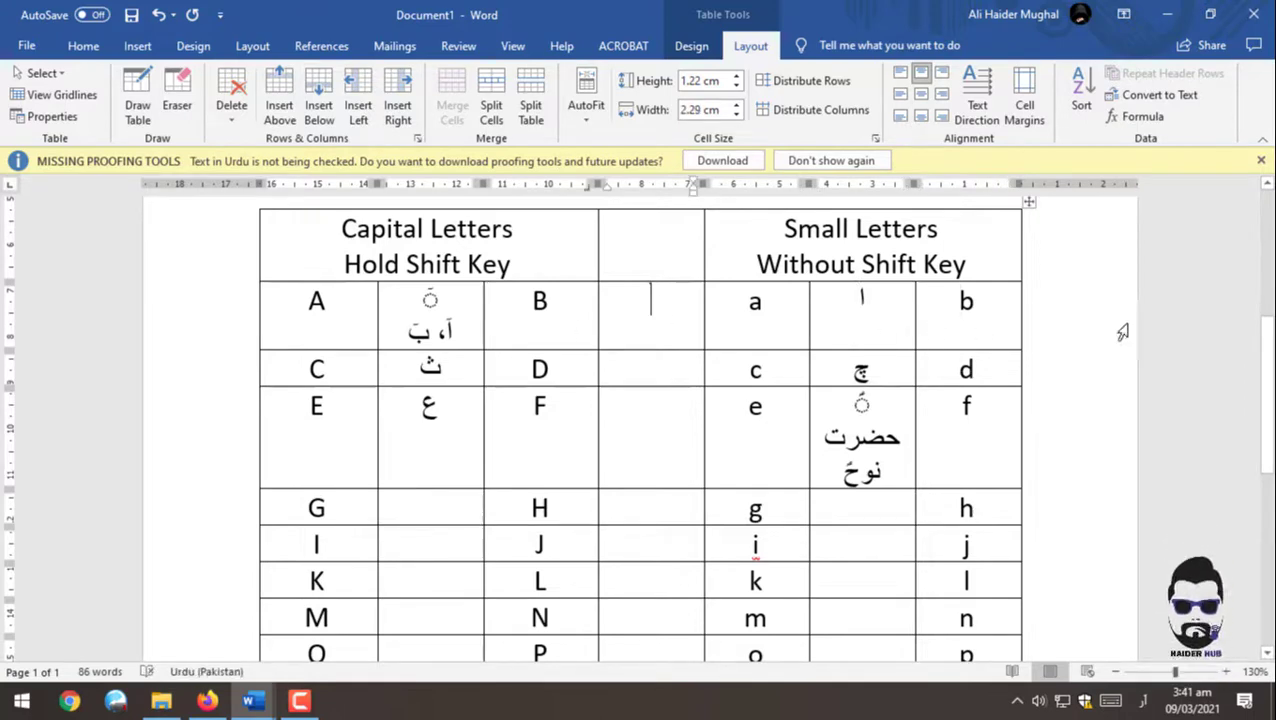
click(964, 316)
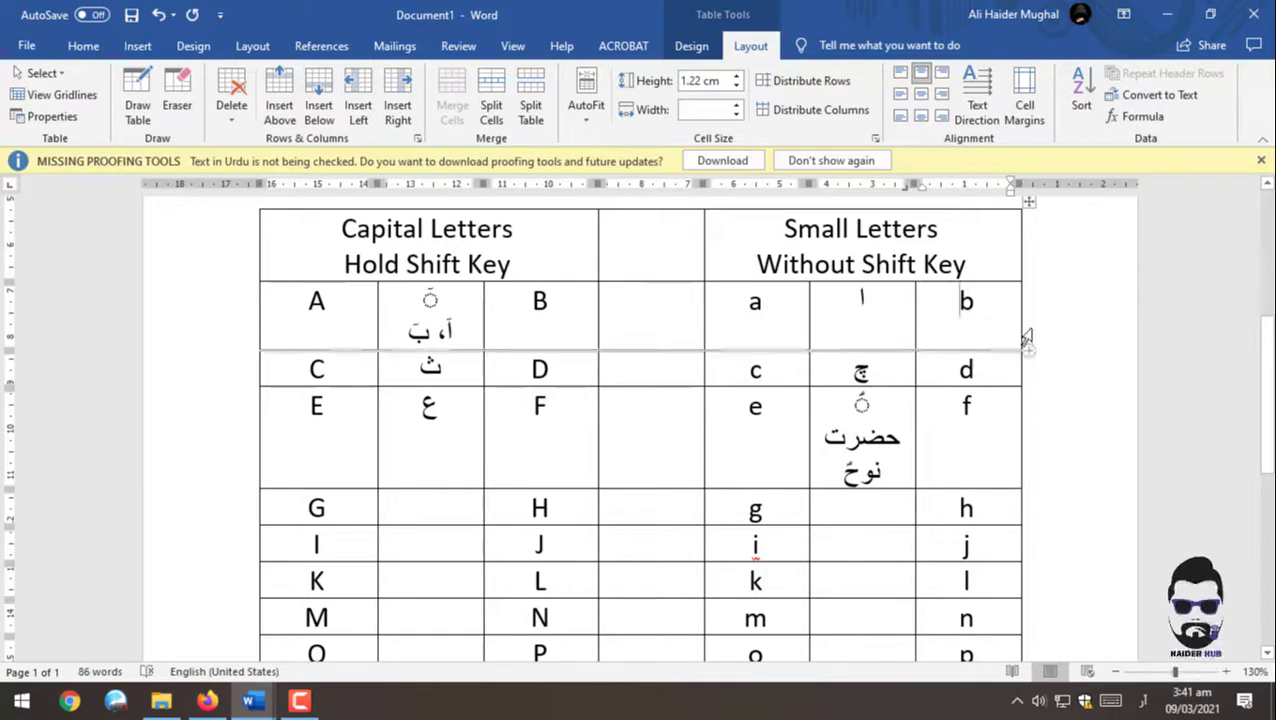
Step: Insert a column right of the b column and select the Small Letters header with it
right_click(984, 320)
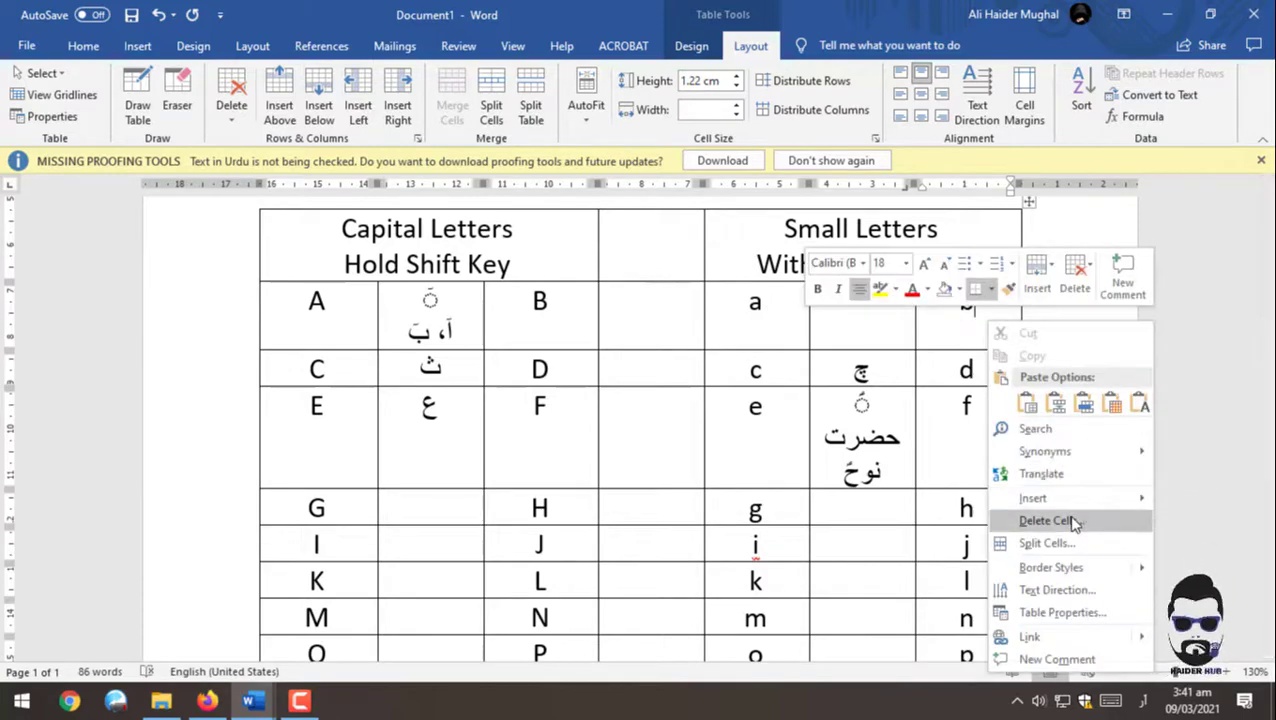
mouse_move(1033, 497)
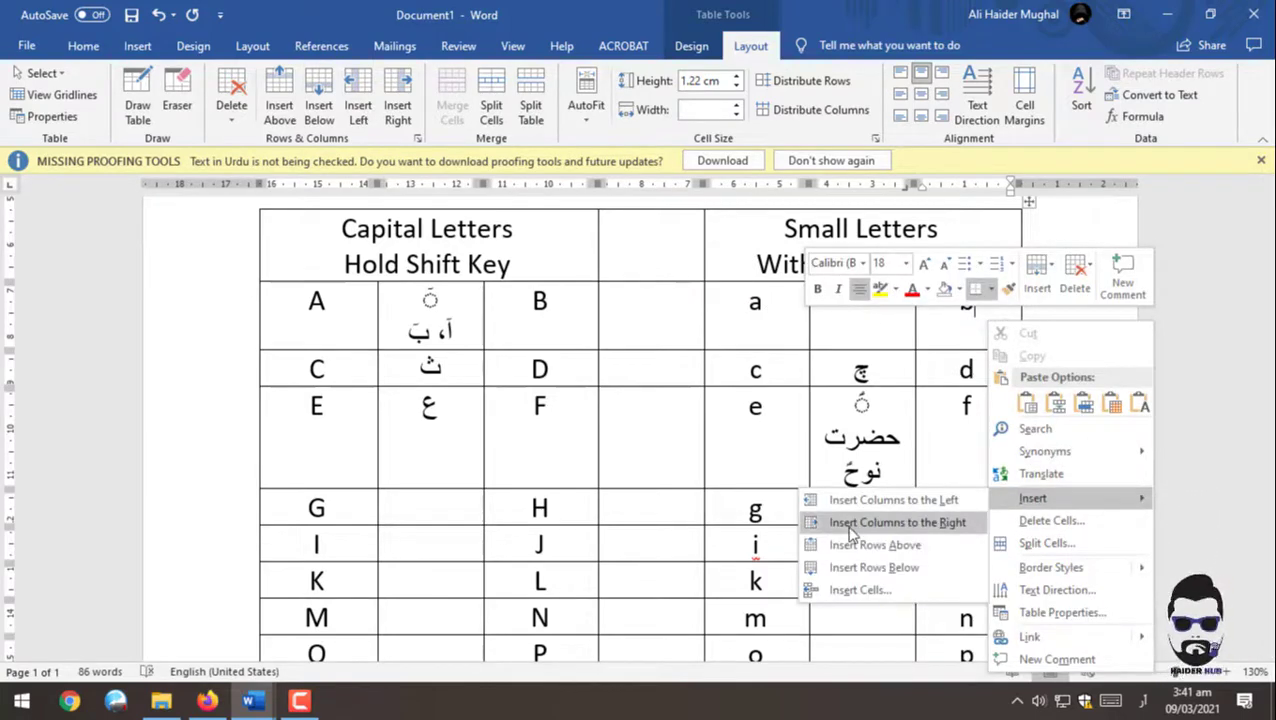
click(808, 522)
click(993, 318)
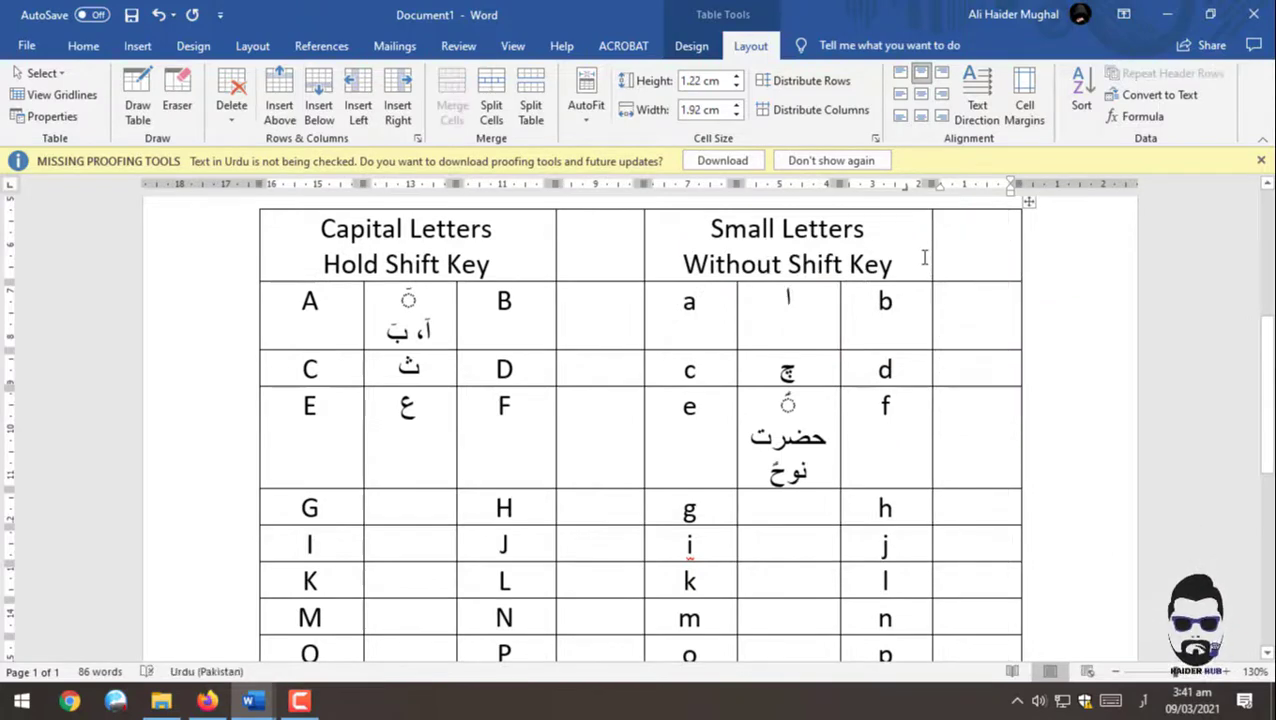
drag(926, 256, 968, 250)
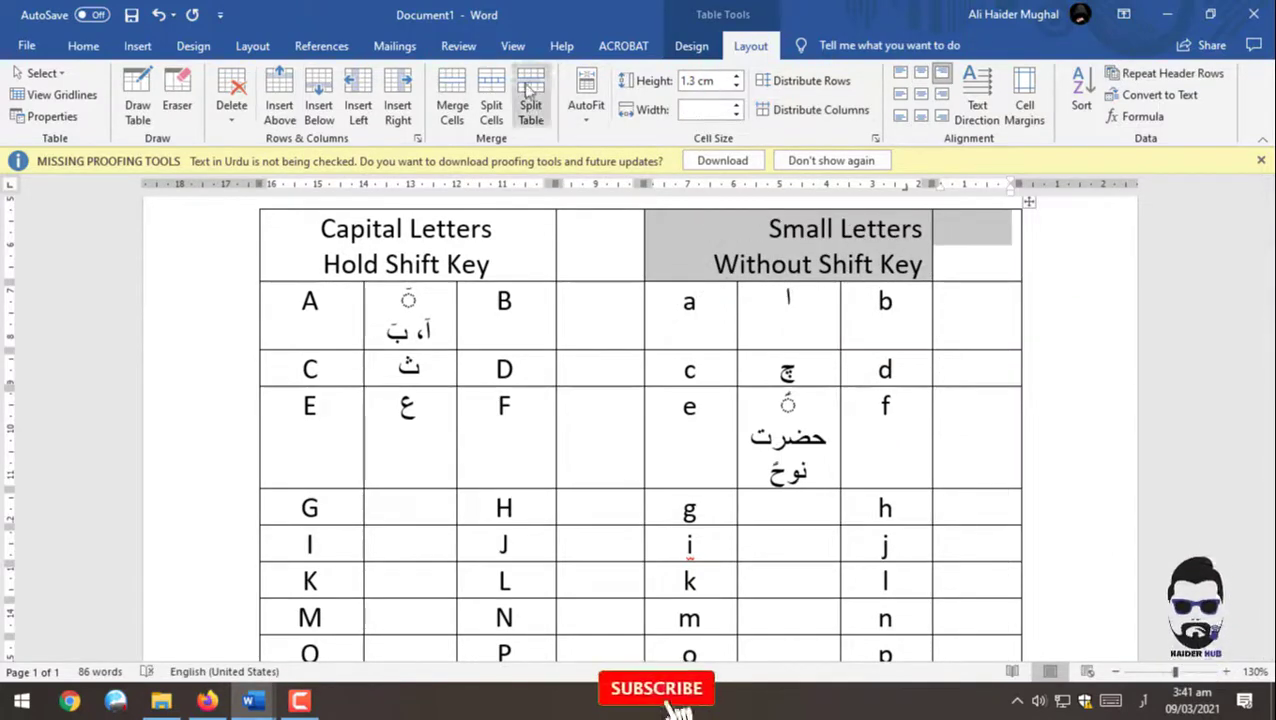
Step: Merge the Small Letters header across the new column and center its text
click(463, 97)
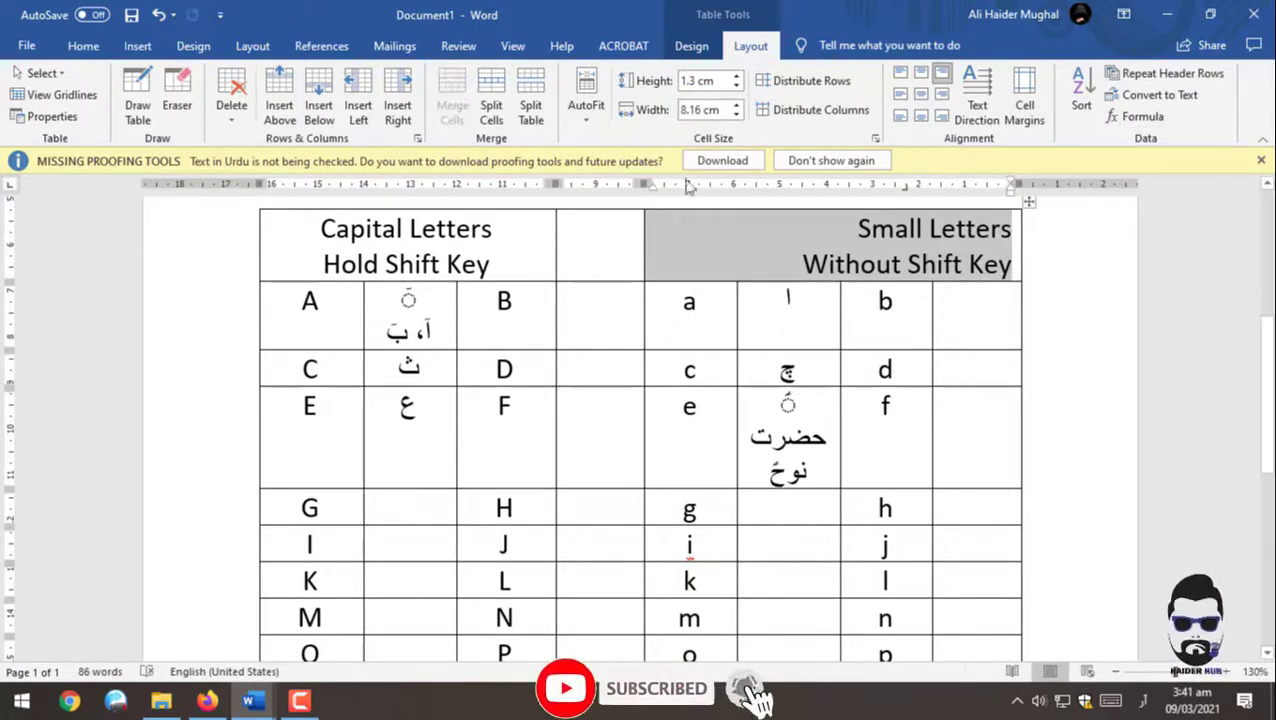
click(921, 73)
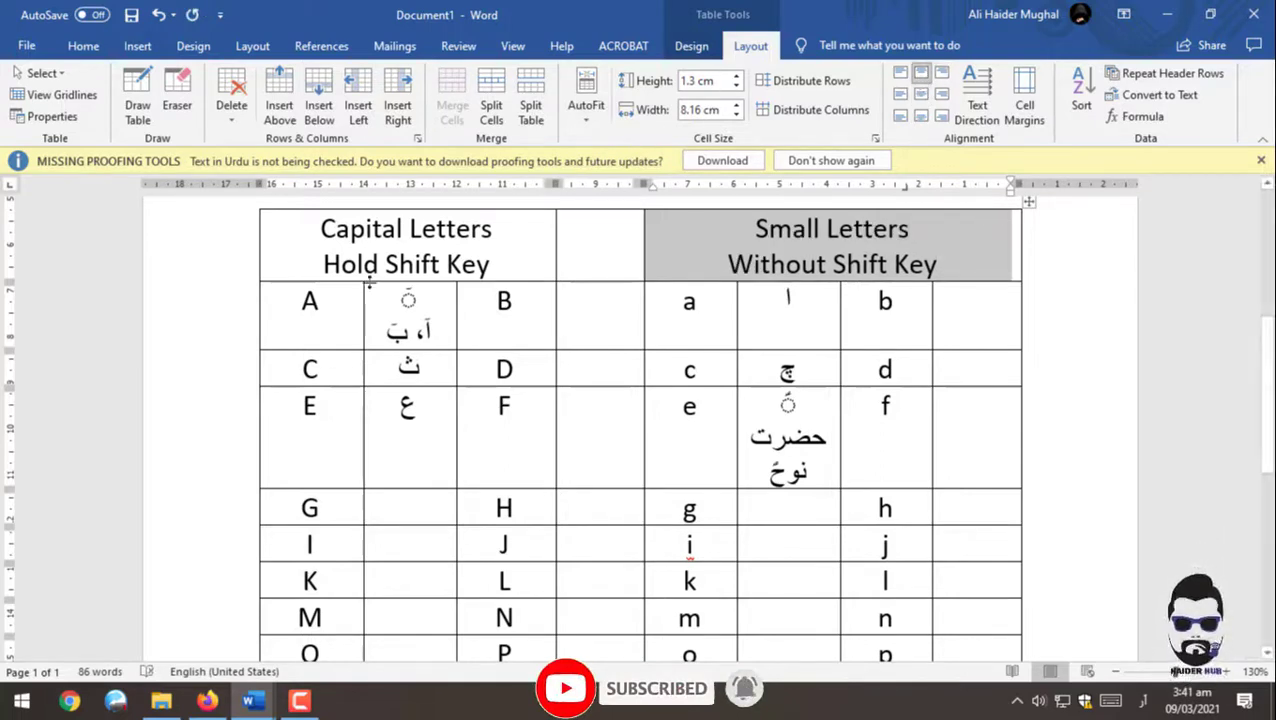
click(598, 313)
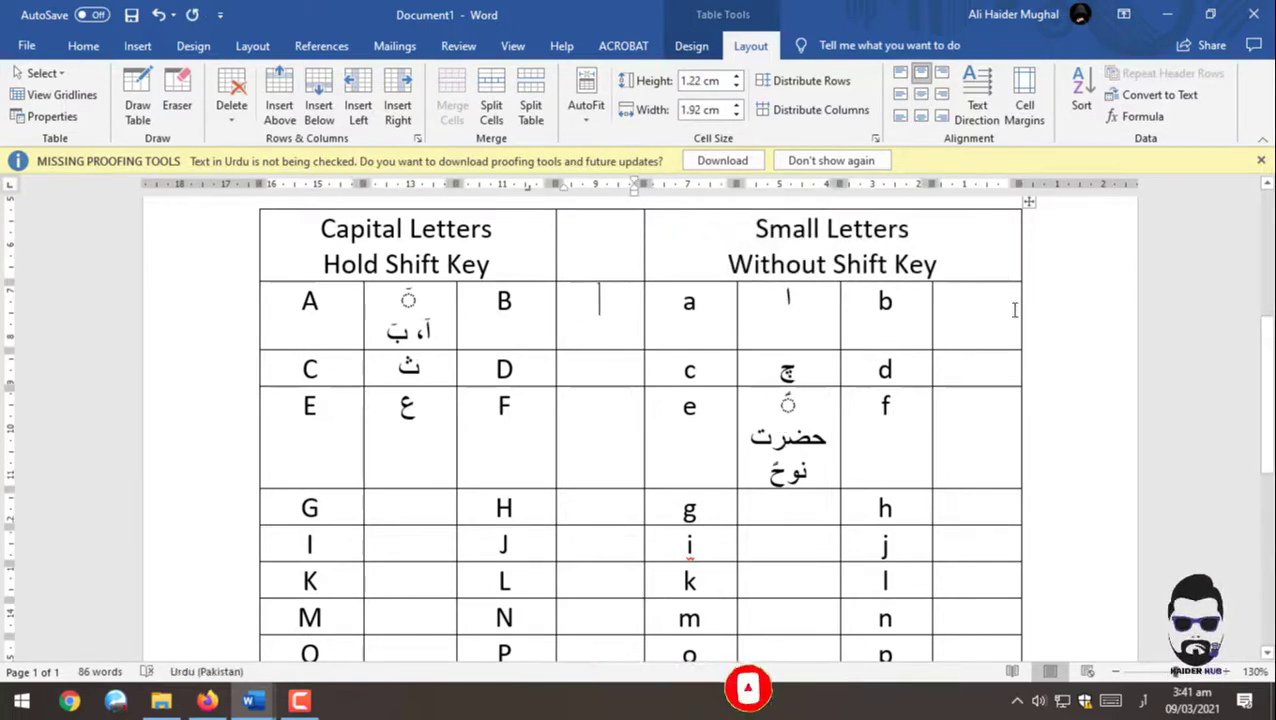
click(963, 322)
click(601, 334)
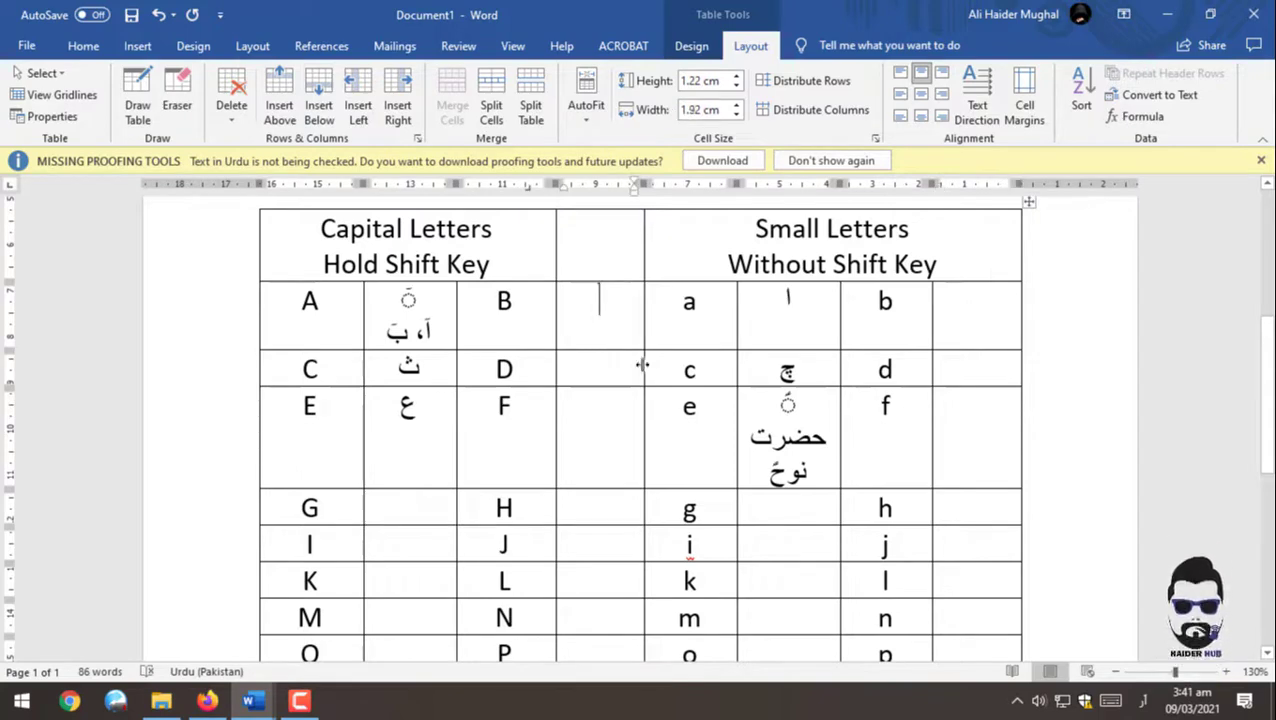
Step: Merge the Capital Letters header with its empty neighbour so it spans four columns
shift+click(573, 253)
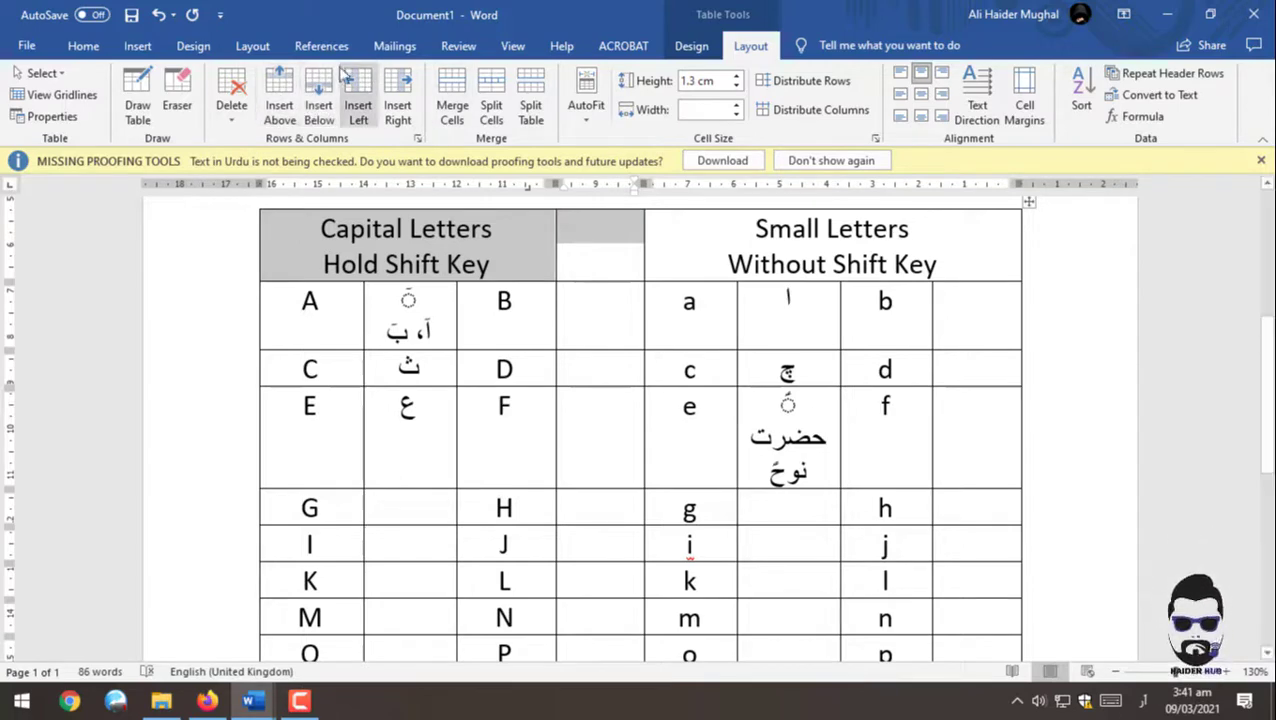
click(452, 100)
click(601, 313)
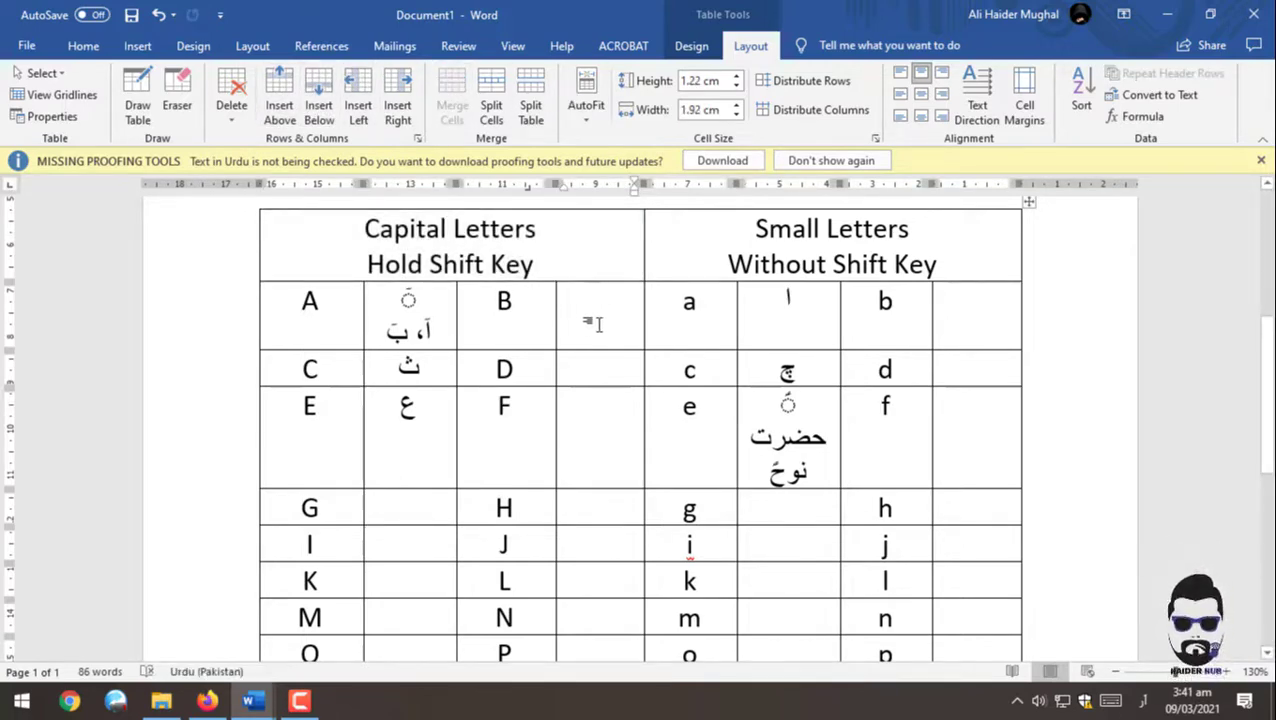
click(953, 309)
Step: Type ب and با in the cell beside b
text(ب)
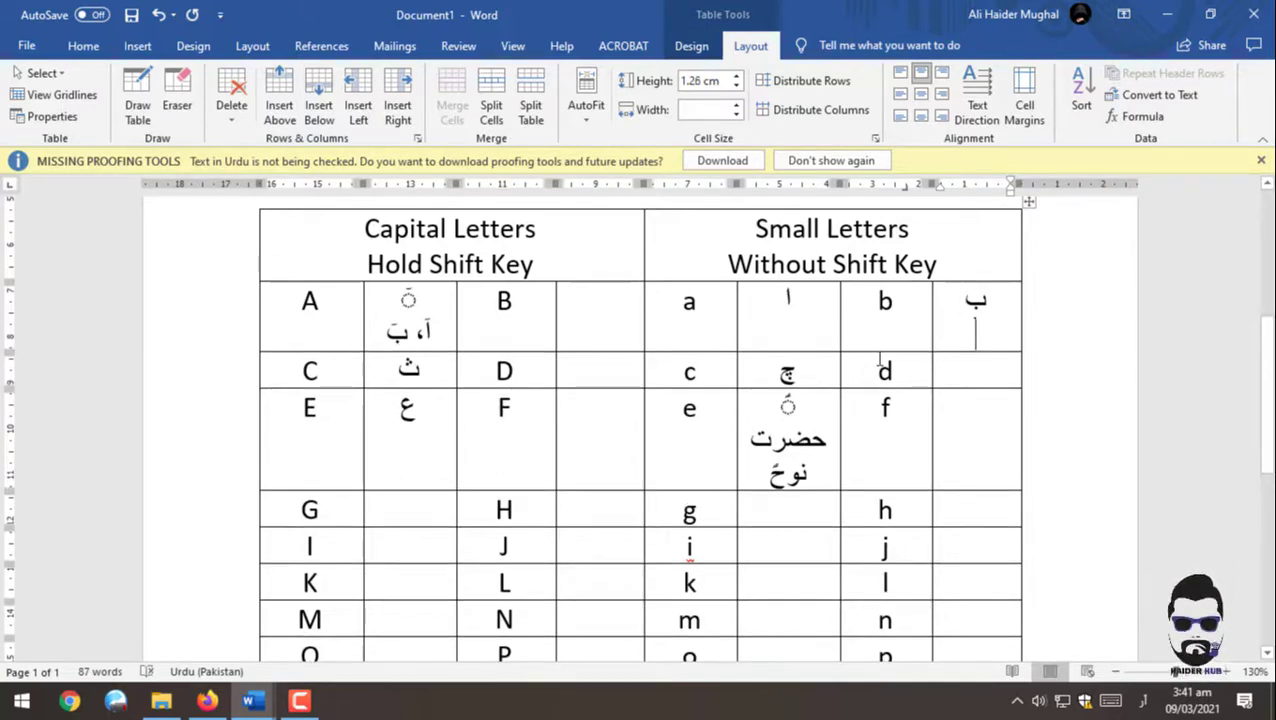
text(ا)
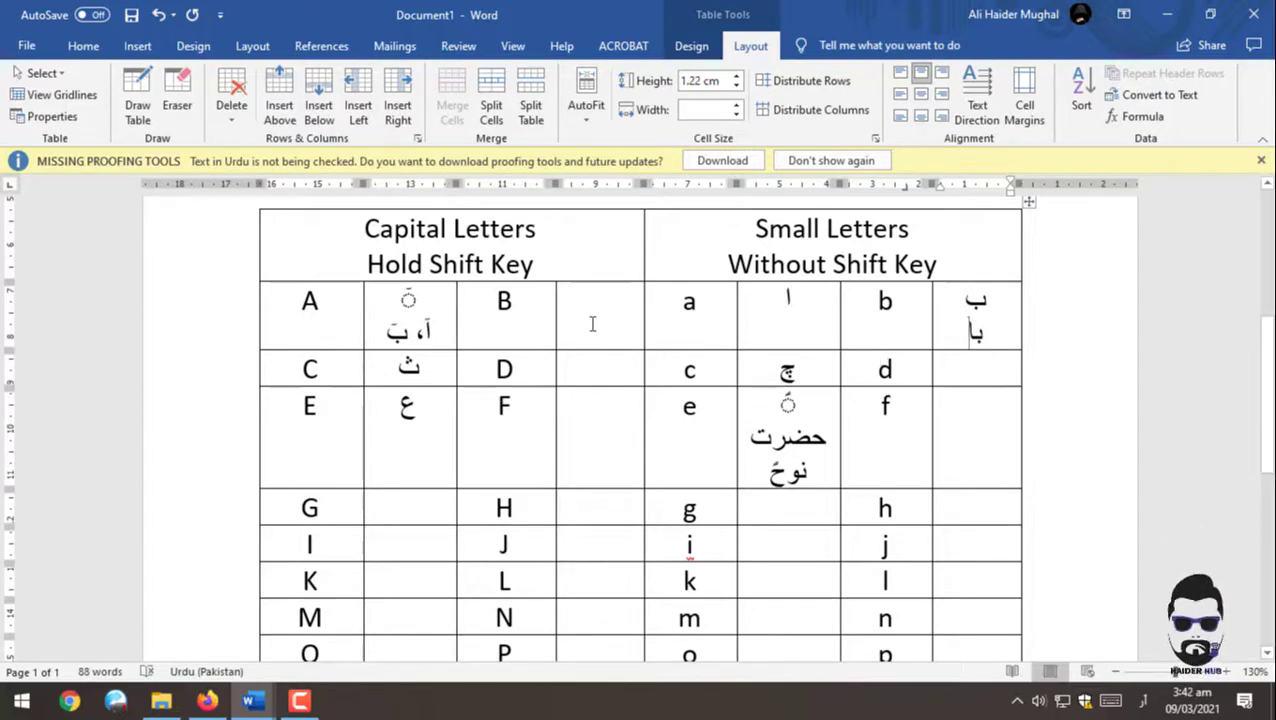
click(592, 323)
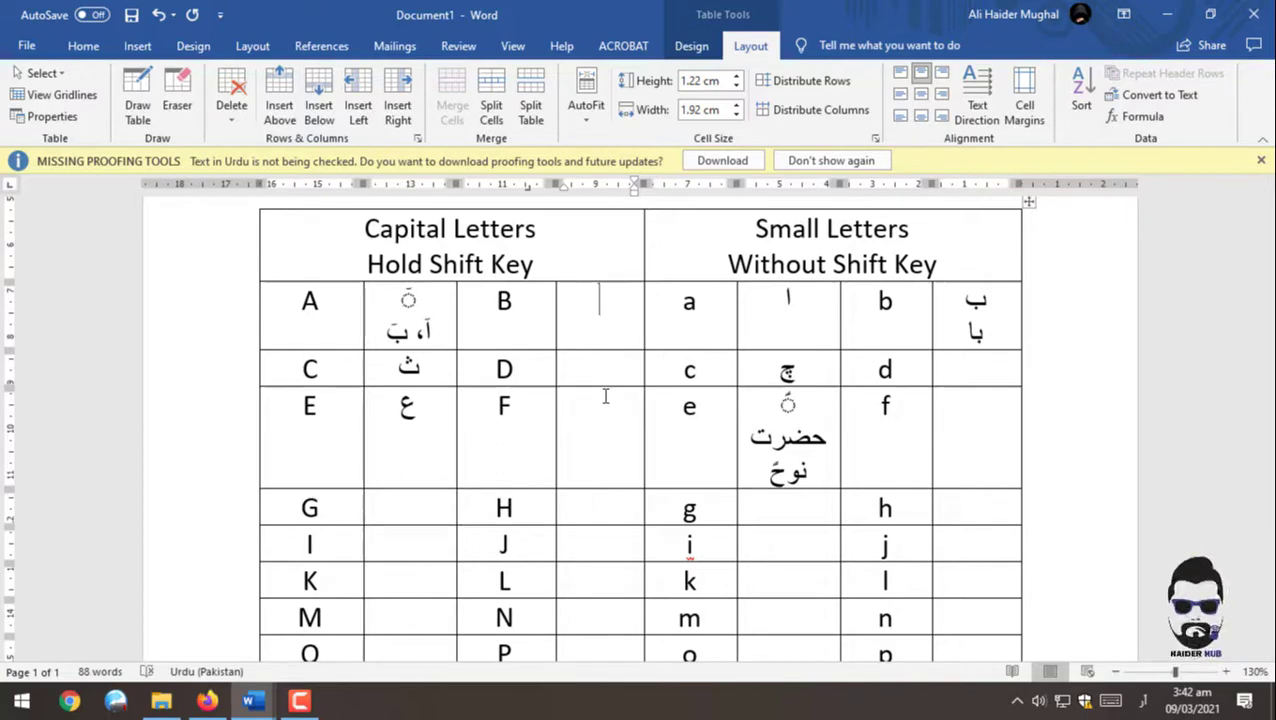
Step: Write حضرت, ابو بکر and صدیق on three lines in the cell beside B
text(ابو)
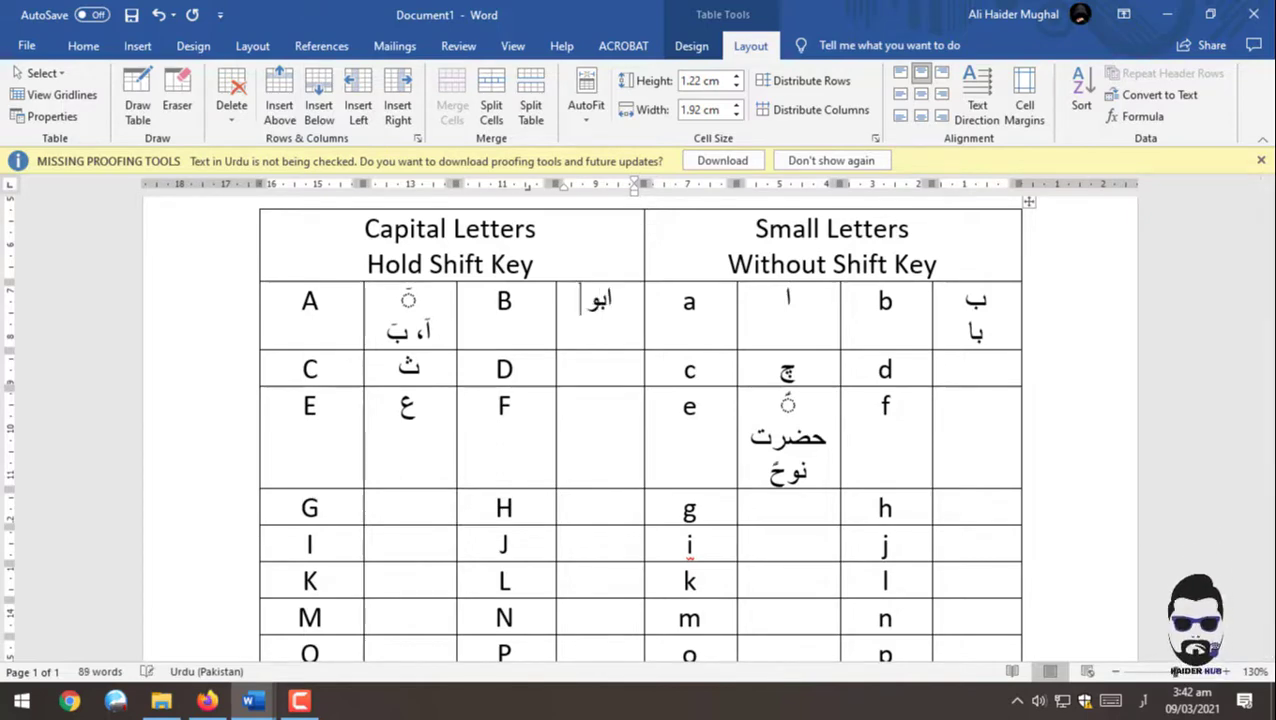
text( بکر)
key(BackSpace)
key(BackSpace)
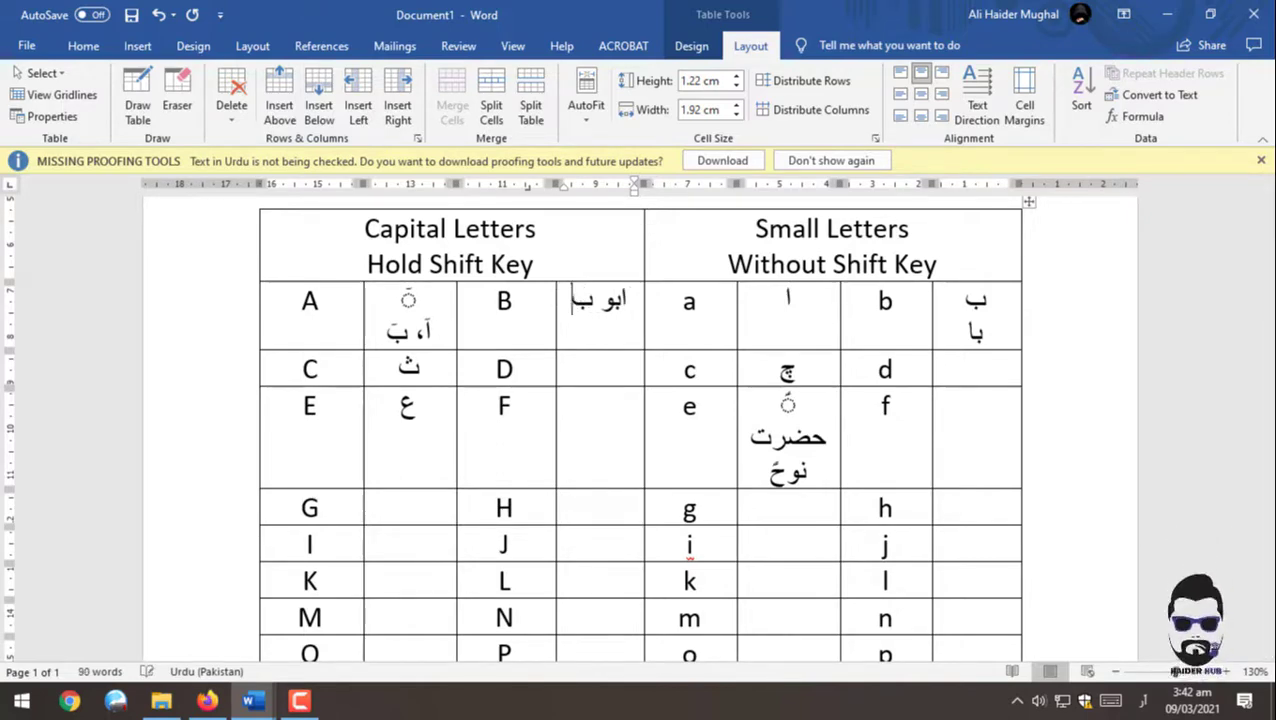
key(BackSpace)
key(BackSpace)
key(BackSpace)
text(حصل)
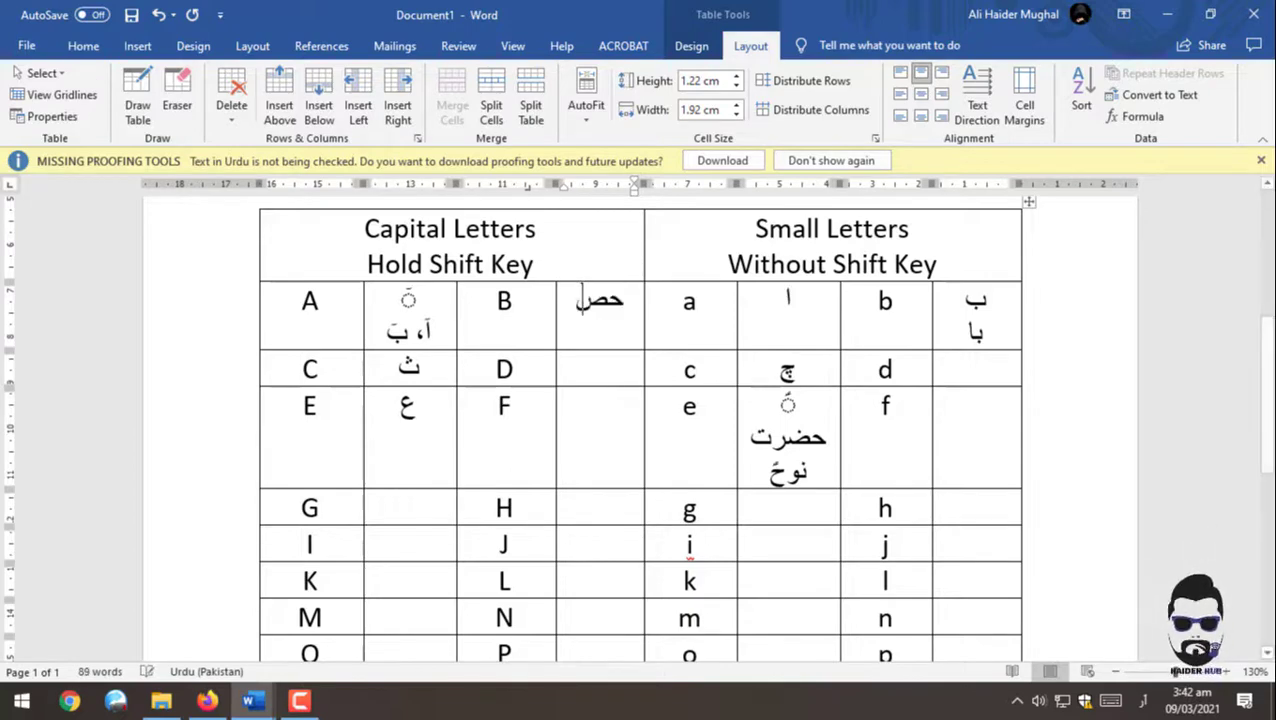
key(BackSpace)
key(BackSpace)
text(ضرت)
key(Return)
text(ا)
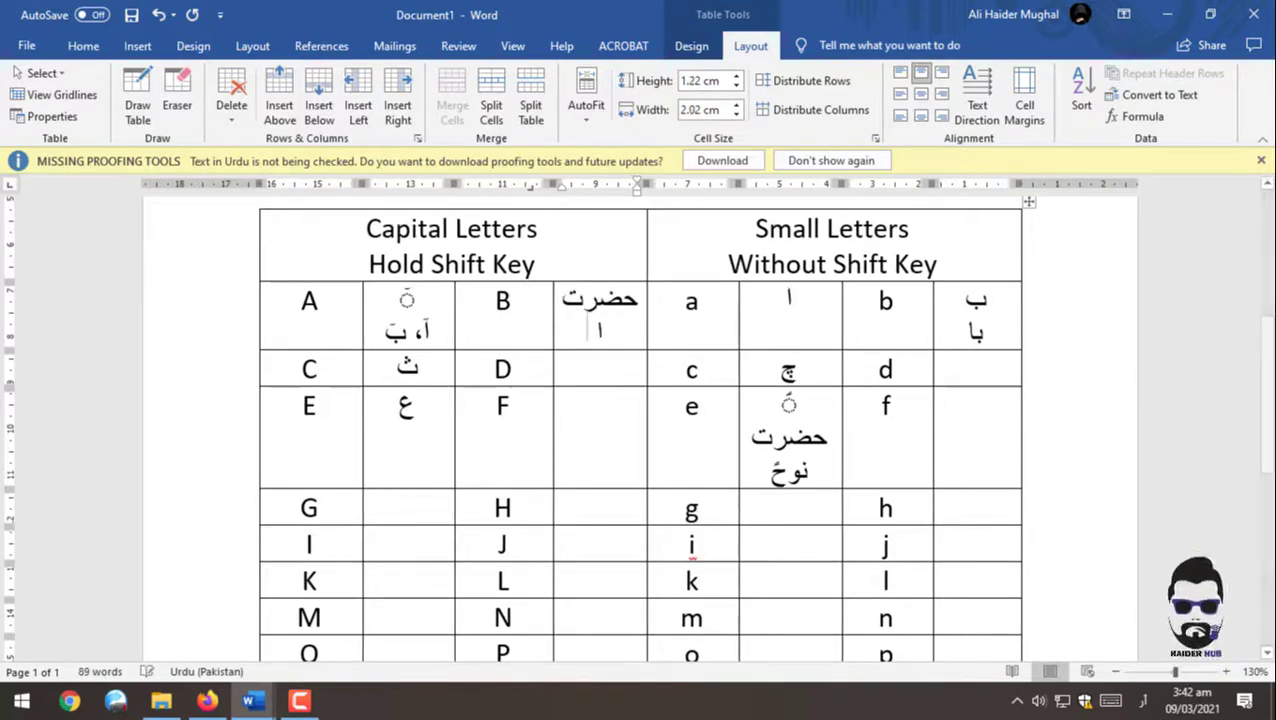
text(بو بکر)
key(Return)
text(ص)
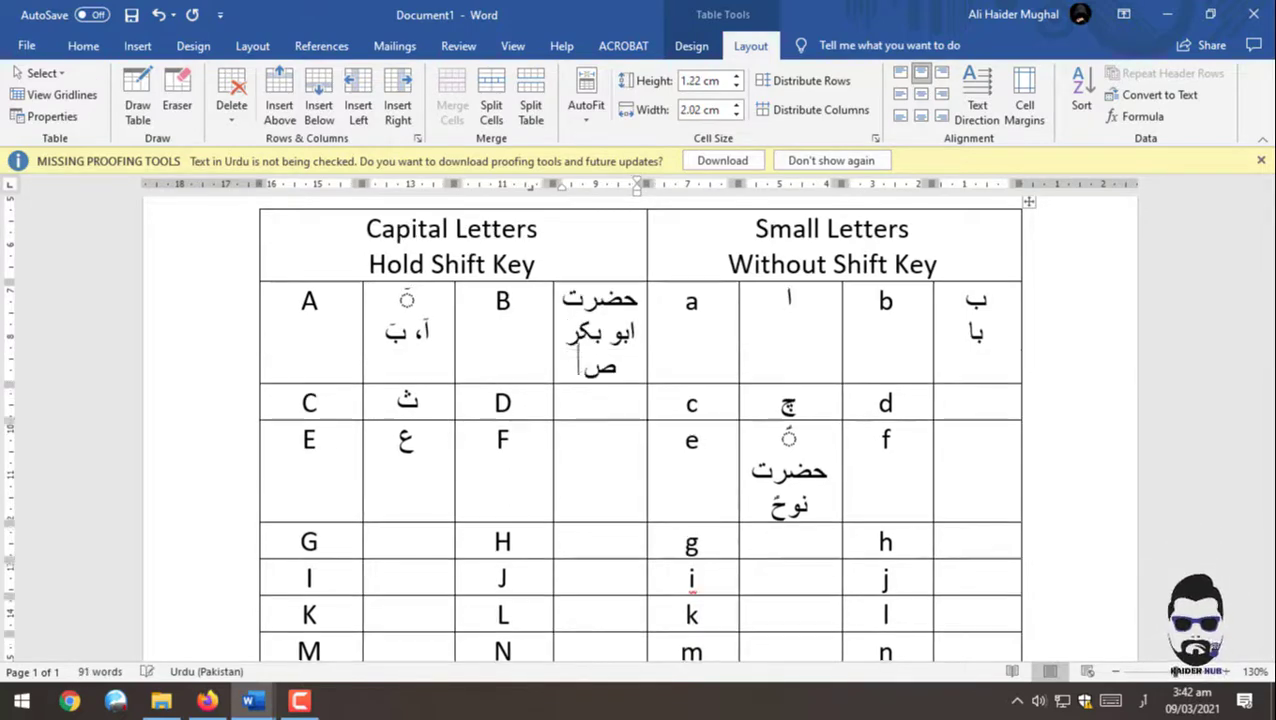
text(دیقؓ)
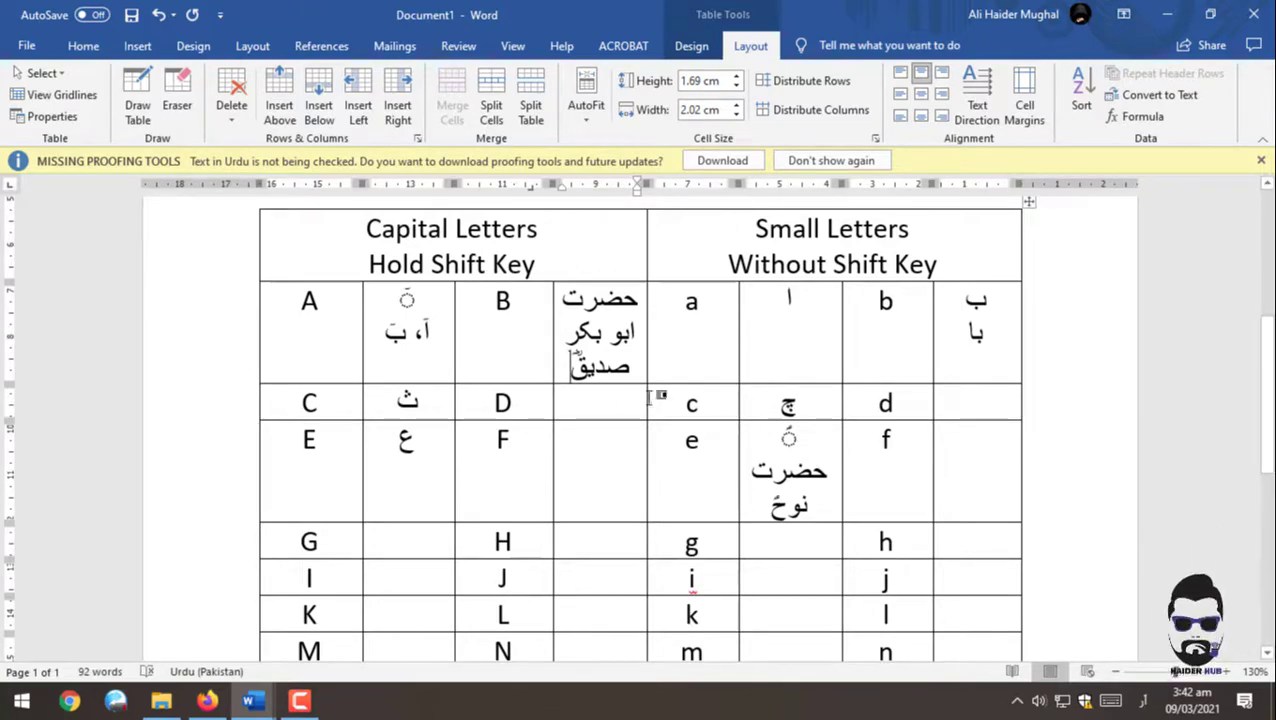
scroll(740, 400, down, 3)
scroll(727, 410, up, 3)
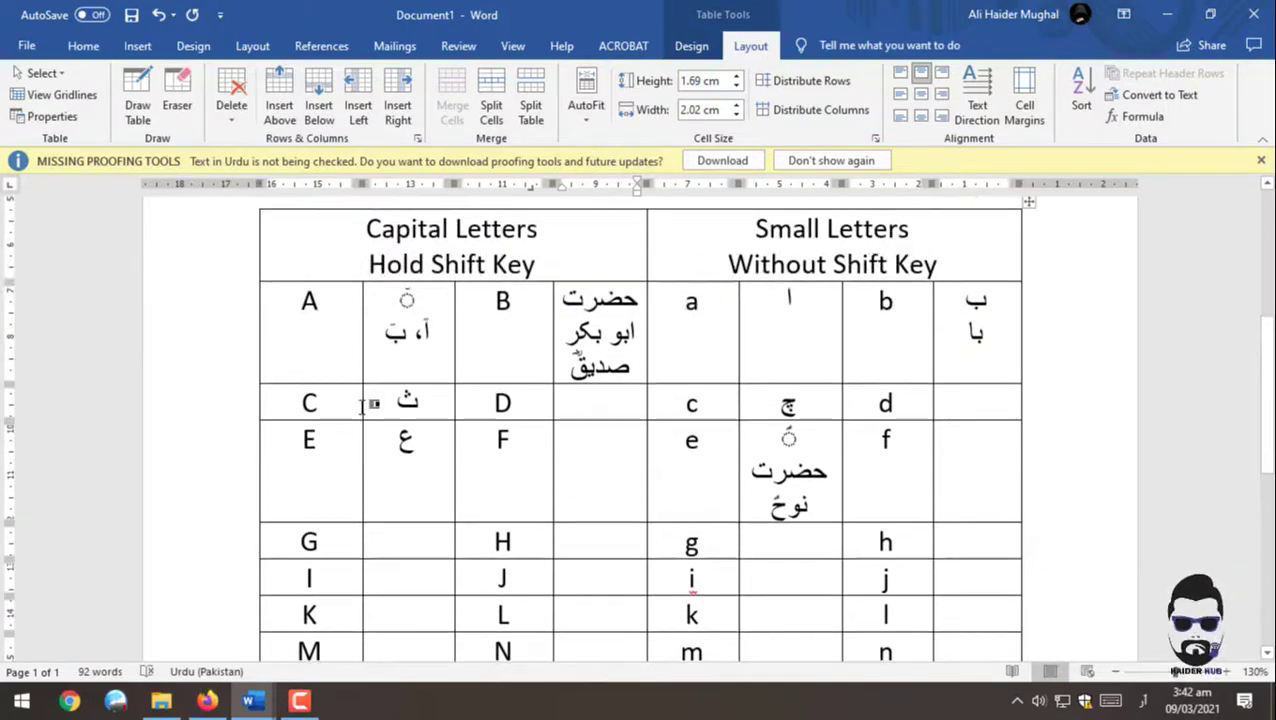
click(434, 411)
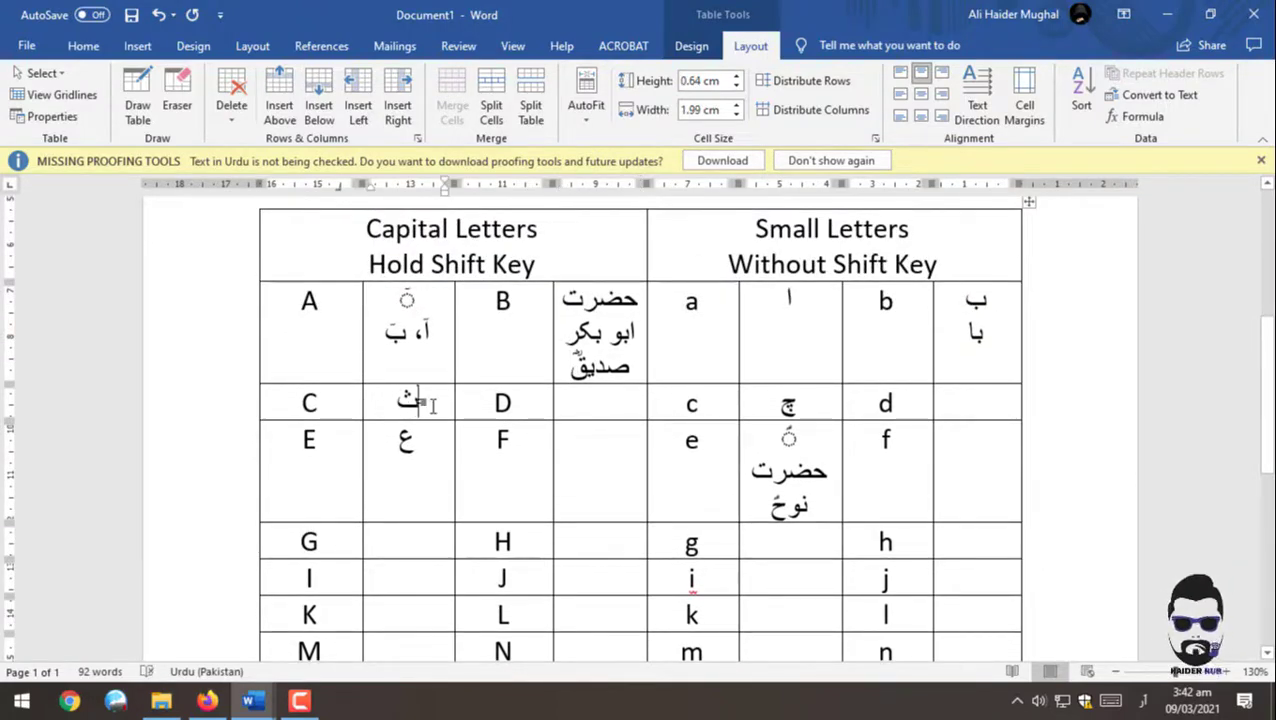
key(ctrl+r)
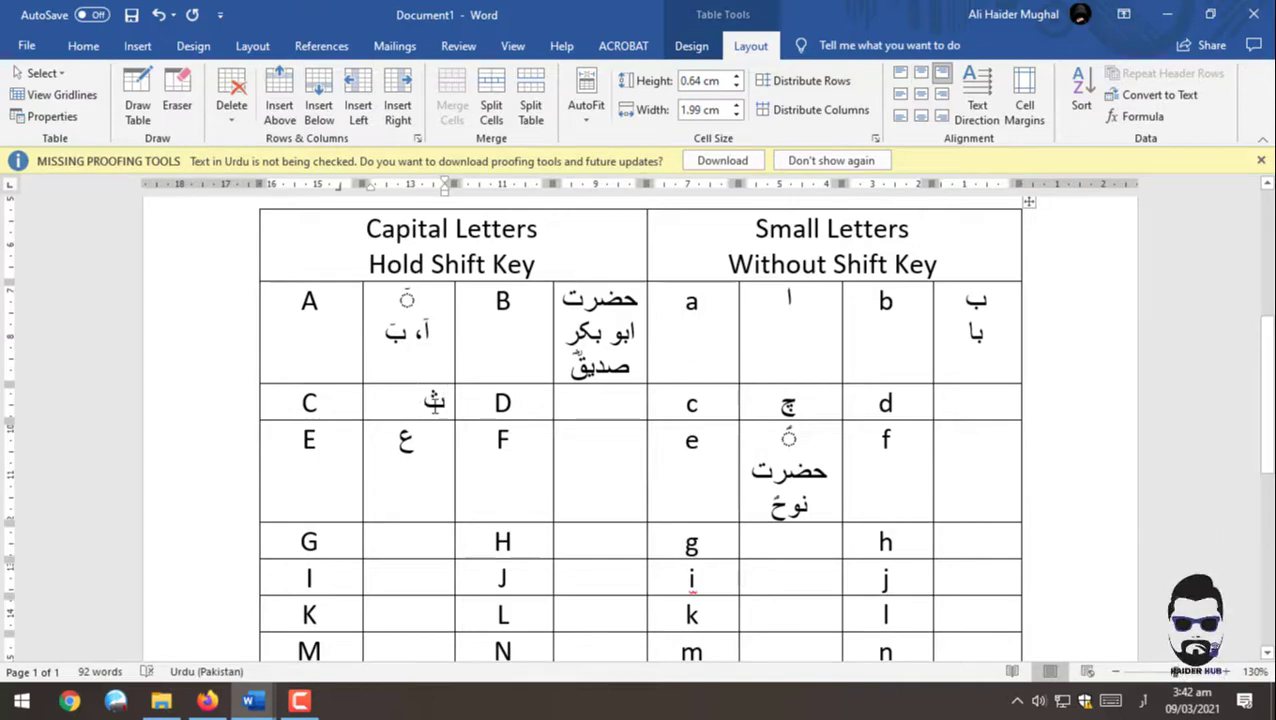
key(ctrl+e)
key(ctrl+z)
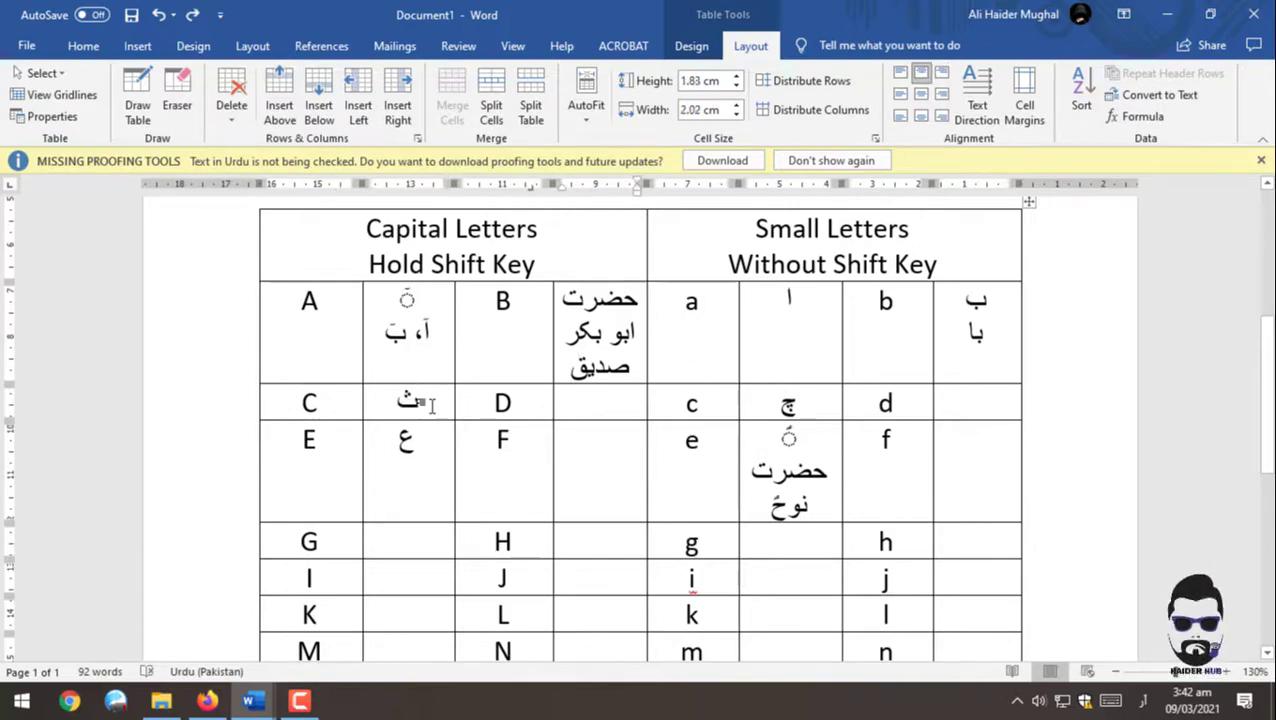
double_click(408, 400)
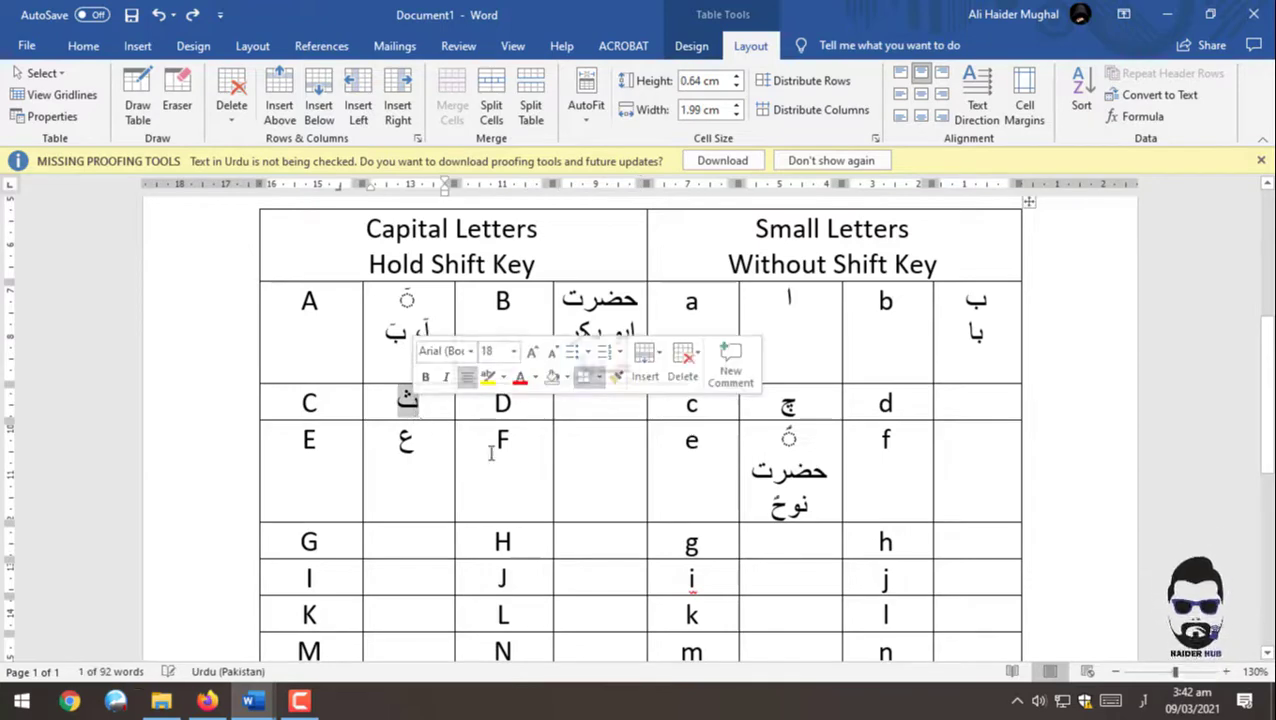
key(Left)
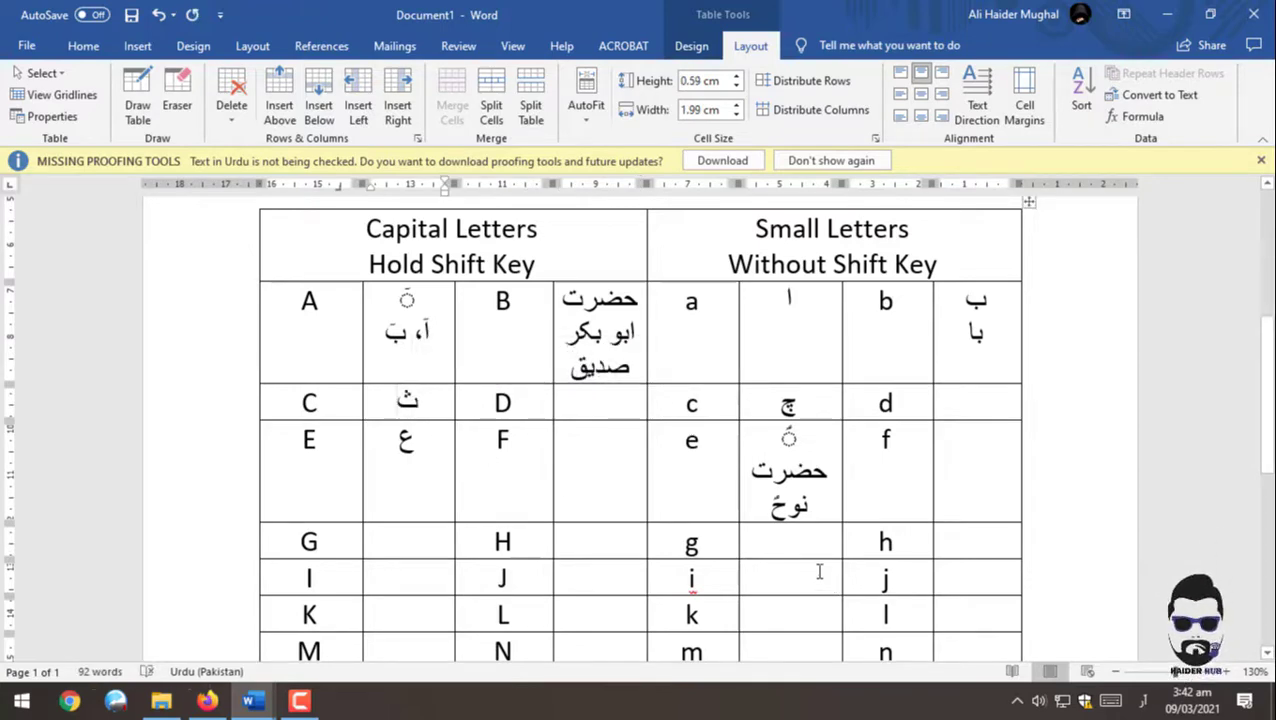
text(ث)
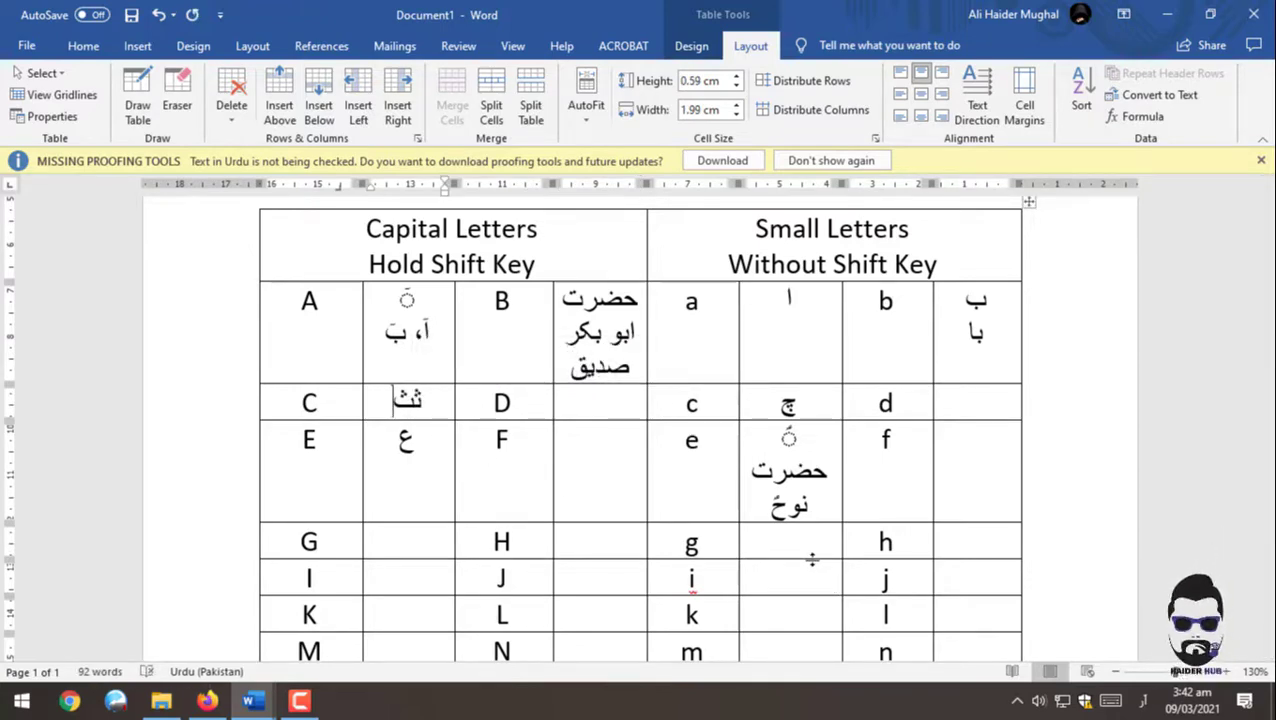
key(BackSpace)
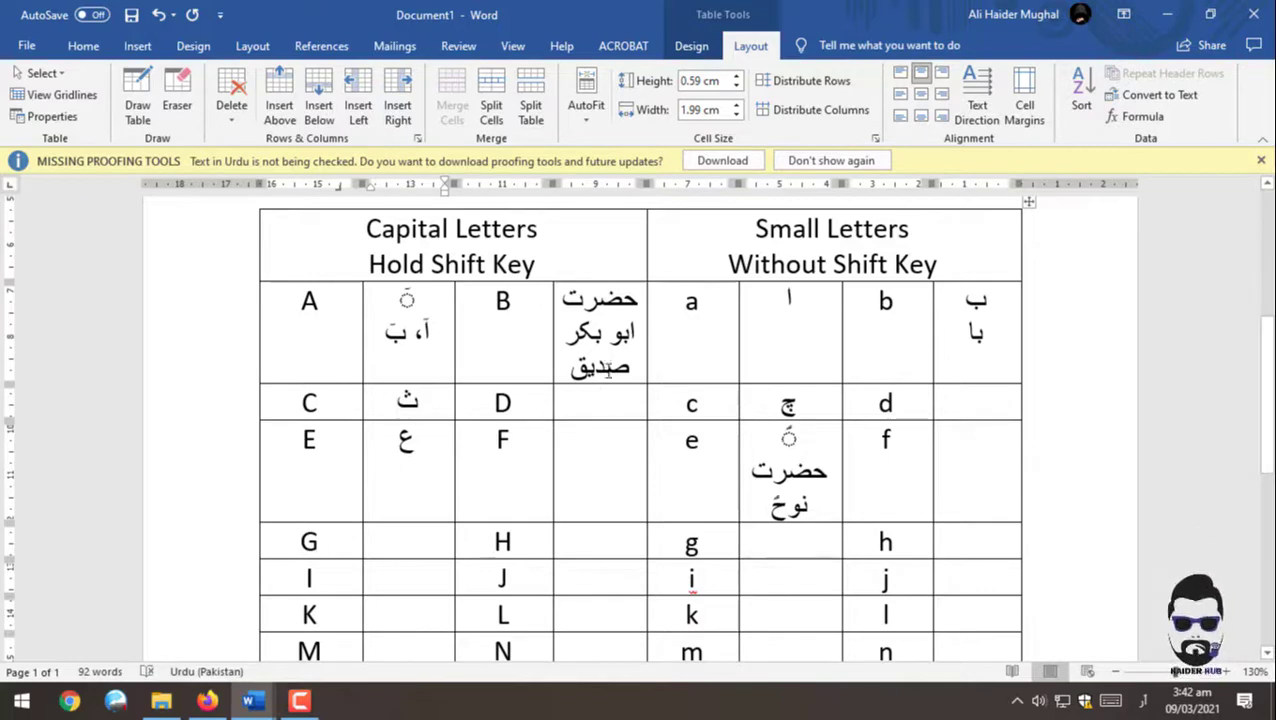
click(605, 401)
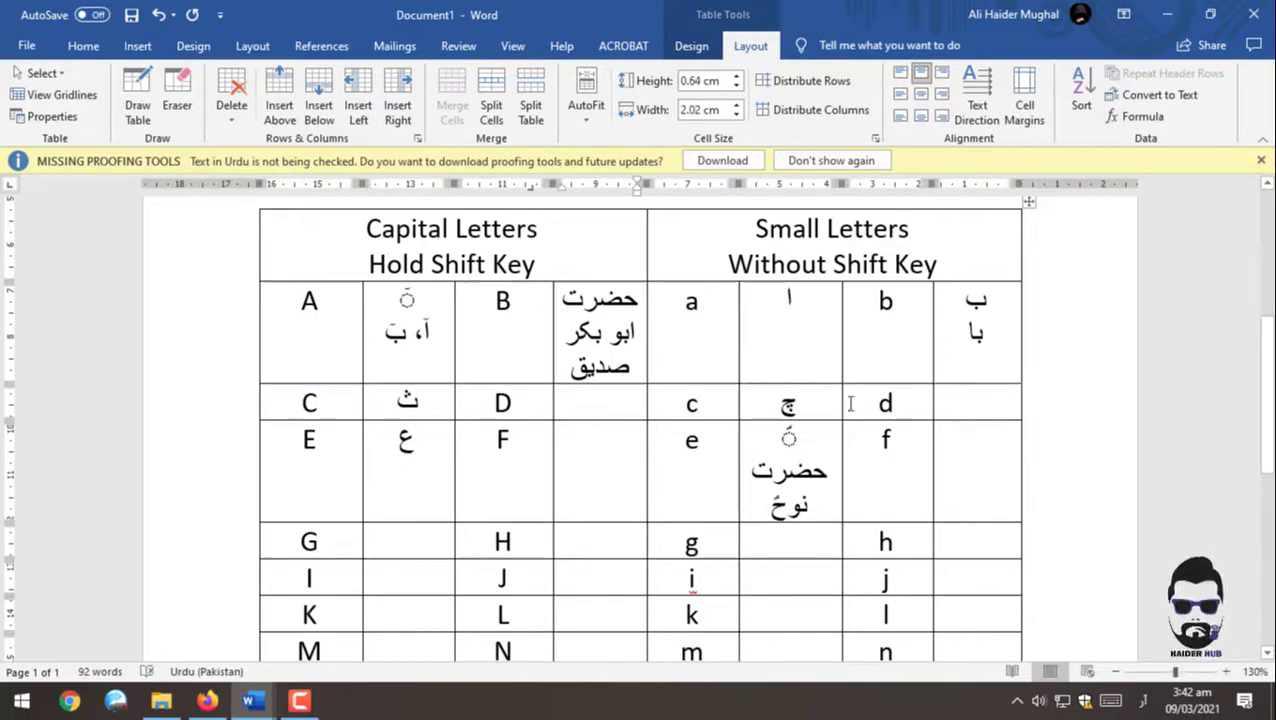
click(773, 407)
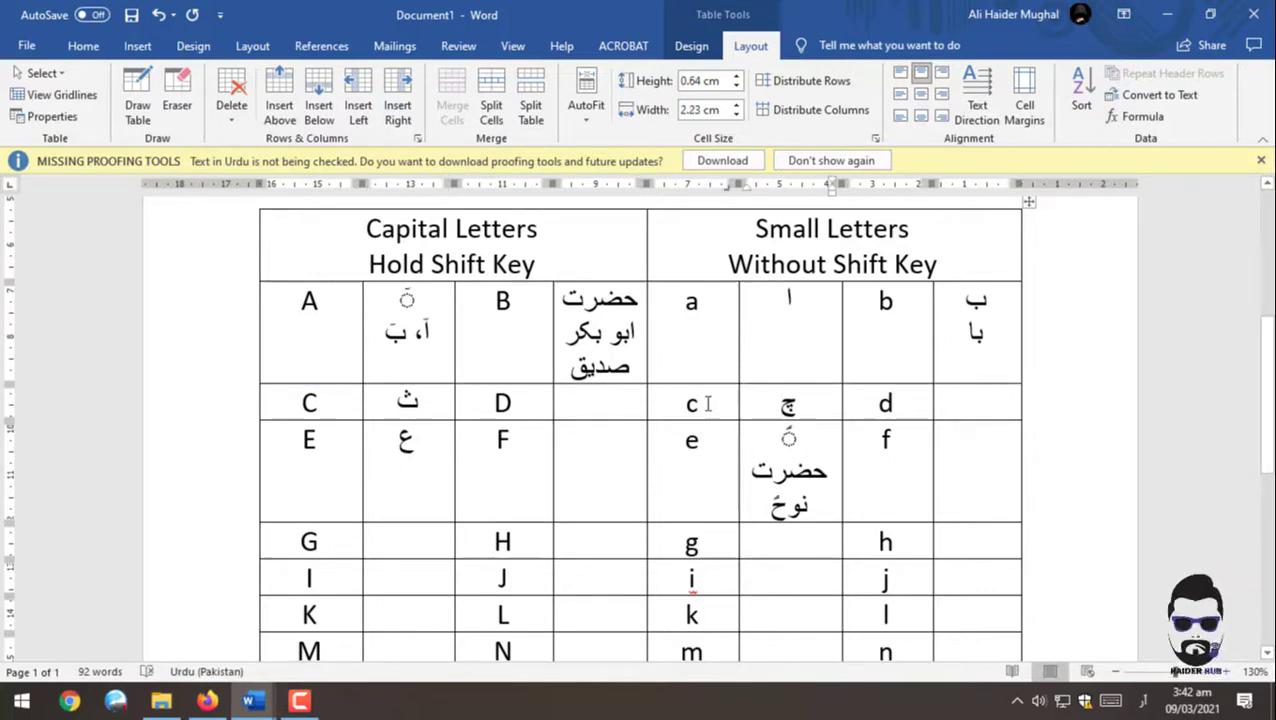
Step: Select the Capital Letters header and its four columns down to row Y
scroll(875, 420, down, 1)
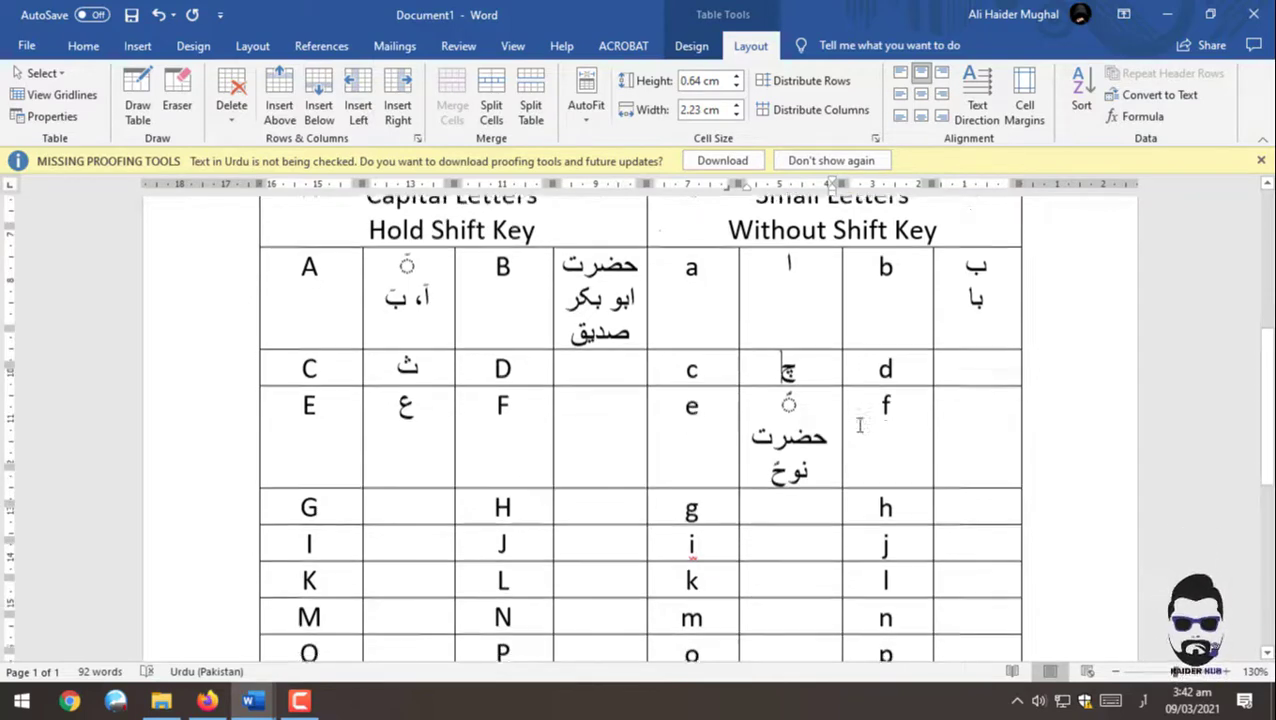
scroll(857, 422, down, 1)
scroll(858, 422, up, 2)
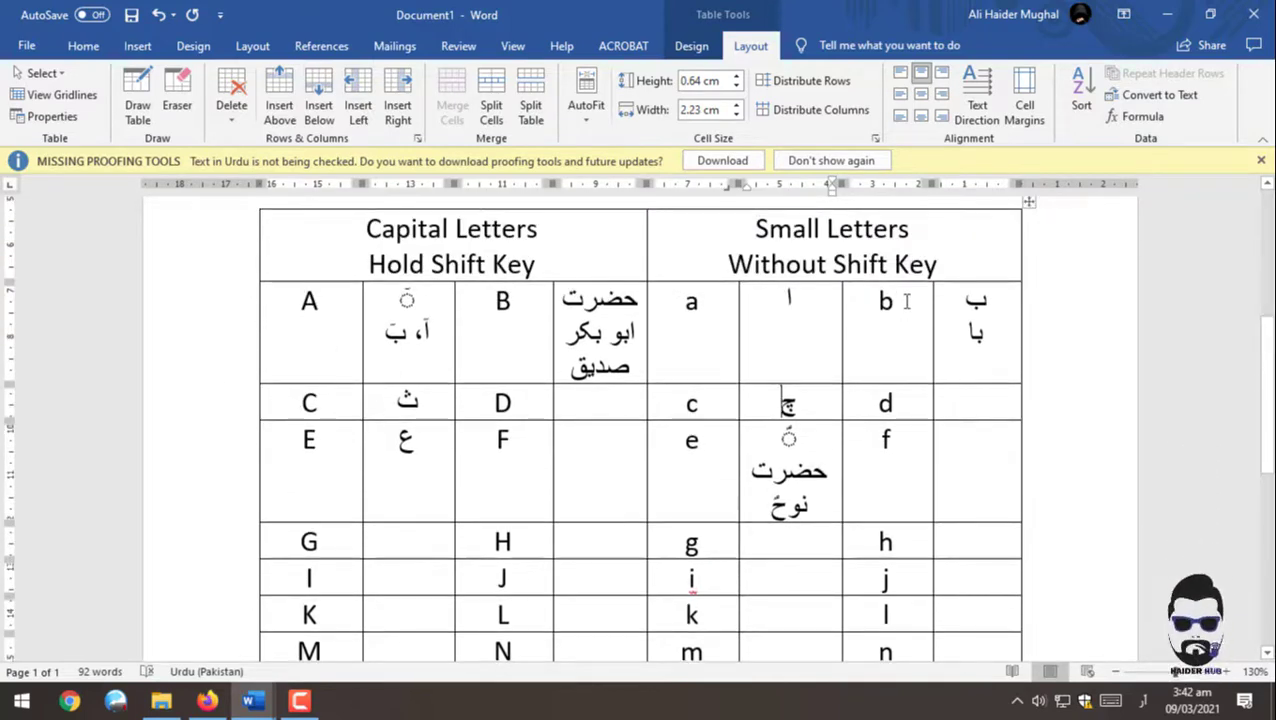
drag(665, 345, 906, 356)
click(740, 264)
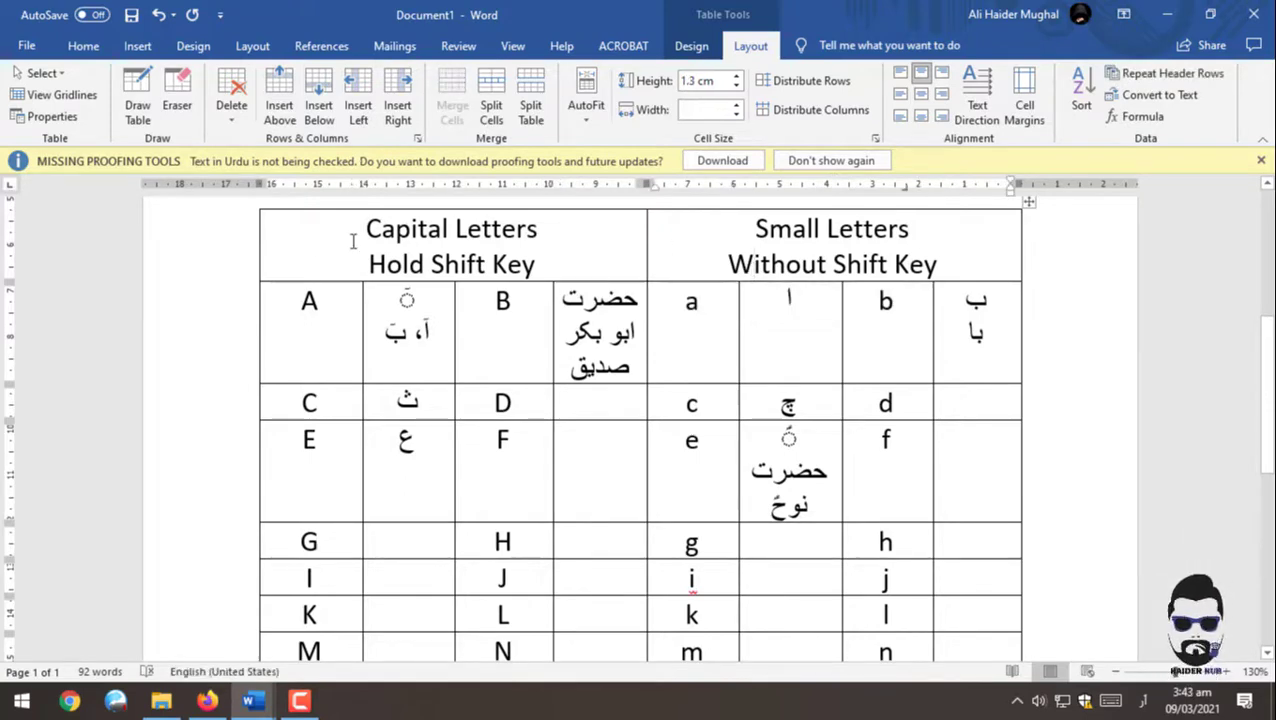
scroll(541, 327, down, 5)
drag(541, 330, 546, 481)
scroll(546, 481, up, 1)
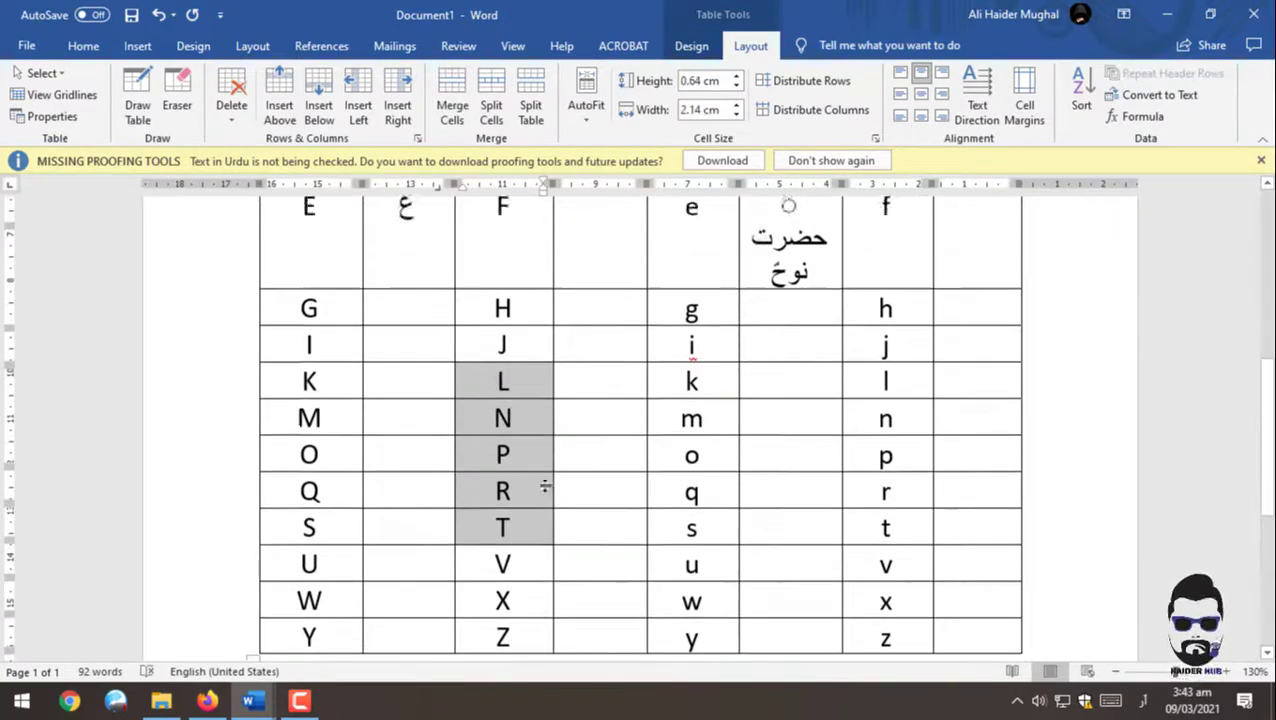
scroll(500, 413, up, 5)
scroll(500, 413, up, 2)
ctrl+scroll(505, 415, down, 6)
ctrl+scroll(505, 415, down, 1)
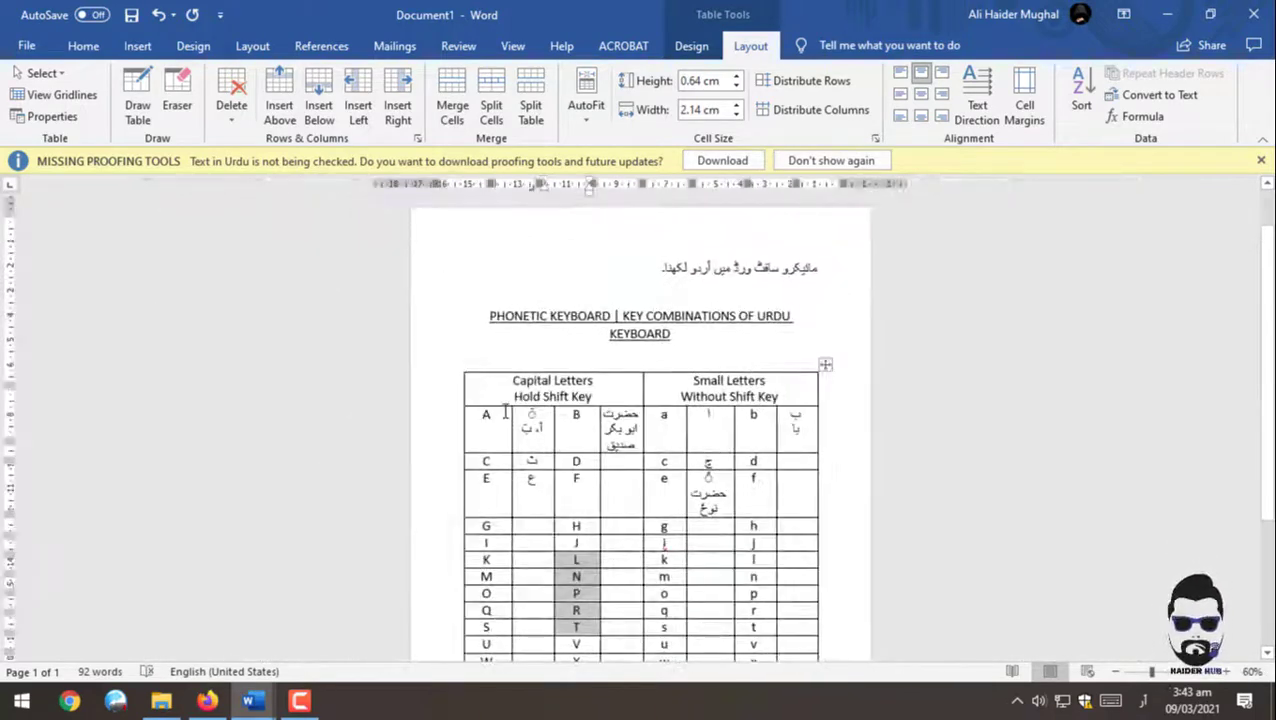
scroll(505, 415, down, 2)
scroll(519, 272, up, 1)
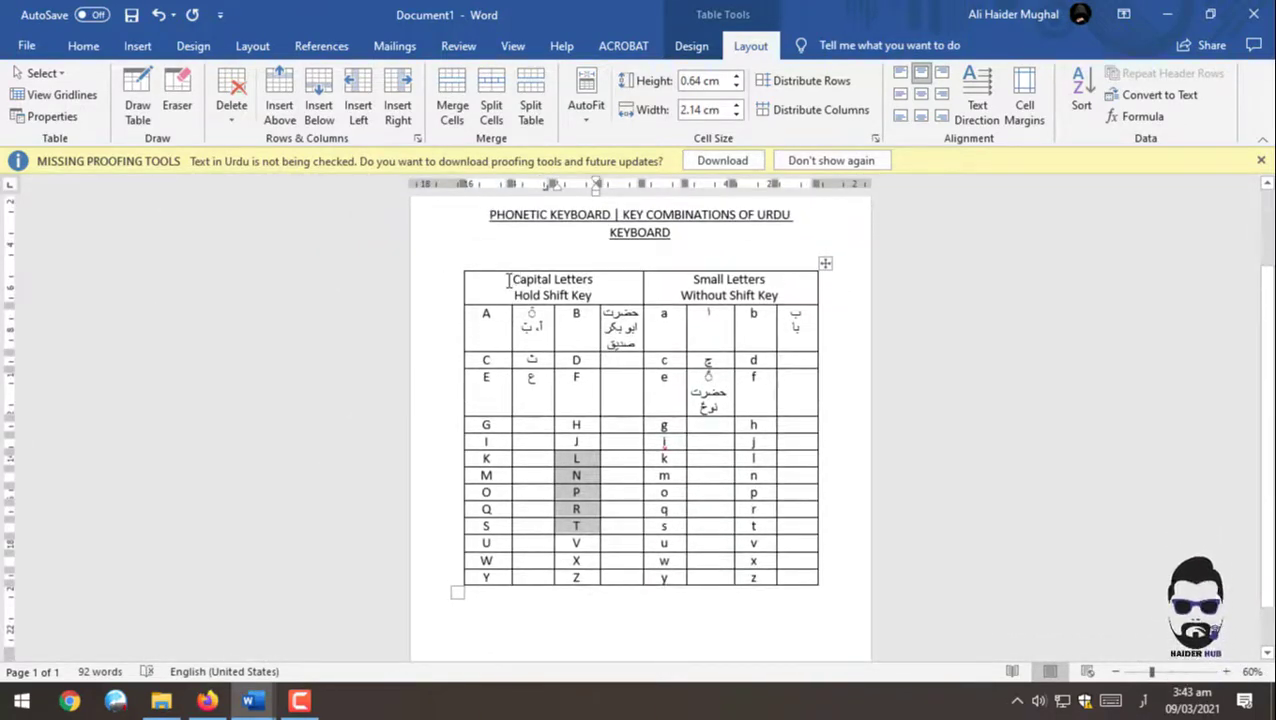
drag(493, 285, 576, 428)
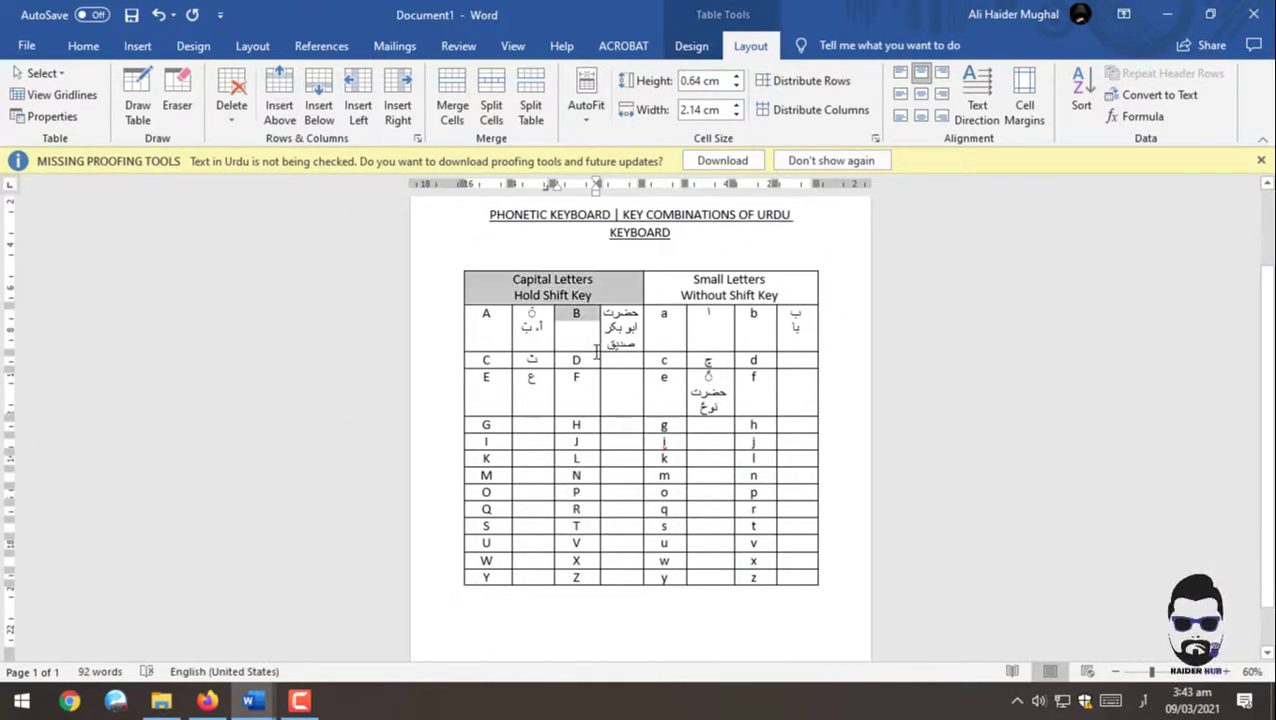
click(495, 303)
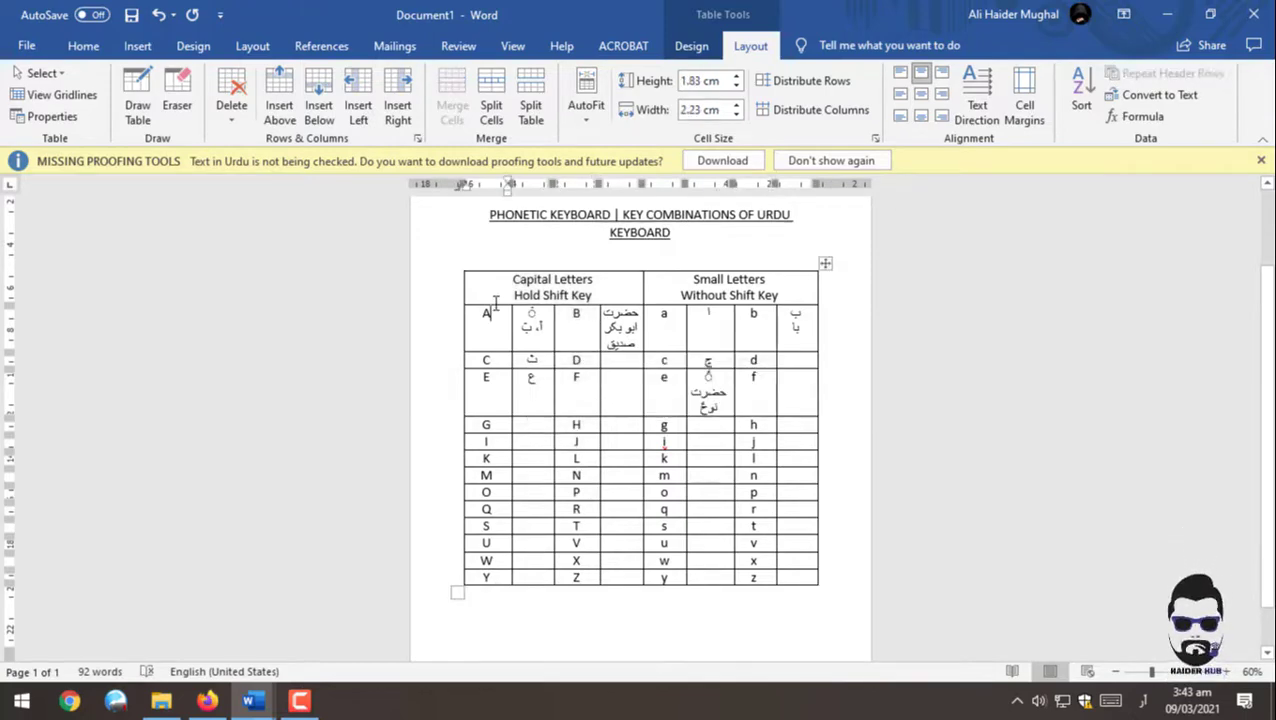
click(821, 264)
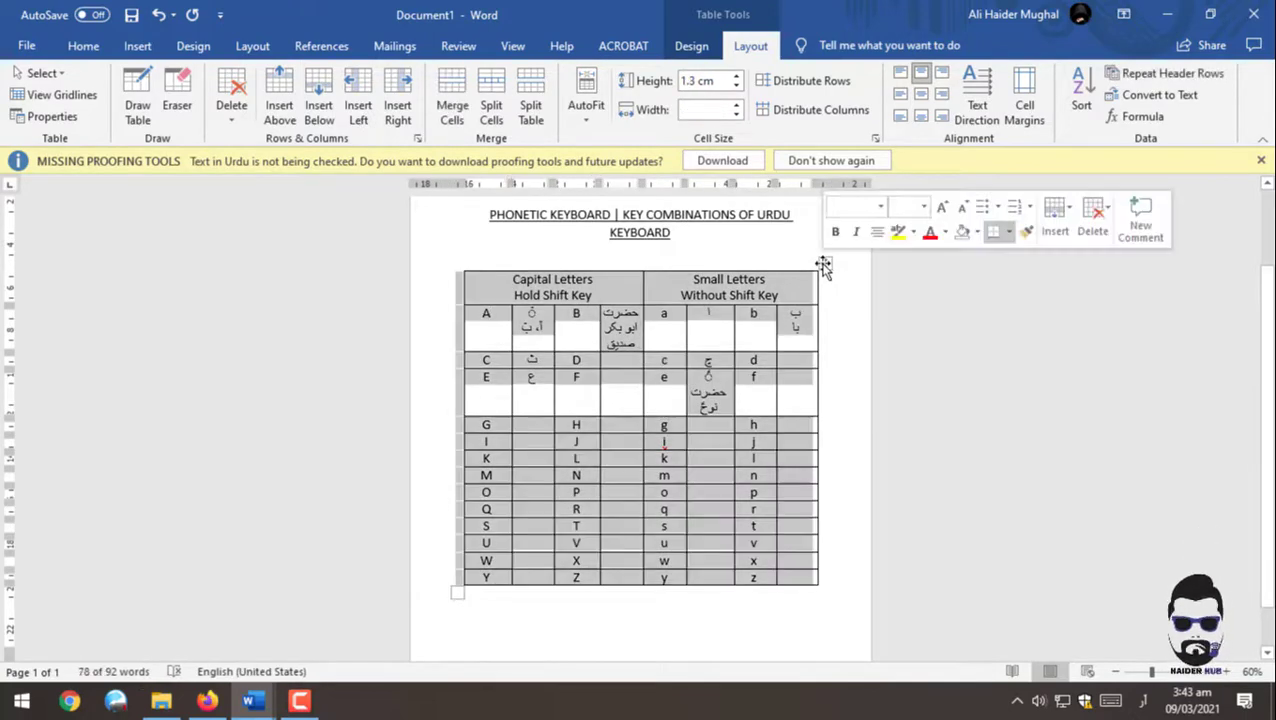
click(625, 318)
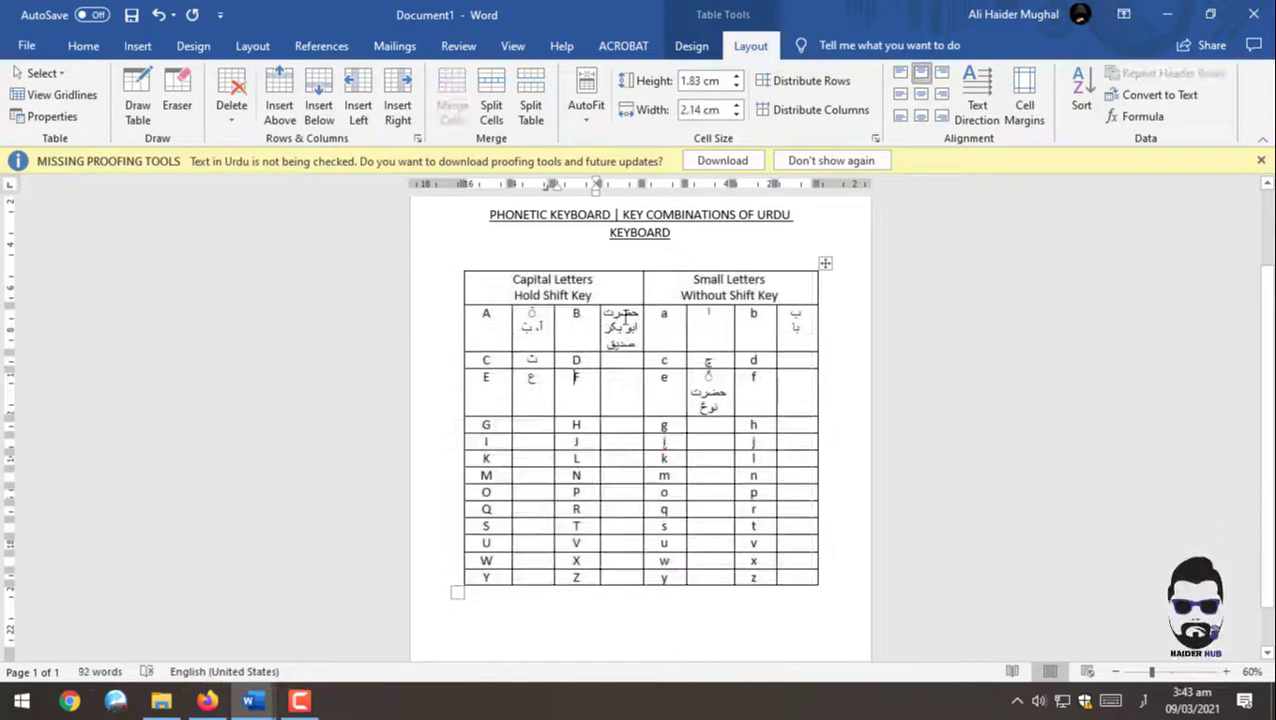
drag(625, 325, 466, 580)
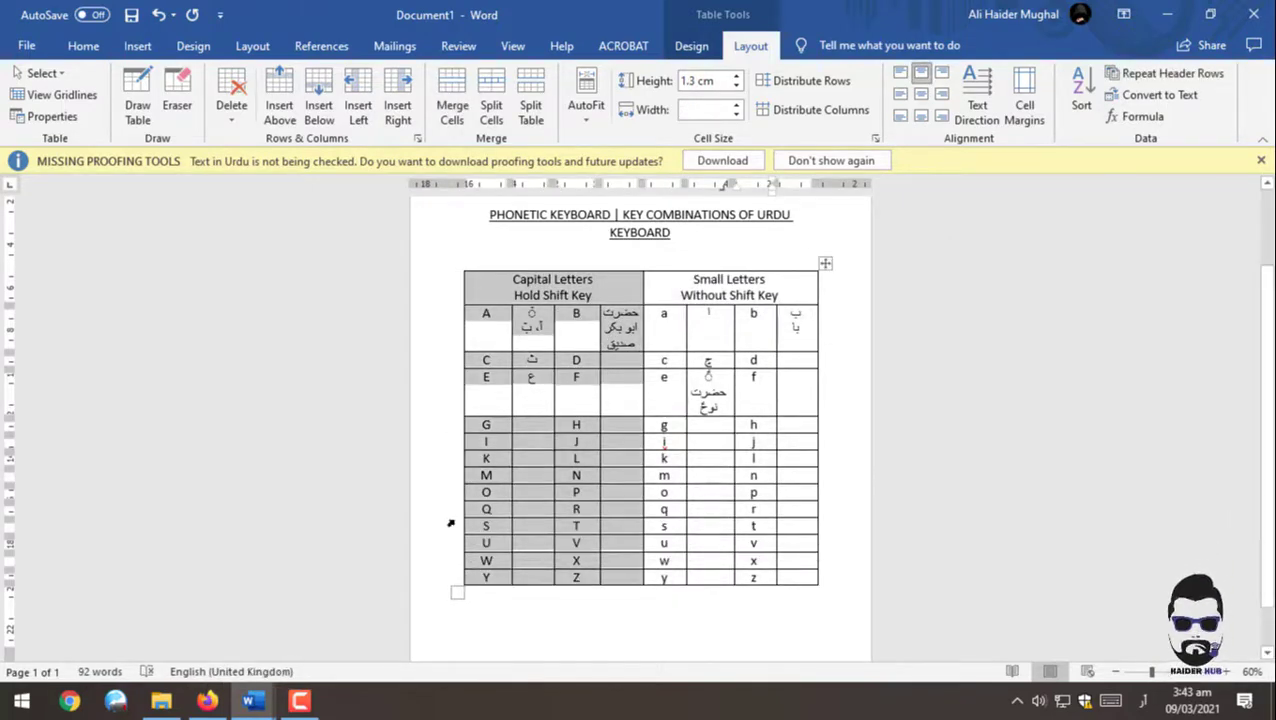
click(83, 46)
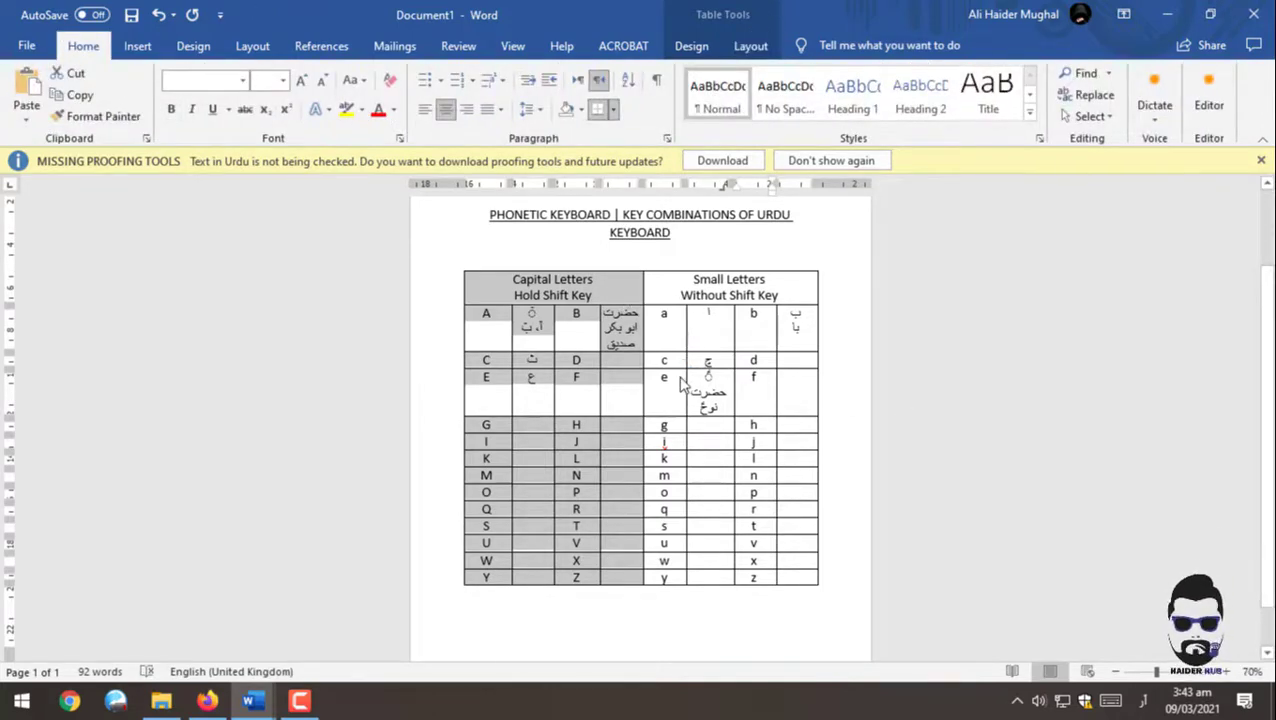
ctrl+scroll(680, 383, up, 2)
ctrl+scroll(680, 383, up, 2)
ctrl+scroll(680, 383, up, 2)
Step: Shade the Capital Letters columns 'White, Background 1, Darker 25%' and make them bold
ctrl+scroll(676, 387, down, 7)
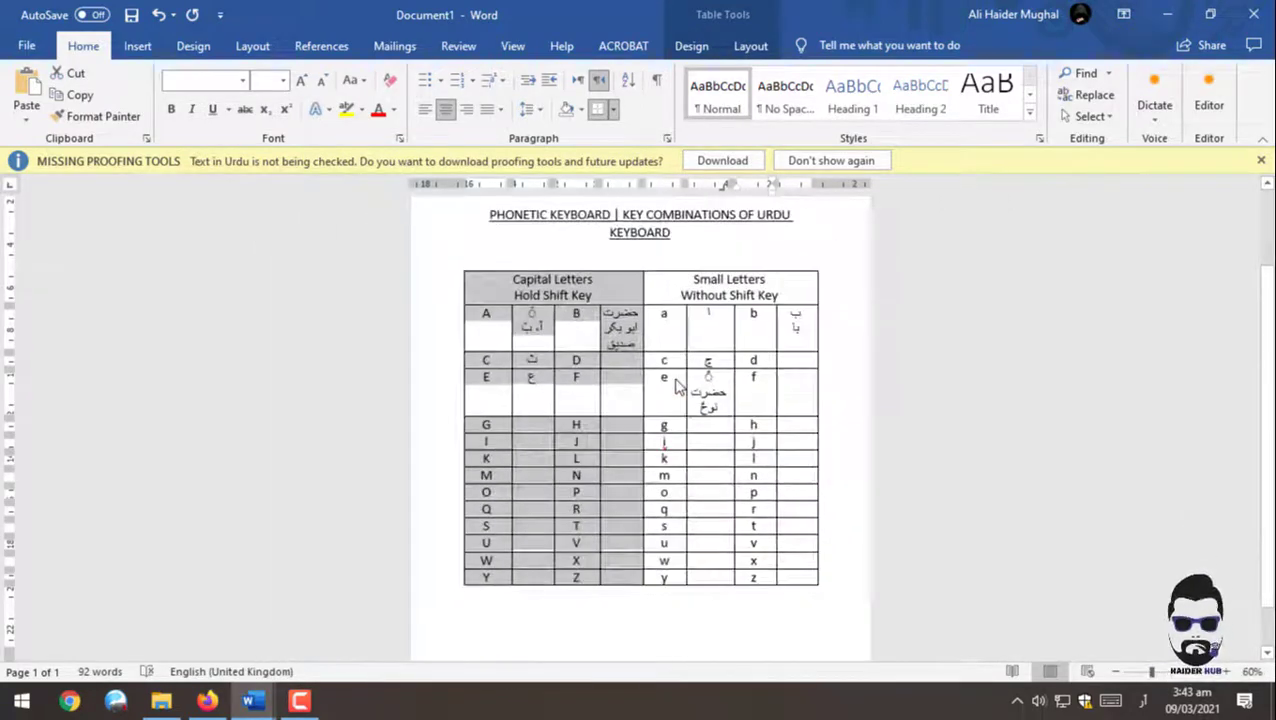
click(393, 112)
click(394, 113)
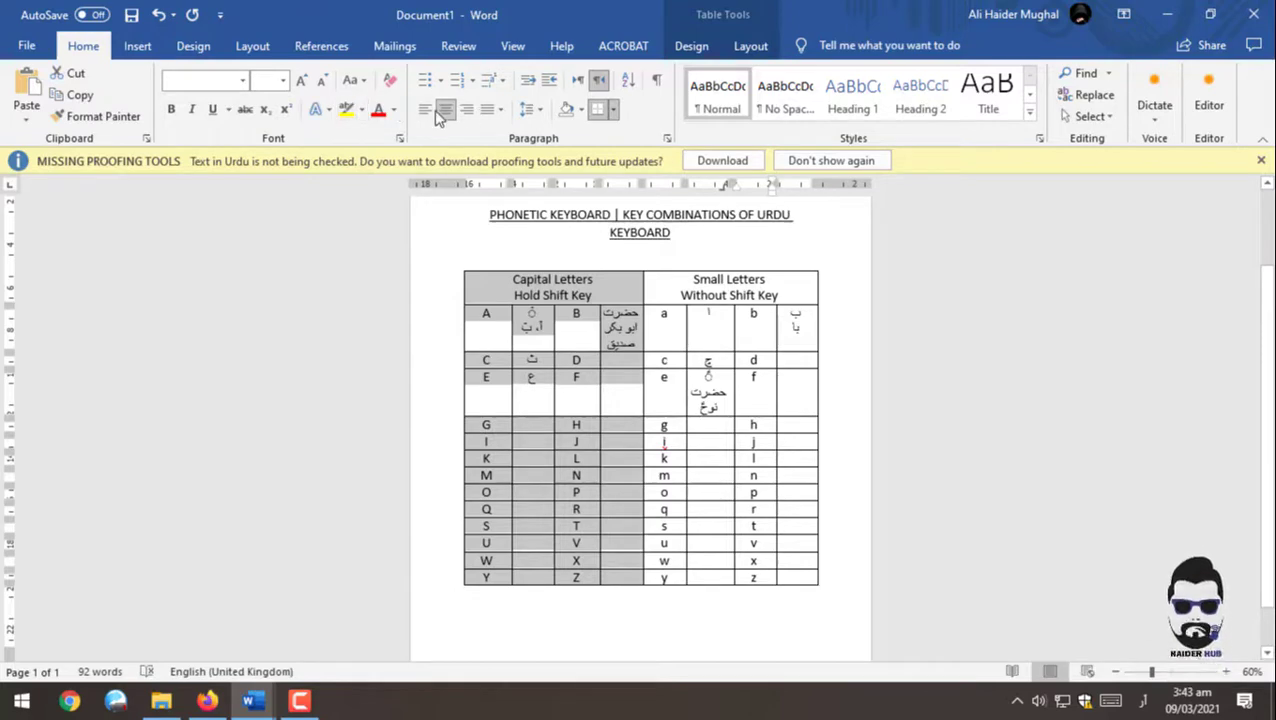
click(577, 117)
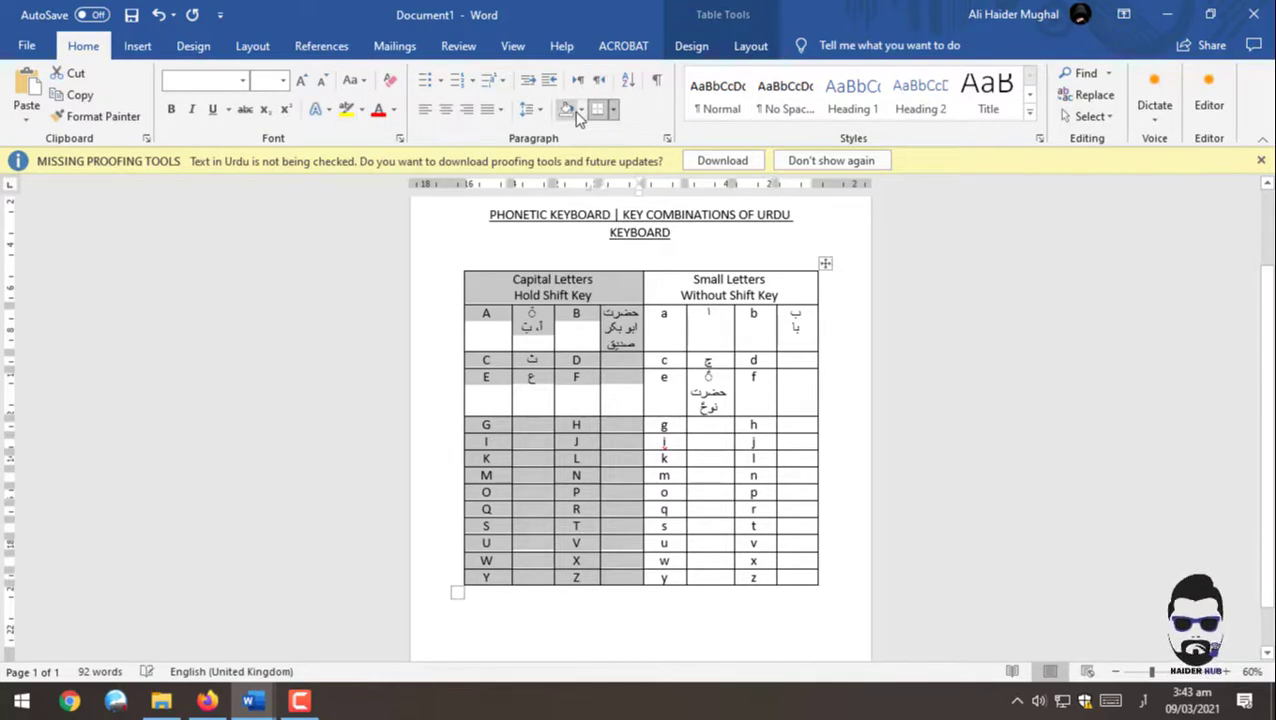
click(582, 112)
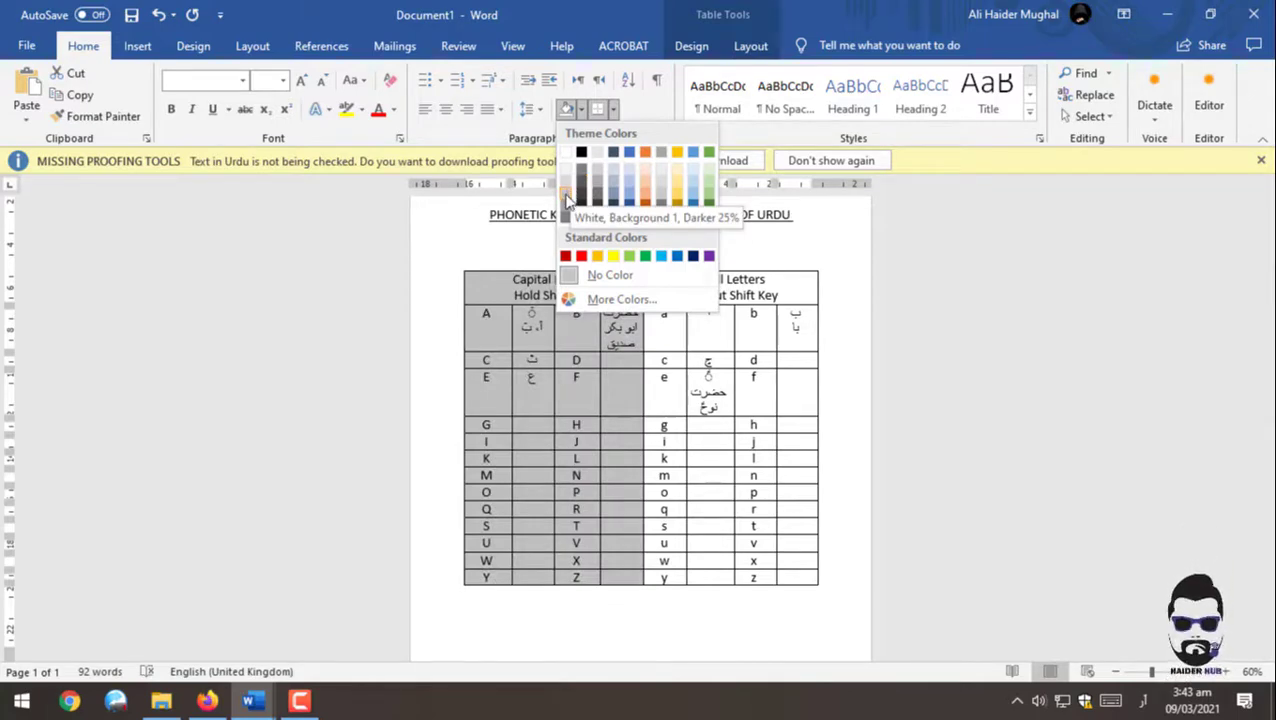
click(571, 193)
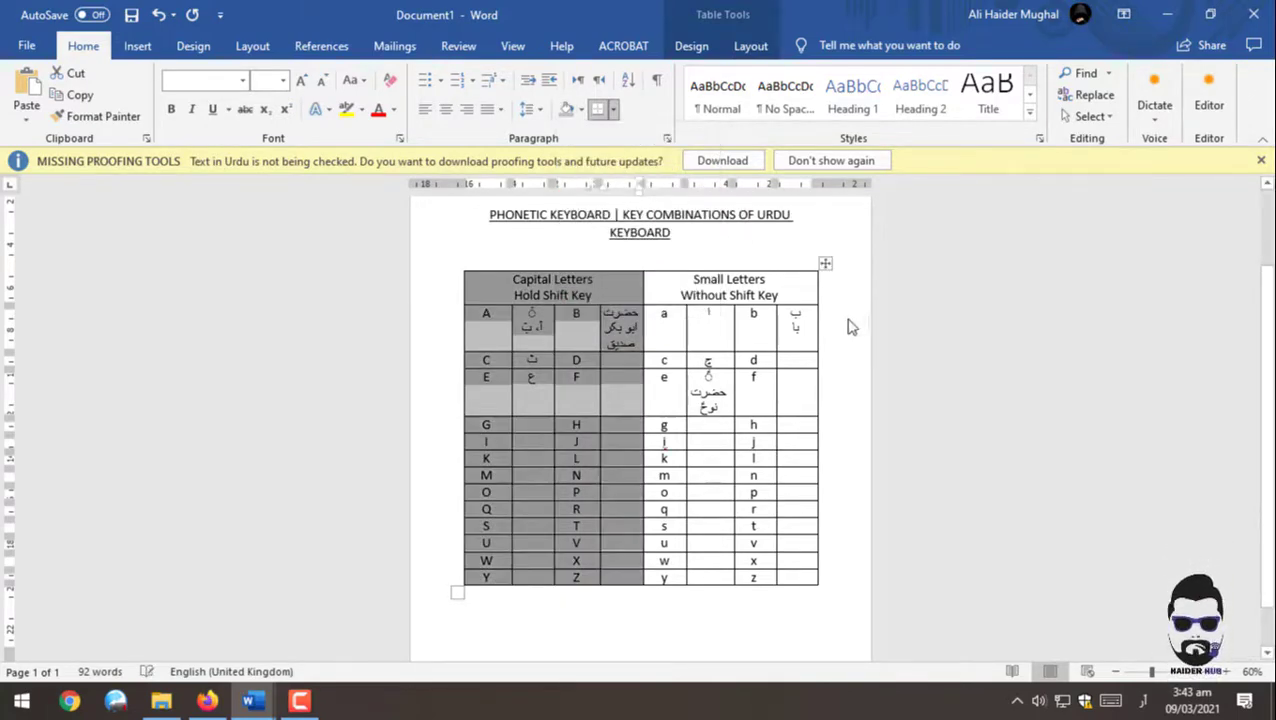
key(ctrl+b)
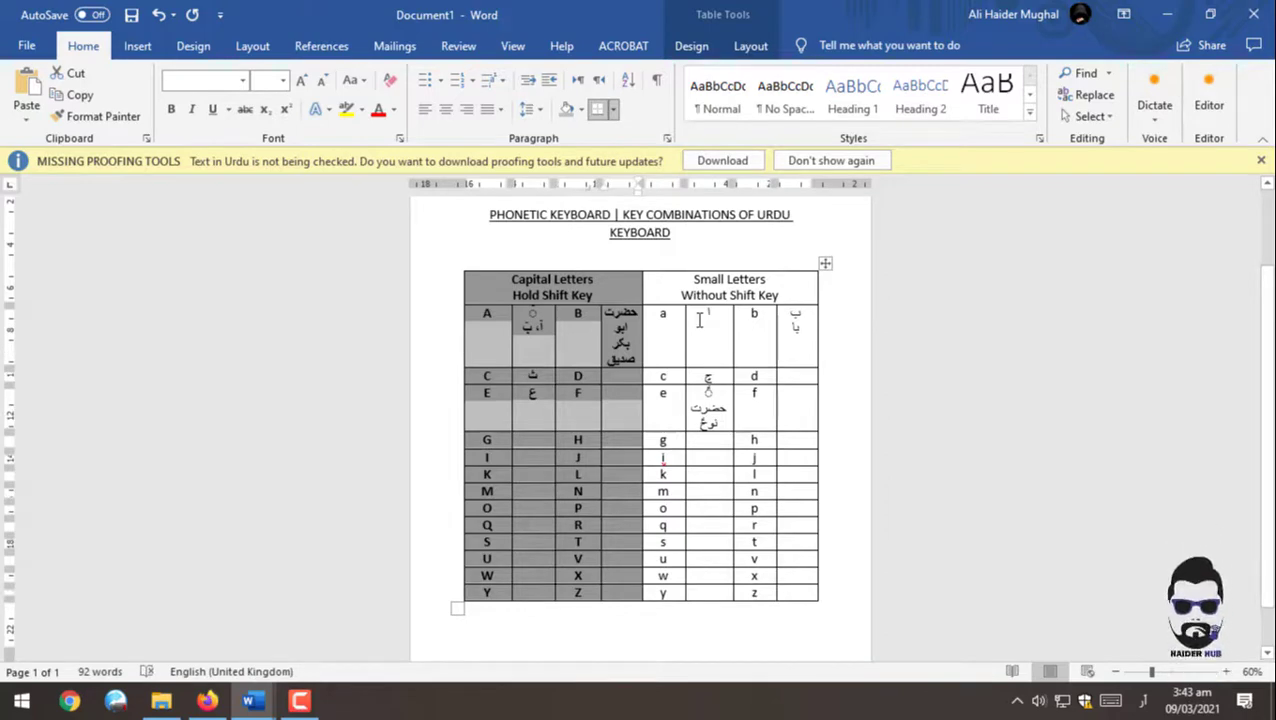
Step: Select the Small Letters half of the table
click(700, 318)
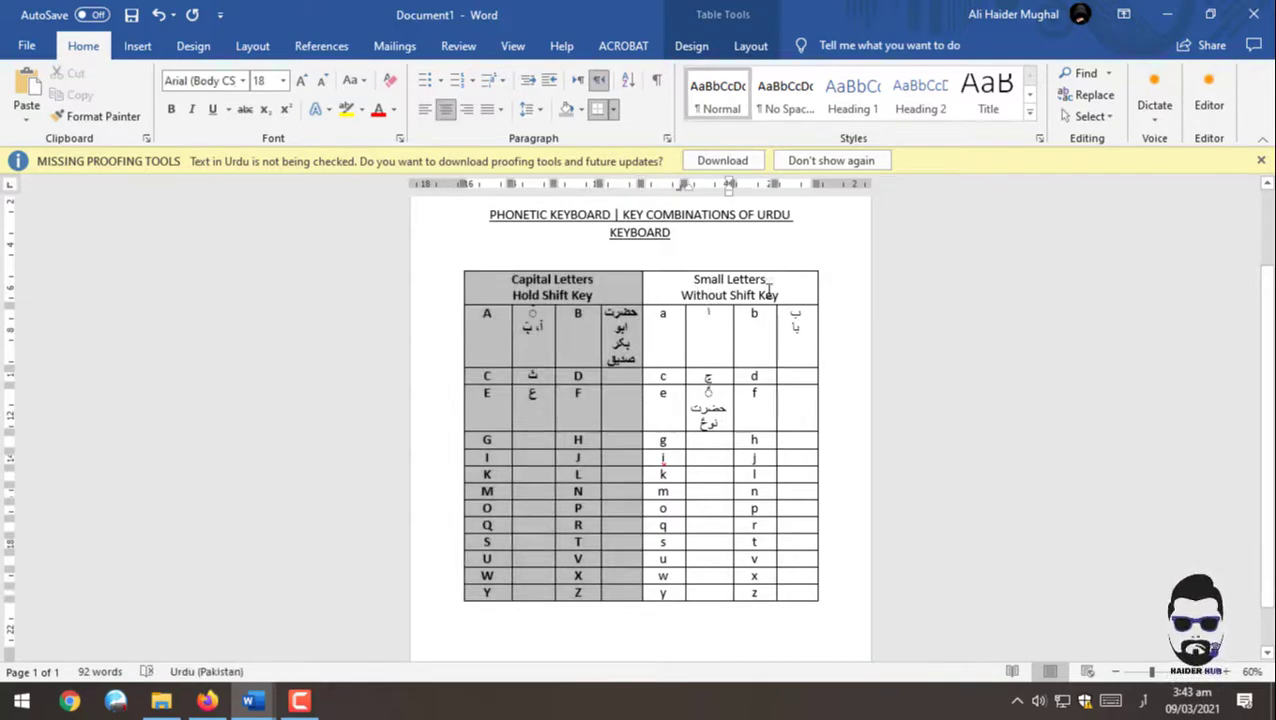
mouse_move(768, 287)
mouse_down()
mouse_move(800, 290)
mouse_move(661, 592)
mouse_up()
click(800, 286)
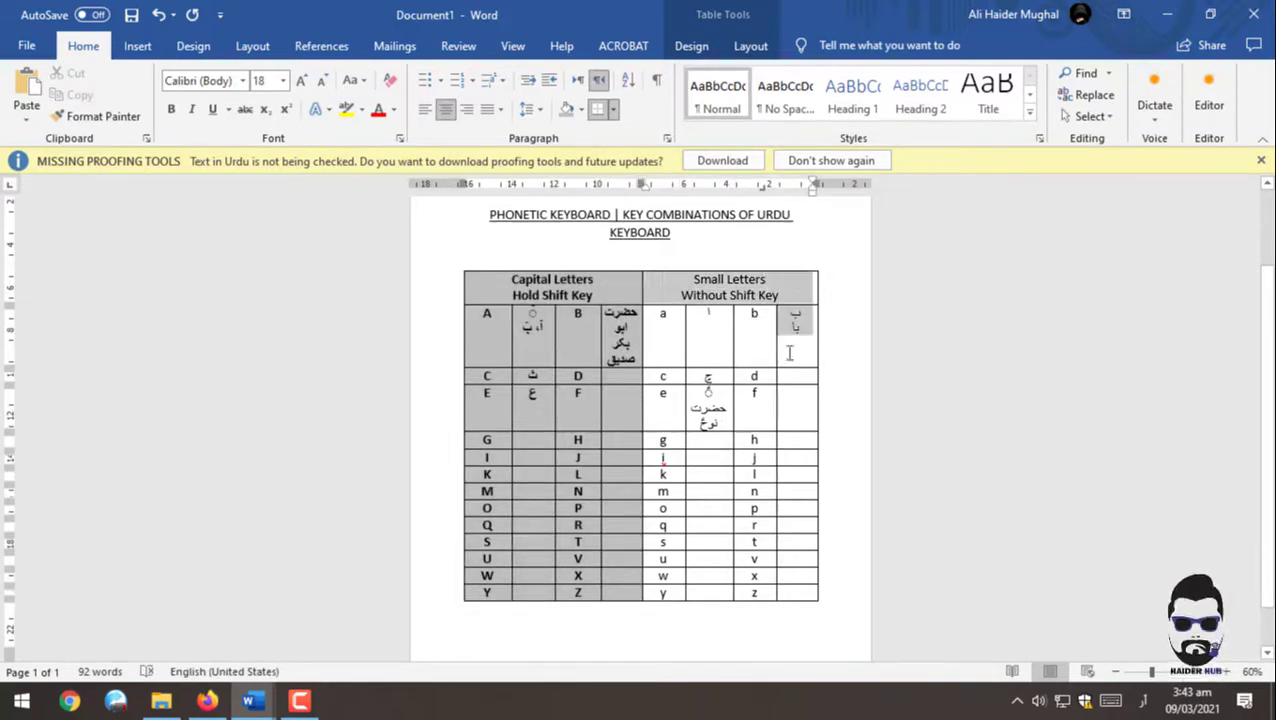
click(661, 595)
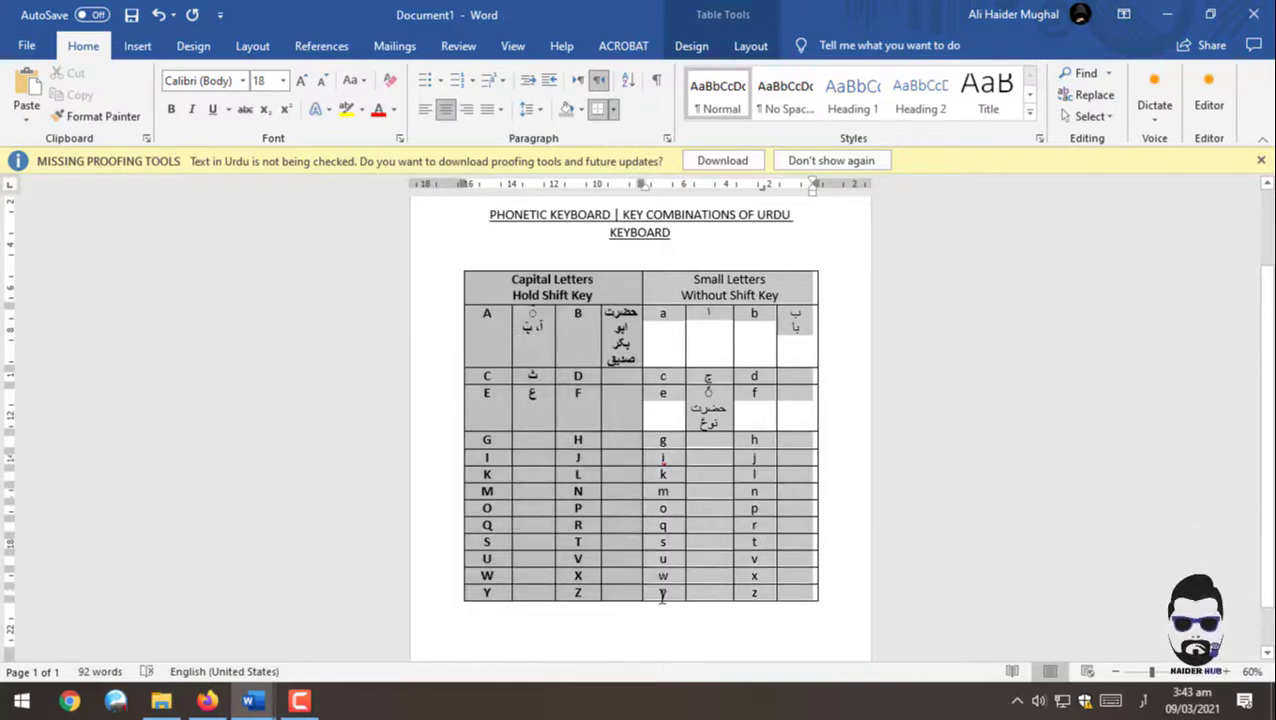
key(ctrl+a)
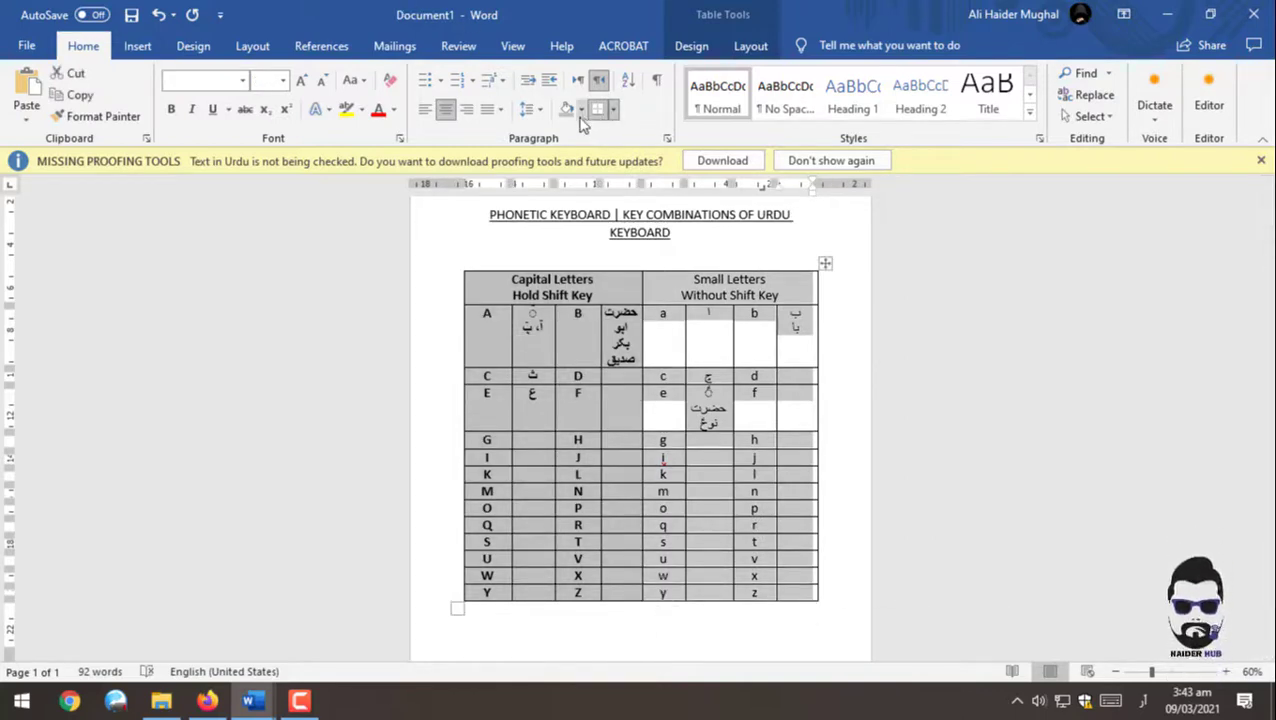
click(582, 110)
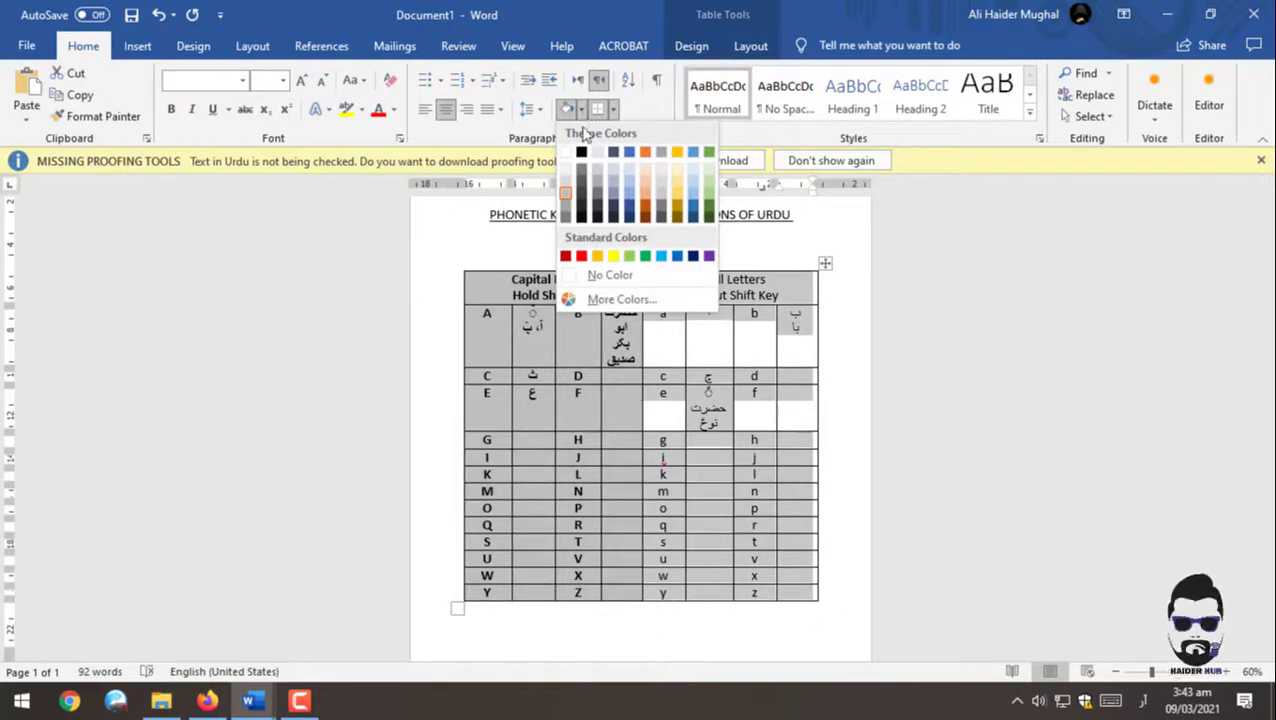
Step: Give the Small Letters columns dark grey shading and white text, then zoom in
click(597, 192)
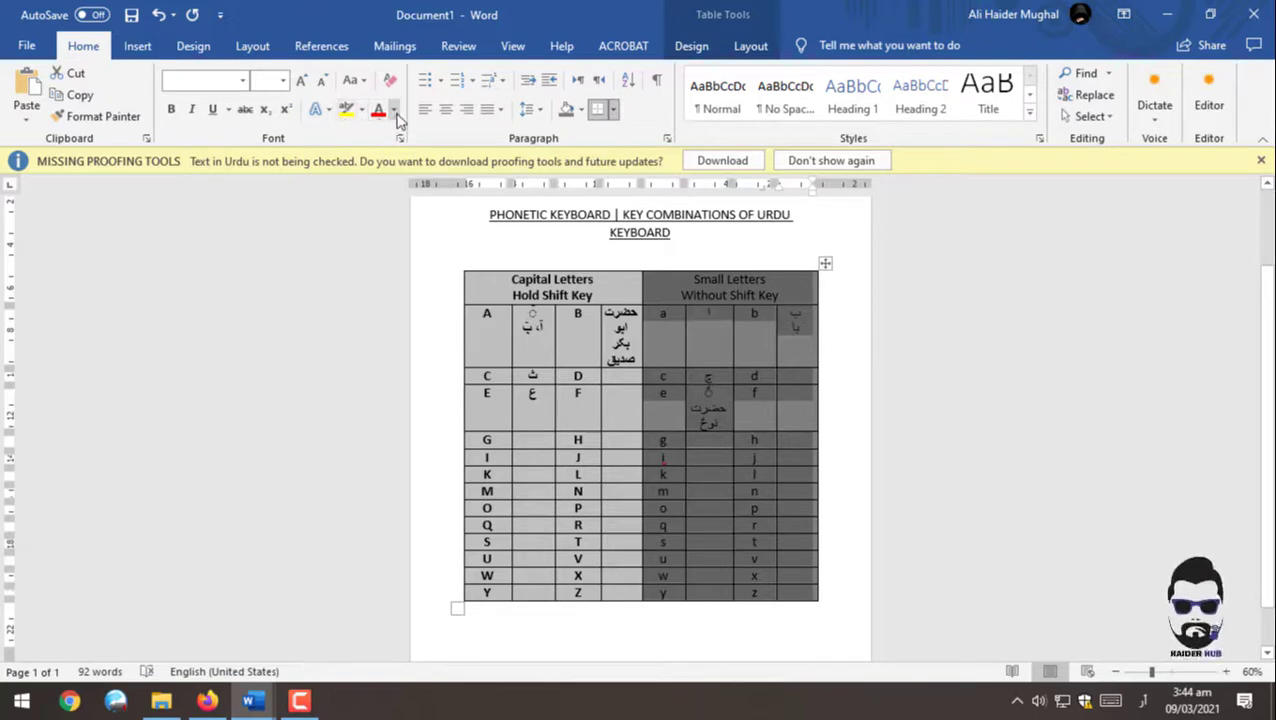
click(395, 111)
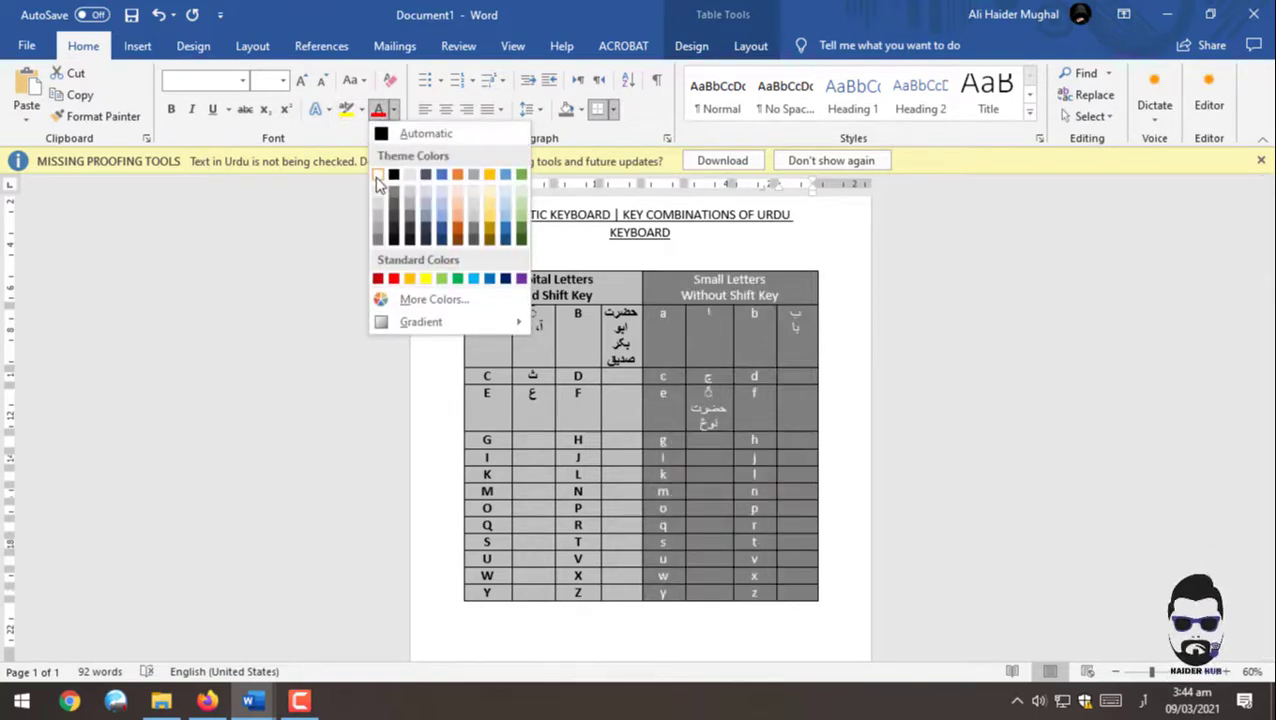
click(409, 175)
click(877, 420)
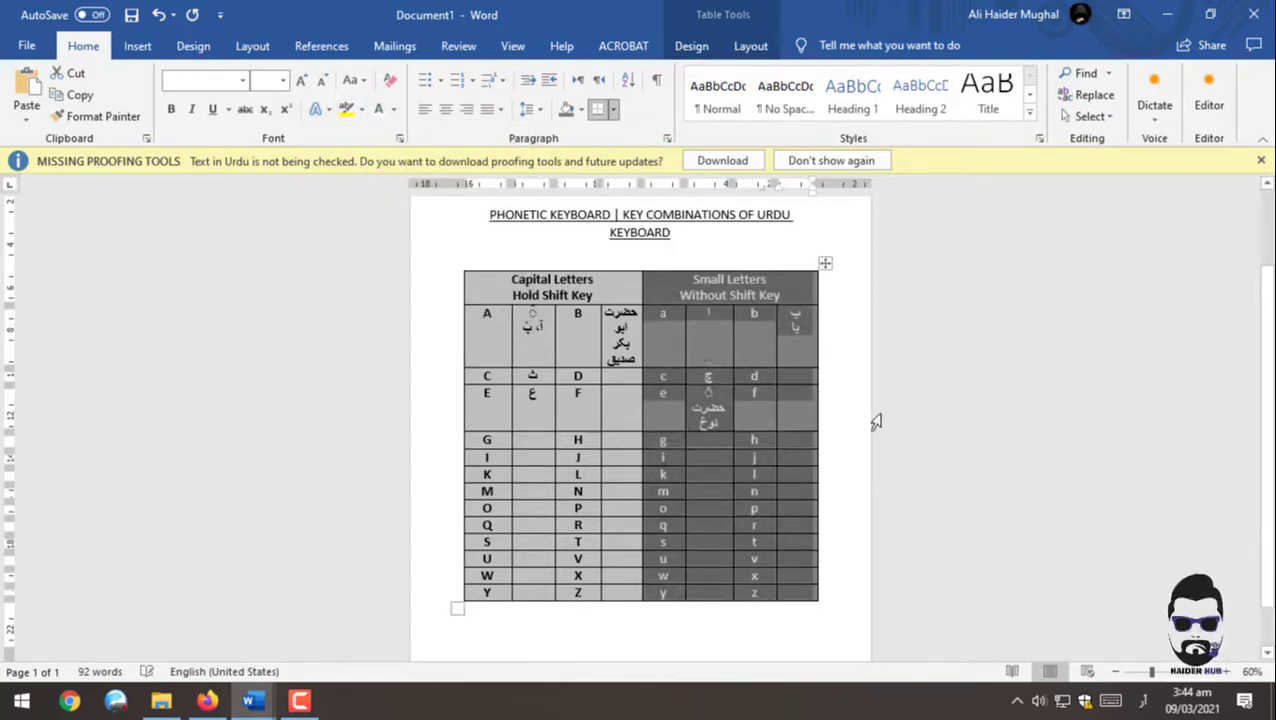
click(703, 318)
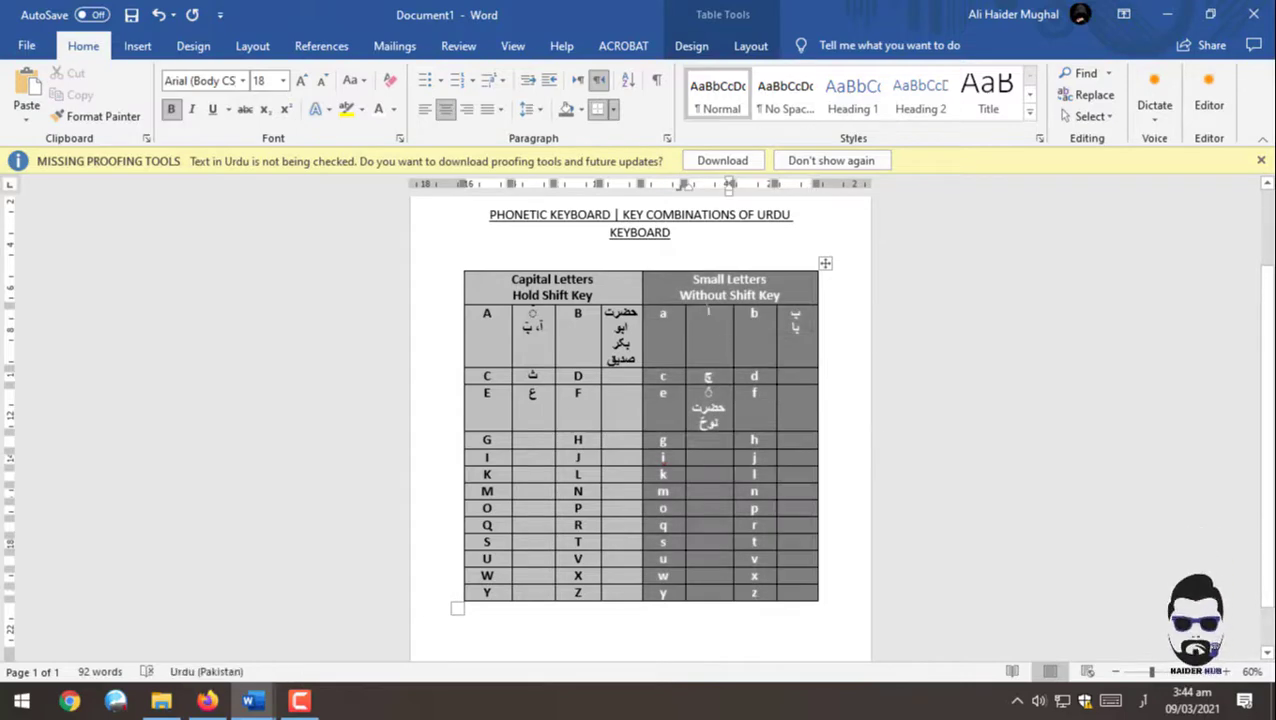
click(1228, 672)
Step: Zoom in on the table and enter ڈ beside D and د beside d
click(1228, 672)
click(1228, 672)
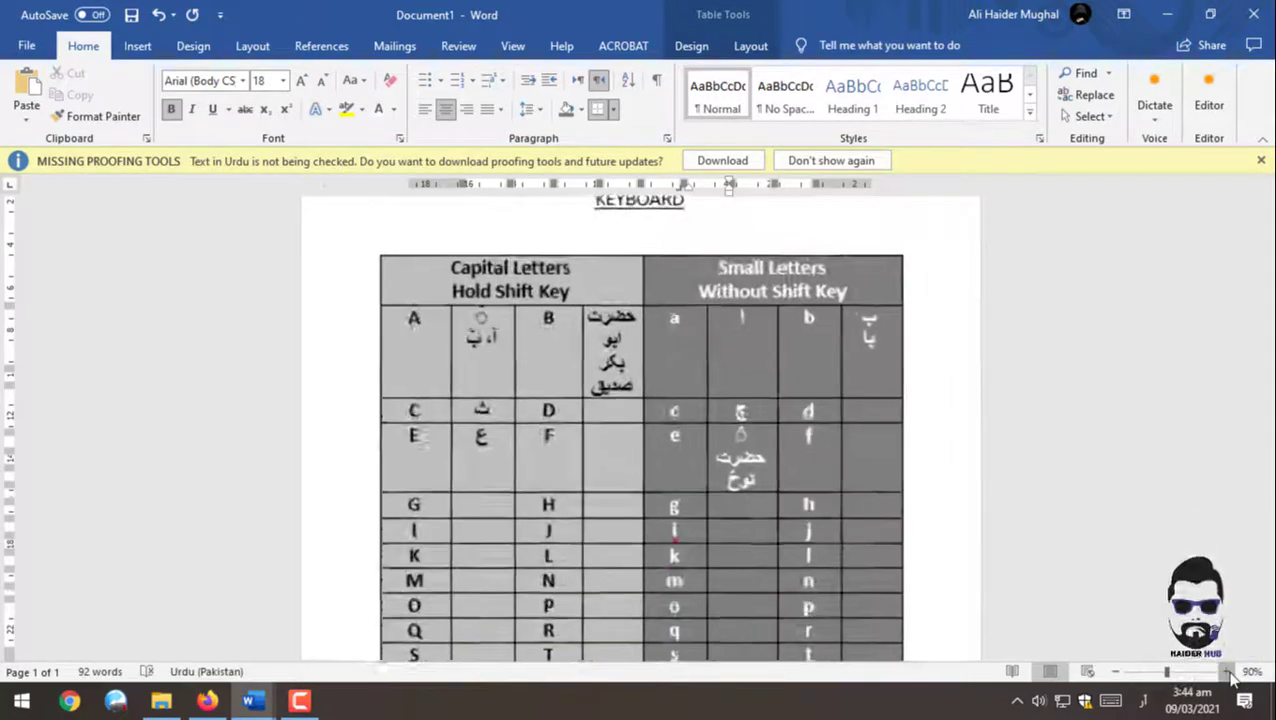
click(1228, 672)
click(1228, 672)
click(1228, 672)
scroll(742, 432, down, 1)
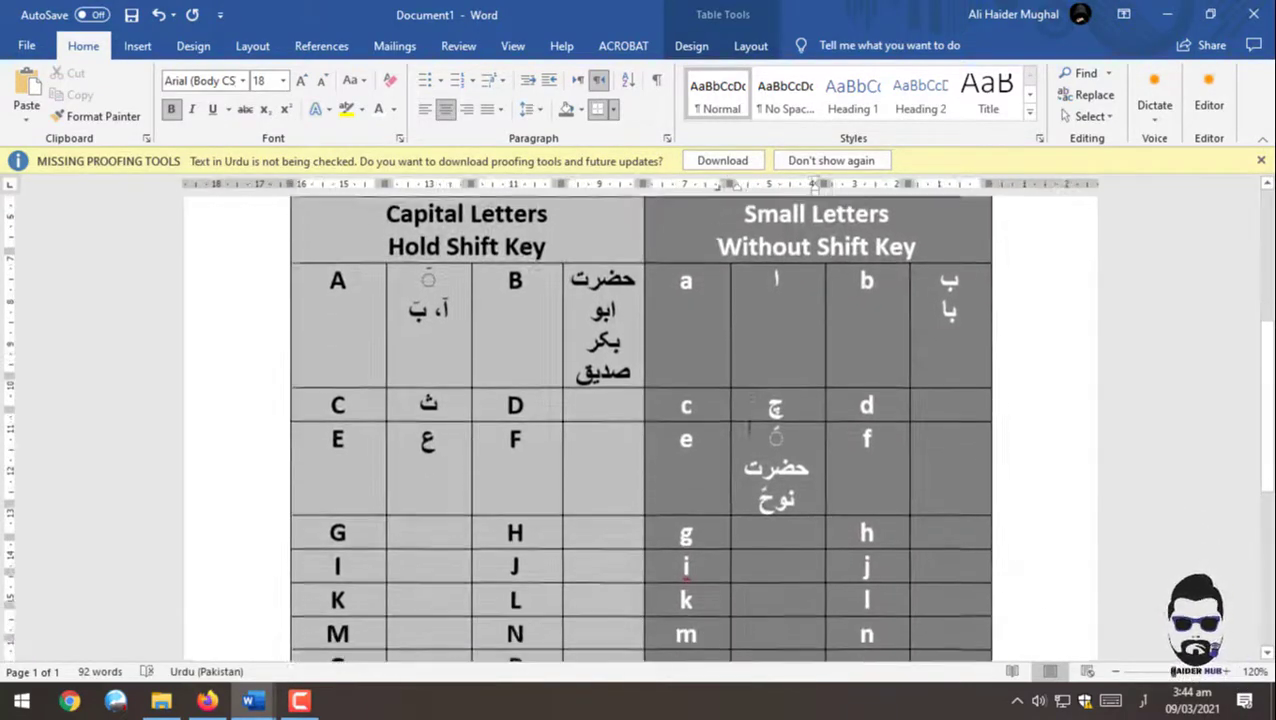
scroll(742, 432, up, 3)
scroll(742, 432, down, 1)
scroll(742, 432, down, 2)
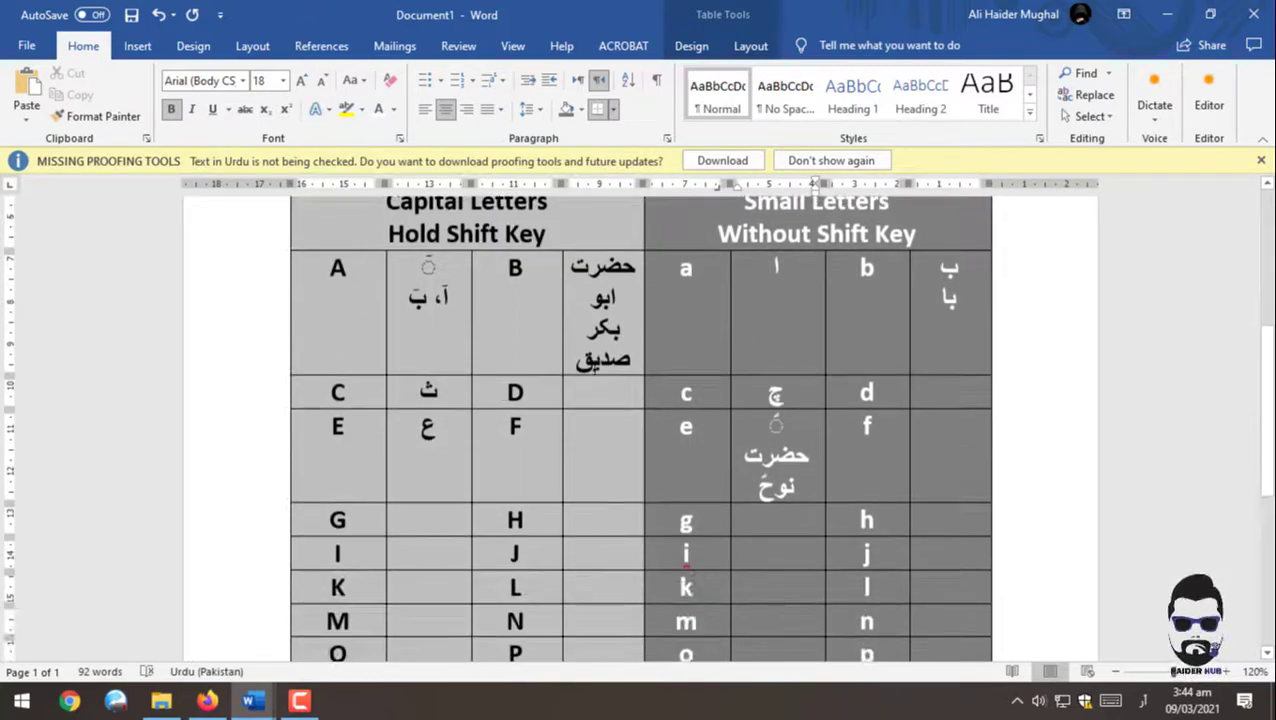
click(606, 384)
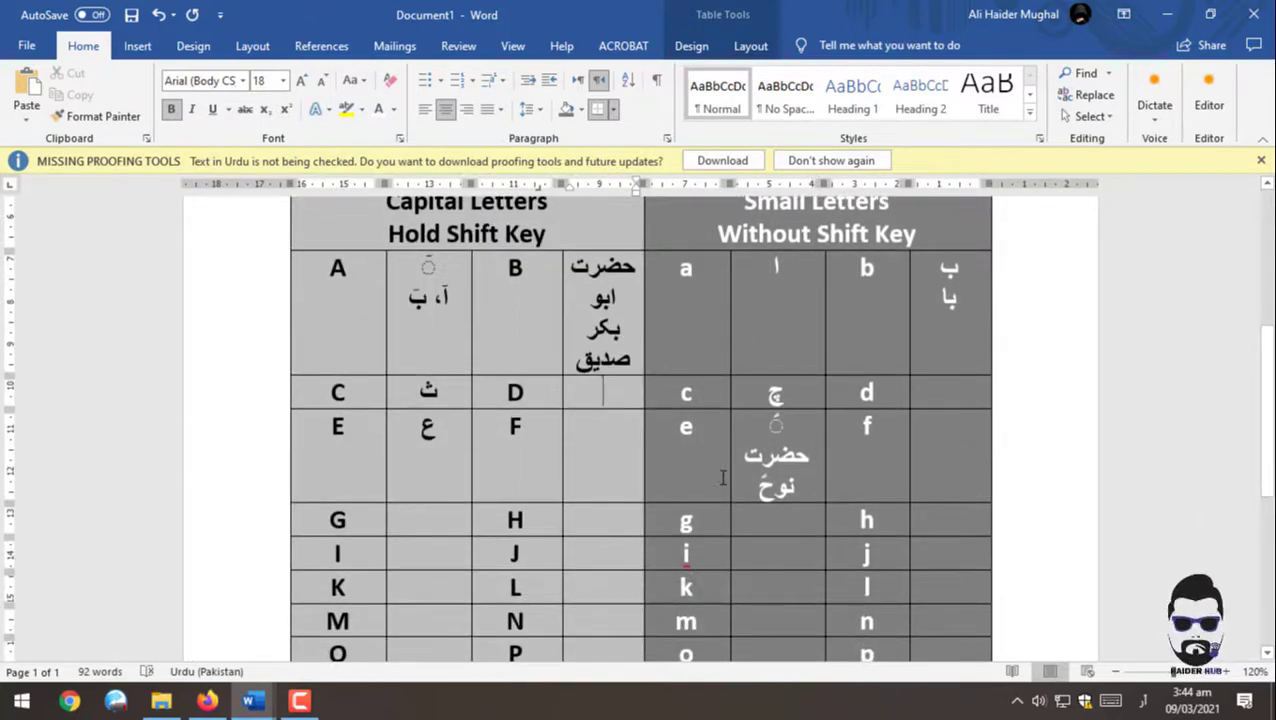
text(ڈ)
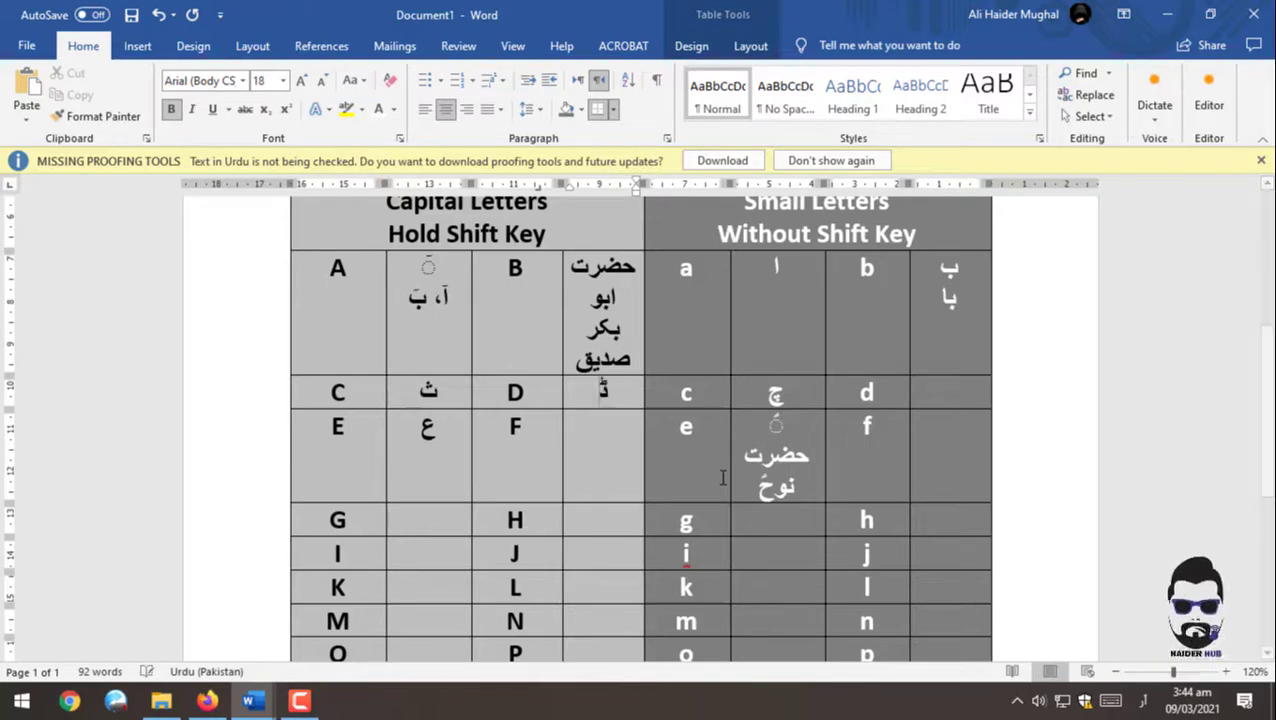
click(946, 392)
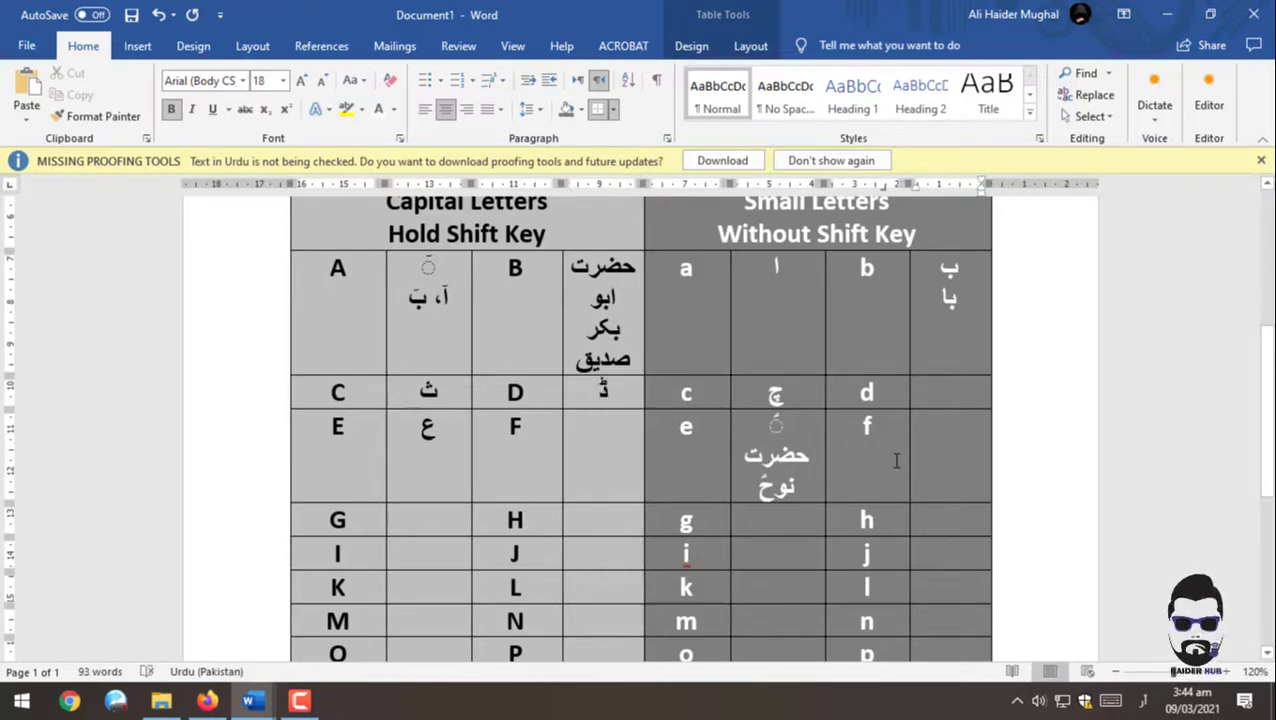
text(د)
Step: Enter ف beside F, then correct the f cell until it shows ف
click(612, 446)
text(ف)
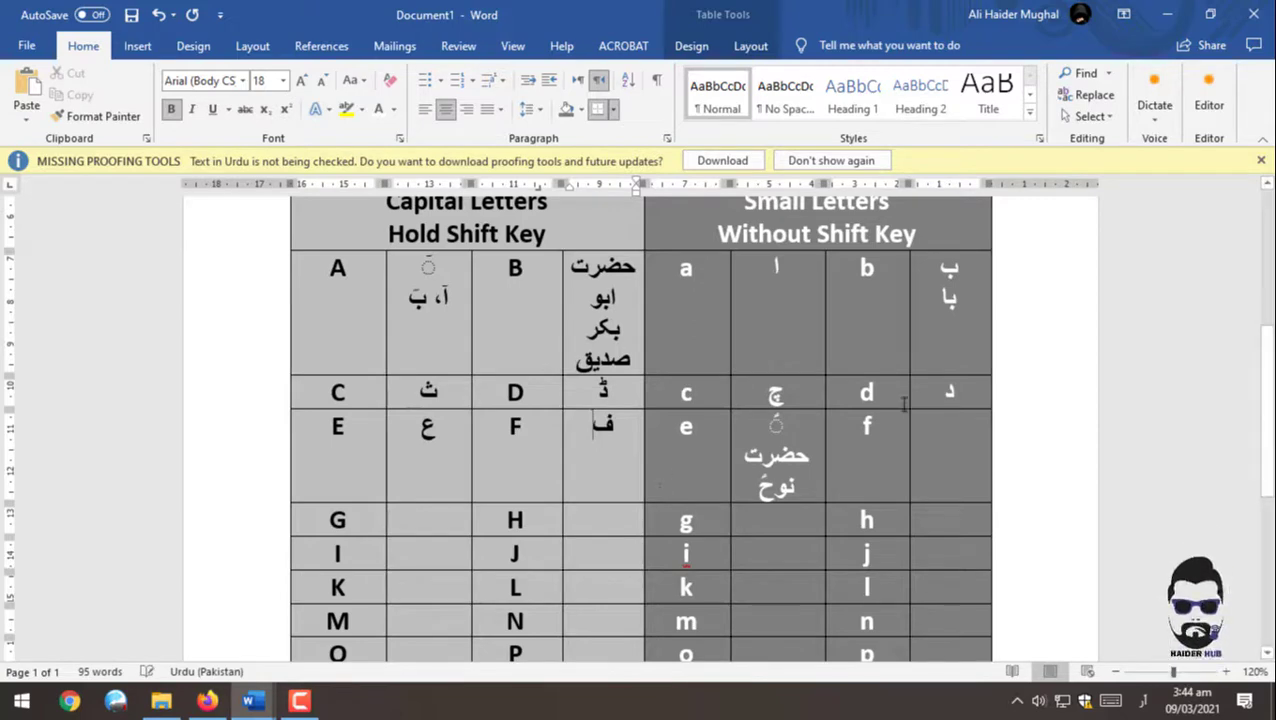
click(946, 436)
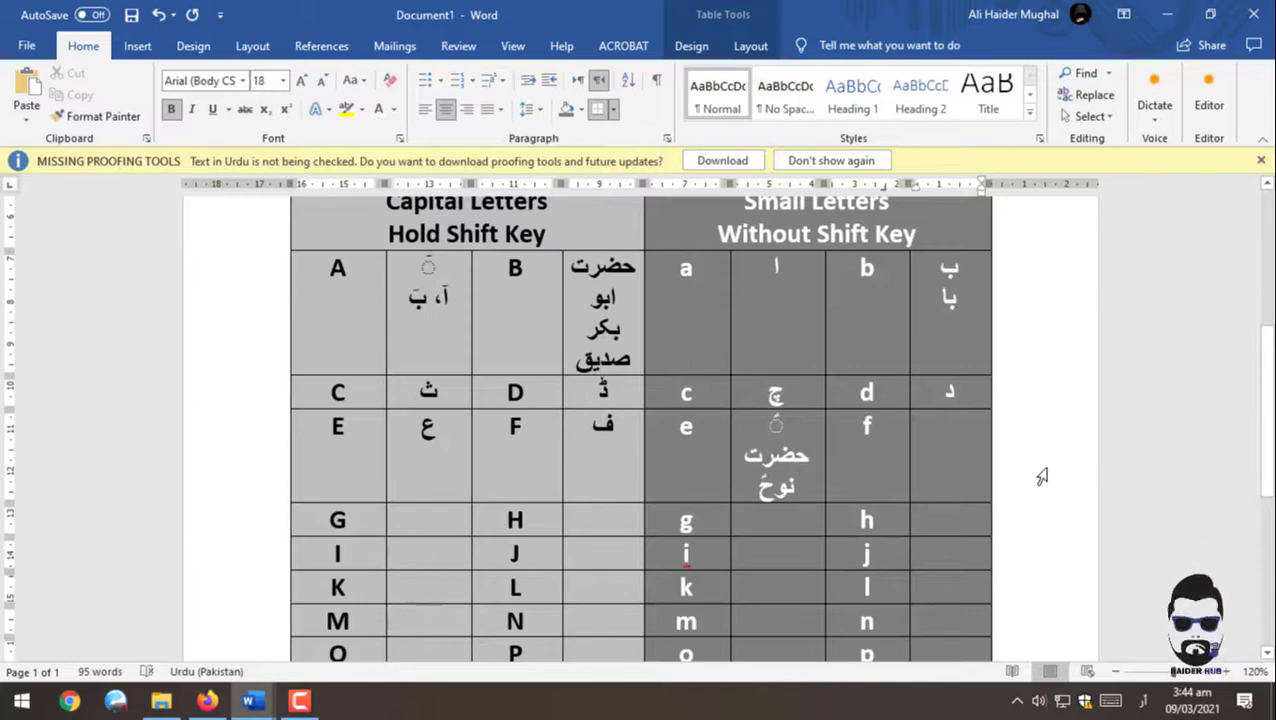
text(لِ)
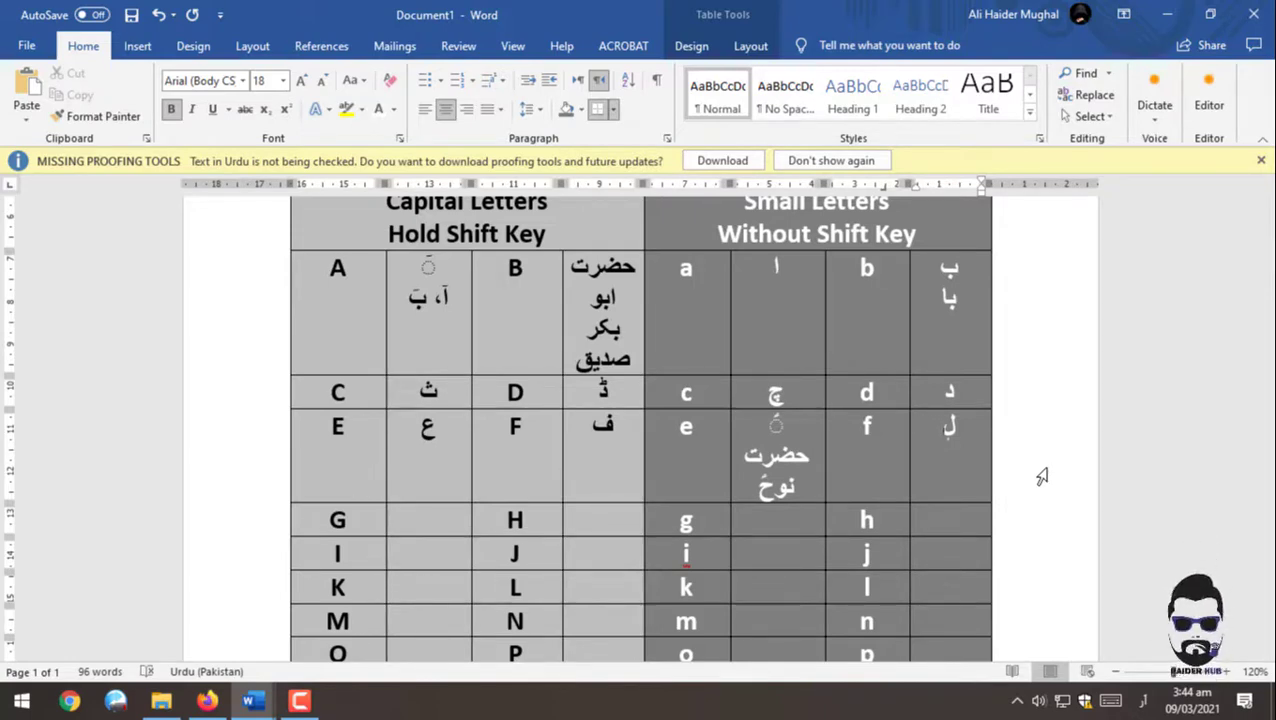
key(BackSpace)
key(BackSpace)
text(ف)
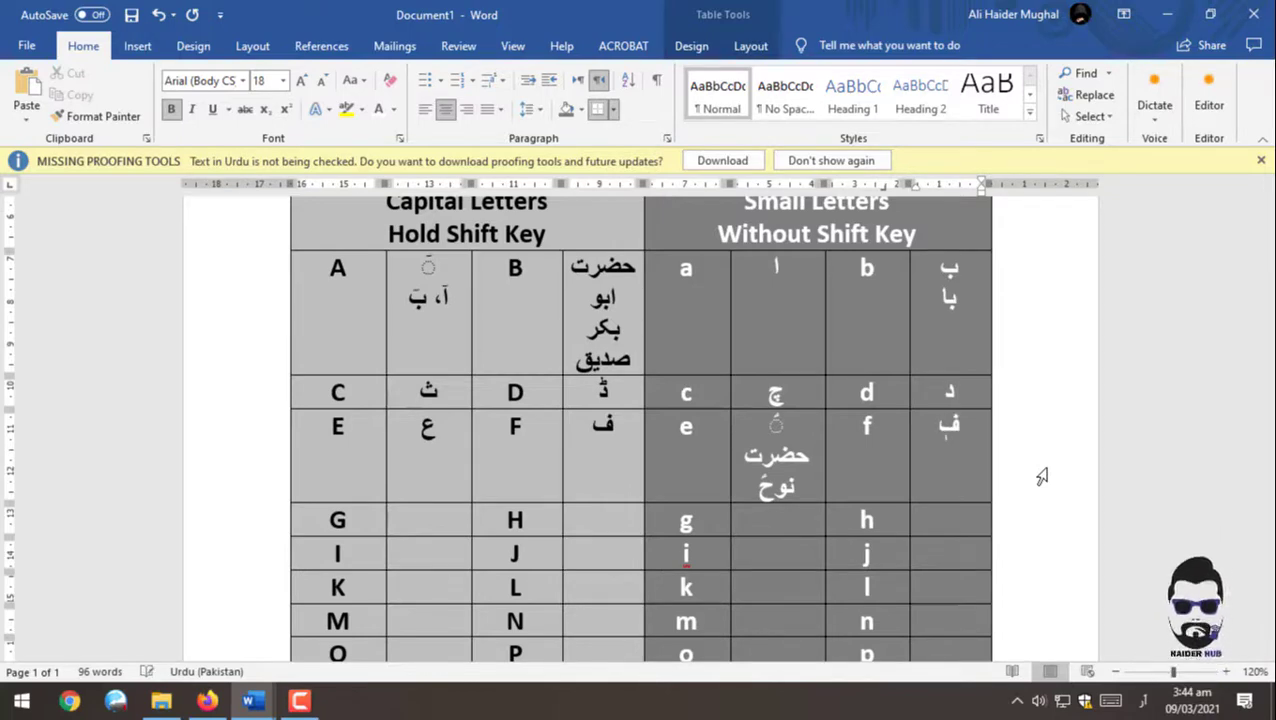
key(BackSpace)
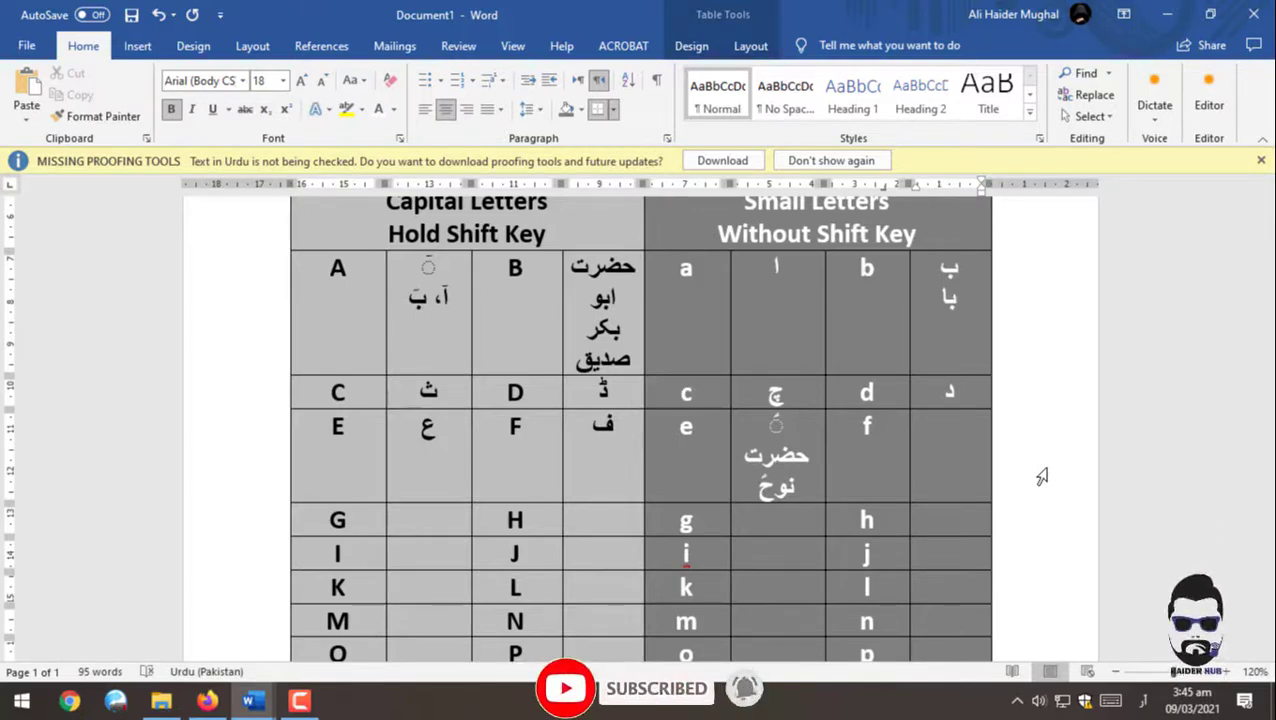
text(ف)
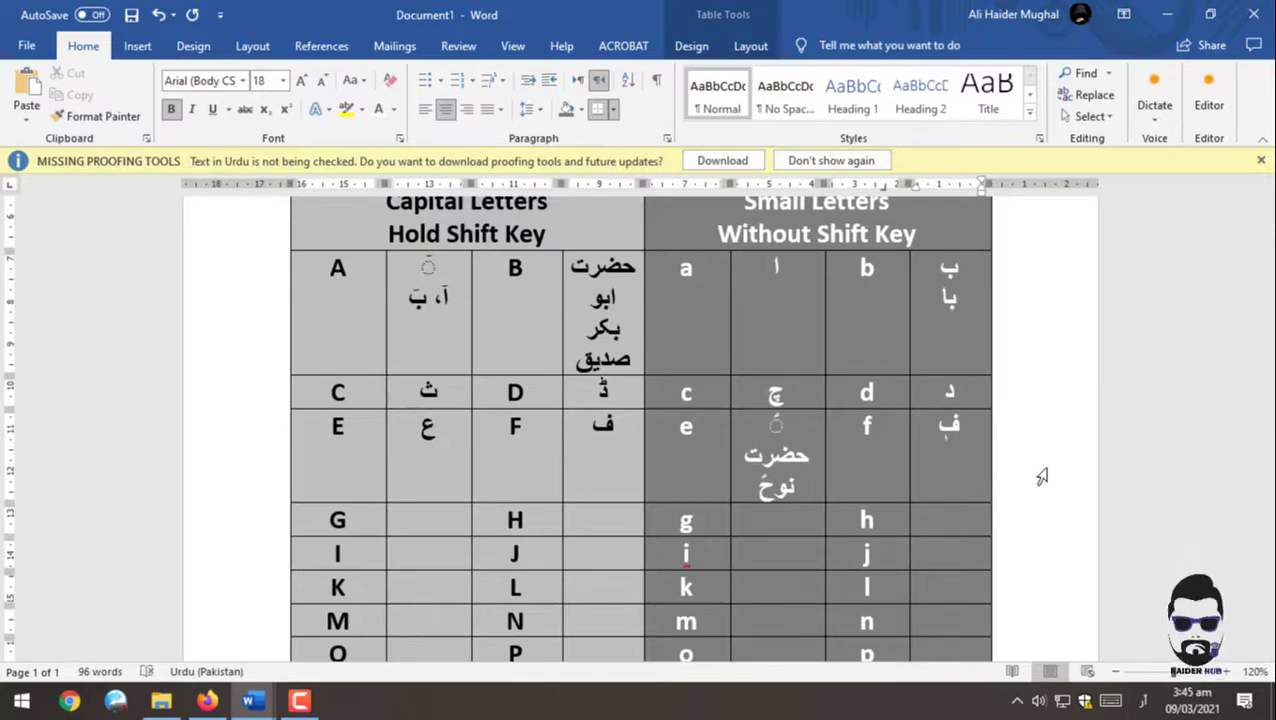
key(BackSpace)
key(BackSpace)
text(ف)
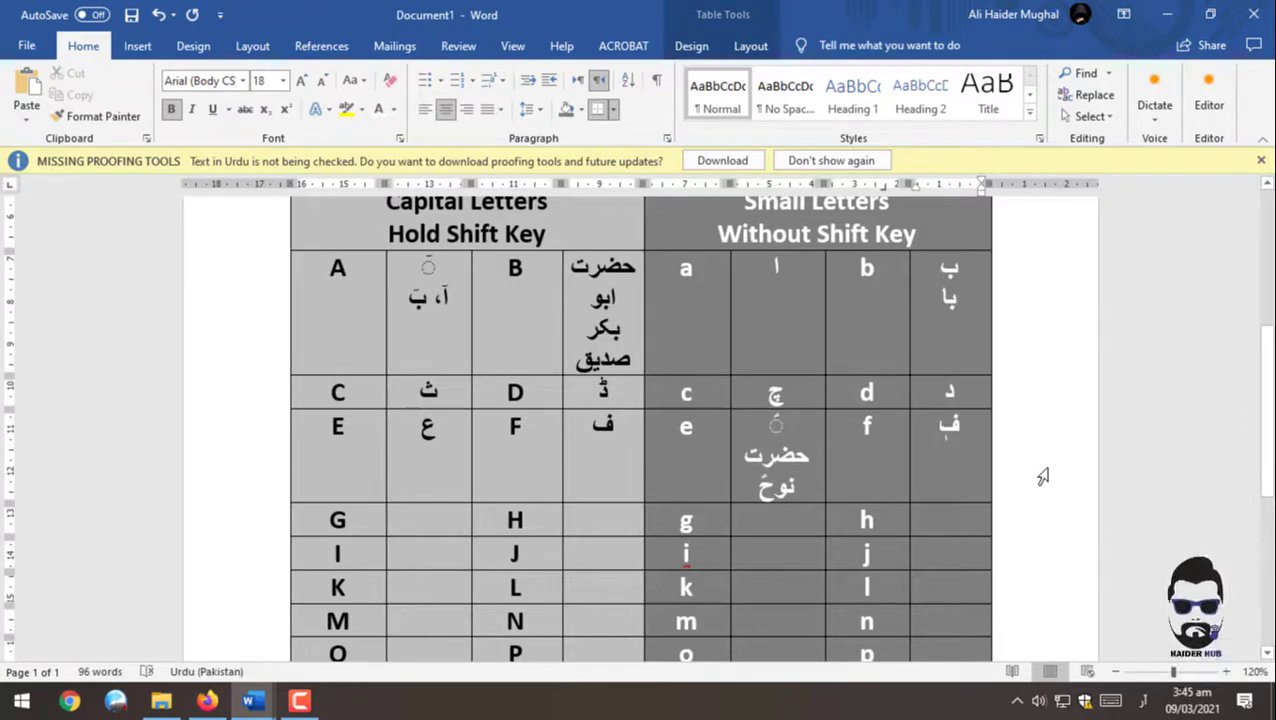
Step: Enter غ beside G and گ beside g
scroll(293, 472, down, 3)
scroll(293, 472, up, 2)
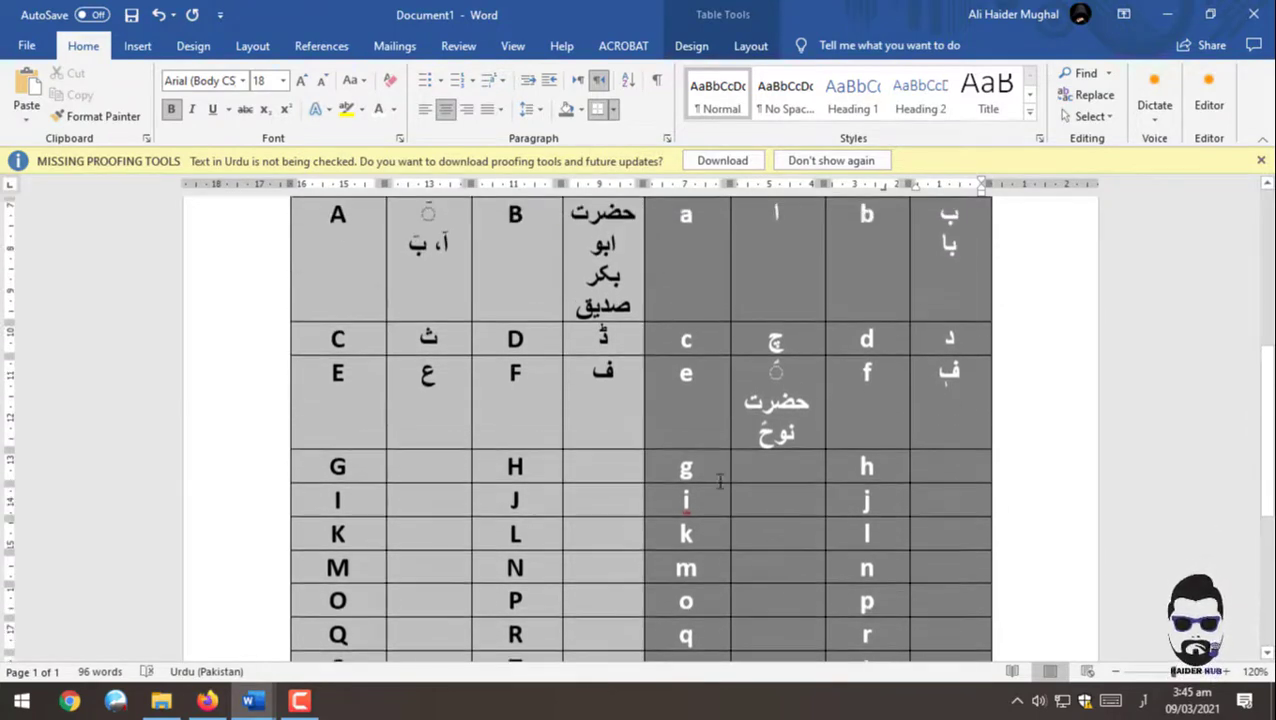
click(427, 464)
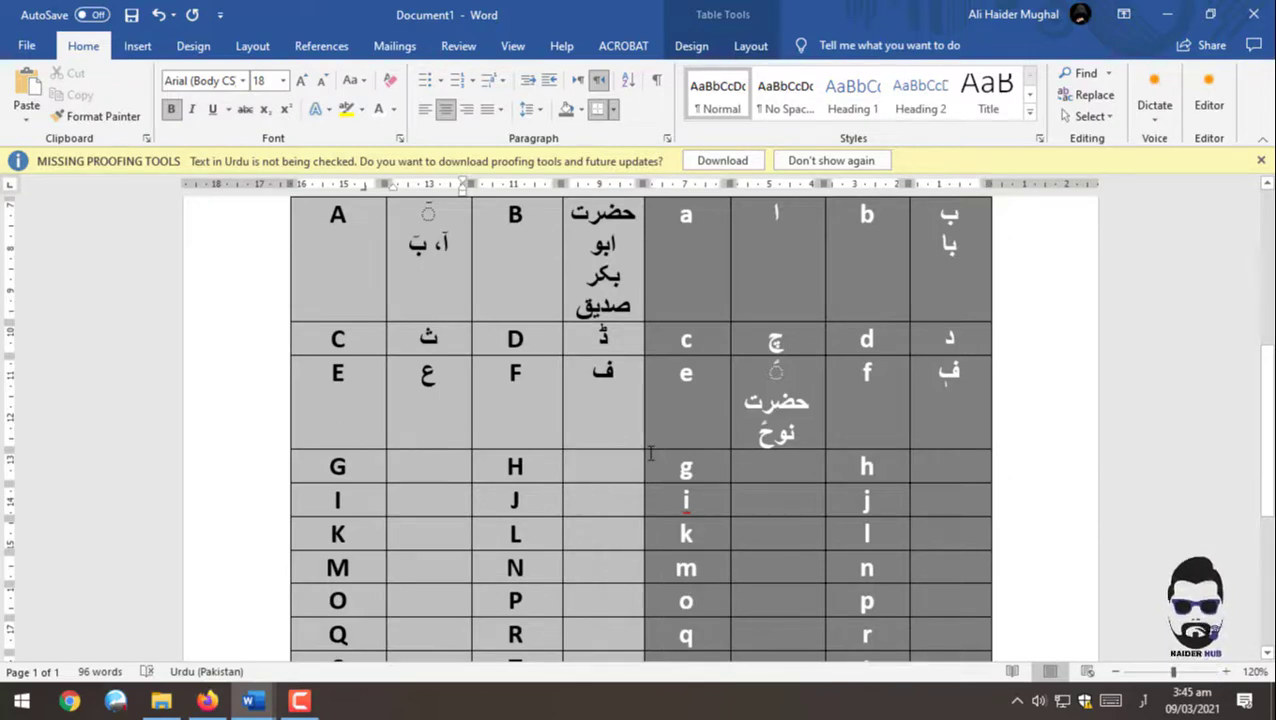
text(غ)
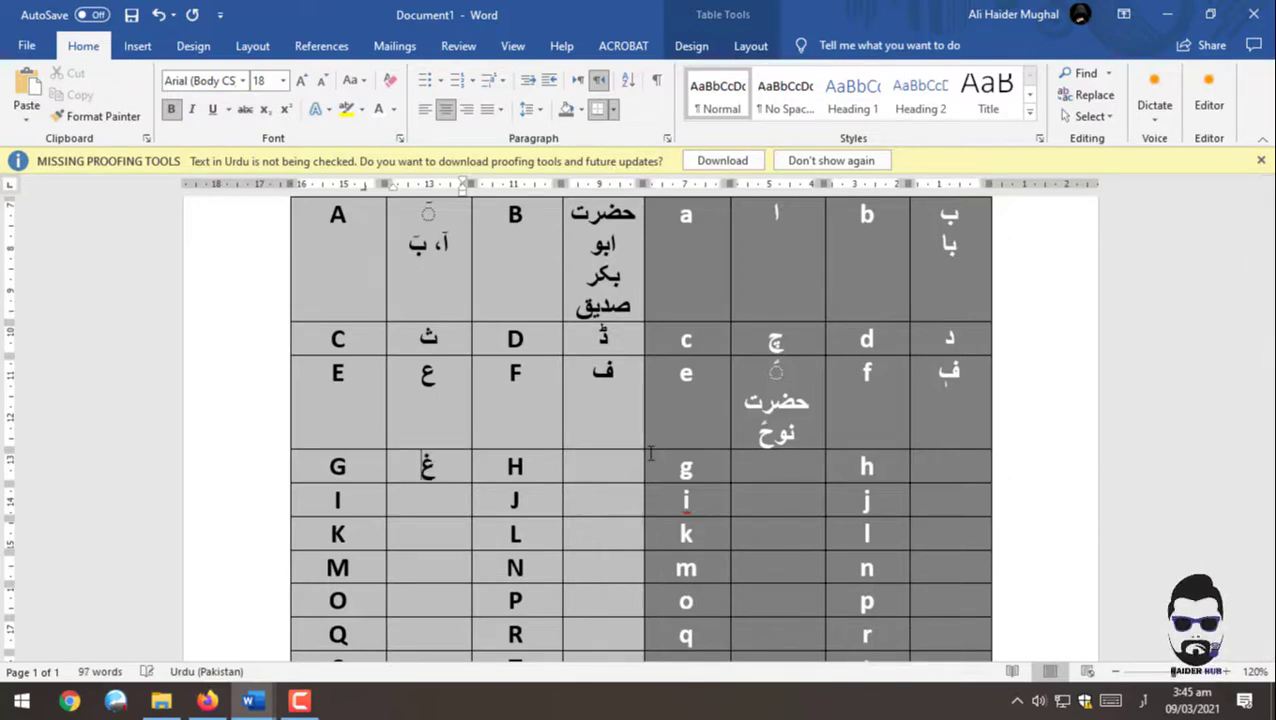
click(744, 470)
text(گ)
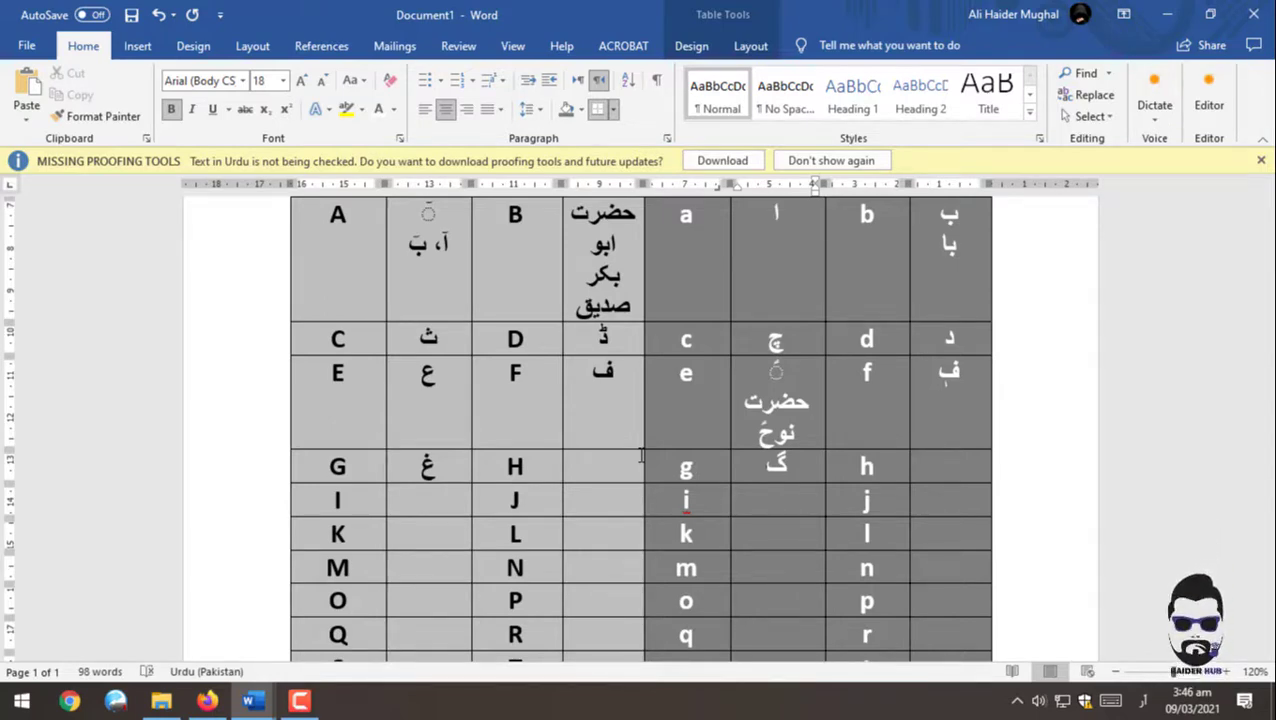
Step: Enter ہ beside h and ح beside H, fixing a mistyped ض
click(590, 474)
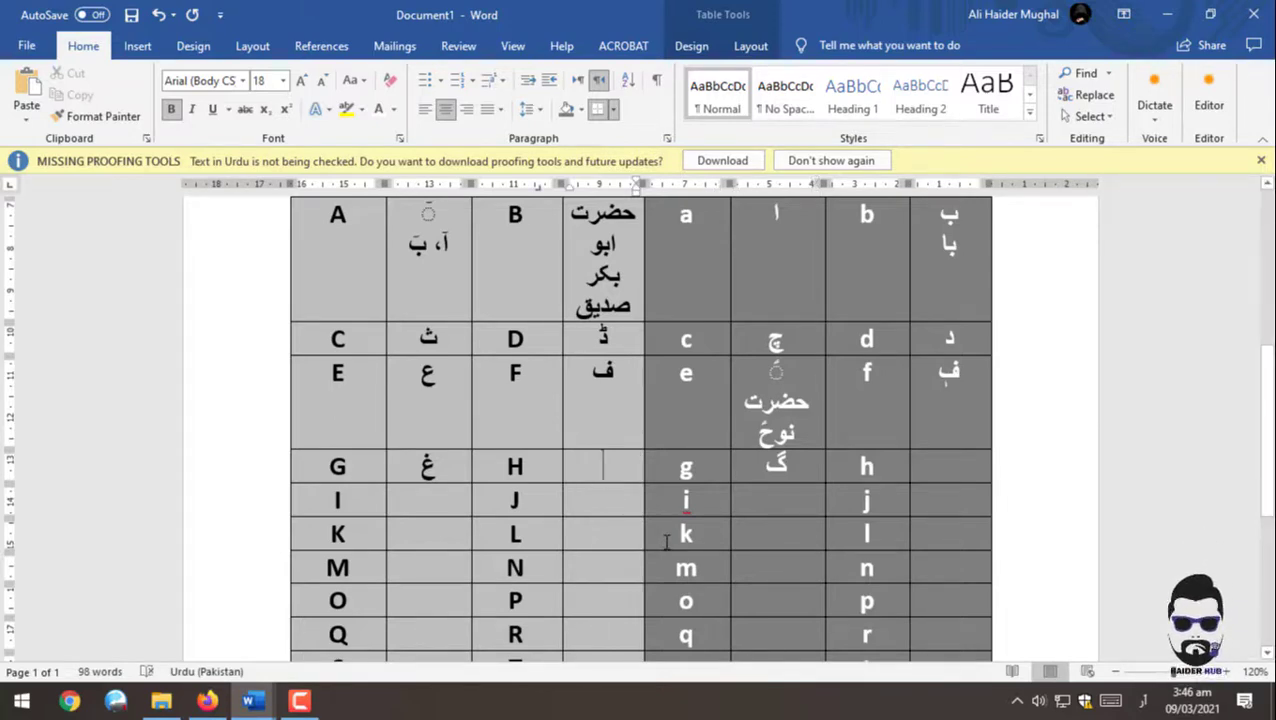
click(967, 462)
text(ہ)
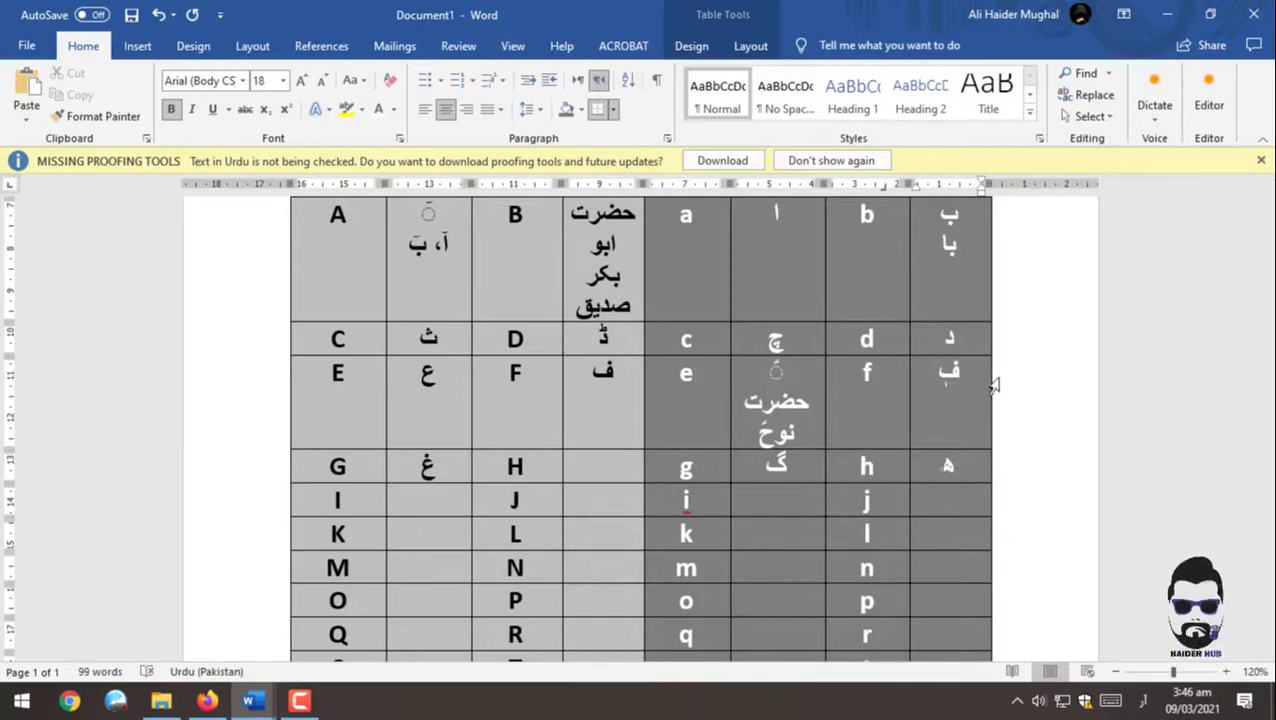
click(628, 474)
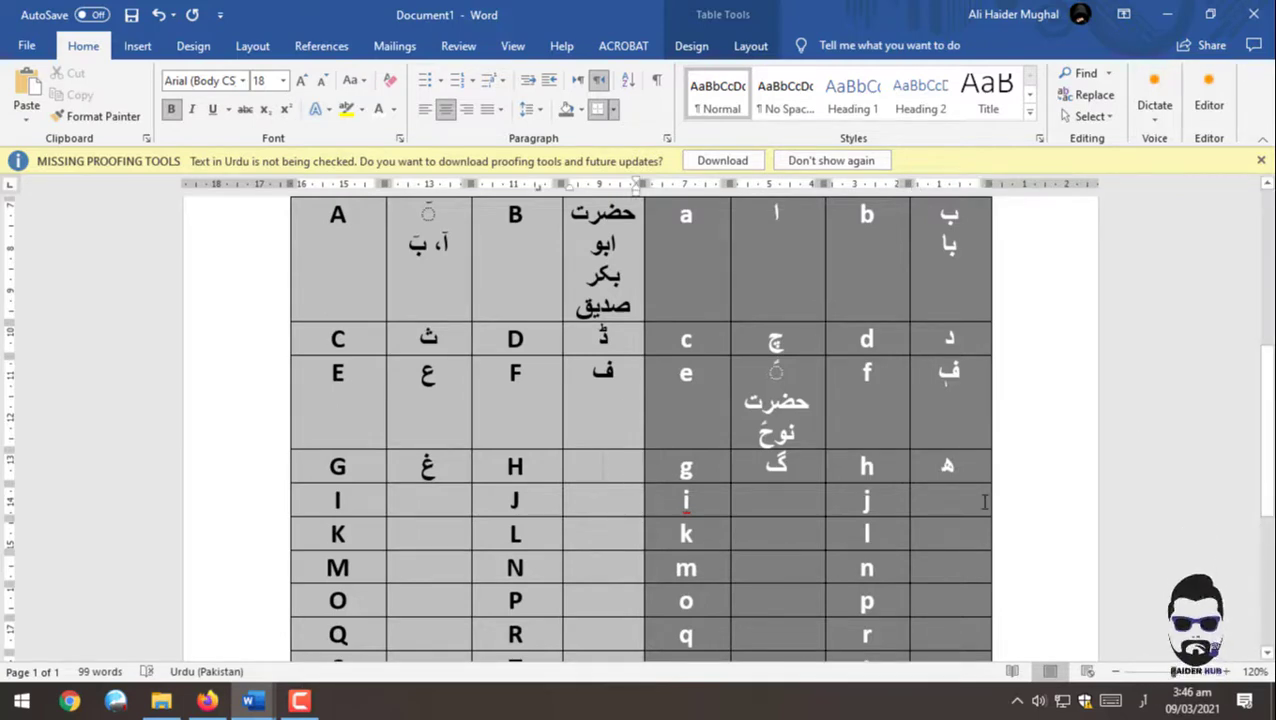
text(ض)
key(BackSpace)
text(ح)
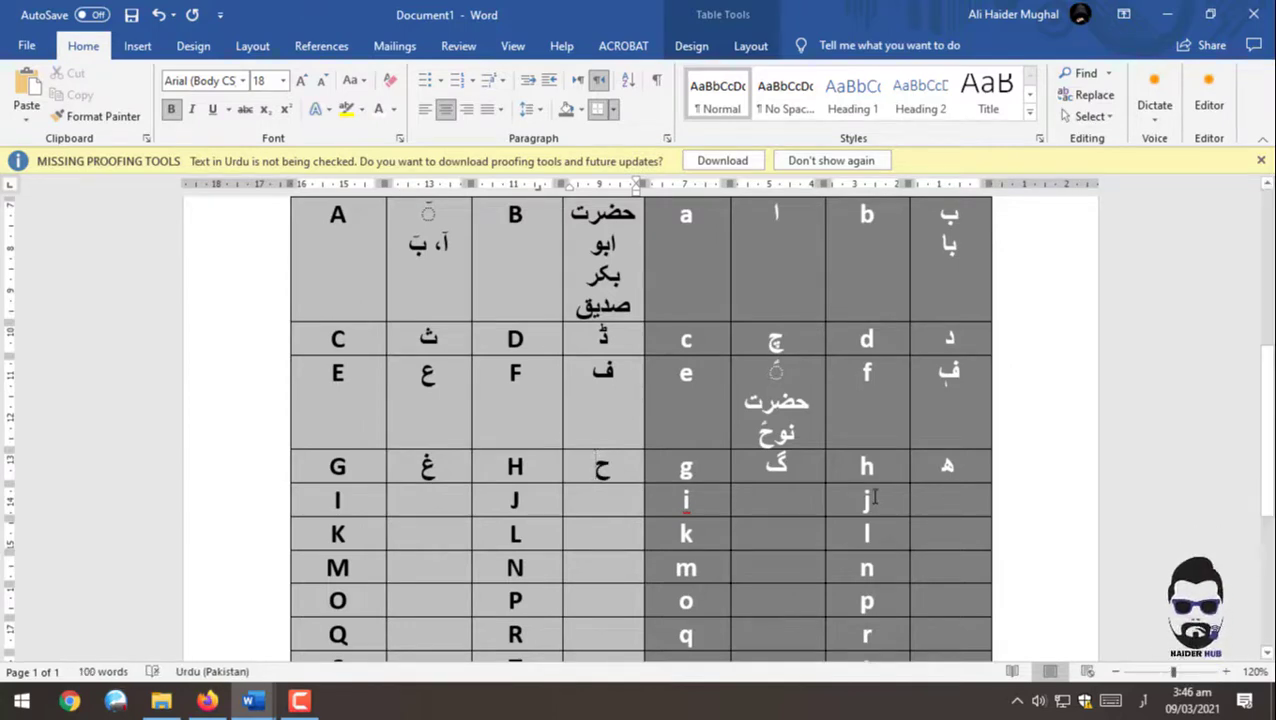
Step: Enter ی beside I, ل beside i and ج beside J, then clear a mistyped letter beside j
scroll(984, 502, down, 1)
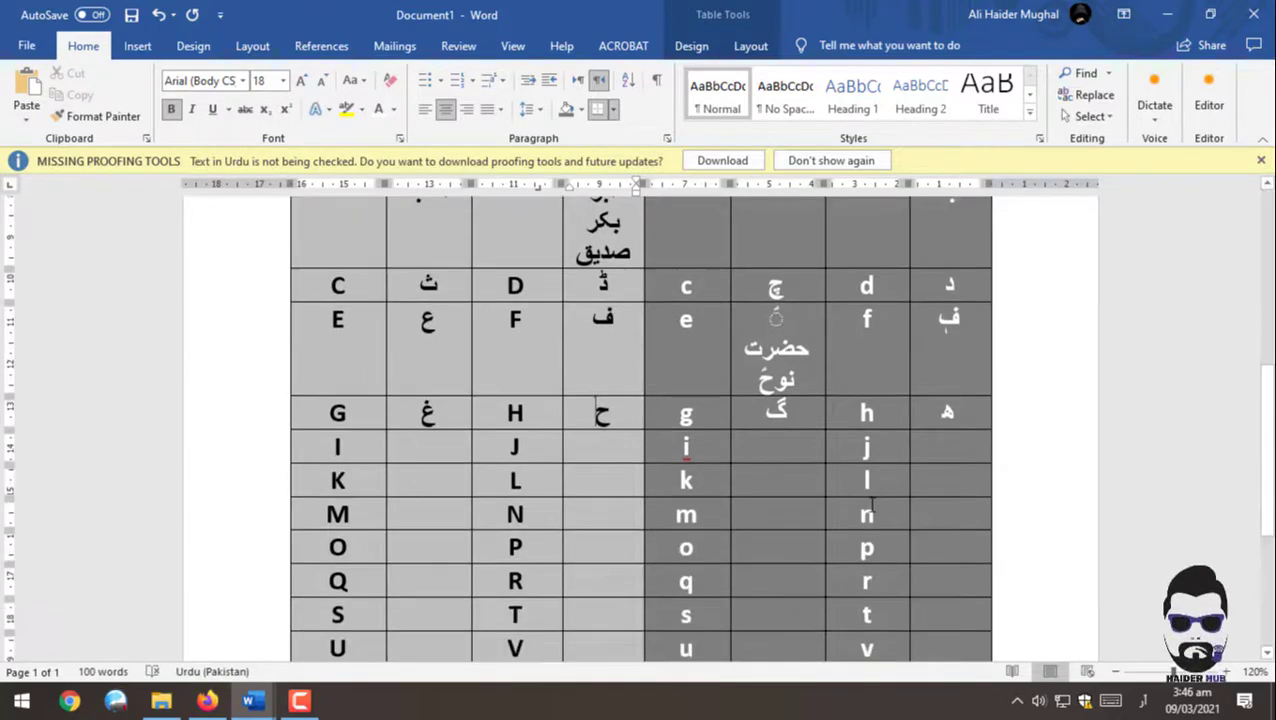
click(452, 450)
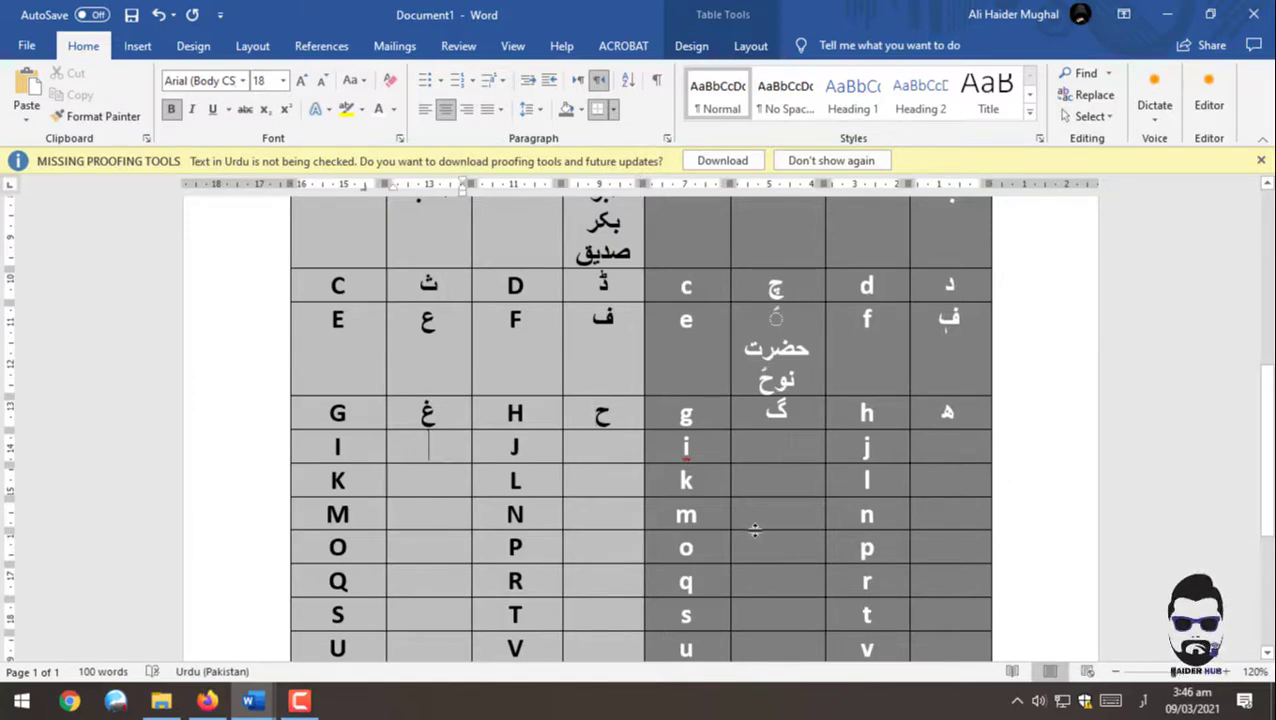
text(ی)
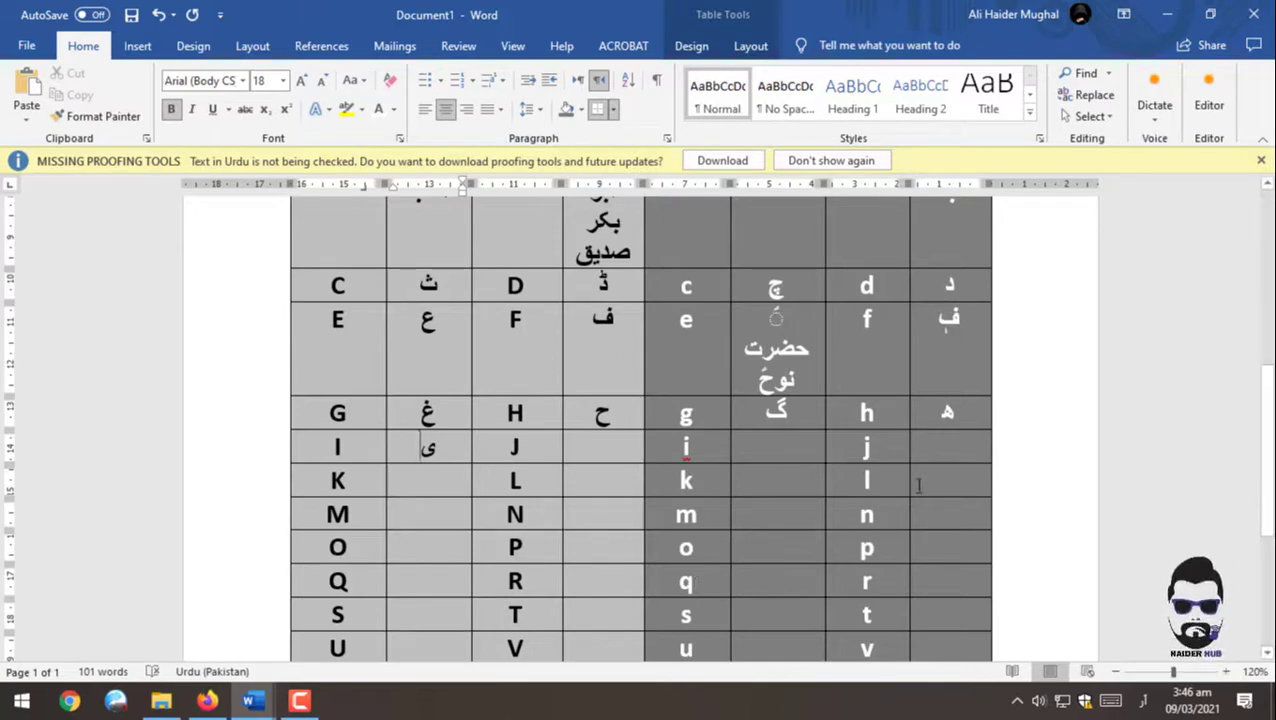
click(810, 457)
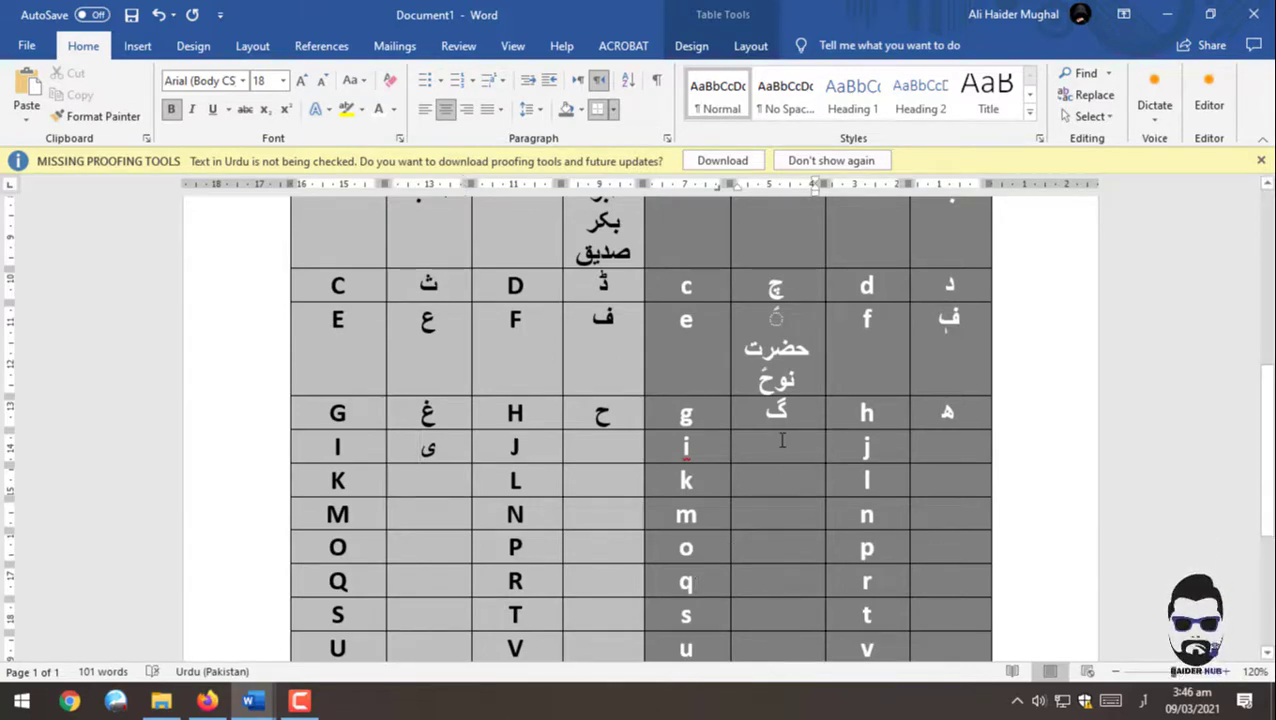
text(لٗ)
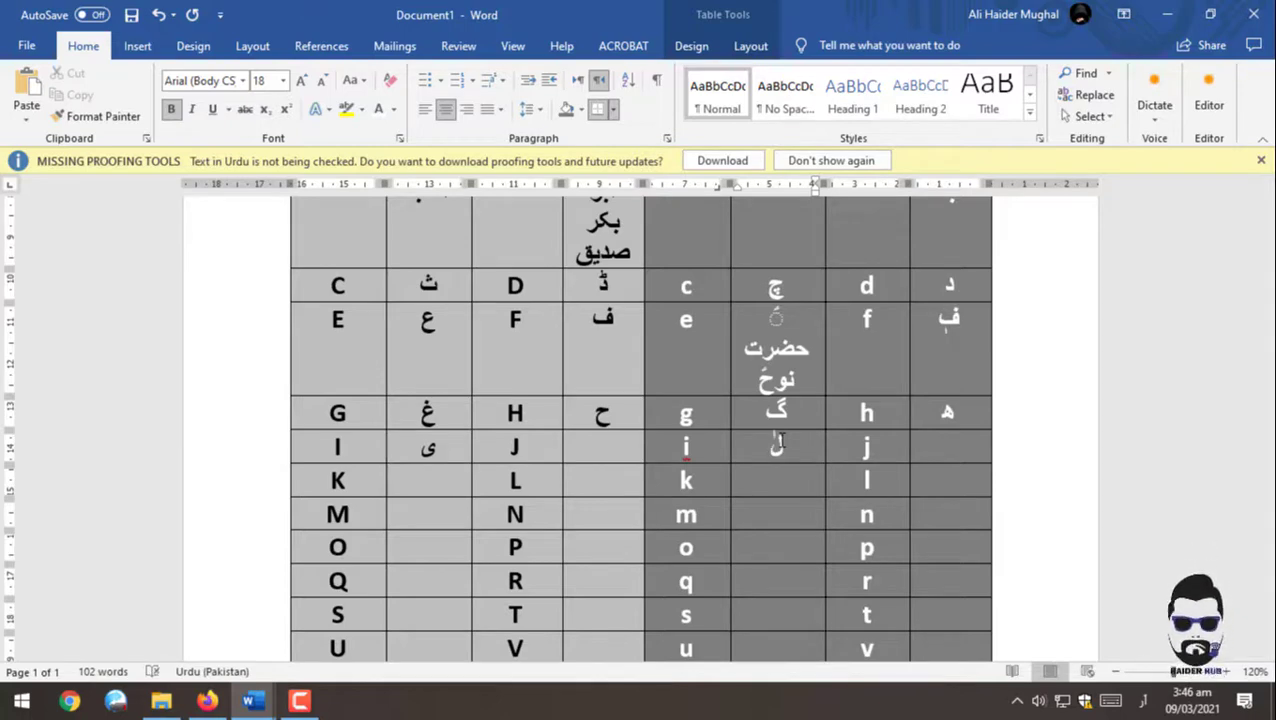
click(590, 451)
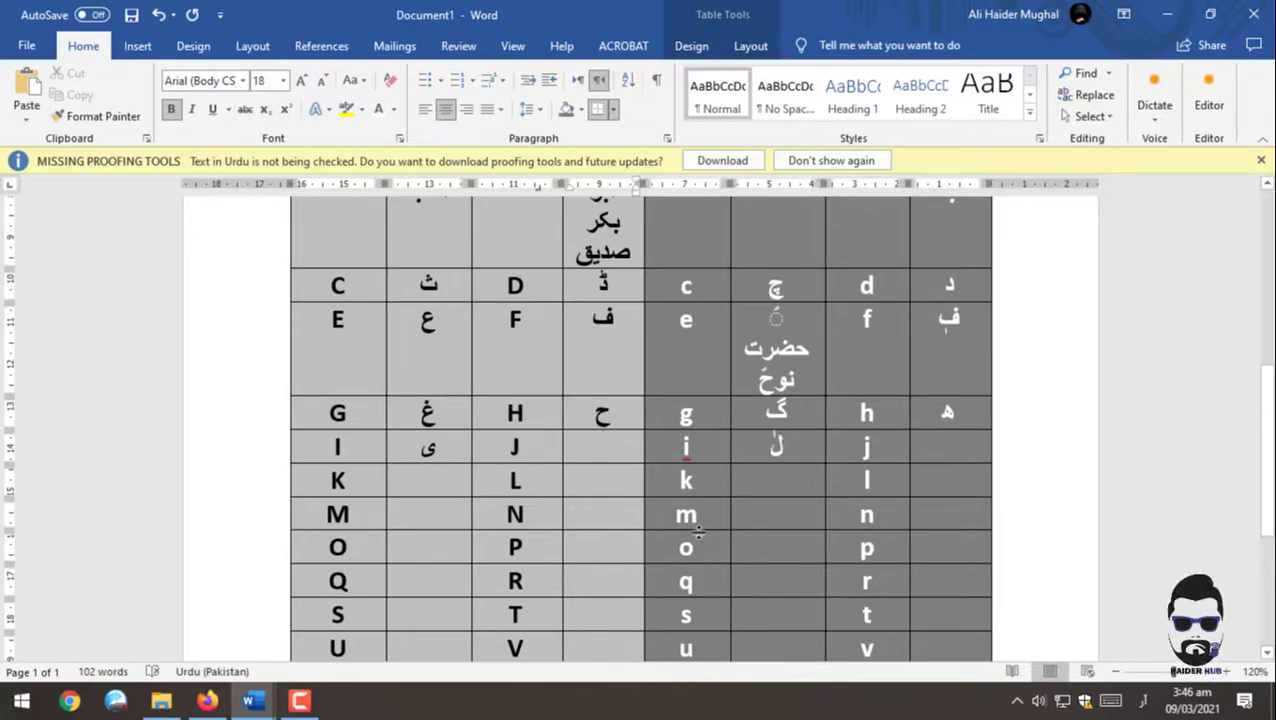
text(ج)
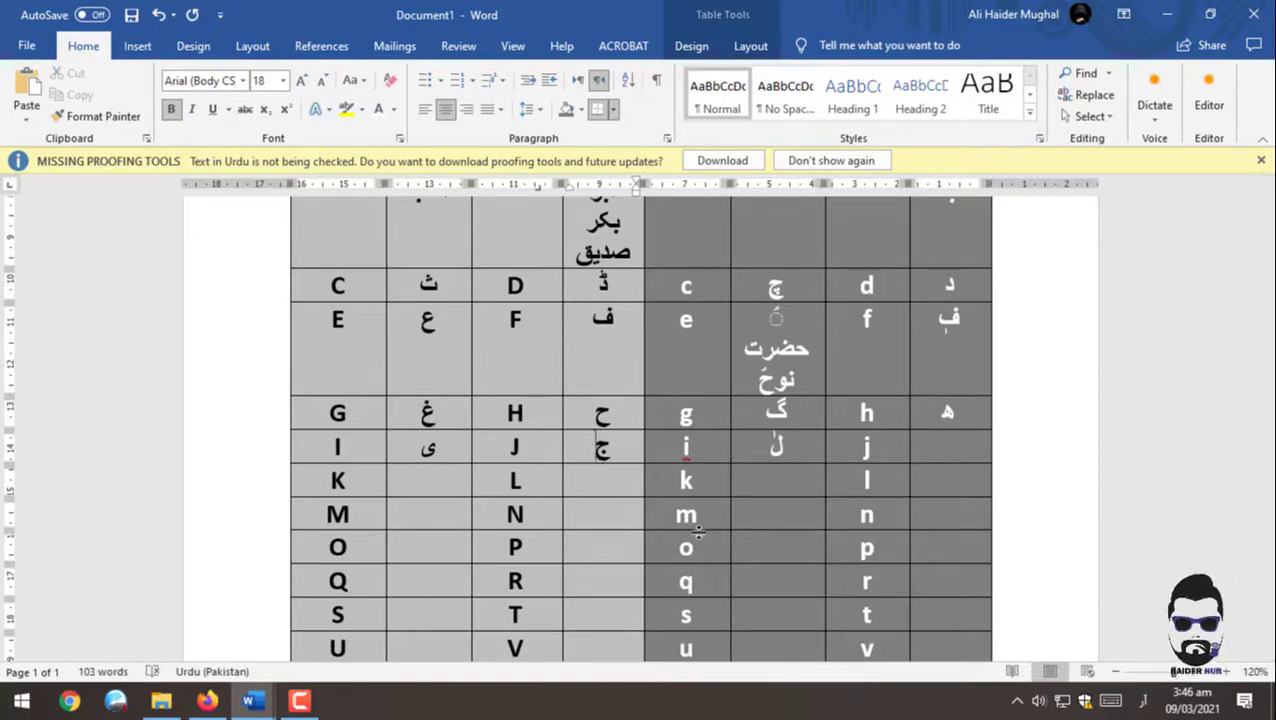
click(946, 446)
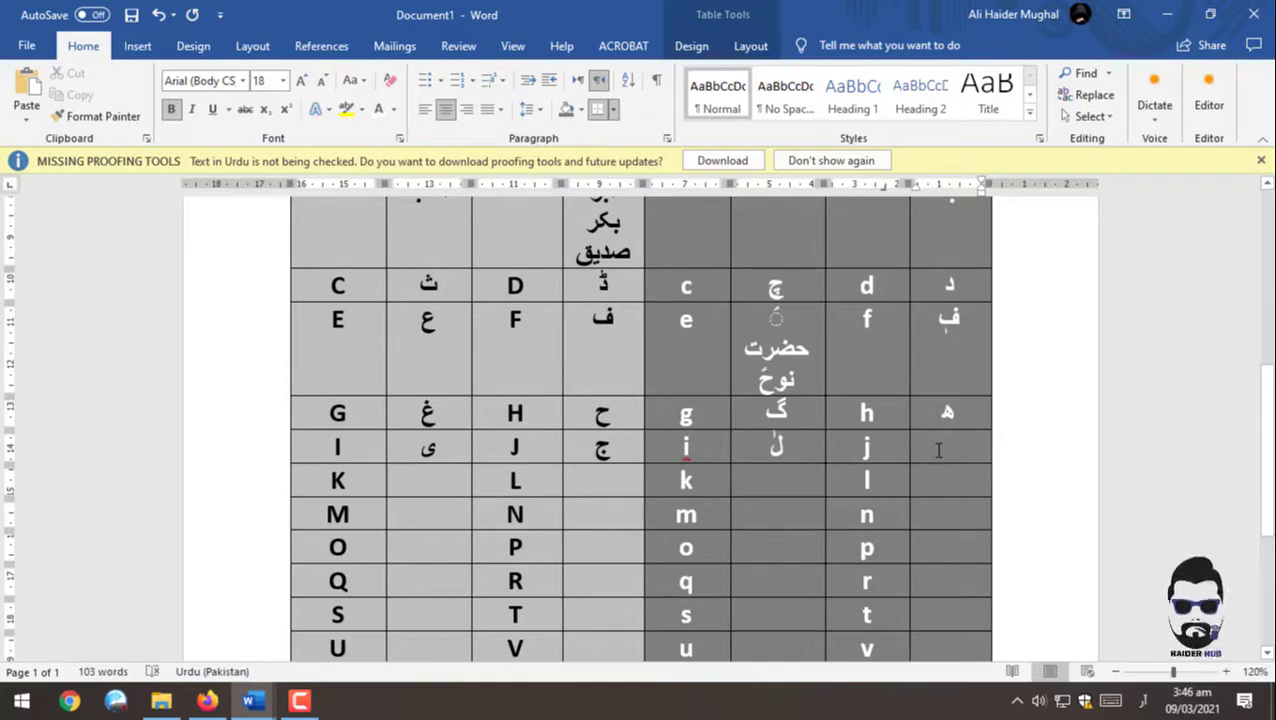
text(ض)
key(BackSpace)
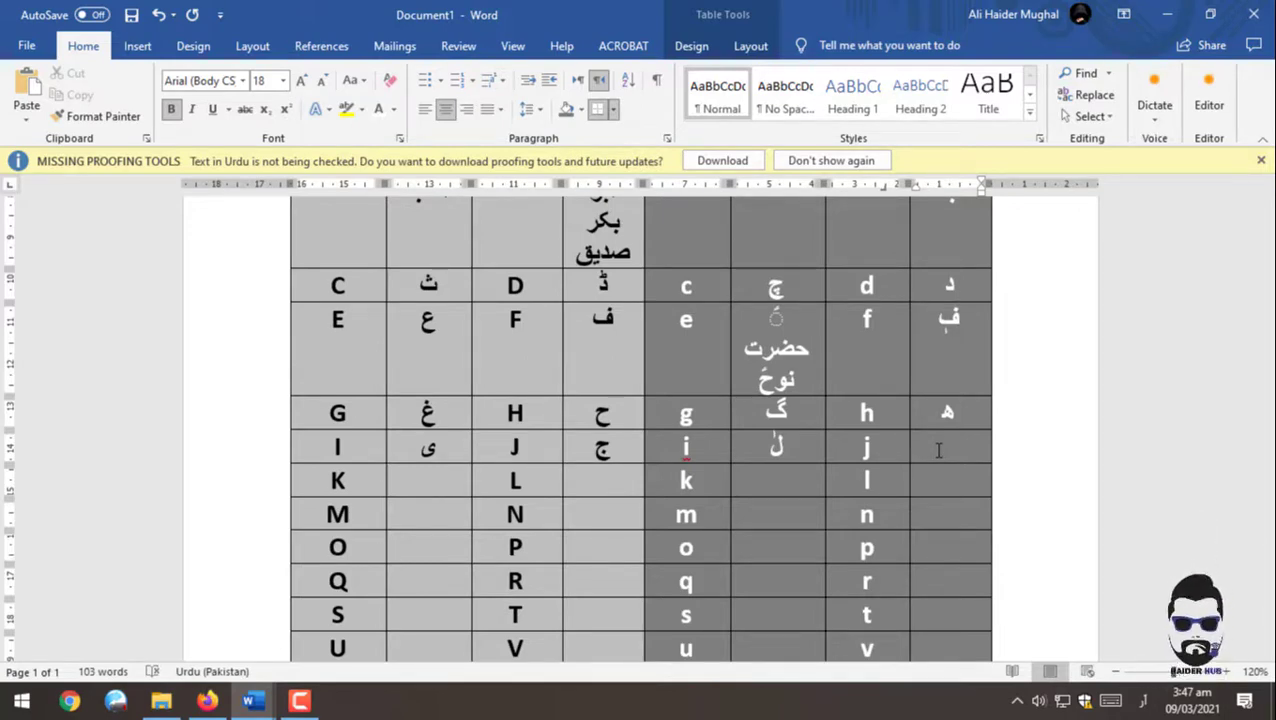
Step: Correct the j and J cells to hold ج and ض
text(ض)
key(BackSpace)
text(ج)
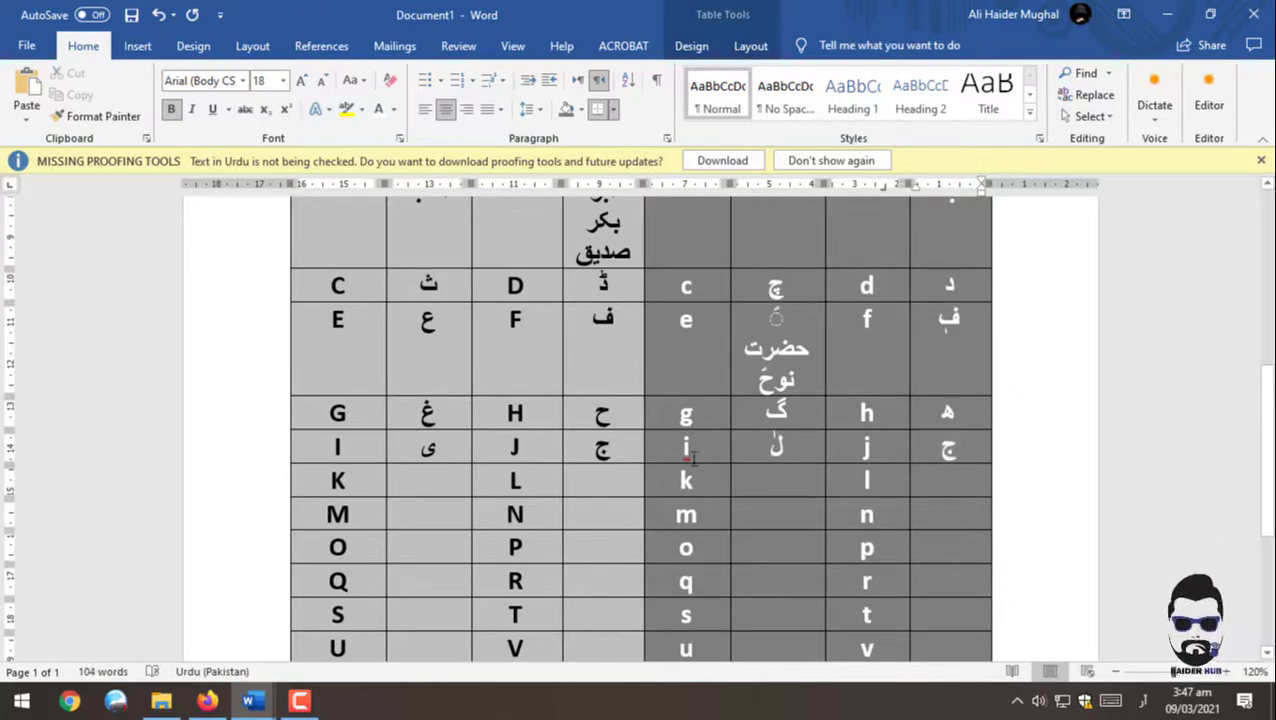
click(596, 446)
key(BackSpace)
text(ض)
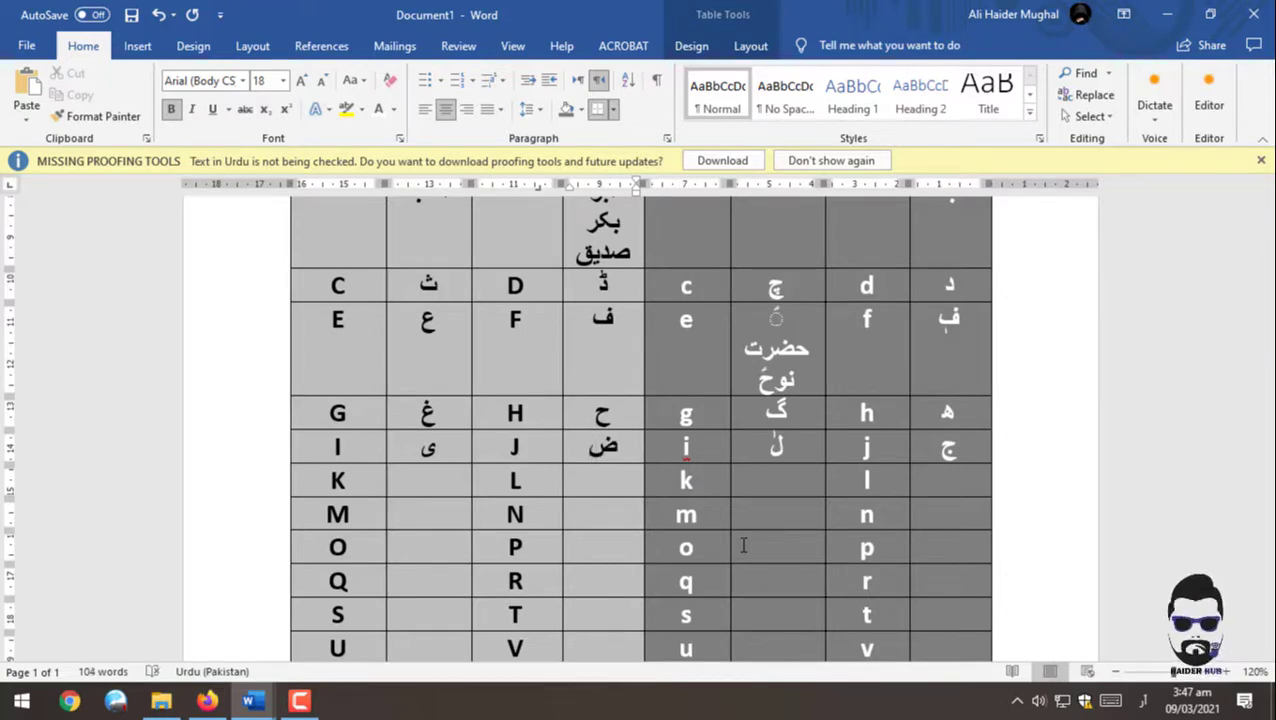
Step: Enter ک beside k and خ beside K
click(447, 478)
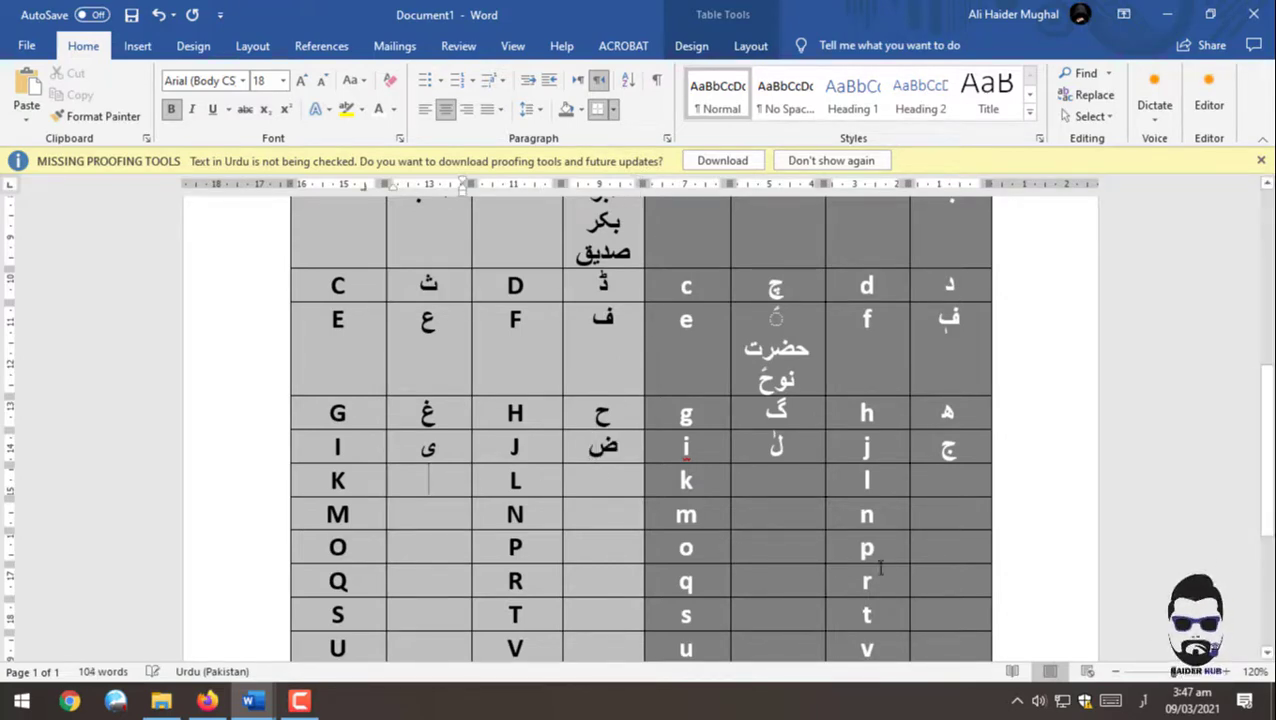
click(765, 488)
text(ک)
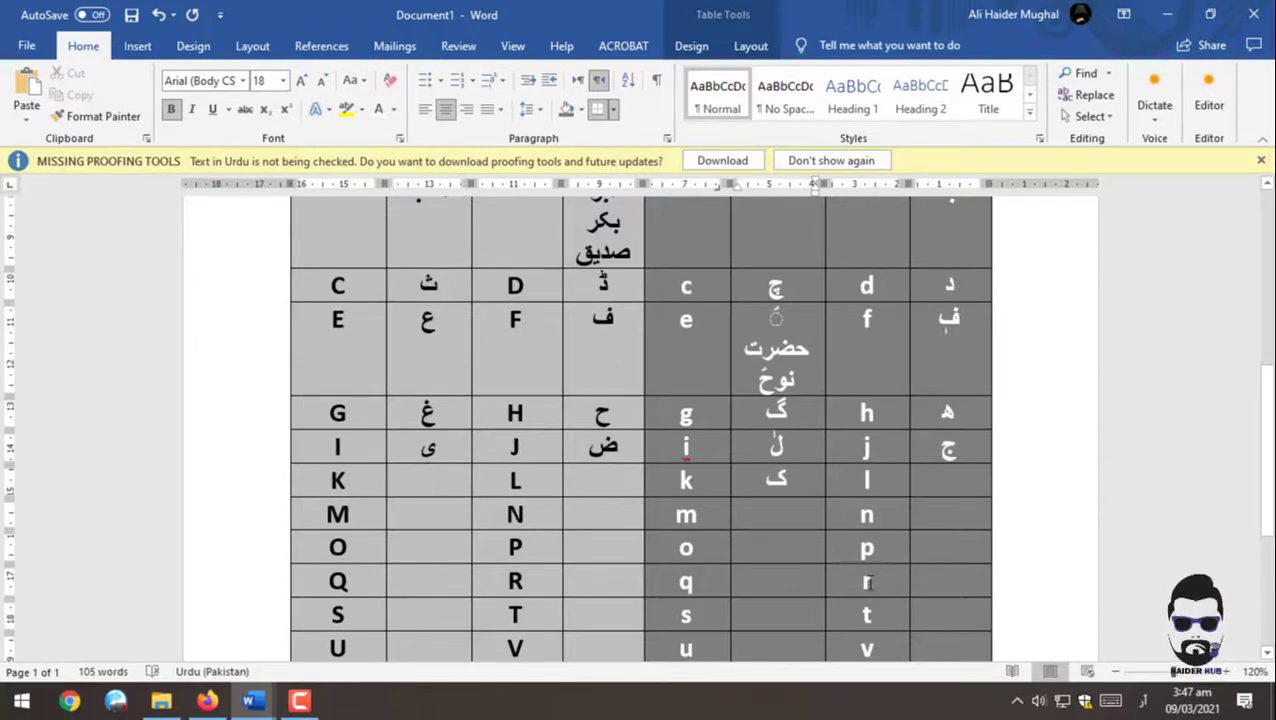
click(428, 482)
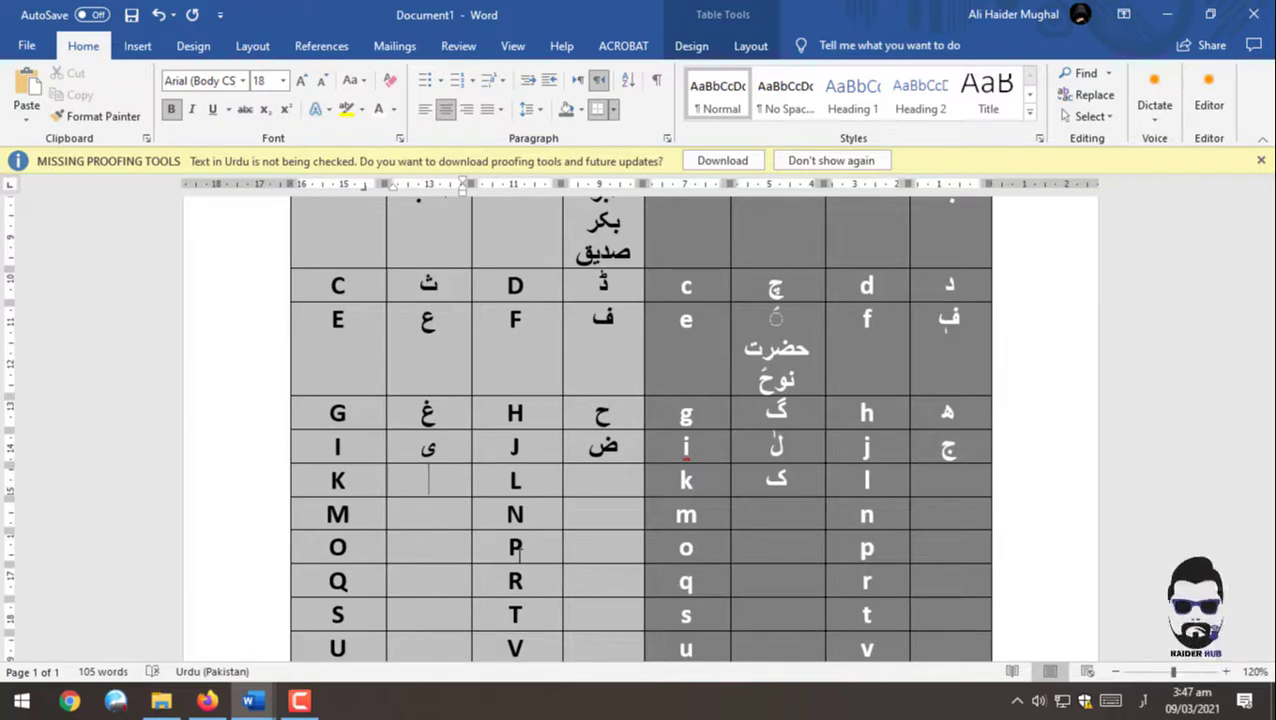
text(خ)
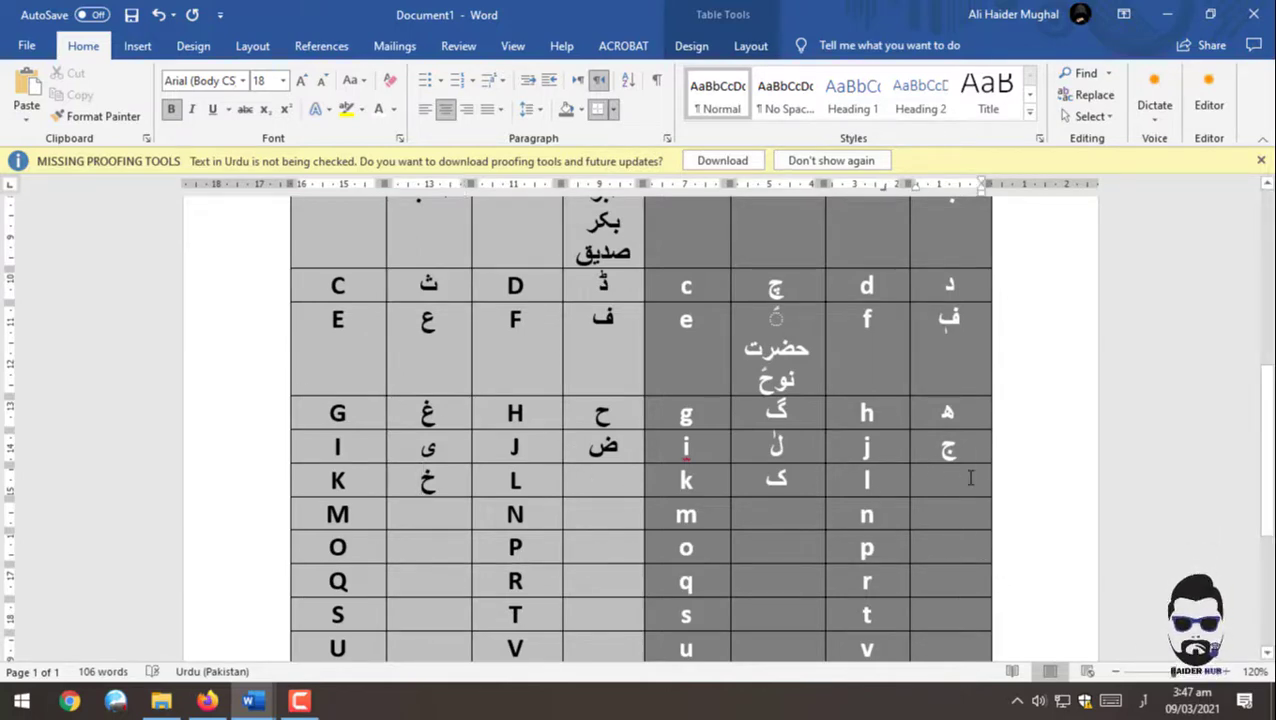
Step: Enter ل beside l, and ۂ with the example علامہ اقبال beside L
click(970, 478)
text(ل)
click(621, 484)
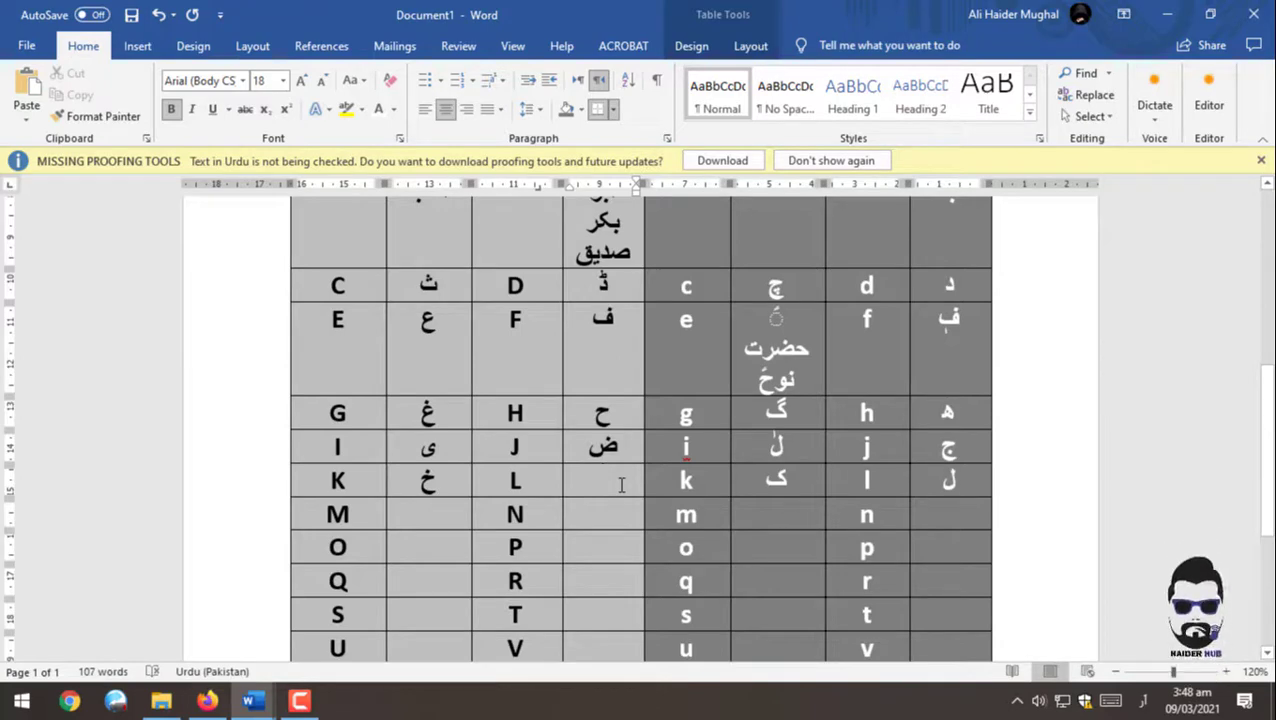
text(ۂ)
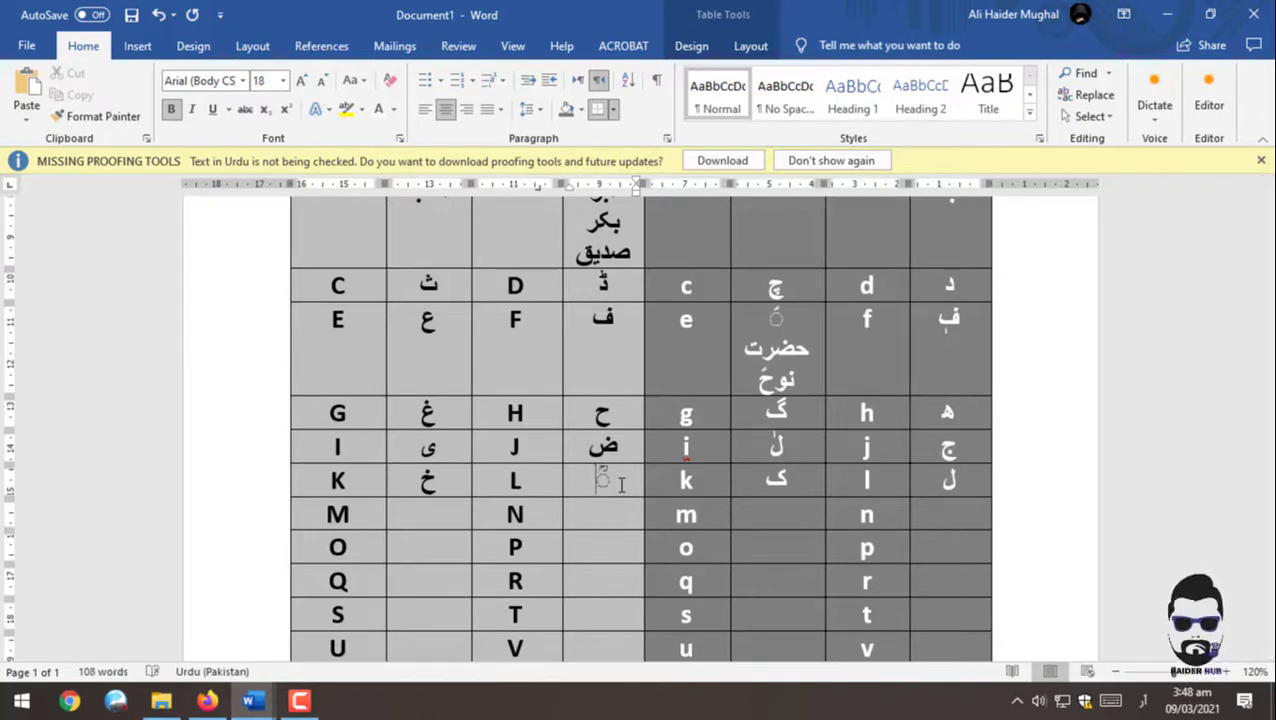
text(علام)
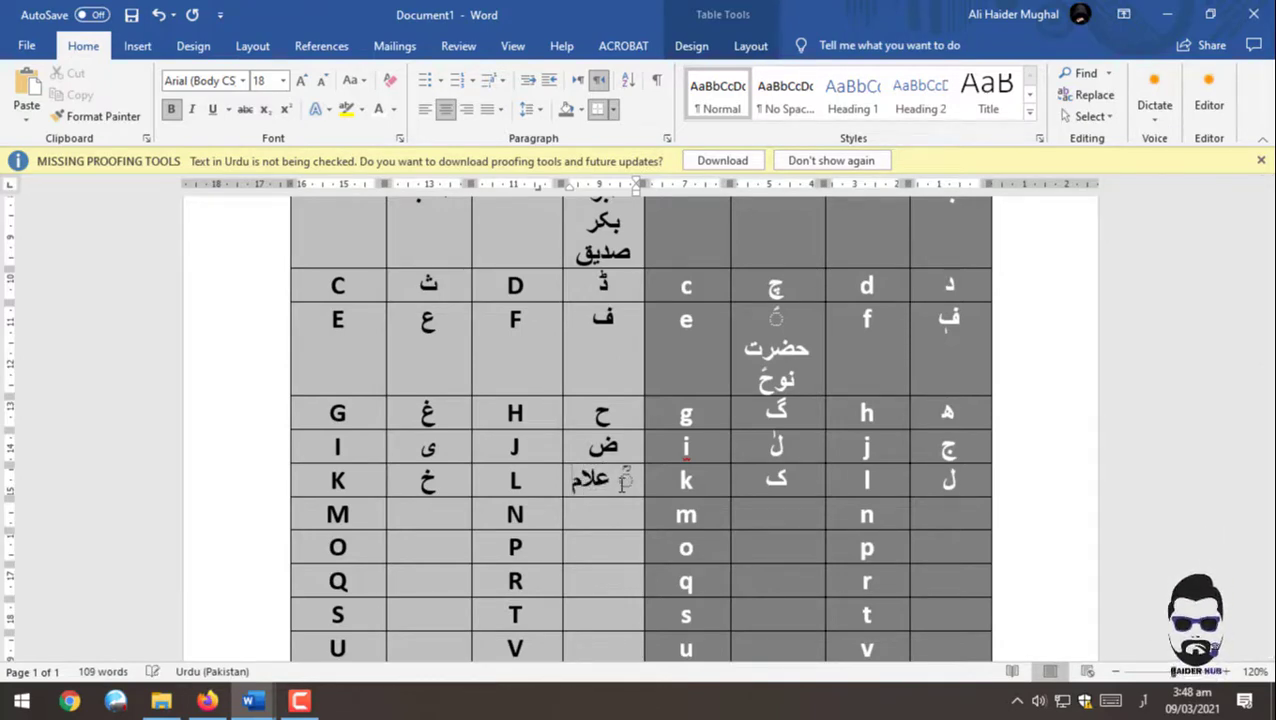
text(ہ اقبال)
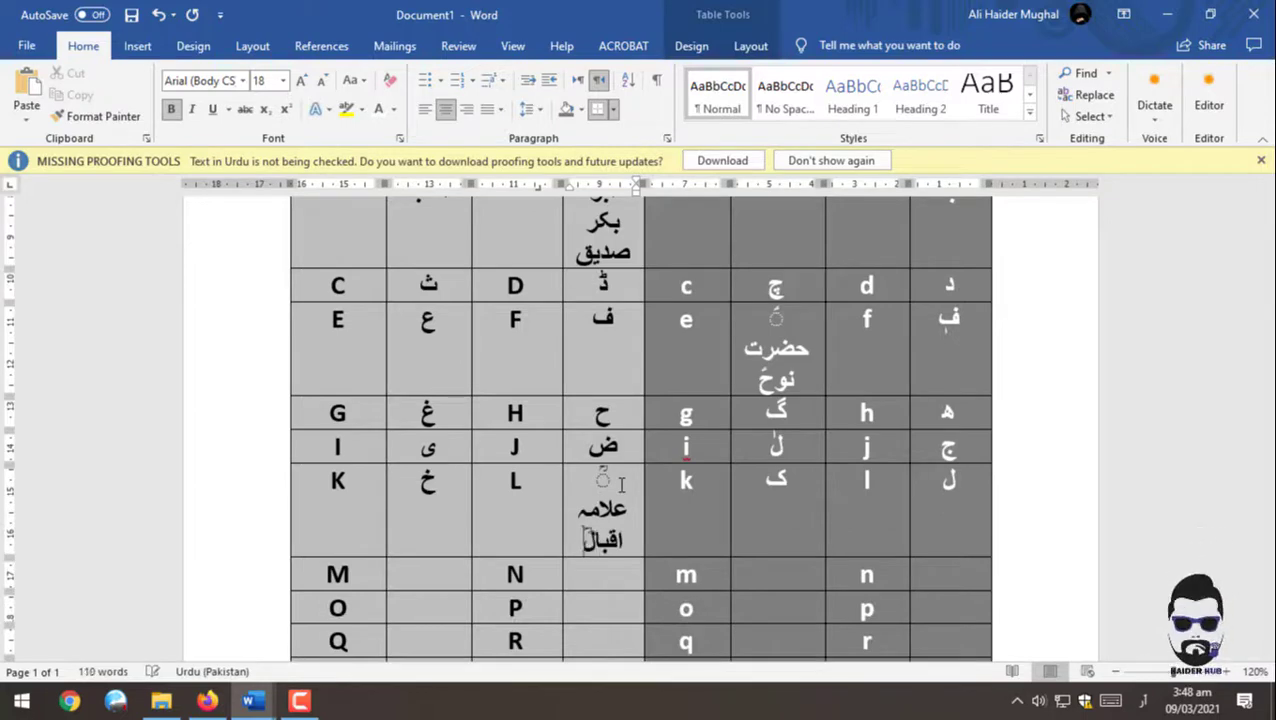
Step: Apply Align Center from the table Layout tab so letters sit mid-row
scroll(615, 492, up, 3)
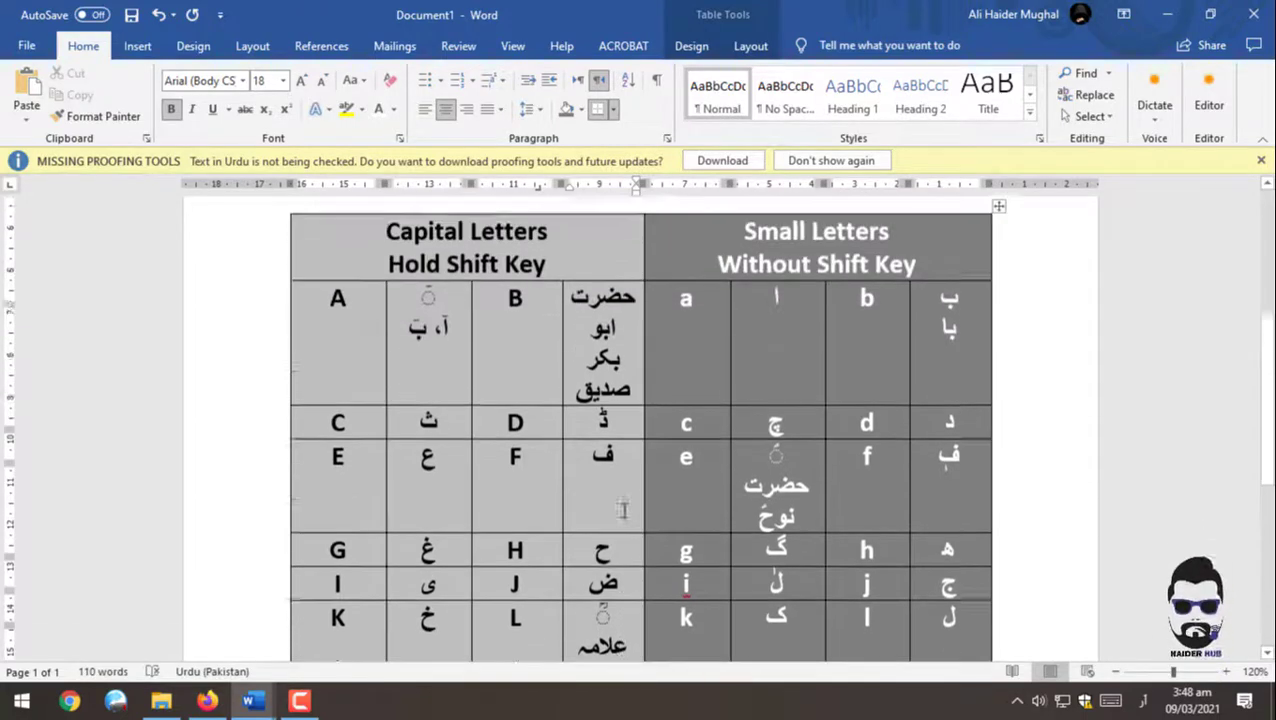
scroll(590, 495, down, 2)
scroll(585, 497, up, 2)
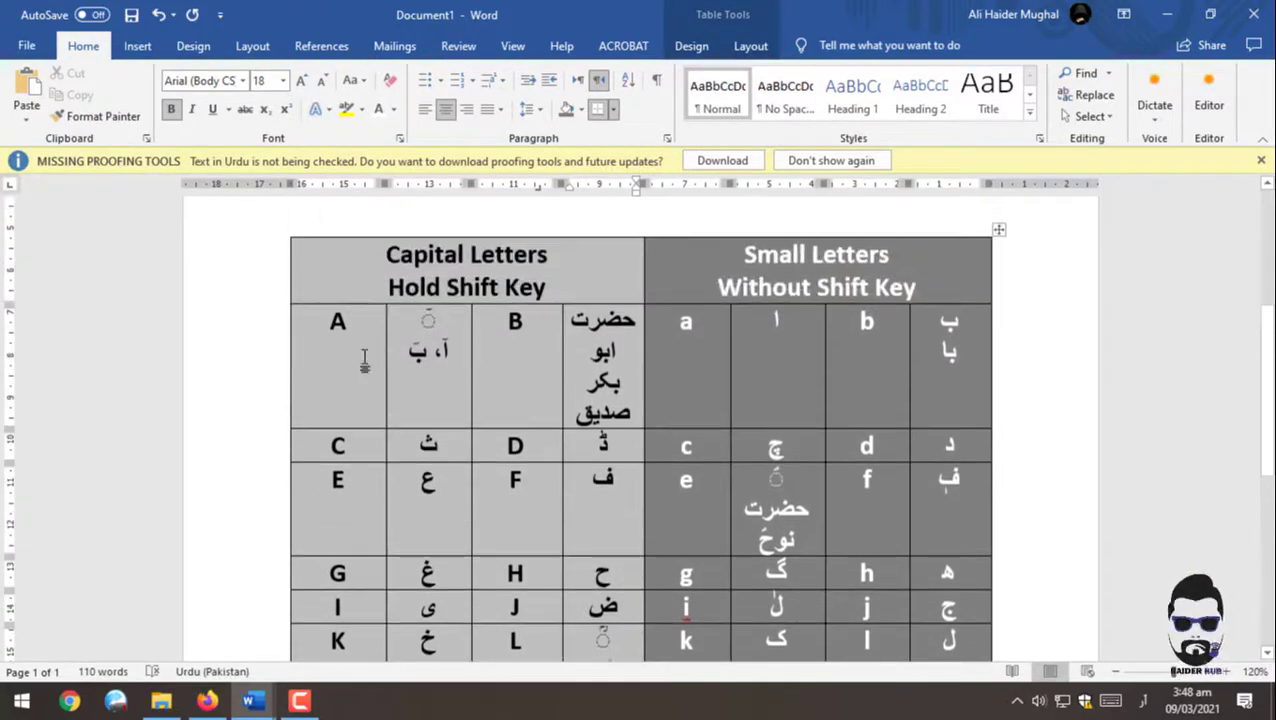
scroll(473, 390, down, 3)
scroll(840, 500, down, 3)
scroll(931, 507, down, 1)
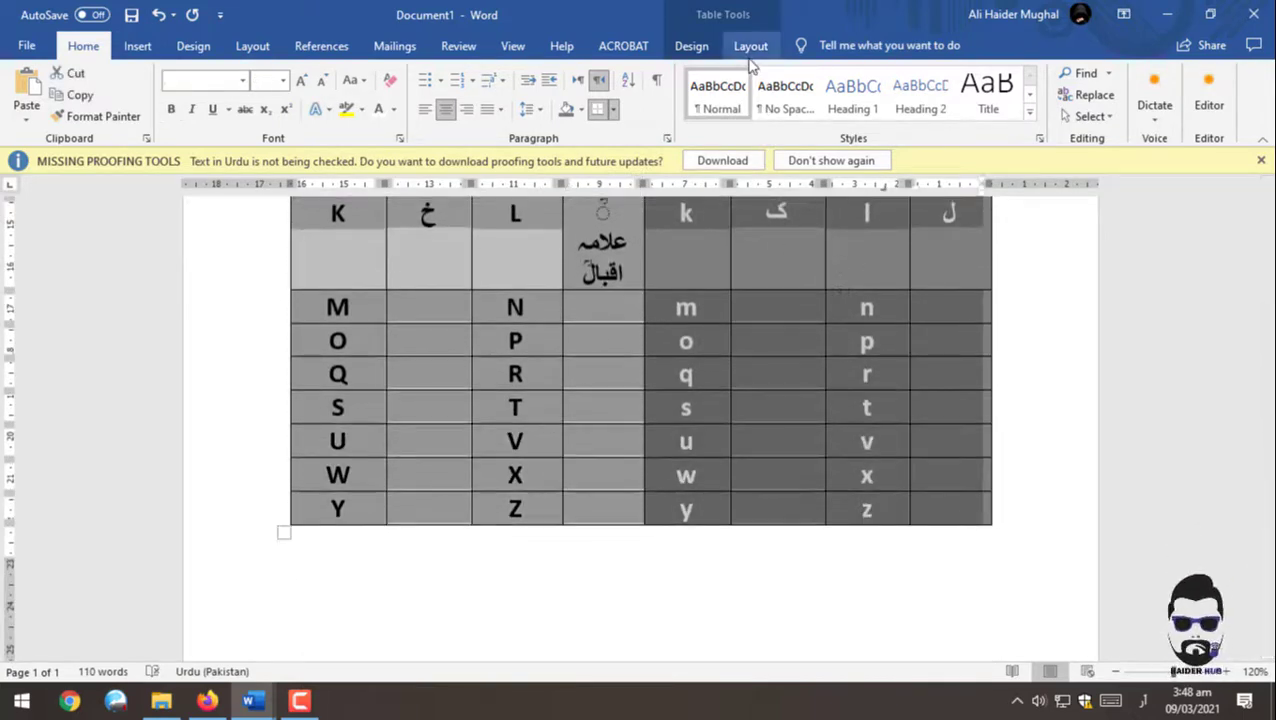
click(750, 45)
click(920, 94)
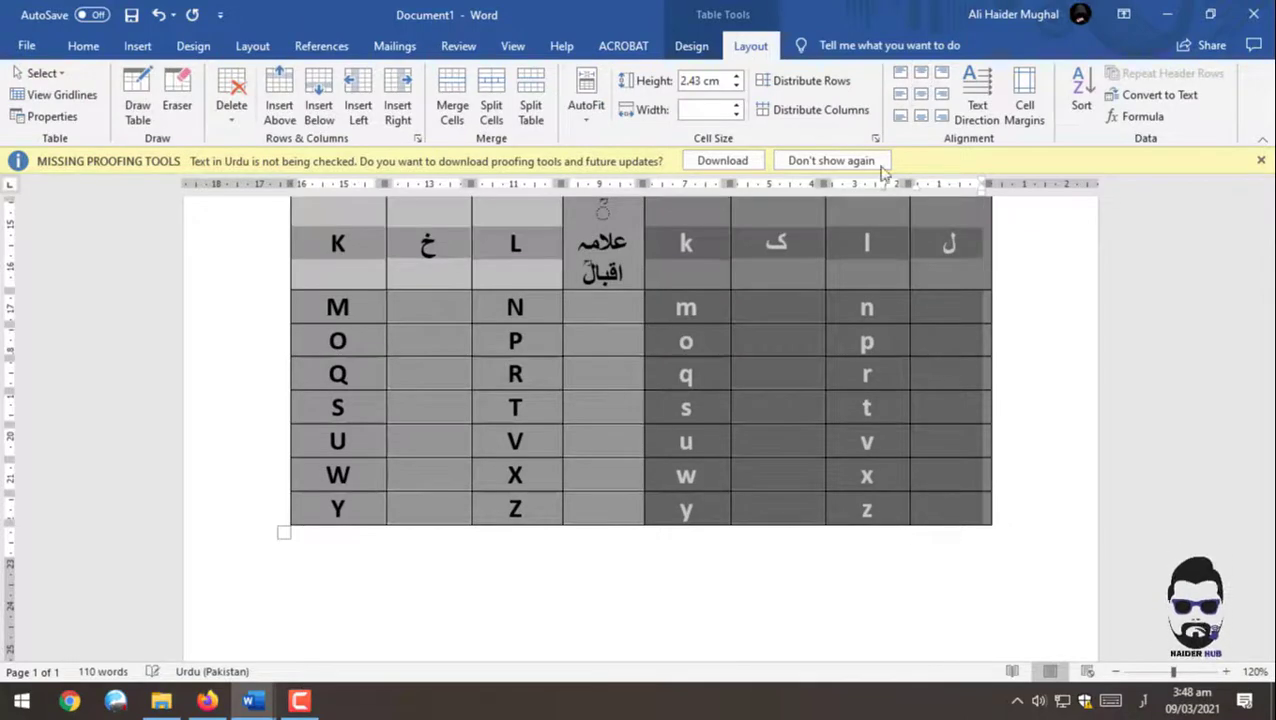
click(697, 362)
scroll(650, 390, up, 3)
scroll(590, 460, down, 1)
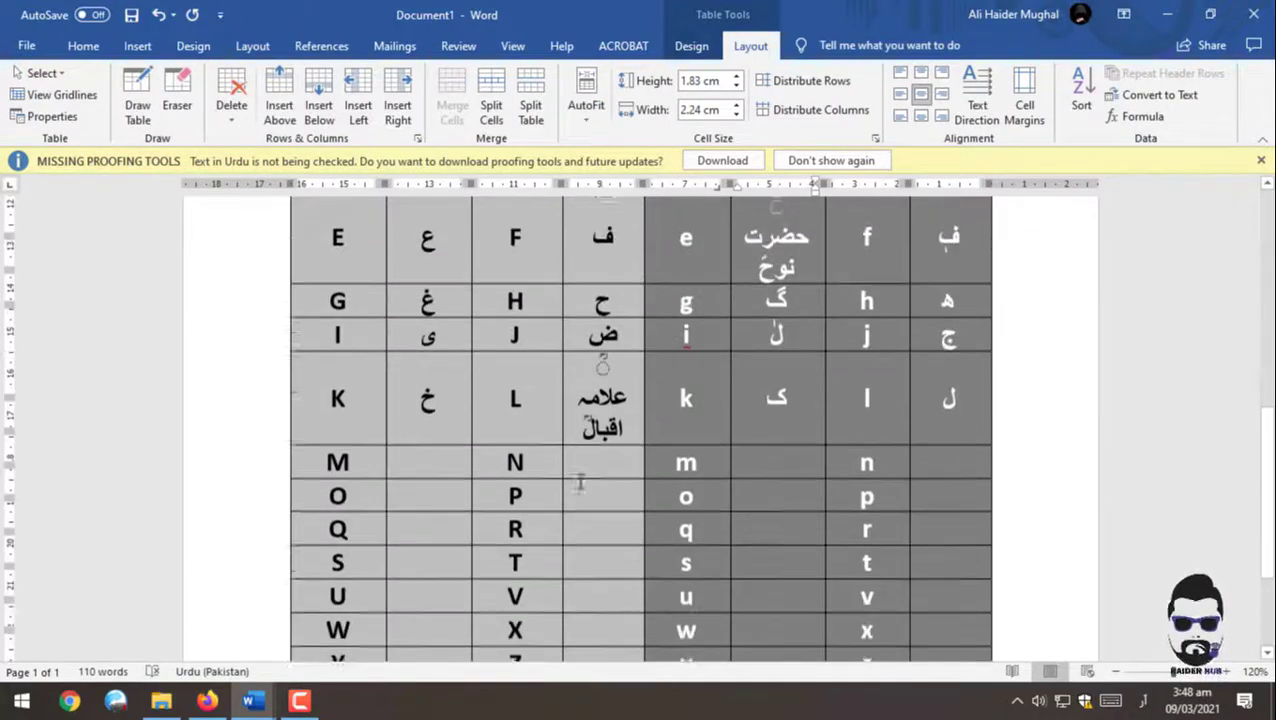
scroll(585, 480, up, 2)
scroll(580, 480, down, 2)
scroll(580, 480, down, 1)
scroll(590, 450, up, 2)
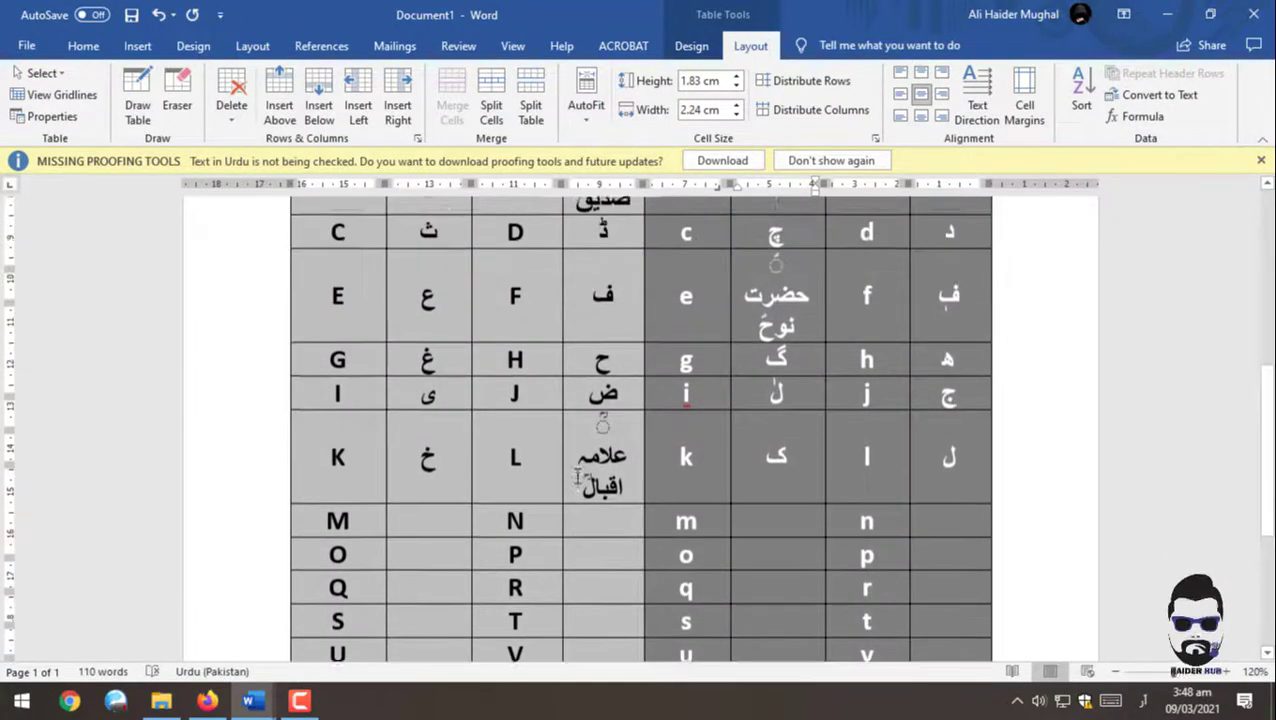
scroll(590, 430, up, 1)
scroll(600, 365, down, 2)
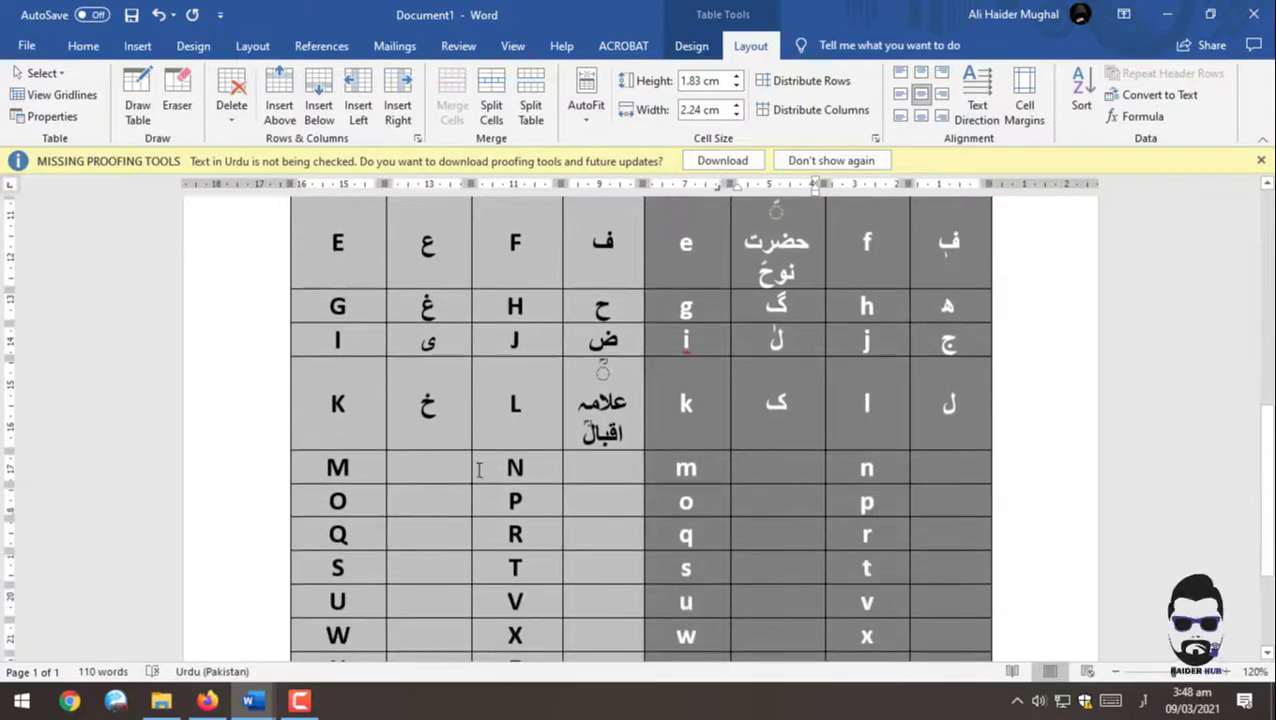
scroll(565, 470, down, 1)
Step: Enter م beside m, ا beside M, ن beside n and ں beside N
click(771, 438)
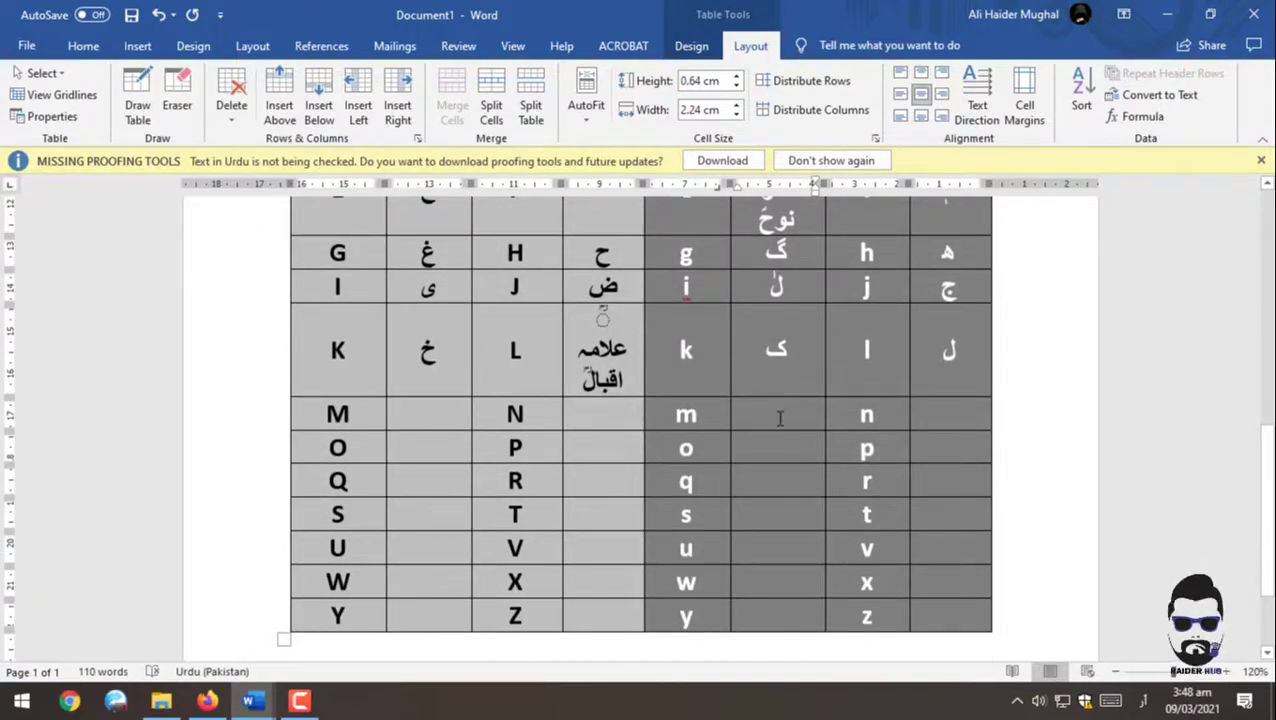
text(م)
click(441, 409)
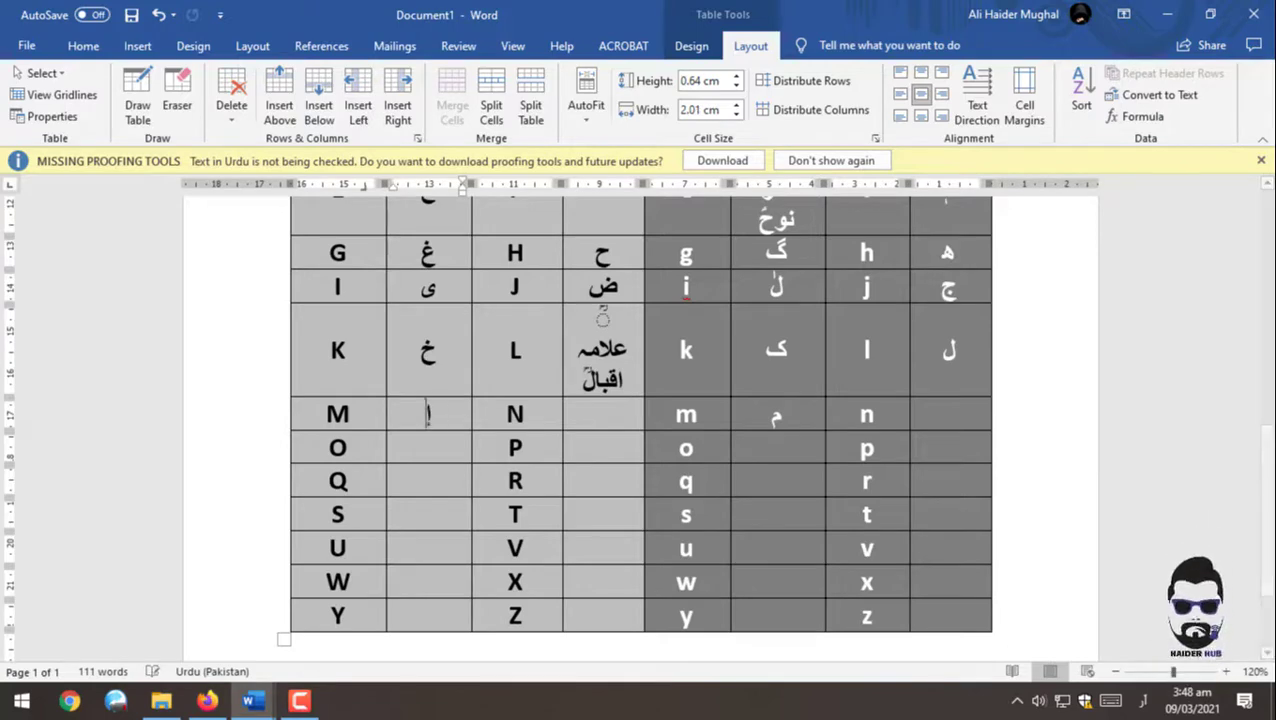
text(ا)
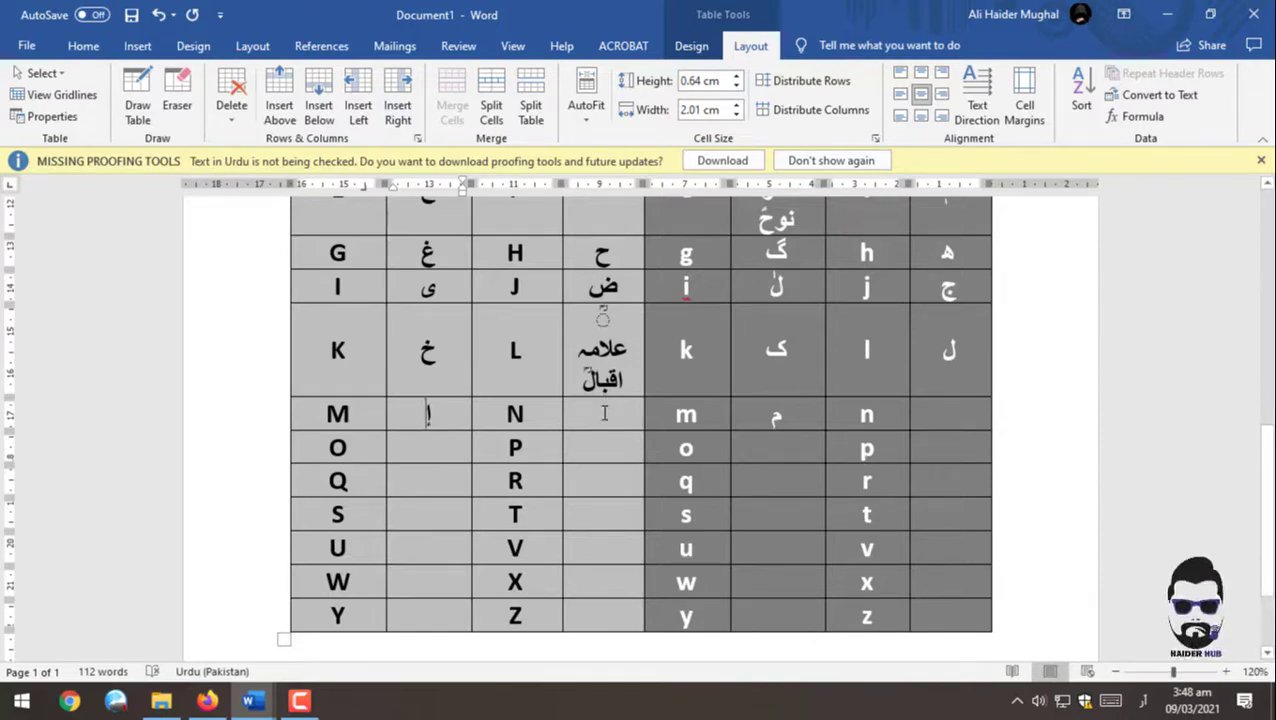
click(956, 421)
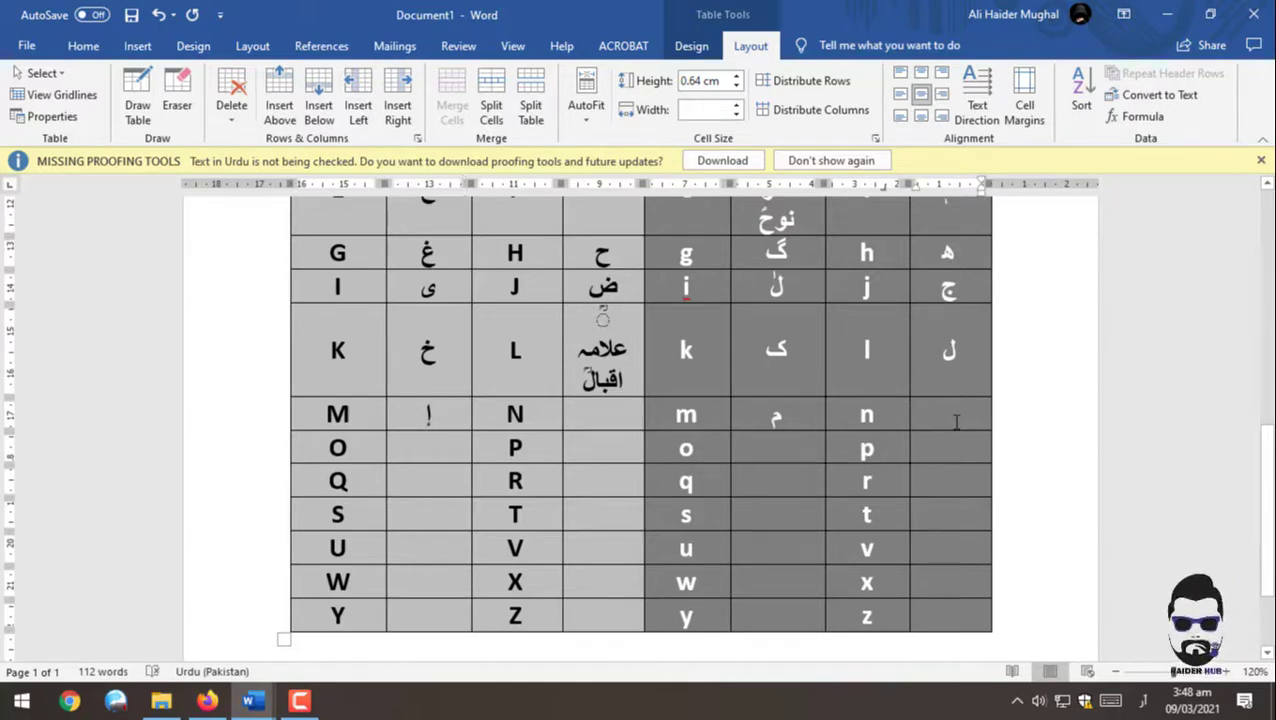
text(ن)
click(618, 414)
text(ں)
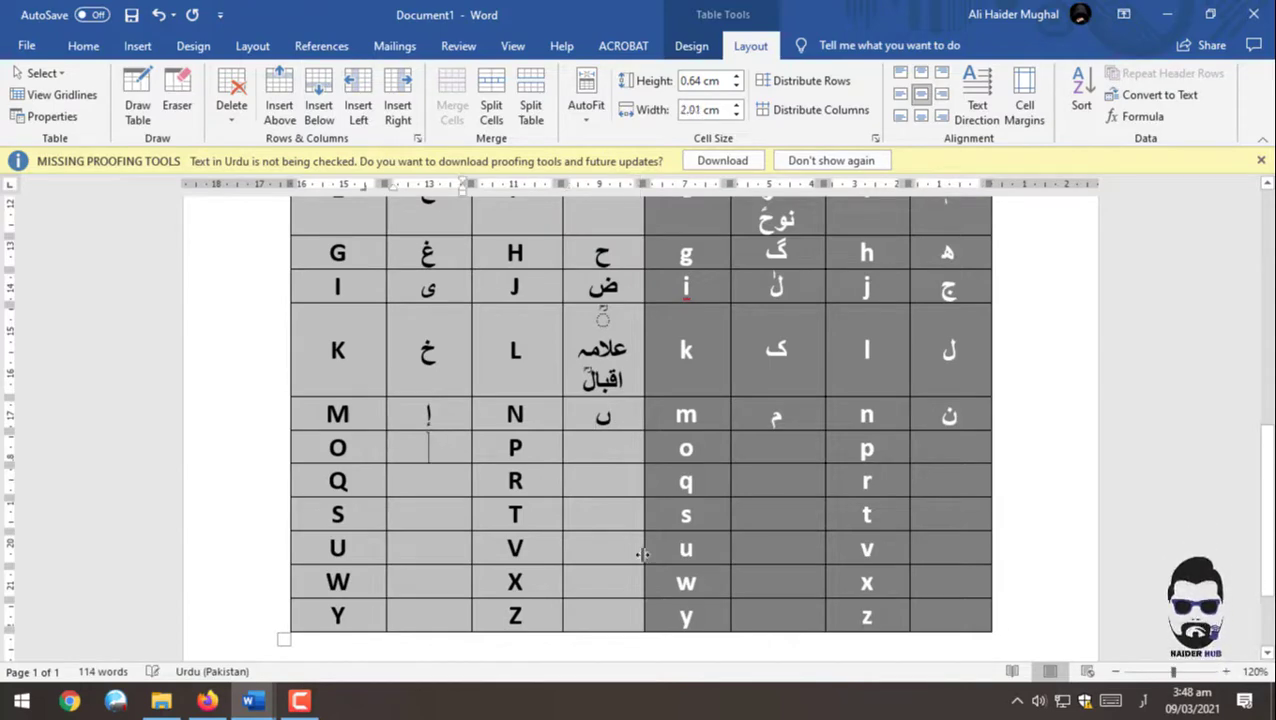
Step: Enter ہ beside o, ۃ beside O, پ beside p and ُ beside P
click(790, 450)
text(ہ)
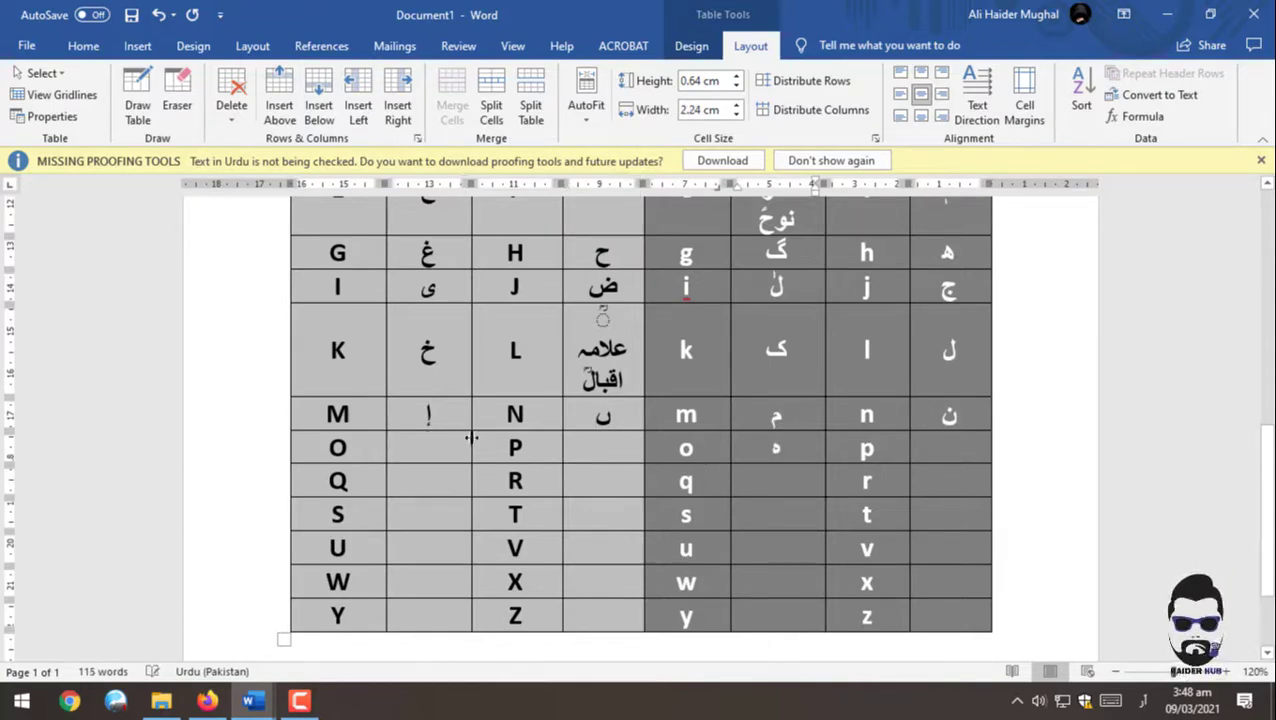
click(446, 450)
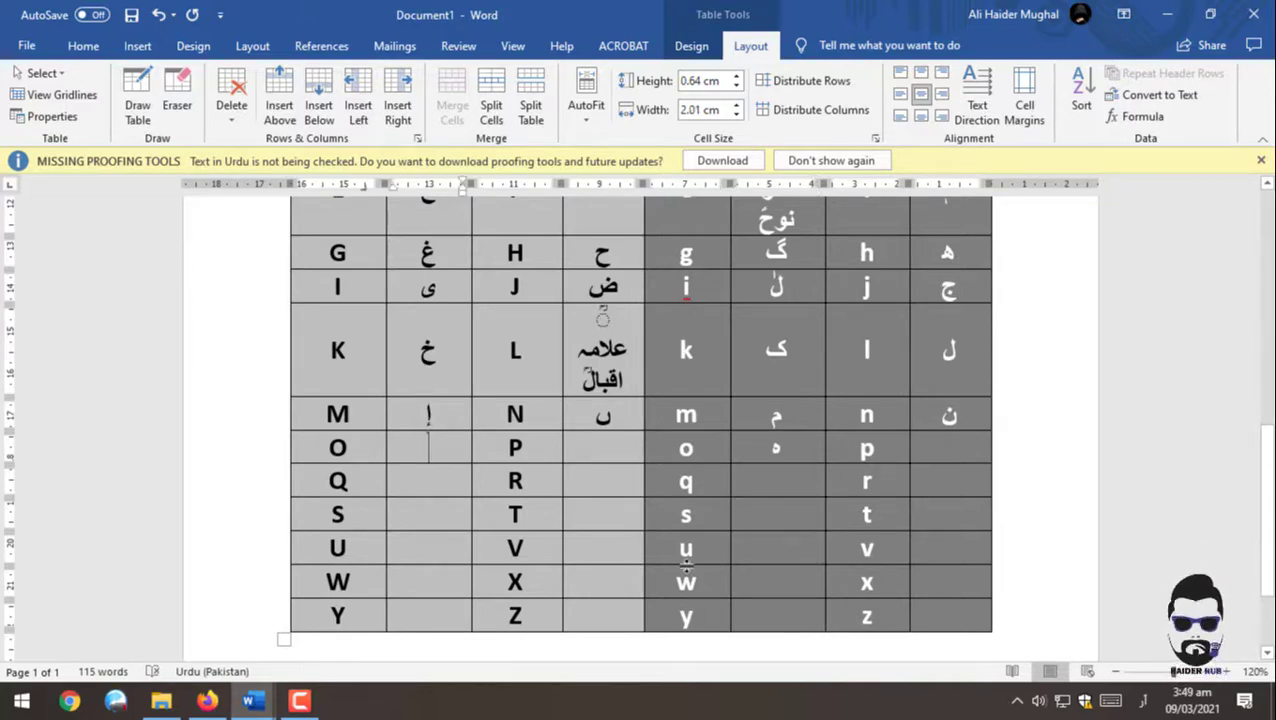
text(ۃ)
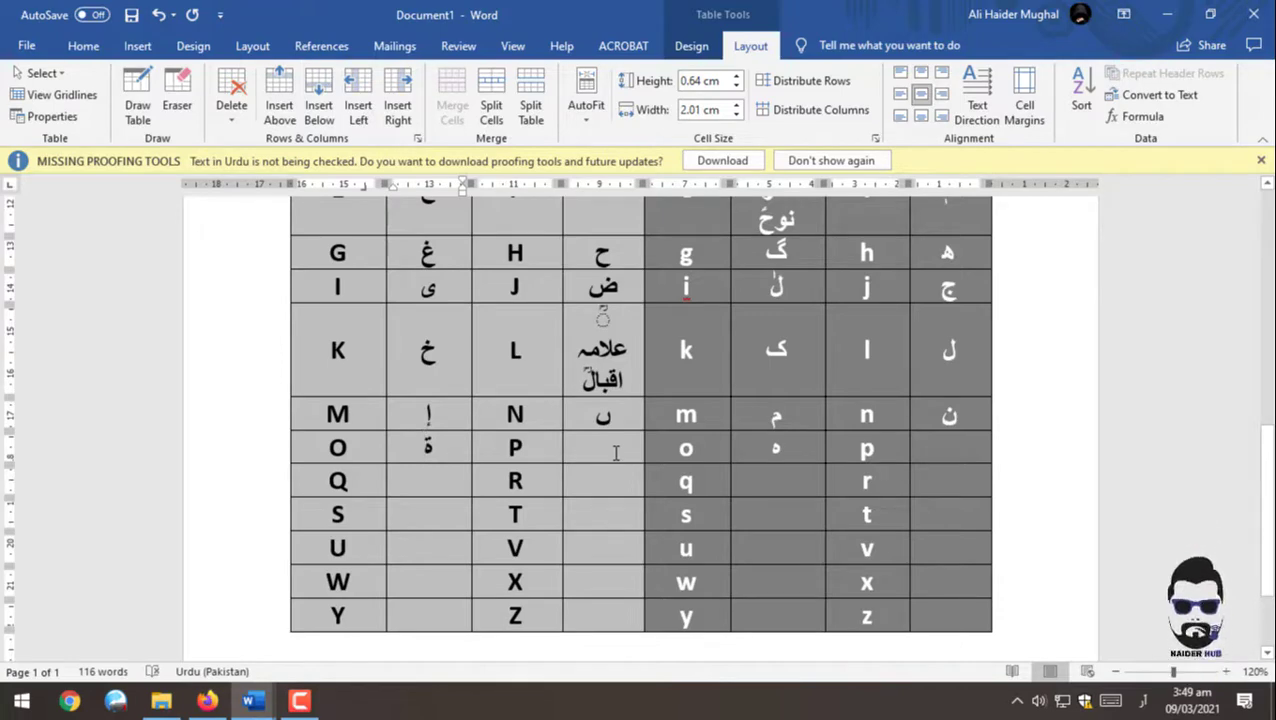
click(612, 452)
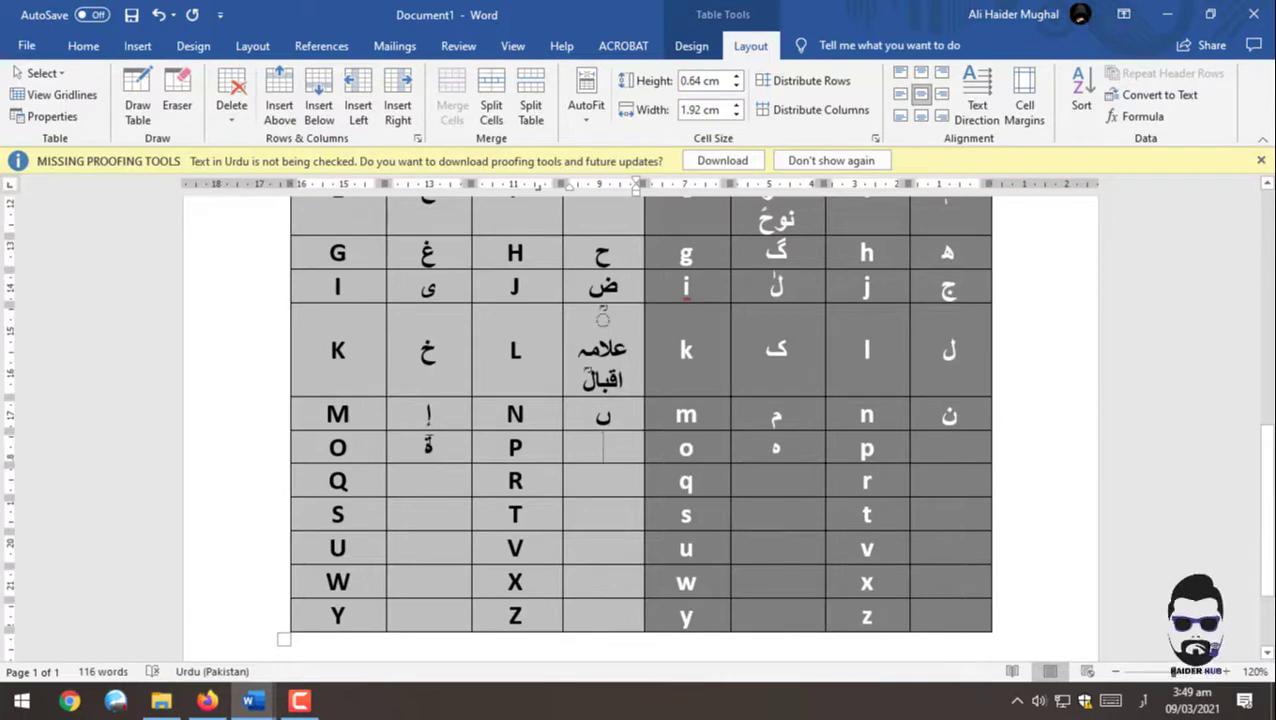
click(431, 447)
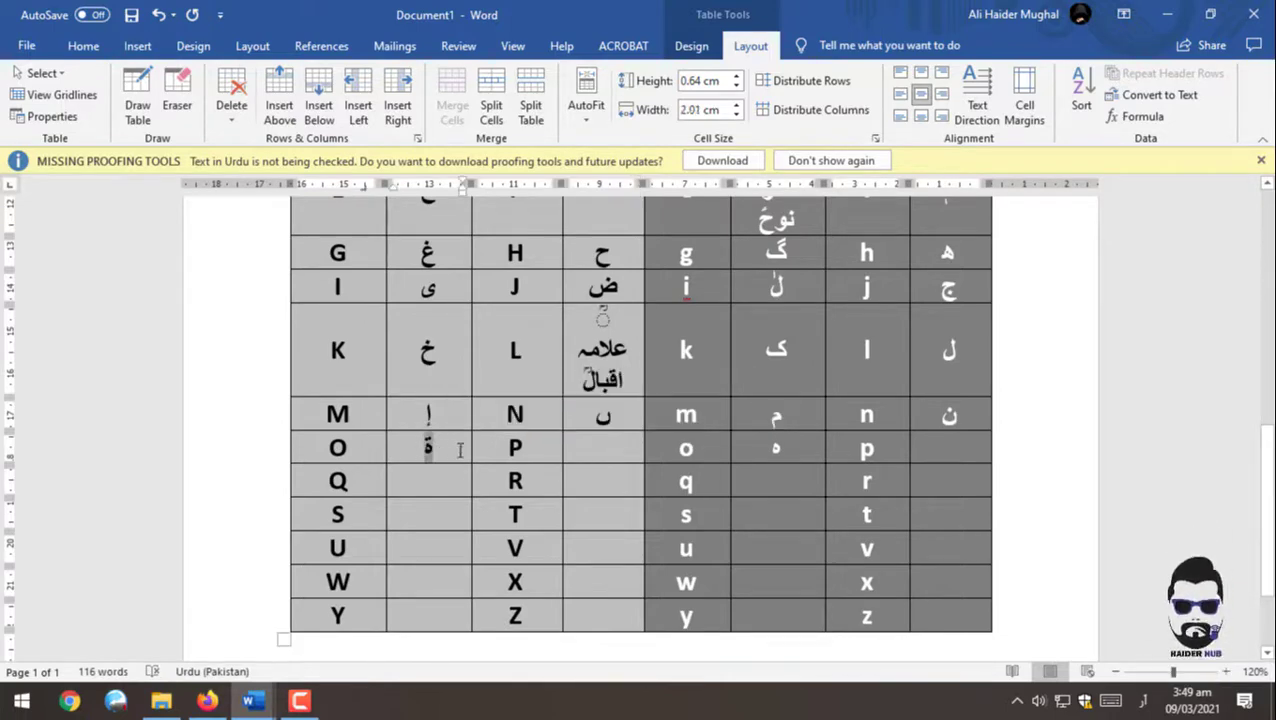
click(931, 440)
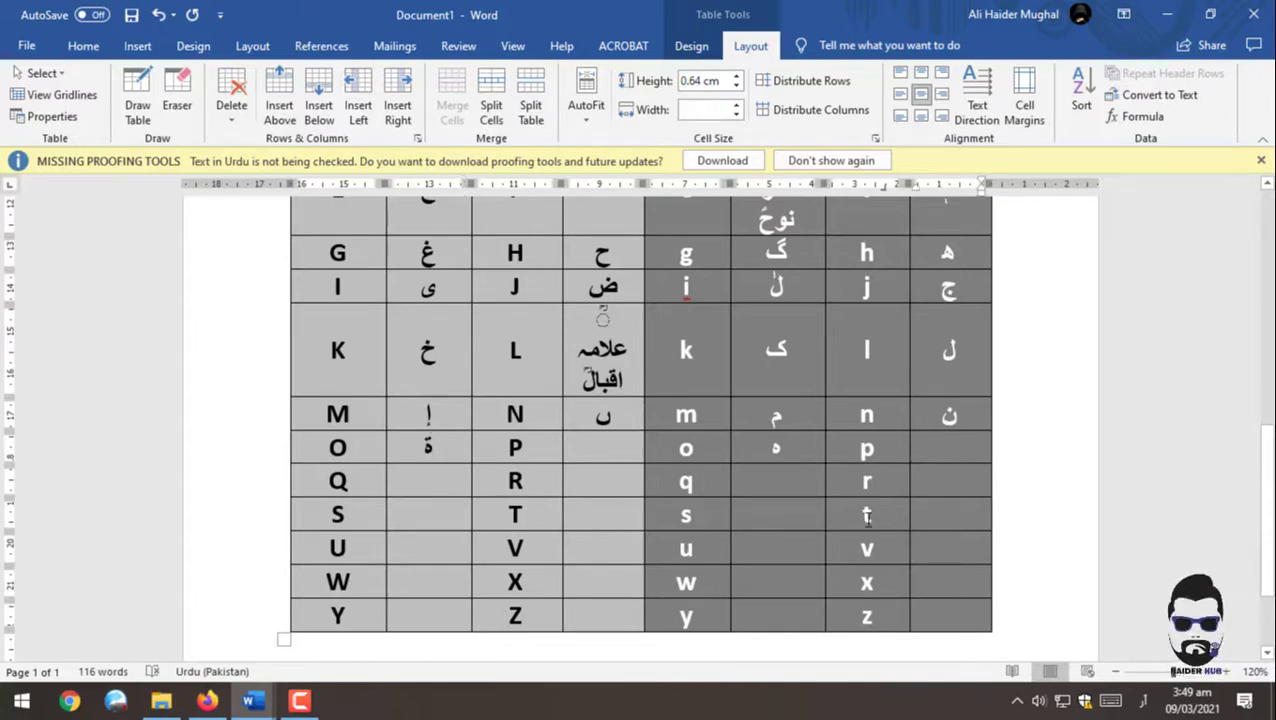
text(پ)
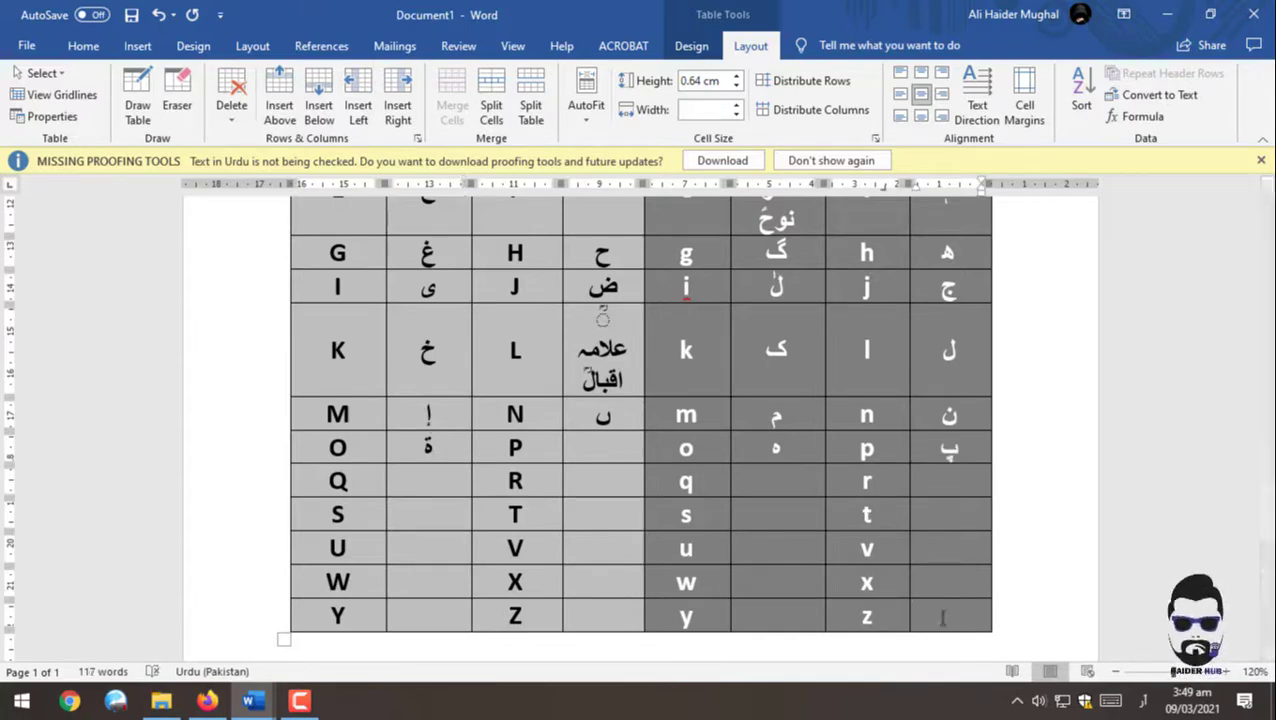
click(598, 455)
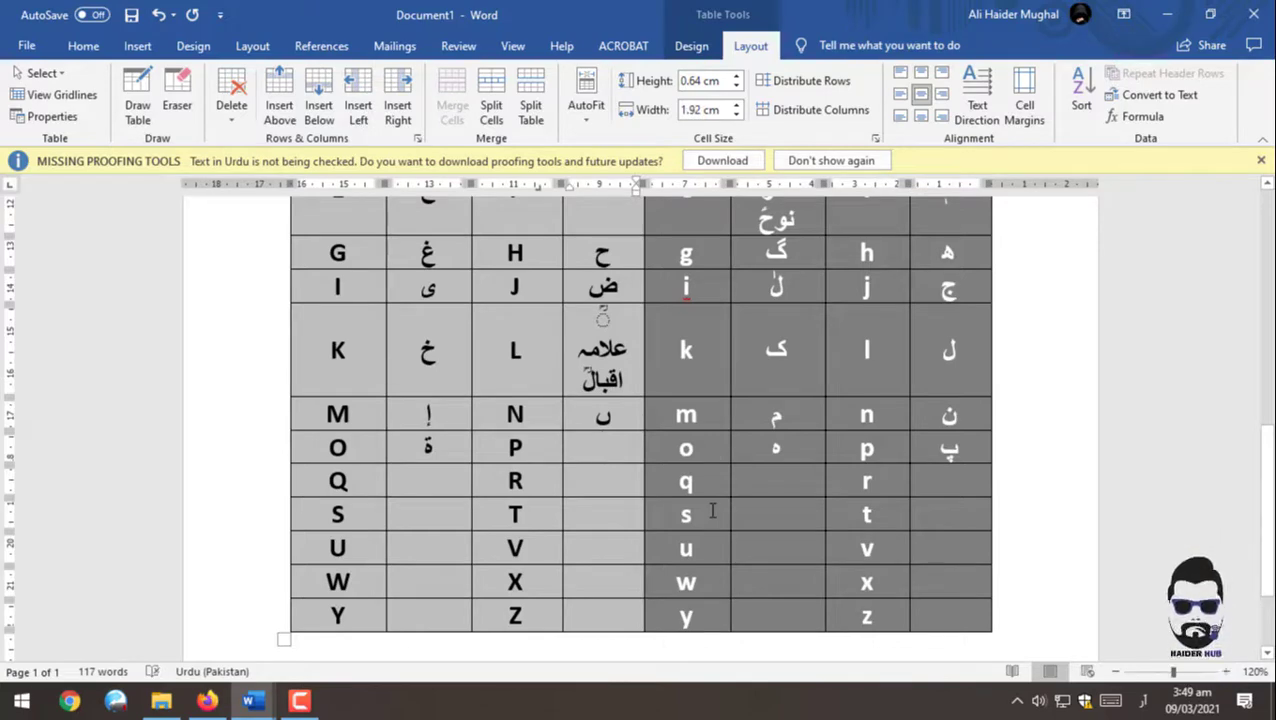
text(ُ)
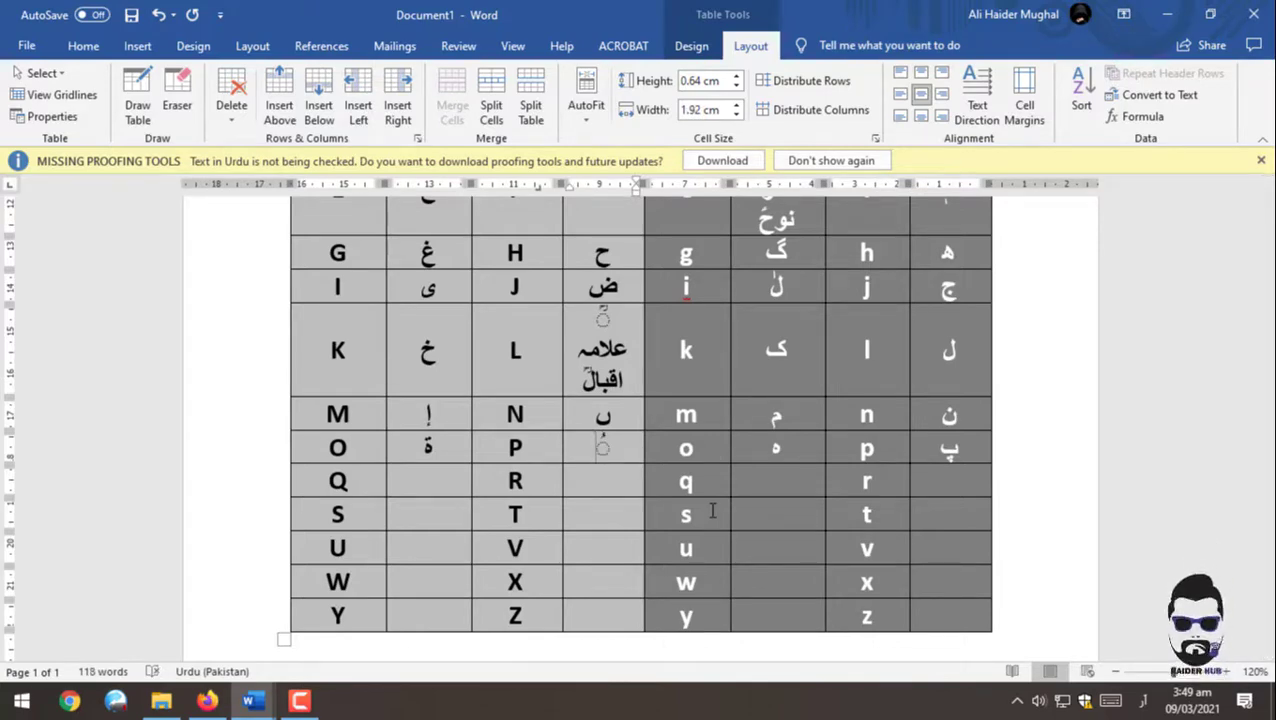
Step: Enter ق beside q and place the caret in the empty cell beside Q
click(431, 480)
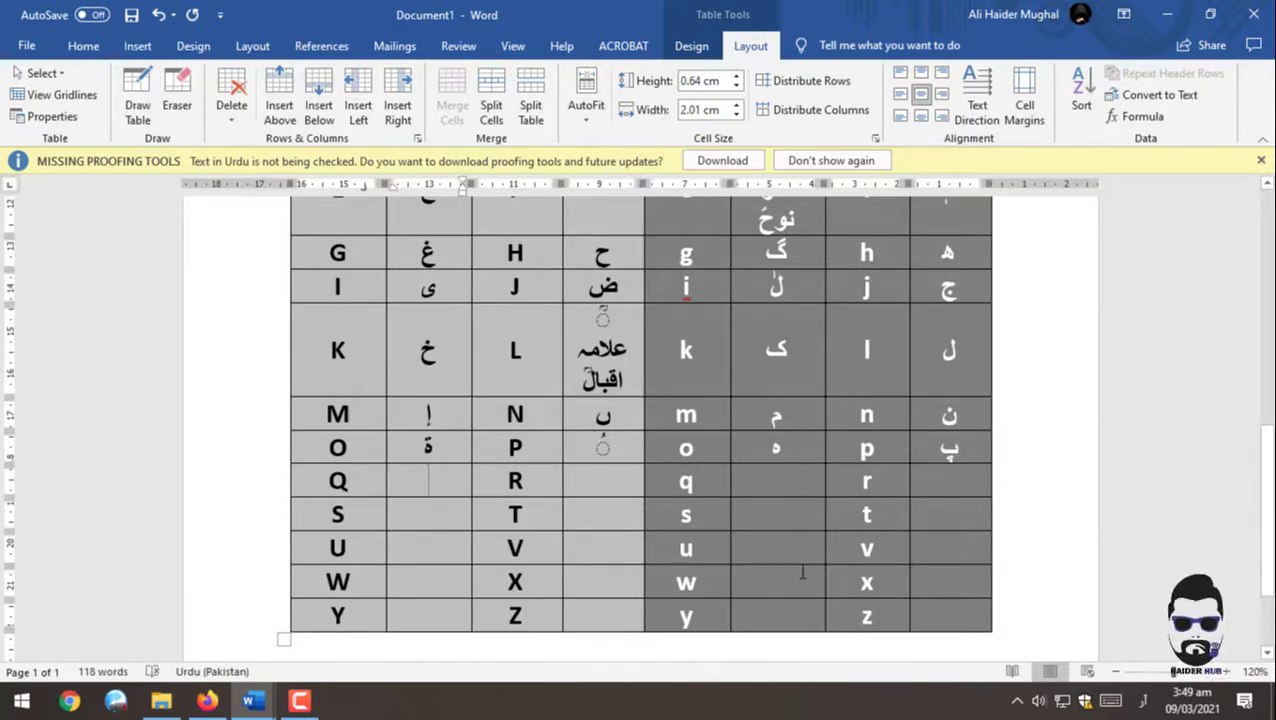
click(786, 488)
text(ق)
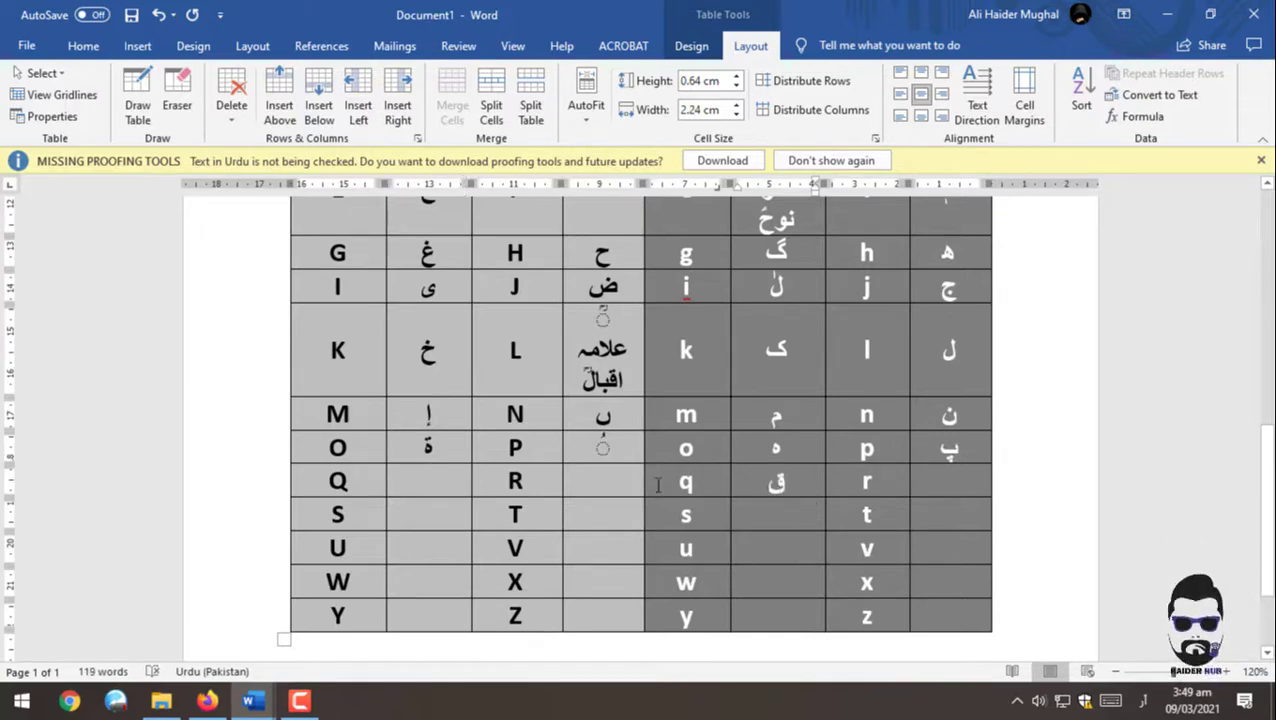
click(421, 481)
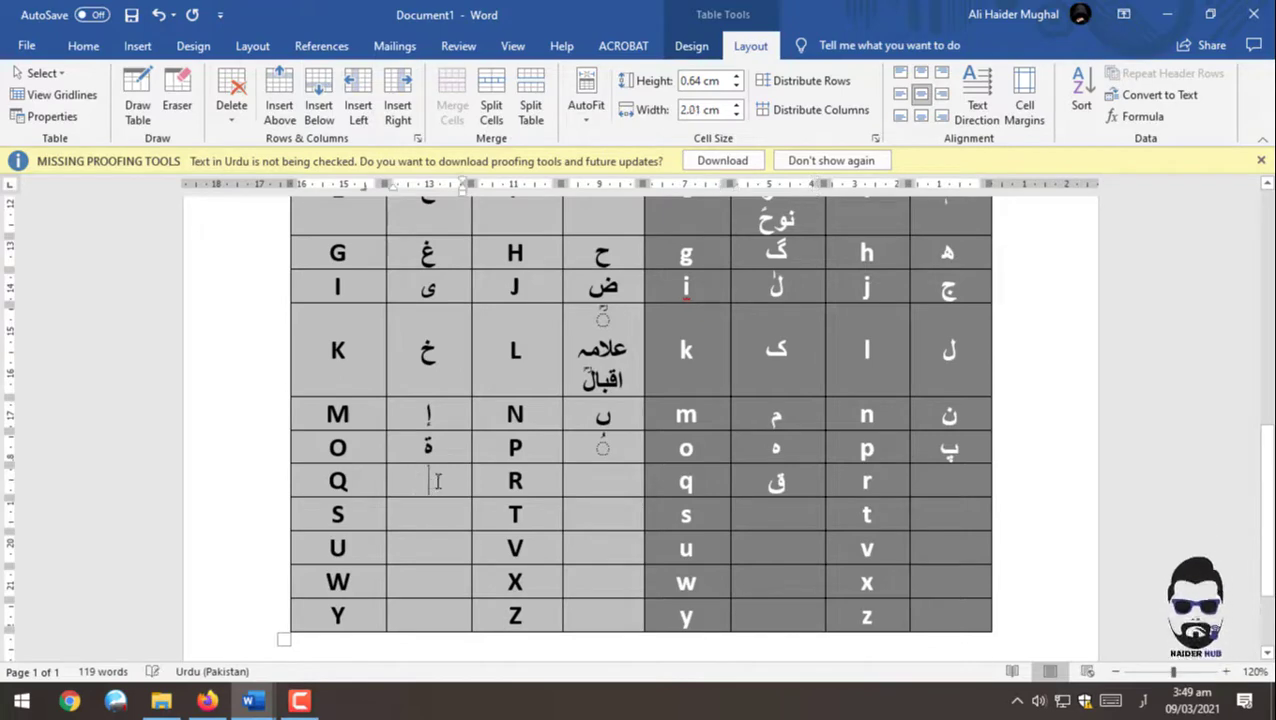
Step: Add the ٔ mark beside Q, then ر beside r and ڑ beside R
text(ٔ)
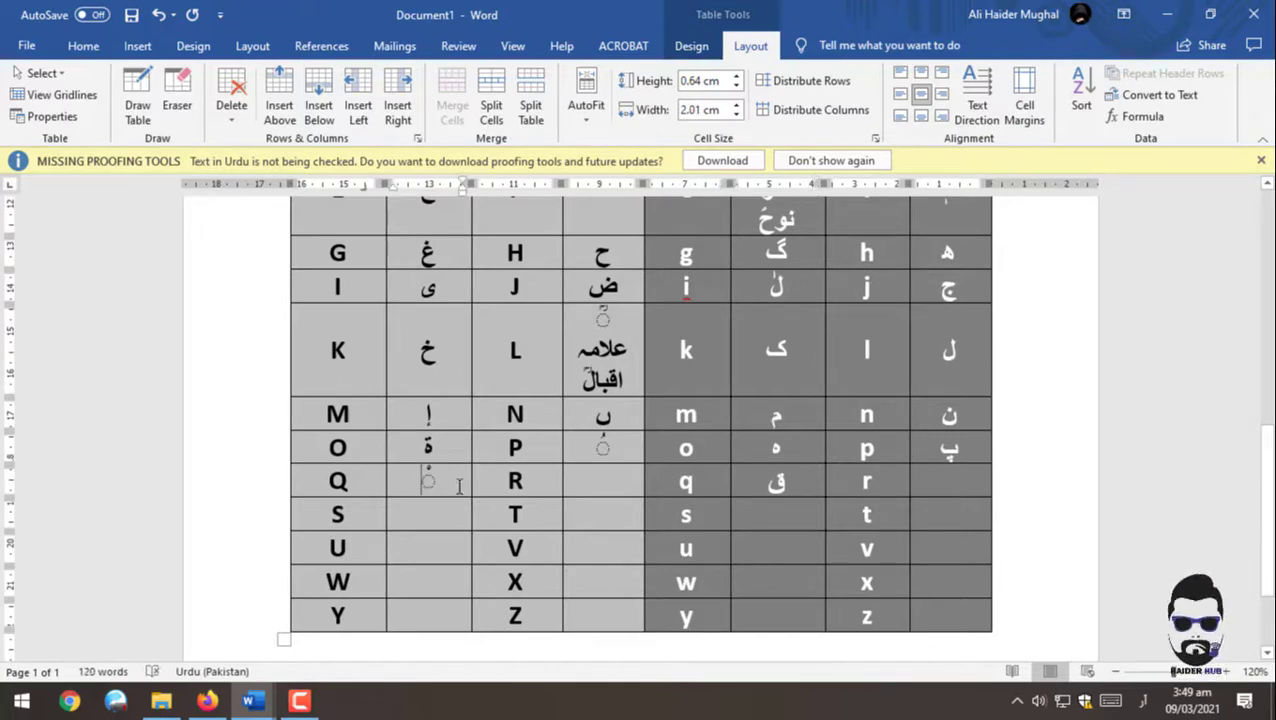
scroll(459, 485, up, 2)
scroll(459, 485, up, 6)
scroll(459, 485, up, 4)
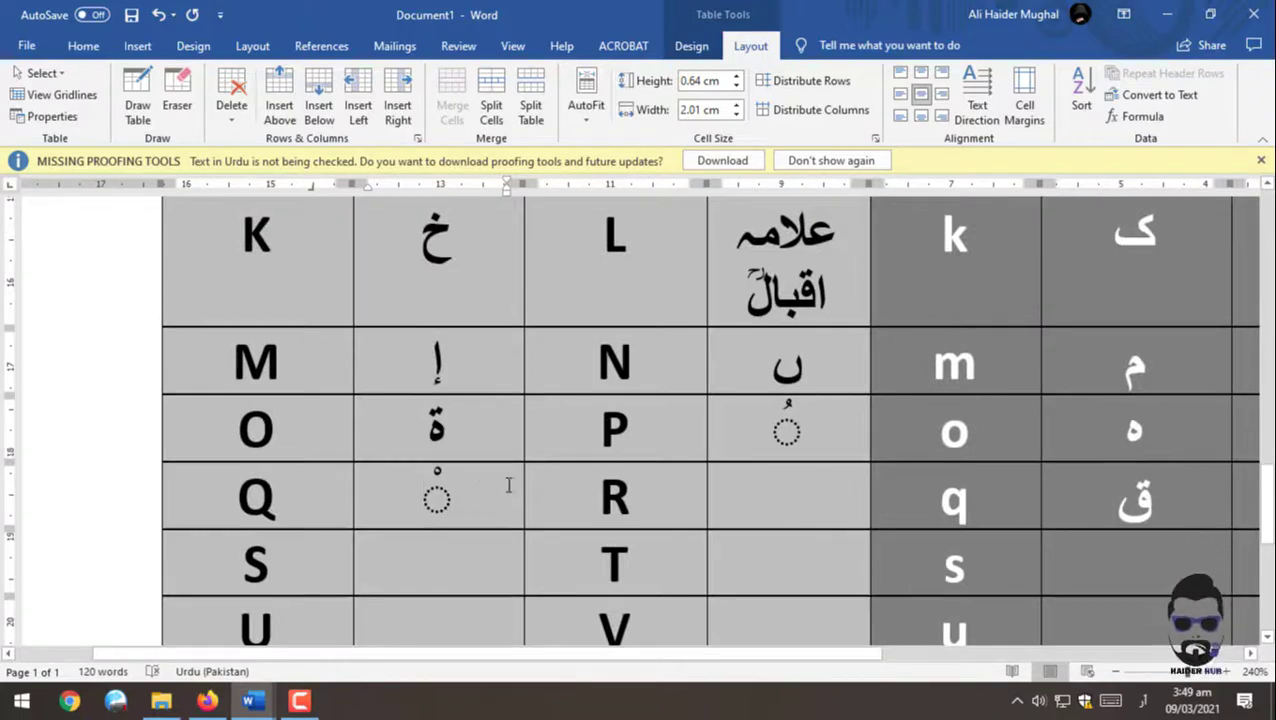
scroll(617, 490, down, 2)
scroll(617, 490, down, 2)
scroll(617, 490, down, 2)
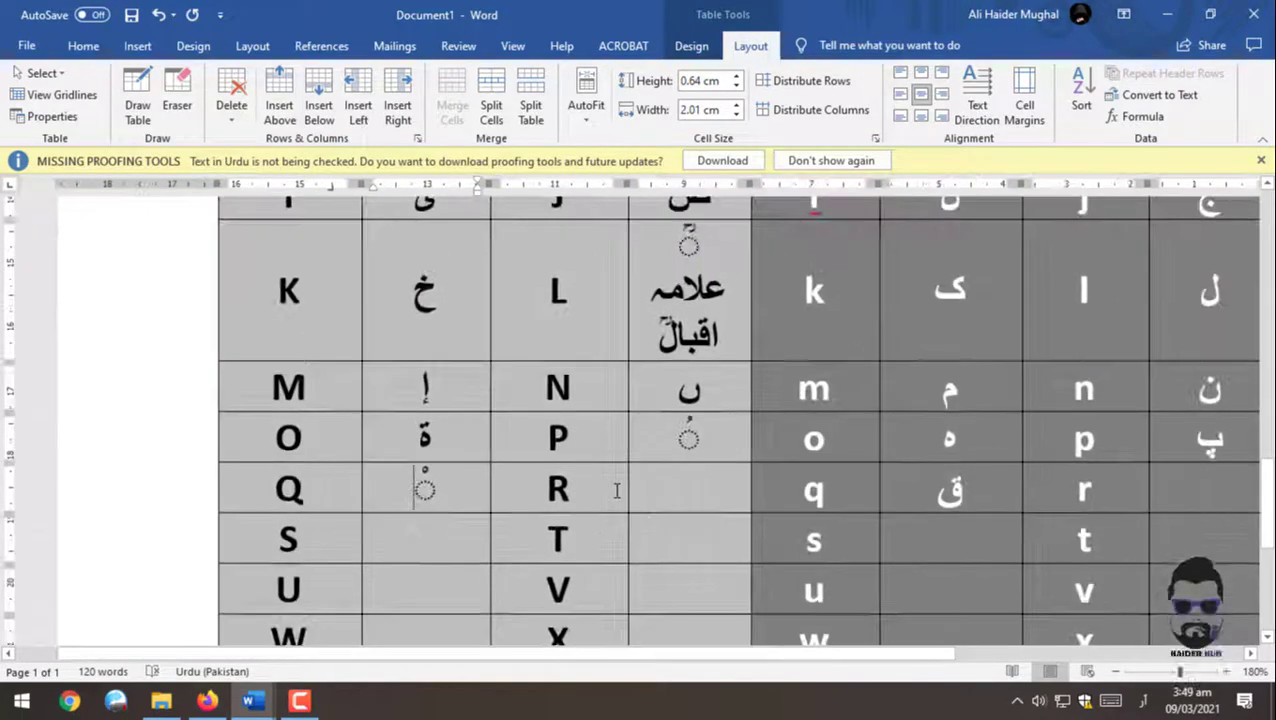
scroll(617, 490, down, 3)
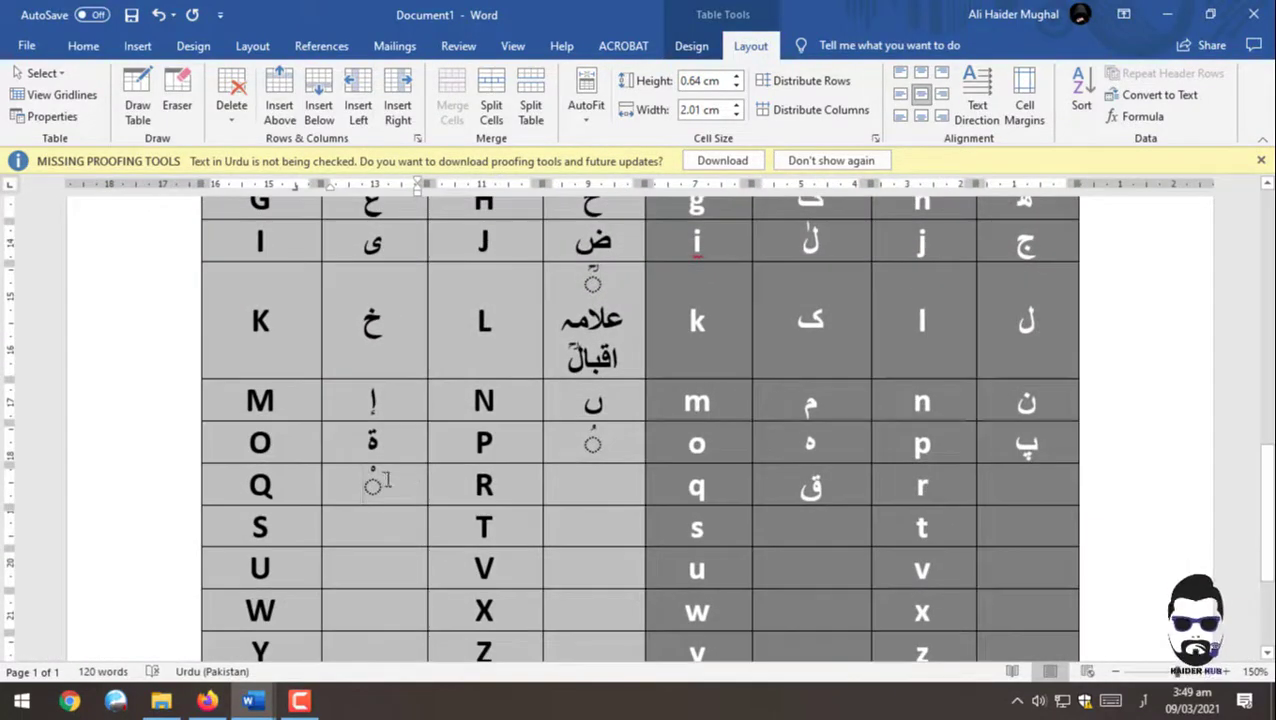
click(600, 495)
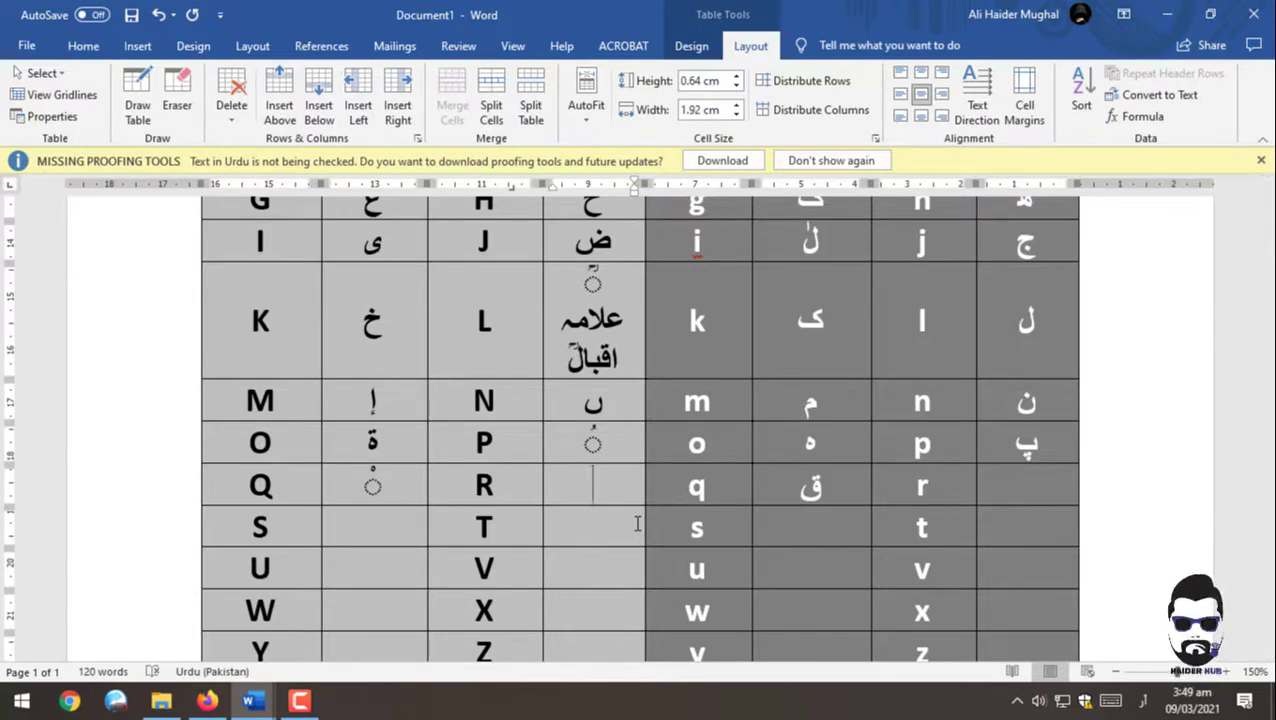
click(1060, 477)
text(ر)
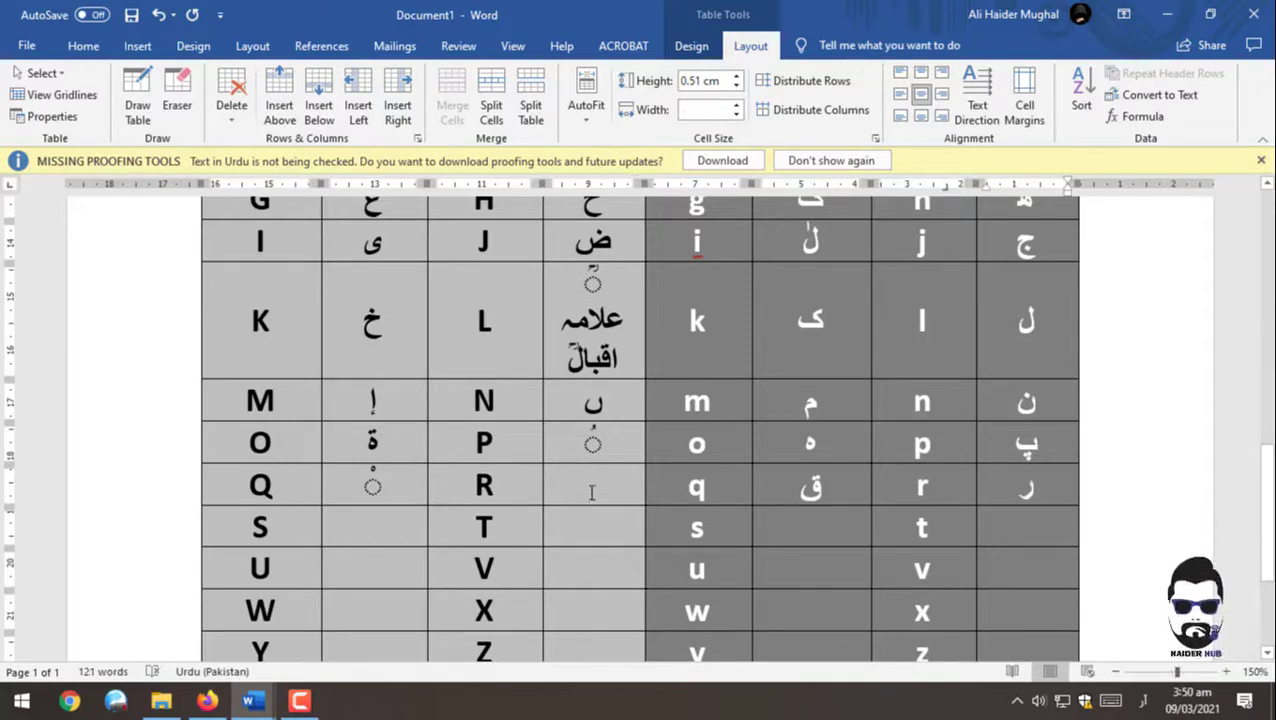
click(591, 492)
text(ڑ)
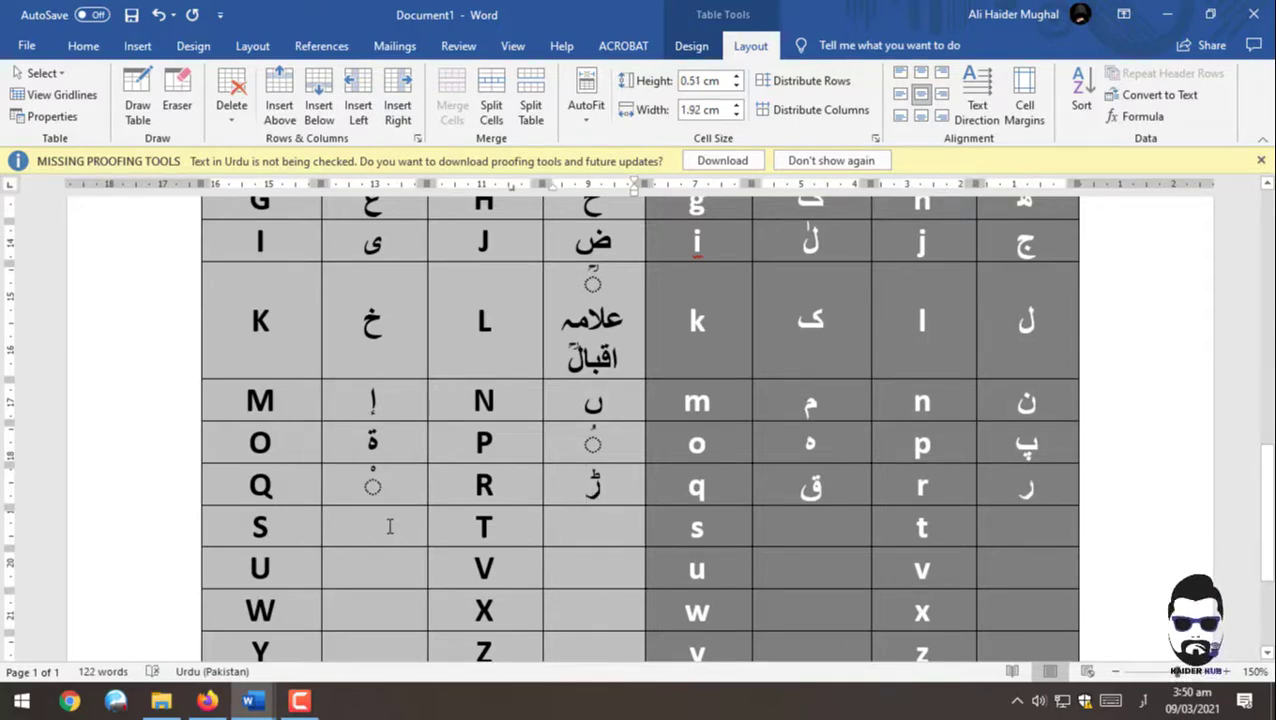
Step: Enter س beside s, ص beside S, ت beside t and ٹ beside T
click(765, 515)
text(س)
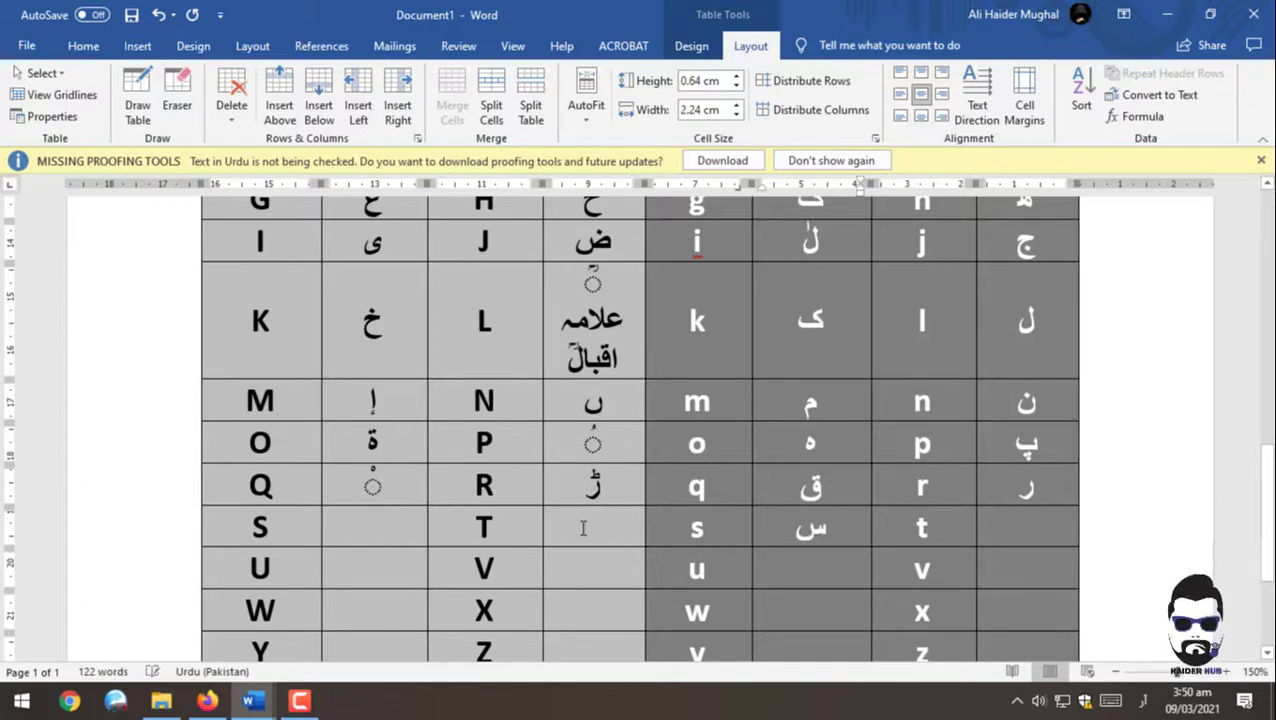
click(360, 518)
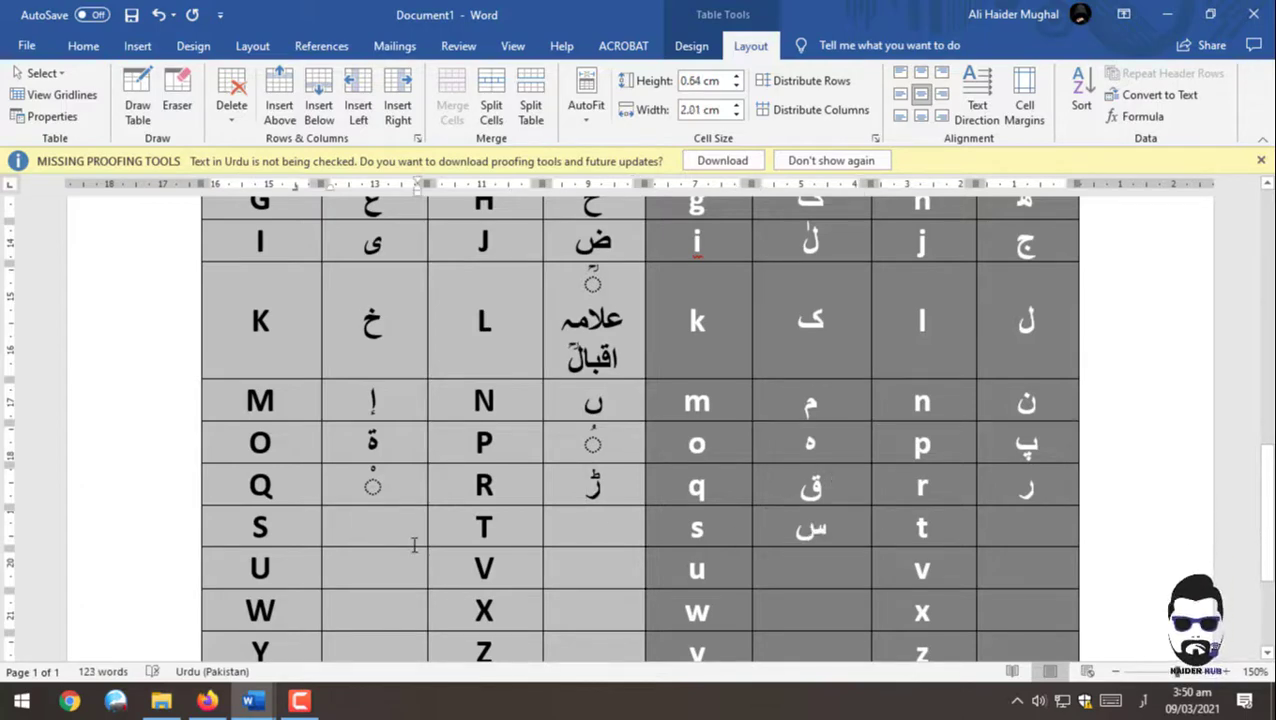
text(ص)
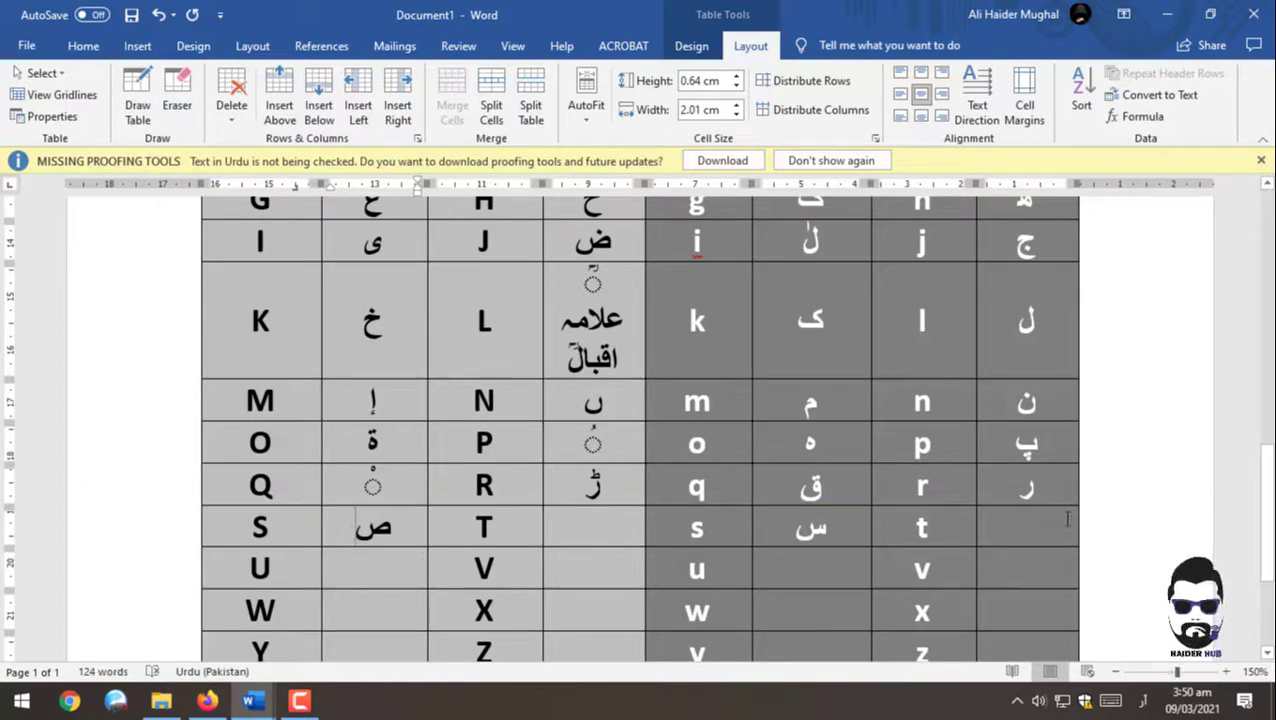
click(1054, 527)
text(ٹ)
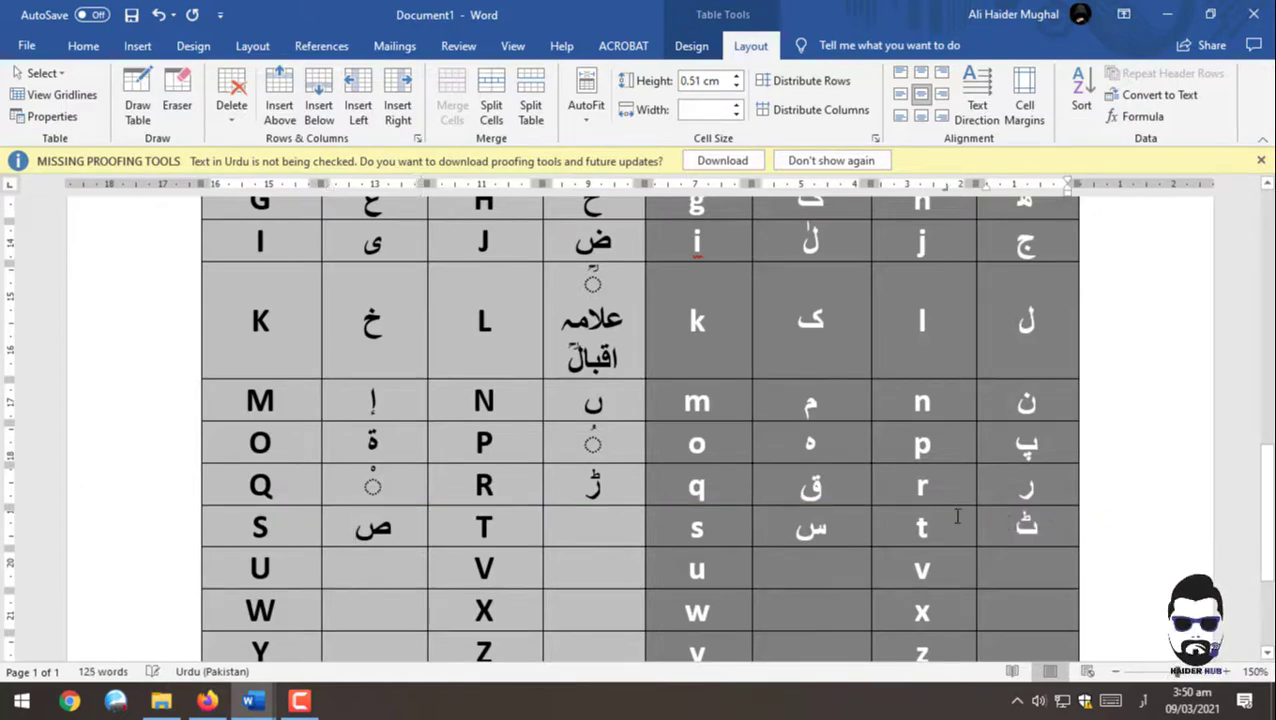
text(ت)
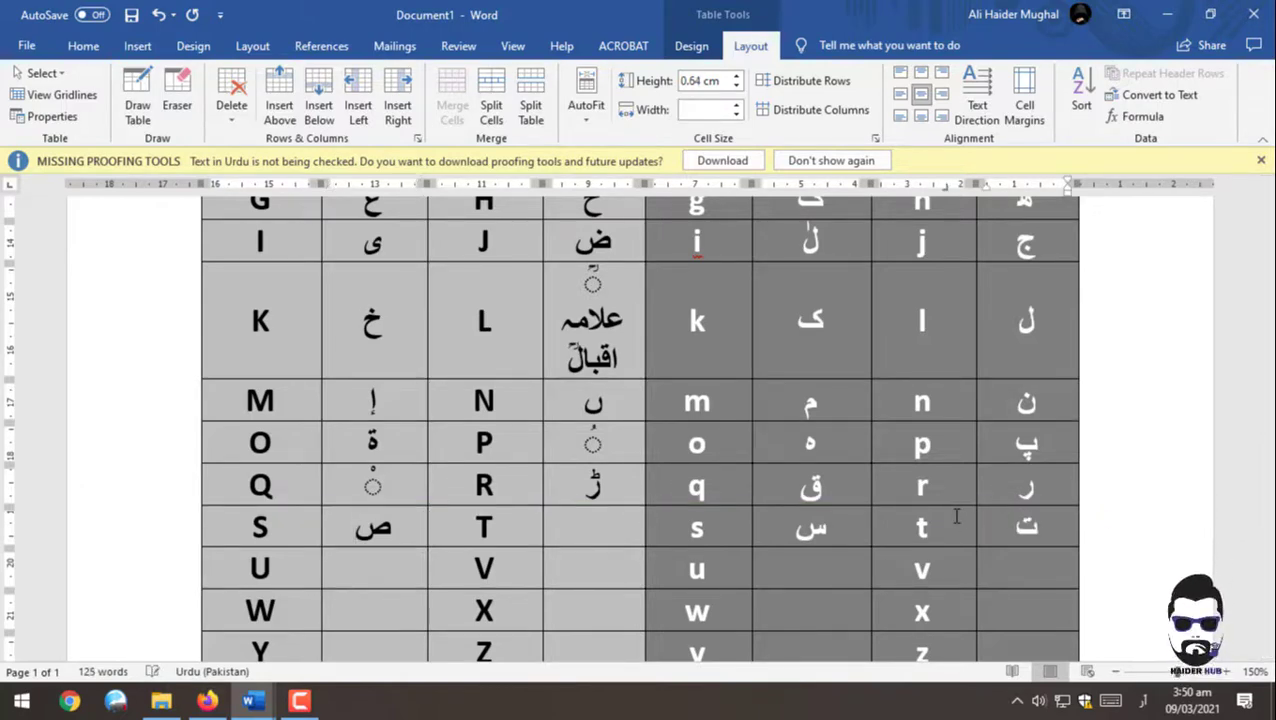
click(598, 550)
text(ٹ)
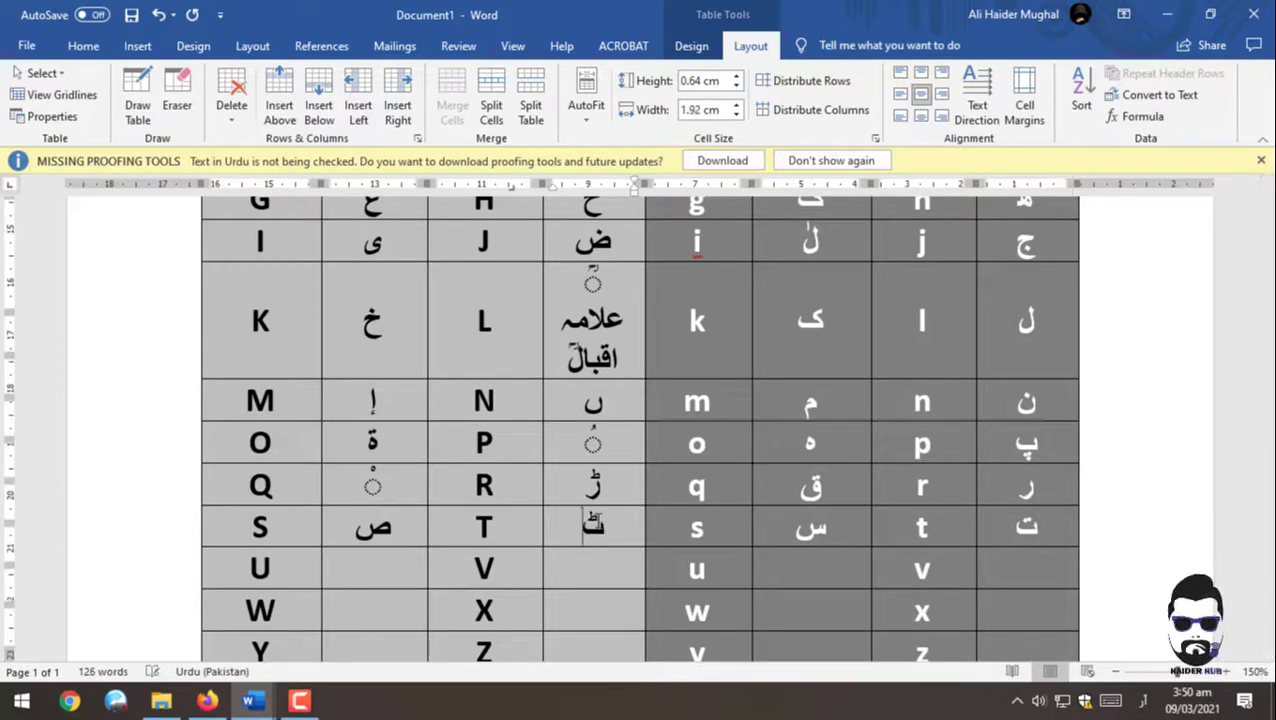
Step: Enter ئـ beside u and ٗ beside U
scroll(382, 532, down, 1)
click(356, 507)
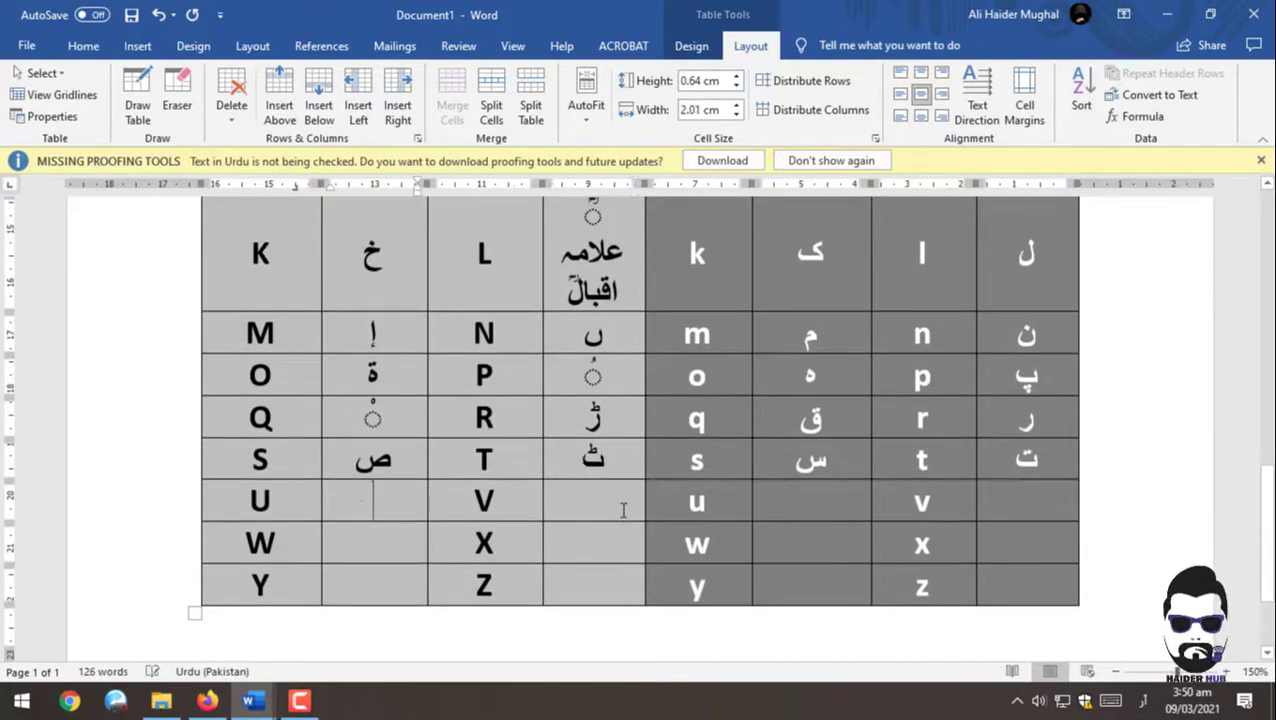
click(784, 504)
text(ئ)
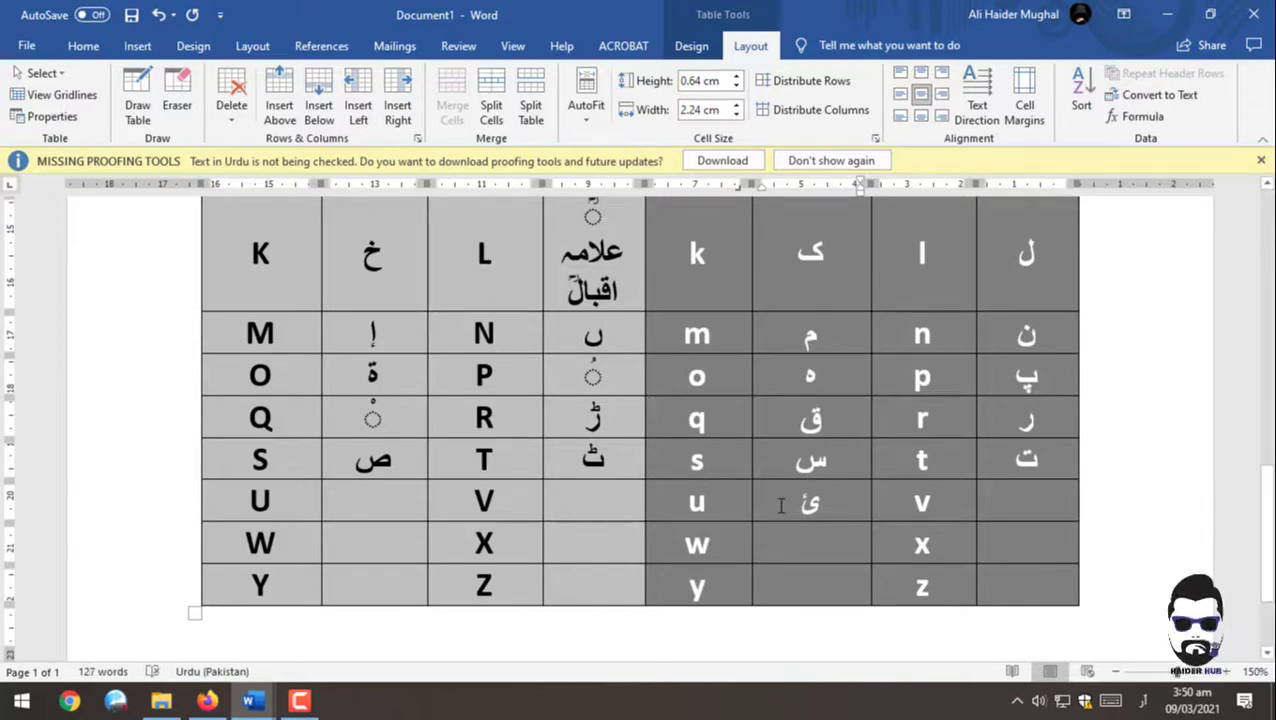
text(ـ)
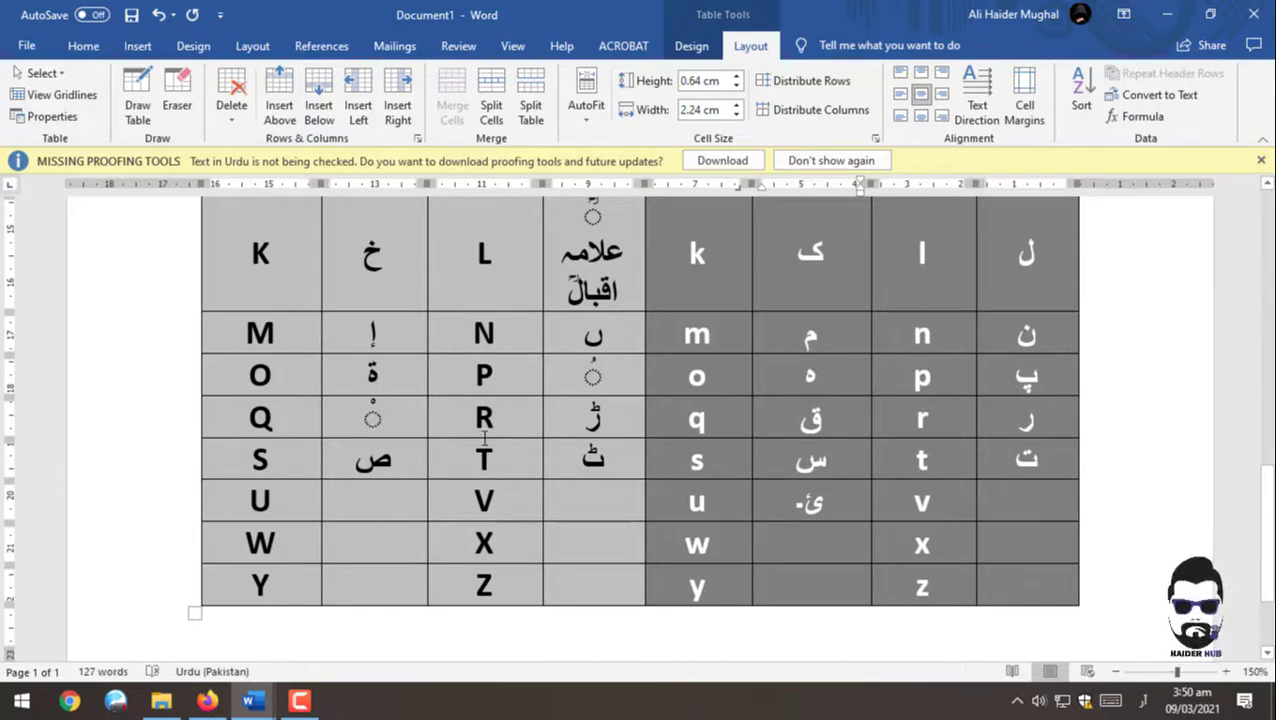
click(399, 500)
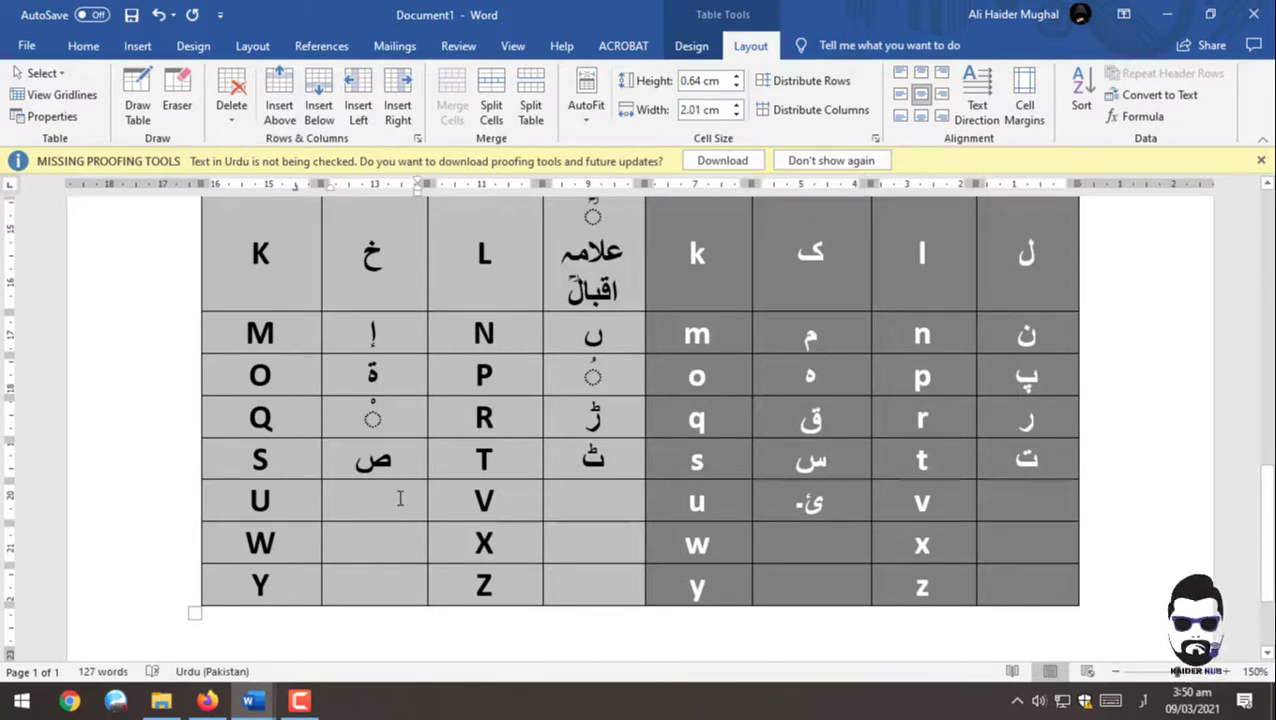
text(ٗ)
Step: Fill the V/W rows with ط, ظ beside V, و beside w and ﷺ beside W
click(612, 504)
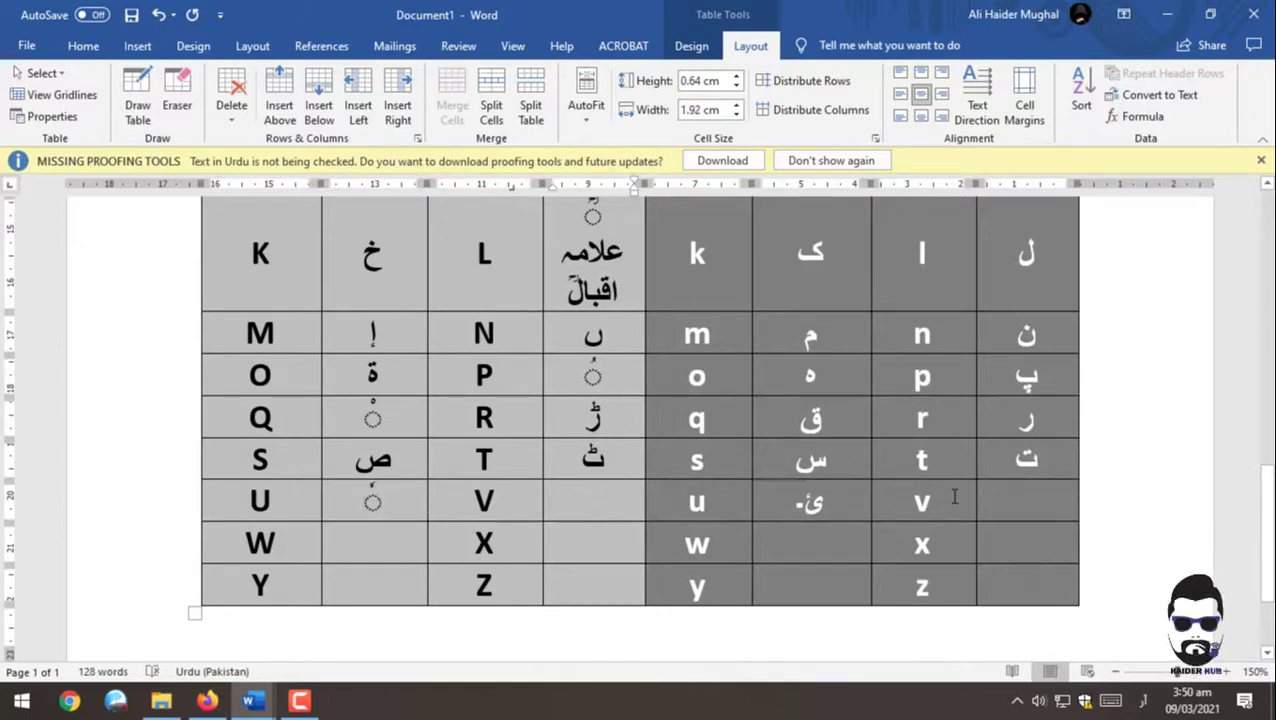
drag(1014, 513, 1018, 536)
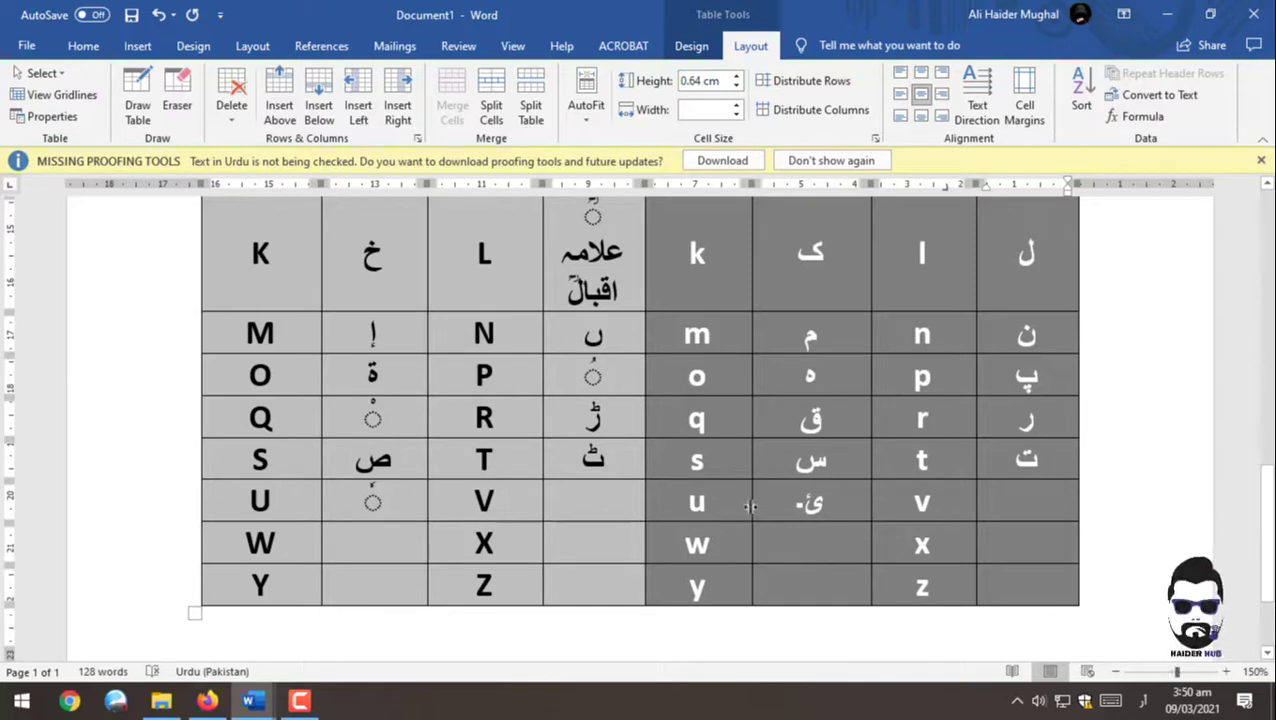
click(801, 542)
text(و)
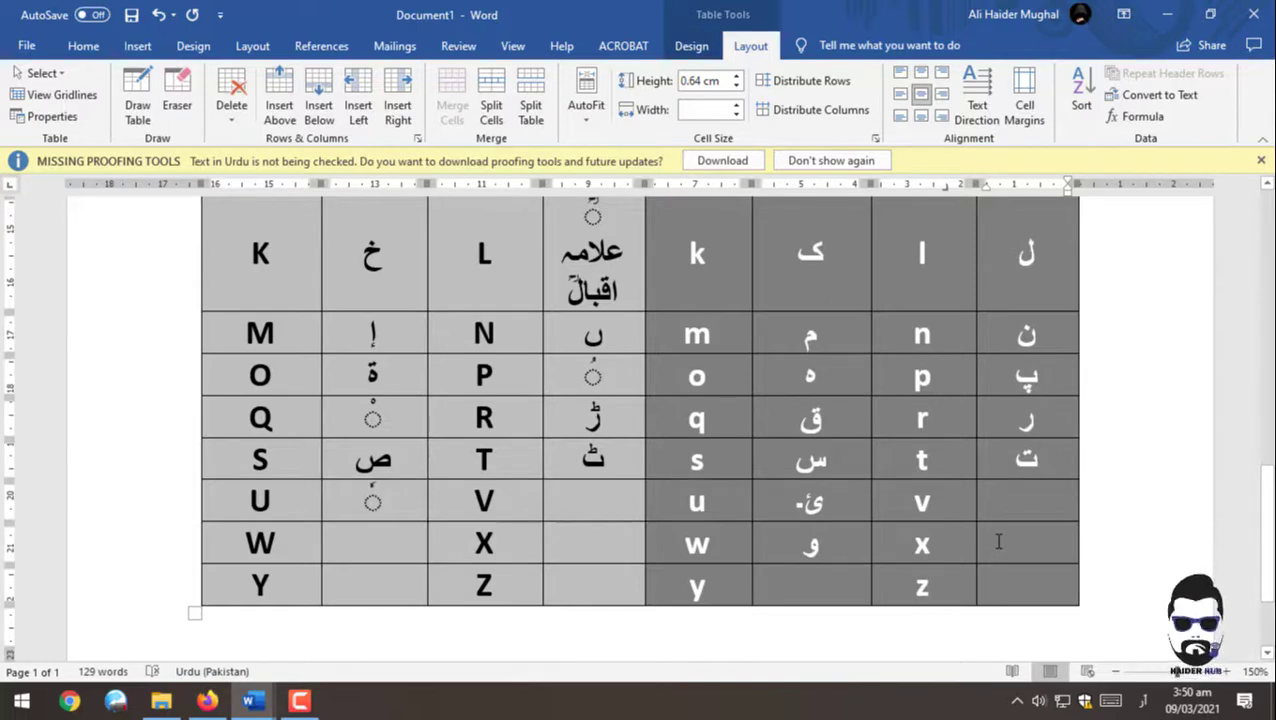
text(ط)
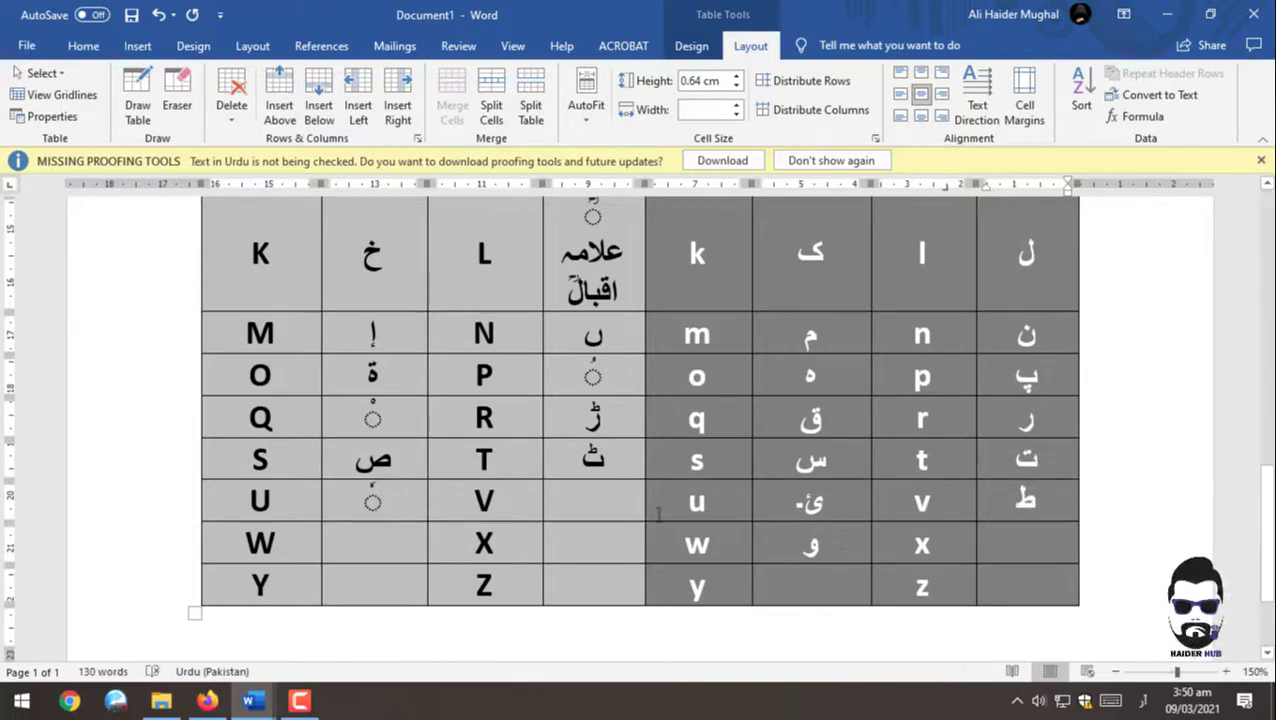
click(595, 515)
text(ظ)
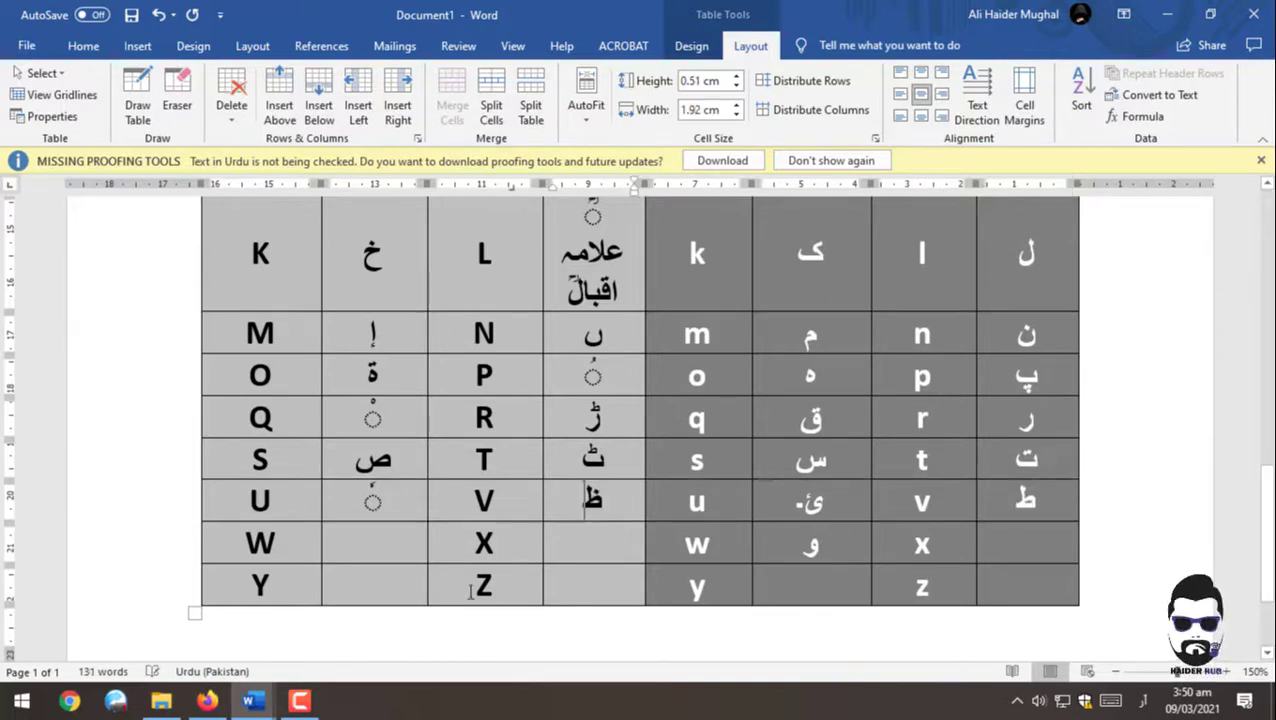
click(373, 549)
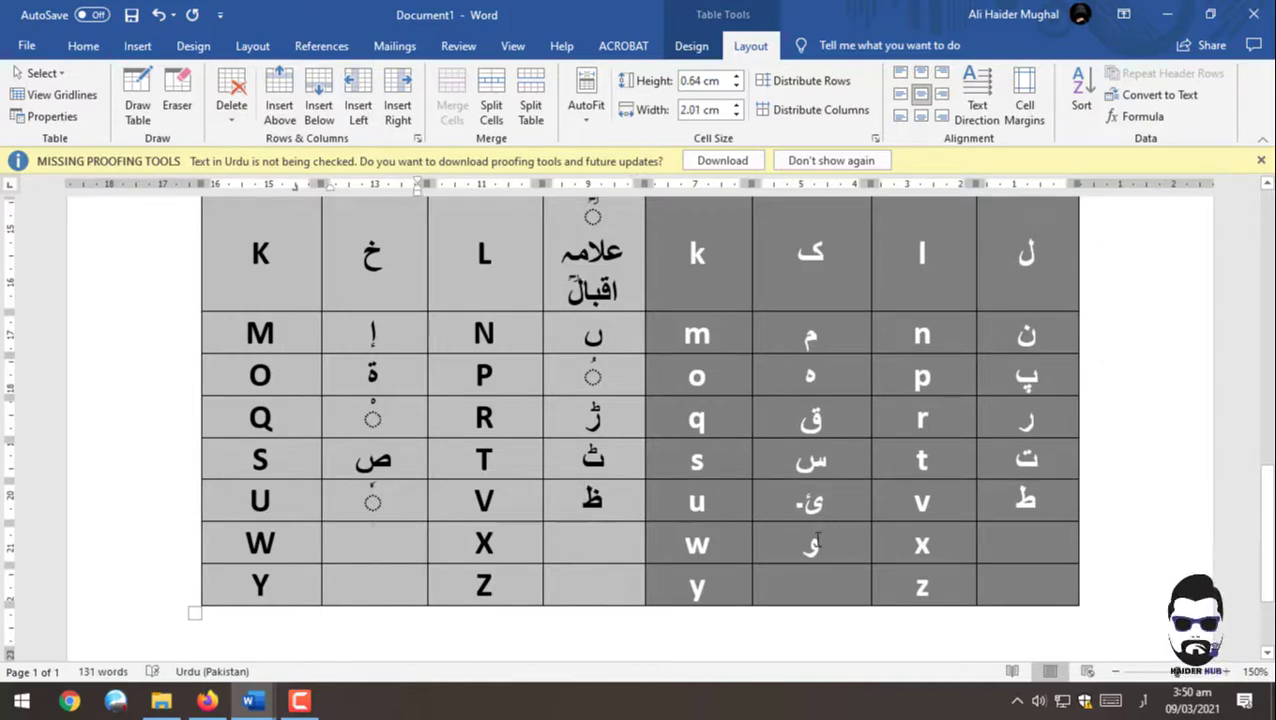
click(812, 545)
text(ؤ)
click(398, 540)
text(ﷺ)
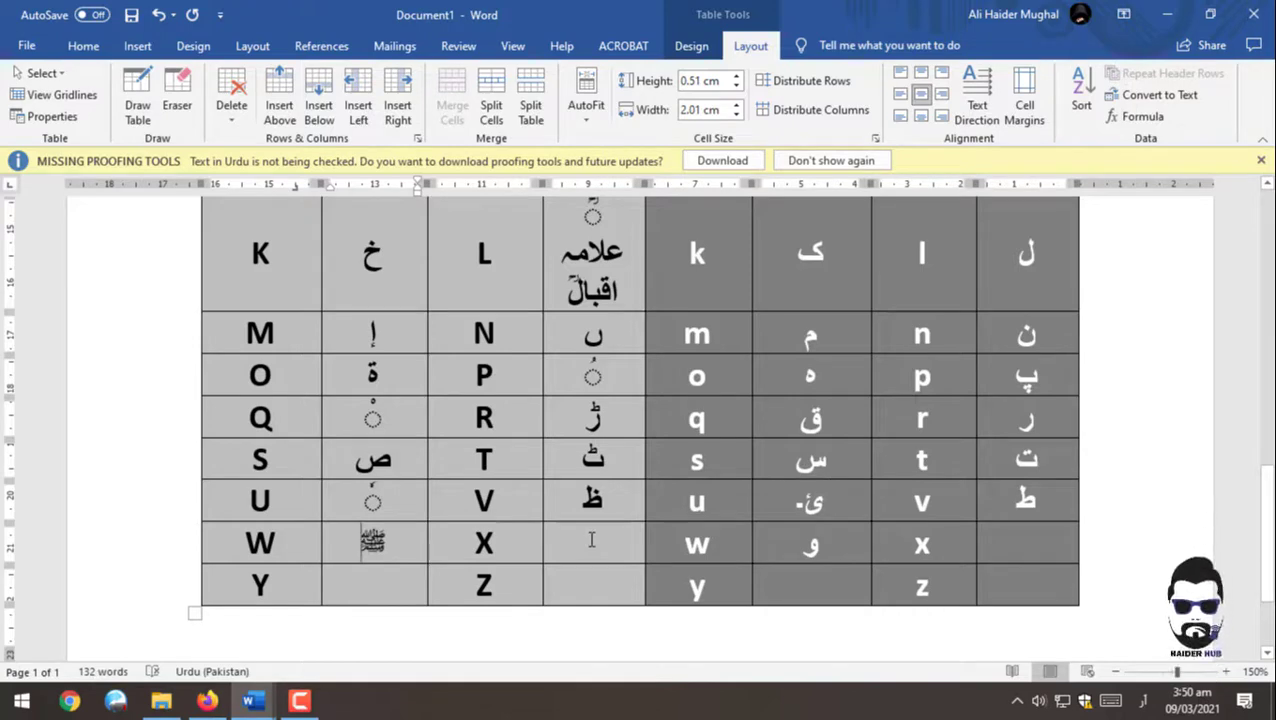
click(591, 540)
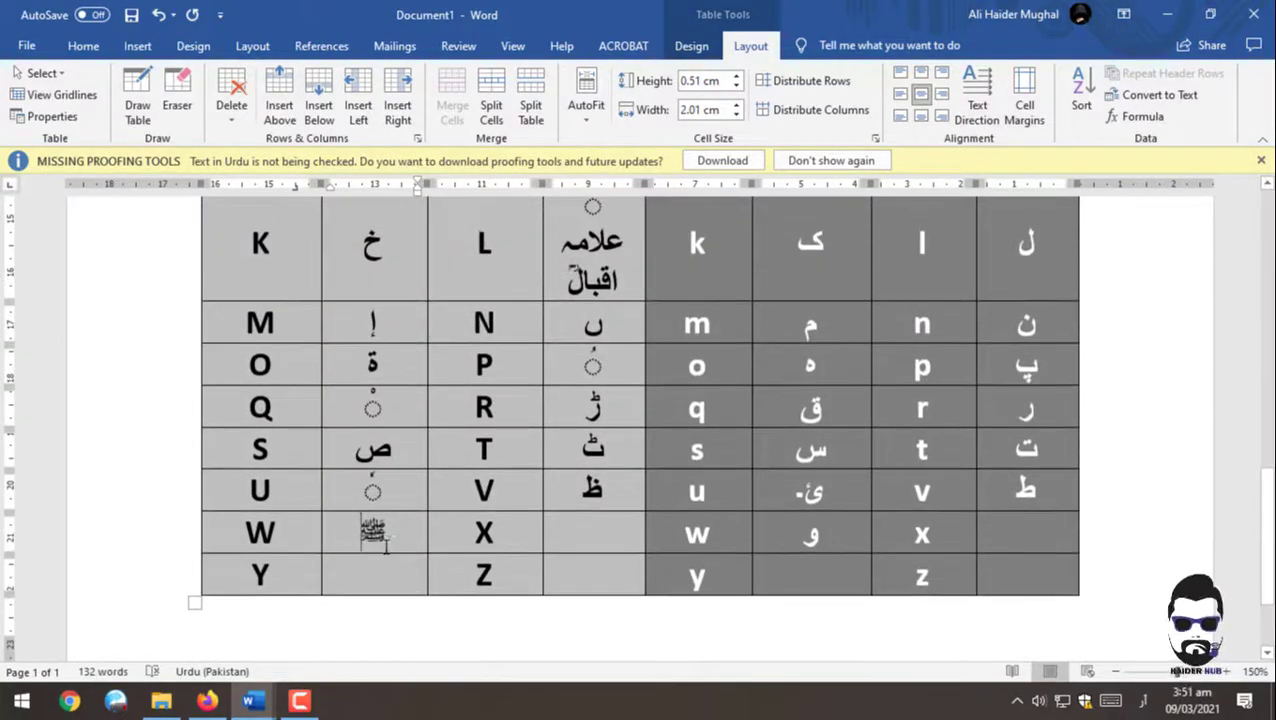
click(640, 548)
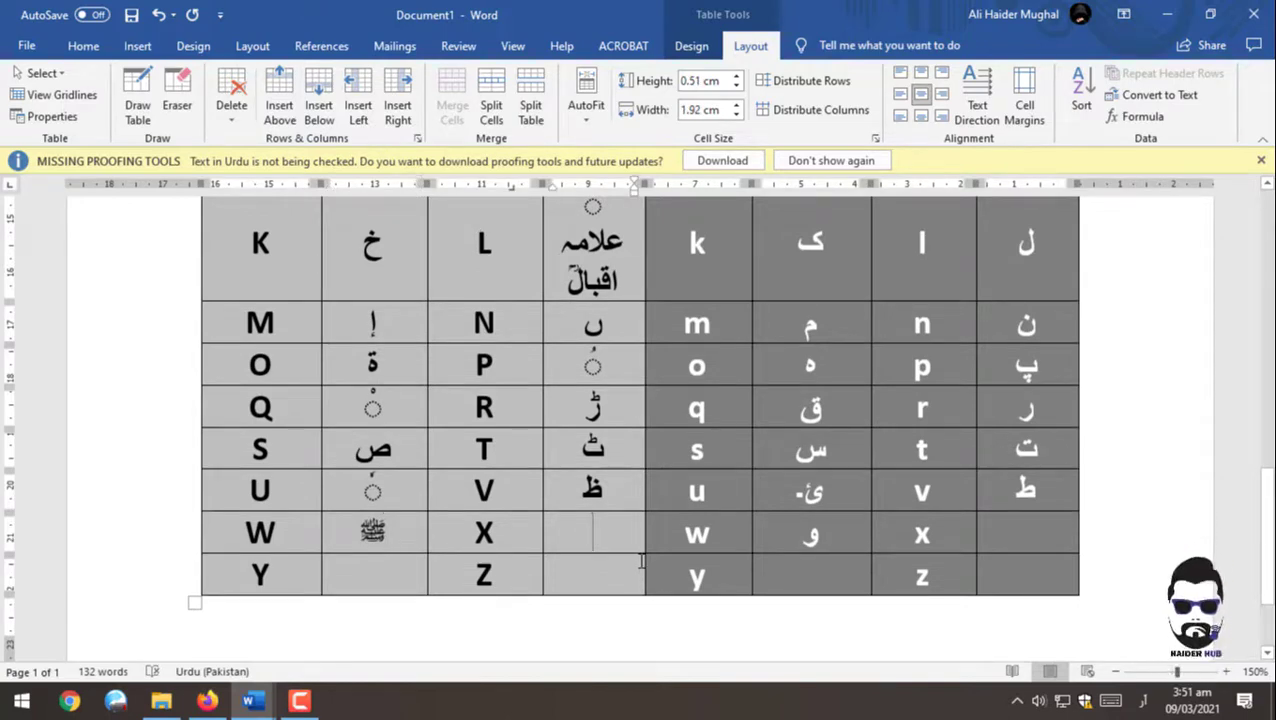
Step: Enter ش beside x and ژ beside X
scroll(640, 562, up, 2)
scroll(640, 562, up, 2)
scroll(628, 568, down, 6)
scroll(628, 568, up, 2)
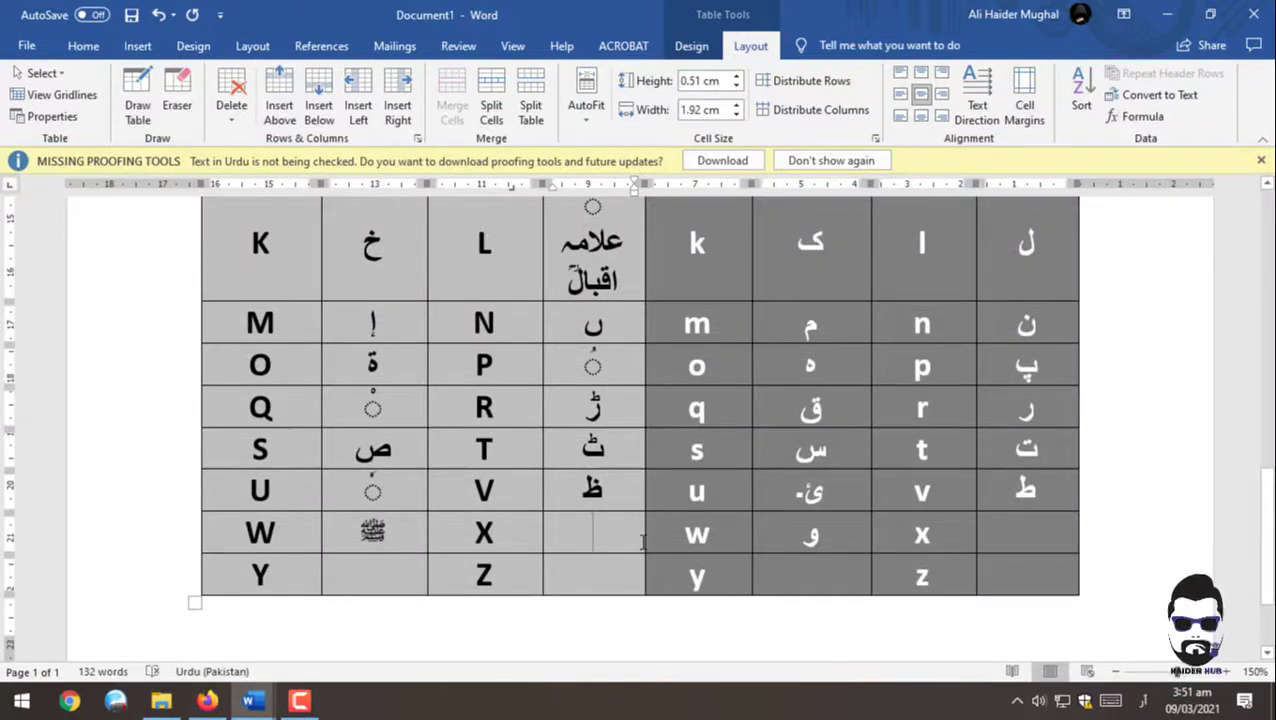
click(995, 533)
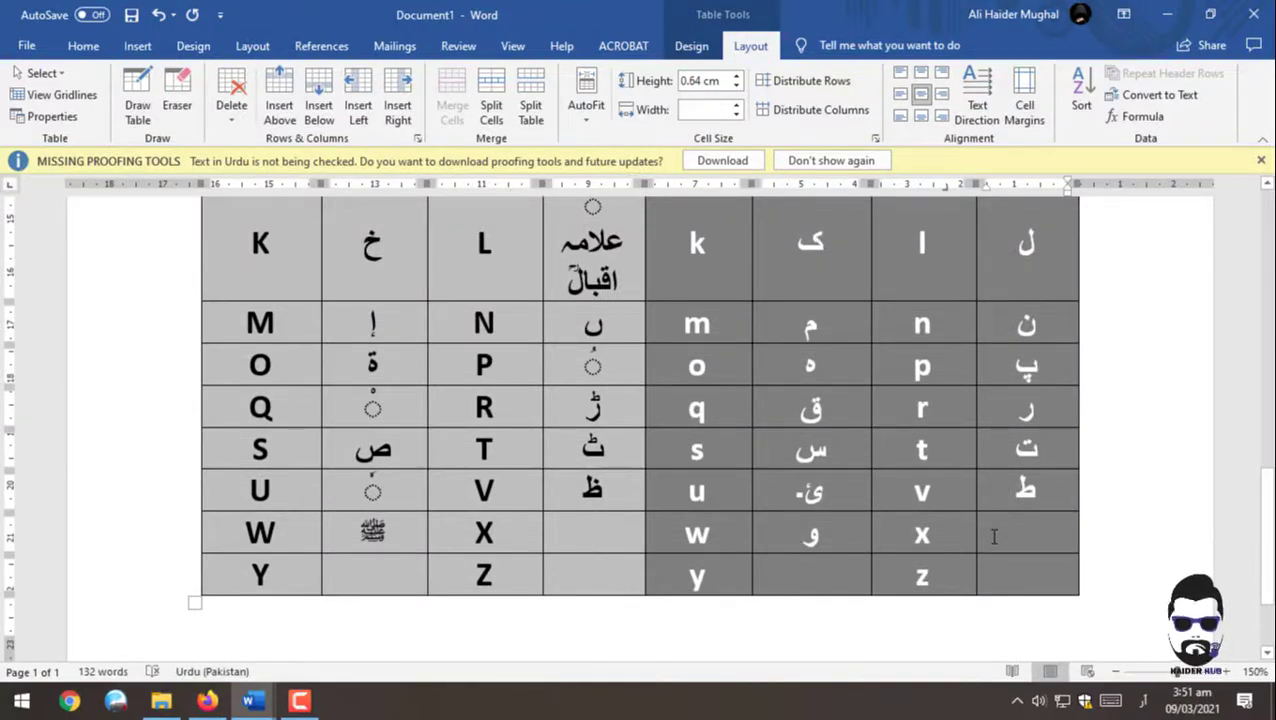
click(996, 533)
text(ش)
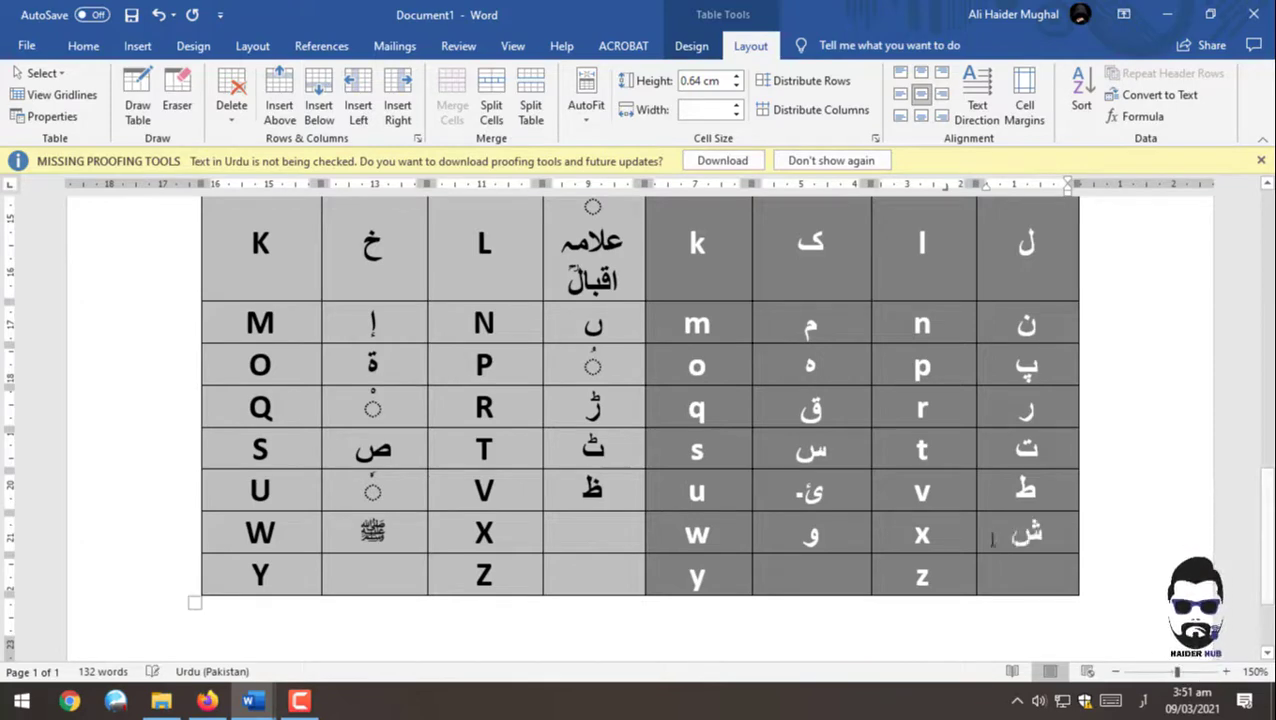
click(591, 540)
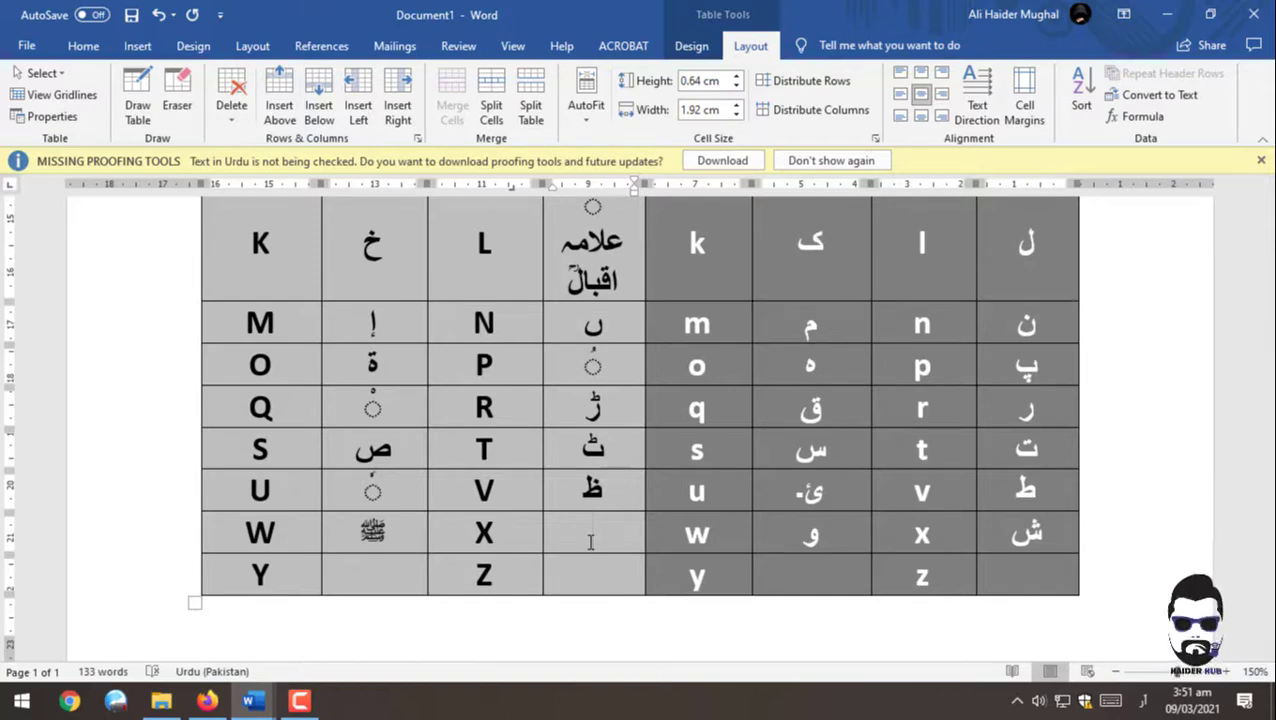
text(ژ)
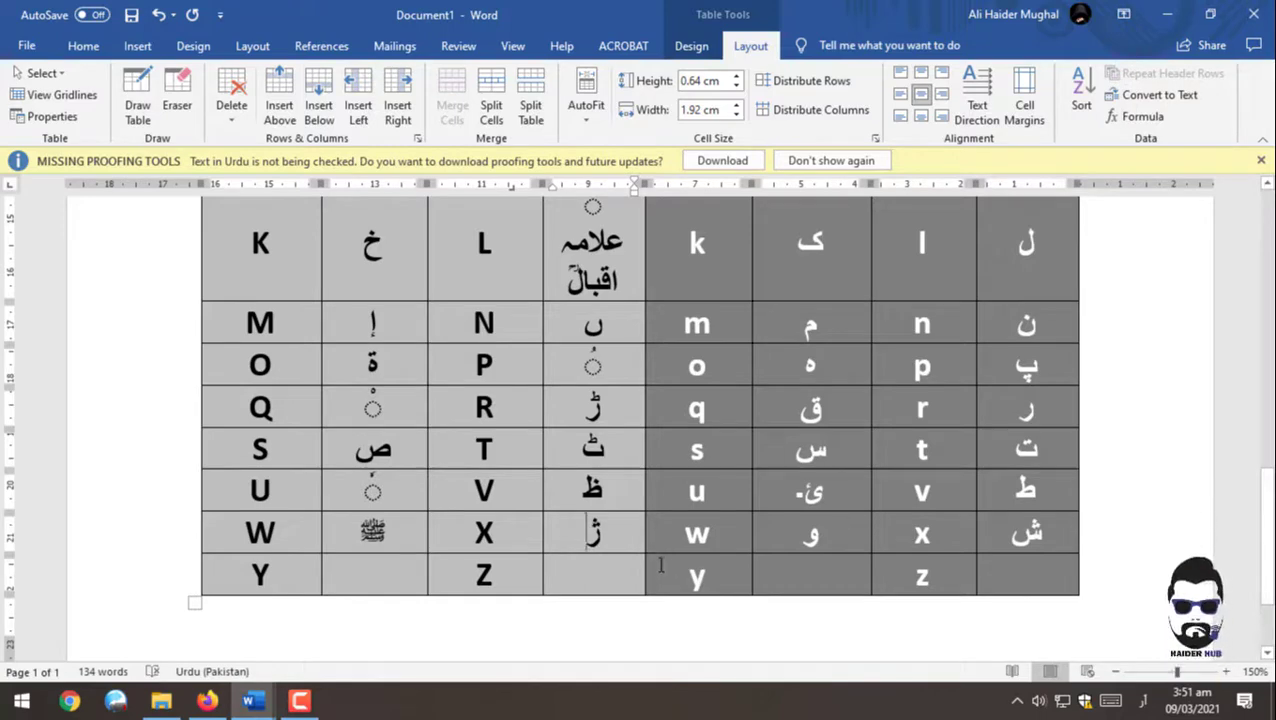
Step: Enter ز beside z, ذ beside Z, ے beside y and س beside Y
click(1037, 568)
text(ز)
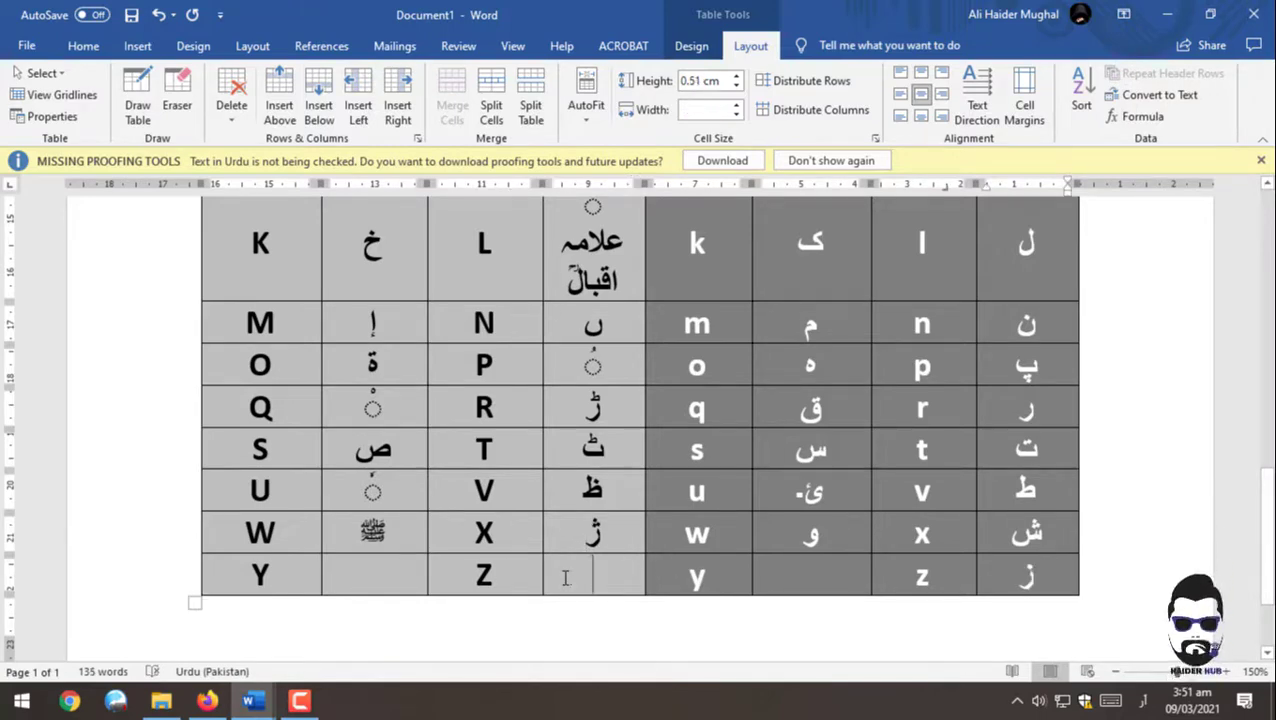
click(567, 578)
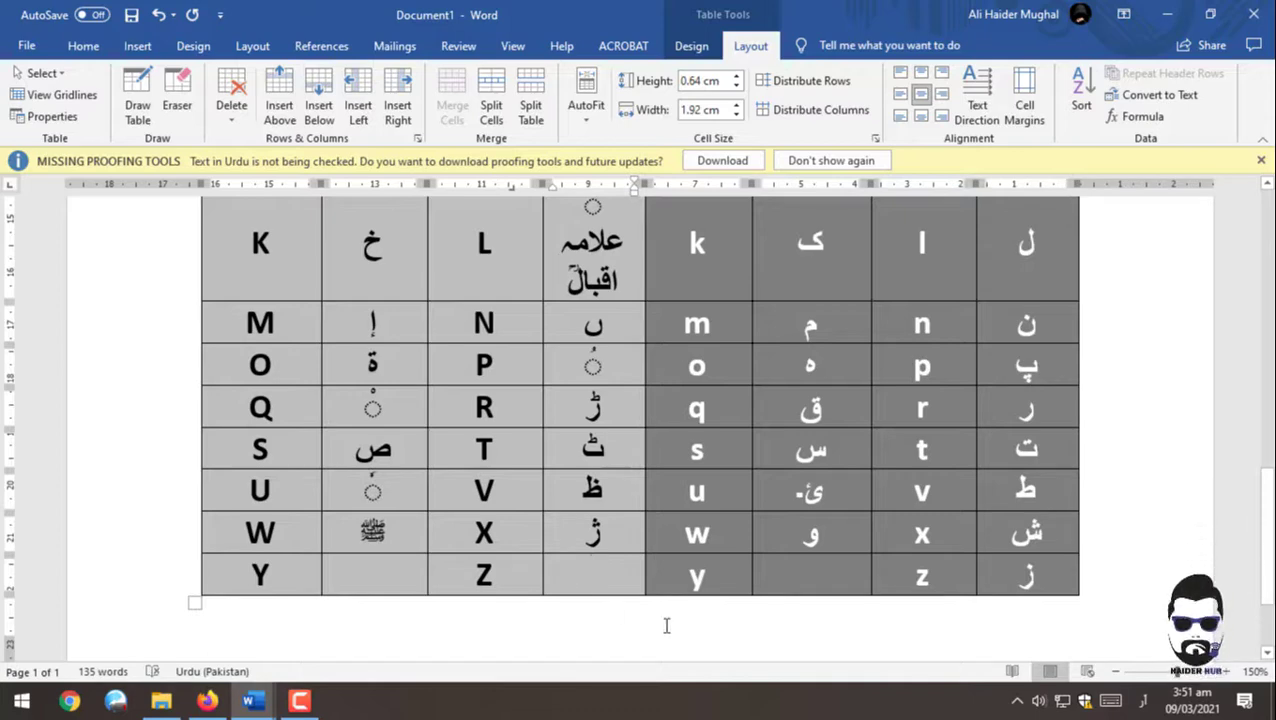
text(ذ)
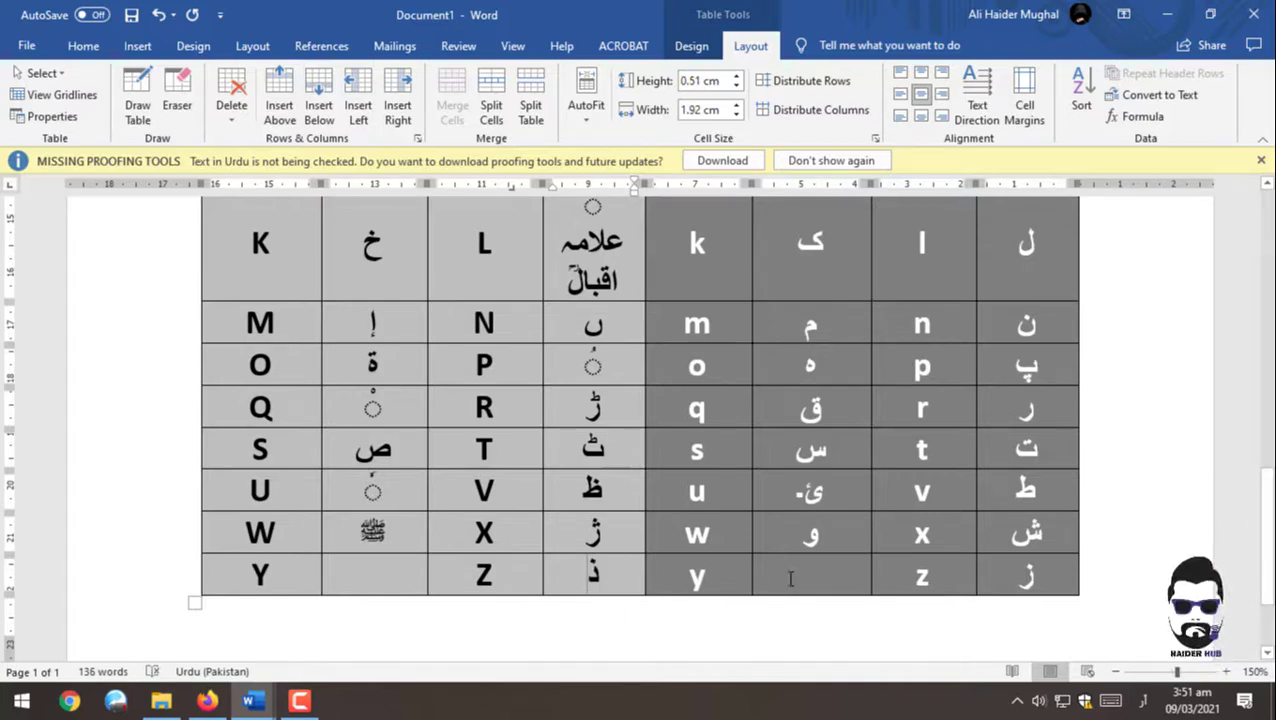
click(832, 578)
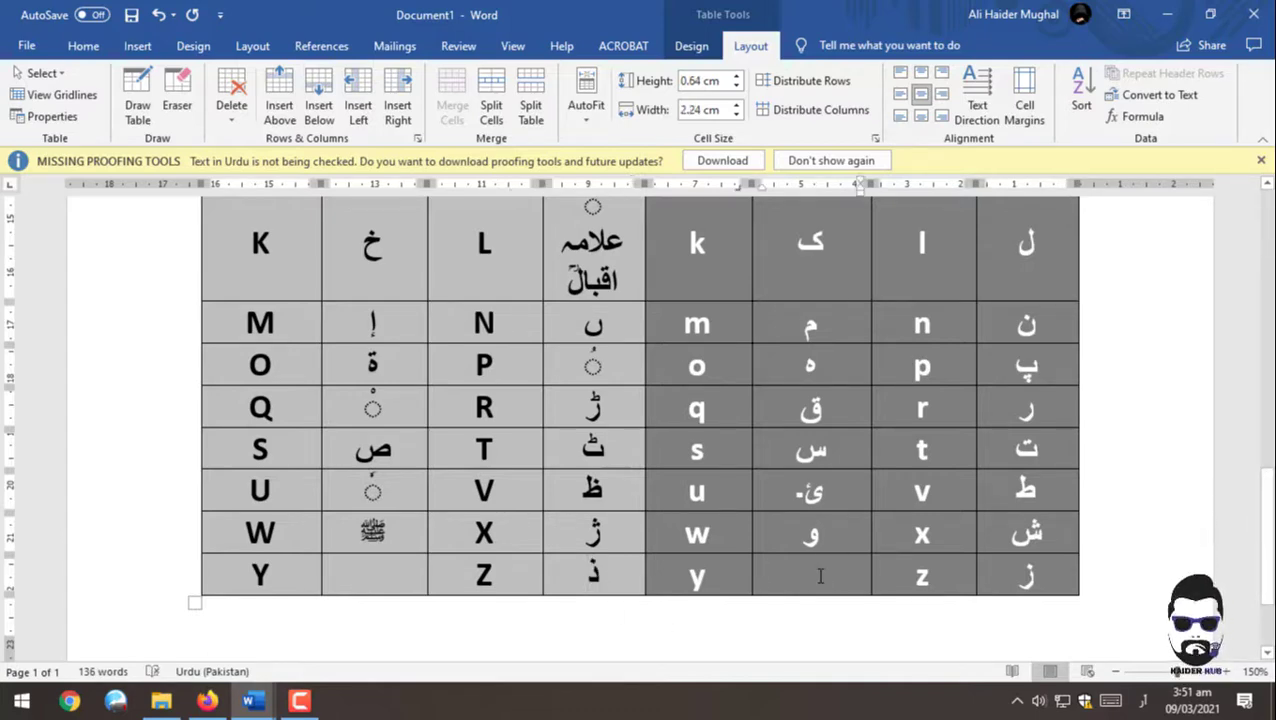
text(ے)
click(414, 572)
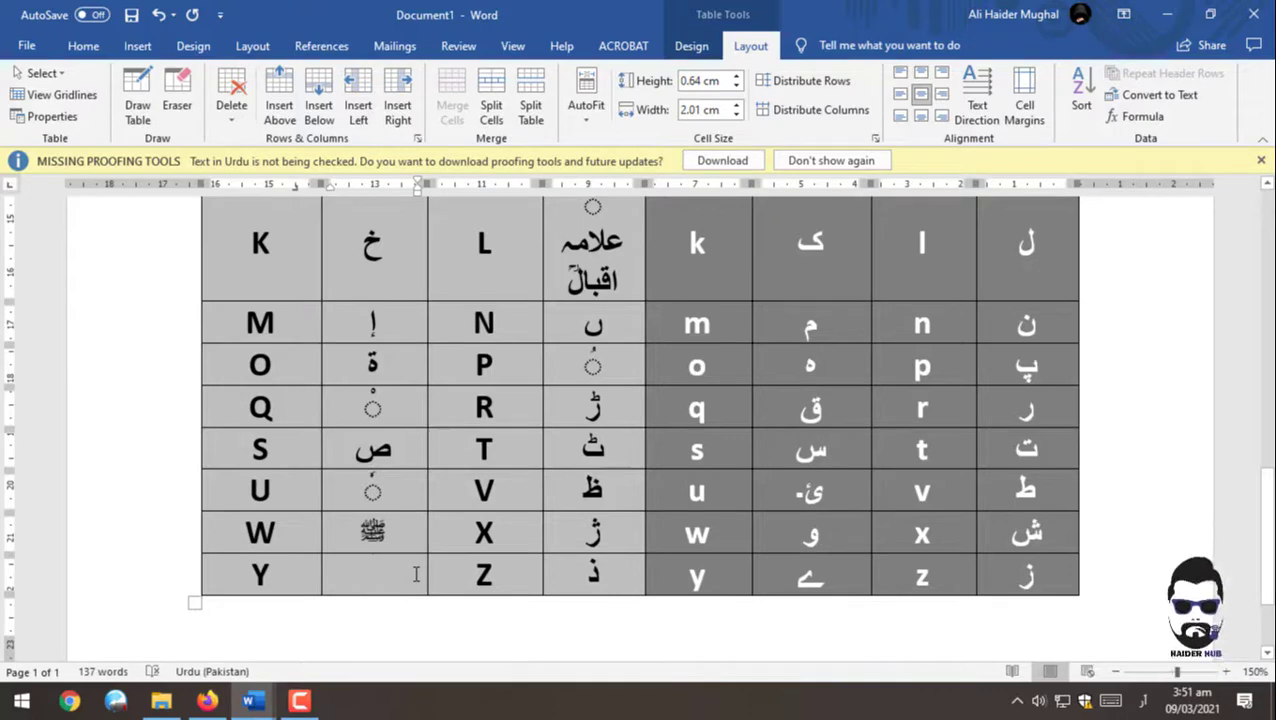
text(س)
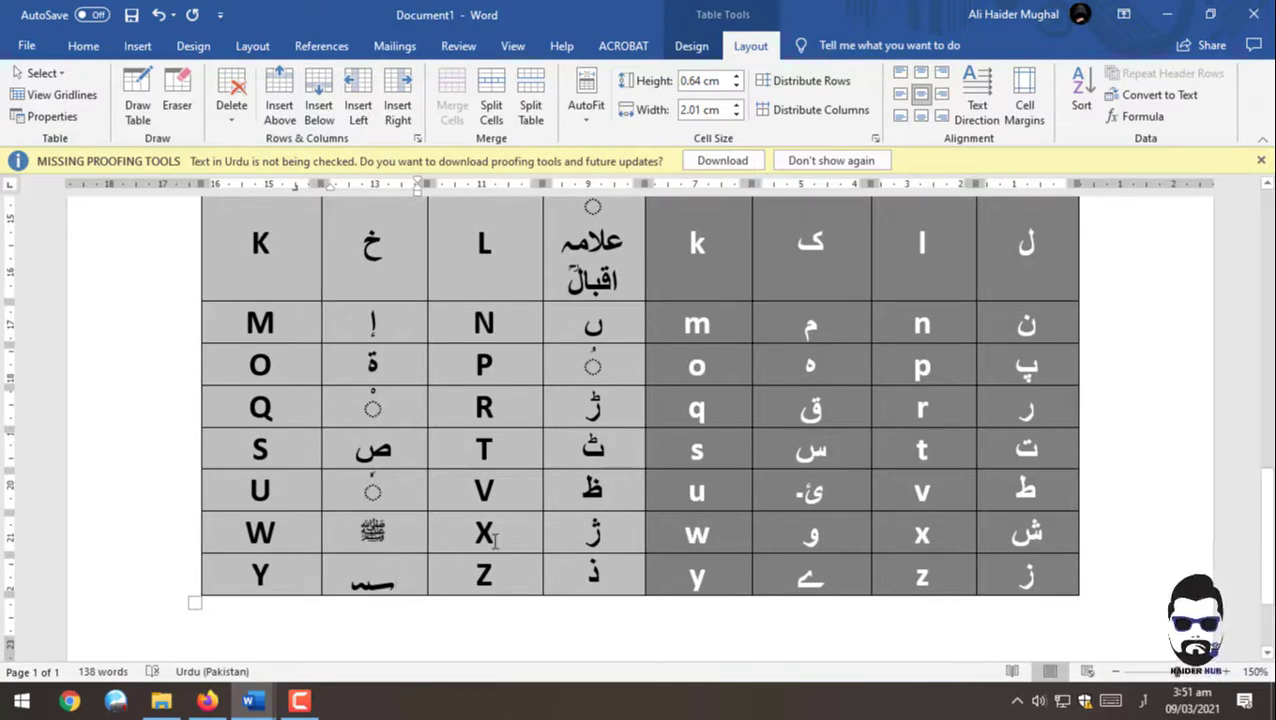
scroll(750, 376, up, 3)
scroll(750, 376, up, 4)
scroll(750, 376, down, 3)
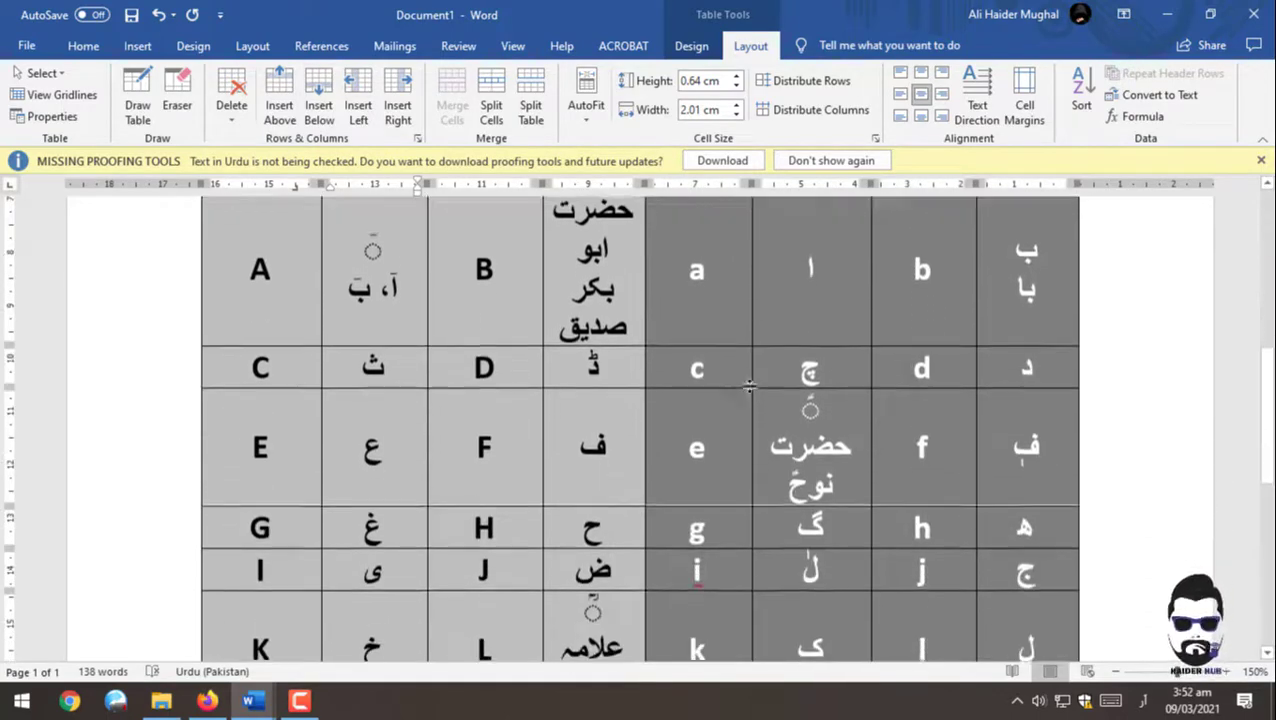
scroll(730, 400, up, 1)
scroll(718, 418, up, 2)
scroll(717, 418, down, 4)
scroll(717, 418, down, 2)
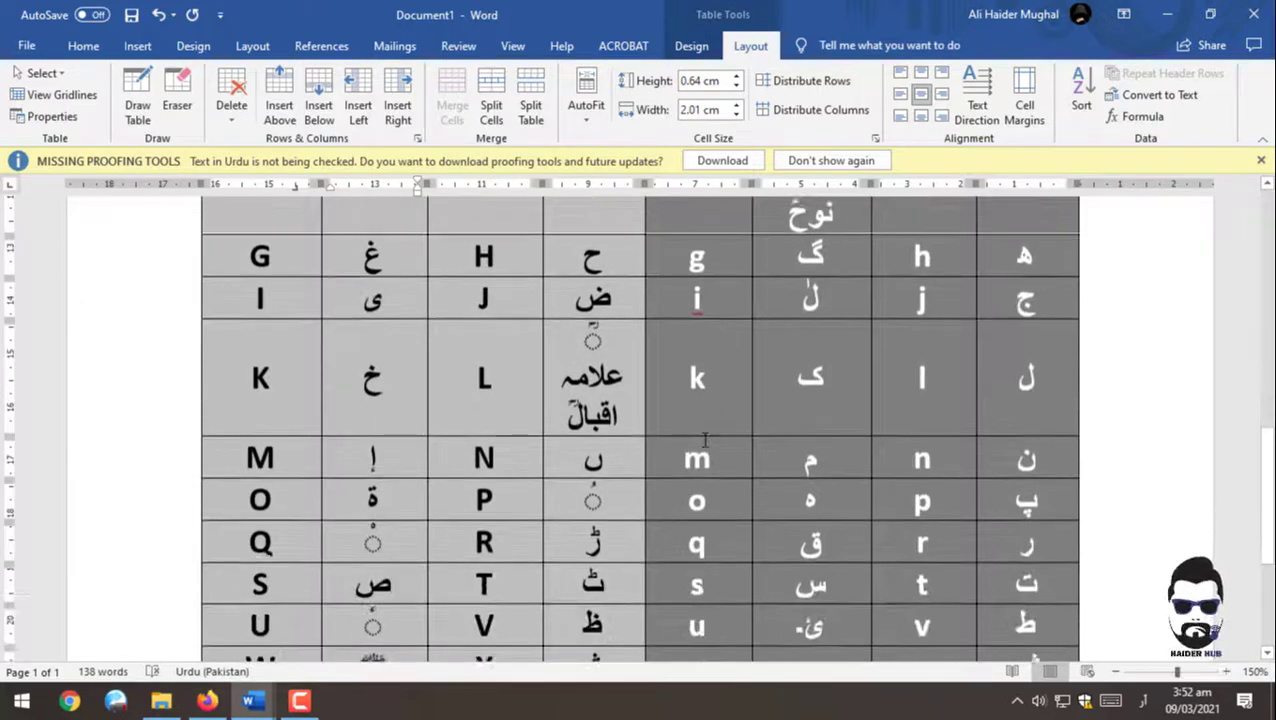
scroll(717, 418, down, 2)
scroll(717, 418, down, 2)
scroll(703, 541, up, 7)
scroll(703, 541, up, 3)
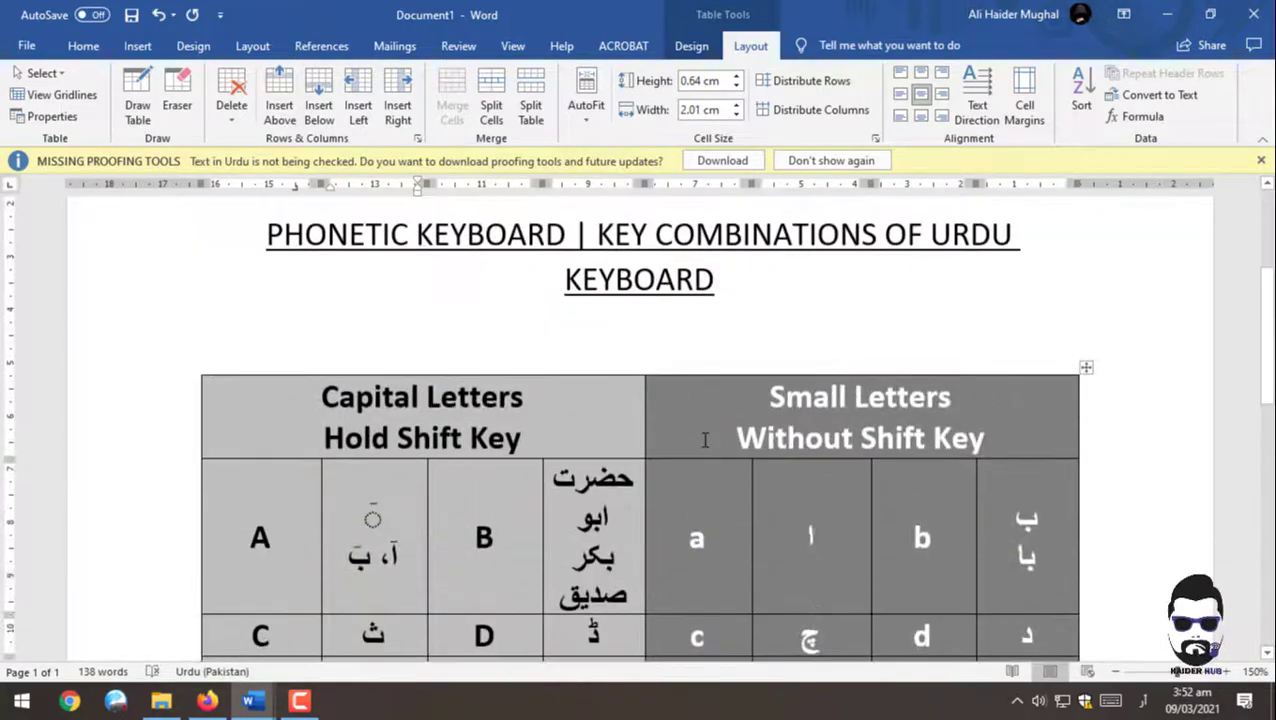
scroll(706, 441, down, 2)
click(407, 396)
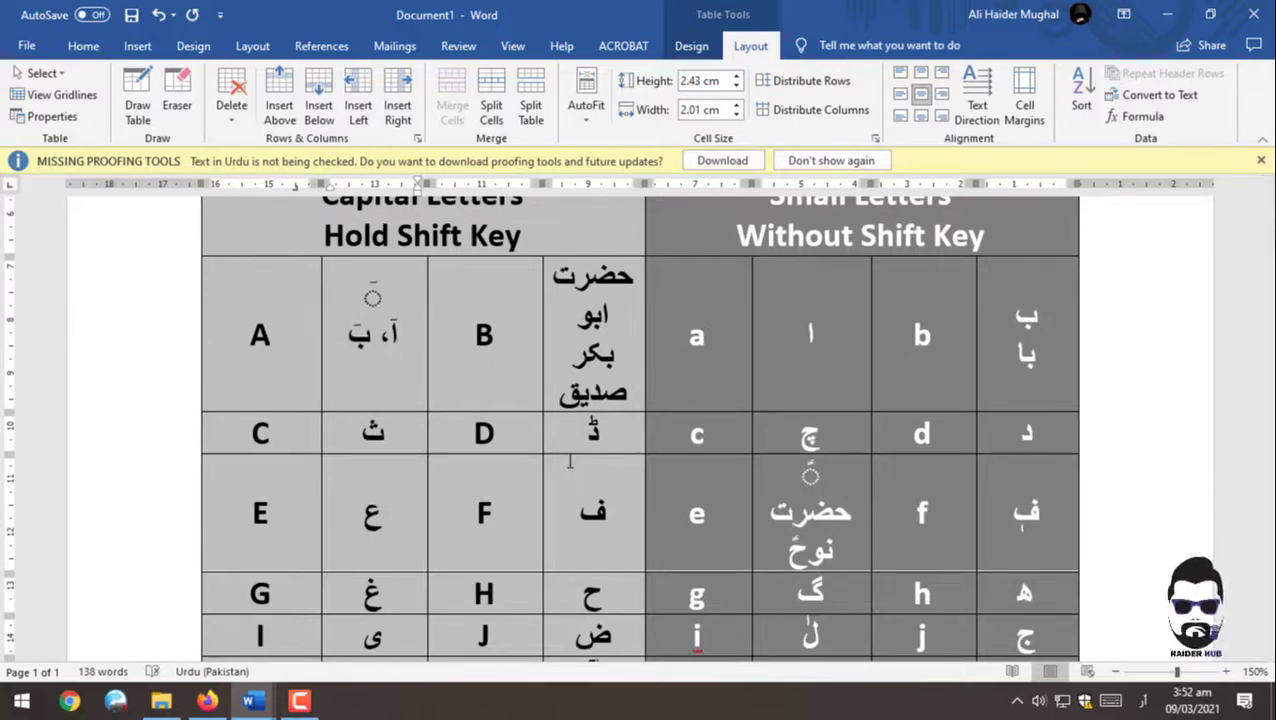
text(أ)
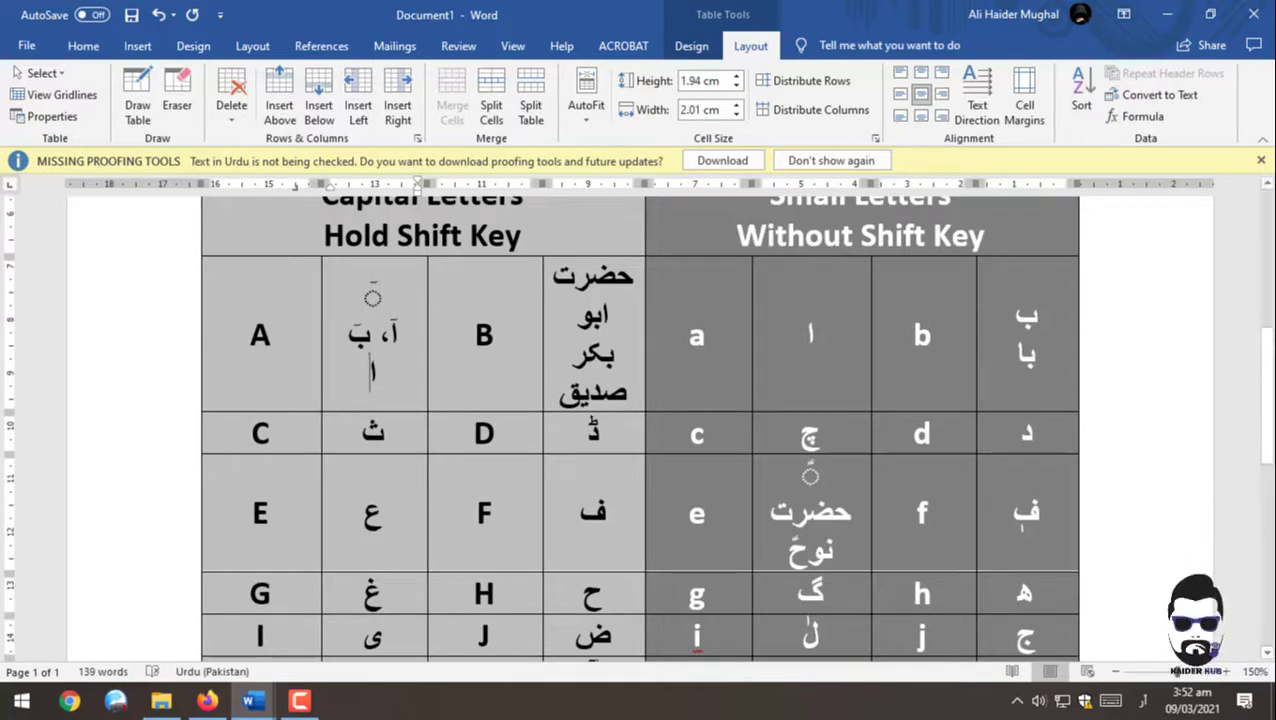
key(BackSpace)
Step: Insert a blank row above the C/D key row and merge its cells into one
right_click(626, 450)
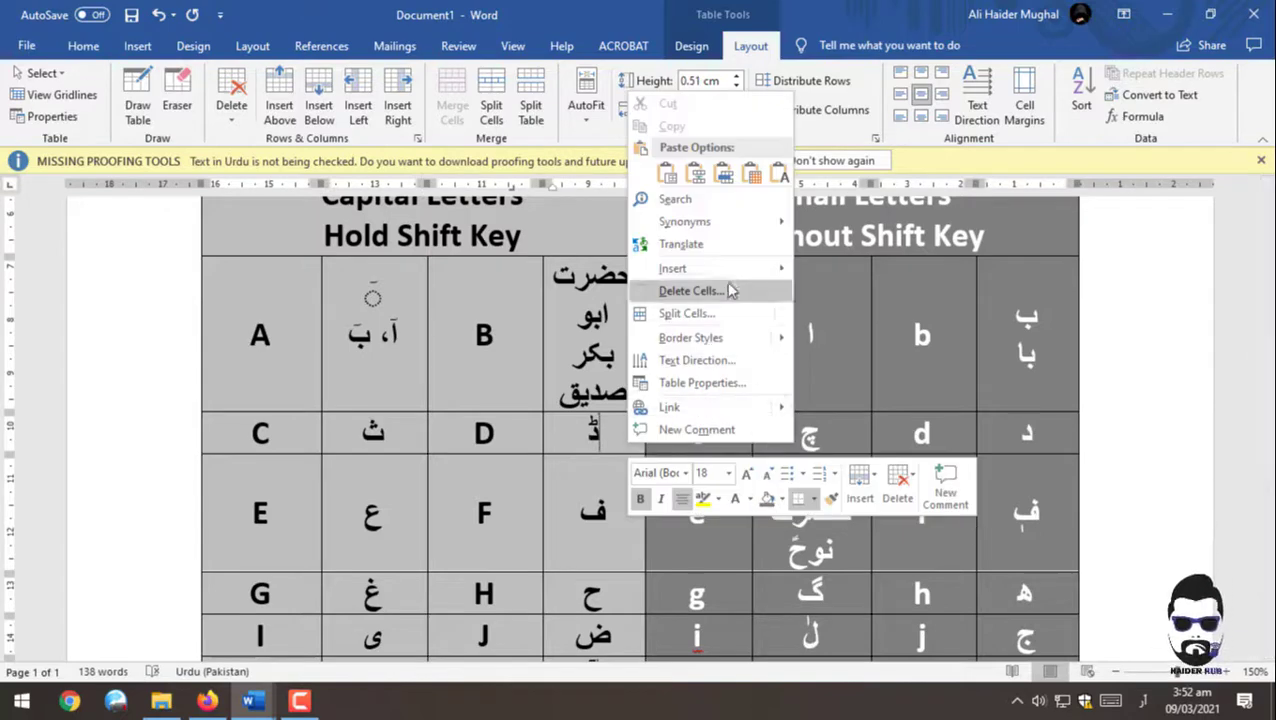
mouse_move(673, 269)
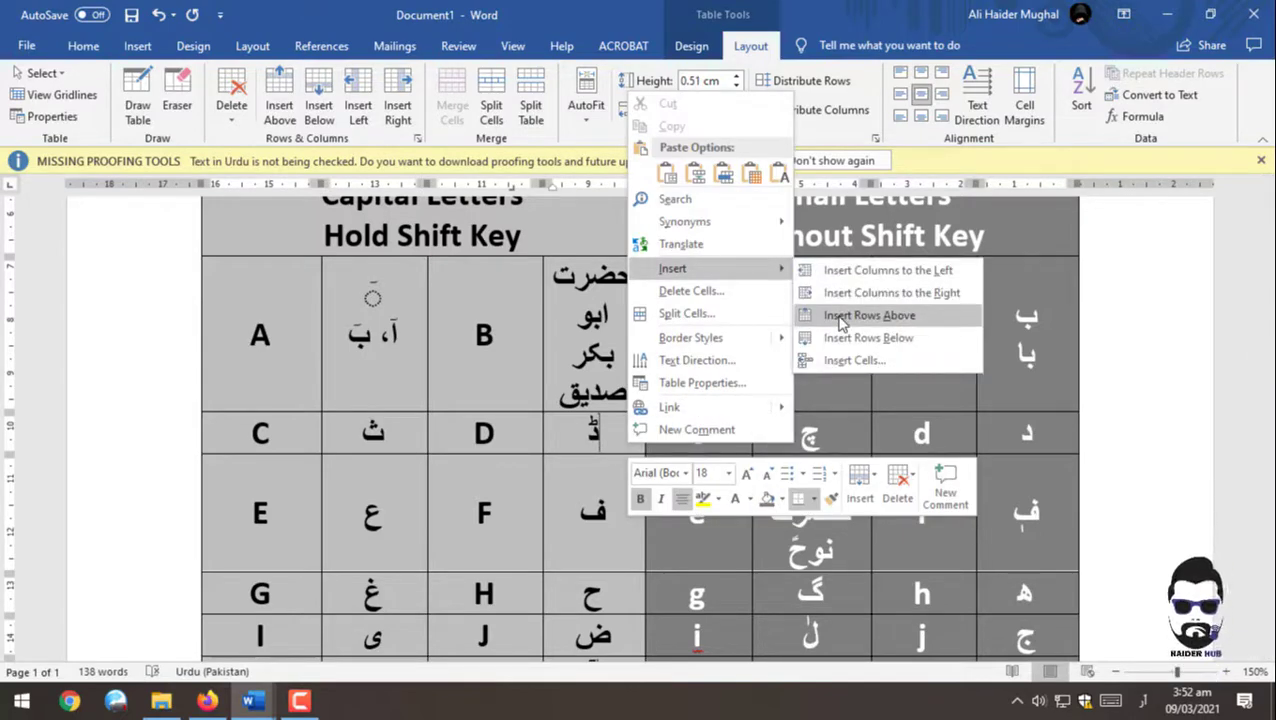
click(840, 318)
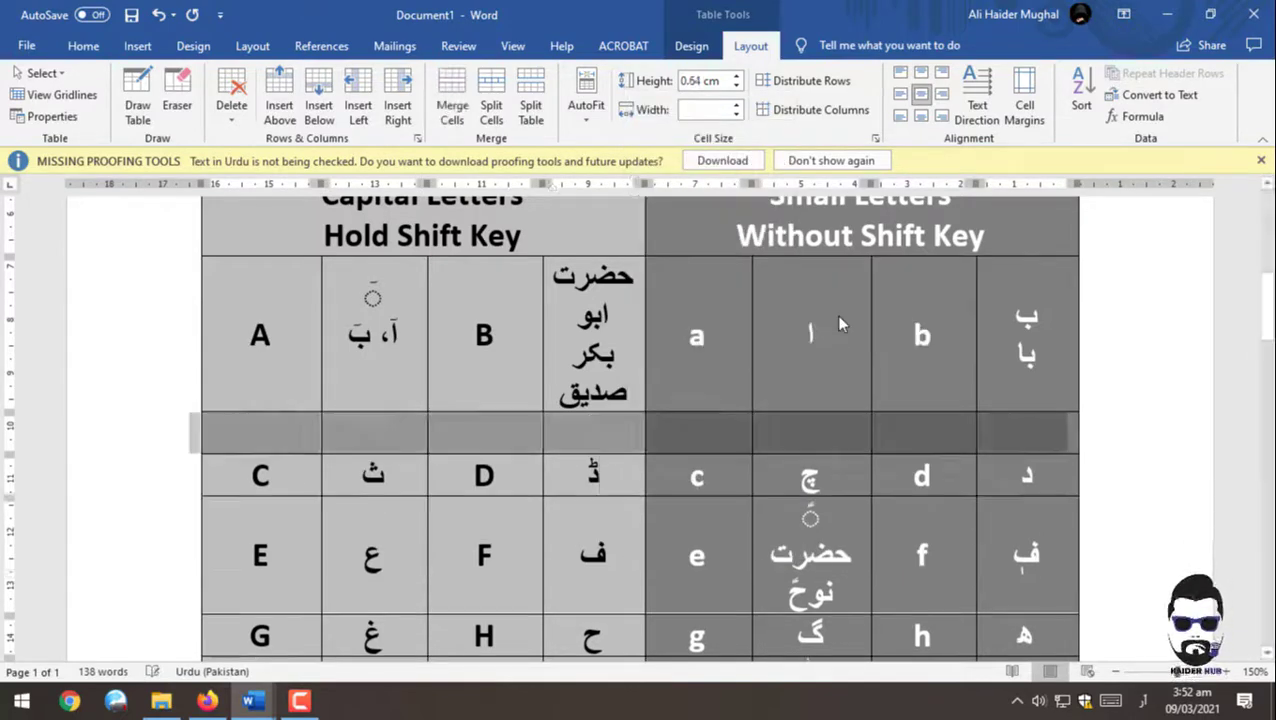
click(307, 444)
drag(438, 440, 890, 430)
click(855, 434)
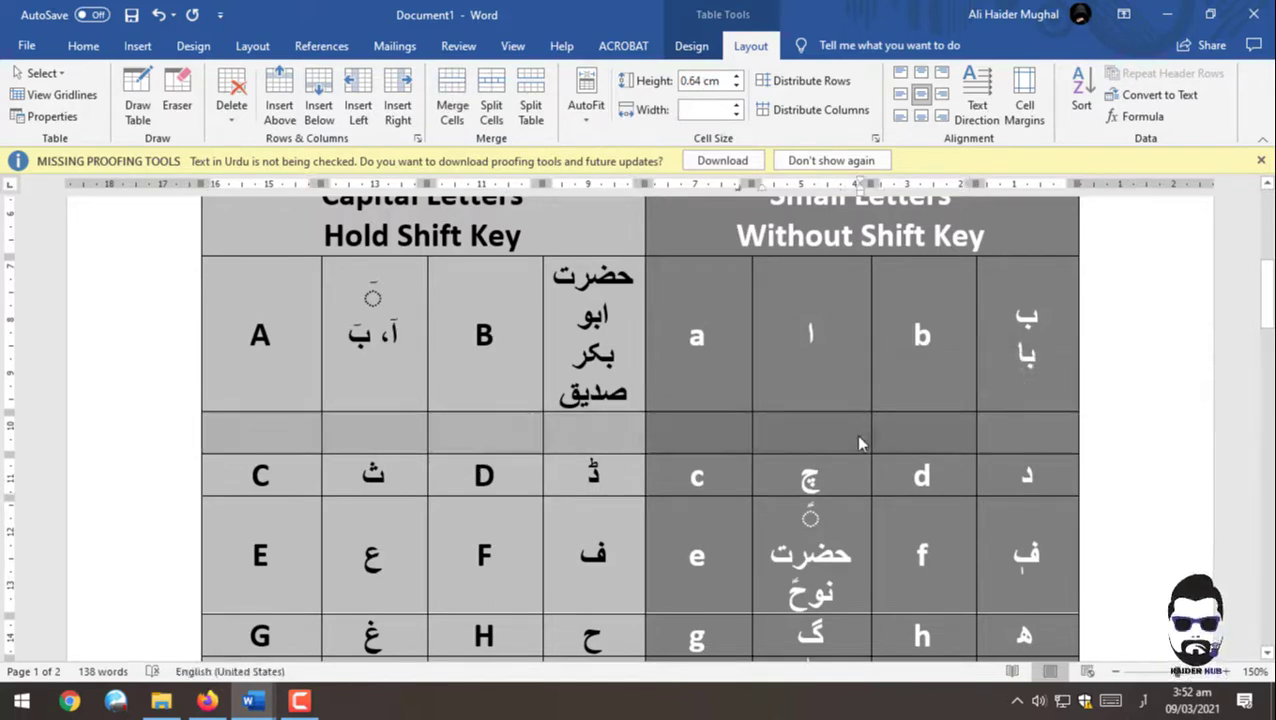
click(304, 436)
drag(304, 436, 936, 425)
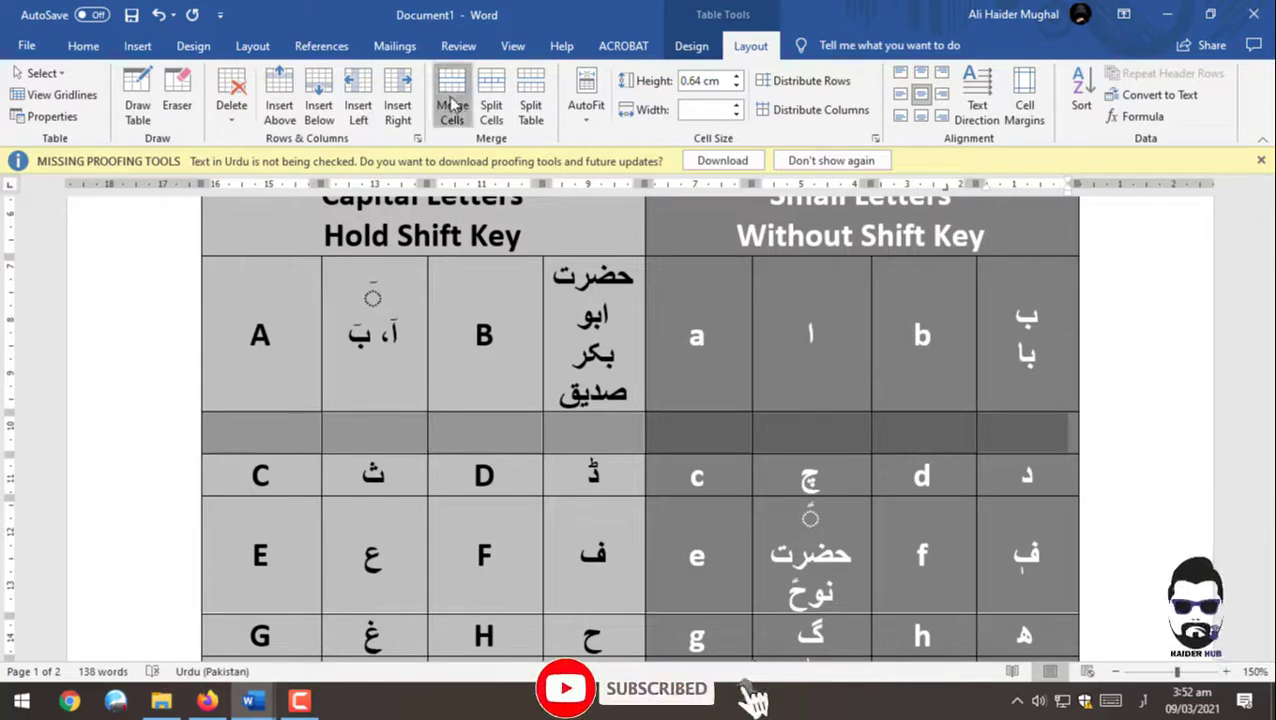
click(452, 100)
click(951, 425)
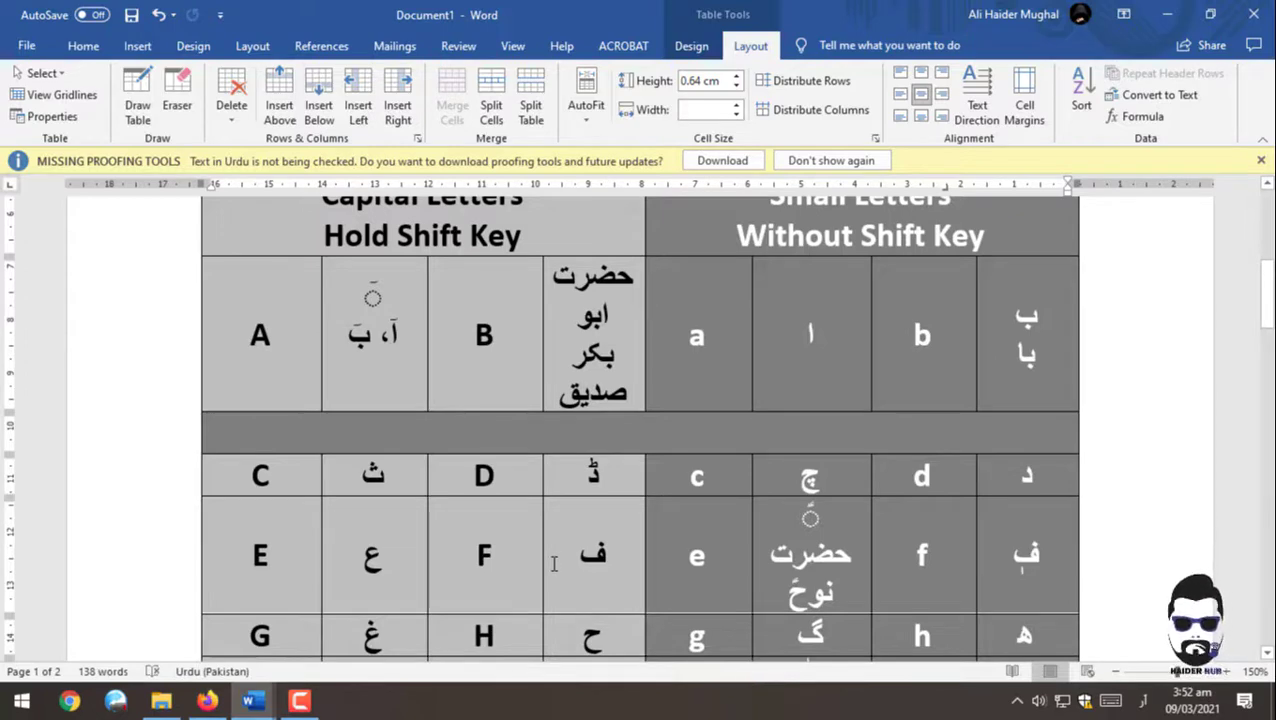
Step: Type آب، ابا، in the merged row, correcting a mistyped letter
text(اَ)
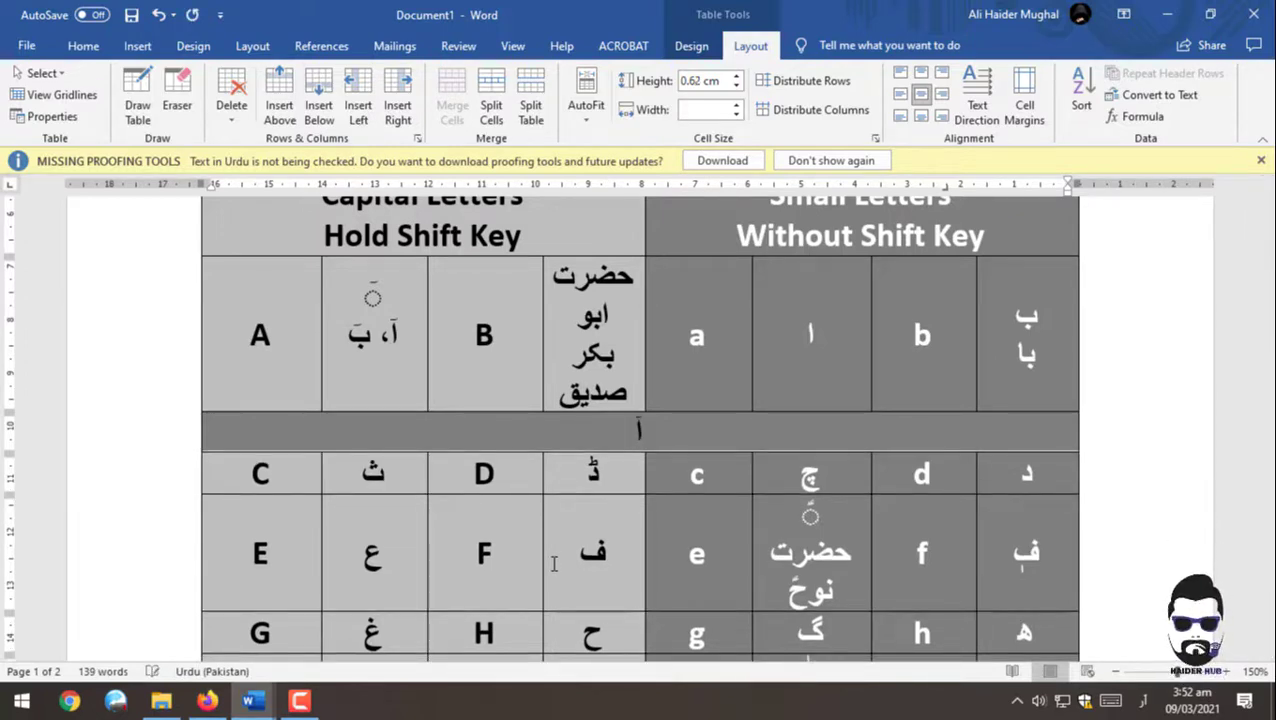
text(ن)
key(BackSpace)
text(ب)
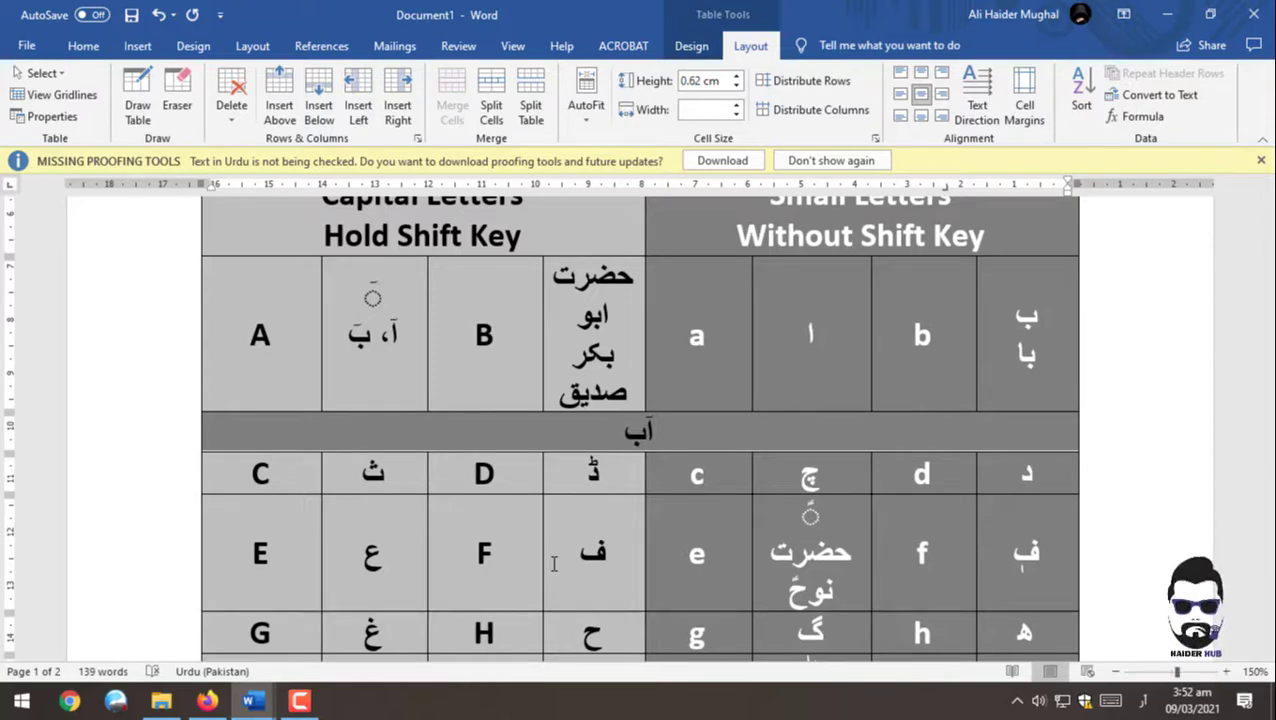
text(،)
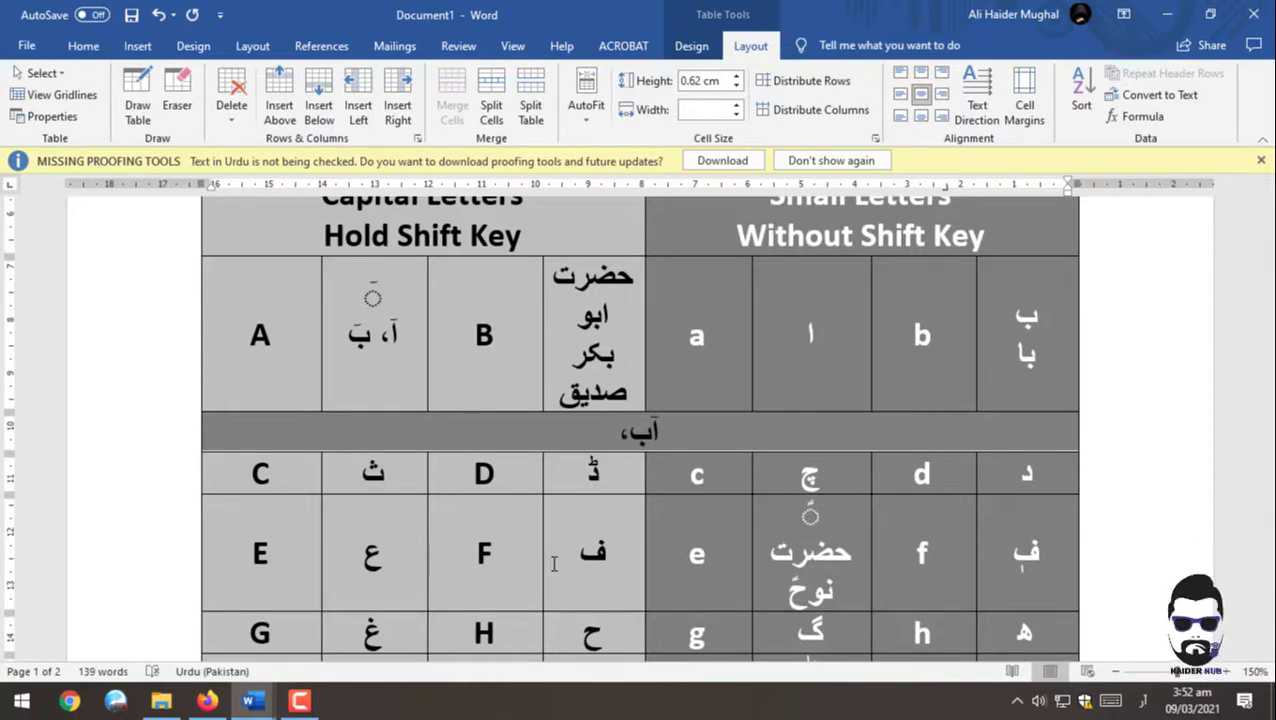
text( ا)
text(با)
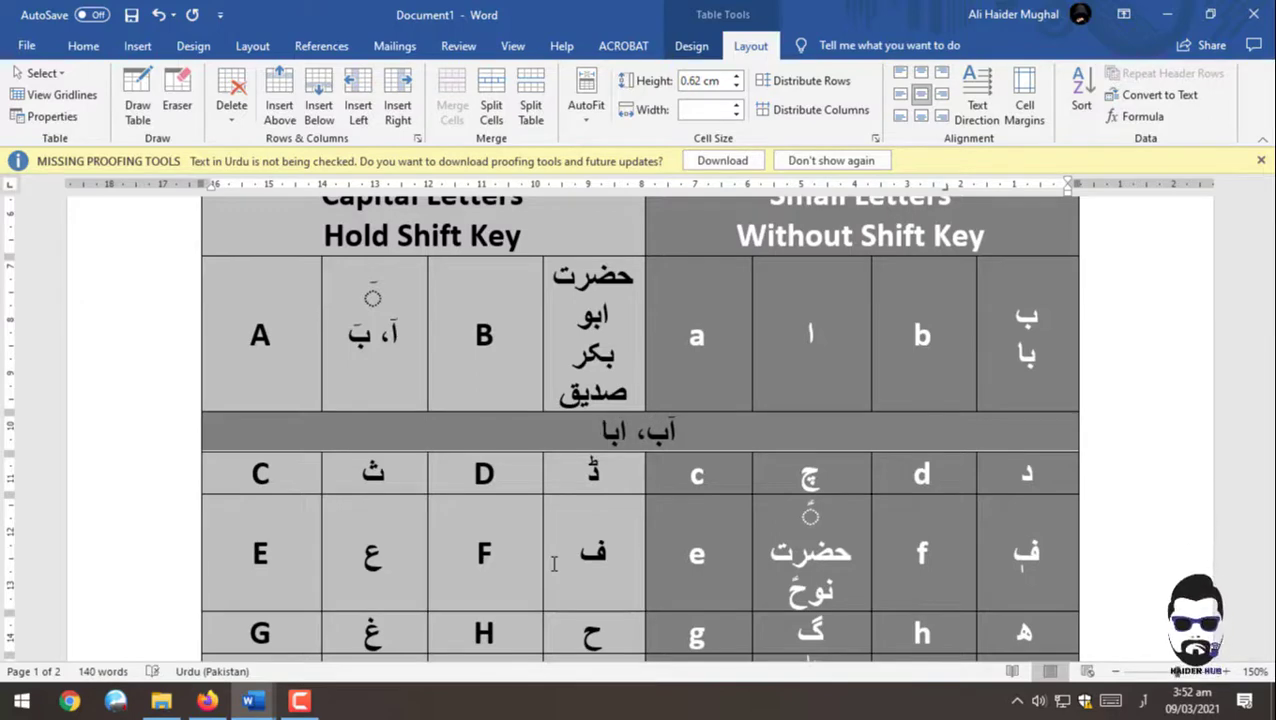
text(،)
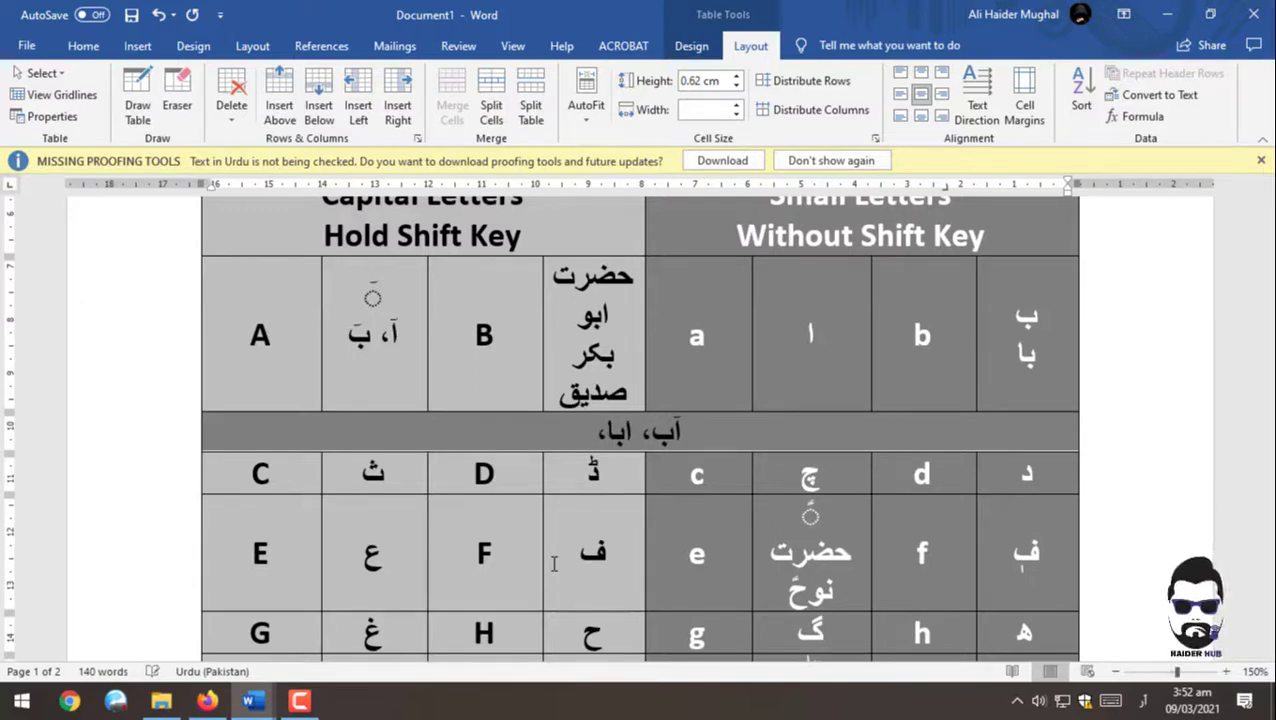
text( ا)
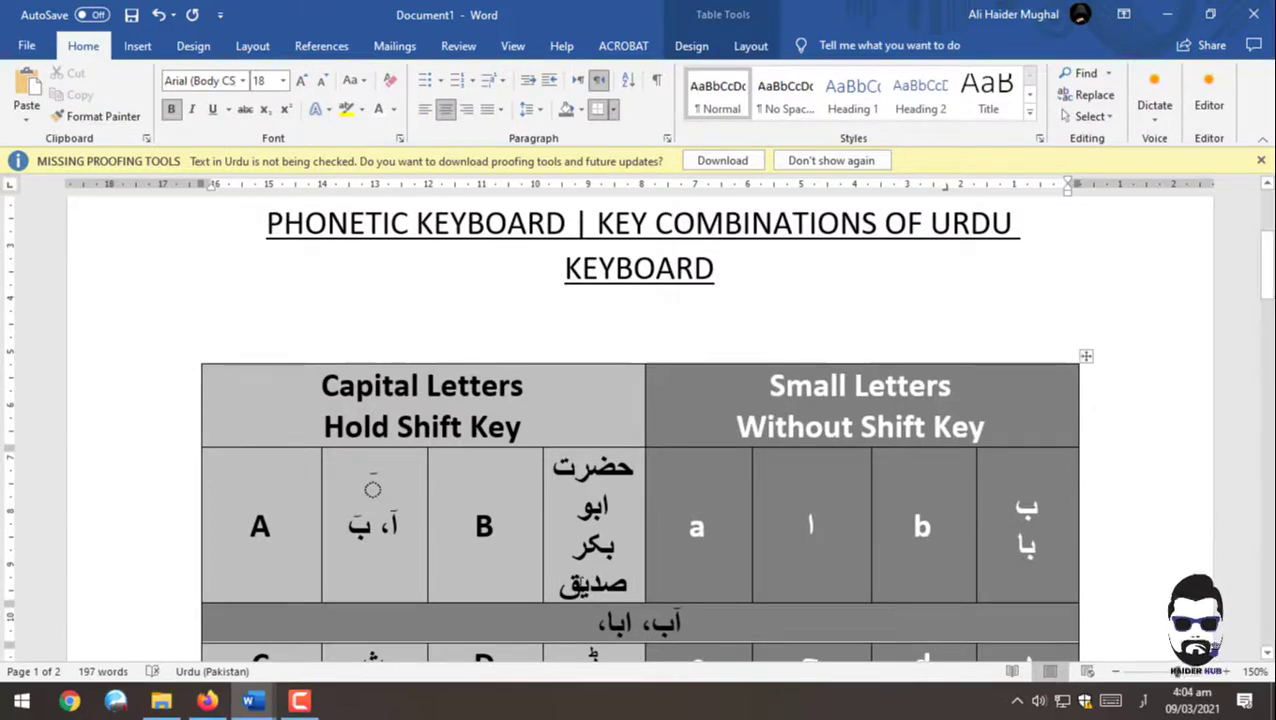
Step: Extend the example words with اب، باجی and شیر
text(اب)
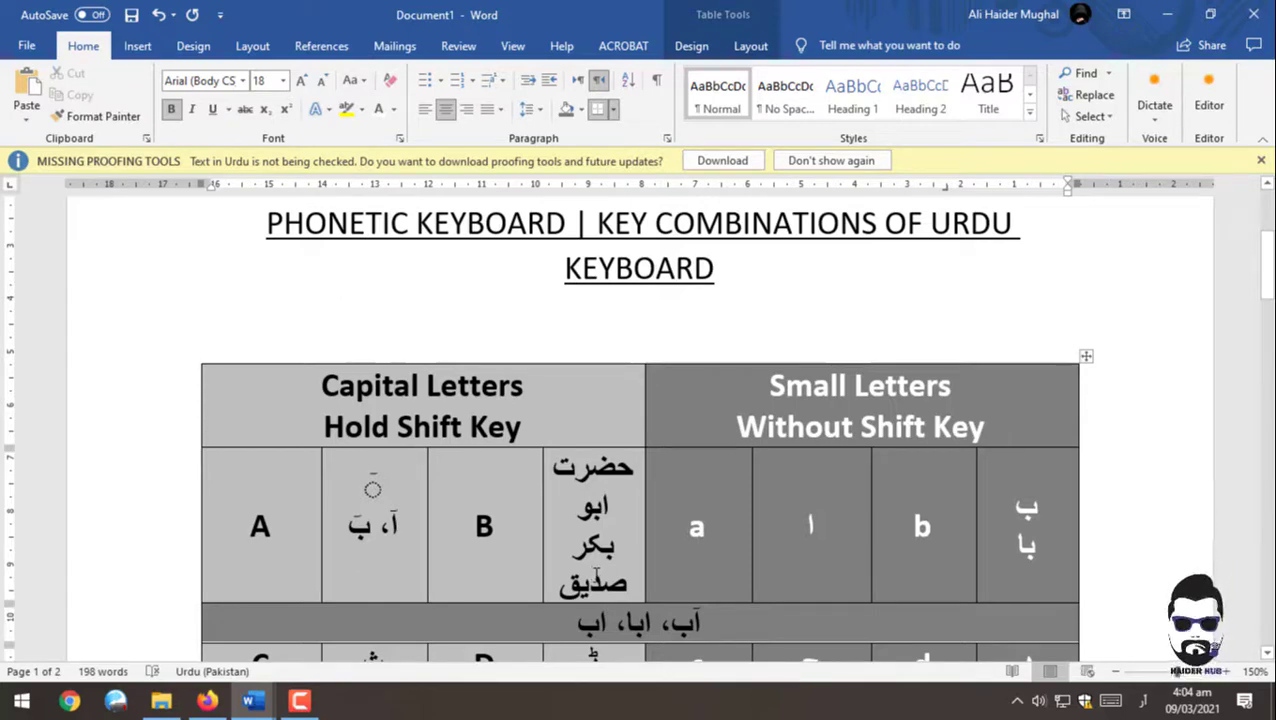
text(، بل)
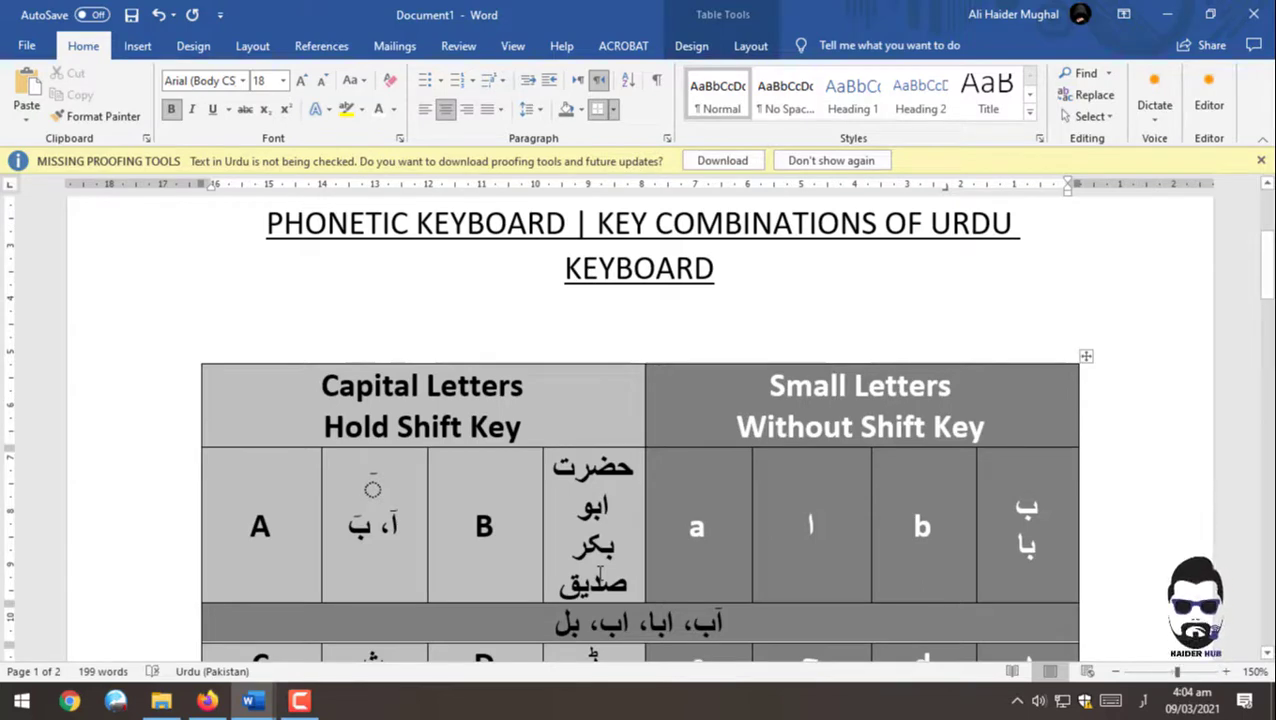
key(BackSpace)
text(ا)
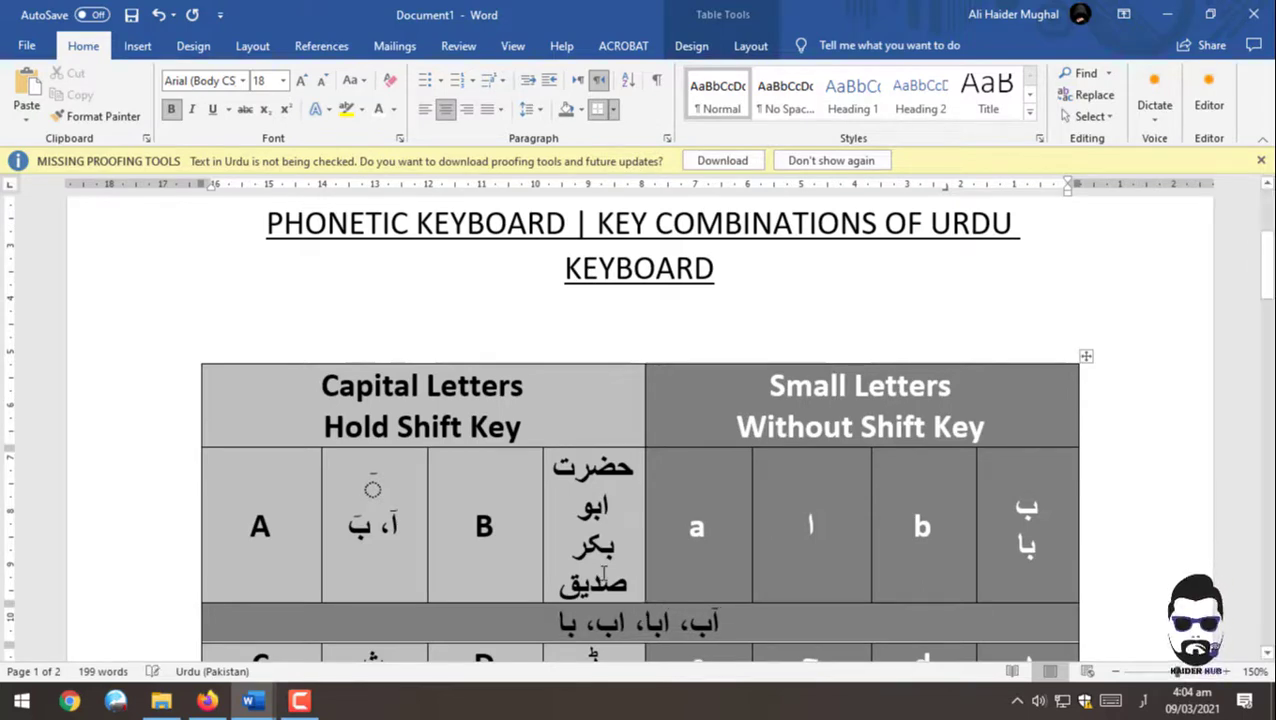
text(ج)
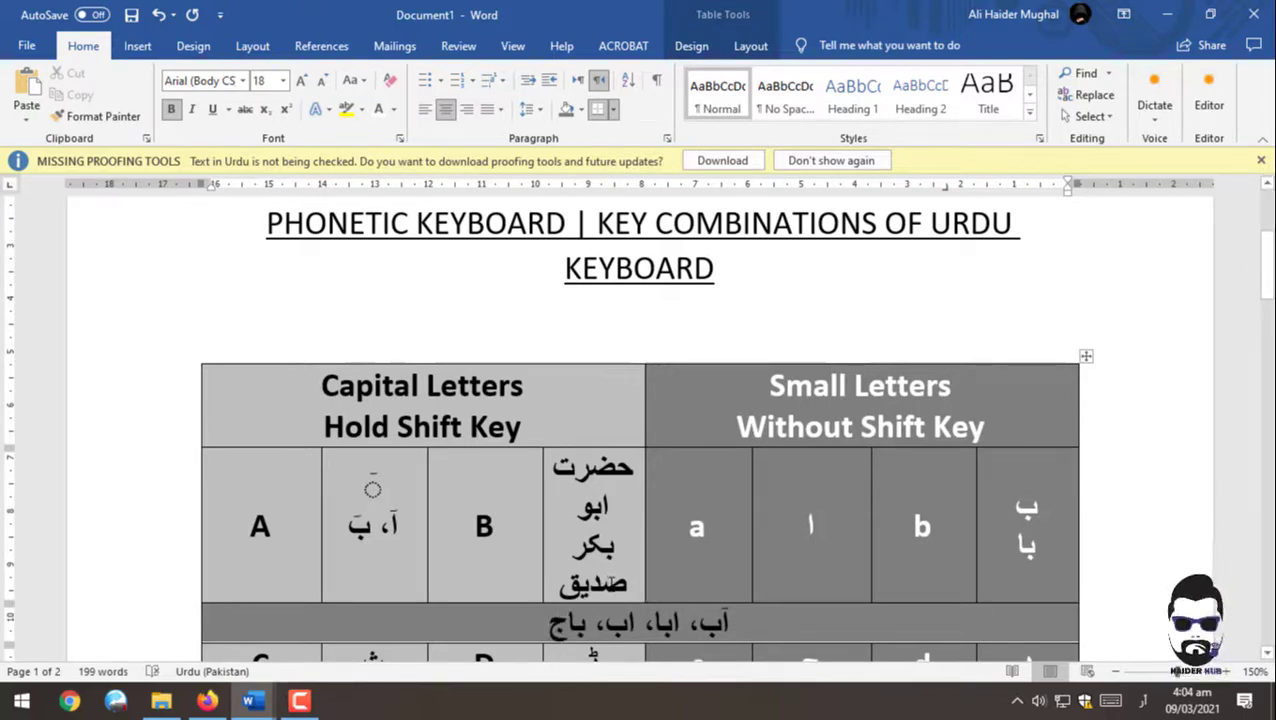
text(ی)
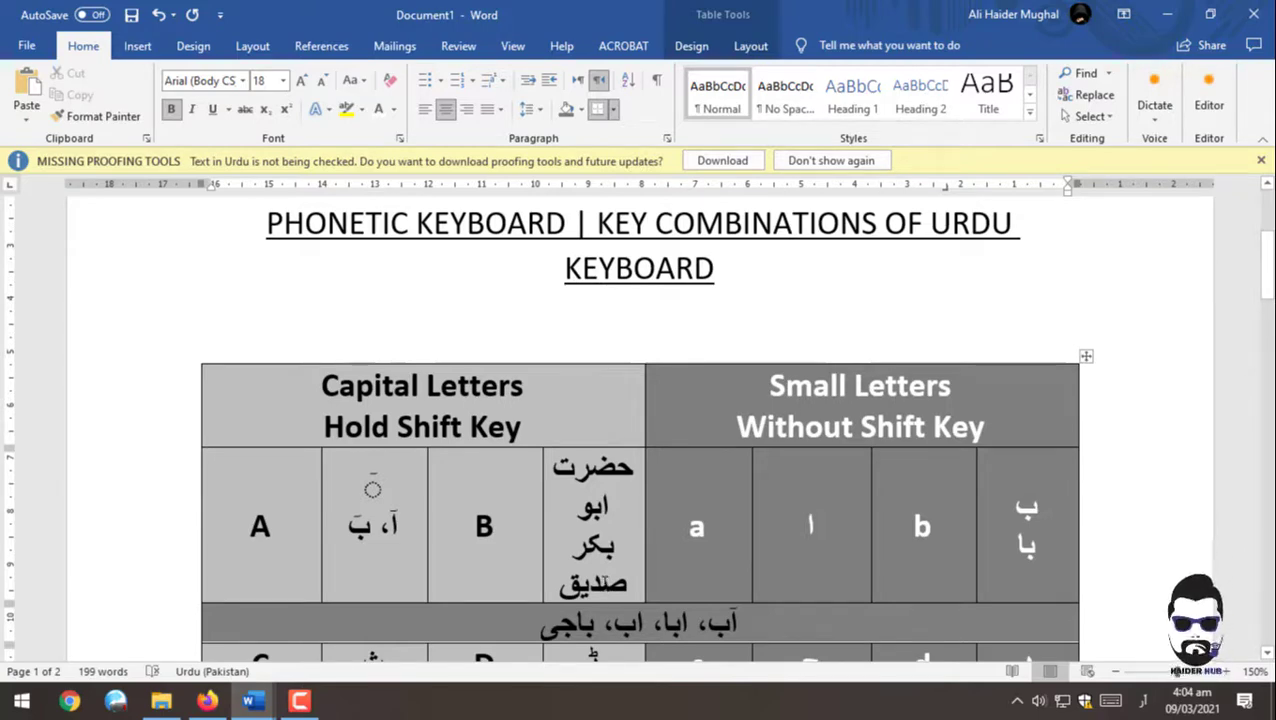
text(ش)
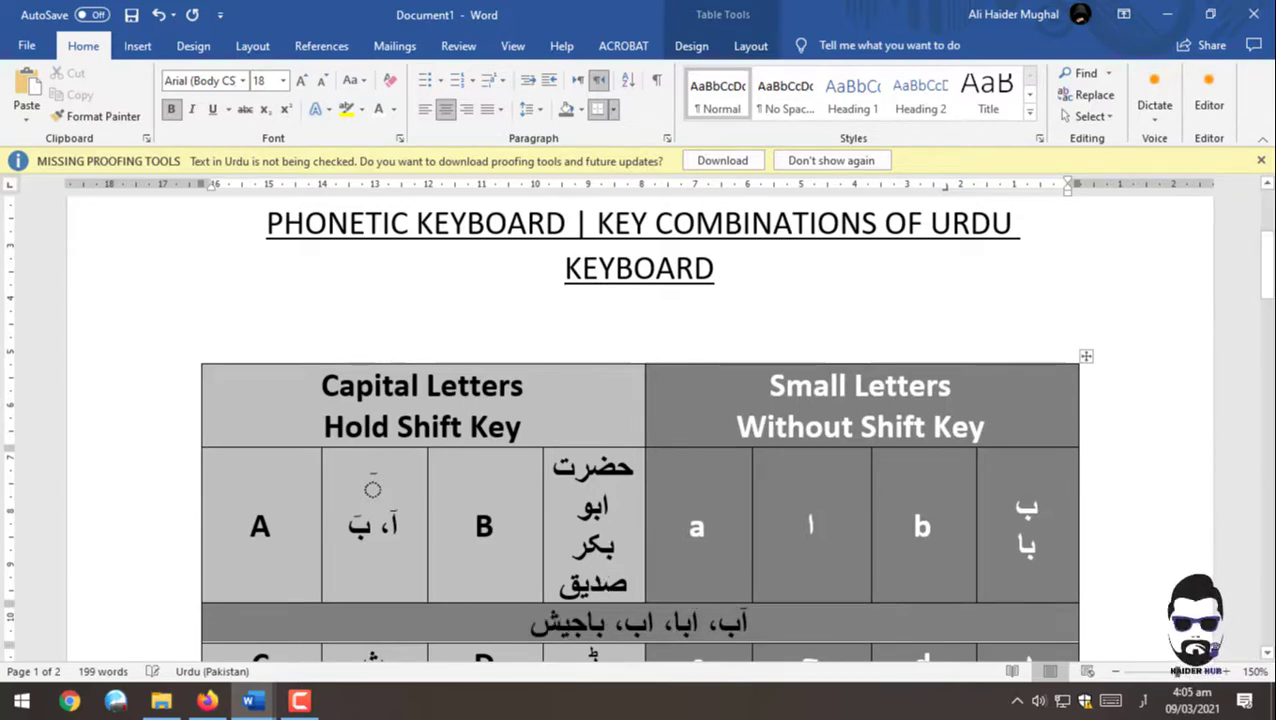
key(BackSpace)
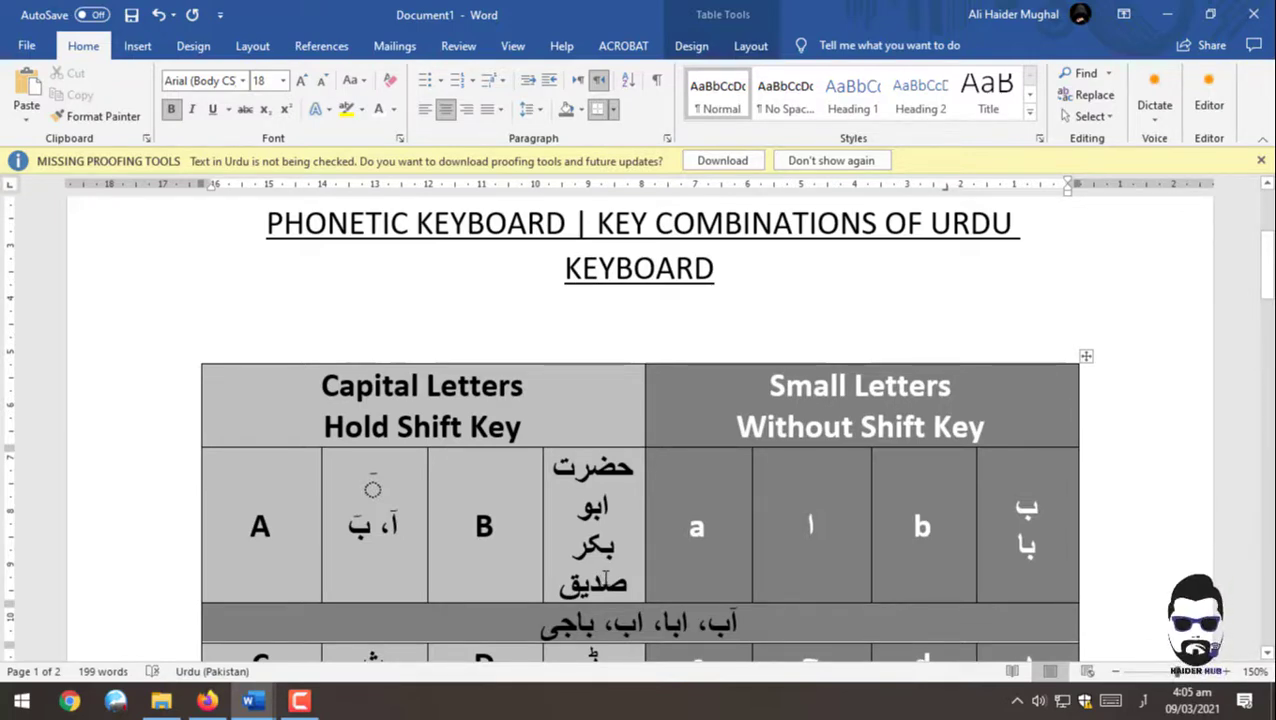
text(ش)
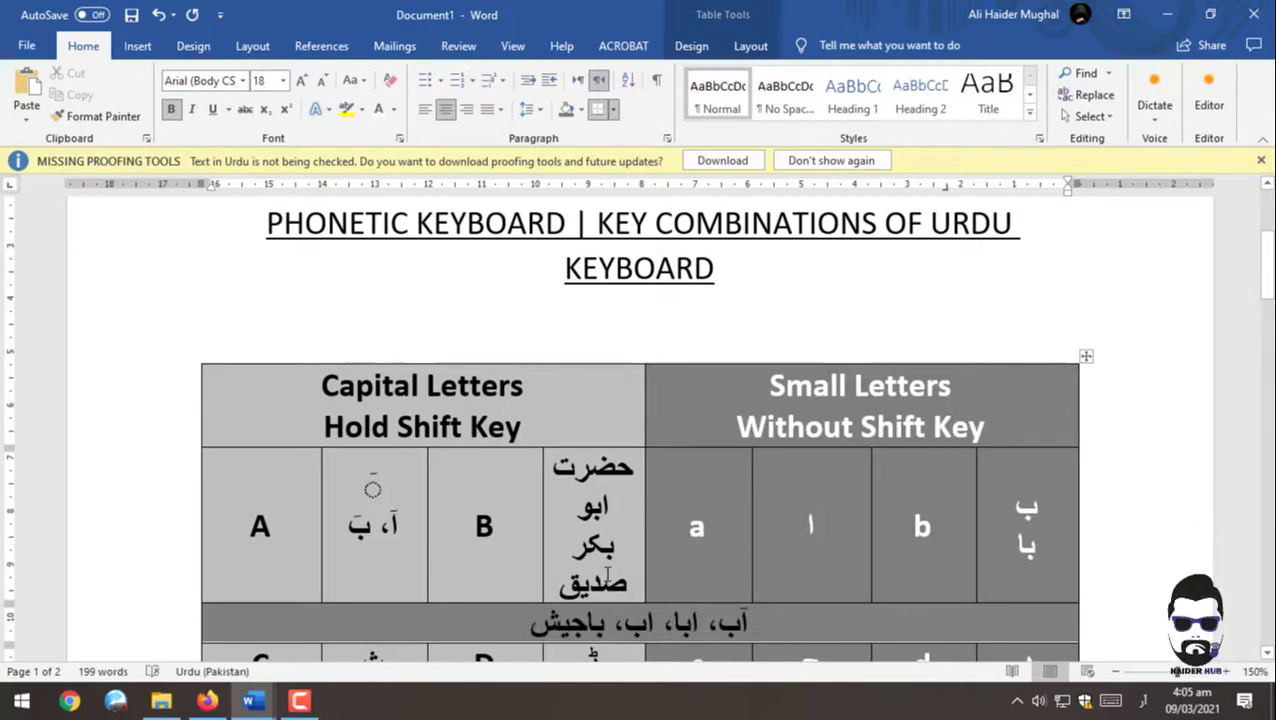
key(BackSpace)
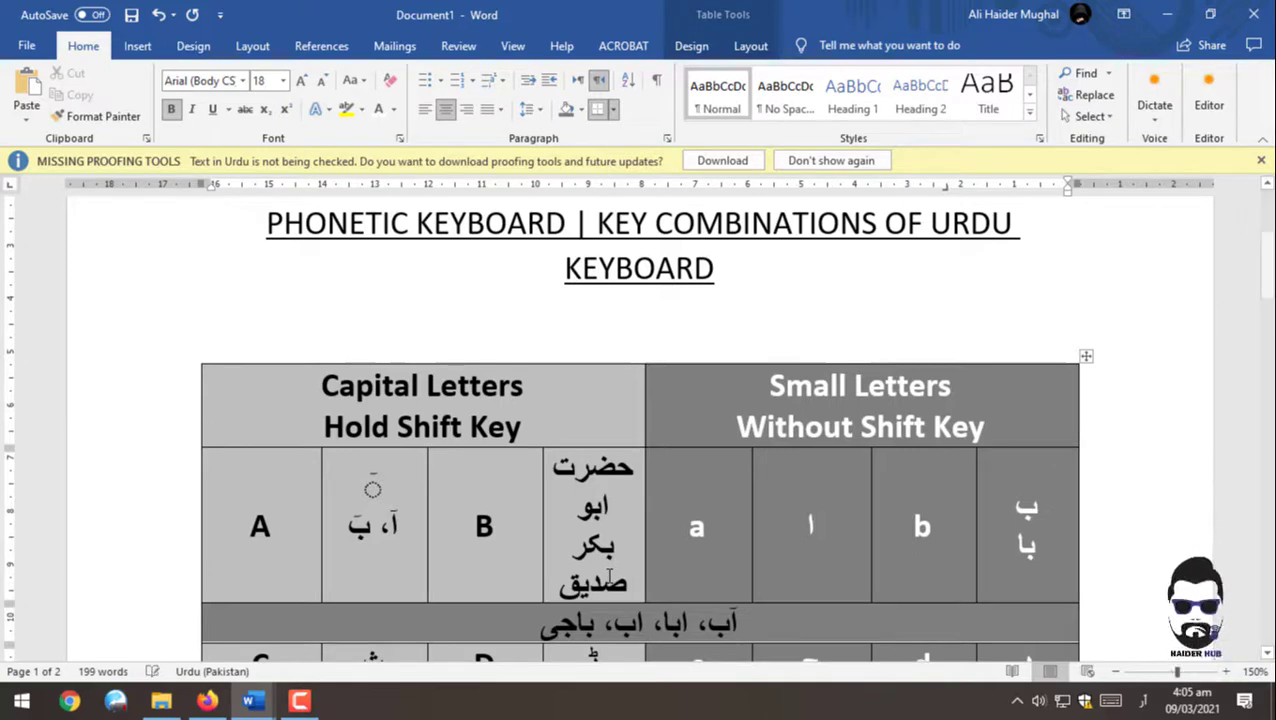
text( ش)
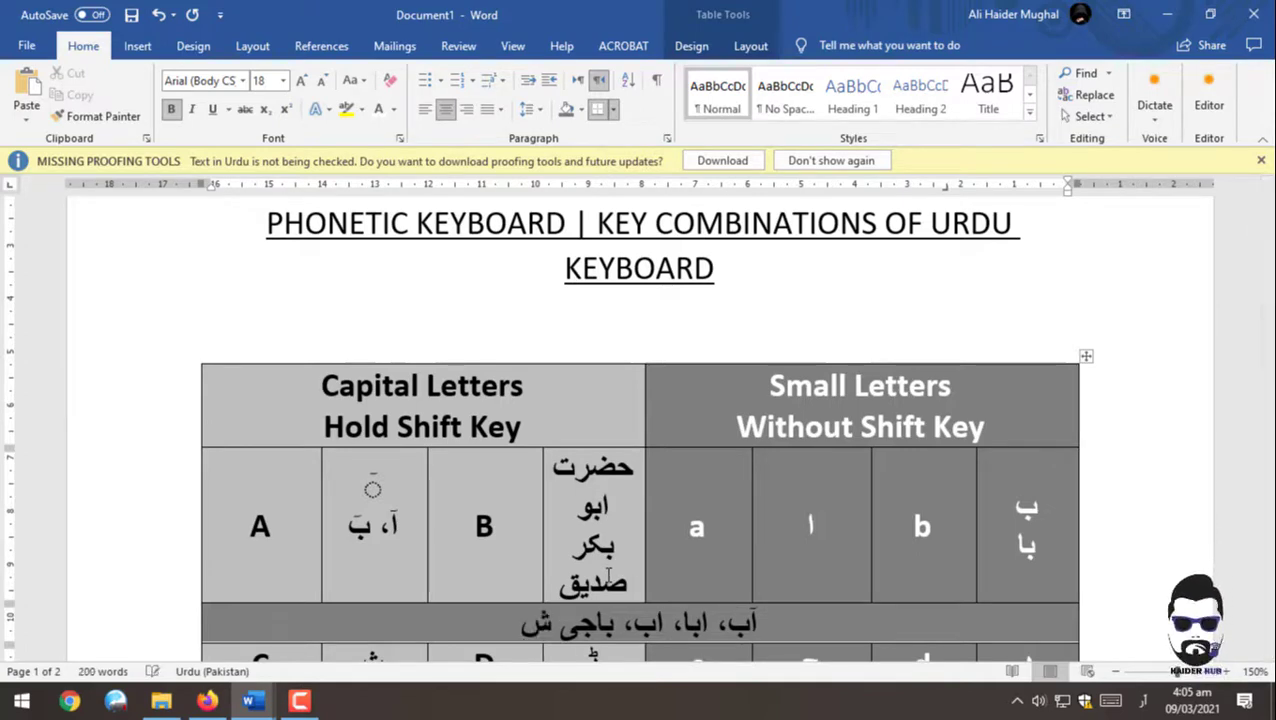
text(ی)
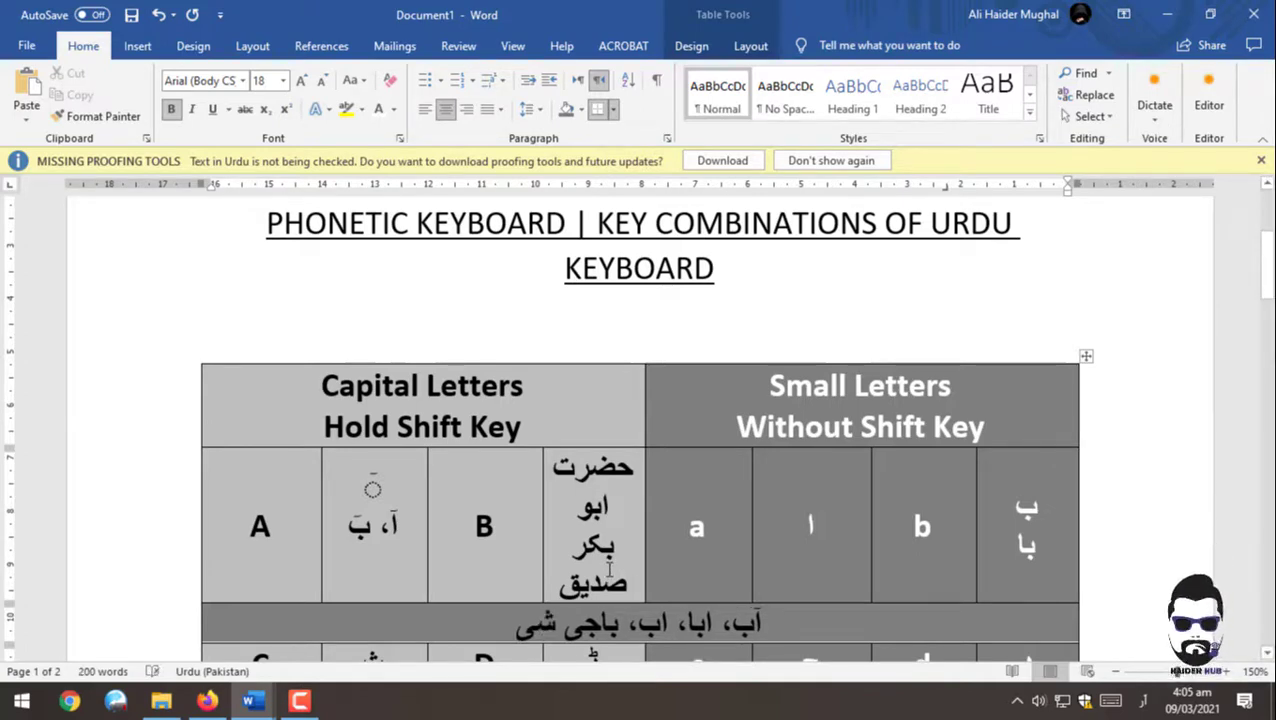
text(ر)
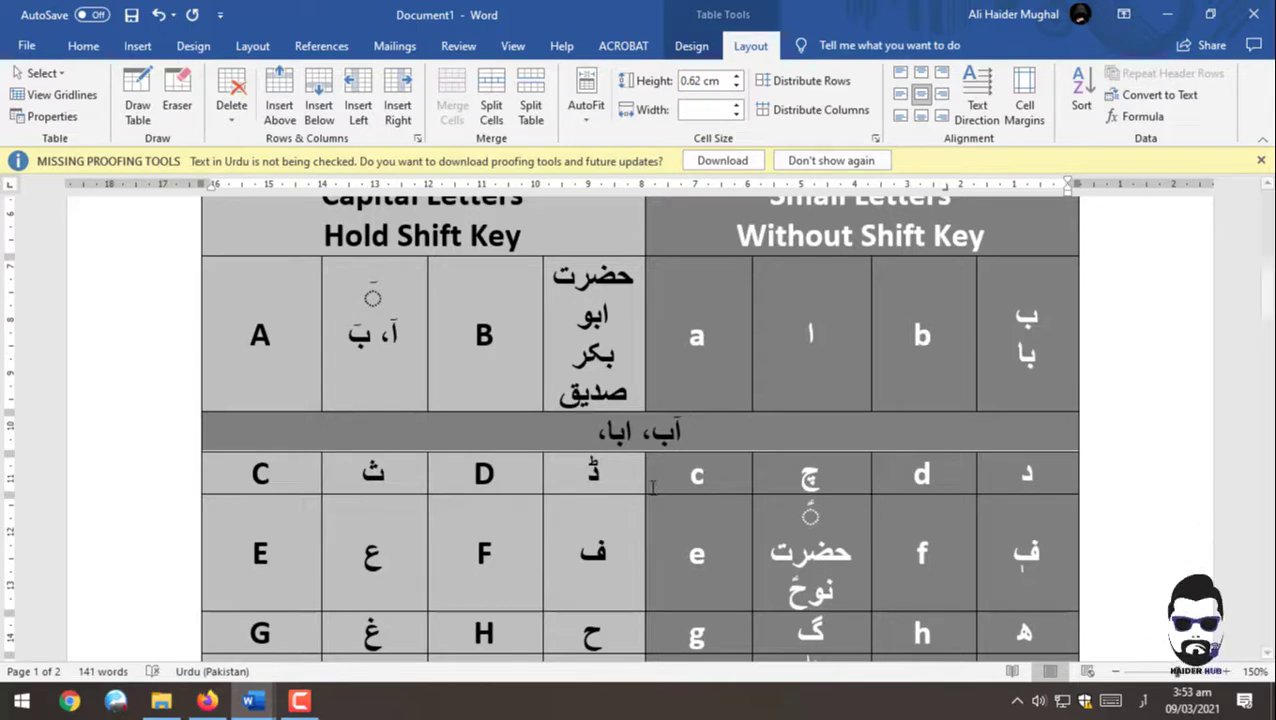
Step: Move down to the new empty shaded row on page 2 of the table
scroll(643, 474, down, 5)
scroll(643, 474, down, 5)
scroll(643, 474, up, 5)
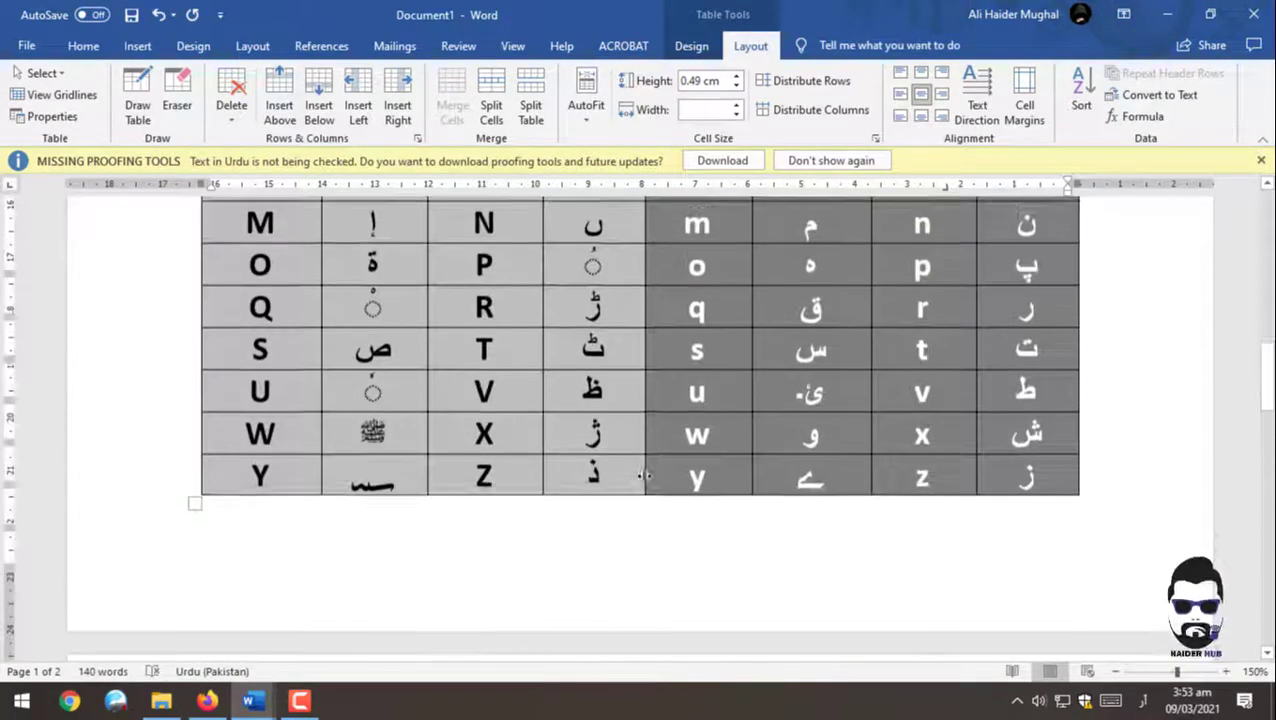
click(297, 545)
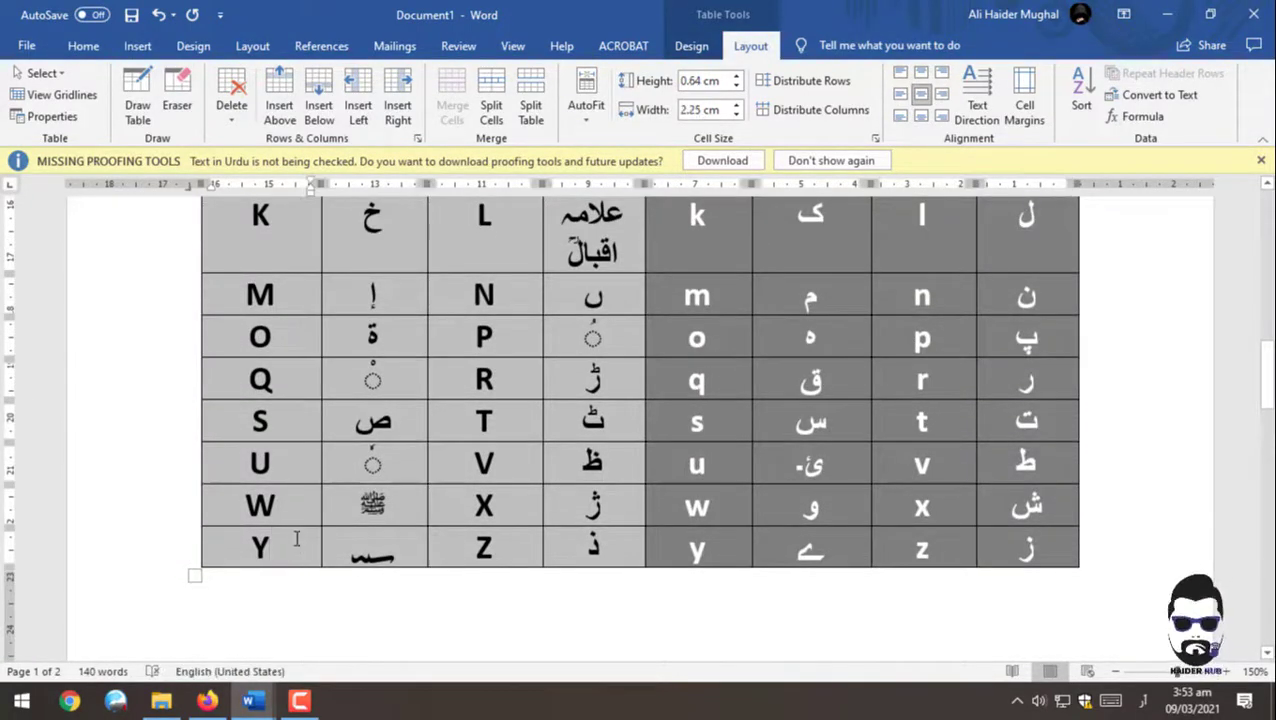
scroll(301, 539, down, 5)
key(Down)
scroll(490, 532, up, 5)
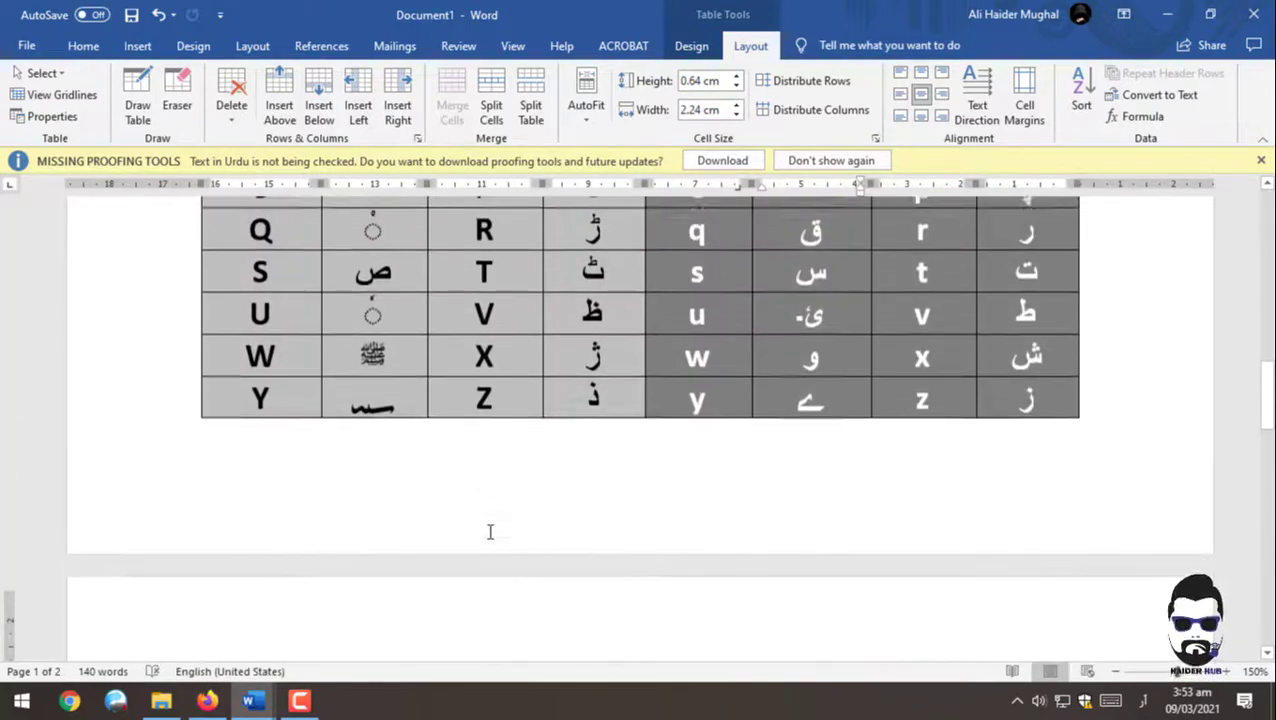
scroll(490, 532, down, 5)
scroll(258, 400, down, 2)
Step: Enter < in the first cell and > in the third cell with the English keyboard
click(293, 333)
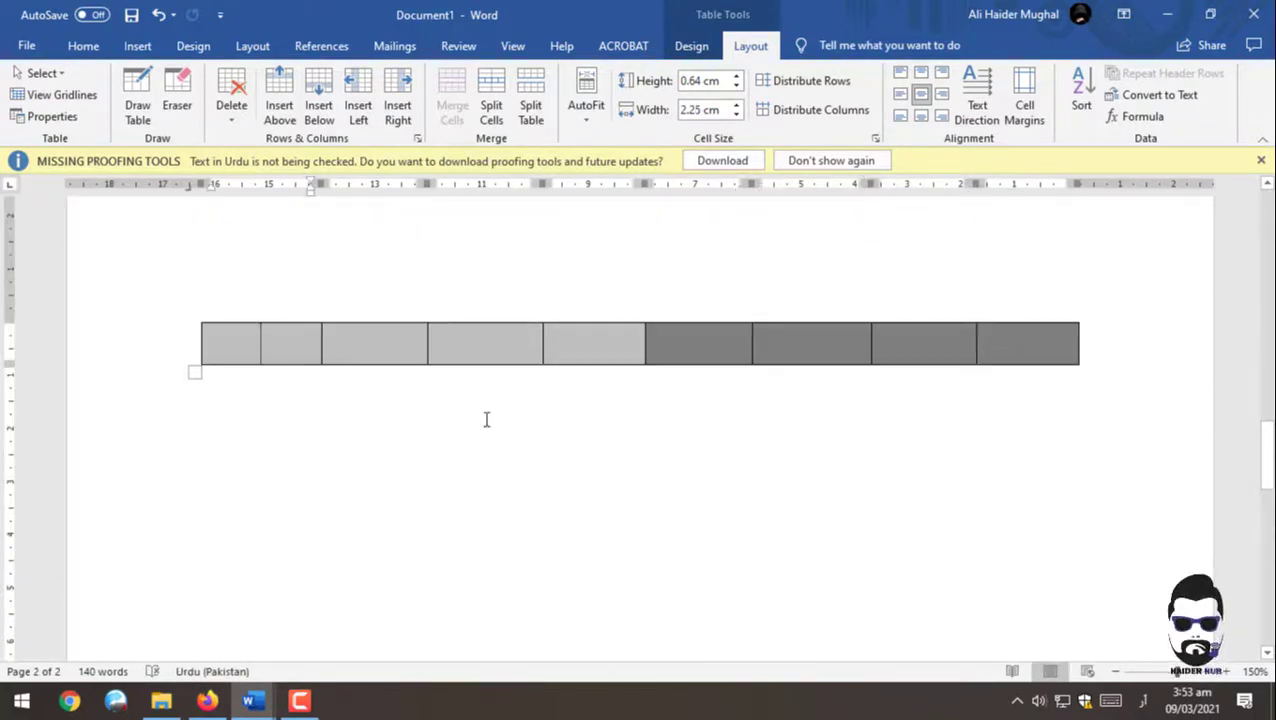
text(ہ)
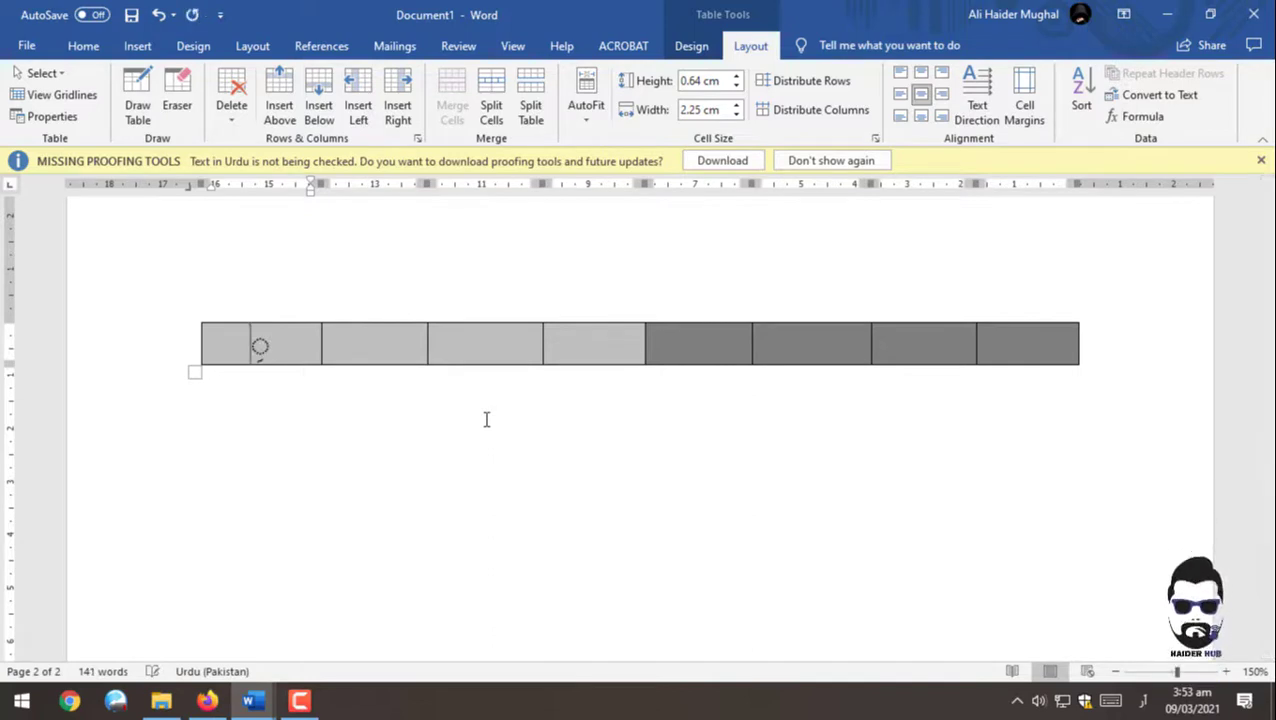
key(BackSpace)
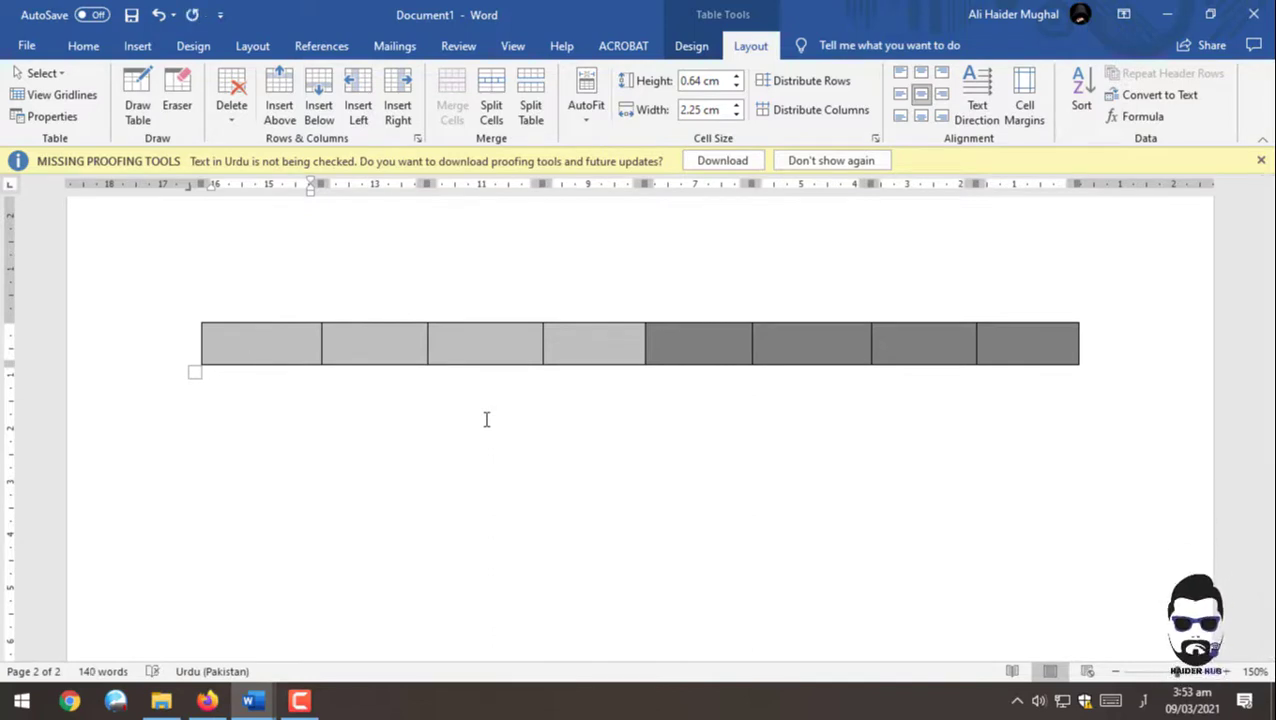
key(alt+shift)
text(<)
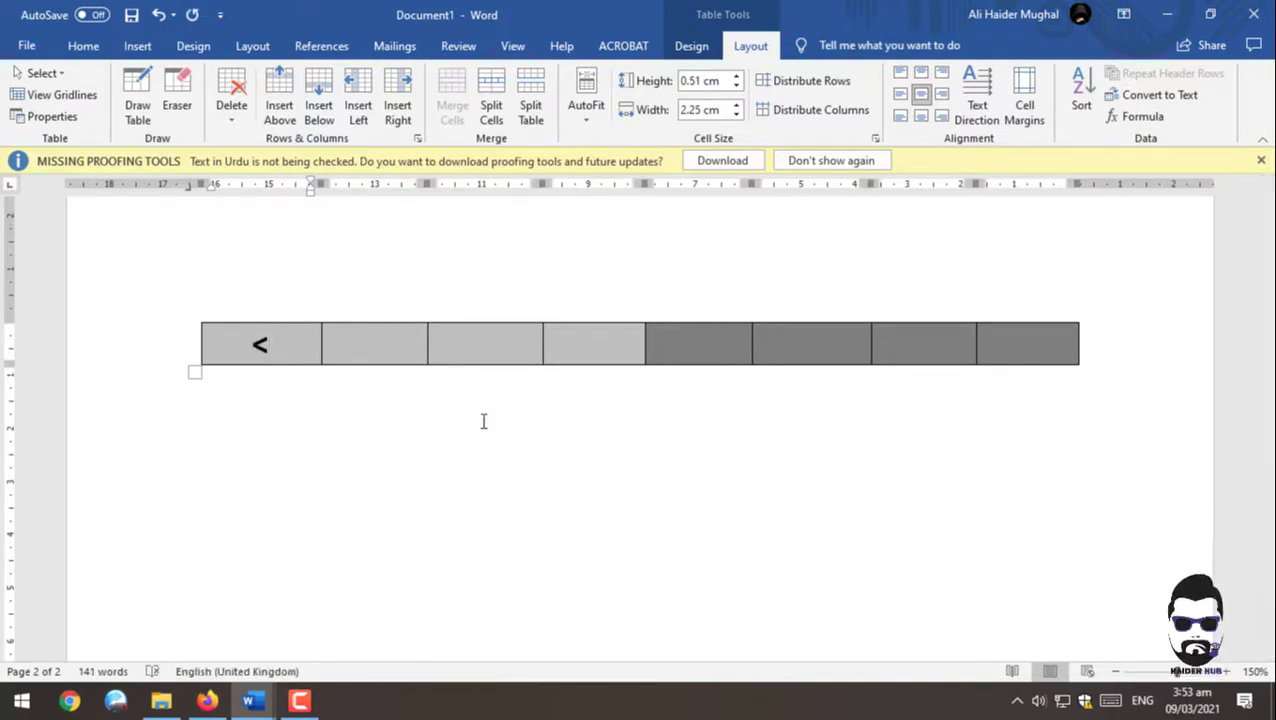
click(481, 353)
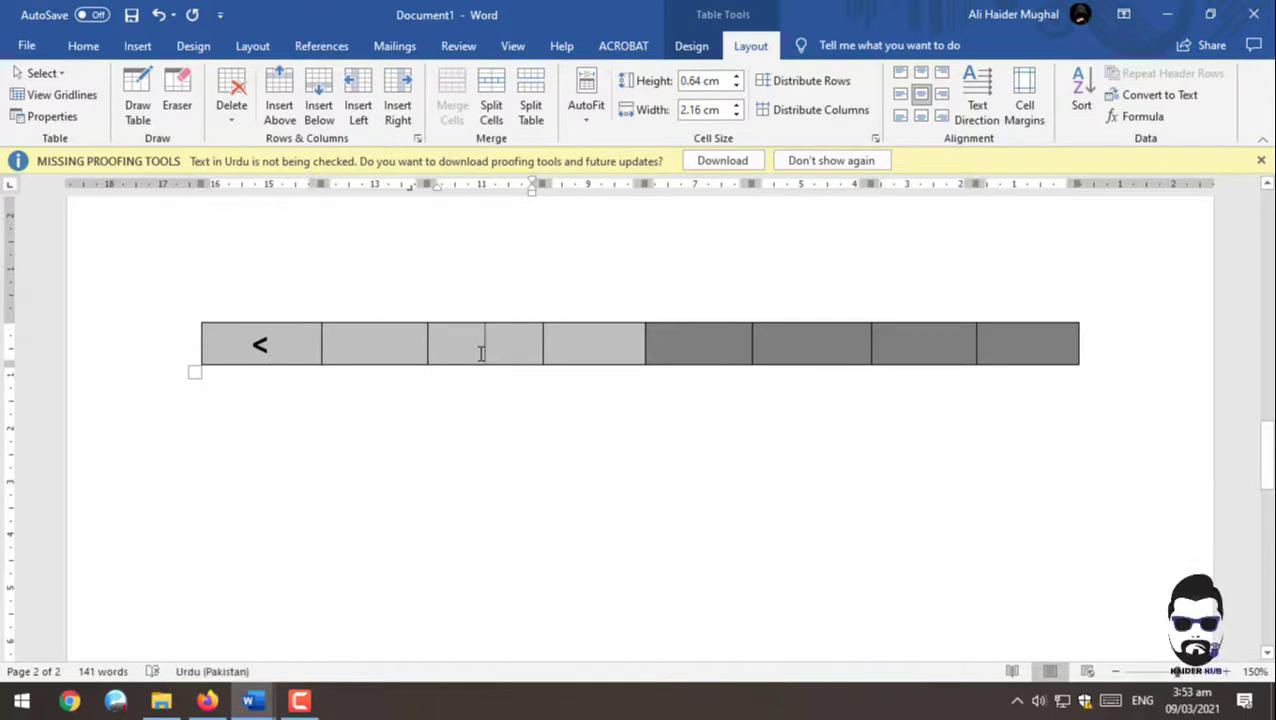
text(>)
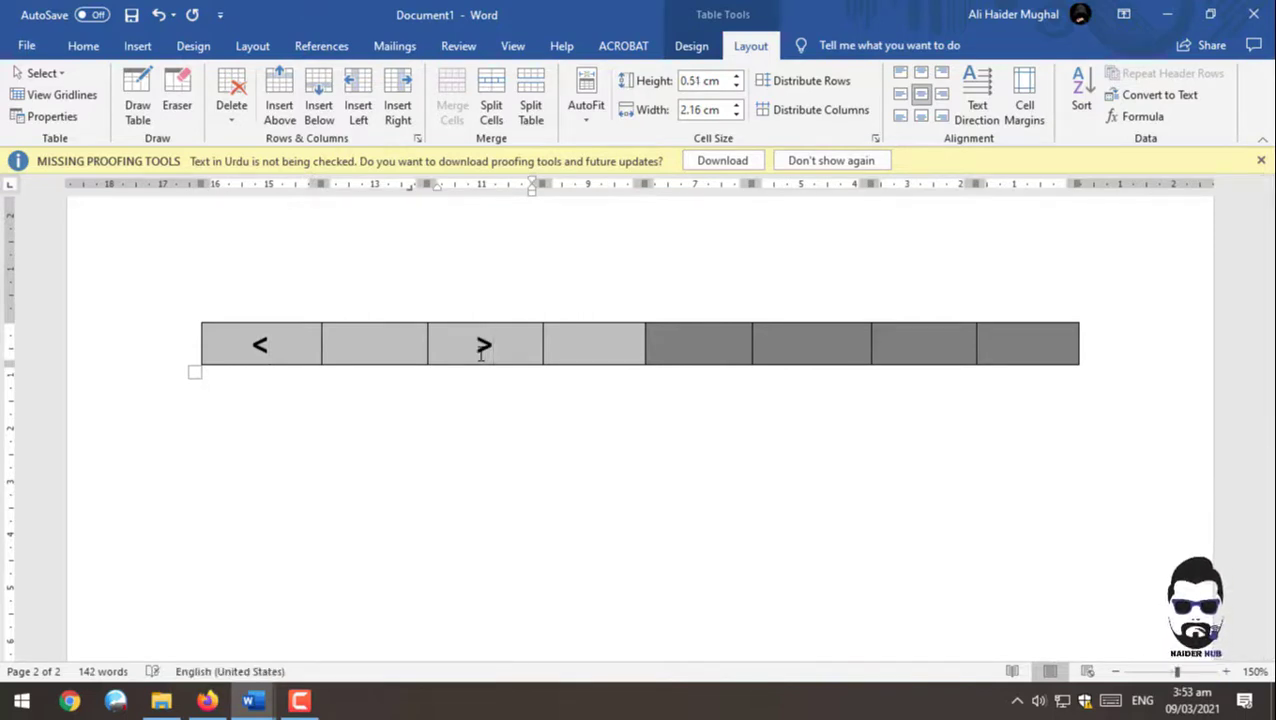
Step: Enter اِ in the second cell and اَ in the fourth cell with the Urdu keyboard
click(387, 347)
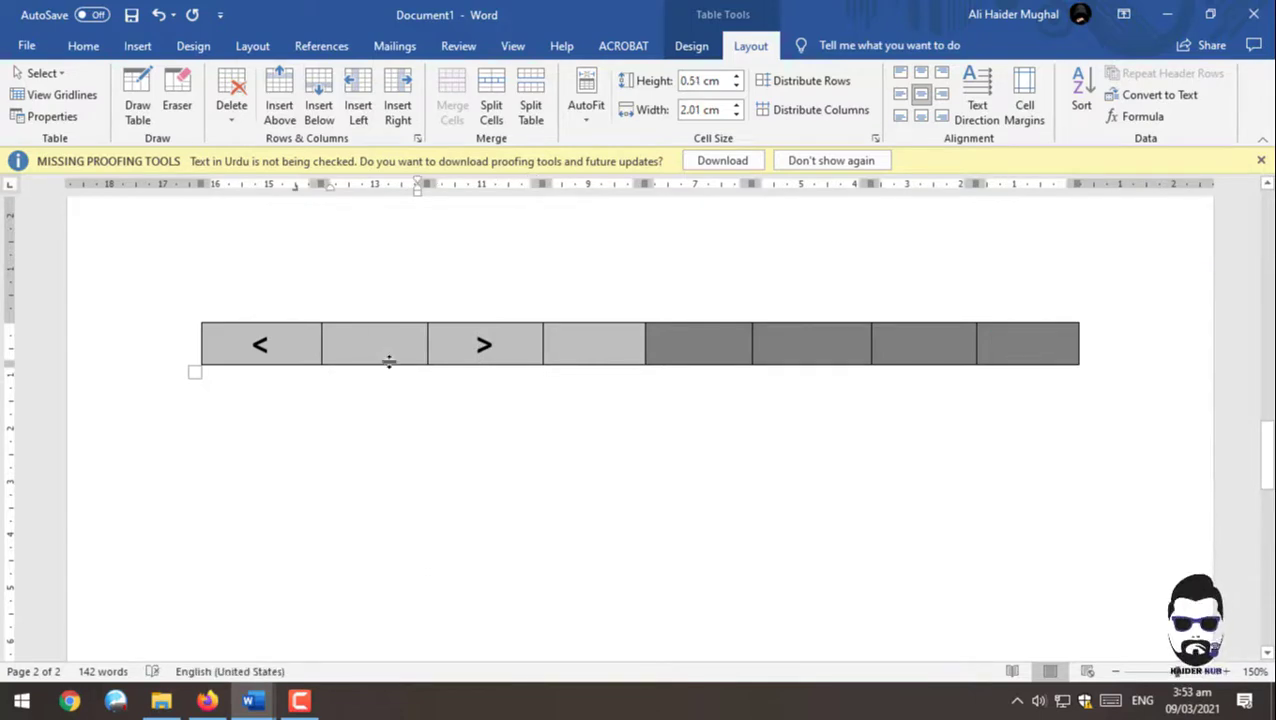
key(super+space)
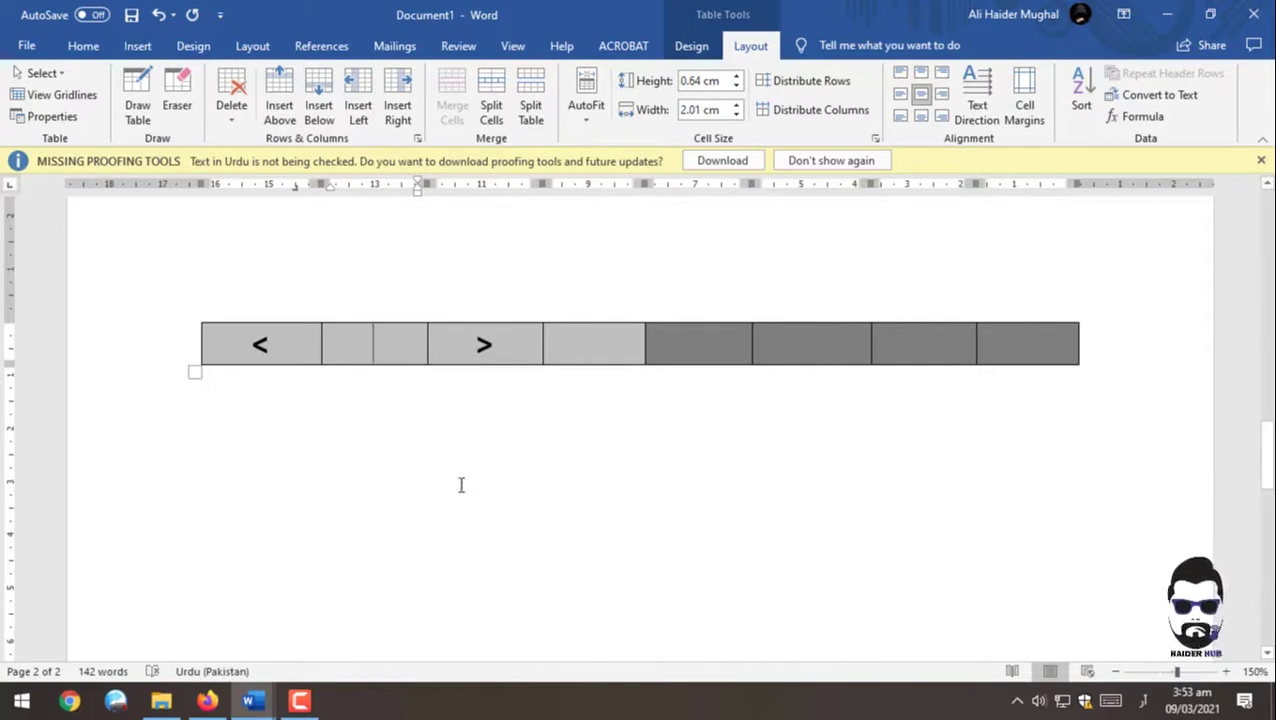
text(۱)
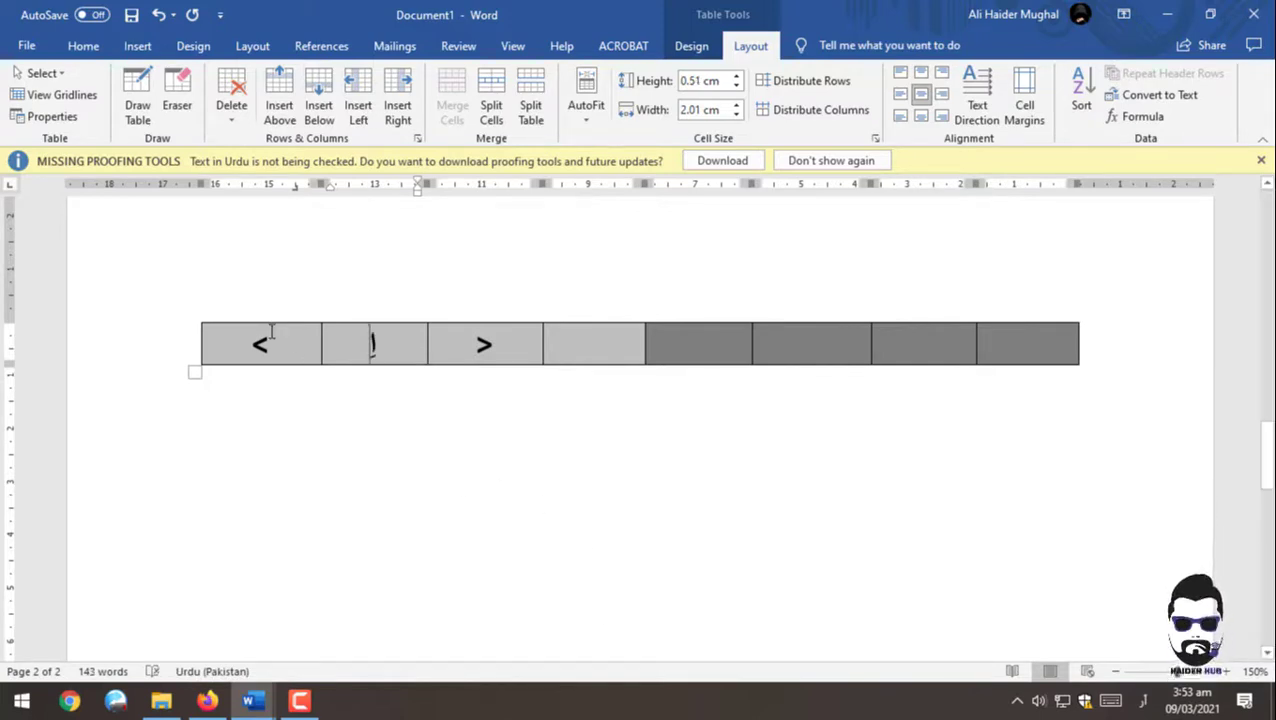
click(596, 343)
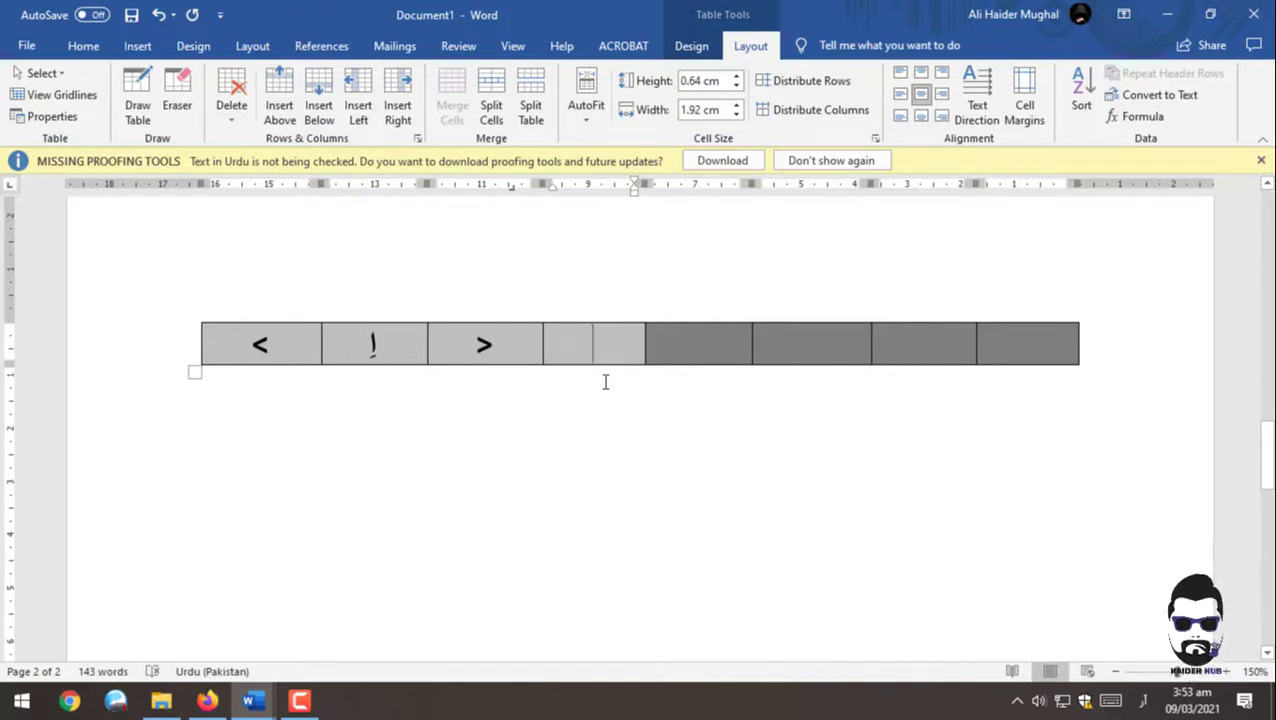
text(ا)
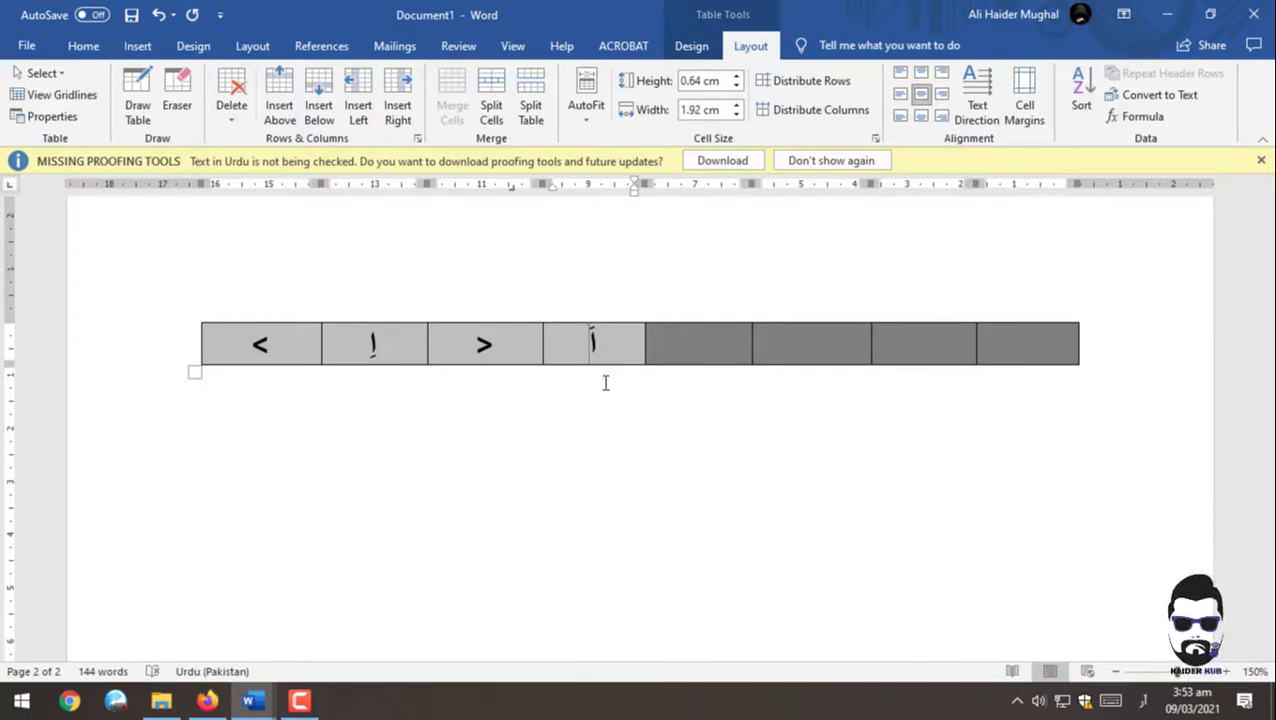
click(708, 348)
Step: Put ! in the fifth cell and the Urdu diacritic ۃ in the sixth cell
key(alt+shift)
text(!)
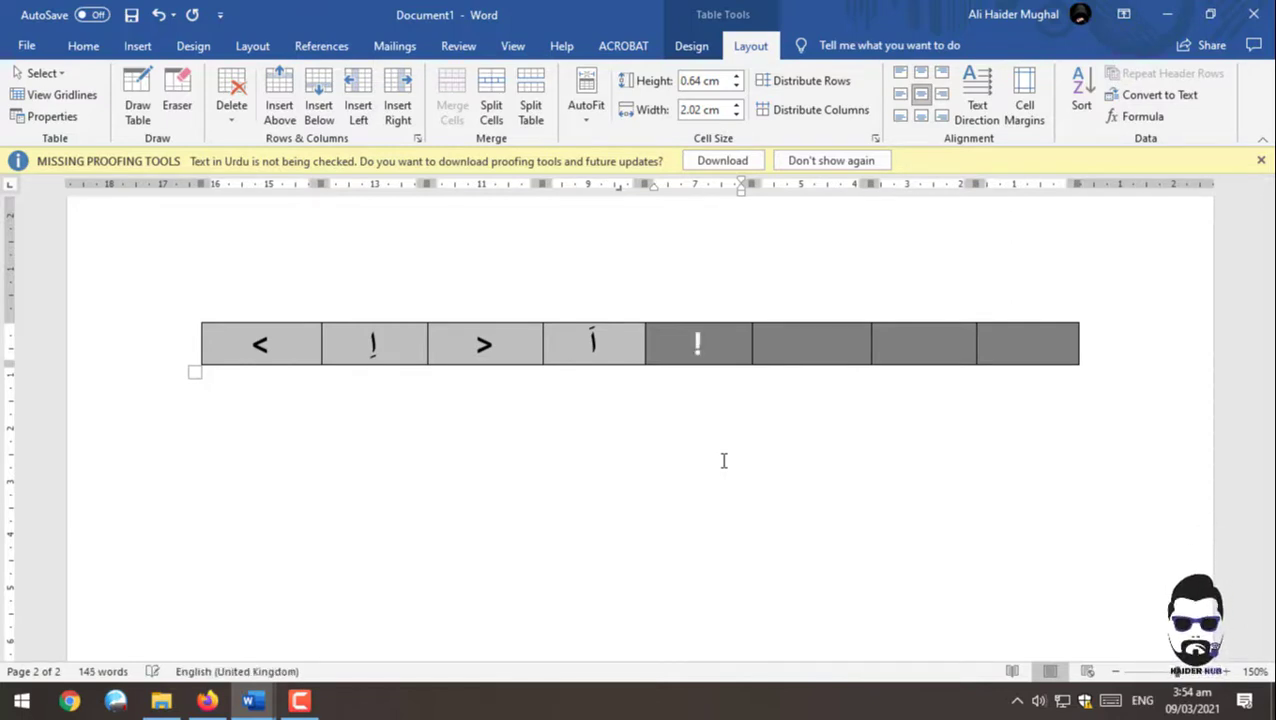
click(796, 346)
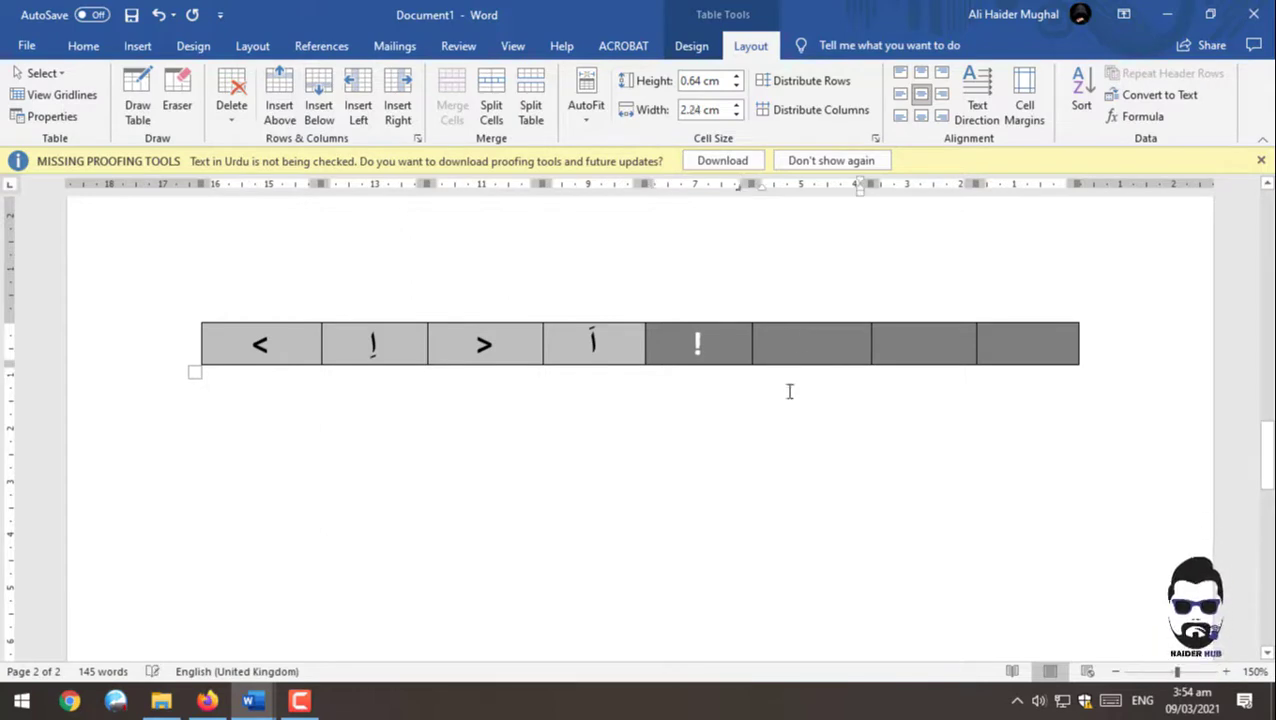
key(alt+shift)
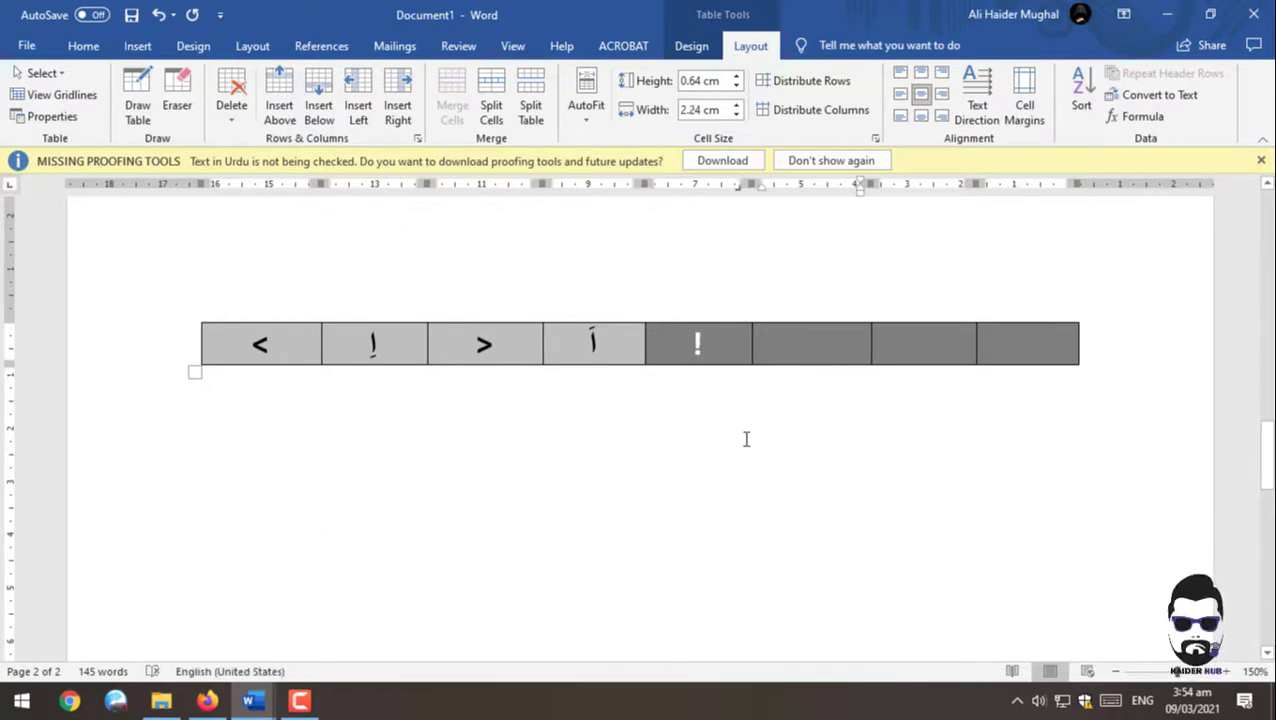
text(!)
key(BackSpace)
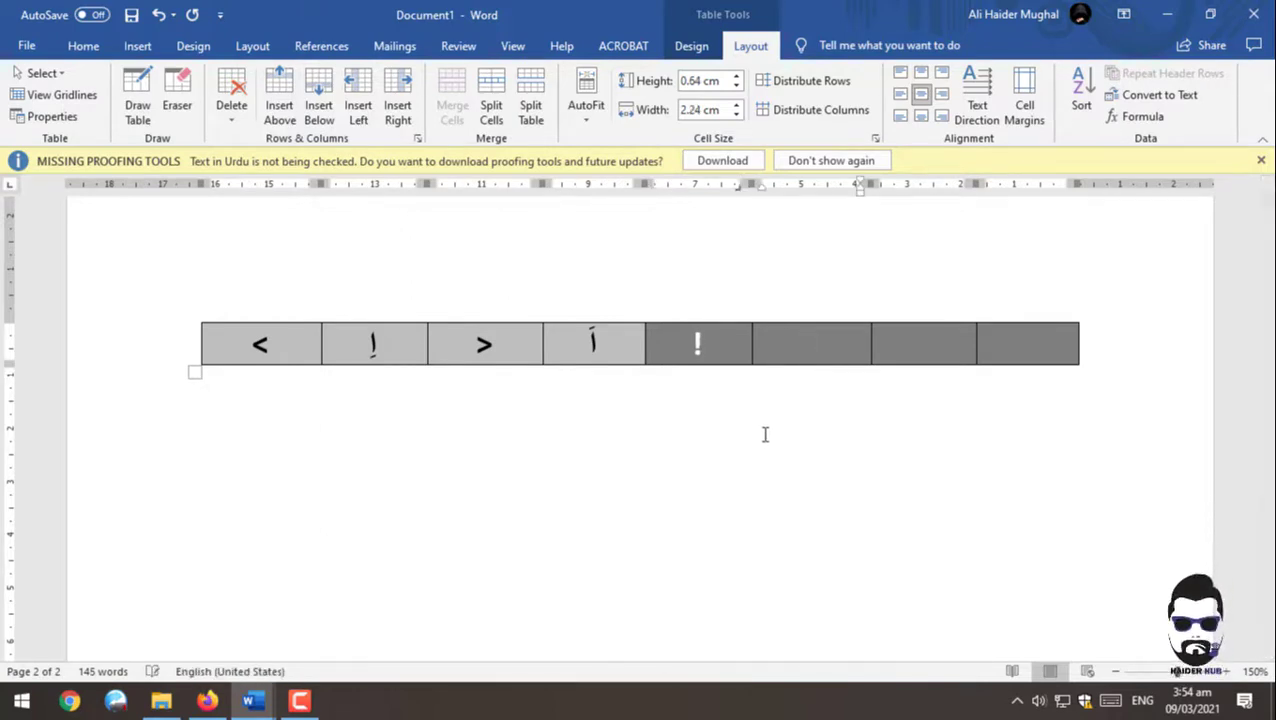
key(alt+shift)
text(!)
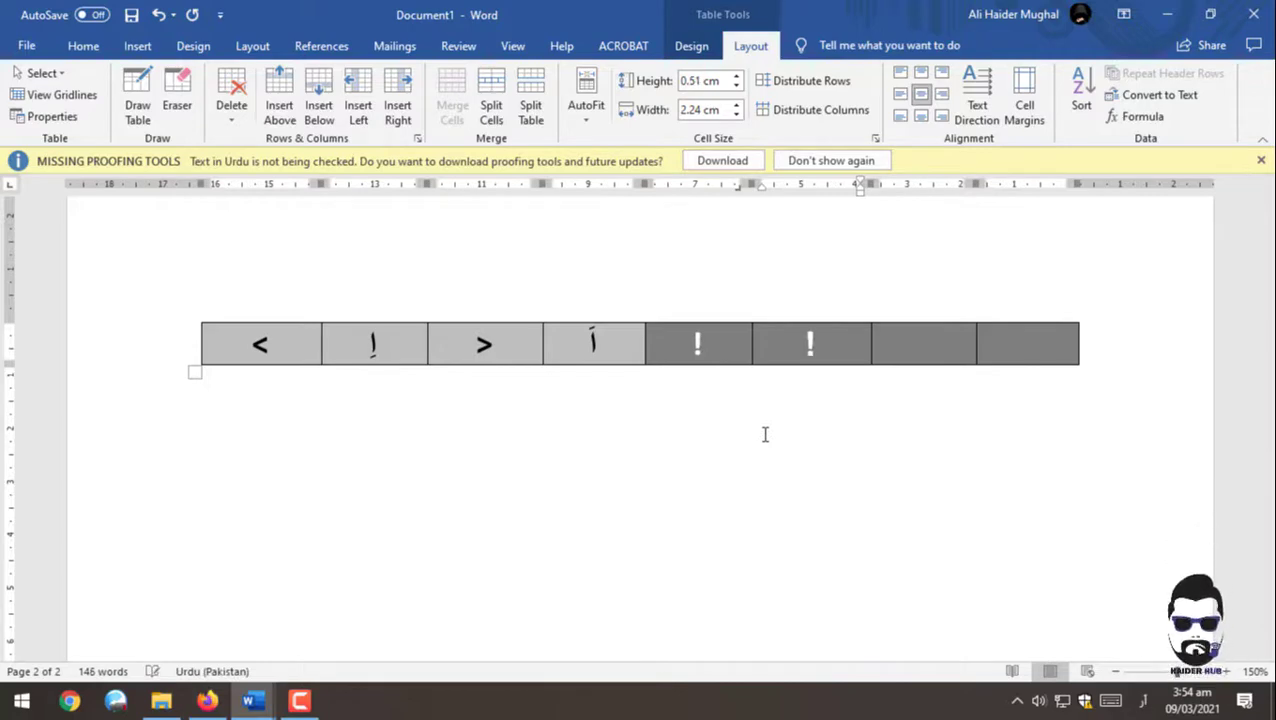
key(BackSpace)
text(!)
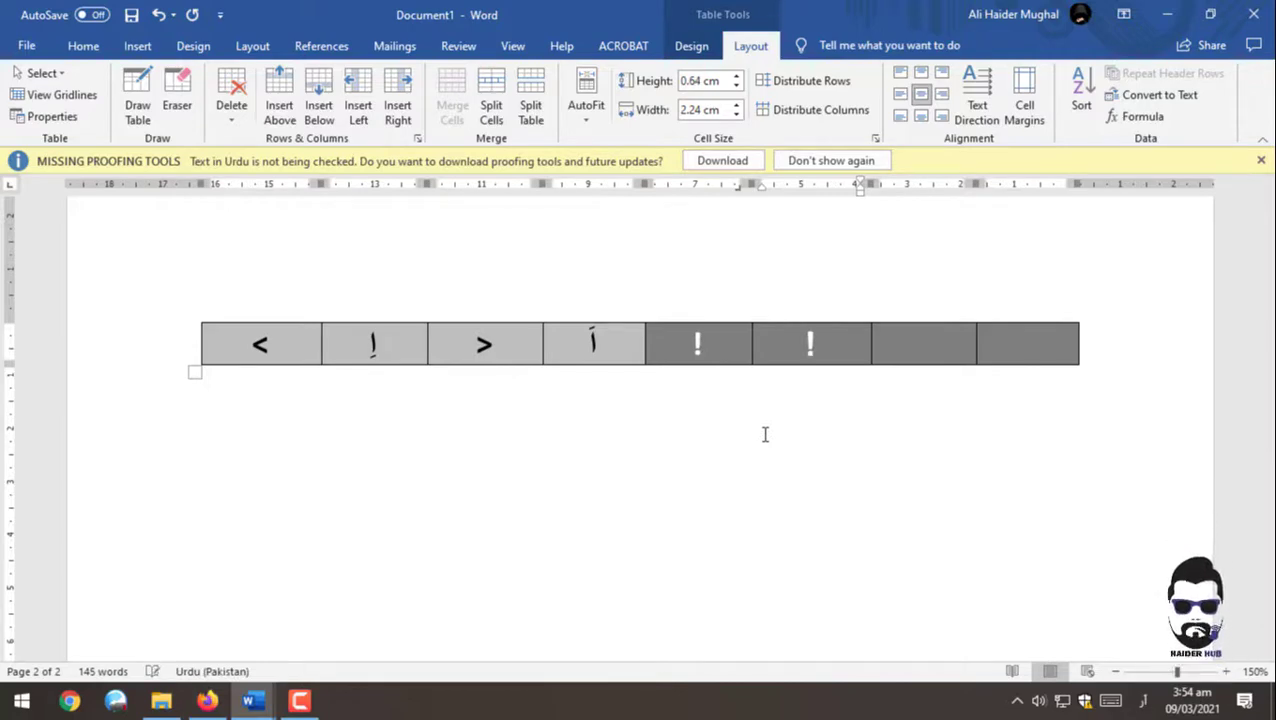
key(BackSpace)
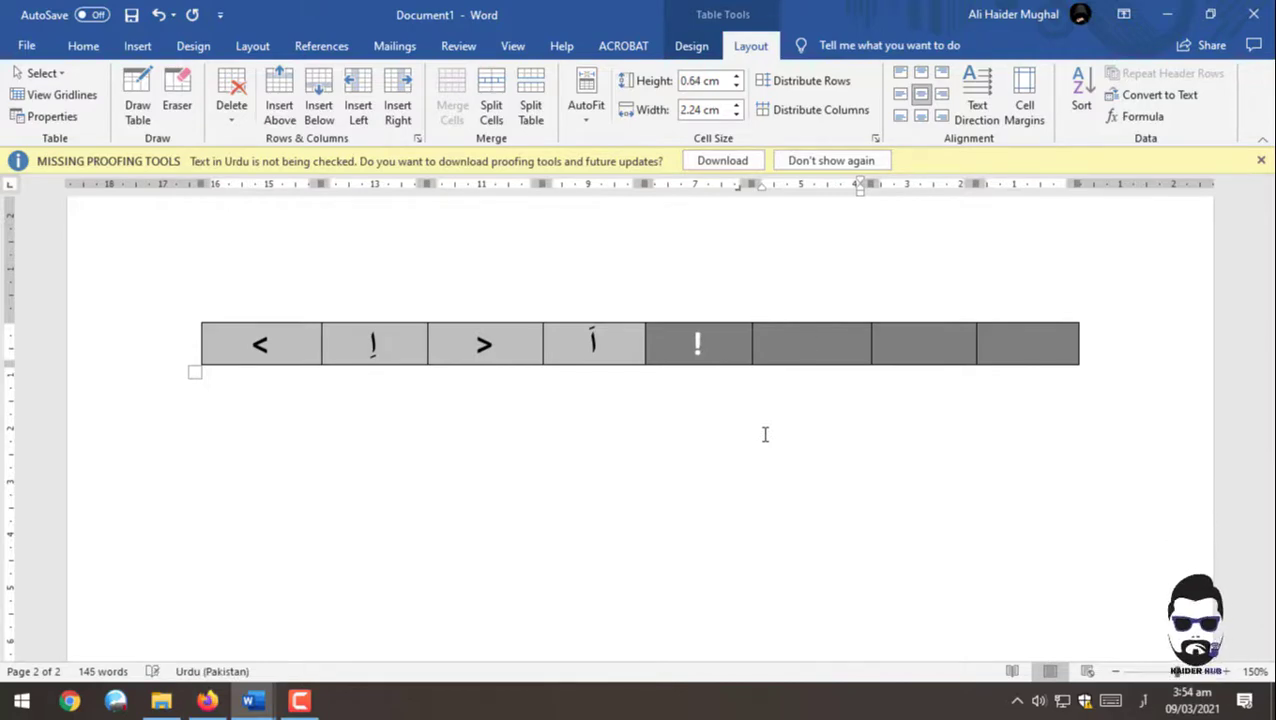
text(ۃ)
Step: Replace the fifth cell's ! with a backtick (`)
key(Left)
key(alt+shift)
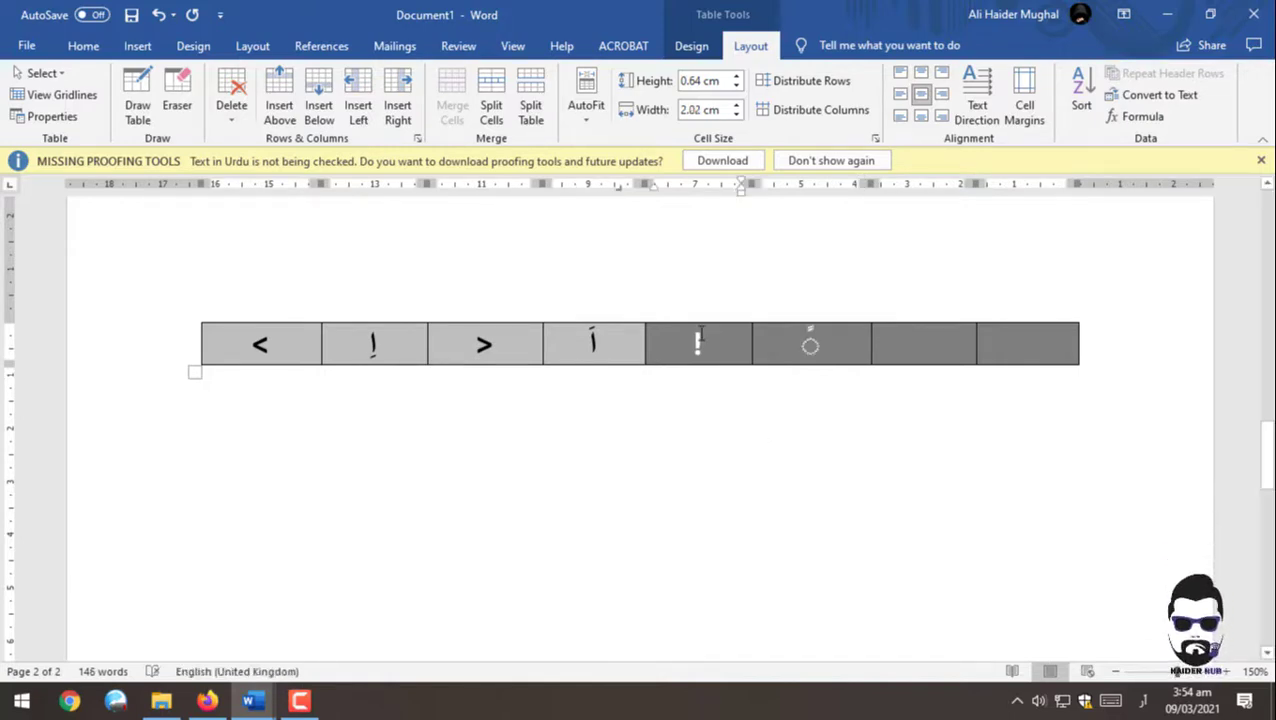
double_click(699, 340)
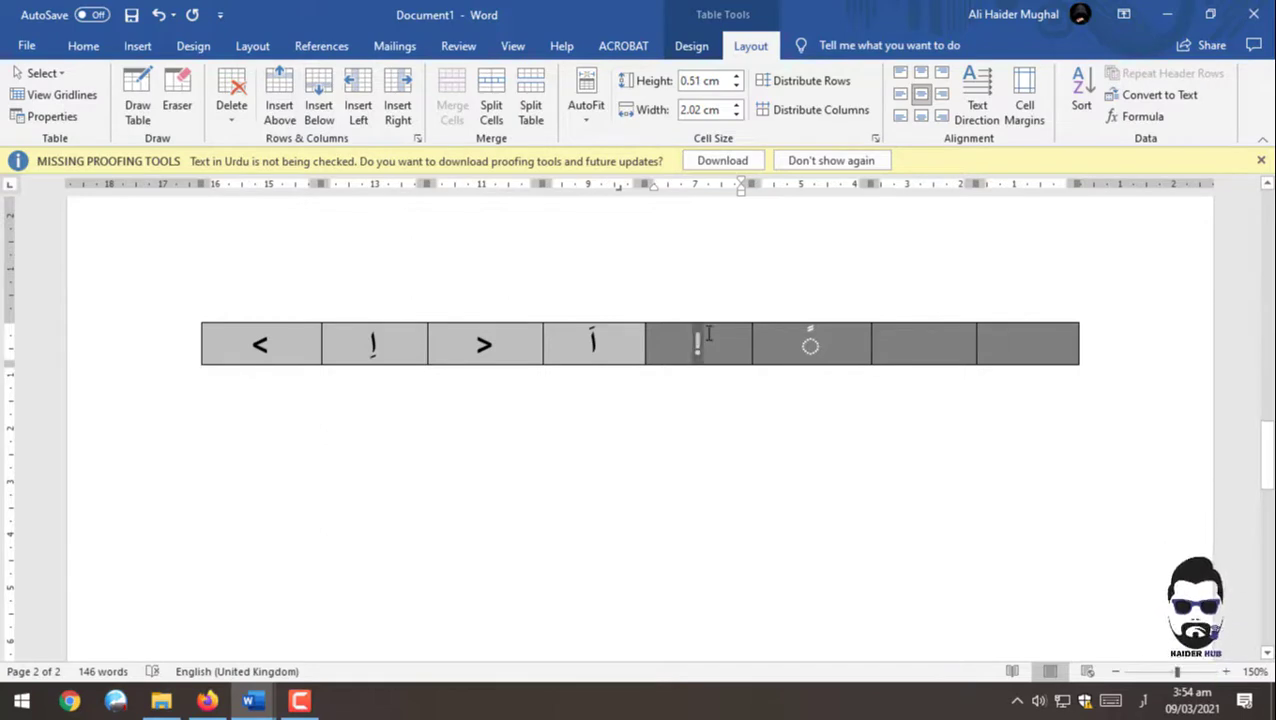
key(alt+shift)
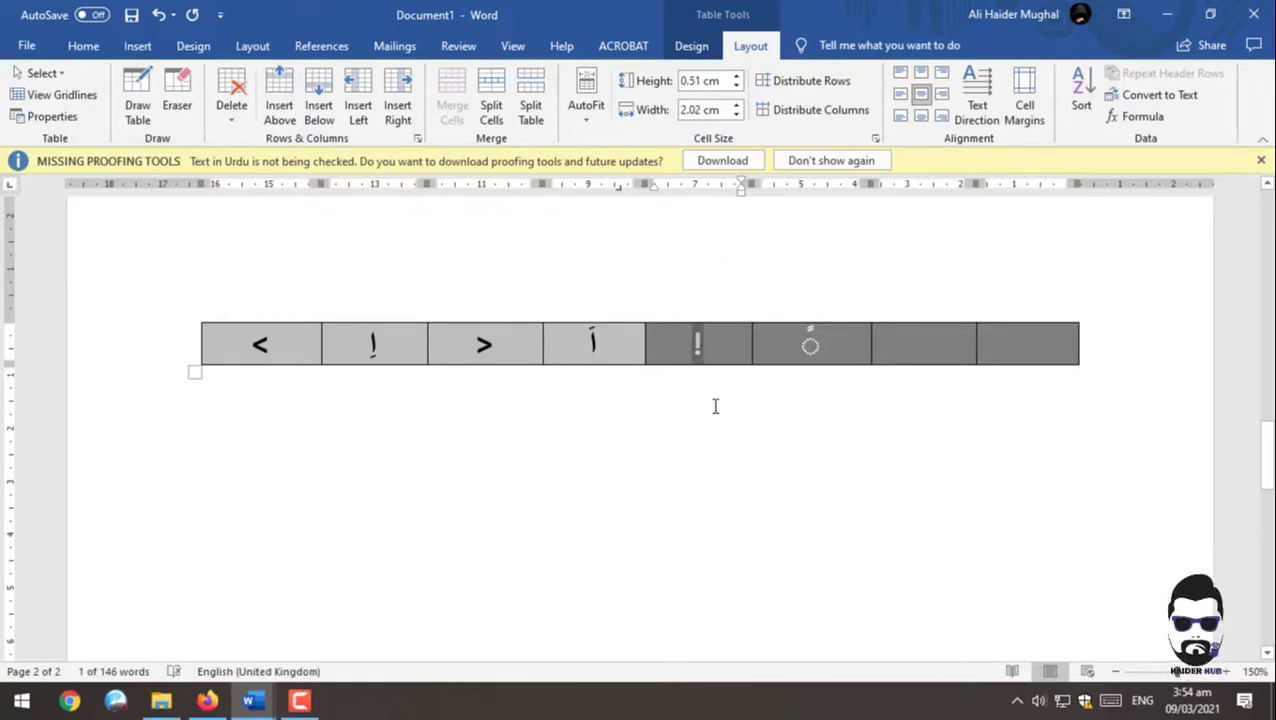
text(`)
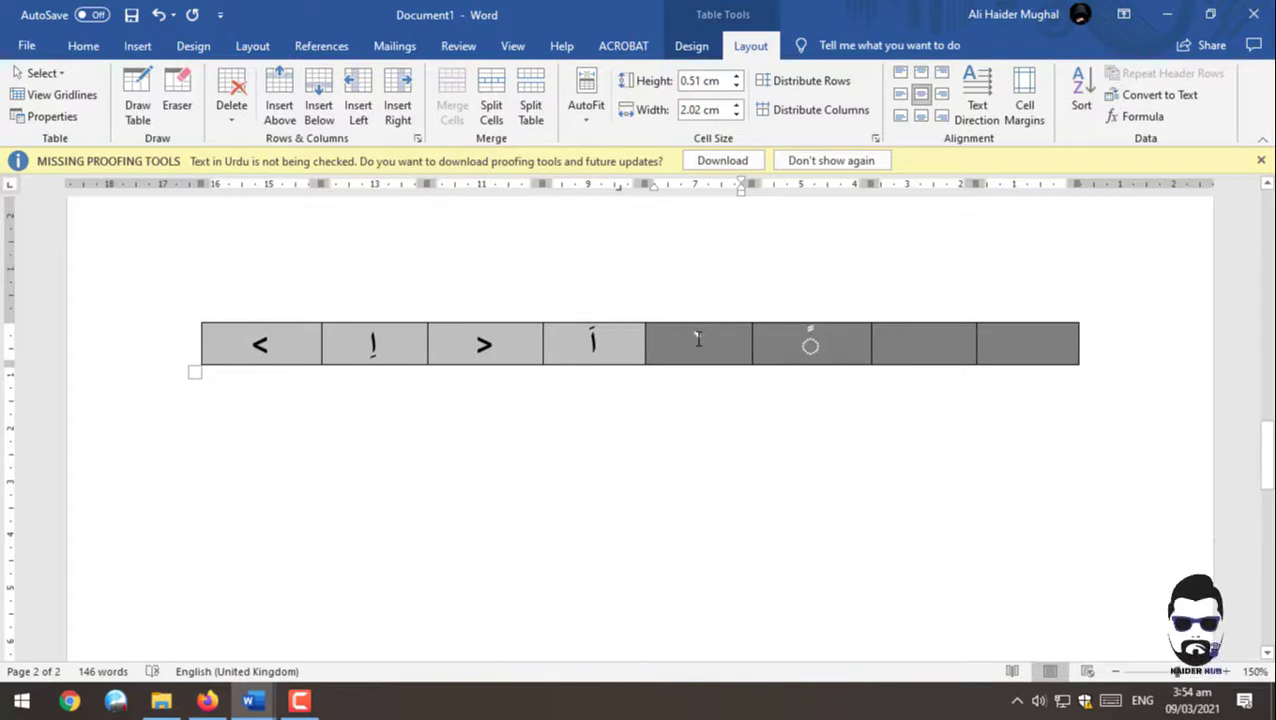
double_click(697, 340)
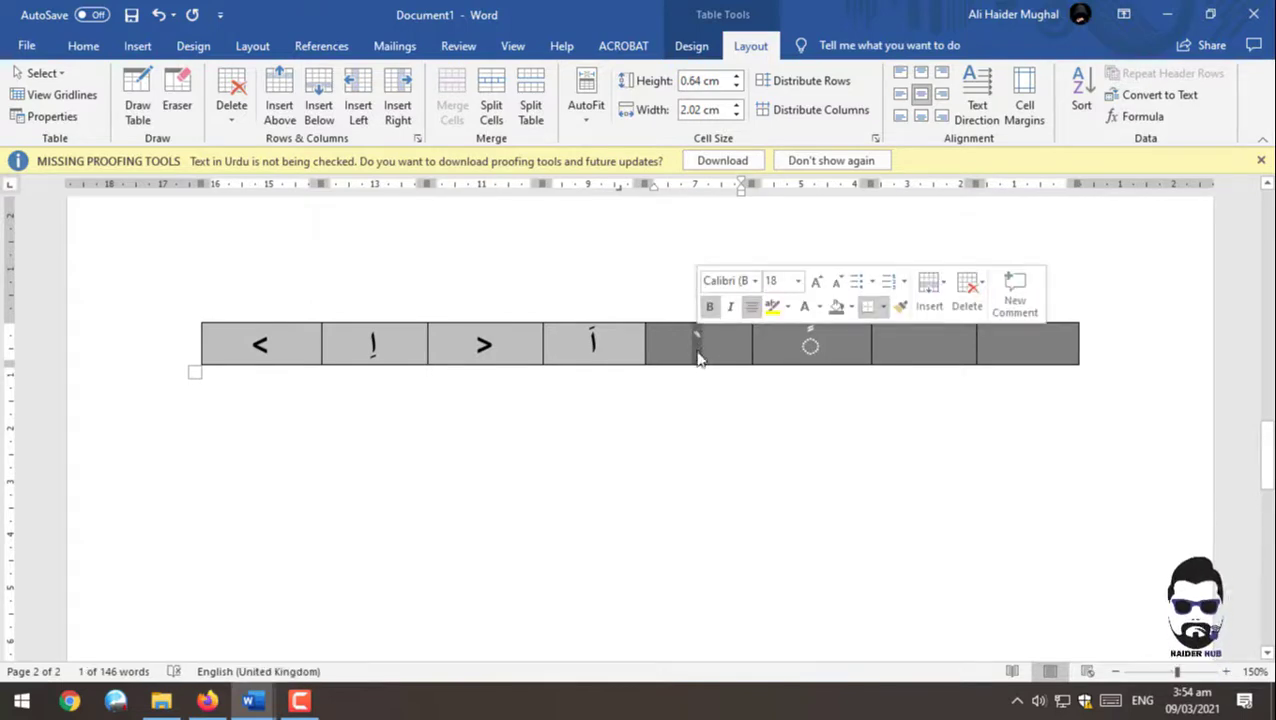
click(807, 336)
click(921, 342)
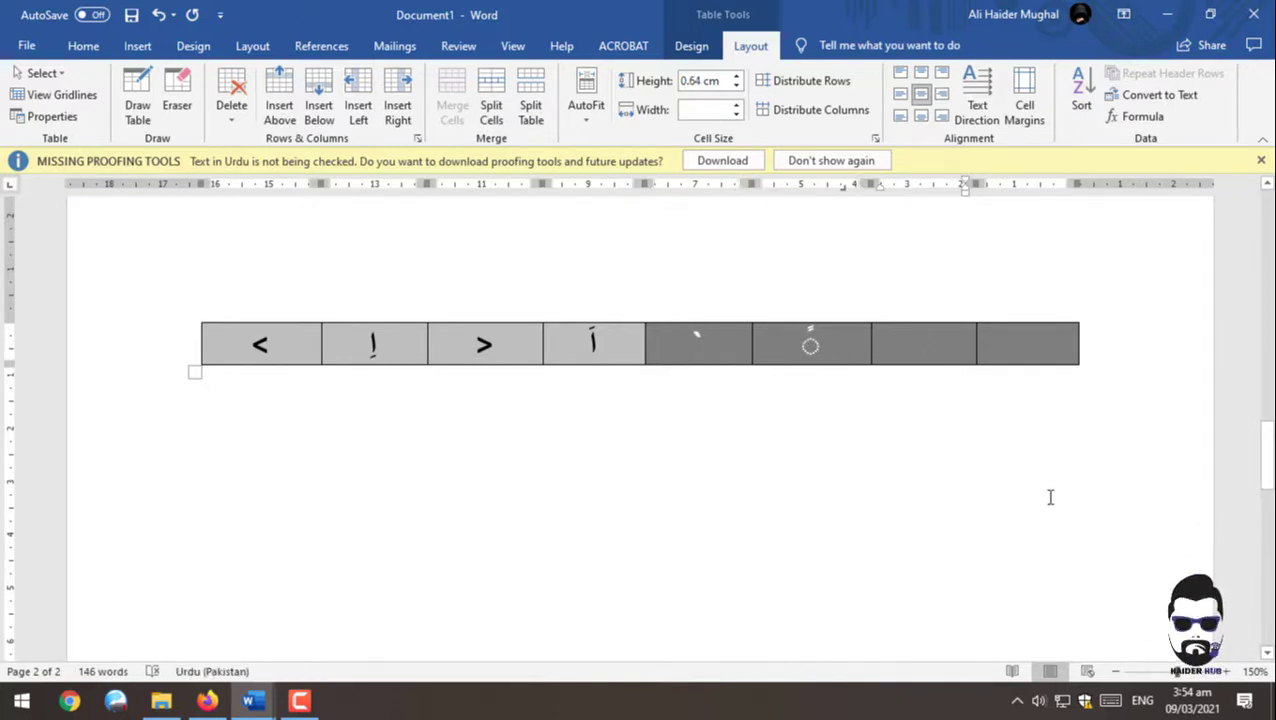
Step: Type the Urdu word تقریبا into the seventh cell using the Urdu phonetic keyboard
text(t)
key(super+space)
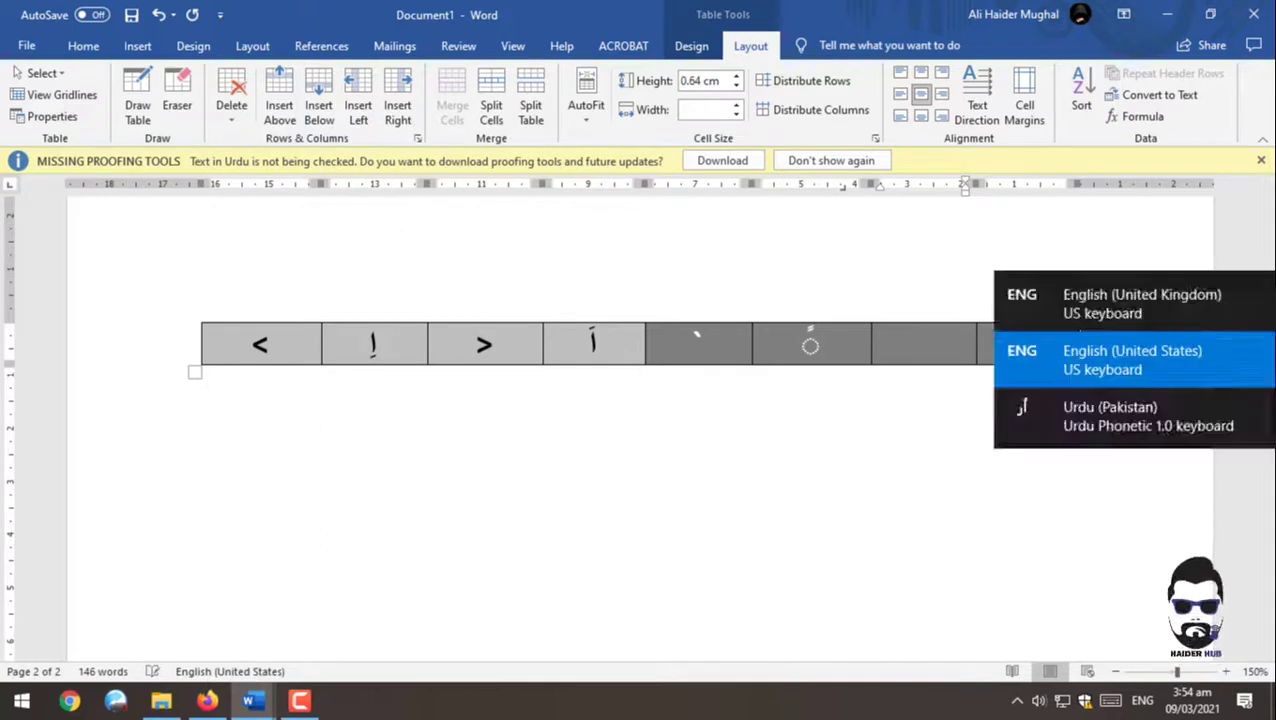
key(BackSpace)
text(تق)
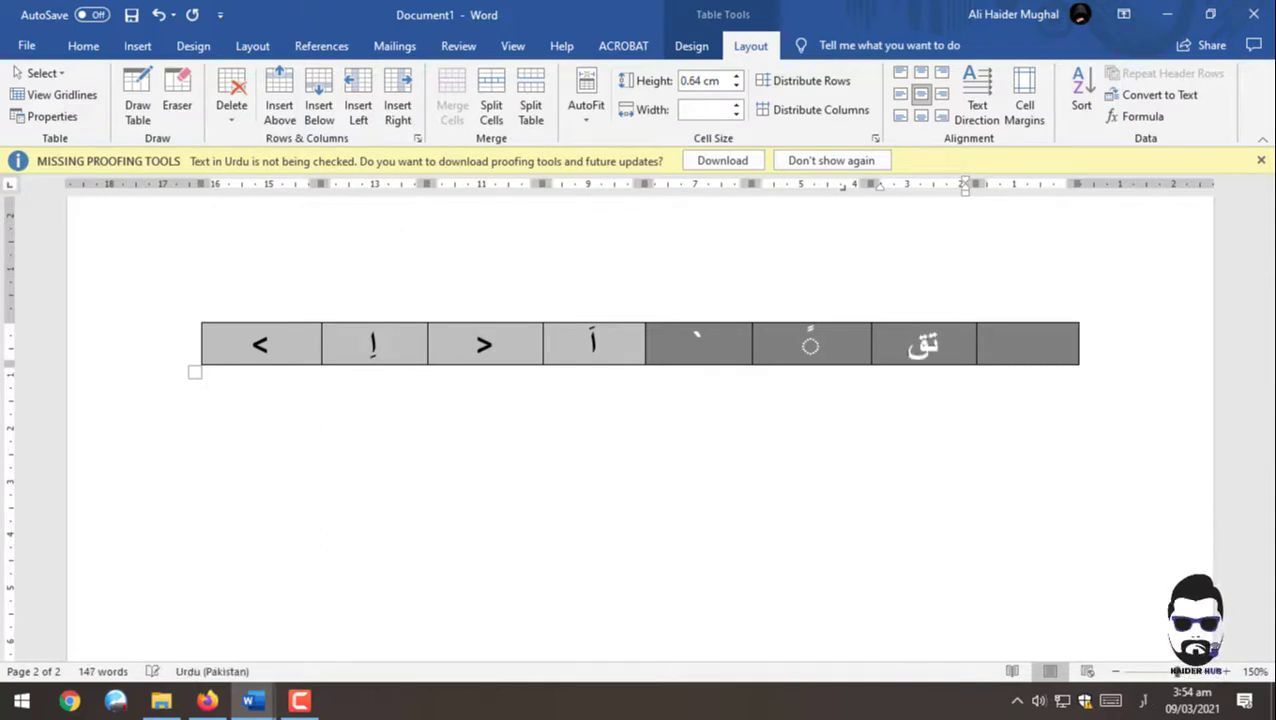
text(را)
key(BackSpace)
text(یب)
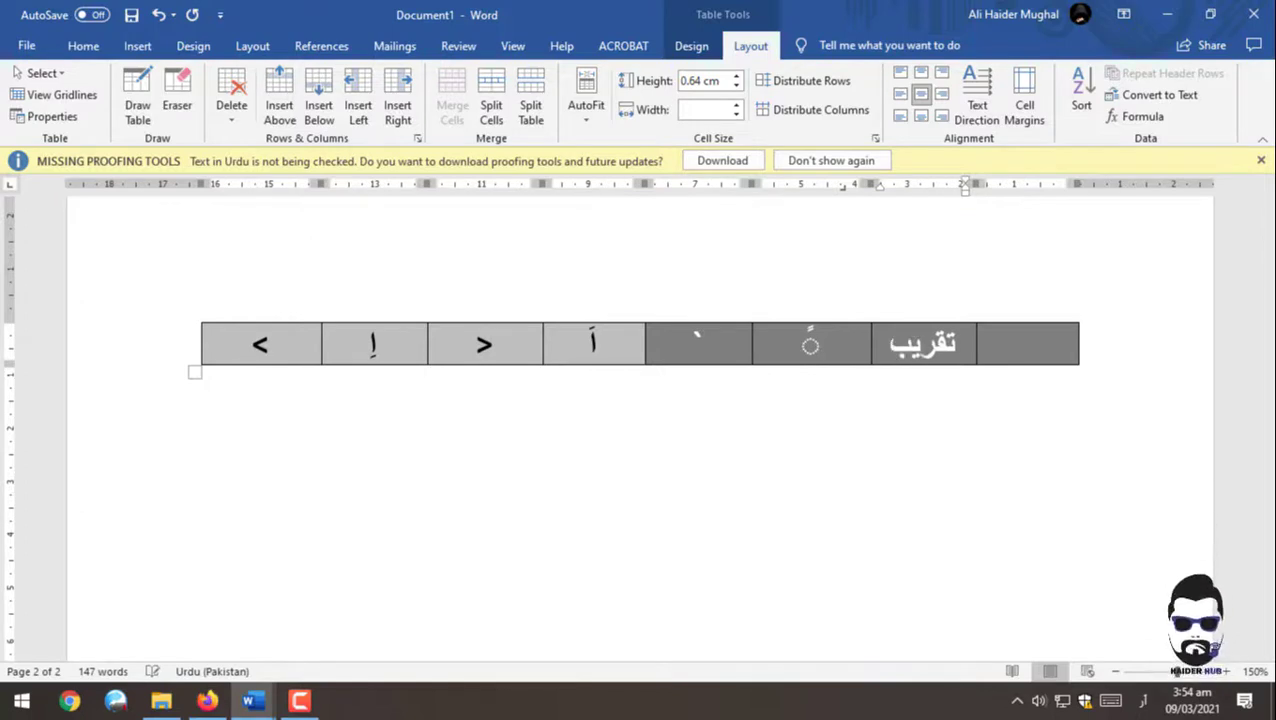
text(اً)
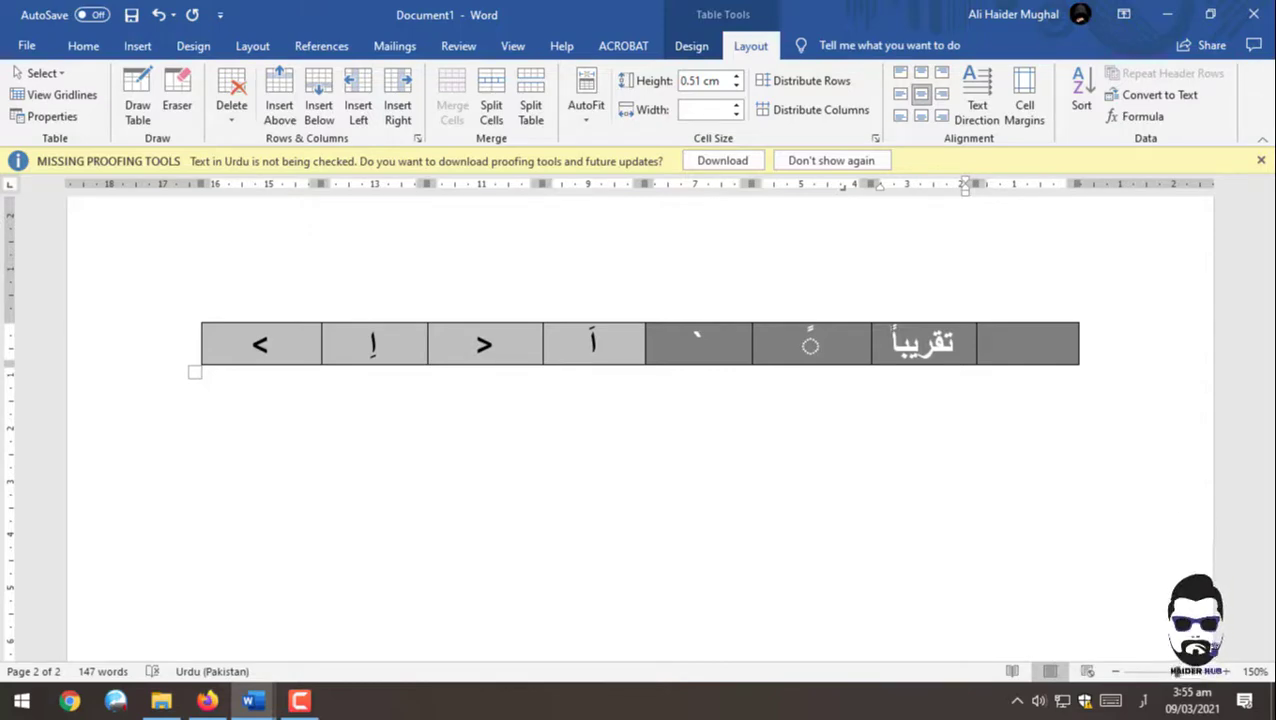
scroll(1051, 504, up, 5)
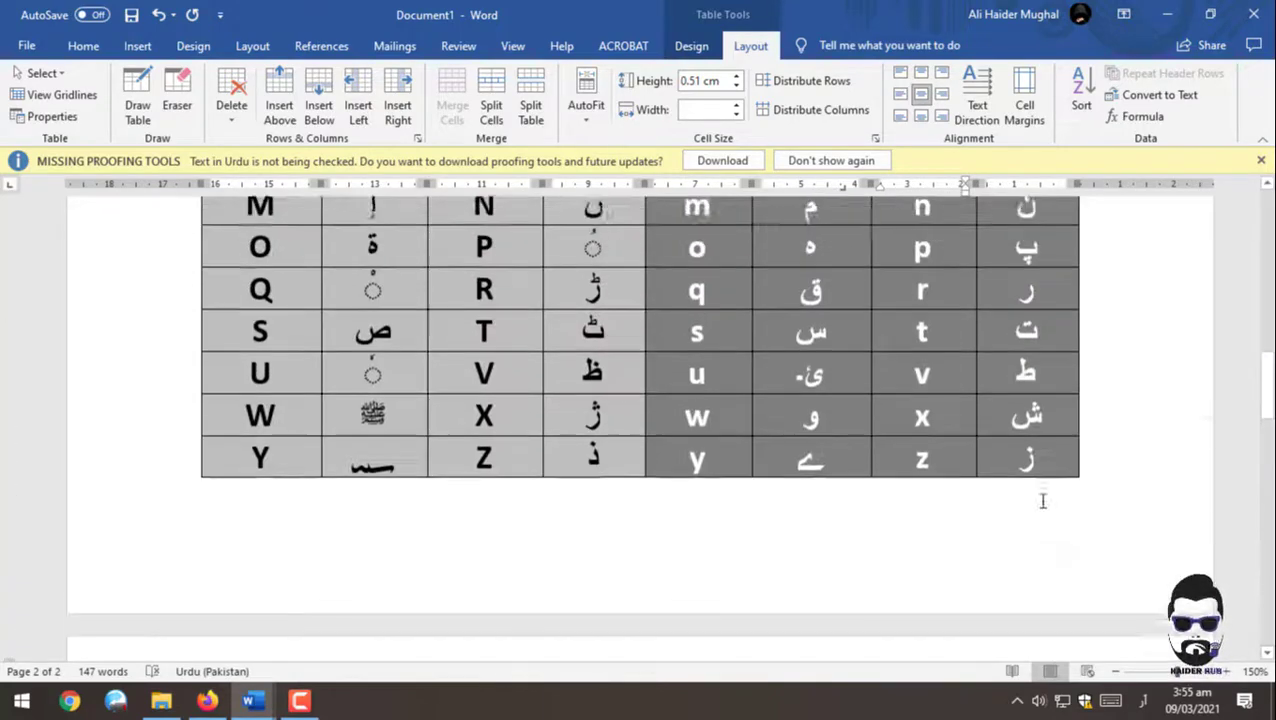
scroll(1043, 501, up, 5)
scroll(974, 458, up, 5)
scroll(885, 453, down, 5)
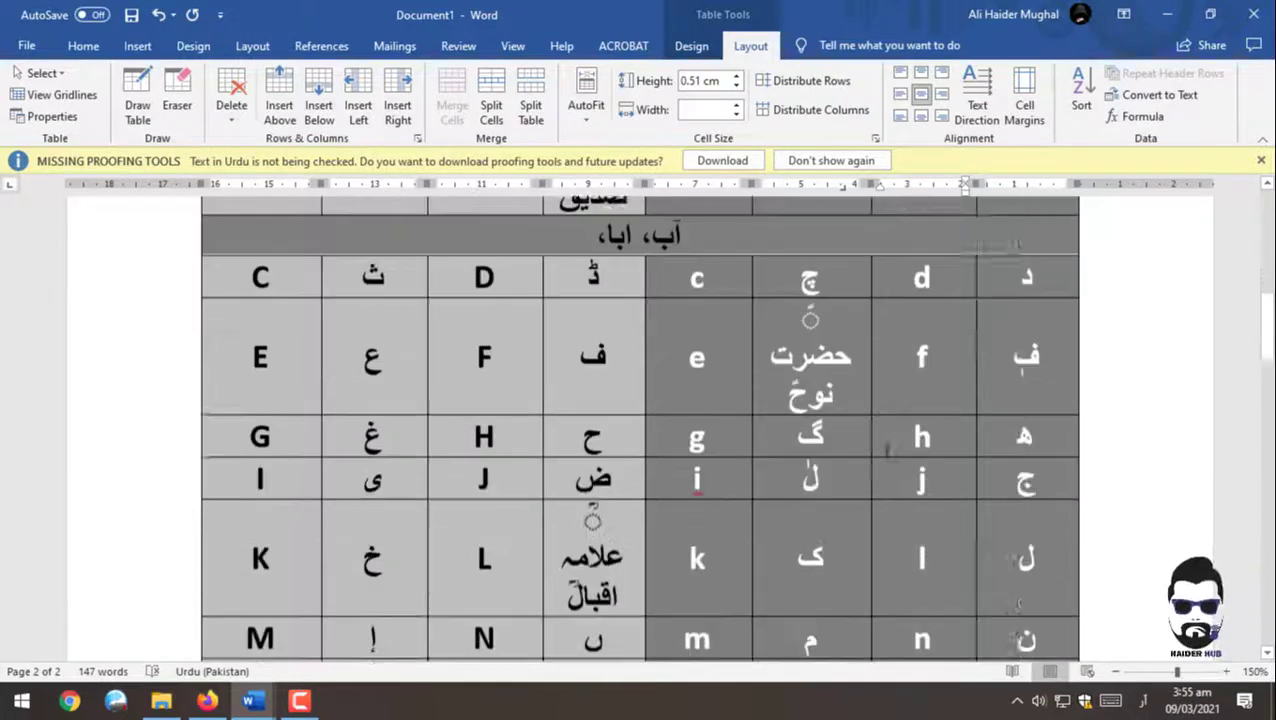
scroll(890, 450, up, 1)
scroll(890, 450, up, 3)
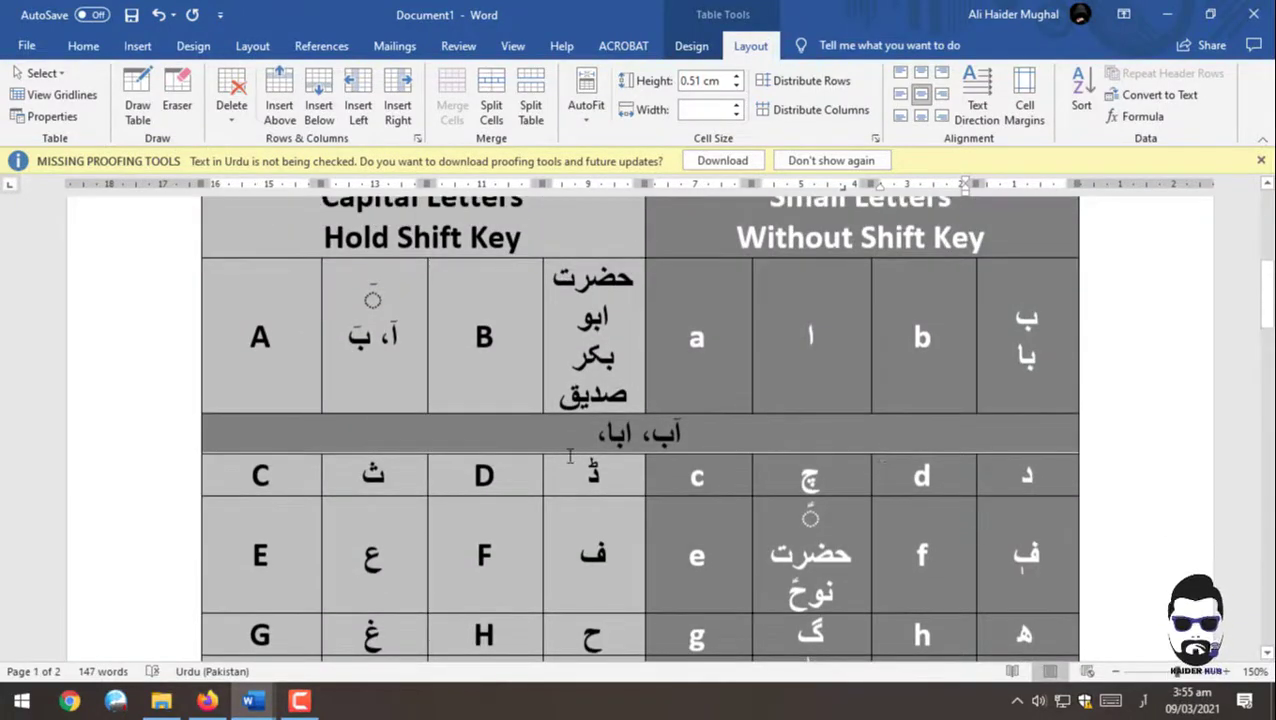
scroll(570, 457, down, 3)
scroll(599, 458, down, 3)
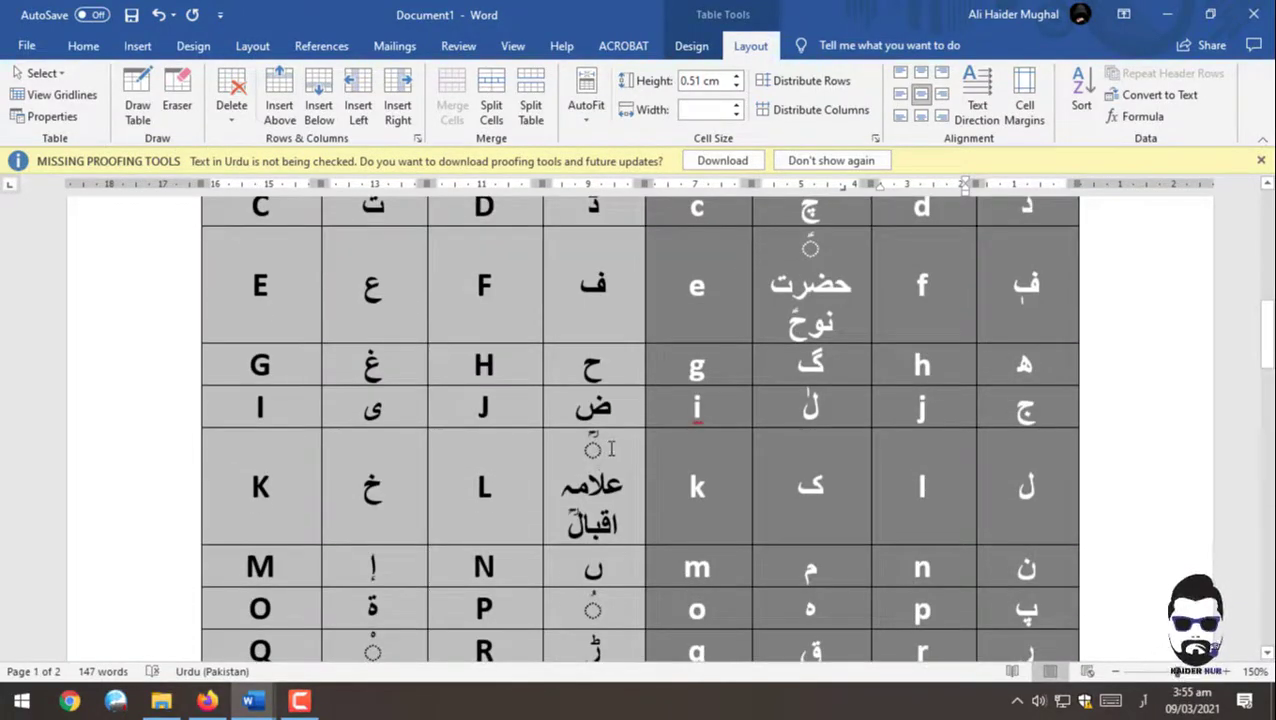
scroll(611, 449, up, 4)
scroll(612, 448, down, 10)
scroll(606, 440, down, 5)
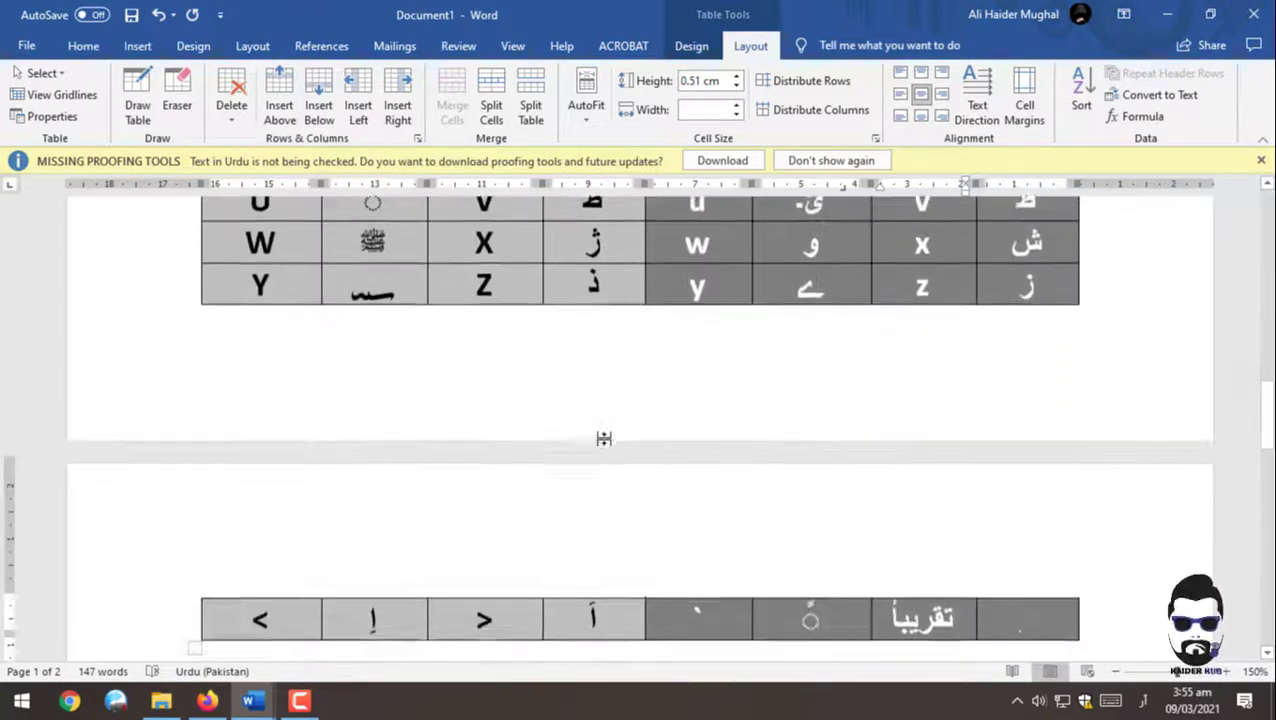
scroll(604, 438, up, 4)
scroll(604, 438, up, 3)
scroll(604, 438, up, 3)
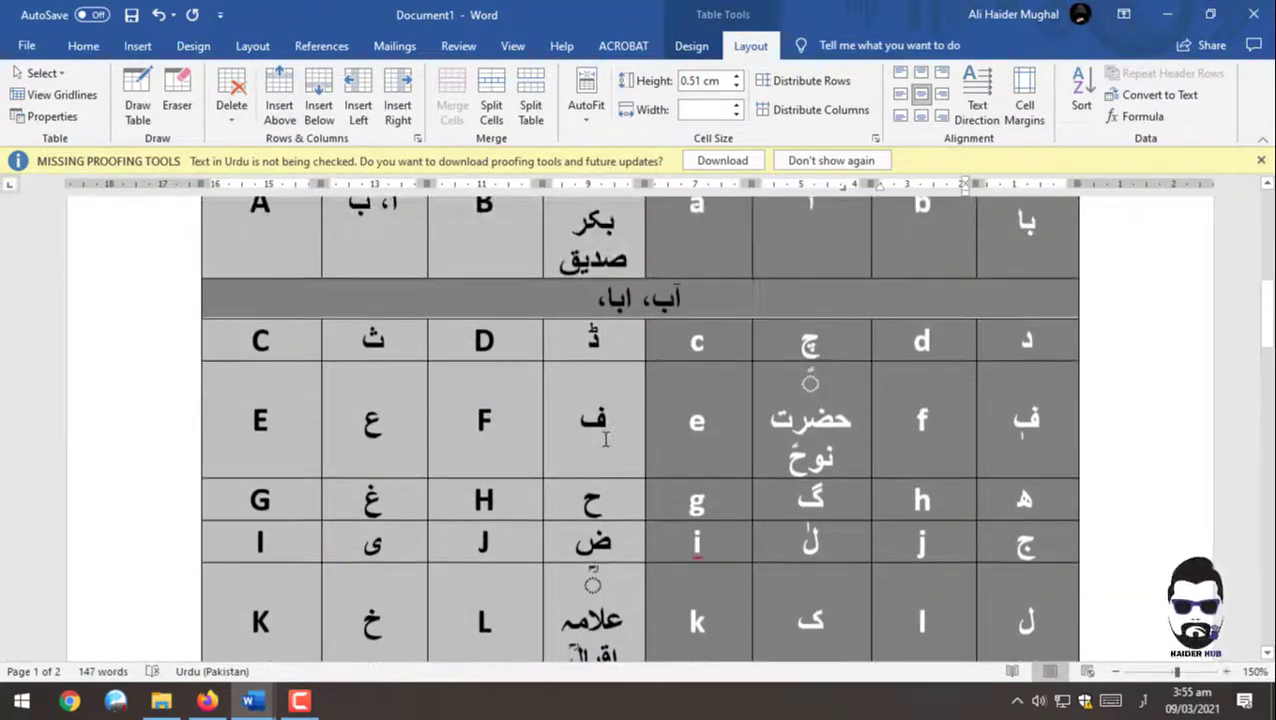
scroll(605, 438, up, 3)
scroll(605, 438, up, 3)
scroll(605, 438, down, 1)
scroll(606, 440, down, 7)
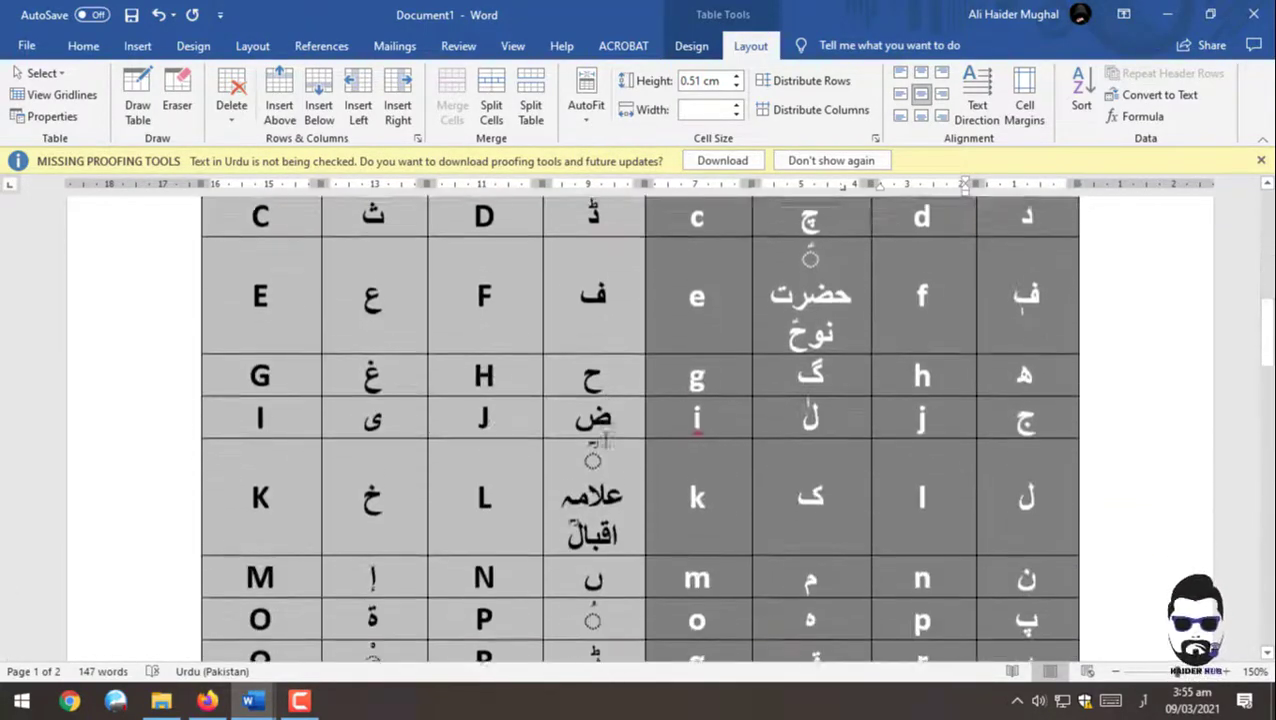
scroll(605, 438, up, 1)
scroll(605, 438, up, 4)
scroll(605, 438, down, 2)
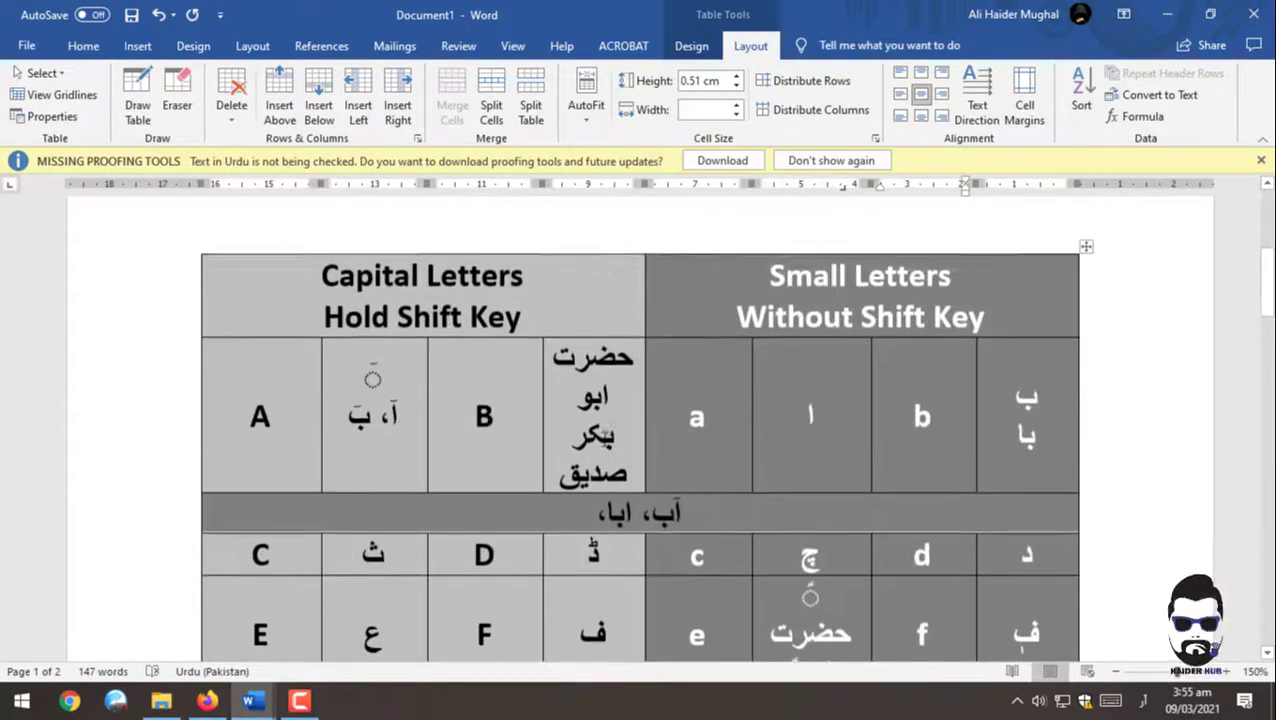
scroll(604, 438, down, 1)
scroll(604, 438, down, 6)
scroll(604, 438, down, 2)
scroll(602, 439, down, 3)
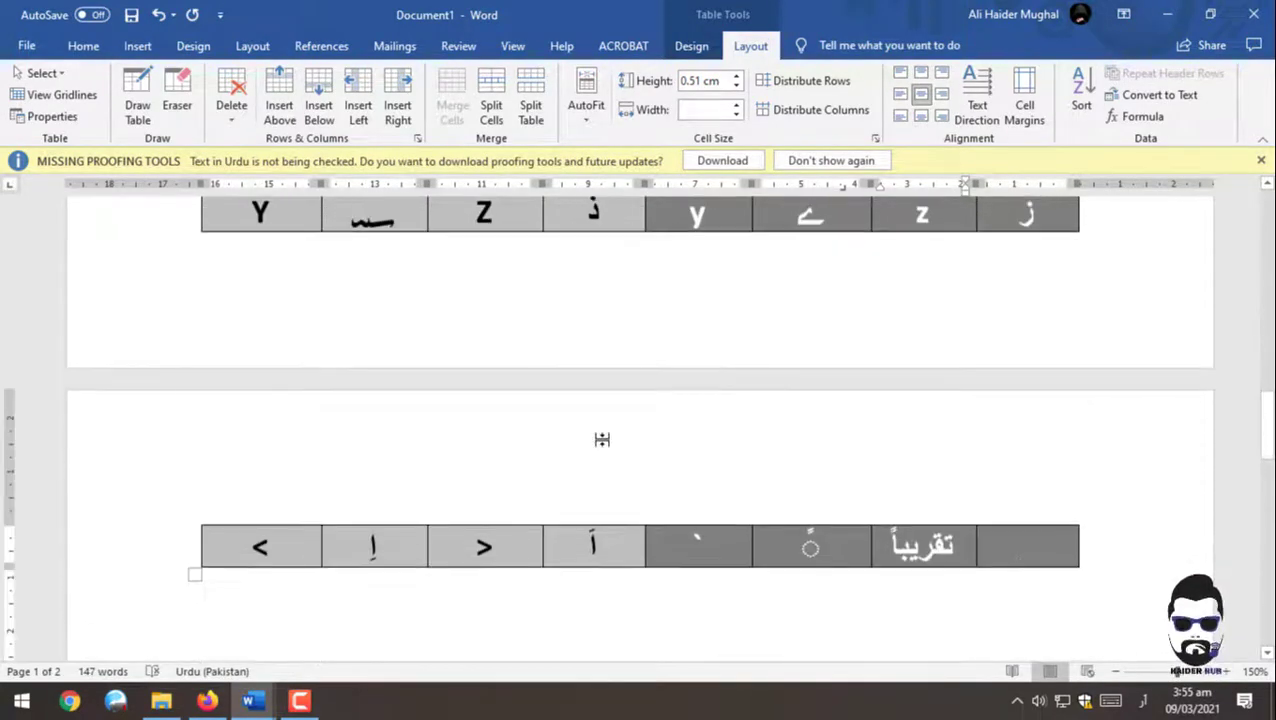
scroll(602, 439, up, 5)
scroll(602, 439, up, 3)
scroll(602, 439, up, 1)
scroll(602, 439, up, 2)
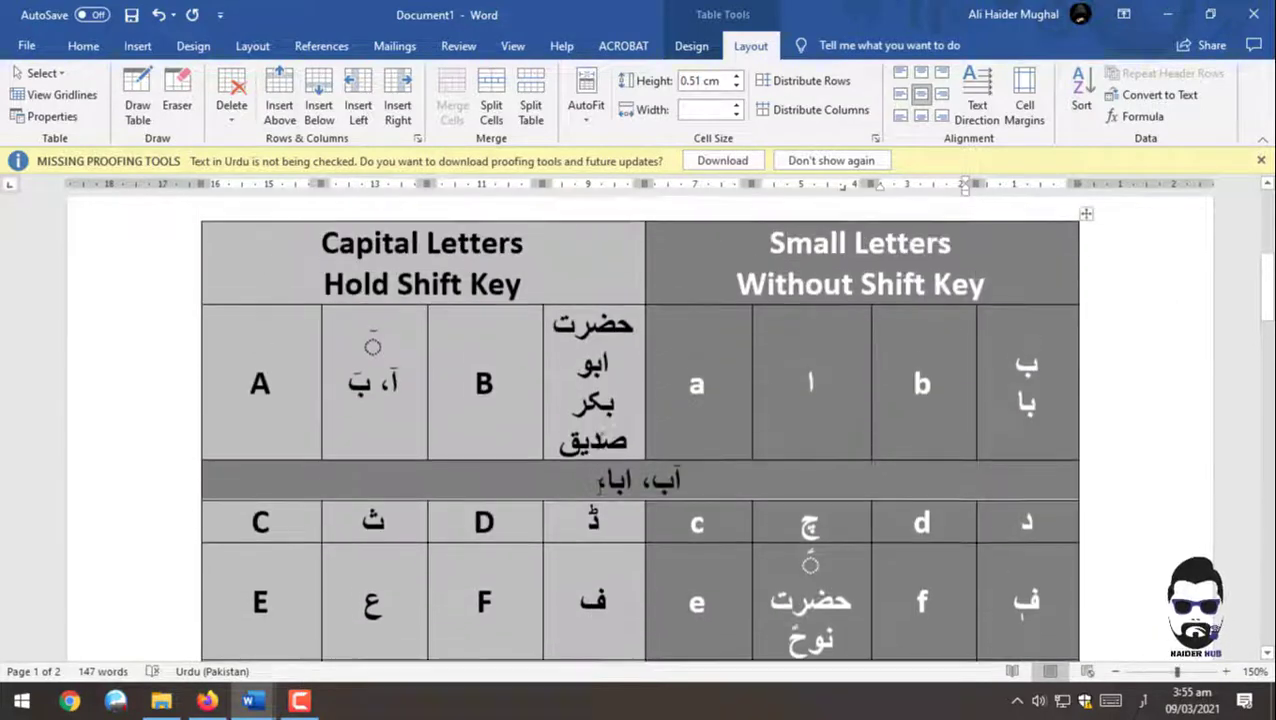
scroll(601, 441, up, 2)
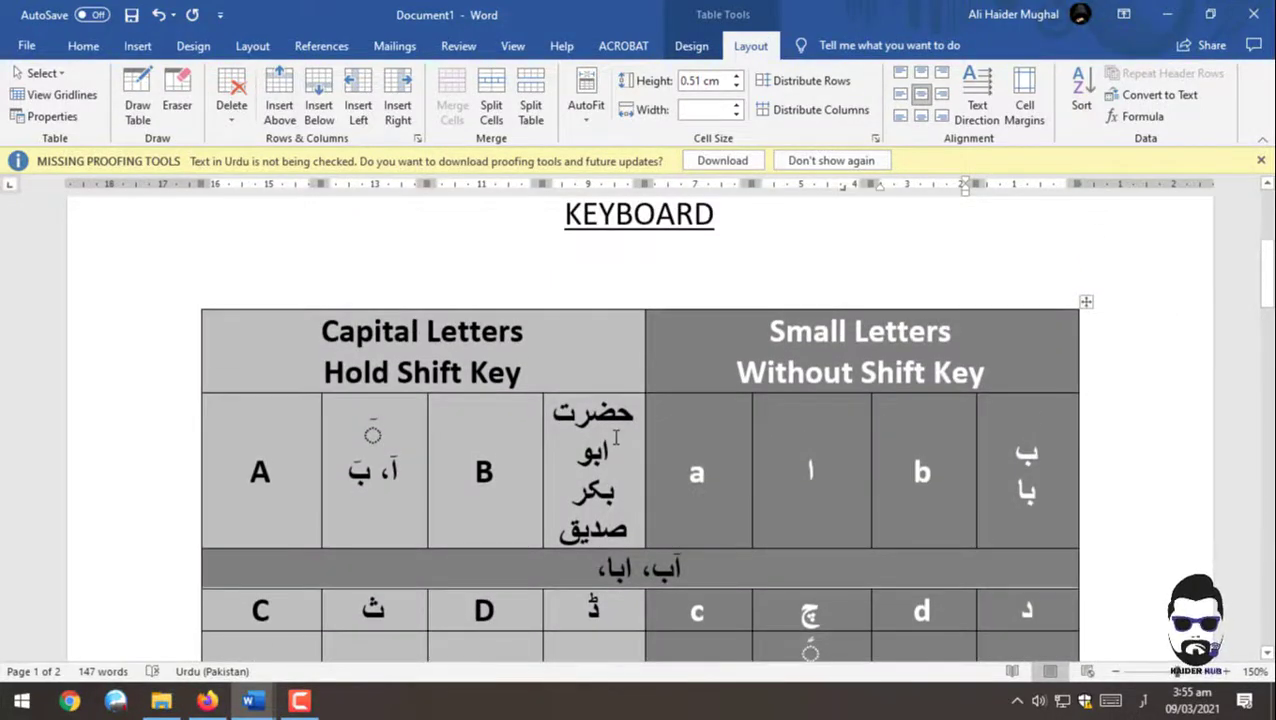
scroll(616, 437, down, 4)
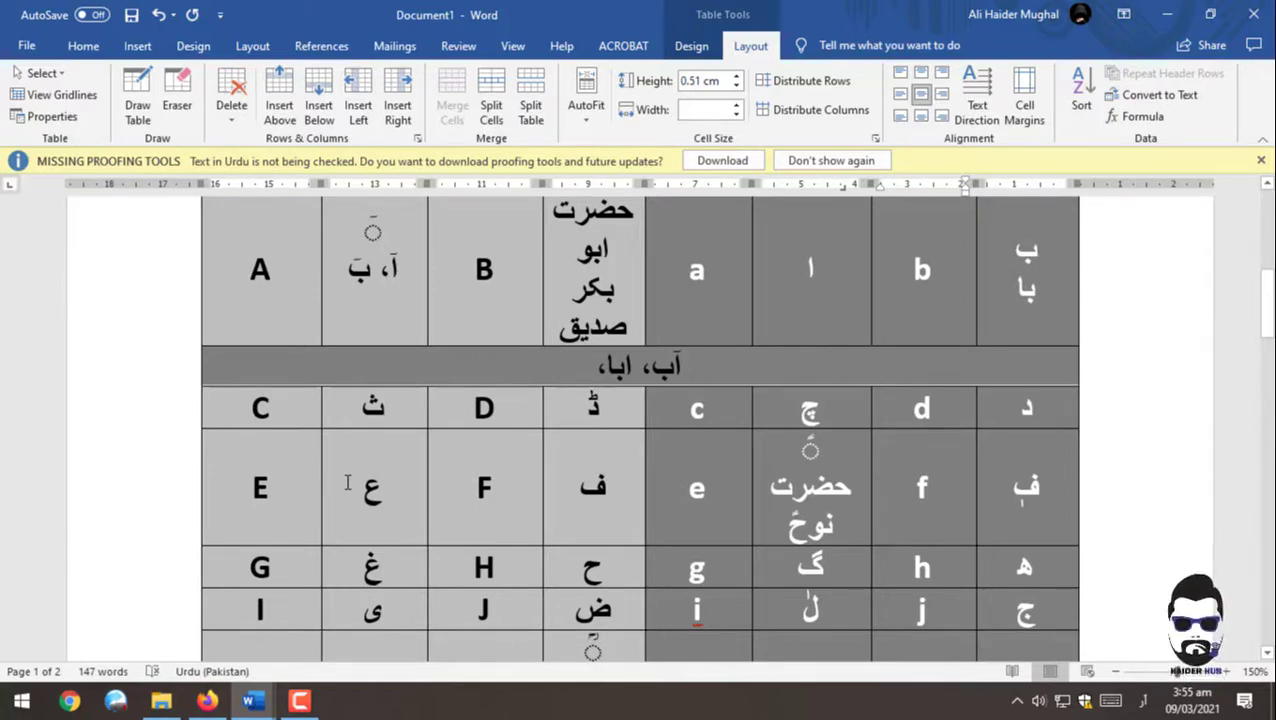
scroll(347, 483, up, 2)
scroll(347, 489, up, 4)
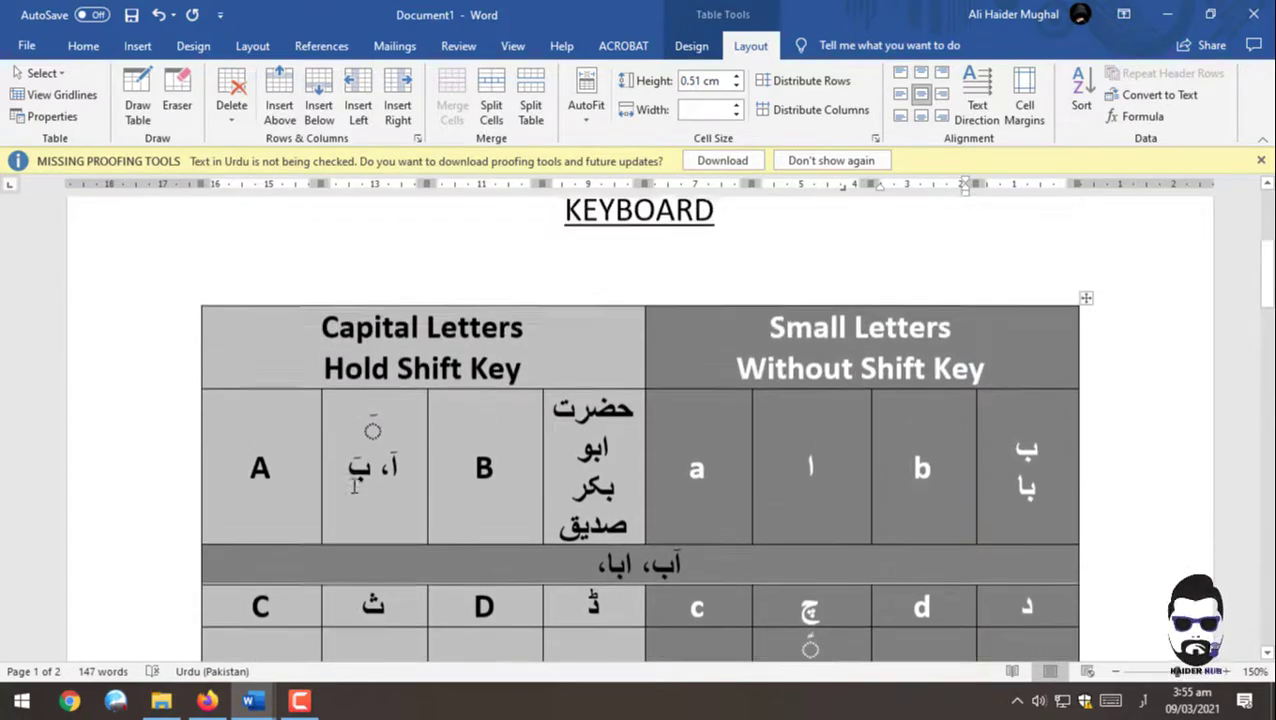
scroll(353, 487, down, 3)
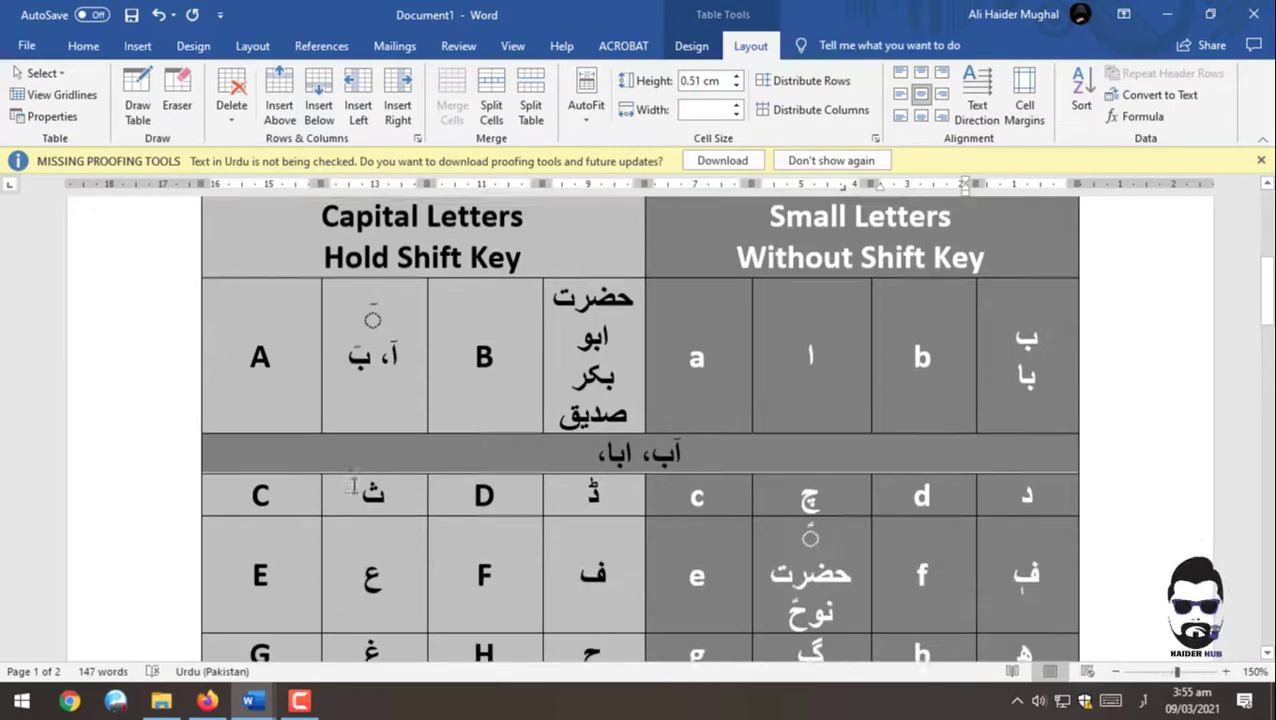
scroll(353, 487, down, 3)
scroll(353, 485, up, 2)
scroll(353, 485, down, 2)
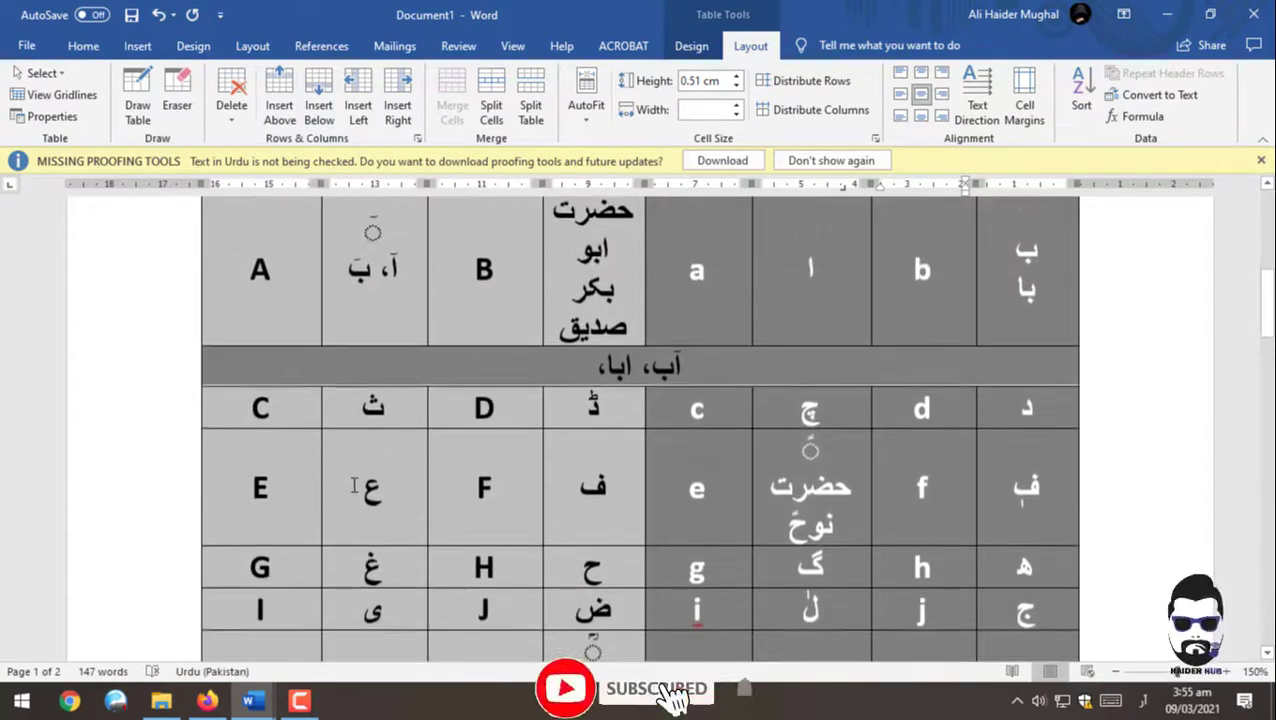
scroll(353, 486, up, 2)
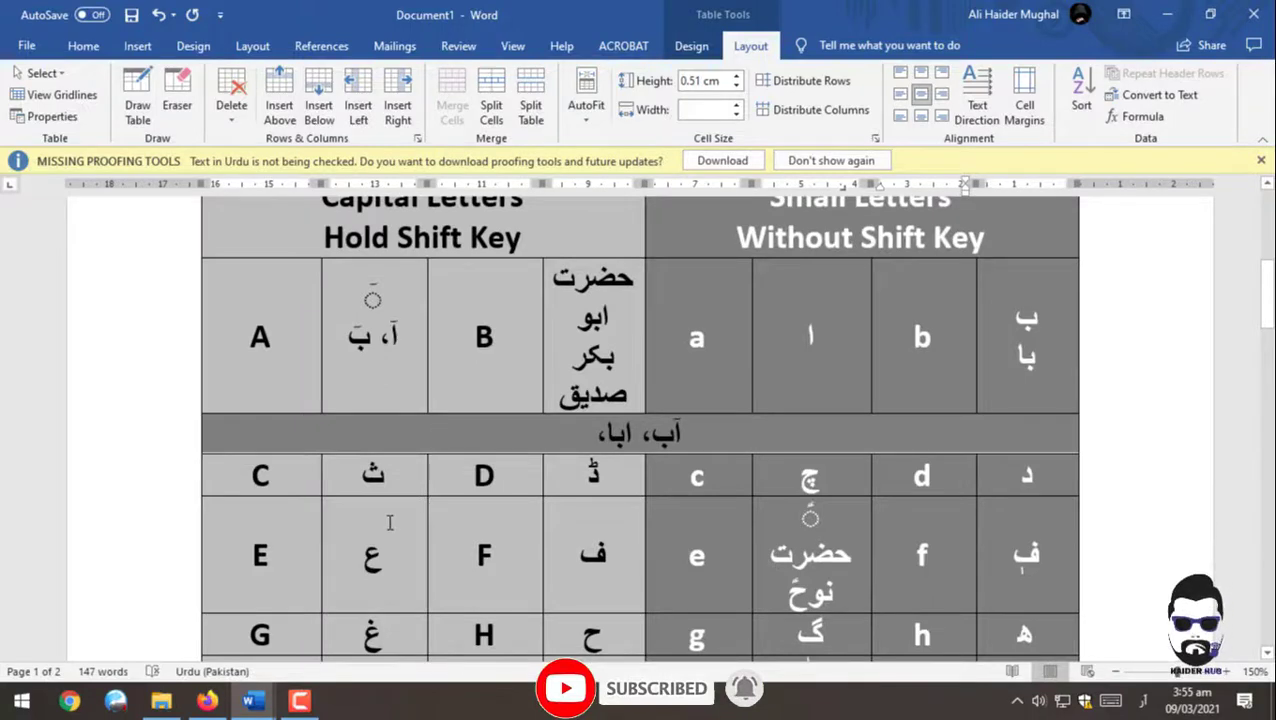
Step: Insert a row below the C/D key row and merge all its cells into one
drag(405, 474, 678, 493)
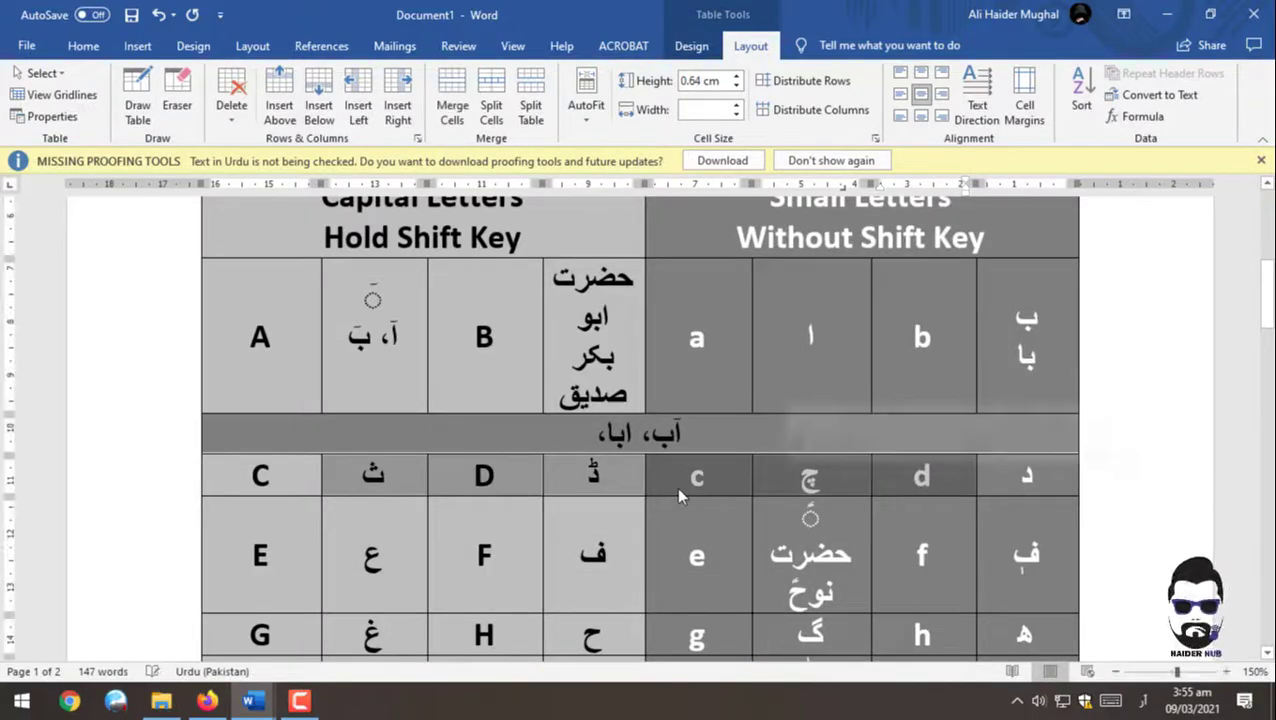
click(441, 476)
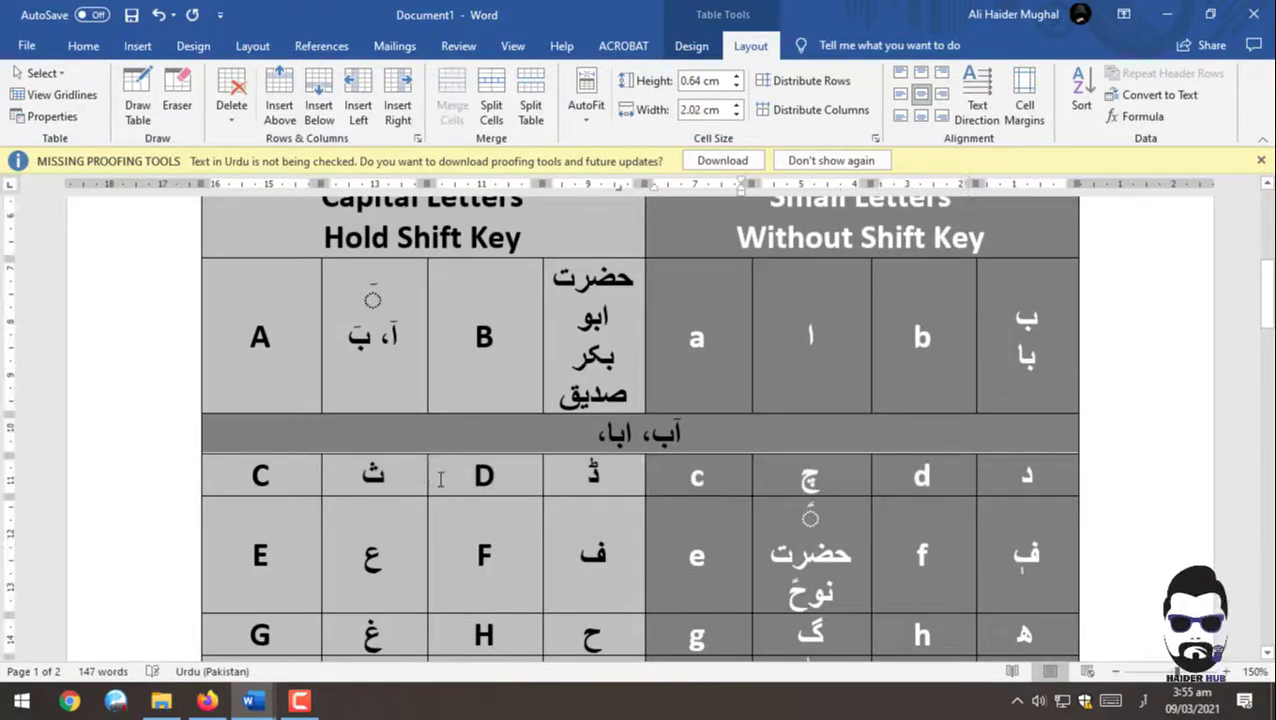
drag(291, 469, 990, 477)
right_click(990, 478)
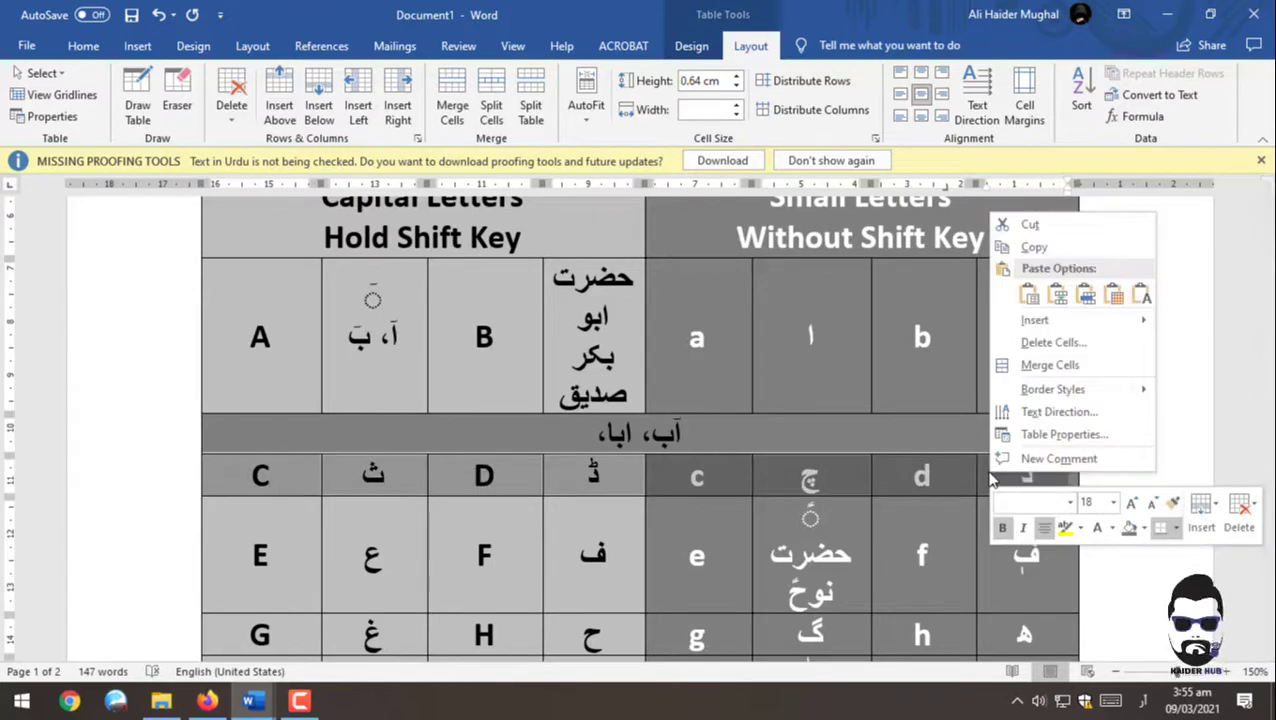
click(405, 470)
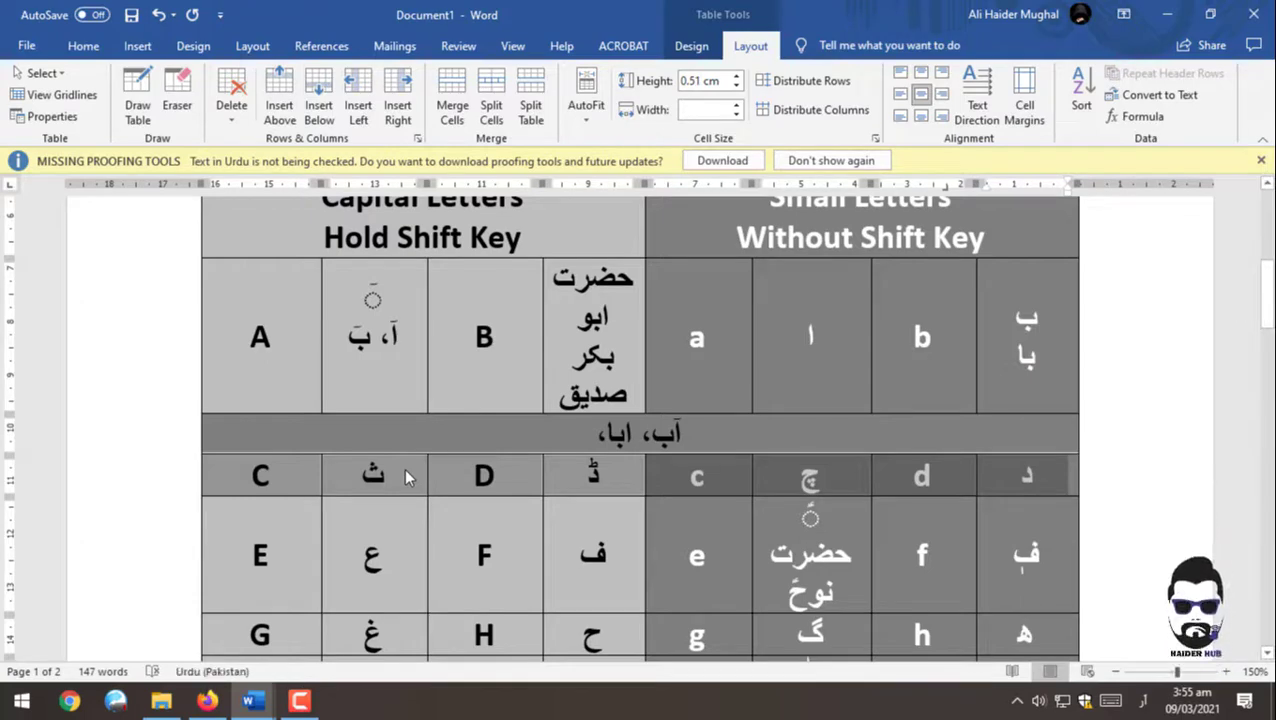
right_click(405, 470)
mouse_move(451, 318)
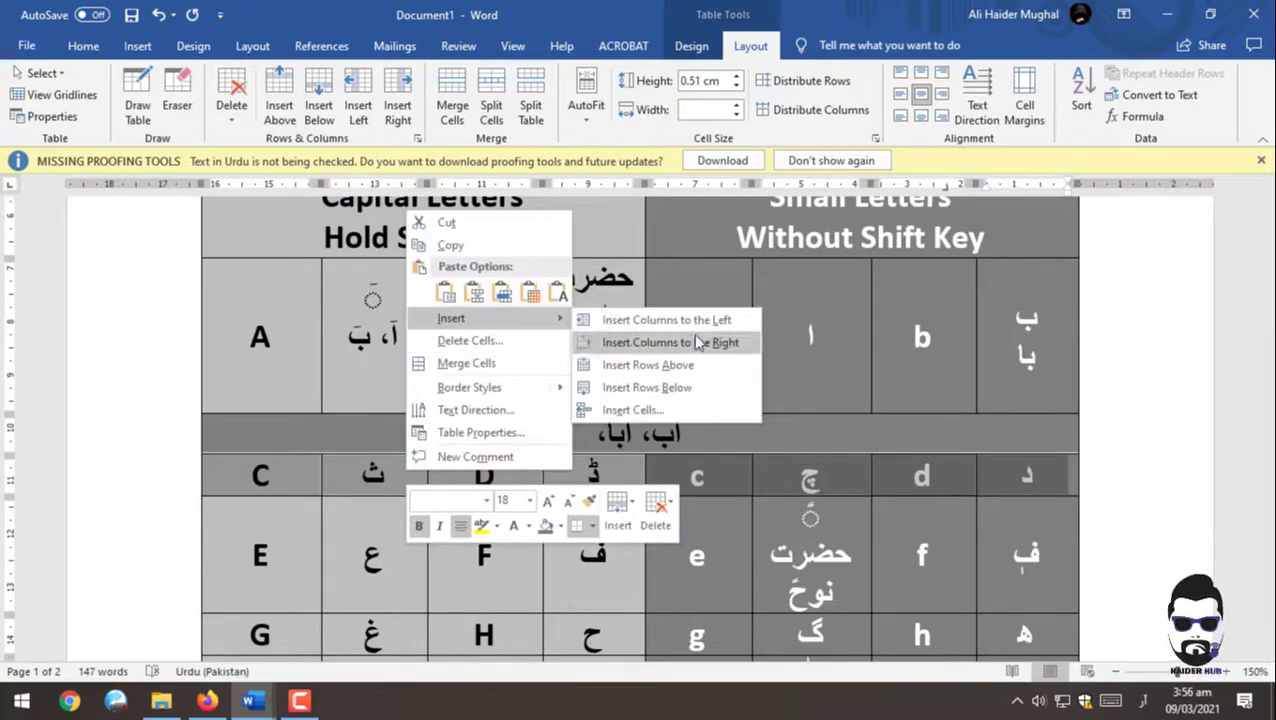
click(660, 387)
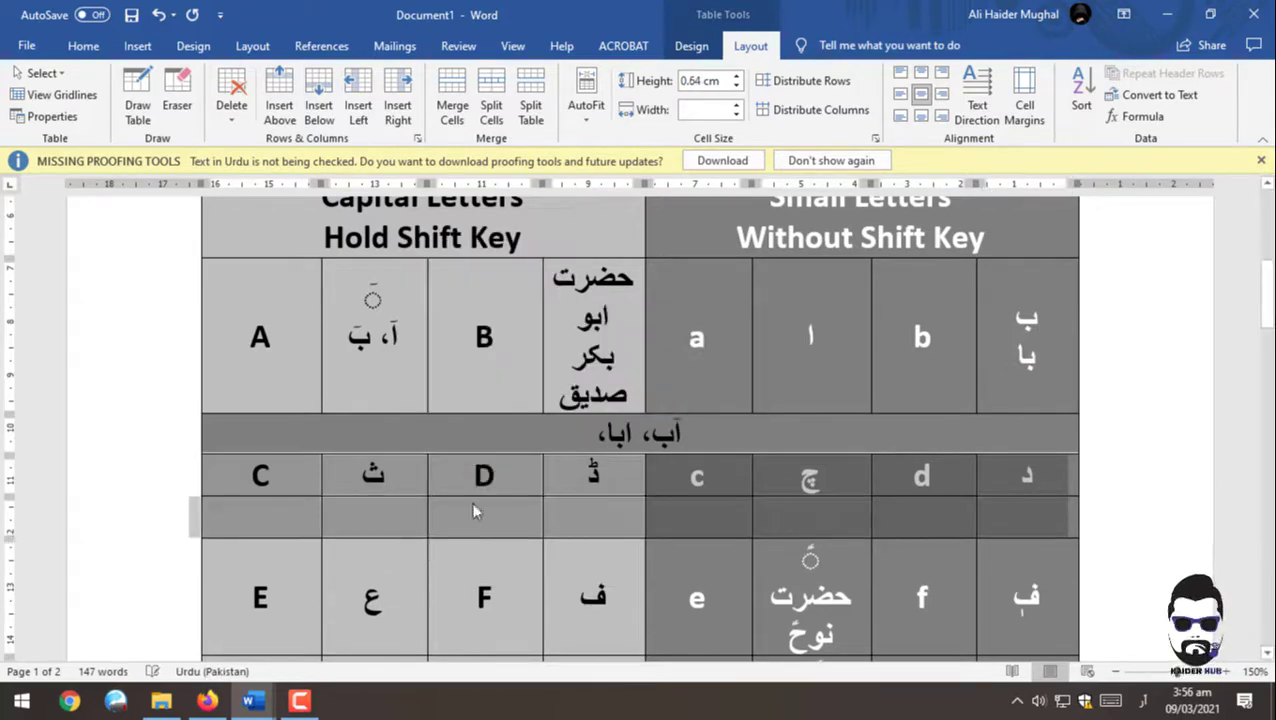
click(395, 510)
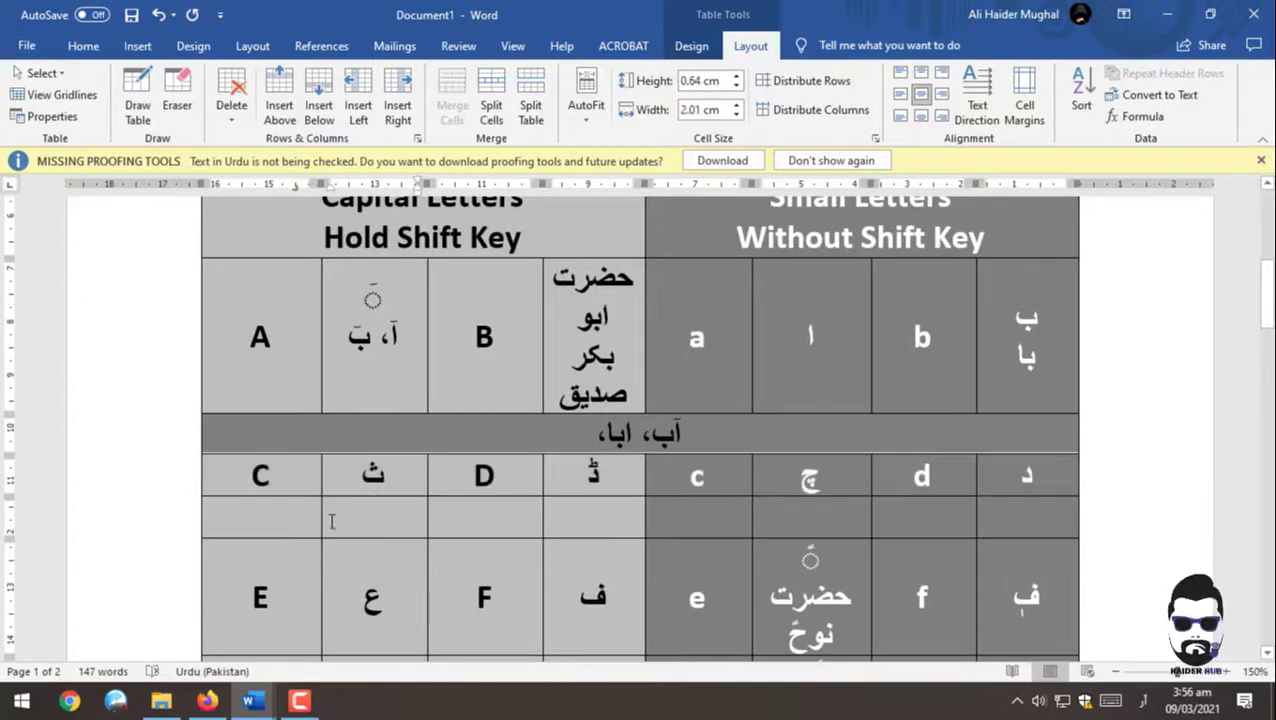
drag(1050, 516, 215, 516)
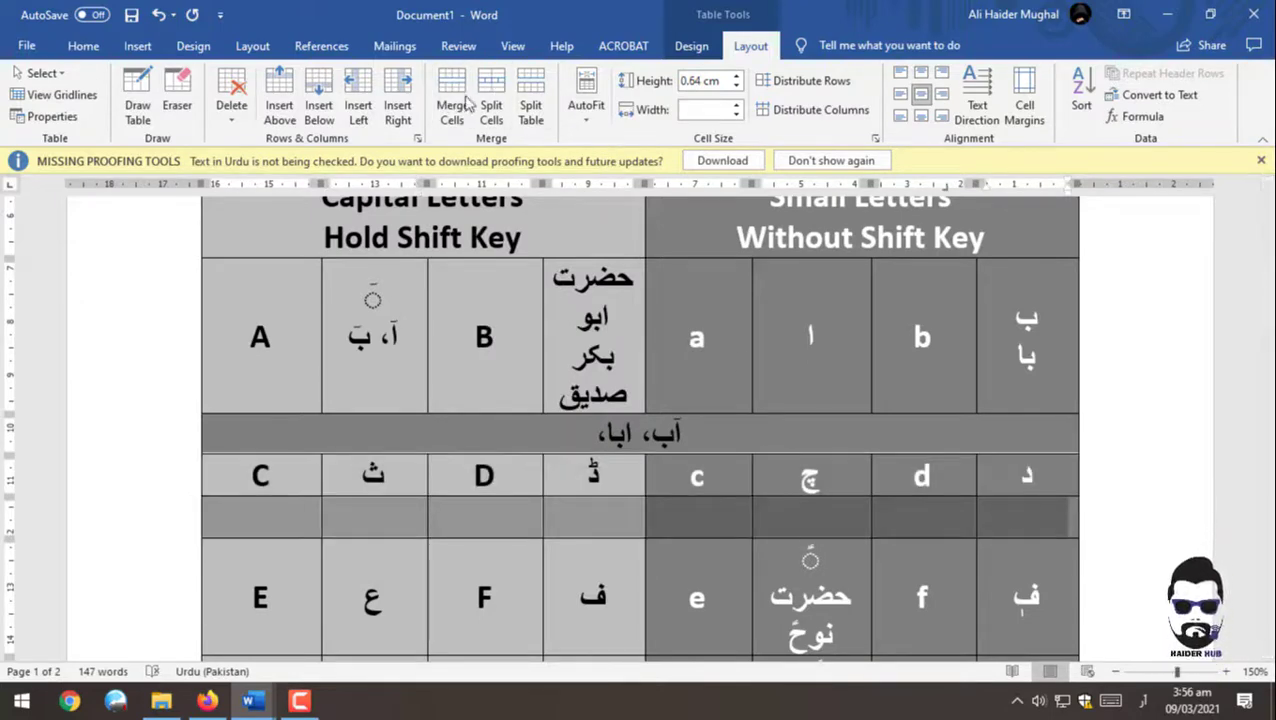
click(455, 105)
click(910, 510)
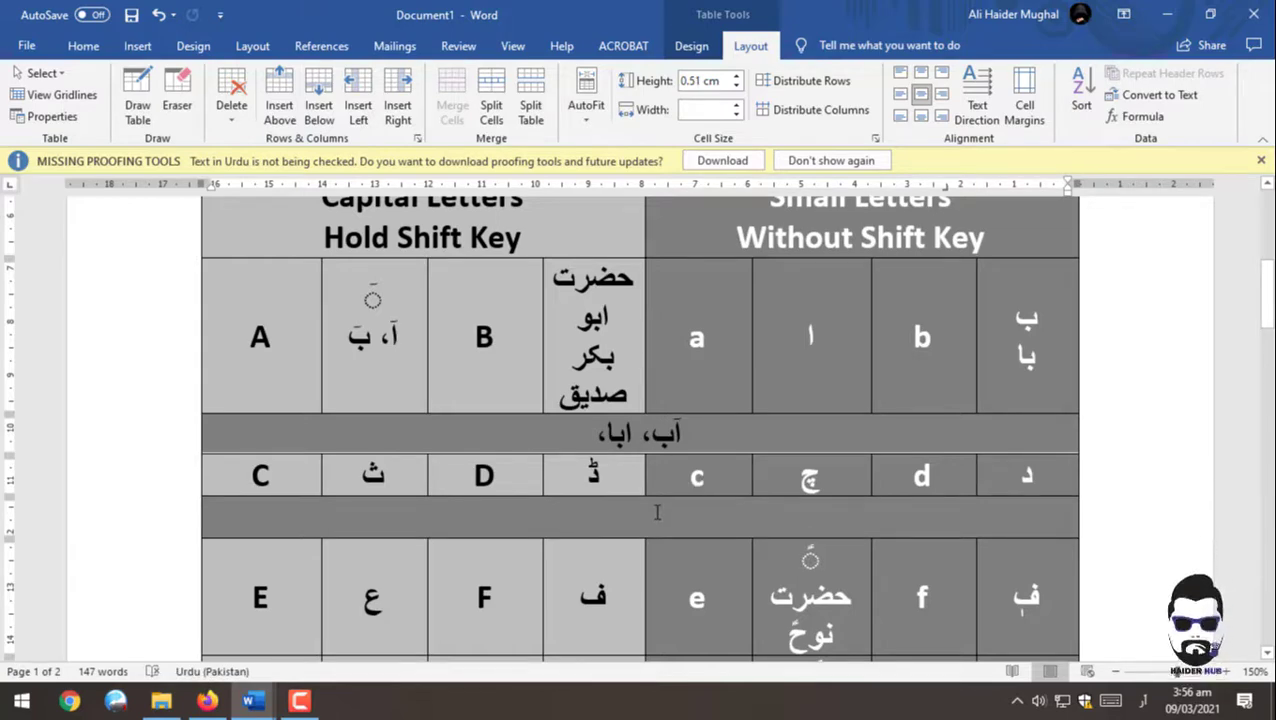
Step: Type ثالا باری، ڈھول، چاچا، دادا into the merged row under C/D in Urdu
key(super+space)
key(super+space)
key(super+space)
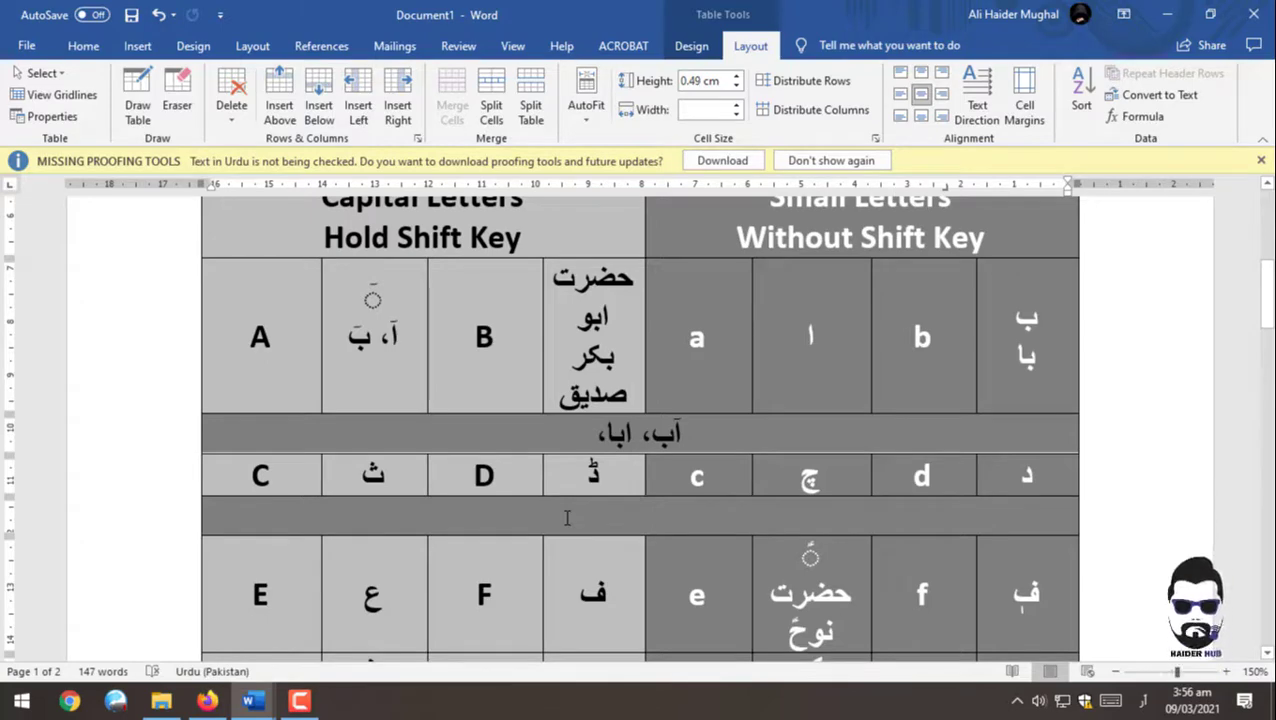
text(ث)
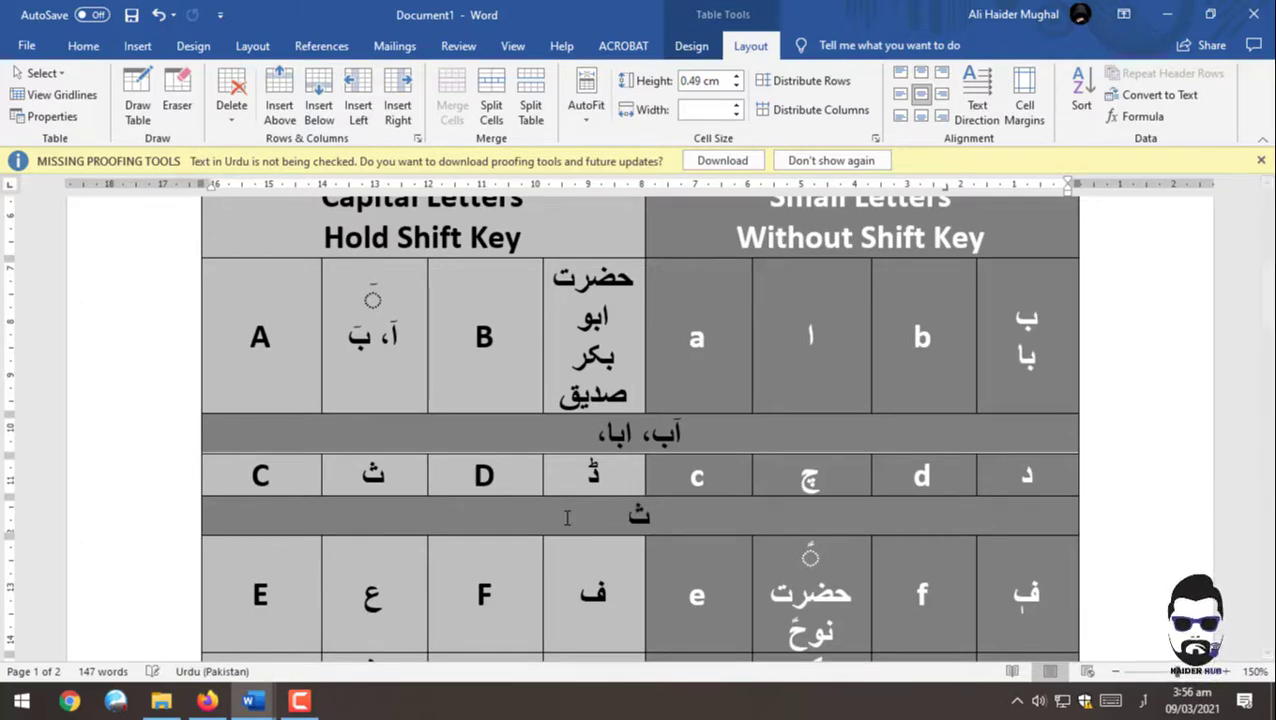
text(الا)
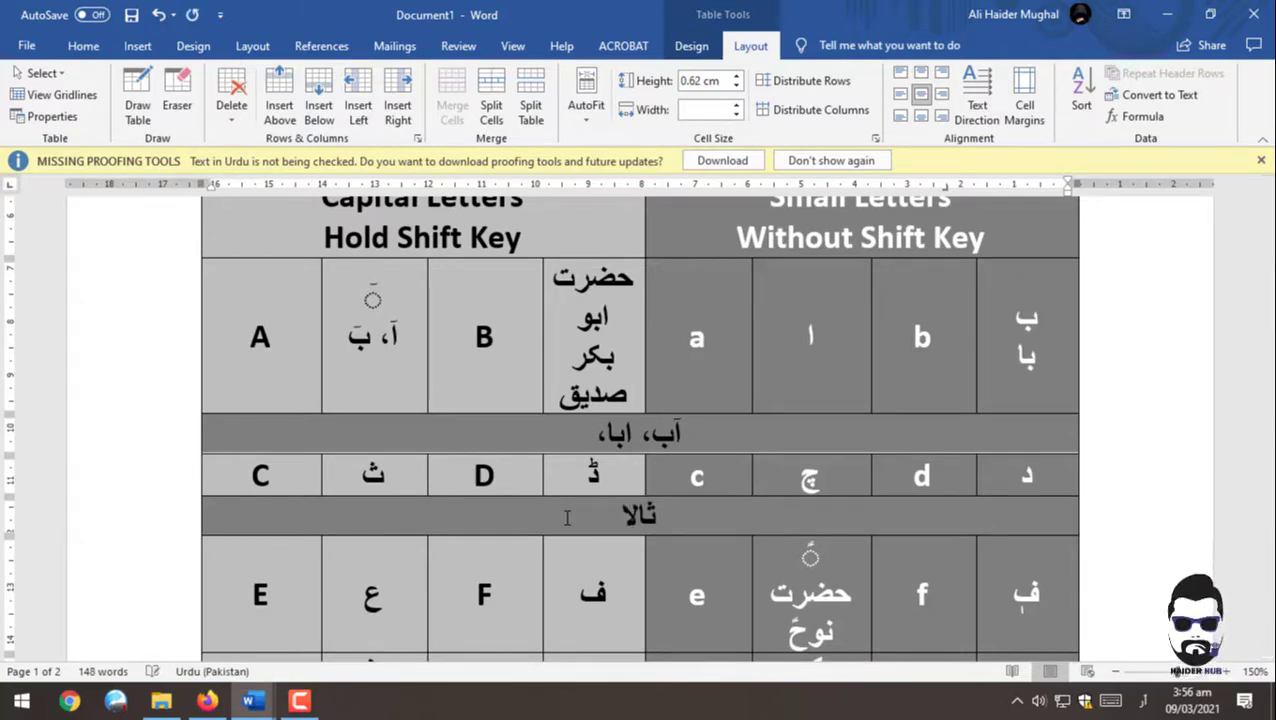
text( با)
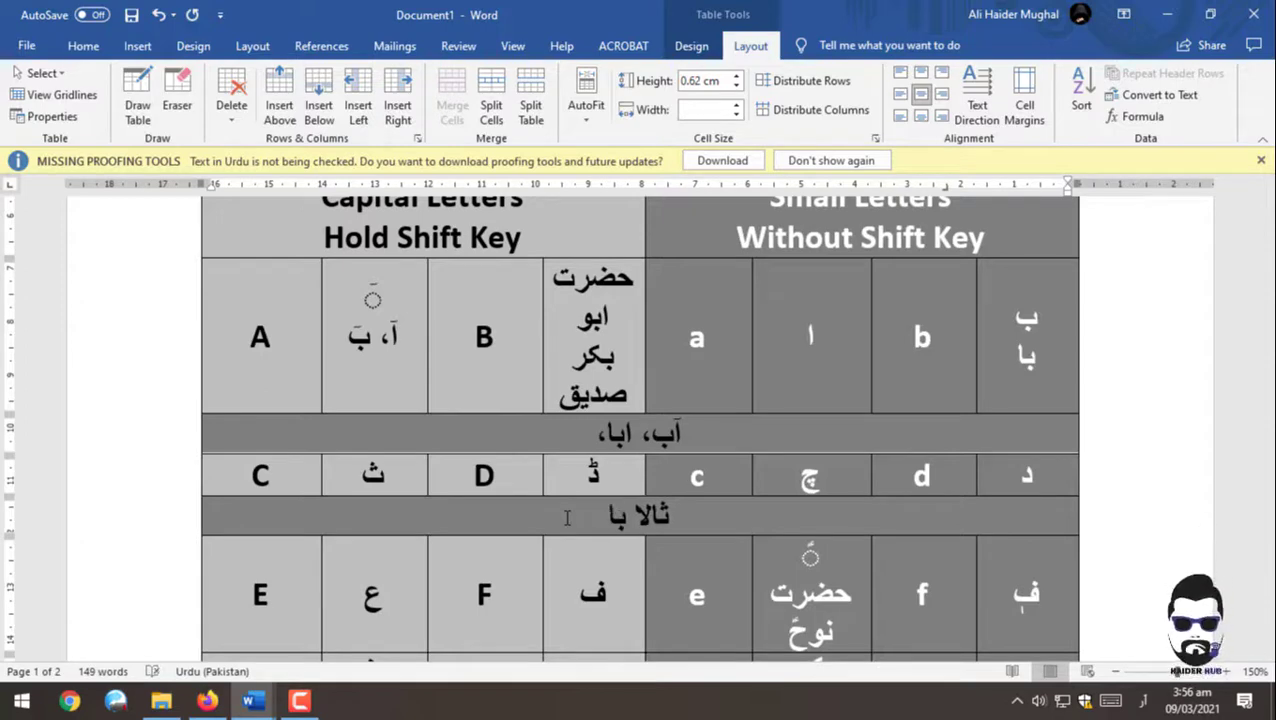
text(ر)
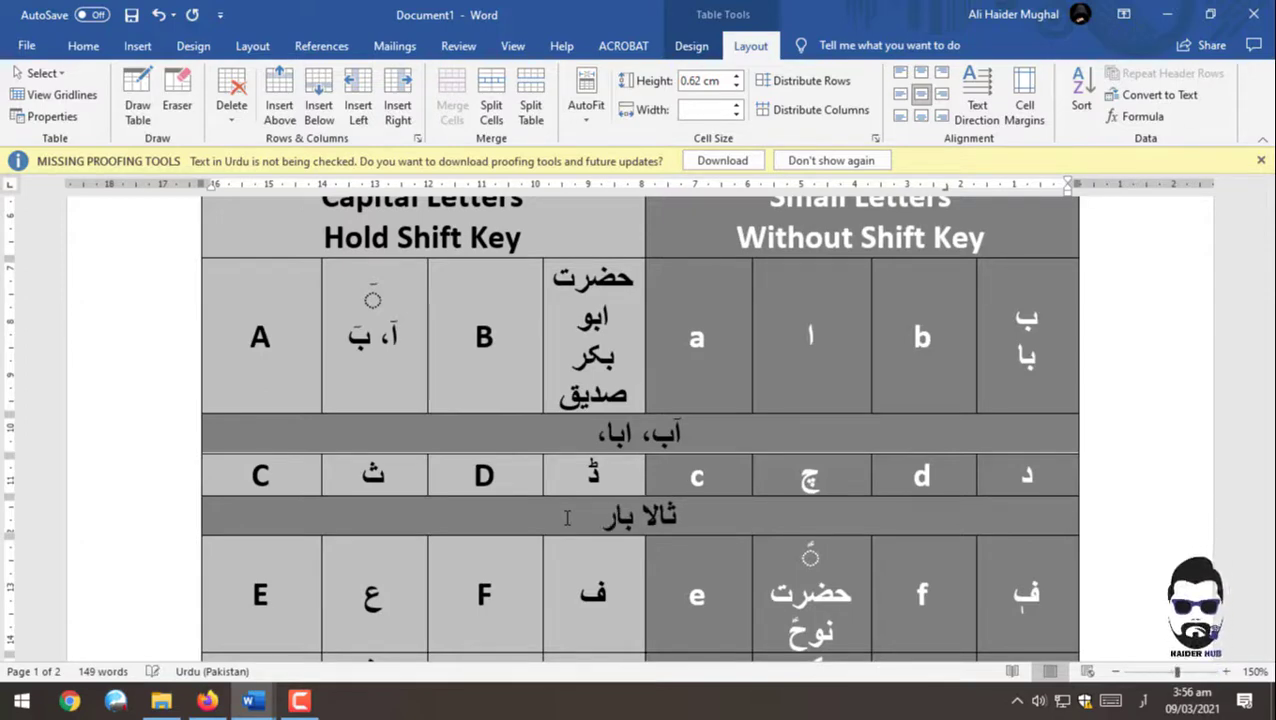
text(ی،)
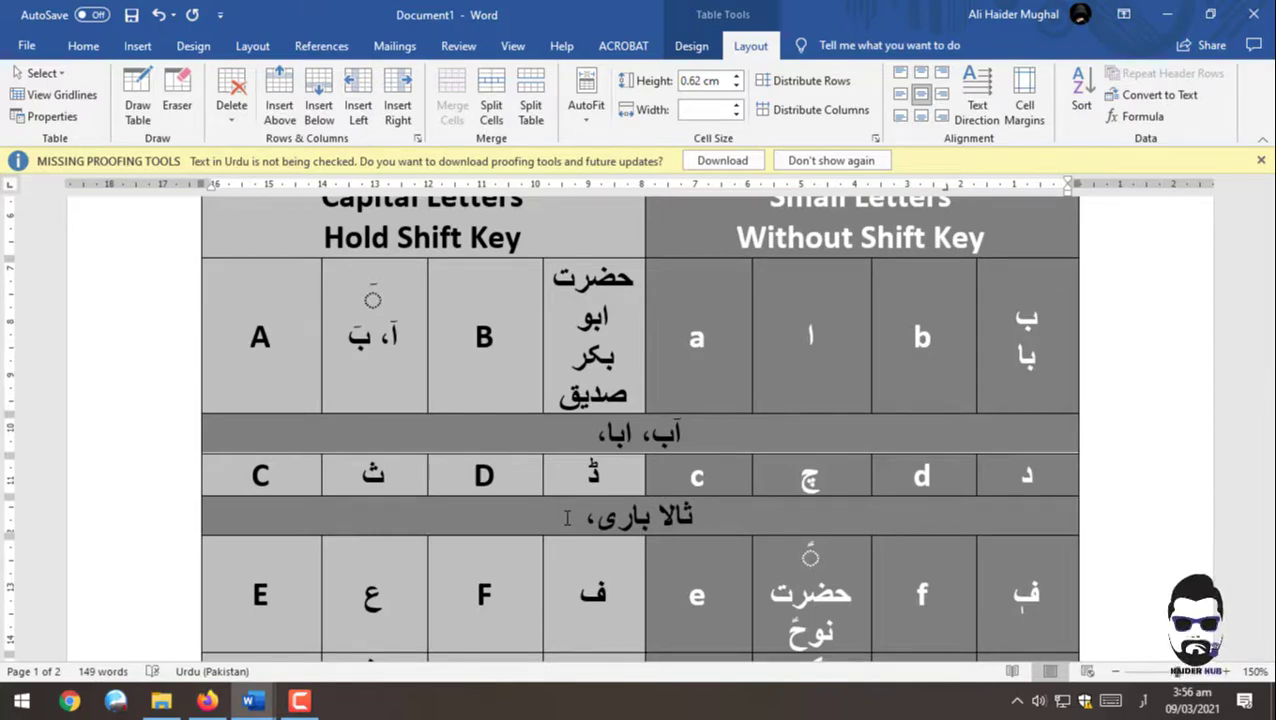
text( ڈ)
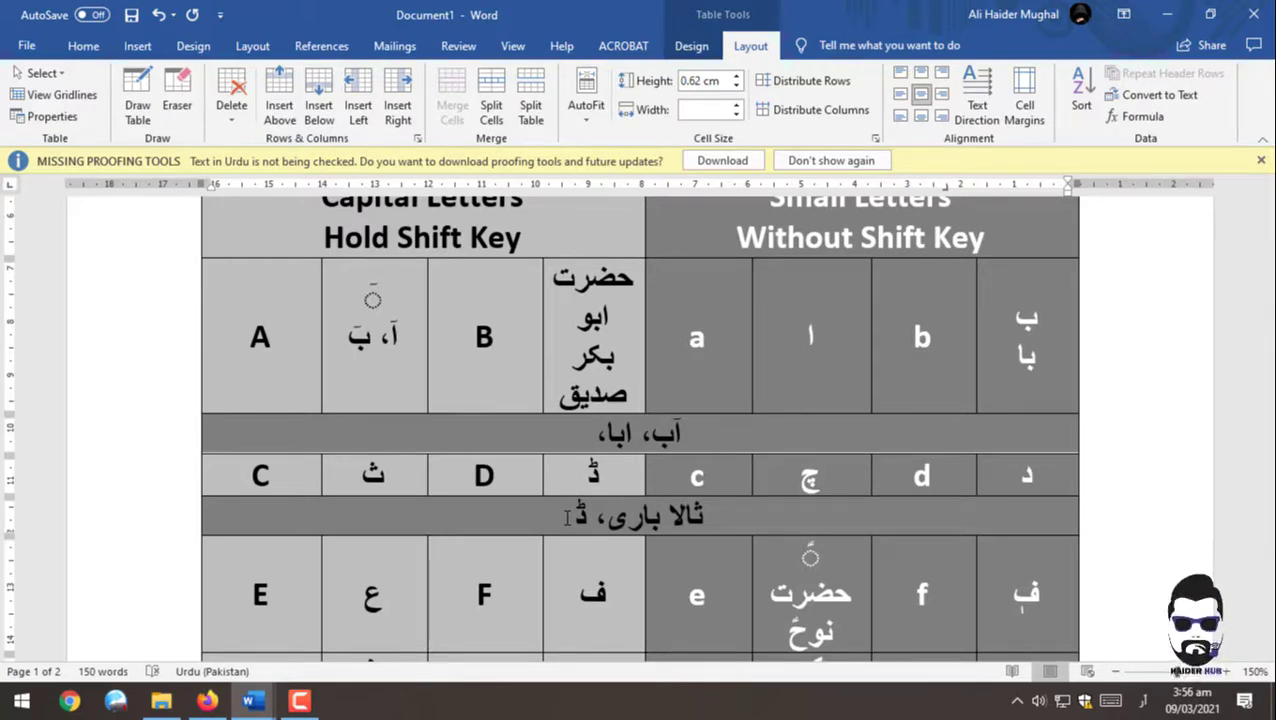
text(ھول)
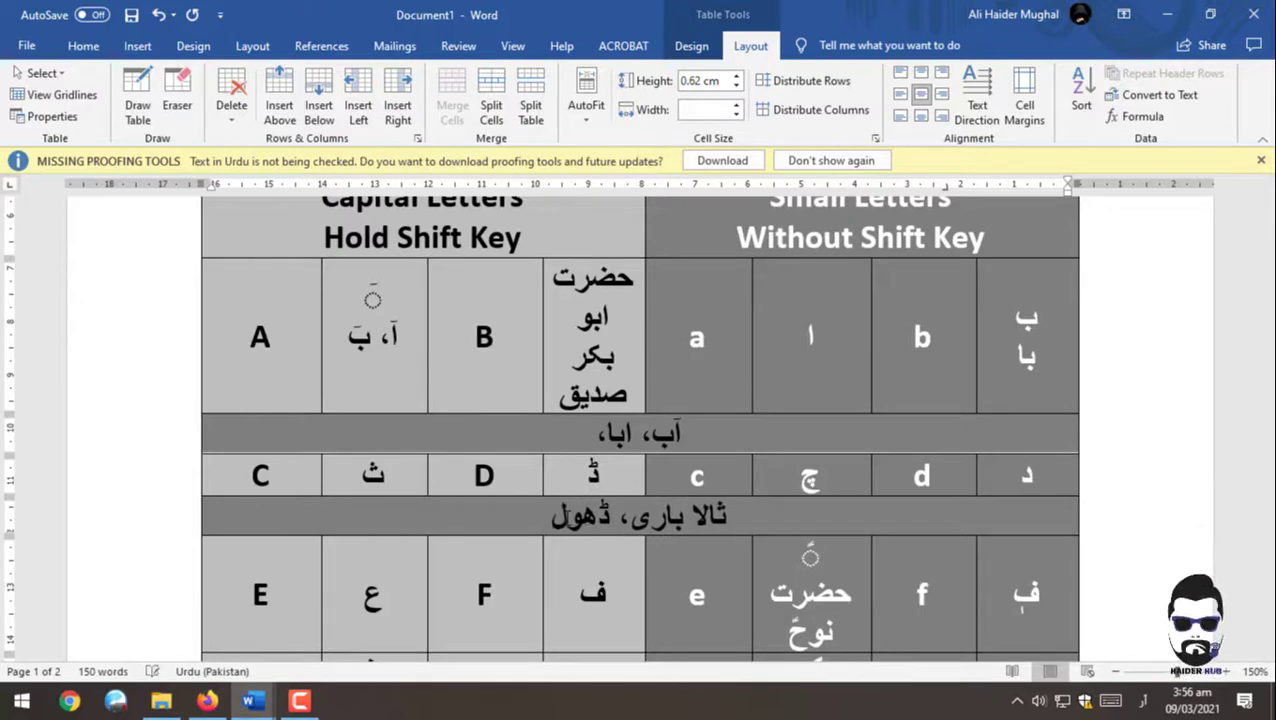
text(، )
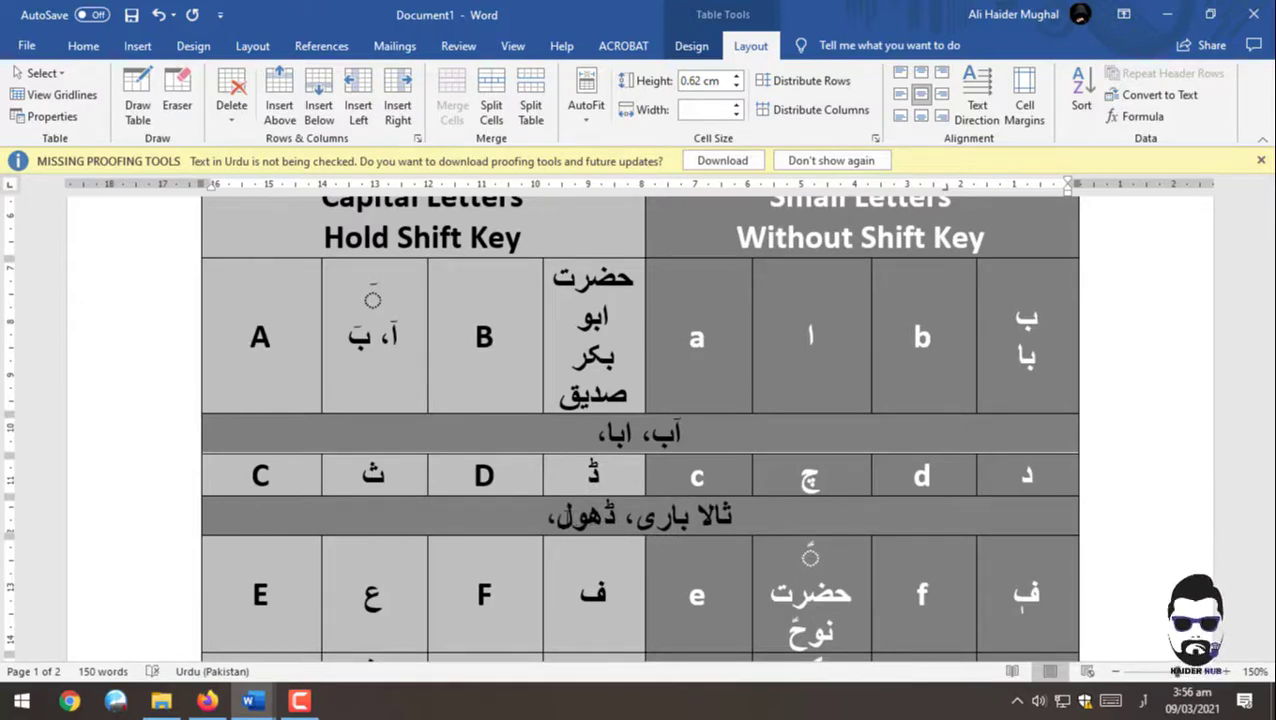
text(چاچ)
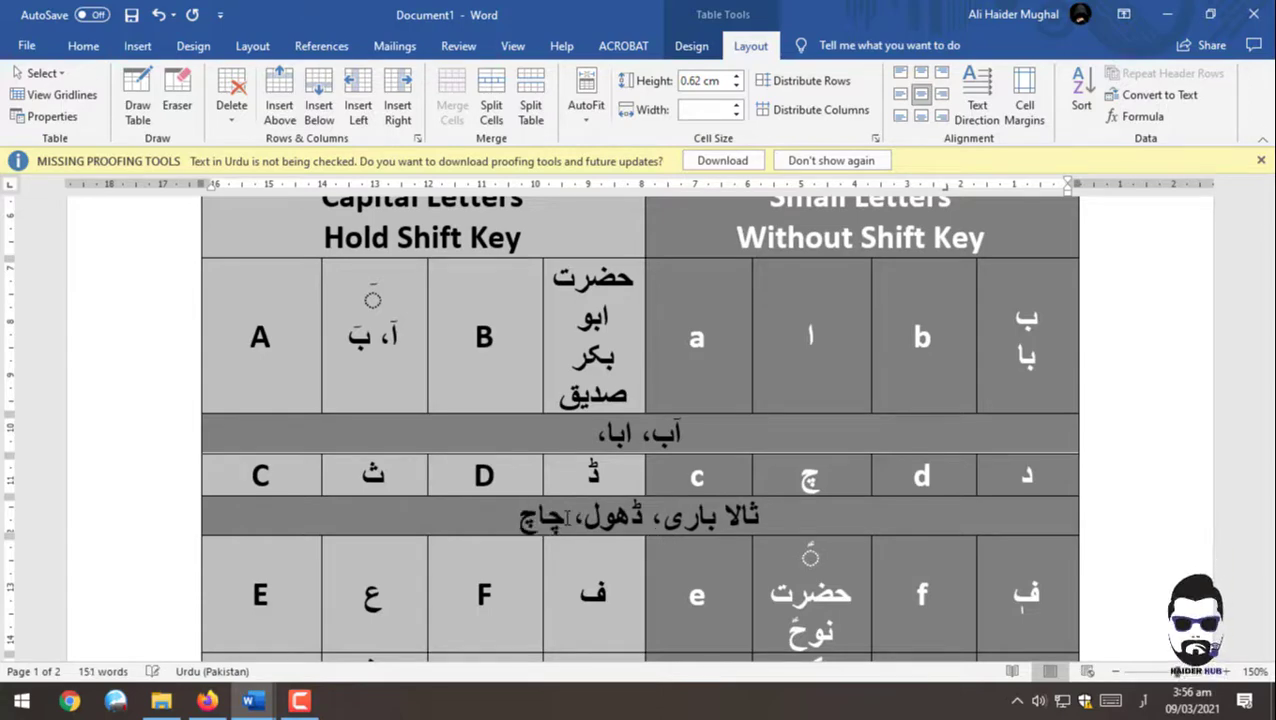
text(ا، د)
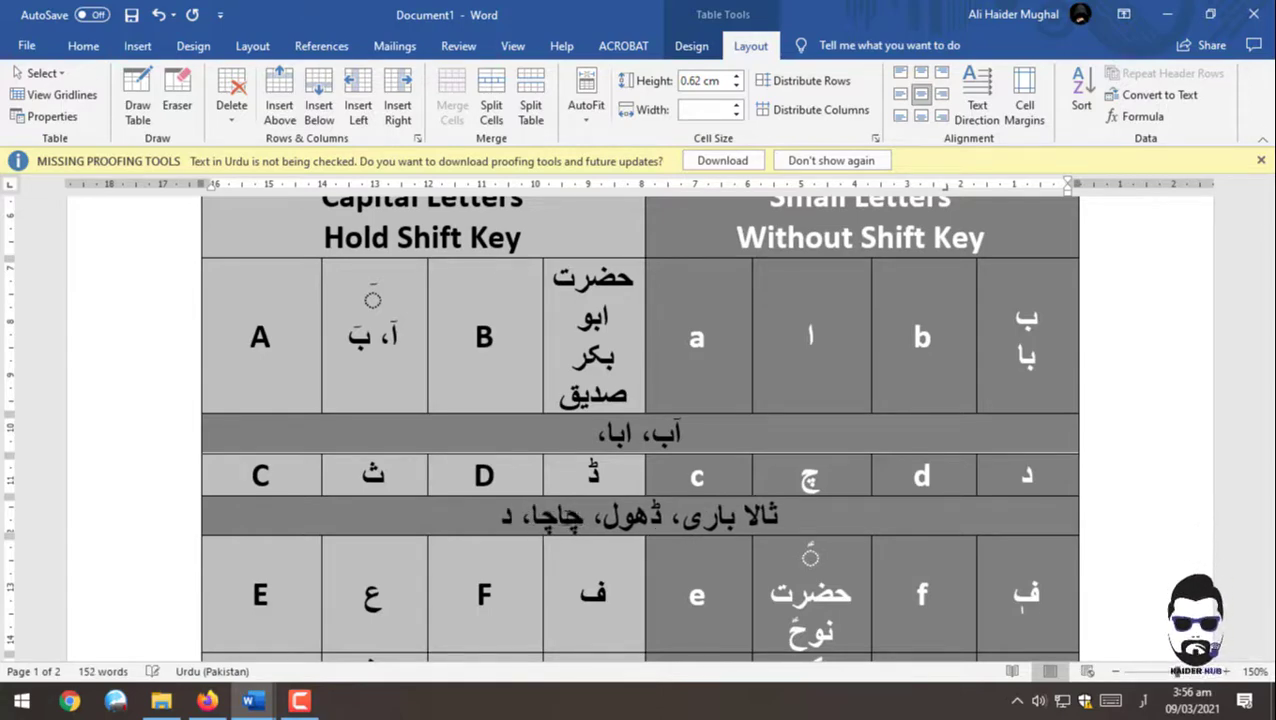
text(ادا)
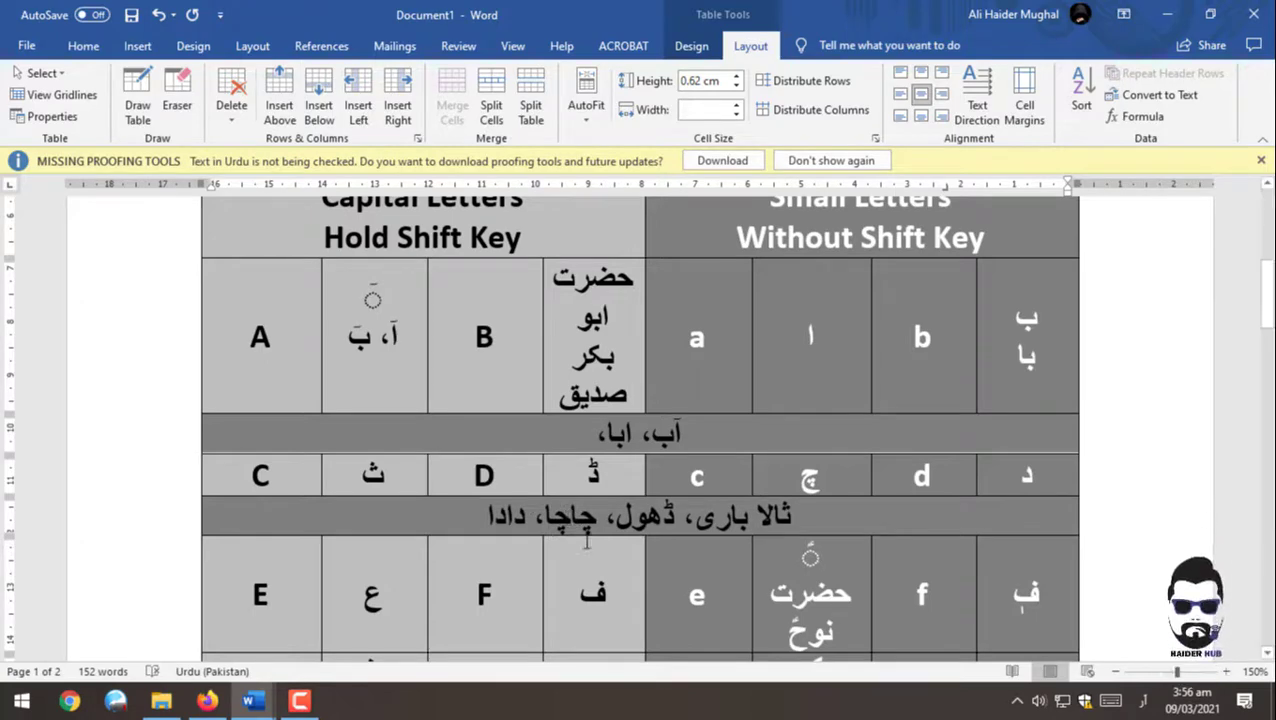
Step: Insert a row above the G/H key row and merge it into a single cell
scroll(610, 516, down, 3)
scroll(309, 470, up, 1)
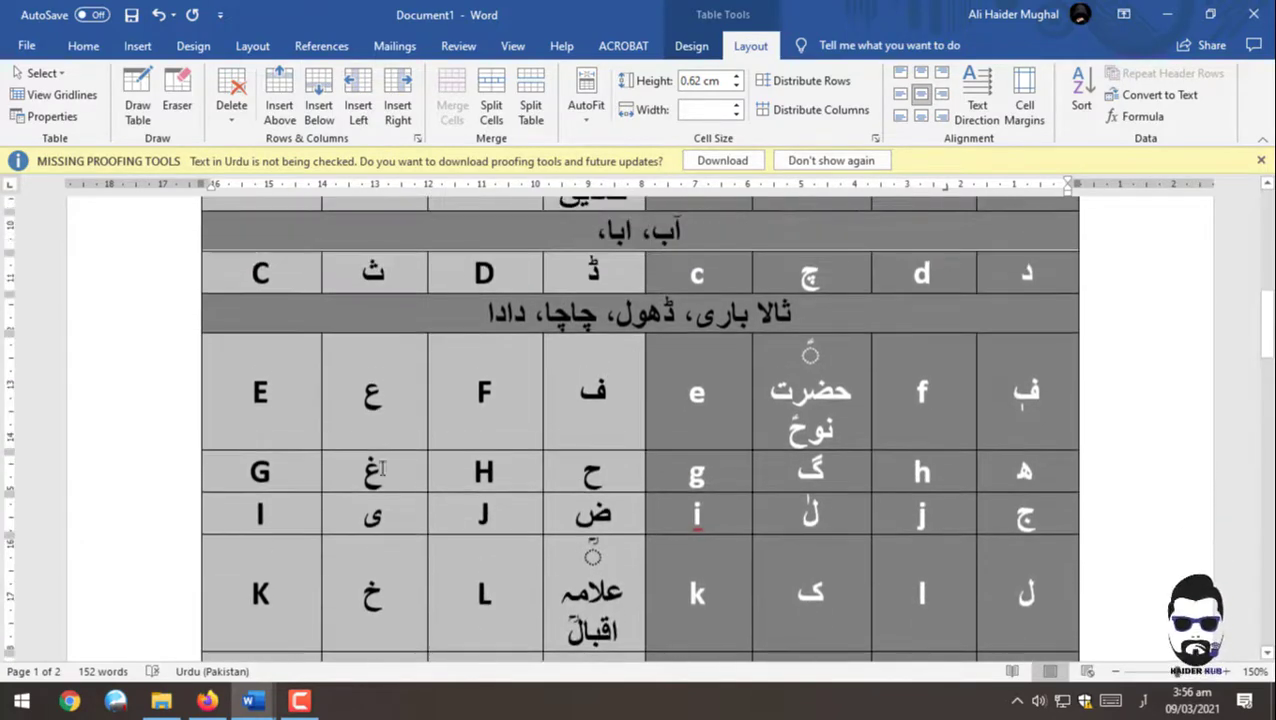
drag(309, 470, 1020, 475)
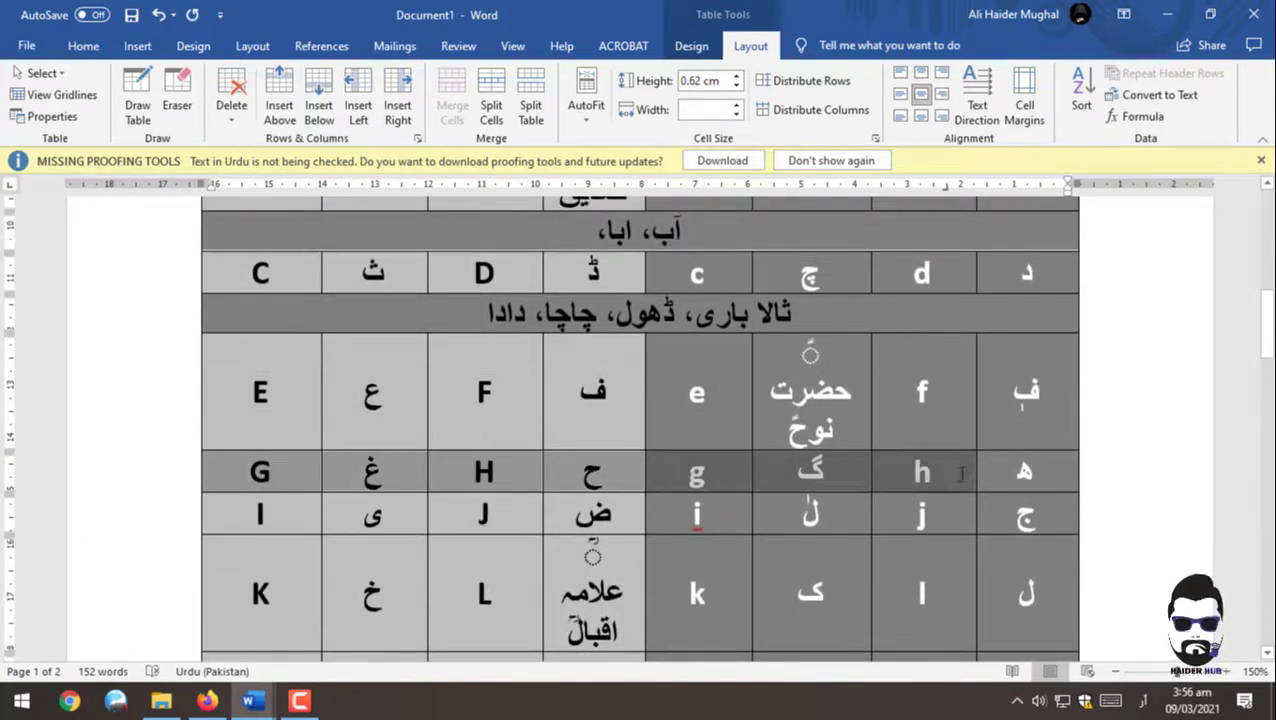
right_click(1018, 475)
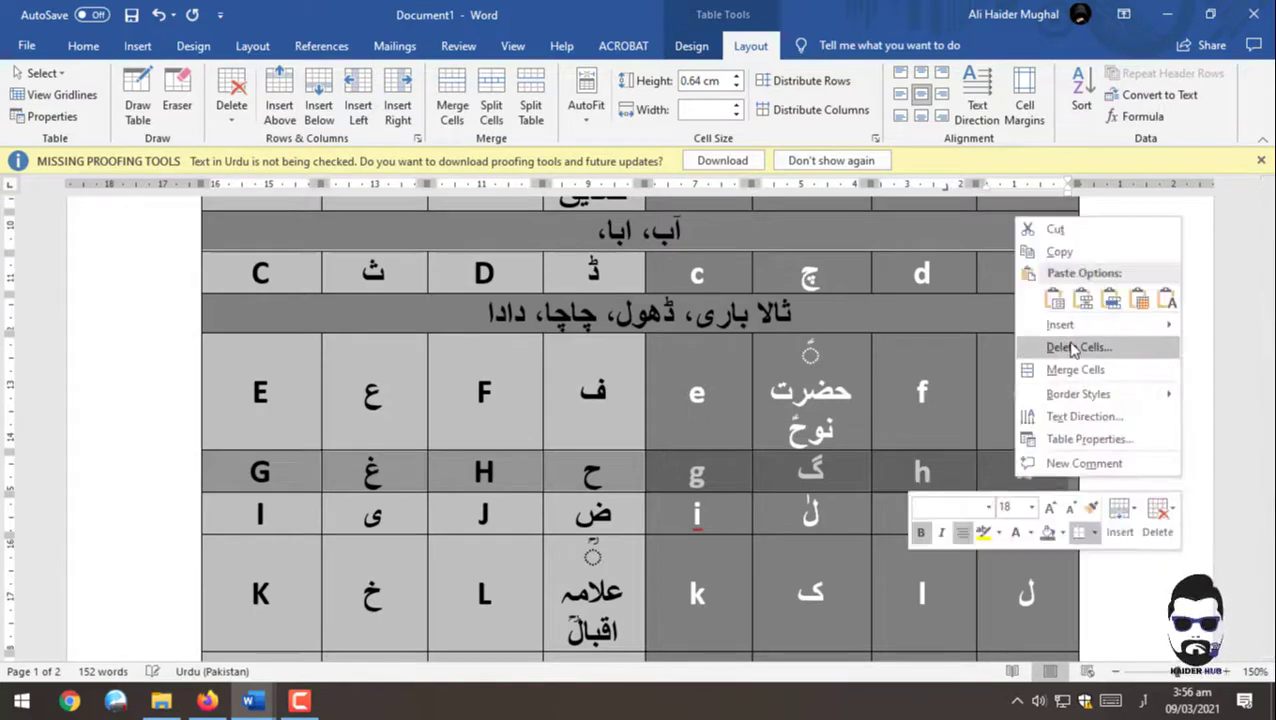
mouse_move(1060, 325)
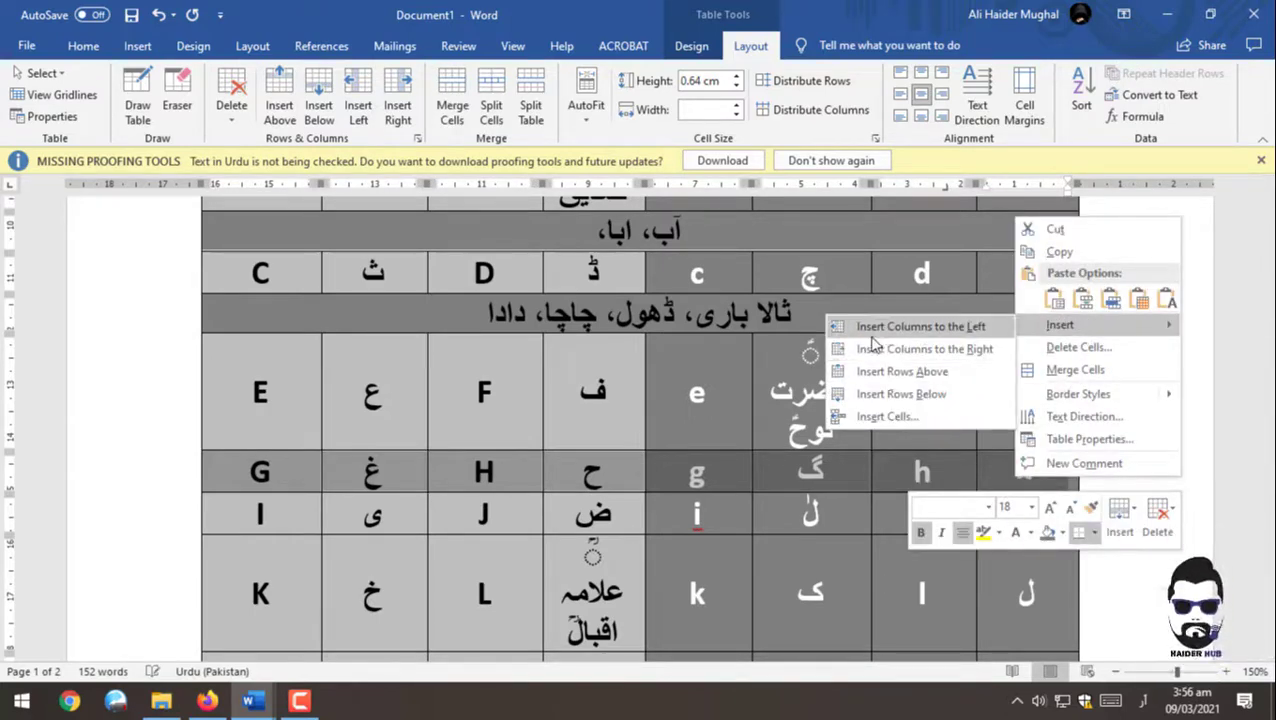
click(880, 371)
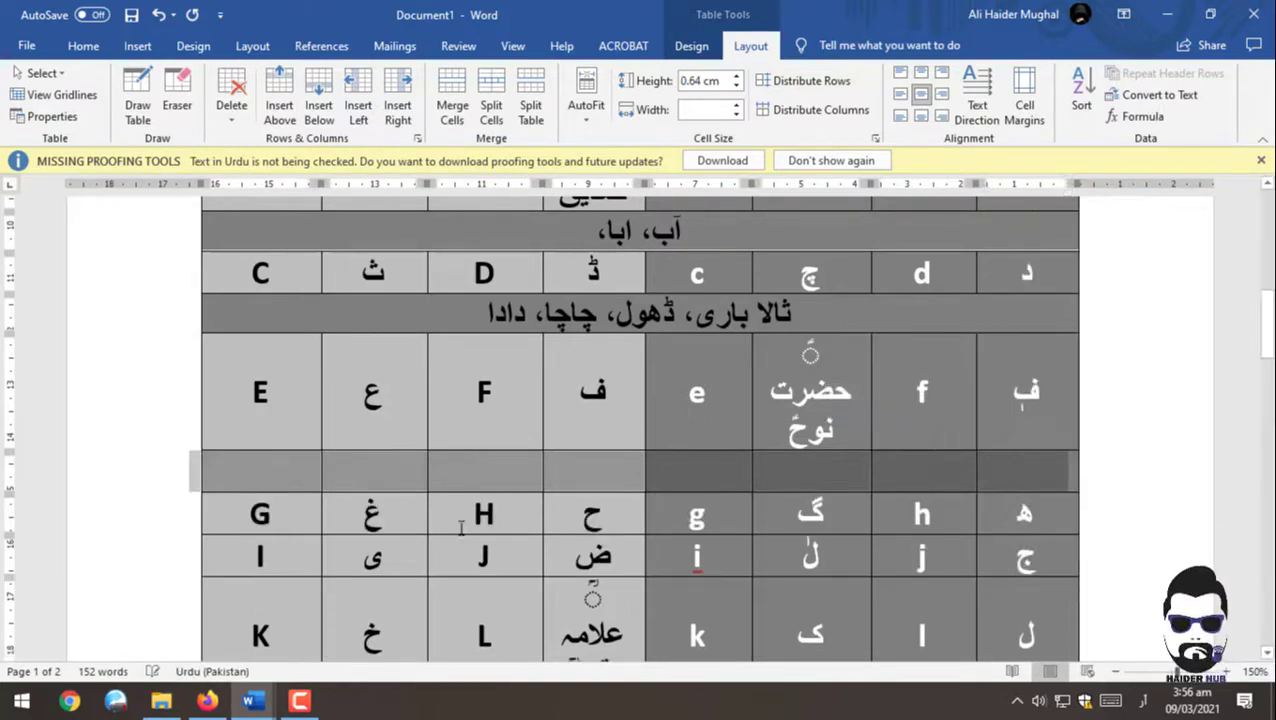
click(398, 483)
drag(469, 497, 926, 466)
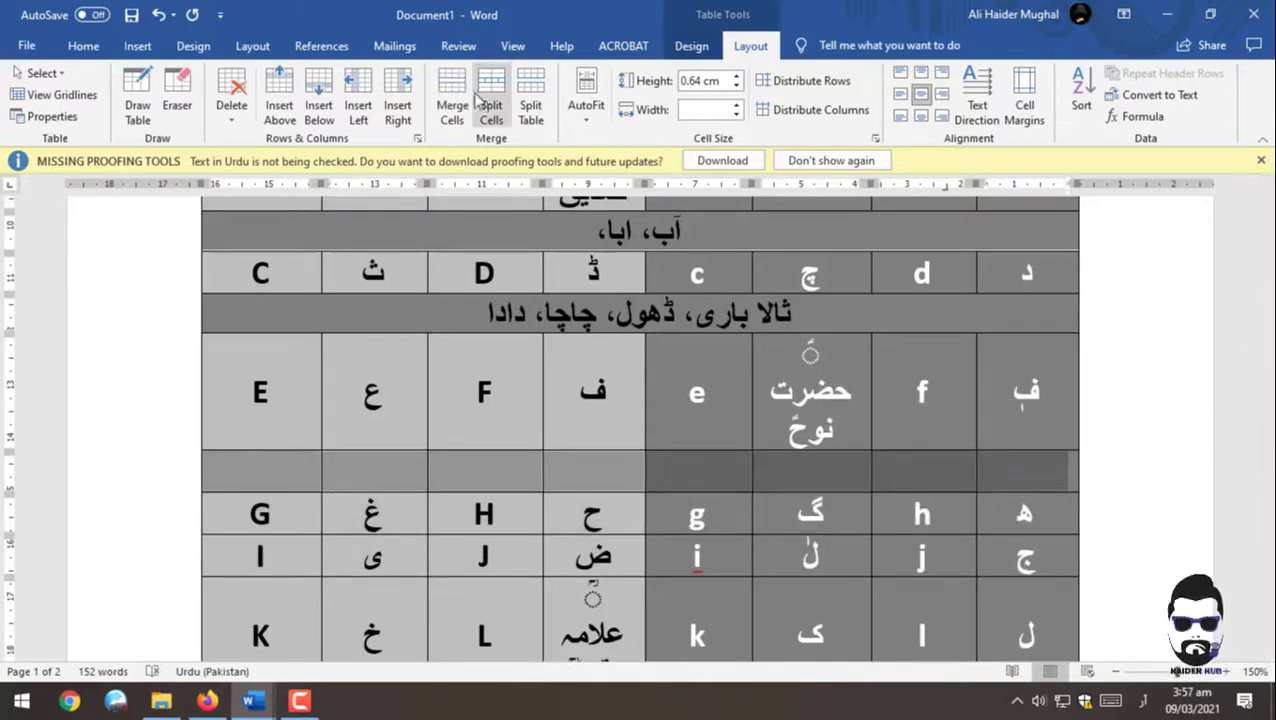
click(452, 105)
Step: Type علی، فہد، into the new merged row
click(685, 476)
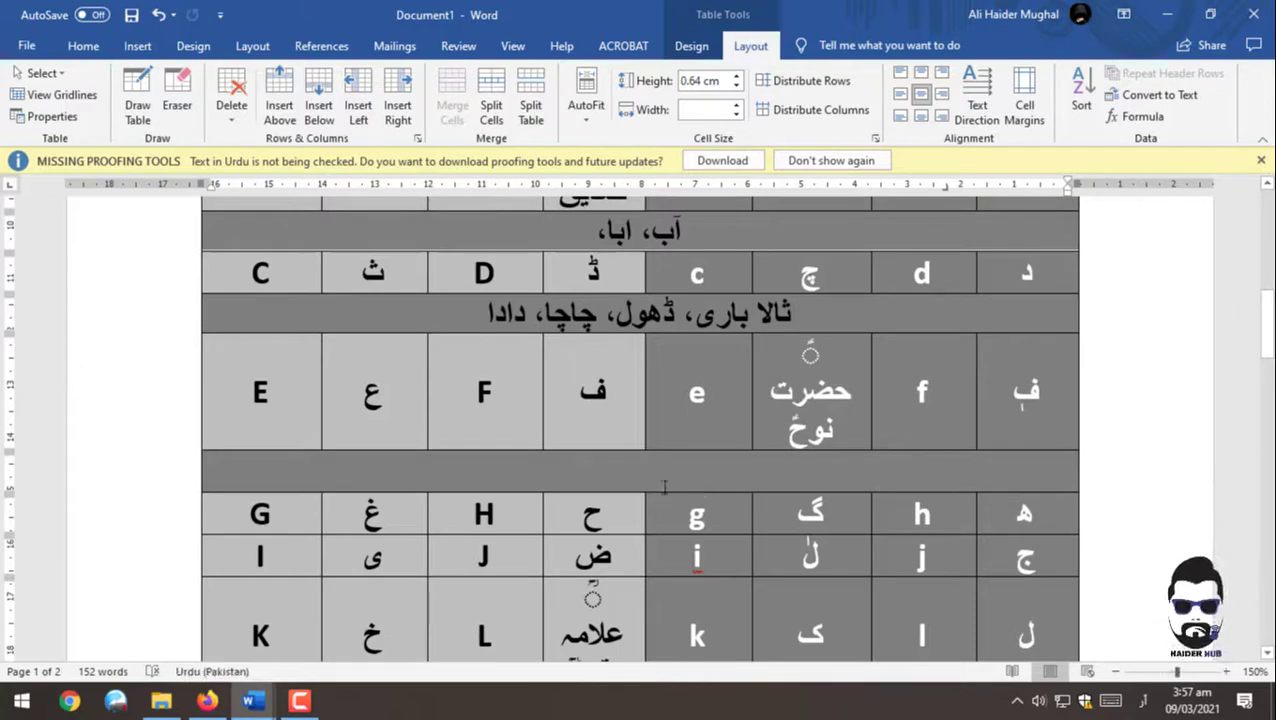
text(علی،)
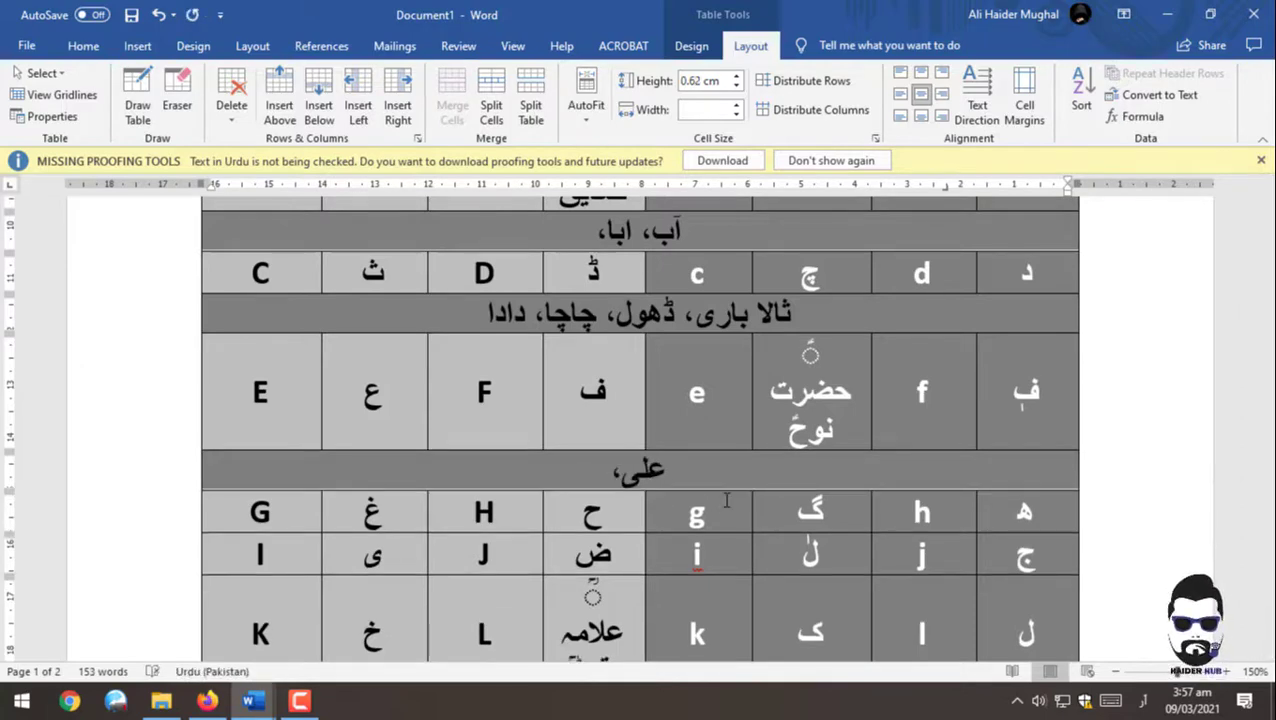
text( فہد)
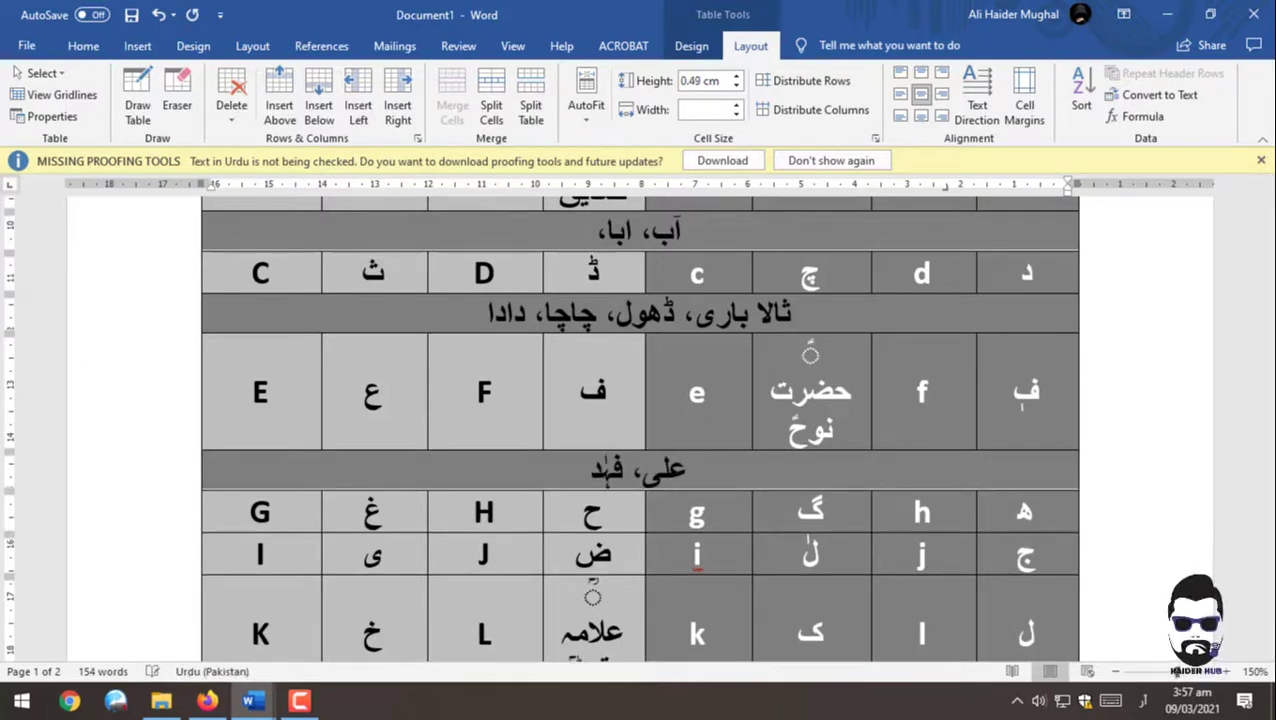
text(،)
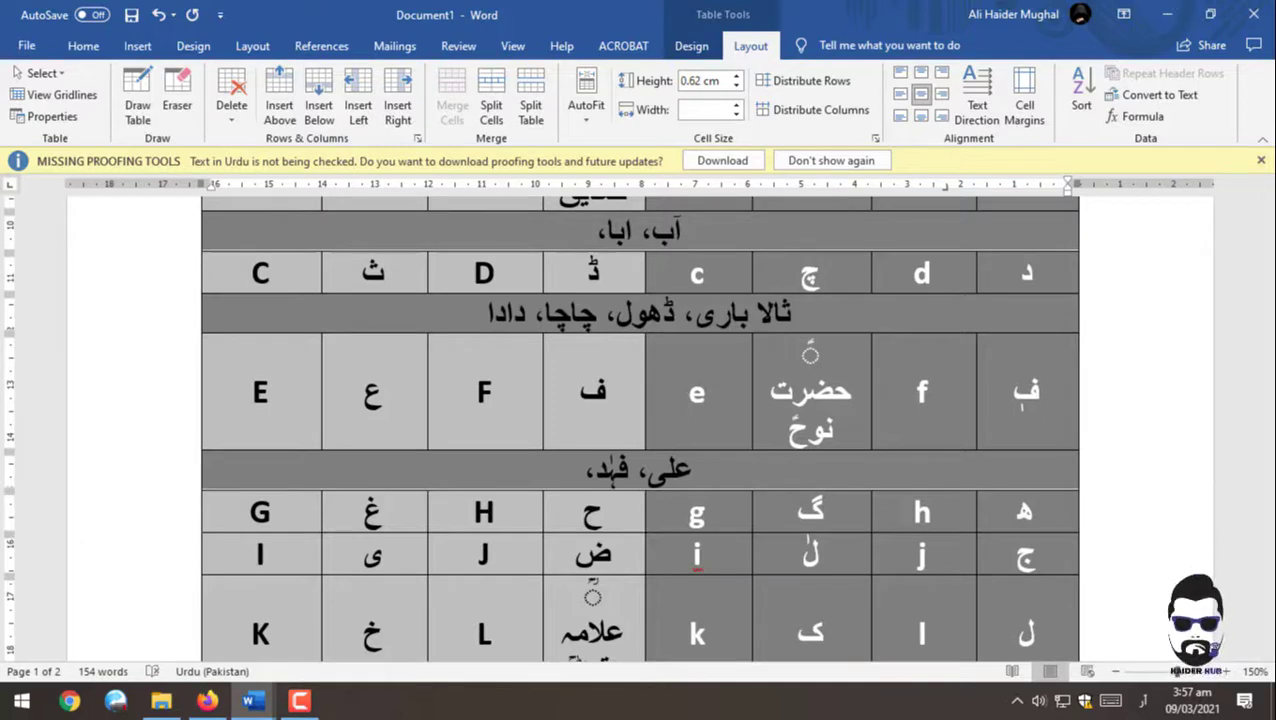
text(ع)
key(BackSpace)
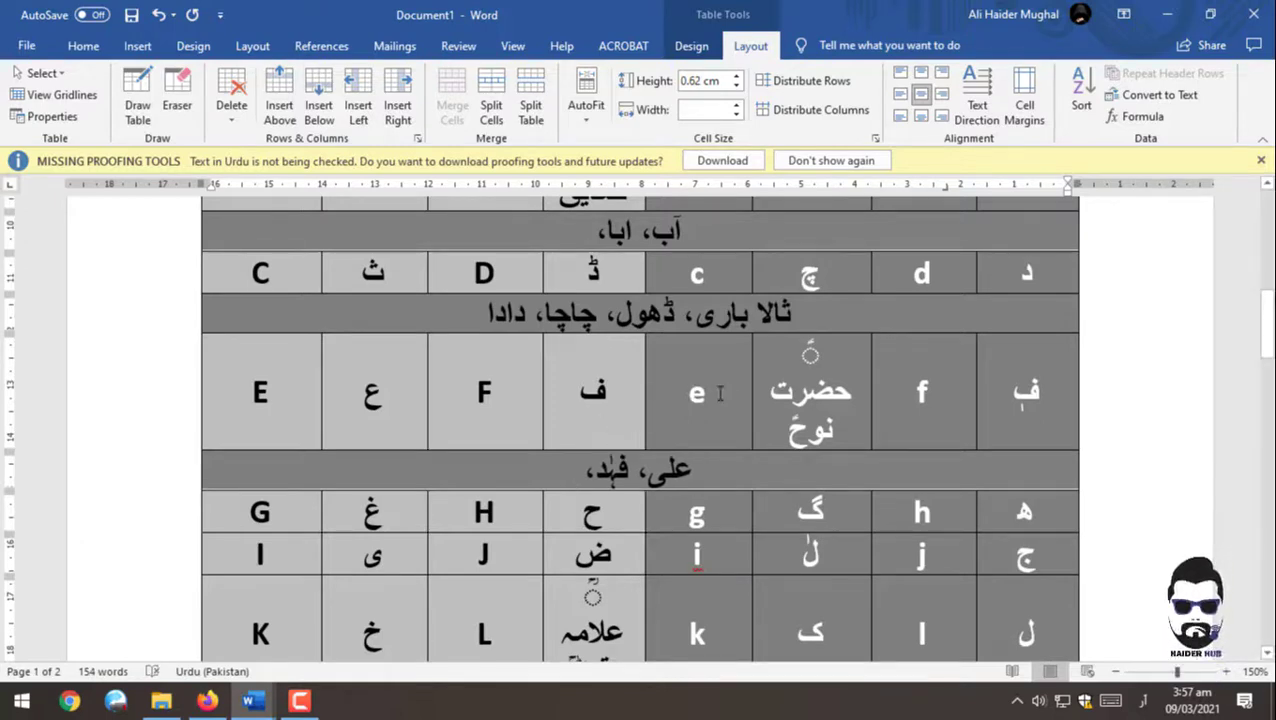
click(798, 397)
Step: Remove ع from capital E's cell and replace small e's حضرت نوحؑ with ع
key(BackSpace)
text(َ)
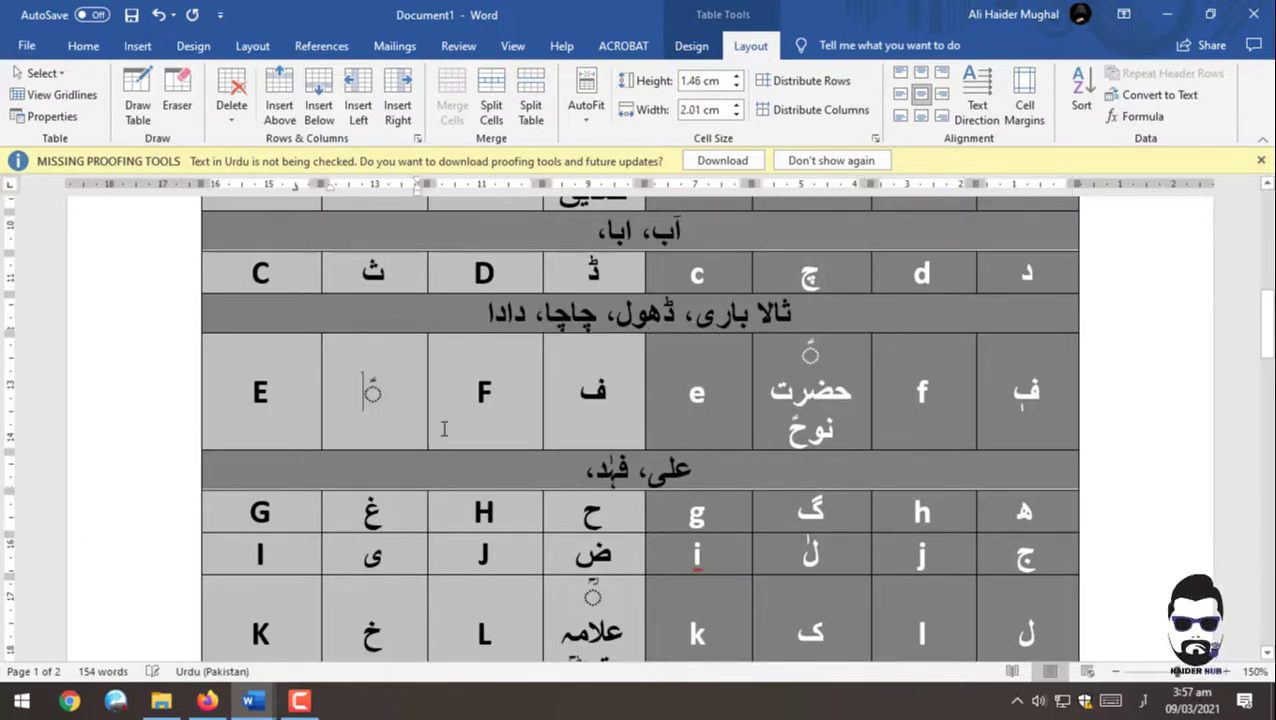
triple_click(793, 363)
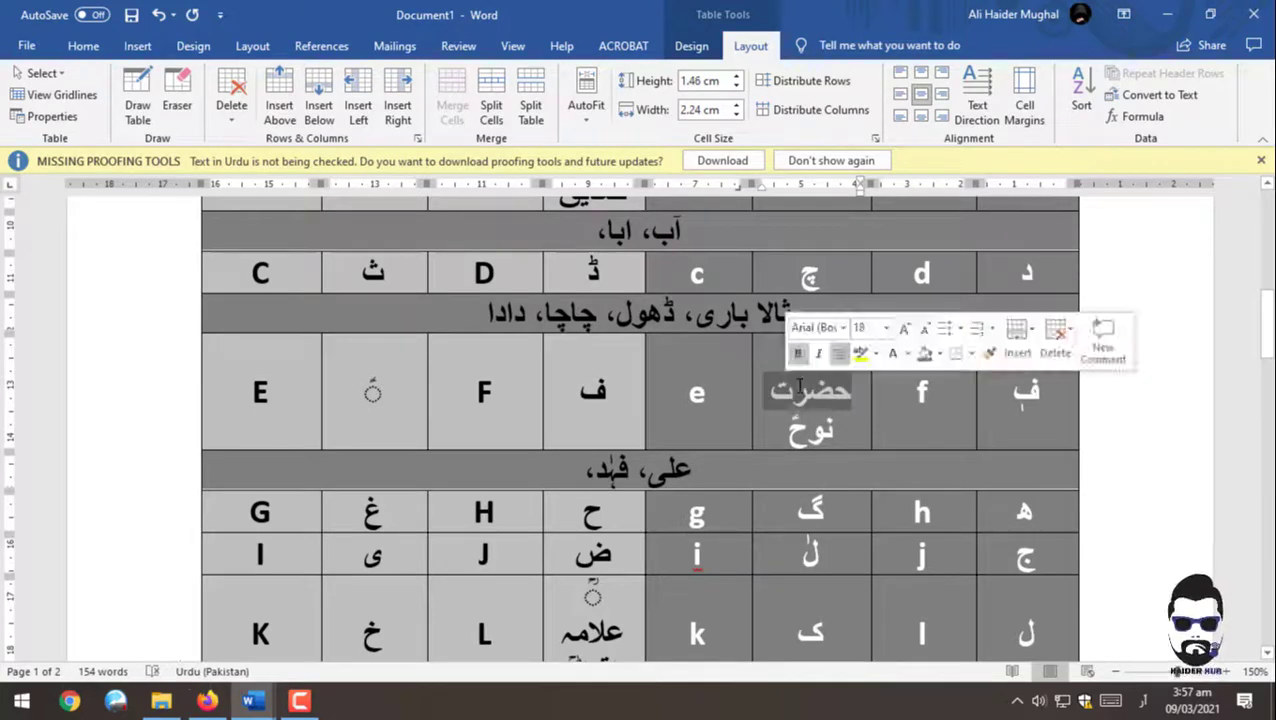
text(ع)
scroll(722, 510, up, 3)
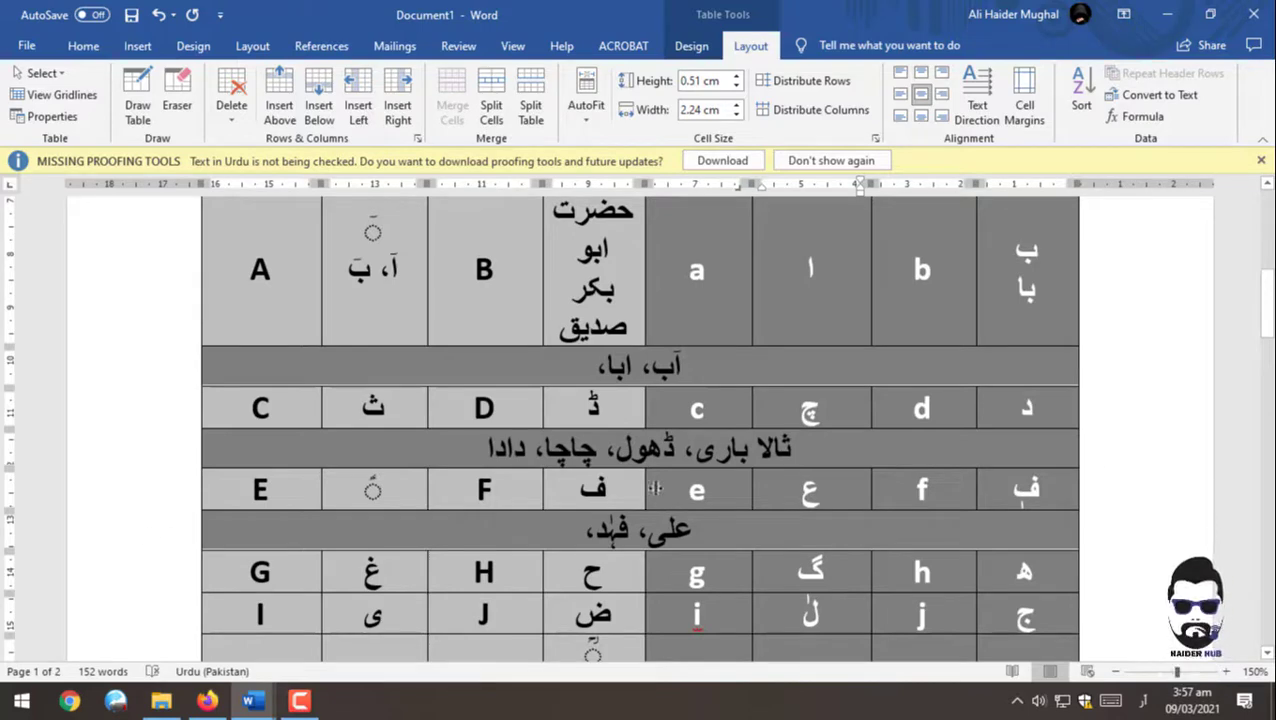
scroll(685, 508, down, 1)
scroll(640, 460, up, 1)
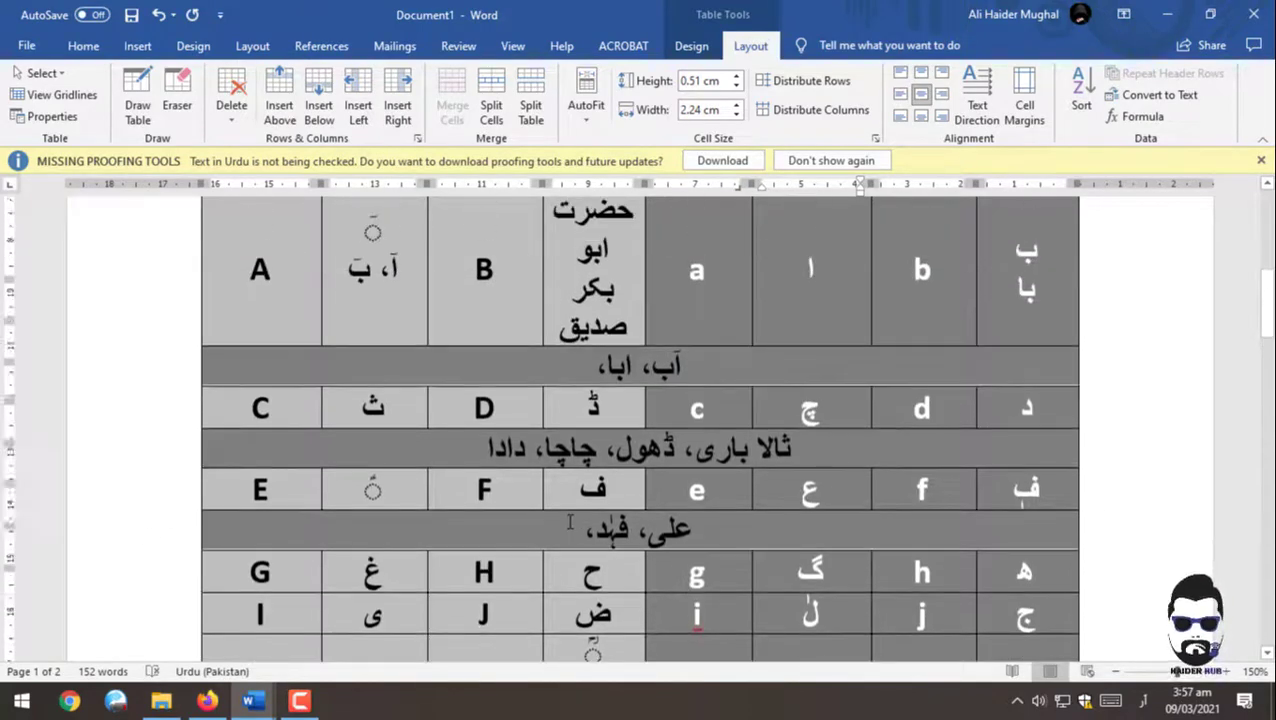
scroll(577, 405, down, 3)
click(856, 403)
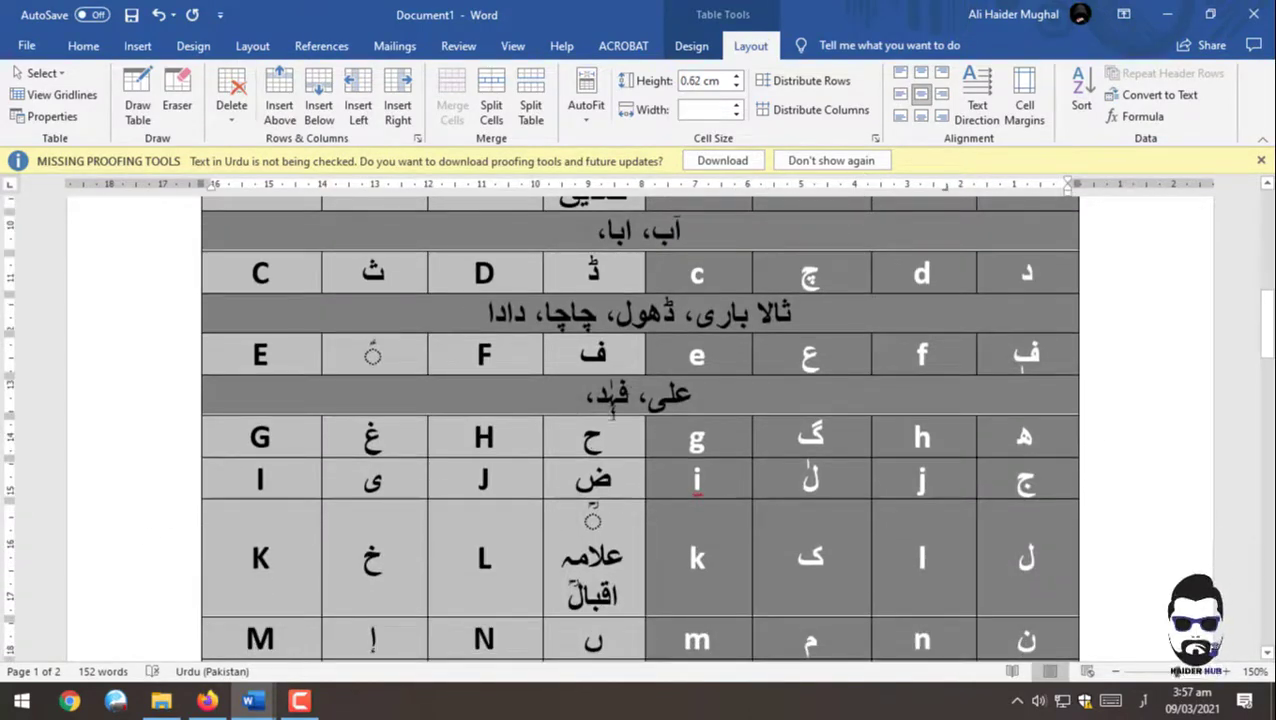
Step: Insert a row above the I/J key row and merge it into one cell
drag(505, 478, 920, 480)
right_click(497, 495)
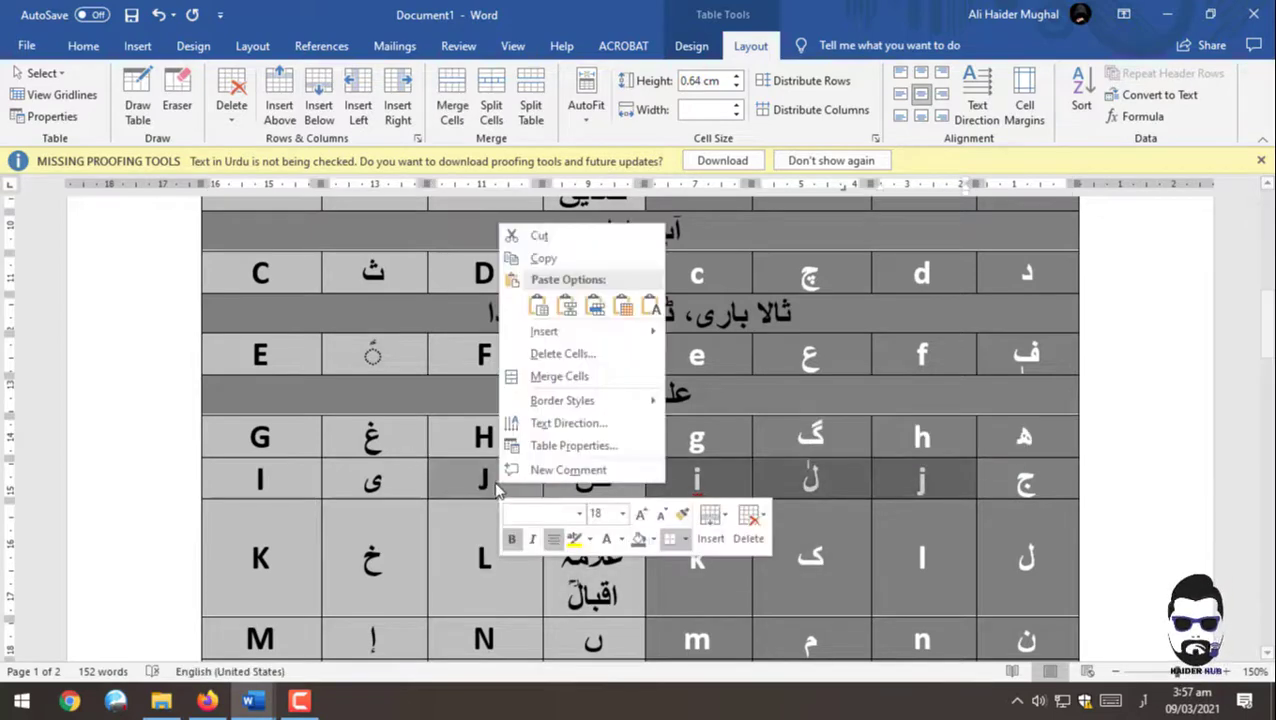
click(515, 480)
right_click(520, 488)
click(790, 346)
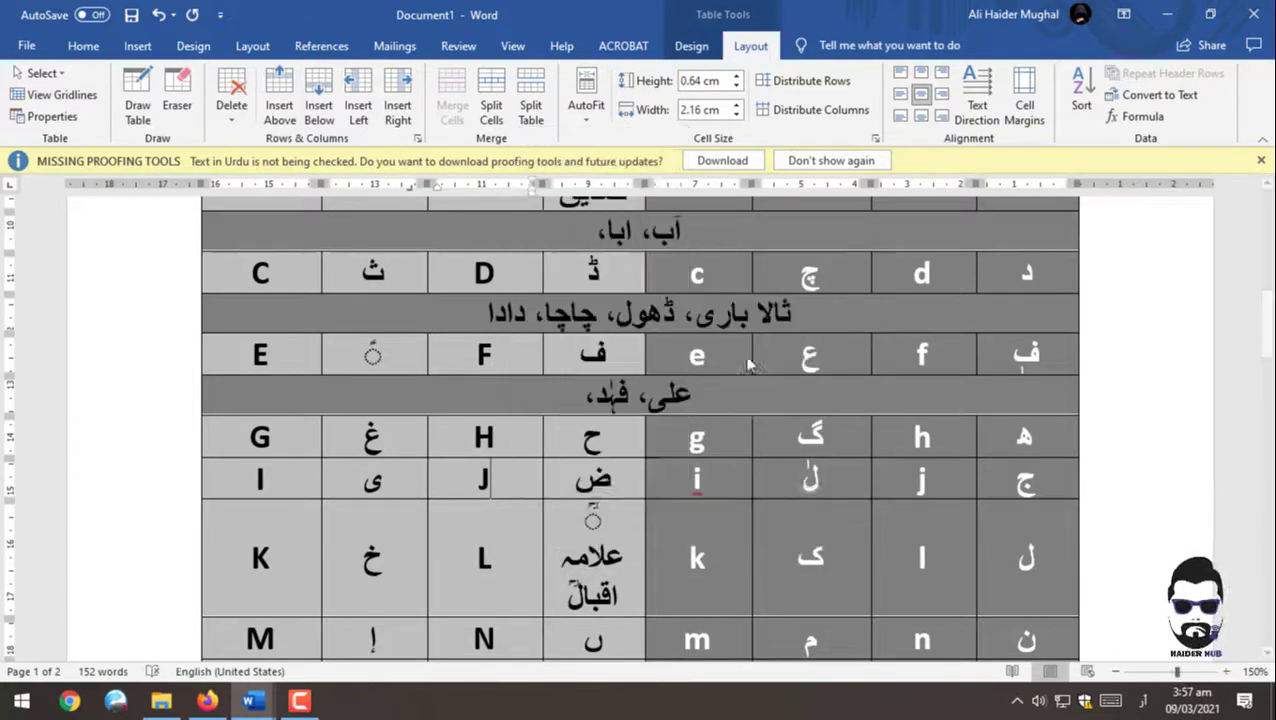
drag(697, 490, 210, 480)
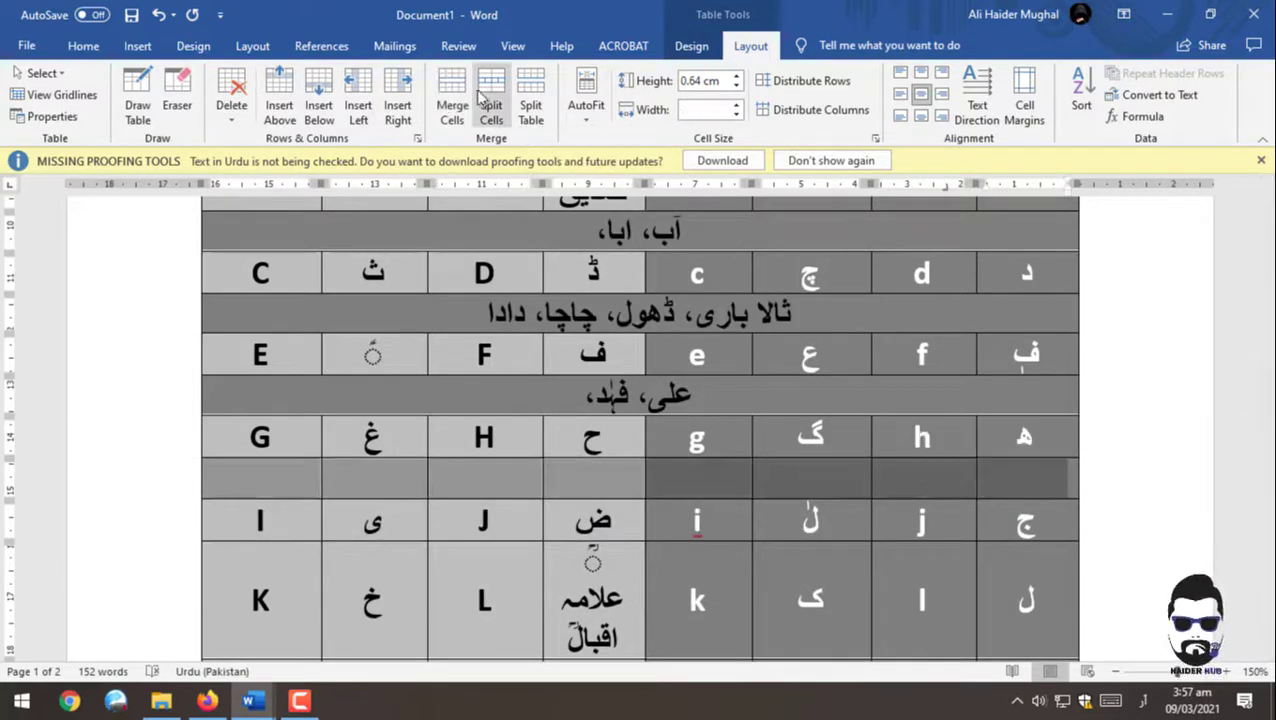
click(452, 110)
Step: Type غلا، a name, گانا، گیتا and the sentence گیا سہانا پل پھر کب آئے گا؟؟؟؟
text(غلا)
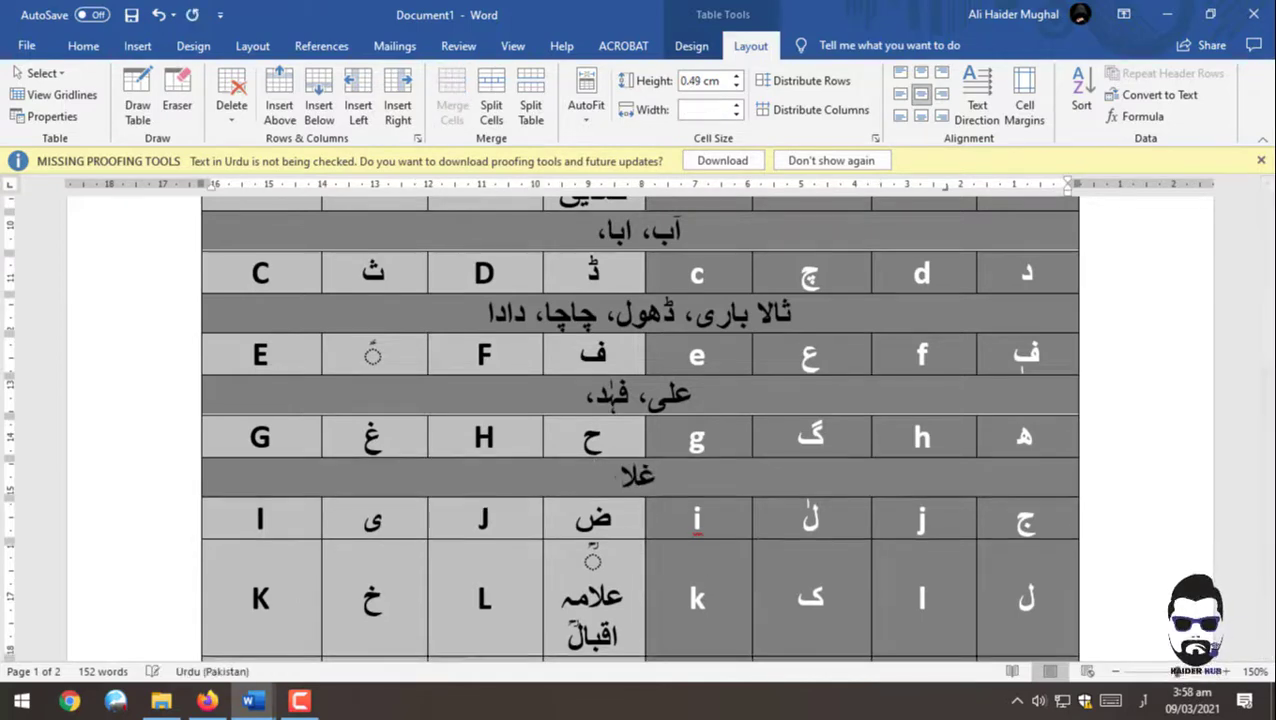
text(، حیدر)
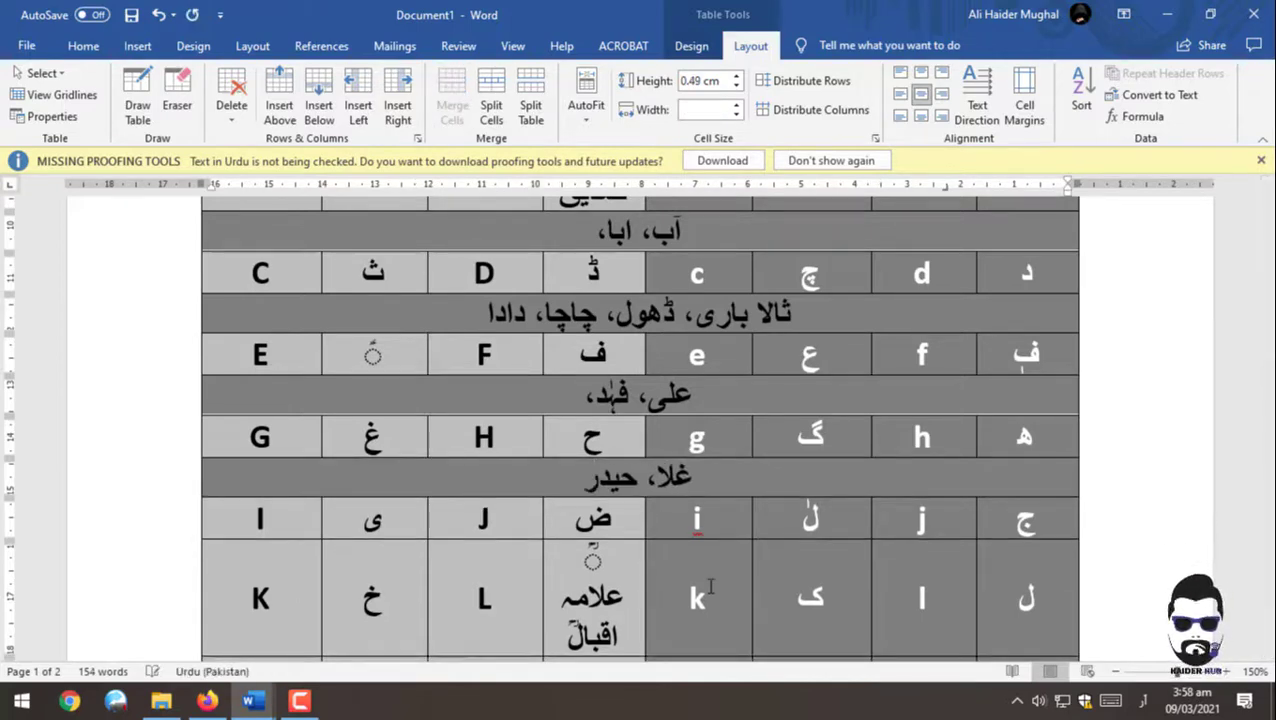
text( ، گانا)
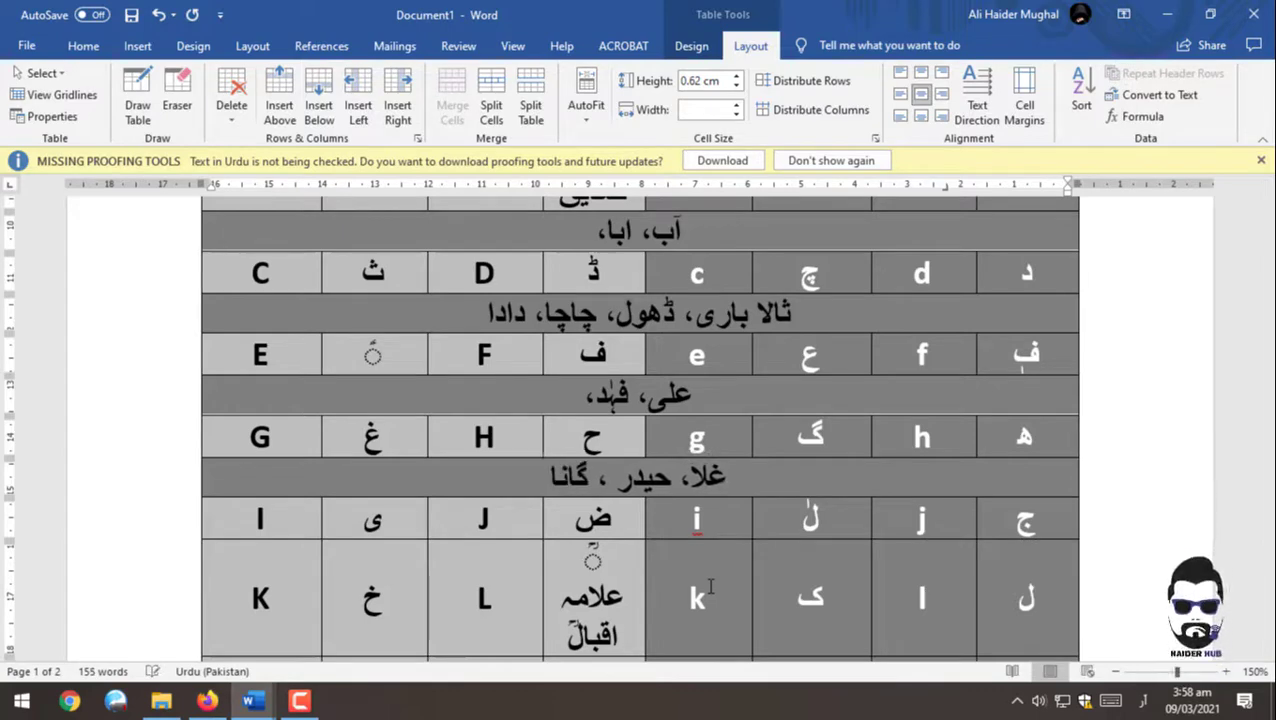
text( ، گیتا، گیا)
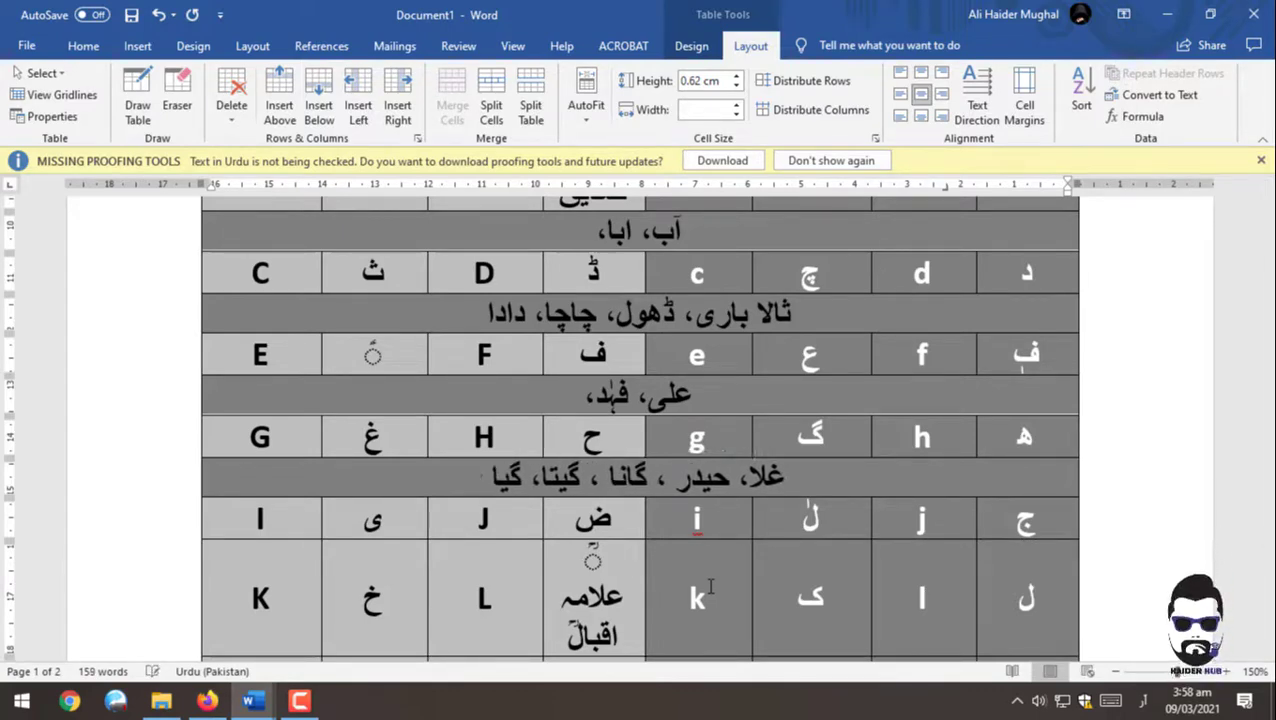
text( سہانا پل پھر)
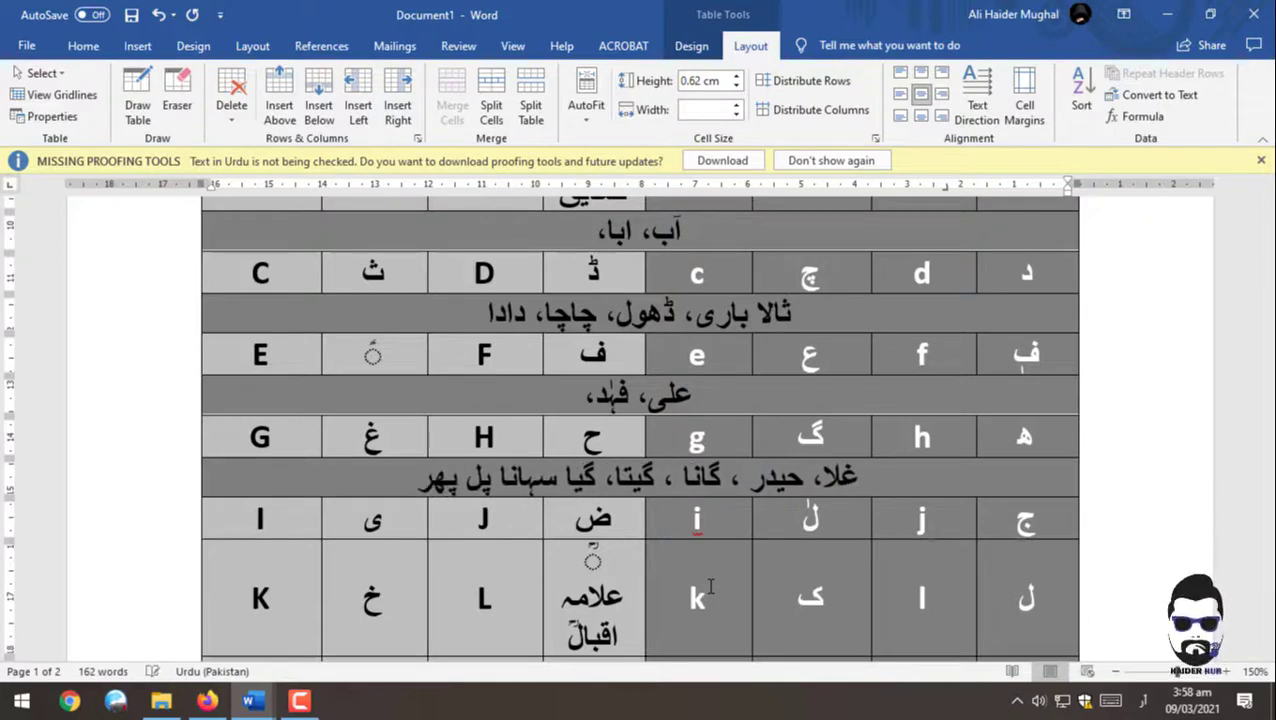
text( کب آئے گا؟؟؟؟)
click(710, 585)
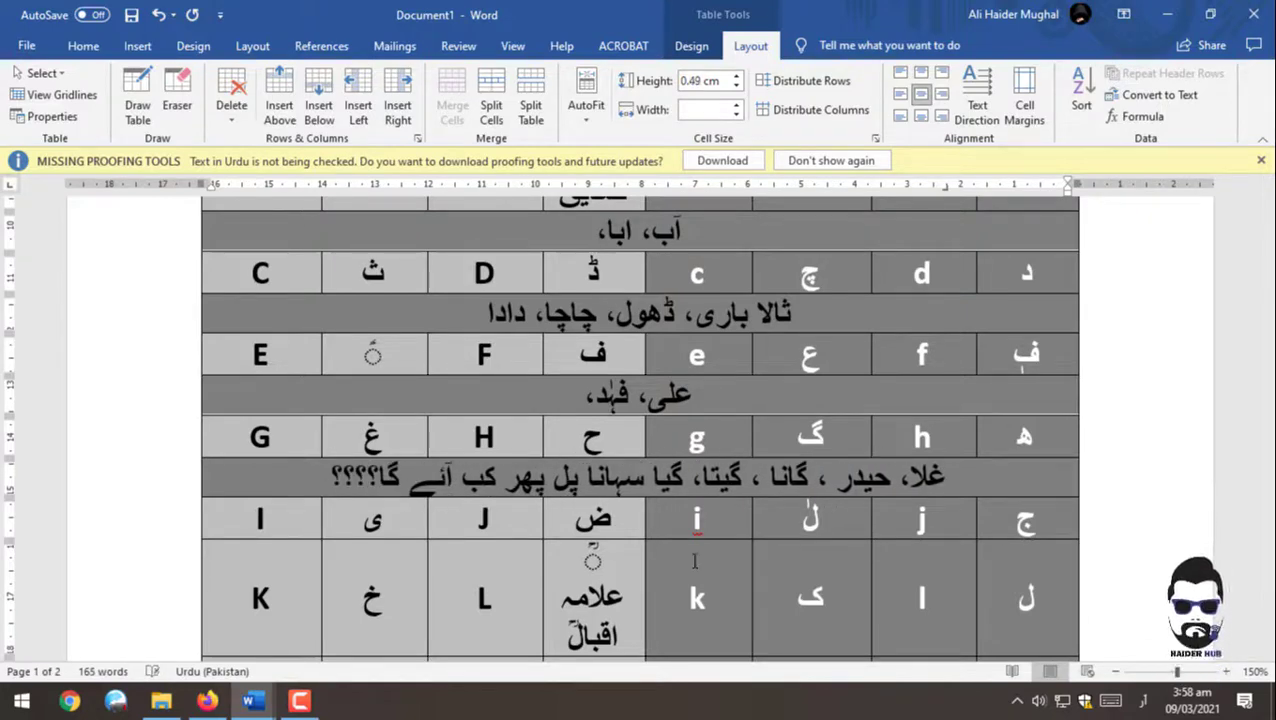
scroll(644, 555, up, 2)
scroll(644, 555, down, 1)
Step: Insert an empty row above the K/L key row
scroll(644, 555, down, 3)
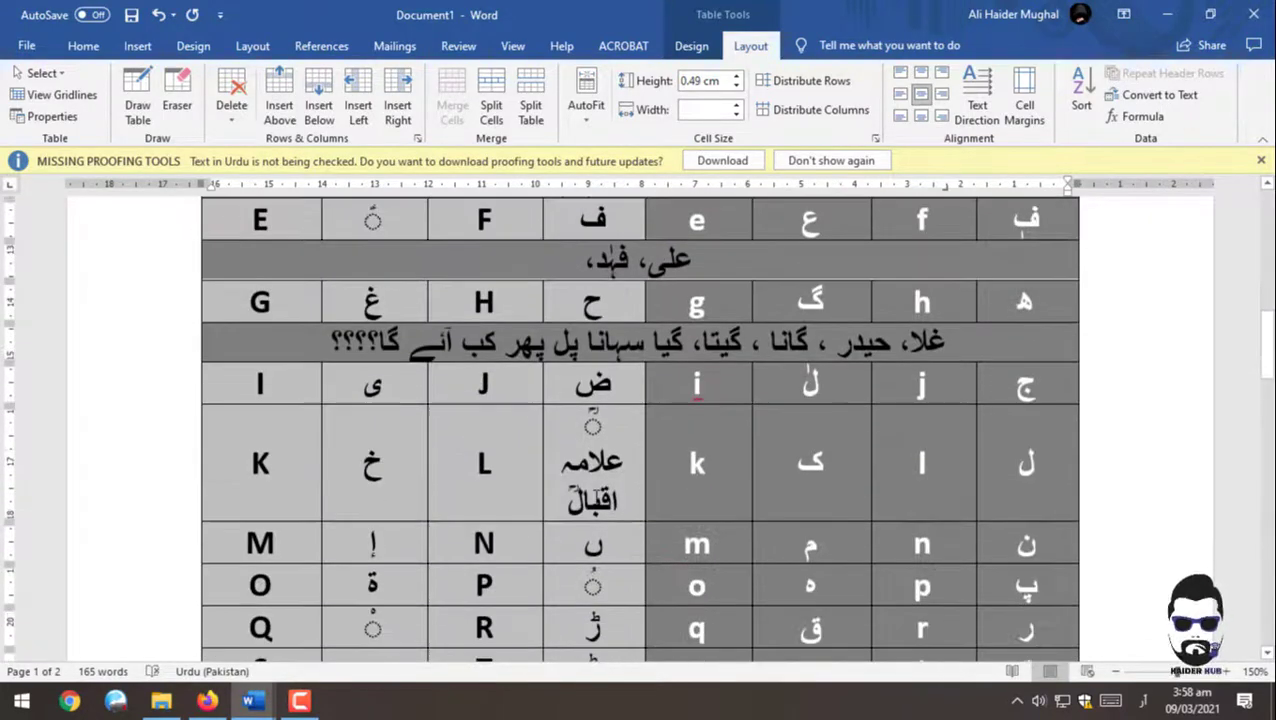
click(472, 458)
right_click(507, 464)
click(748, 342)
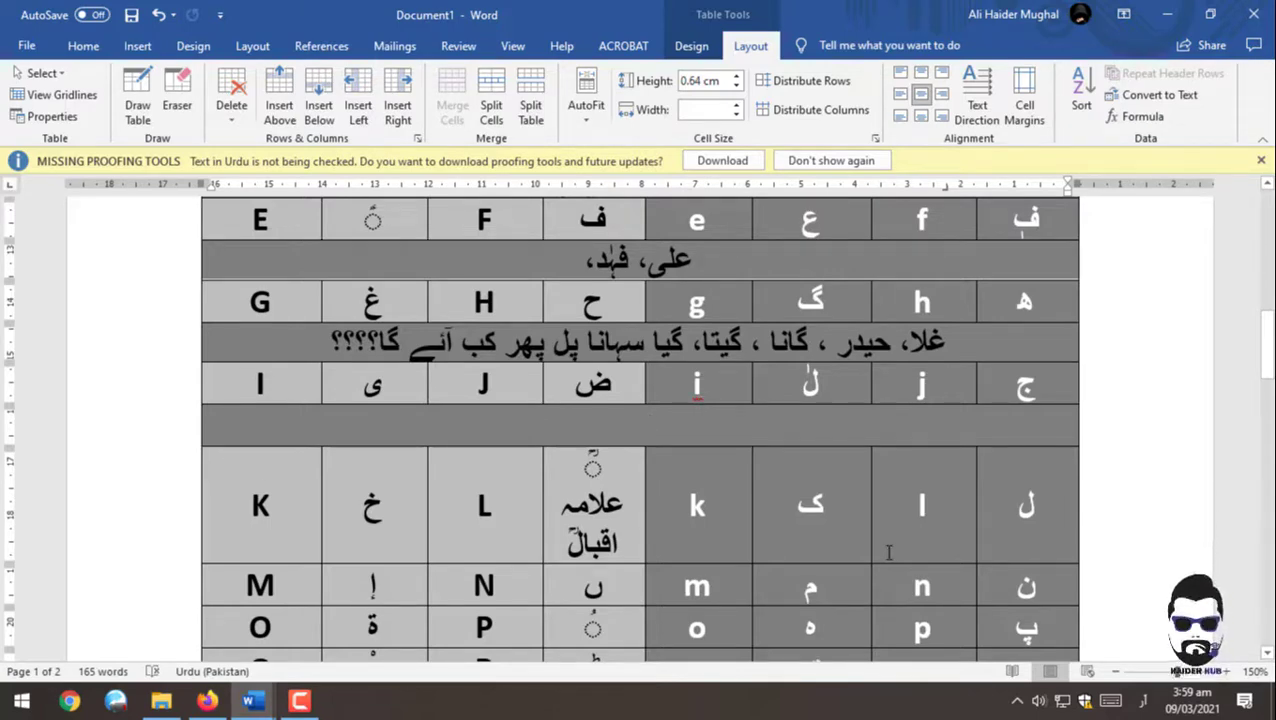
Step: Type جگ، ضعیف، یا کچھ اور لکھ سکتے ہیں۔ into the new row
text(جگ،)
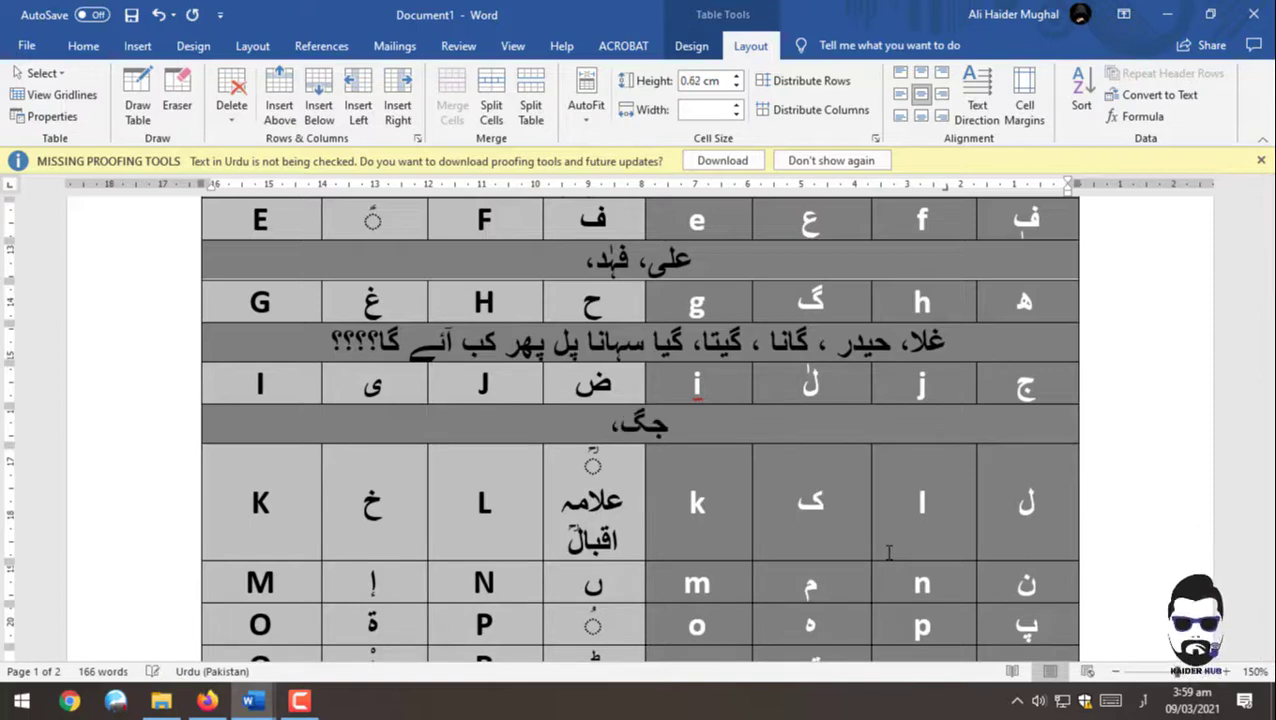
text( ض)
key(BackSpace)
text(ضا)
key(BackSpace)
key(BackSpace)
text(ض)
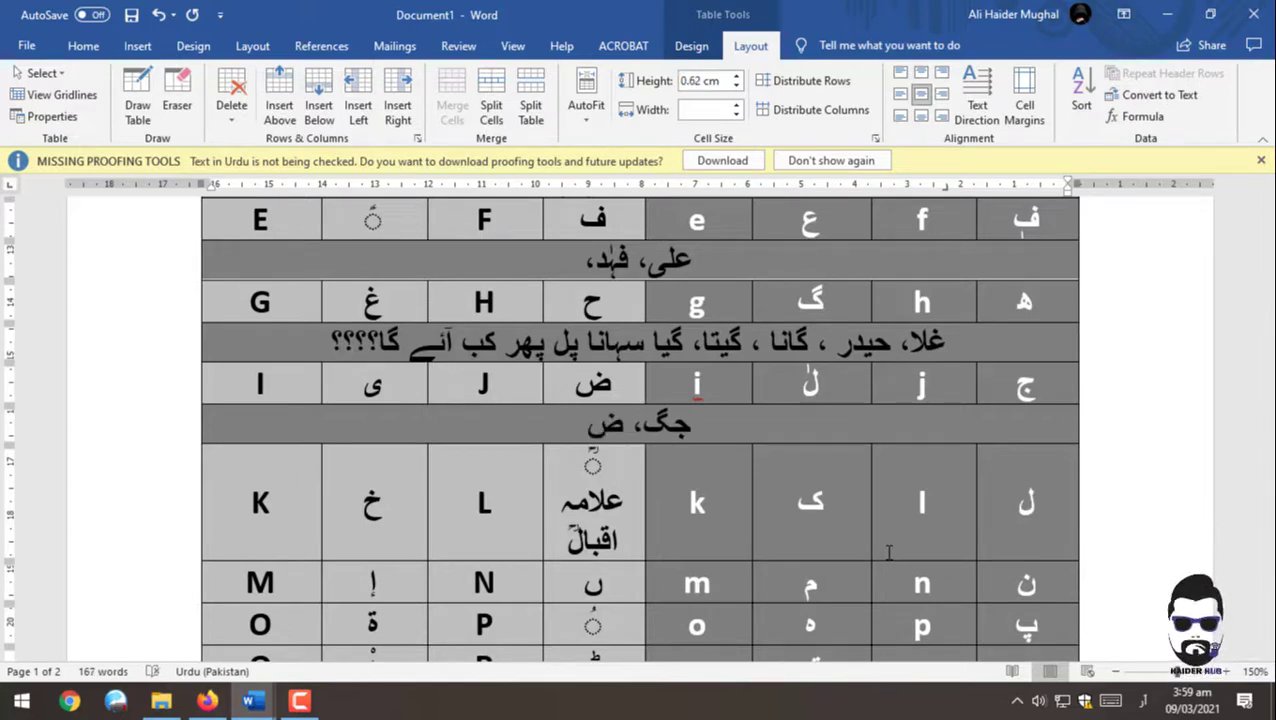
text(عیف، یا)
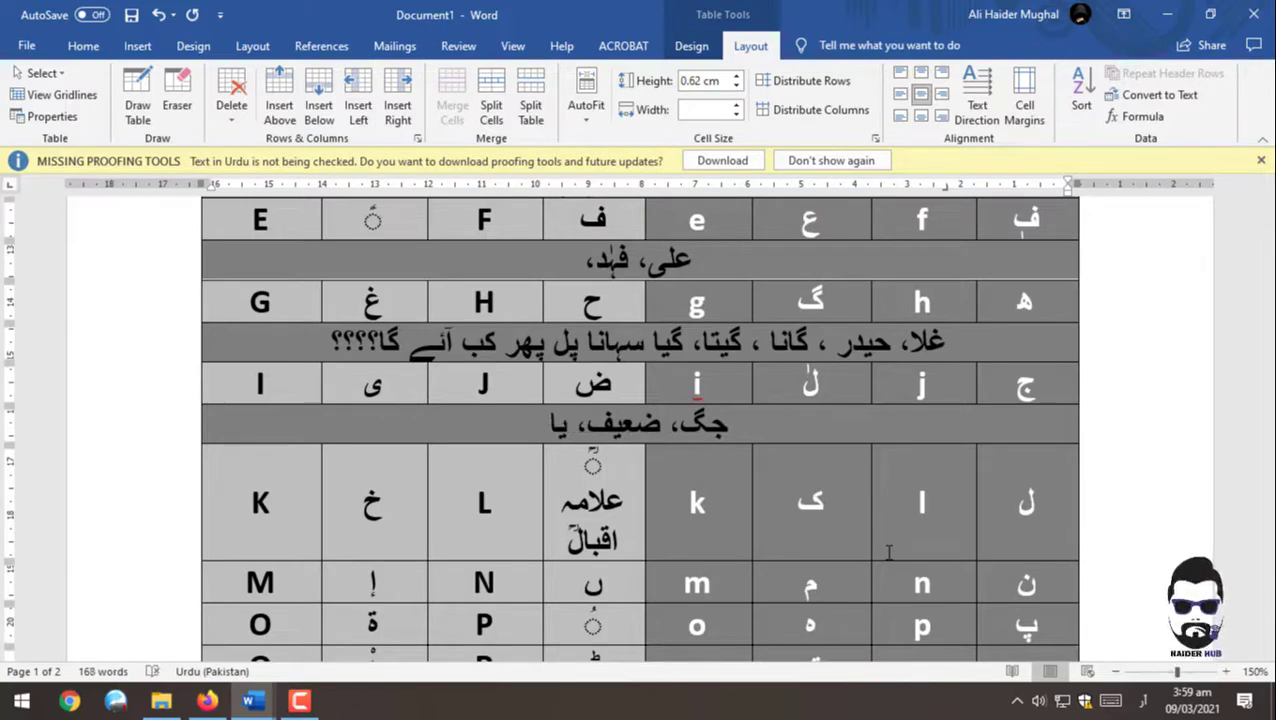
text( کچھ اور لکھ)
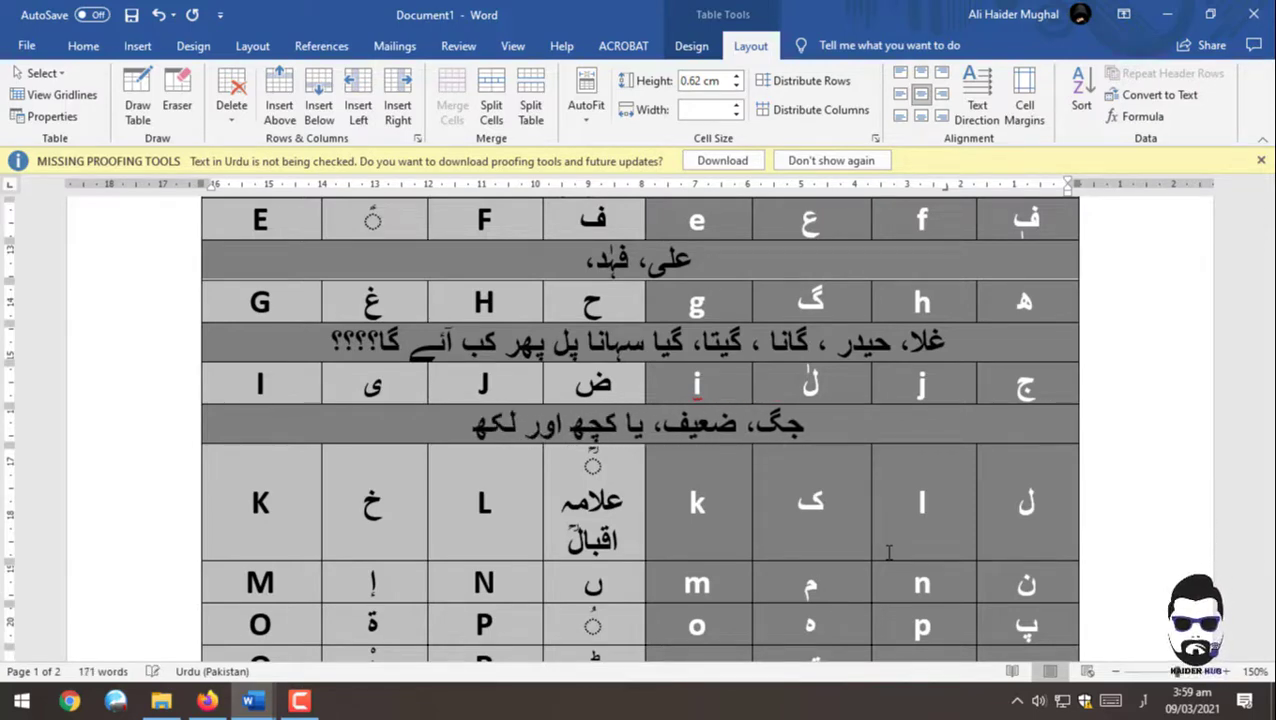
text( سکتے ہیں۔)
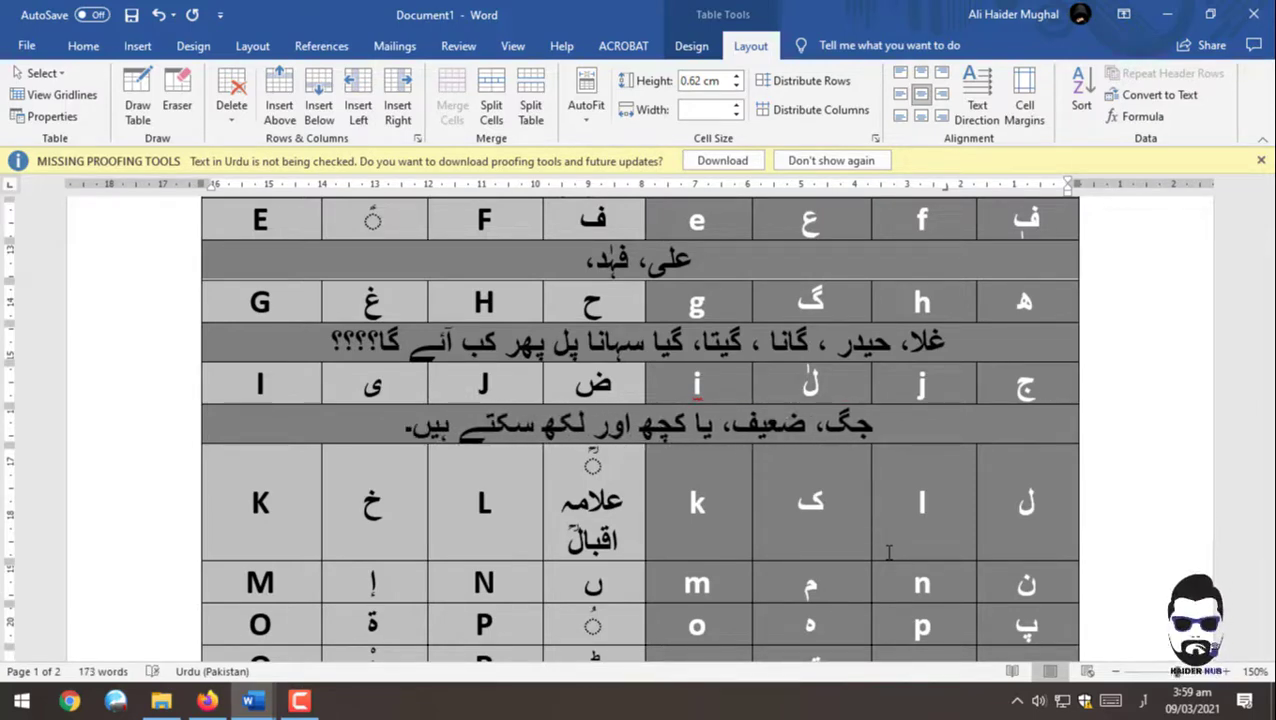
scroll(864, 366, down, 3)
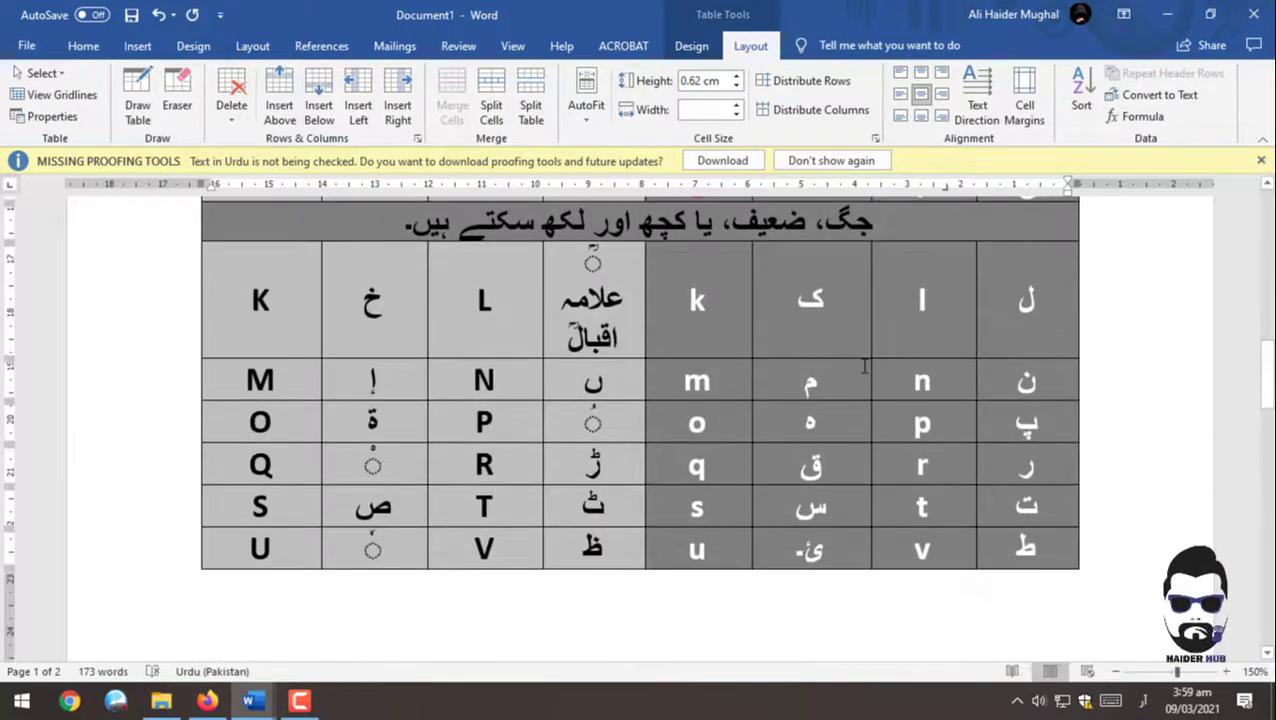
Step: Add a merged row below the K/L row reading بلال، لال، کالا، خالہ
right_click(612, 378)
click(853, 252)
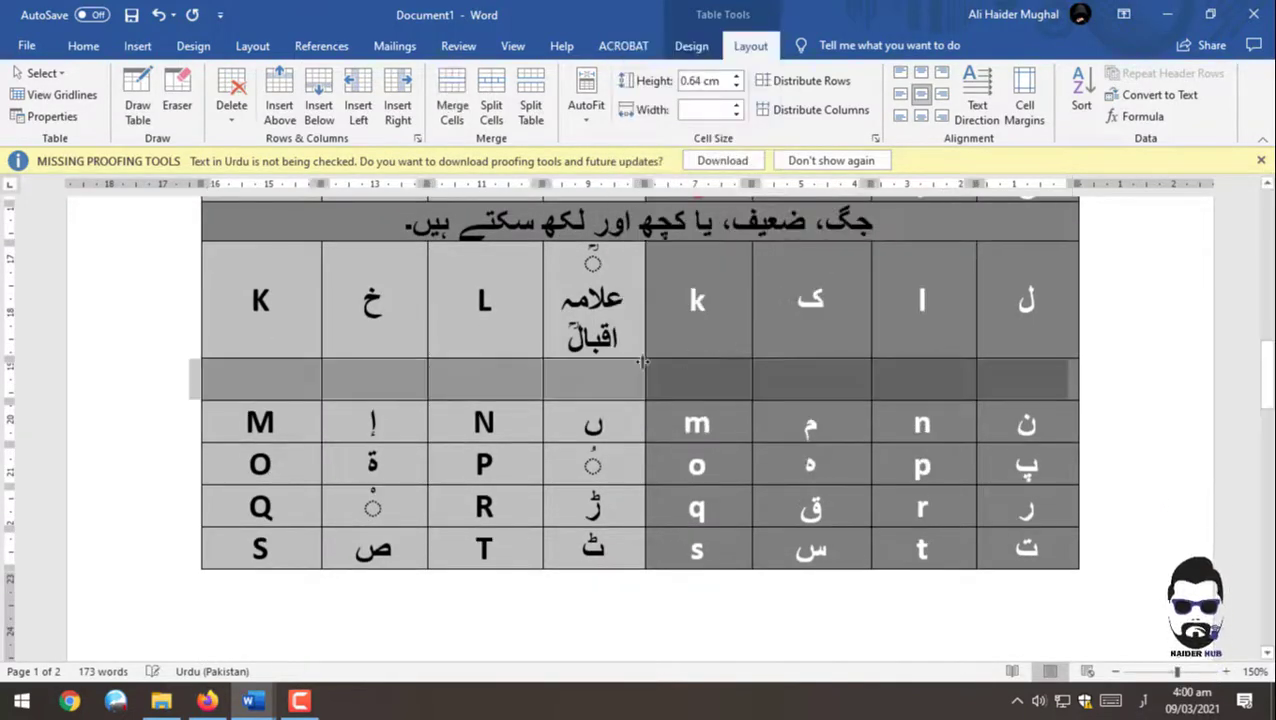
click(452, 105)
click(774, 377)
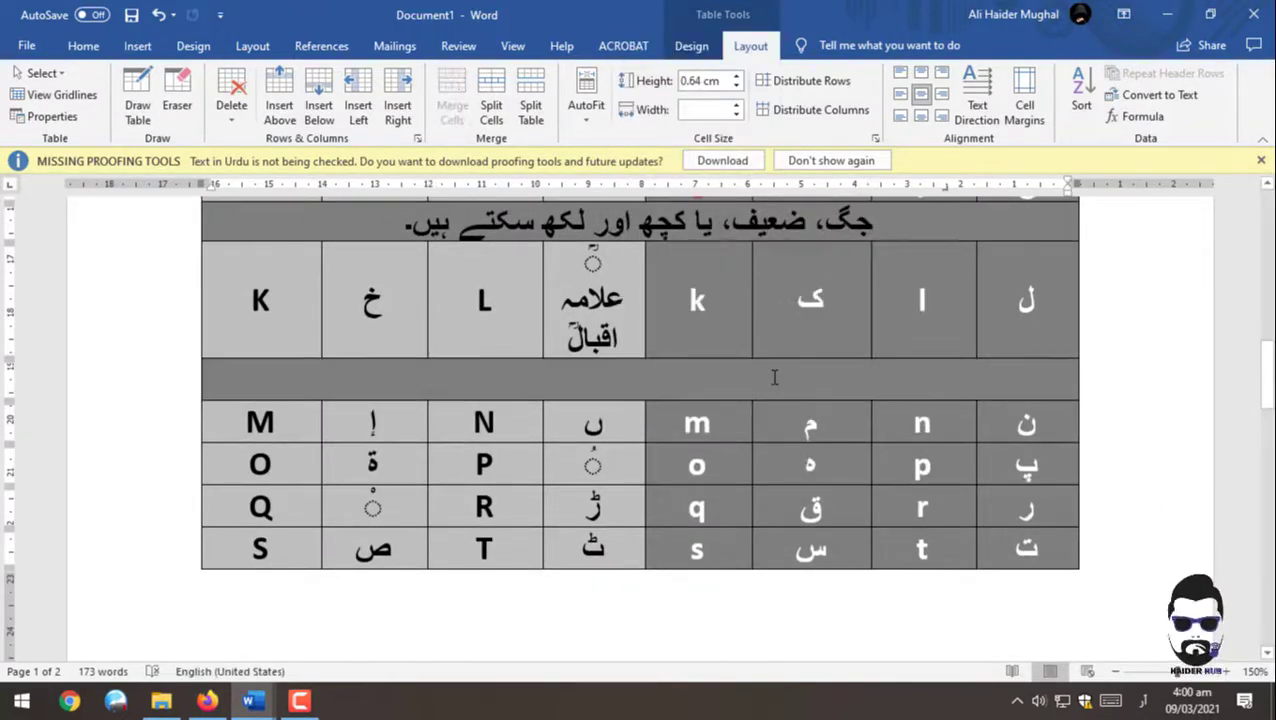
text(بلا،)
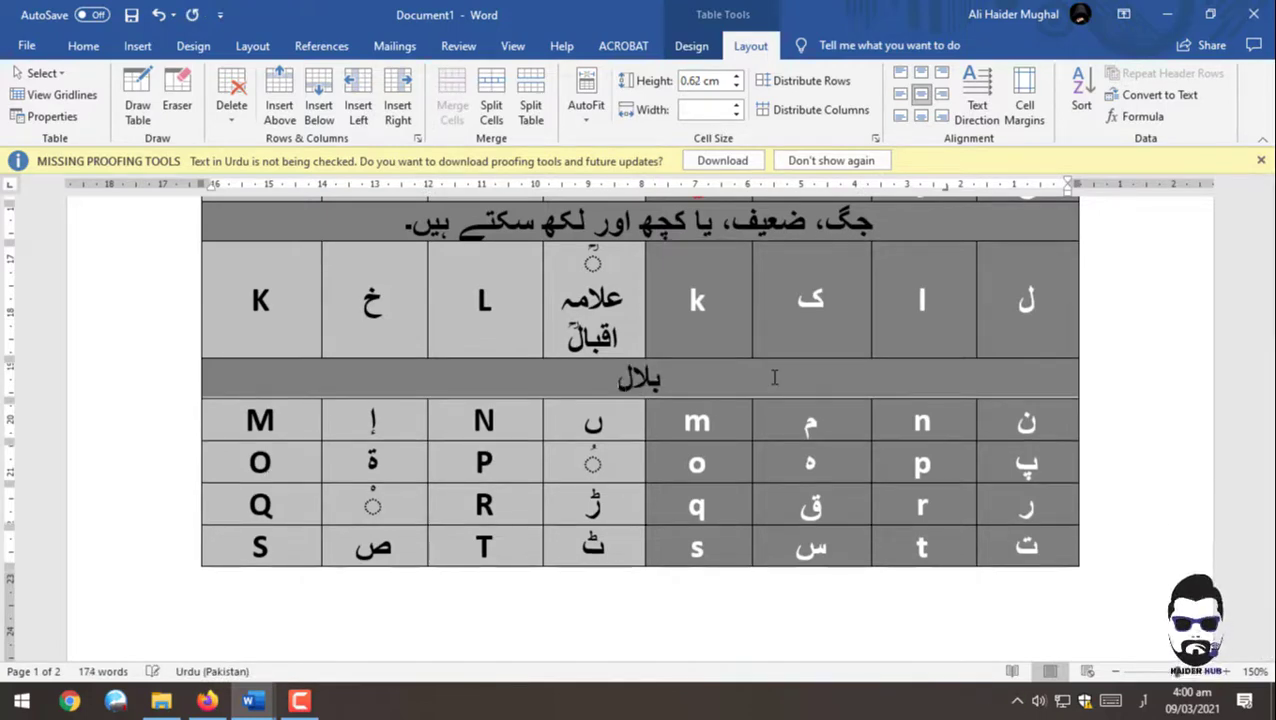
text(، لال، ل)
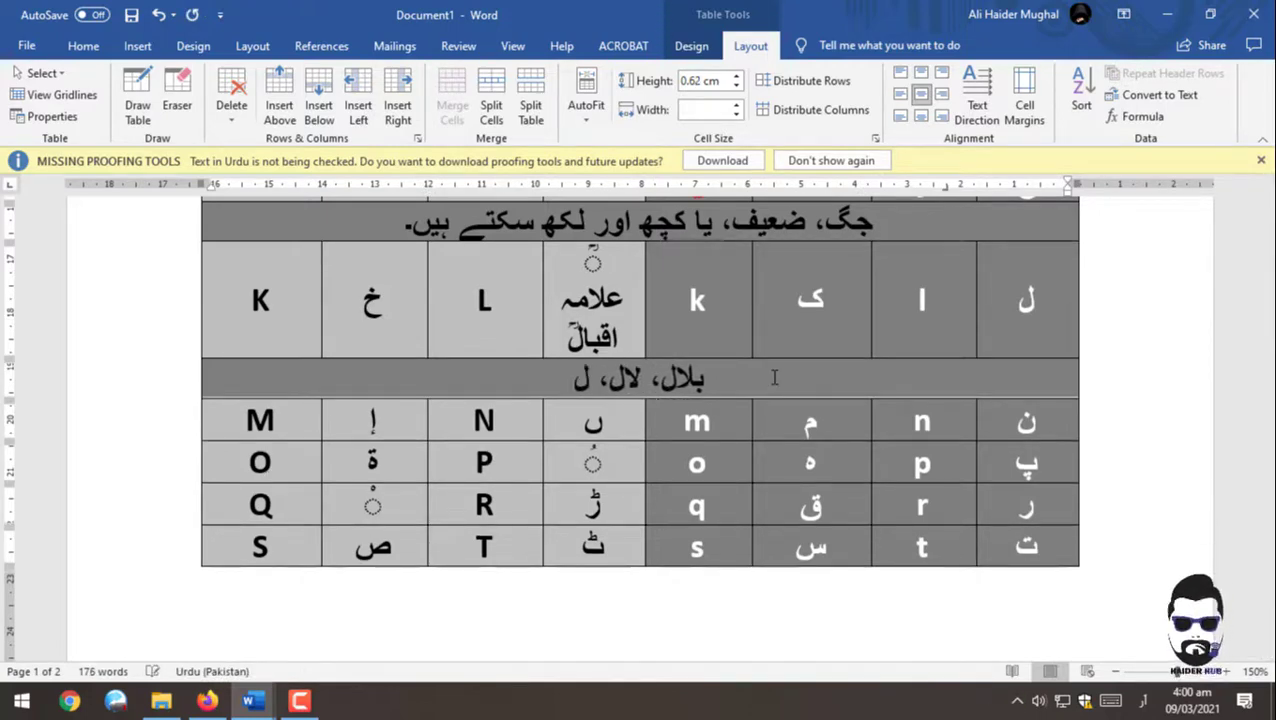
key(BackSpace)
text(کالا،)
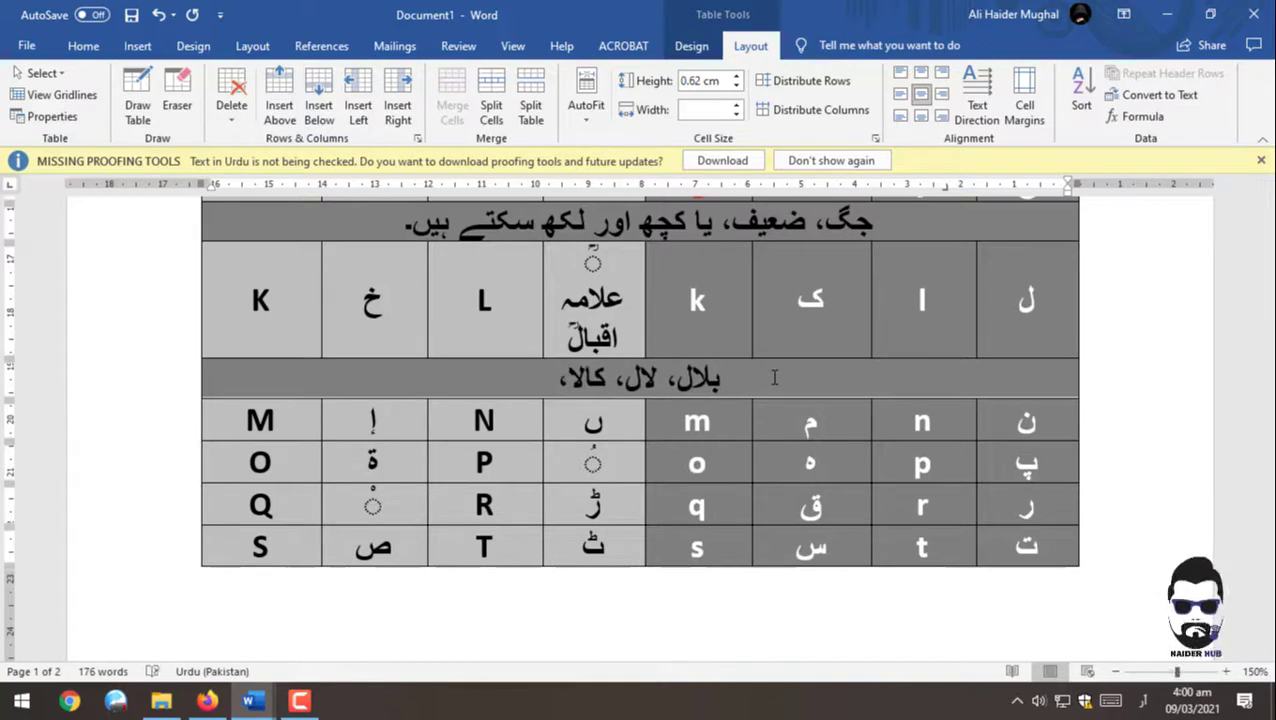
text( خالہ)
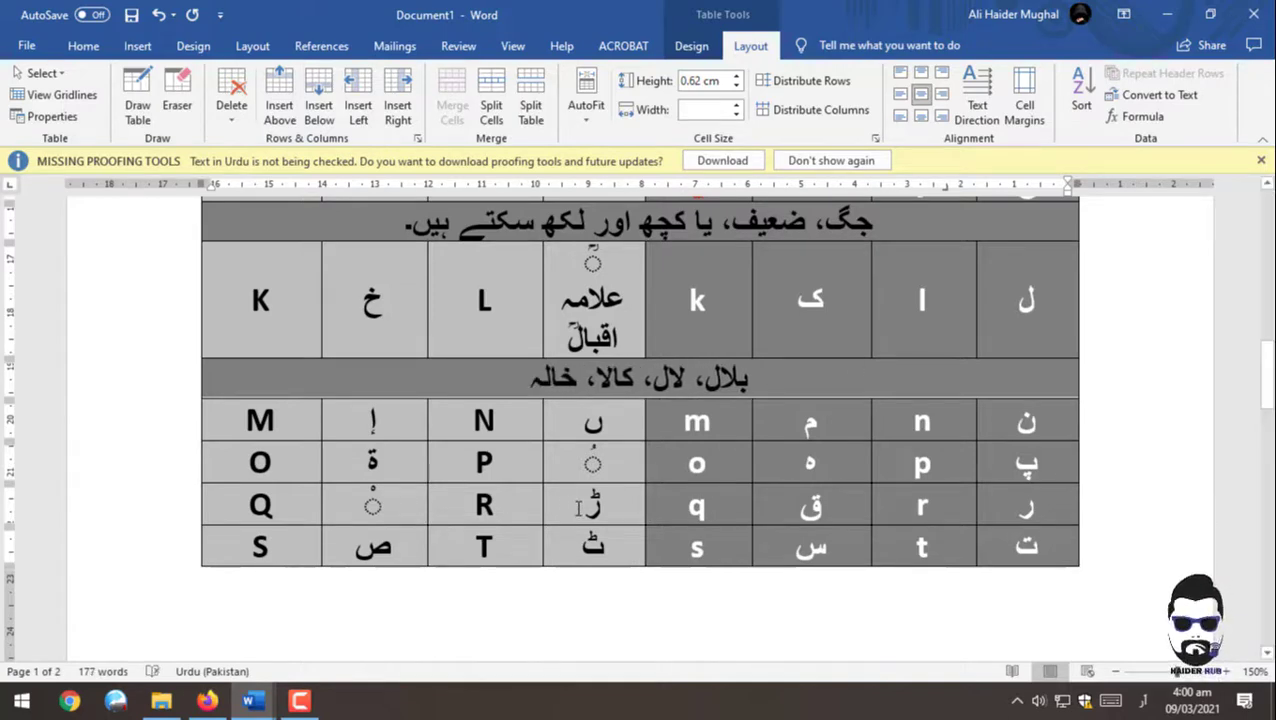
Step: Add a merged row above the O row and type نمک، مالٹا، نہیں
right_click(570, 470)
click(779, 350)
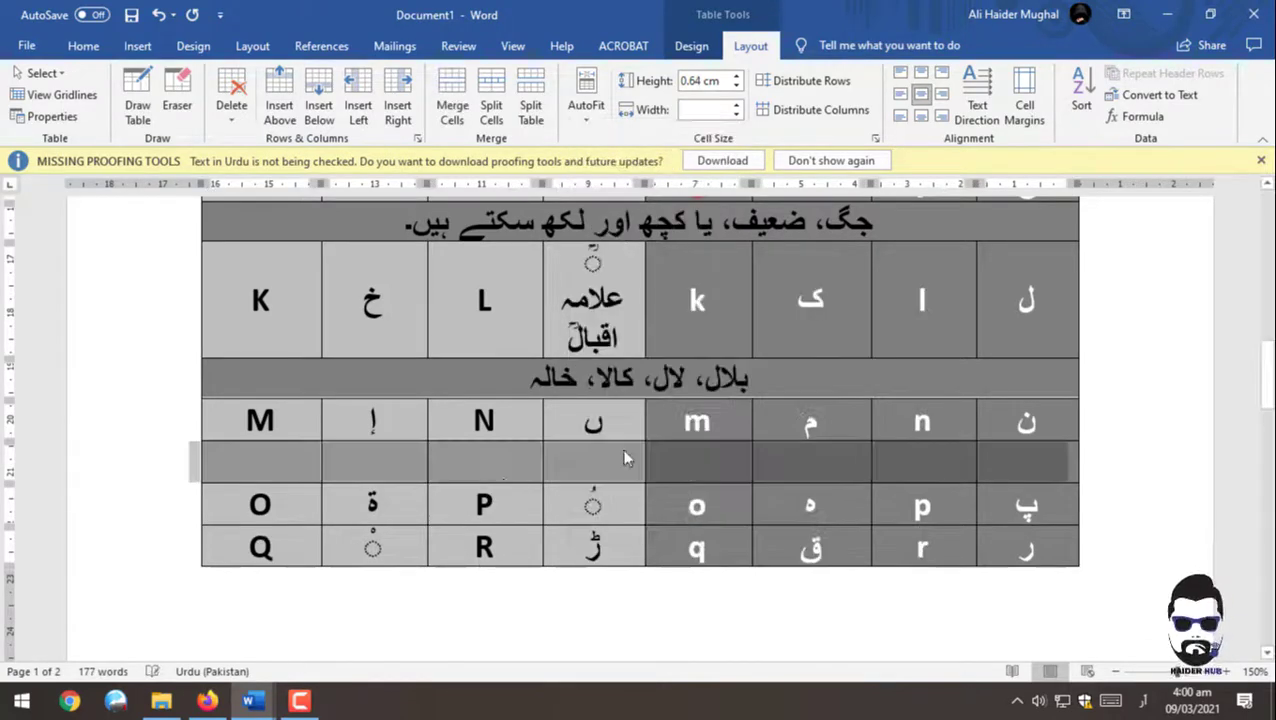
click(576, 465)
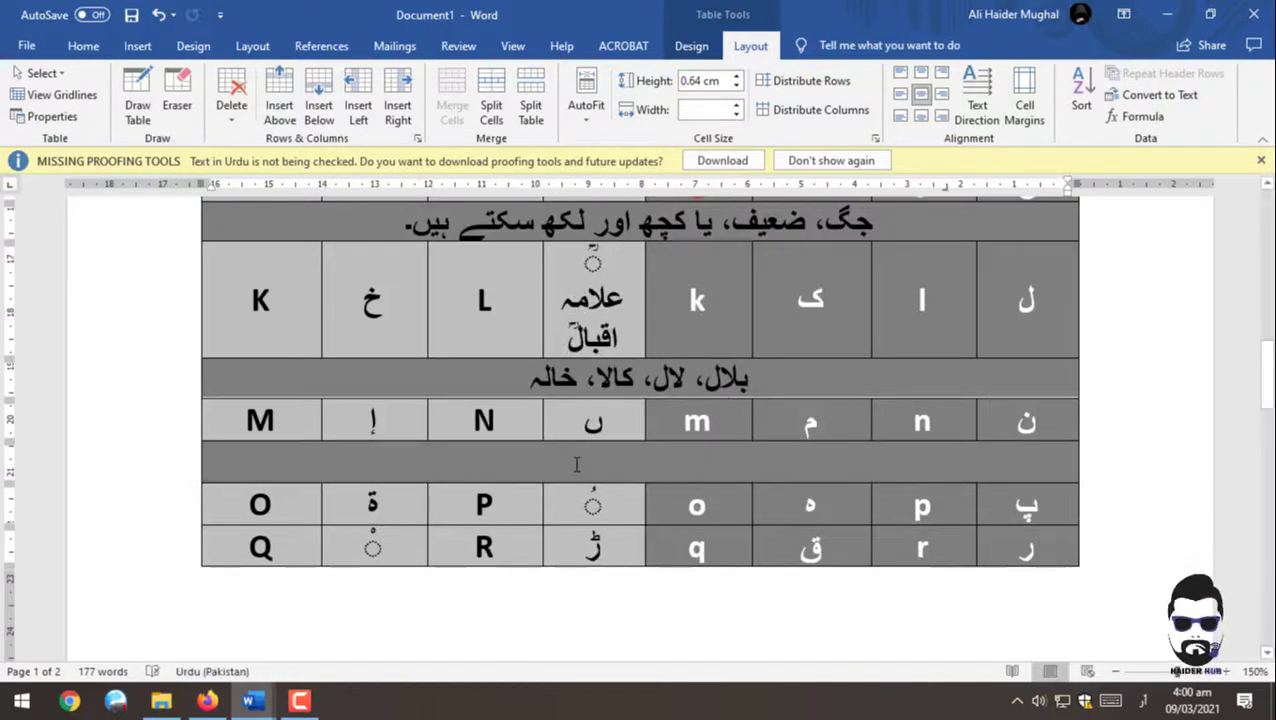
text(نمک، مالٹا)
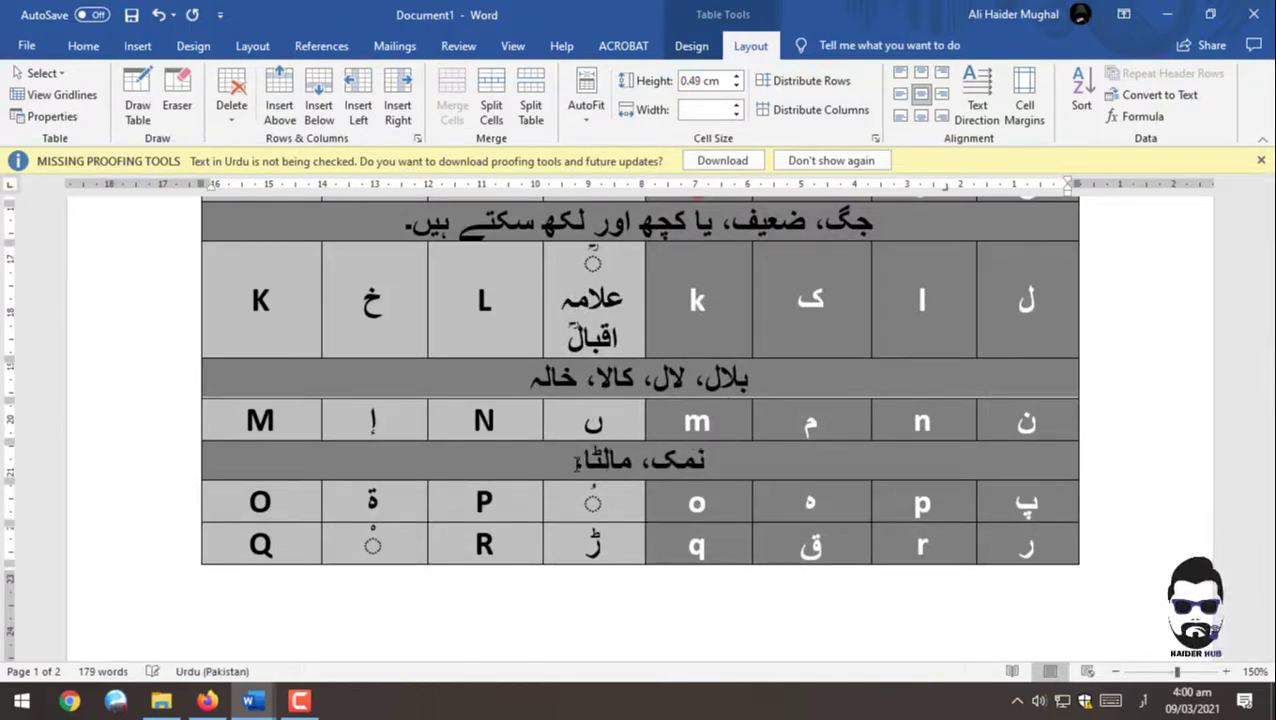
text(، نہی)
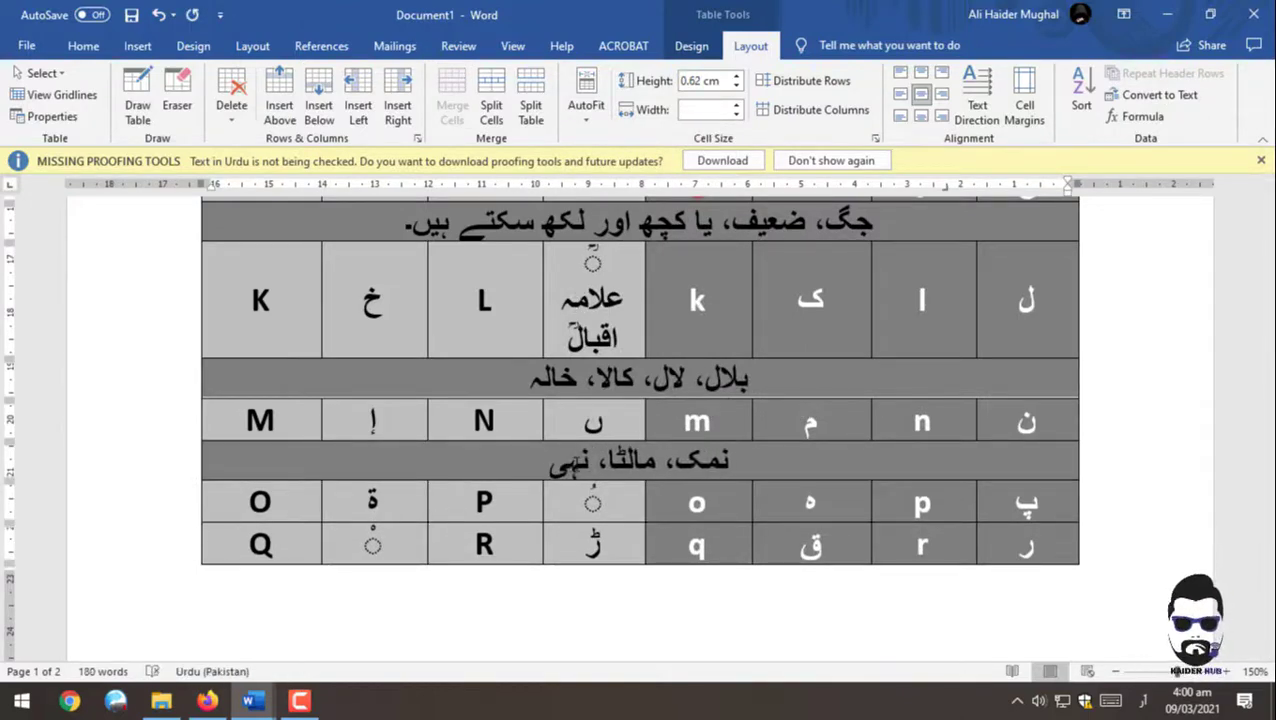
text(ں)
Step: Insert an empty example row above the Q key row, redoing it after an undo
scroll(467, 478, down, 3)
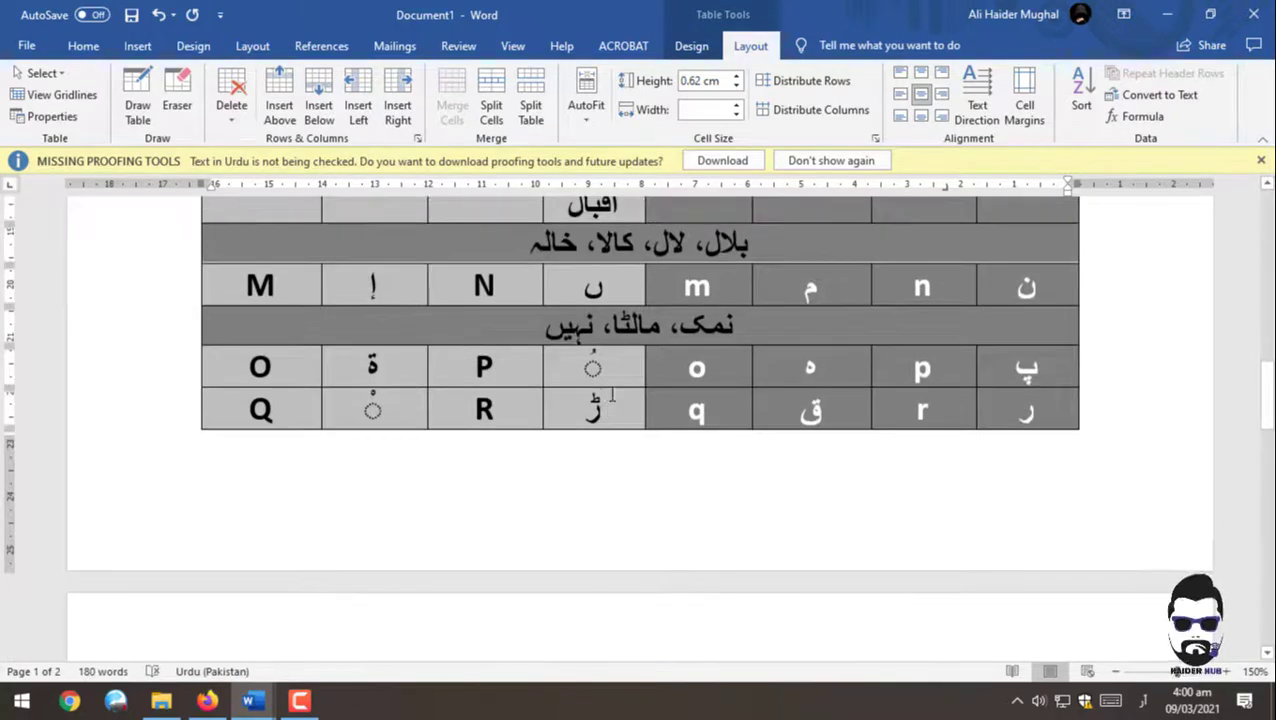
right_click(611, 397)
click(830, 282)
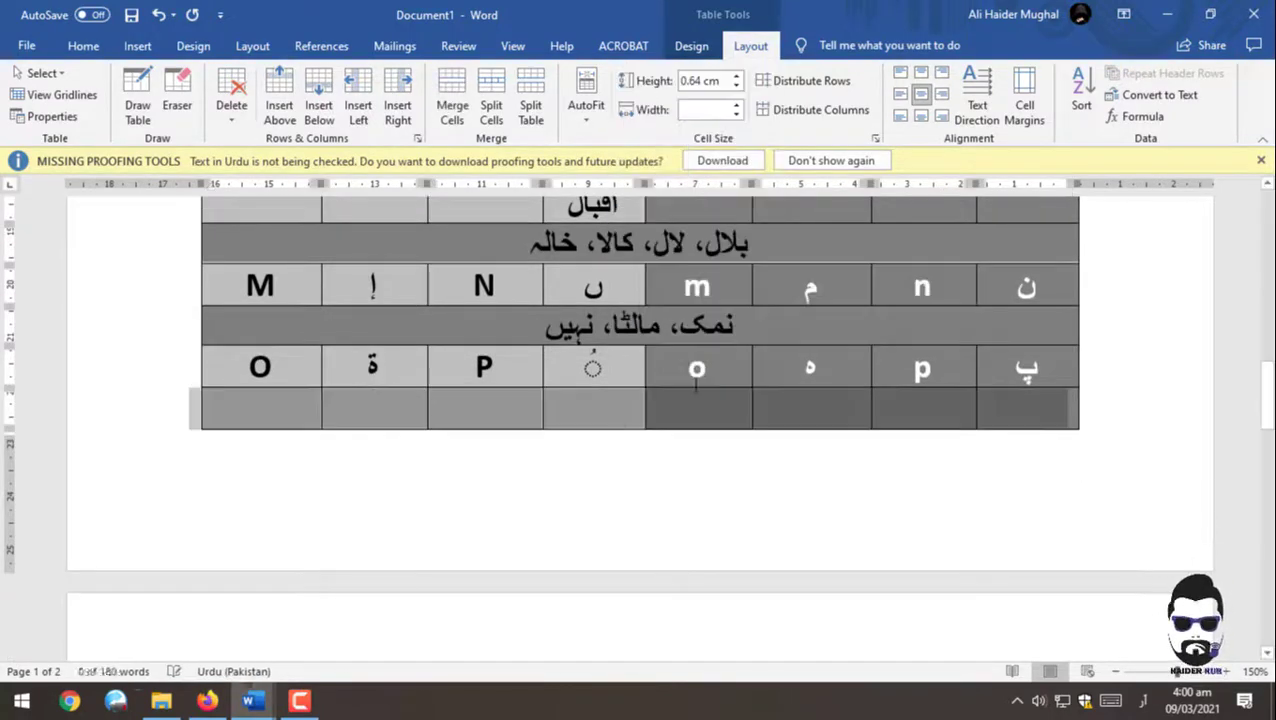
key(ctrl+z)
right_click(618, 410)
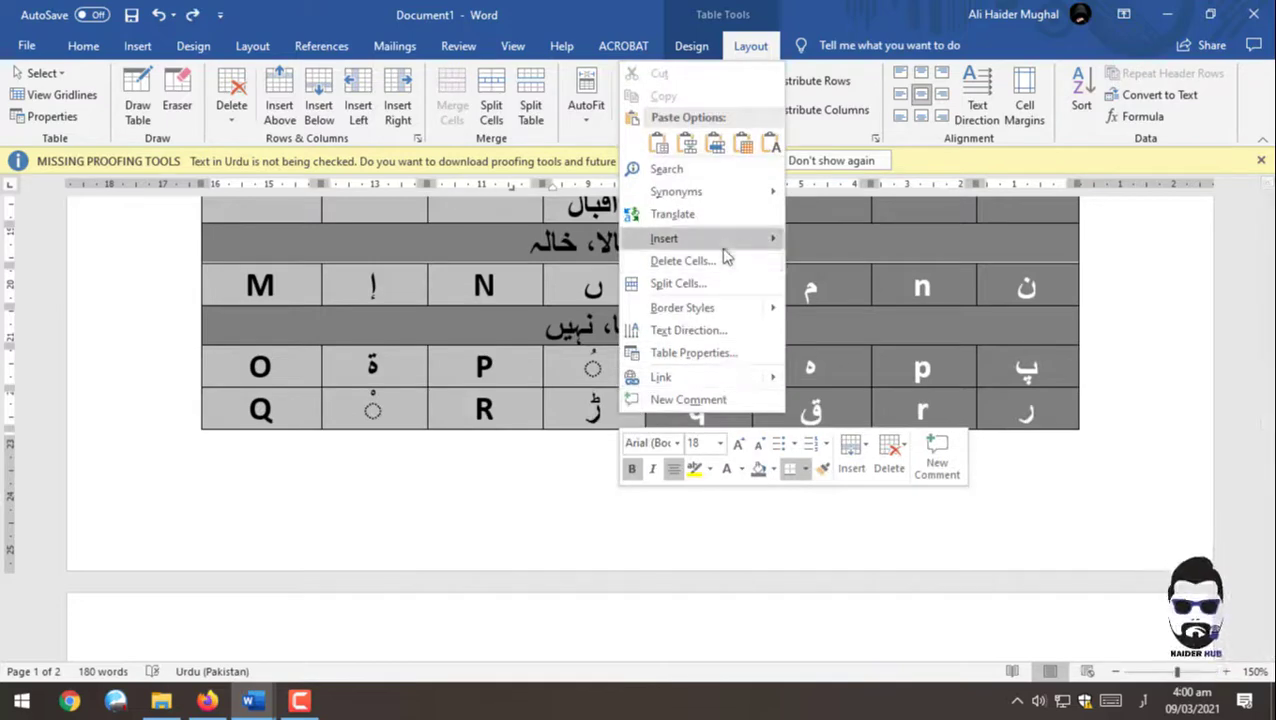
mouse_move(664, 238)
click(835, 284)
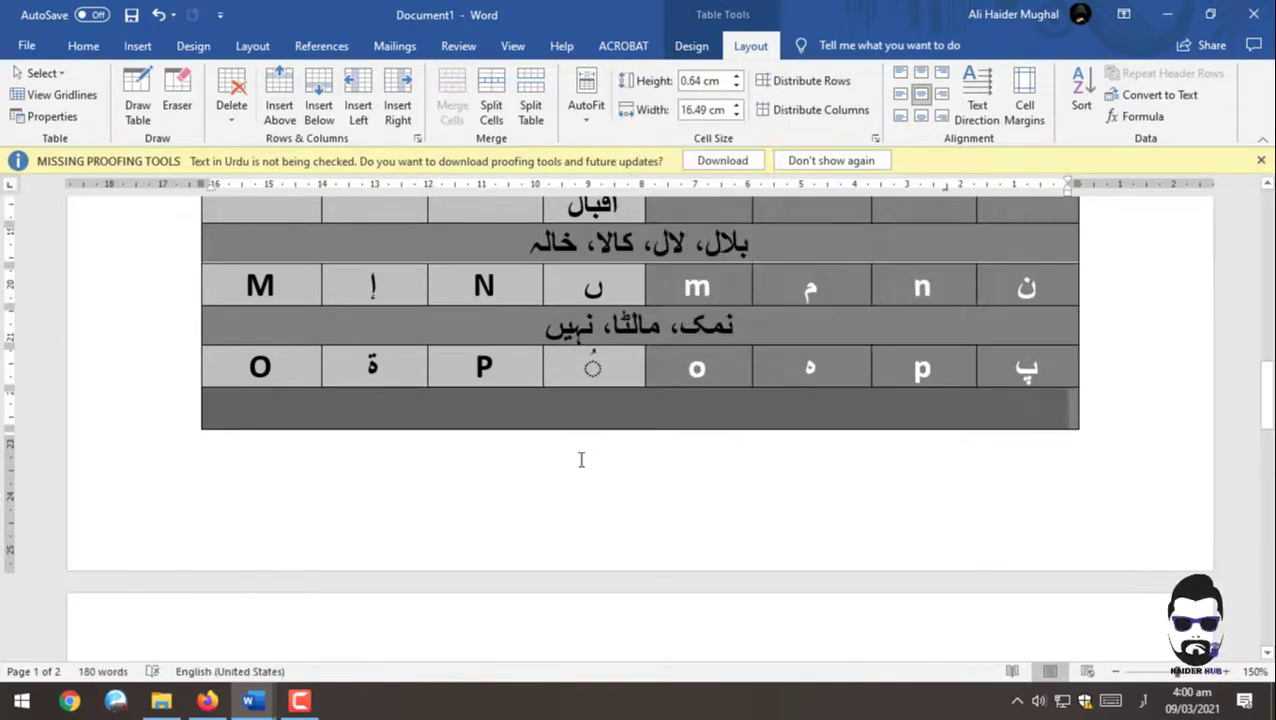
Step: Type the O/P example words پنکھا، بیلو، سورۃ into the new merged row
click(598, 412)
text(پنک)
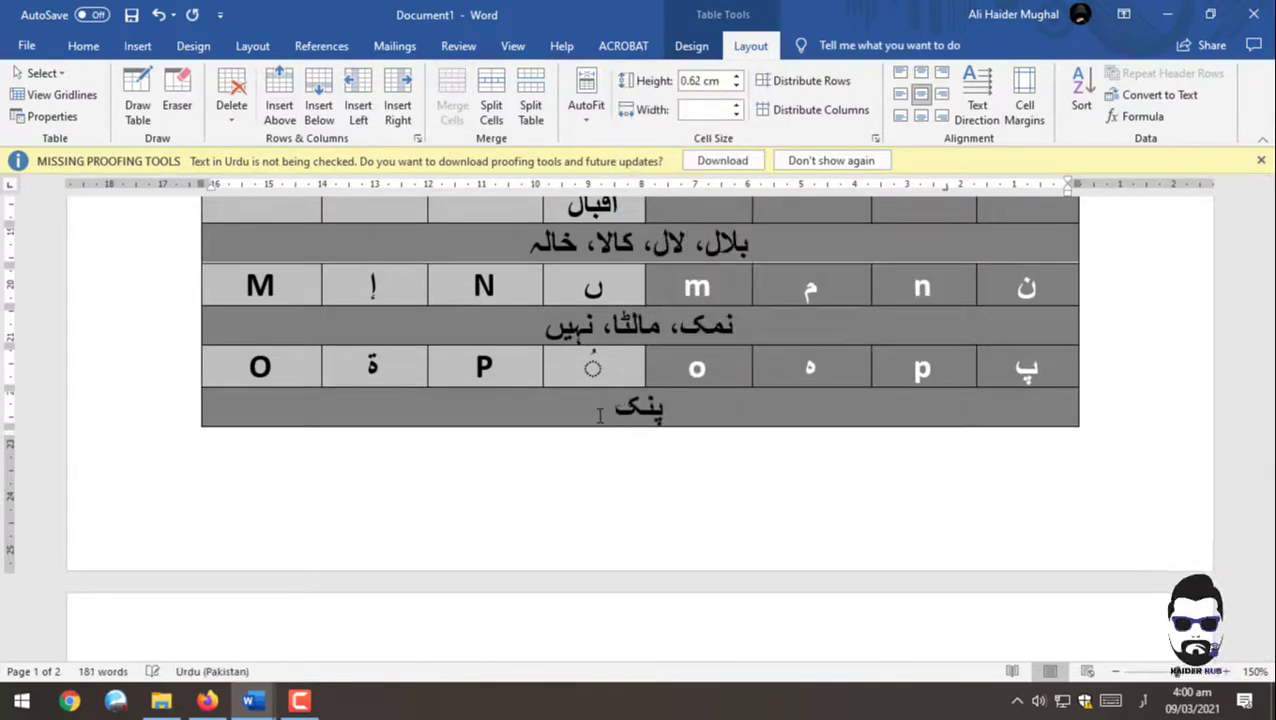
text(ھا، ہ)
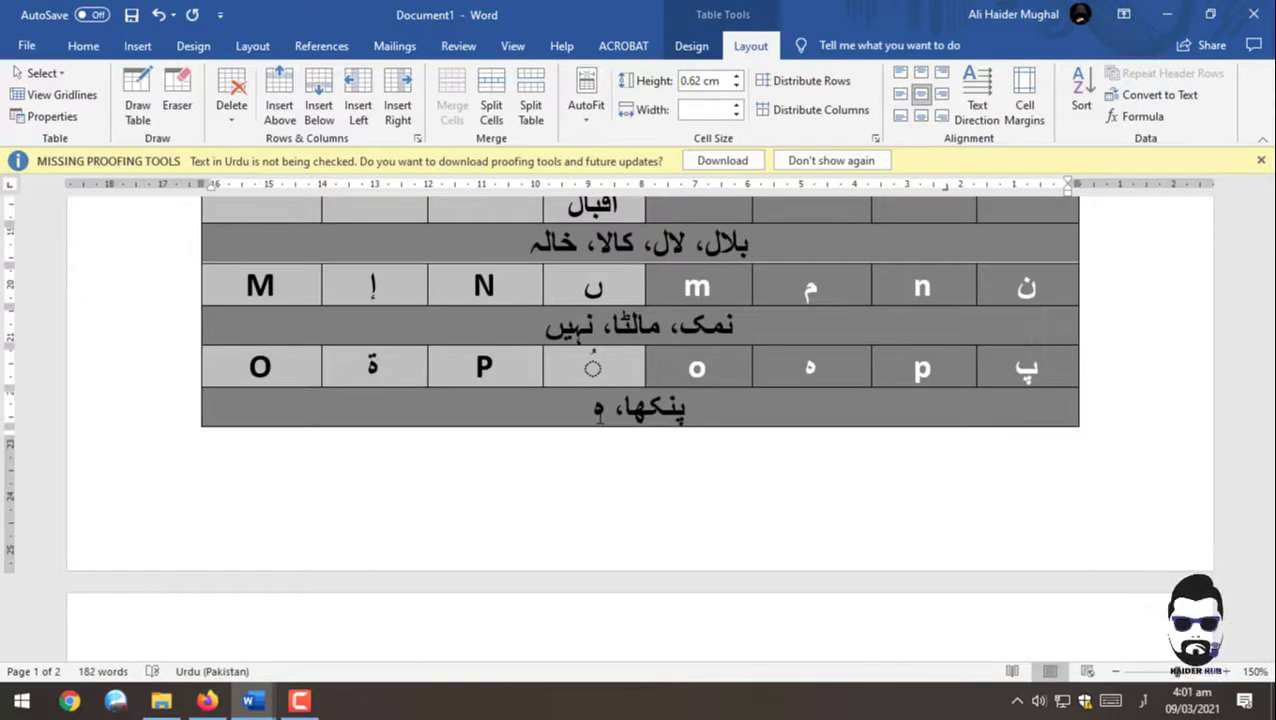
key(BackSpace)
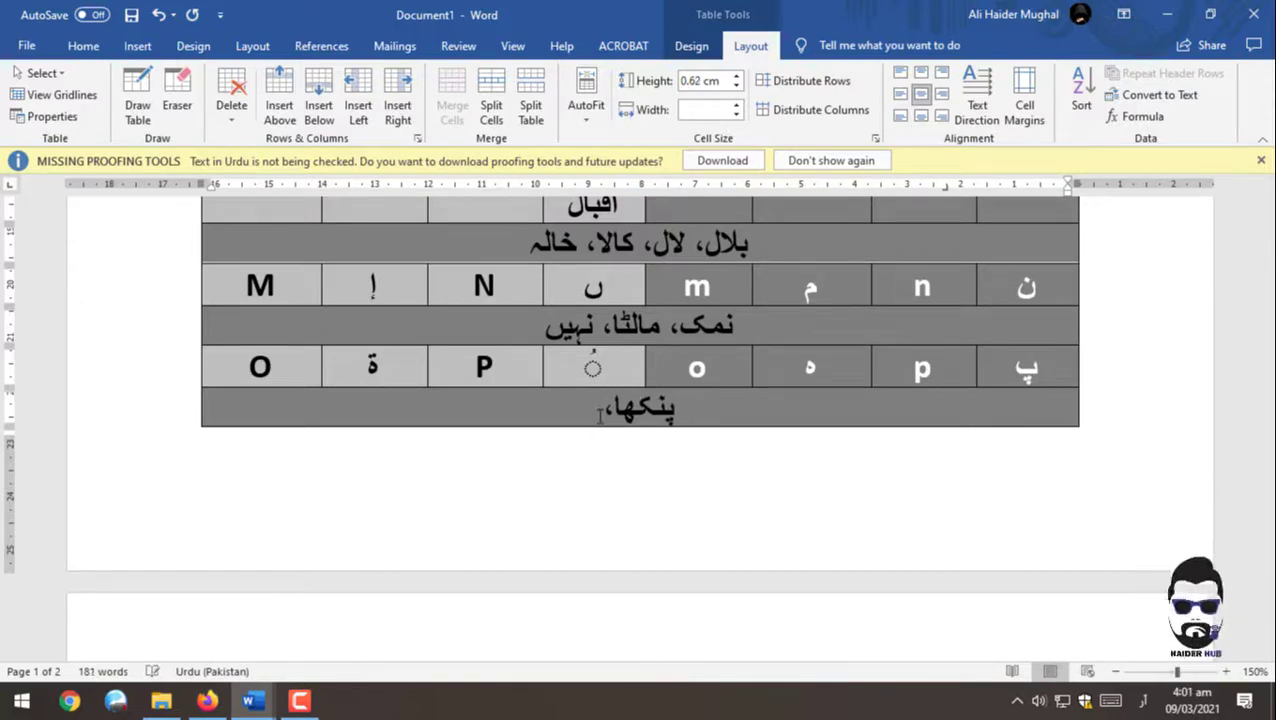
text(بیلو،)
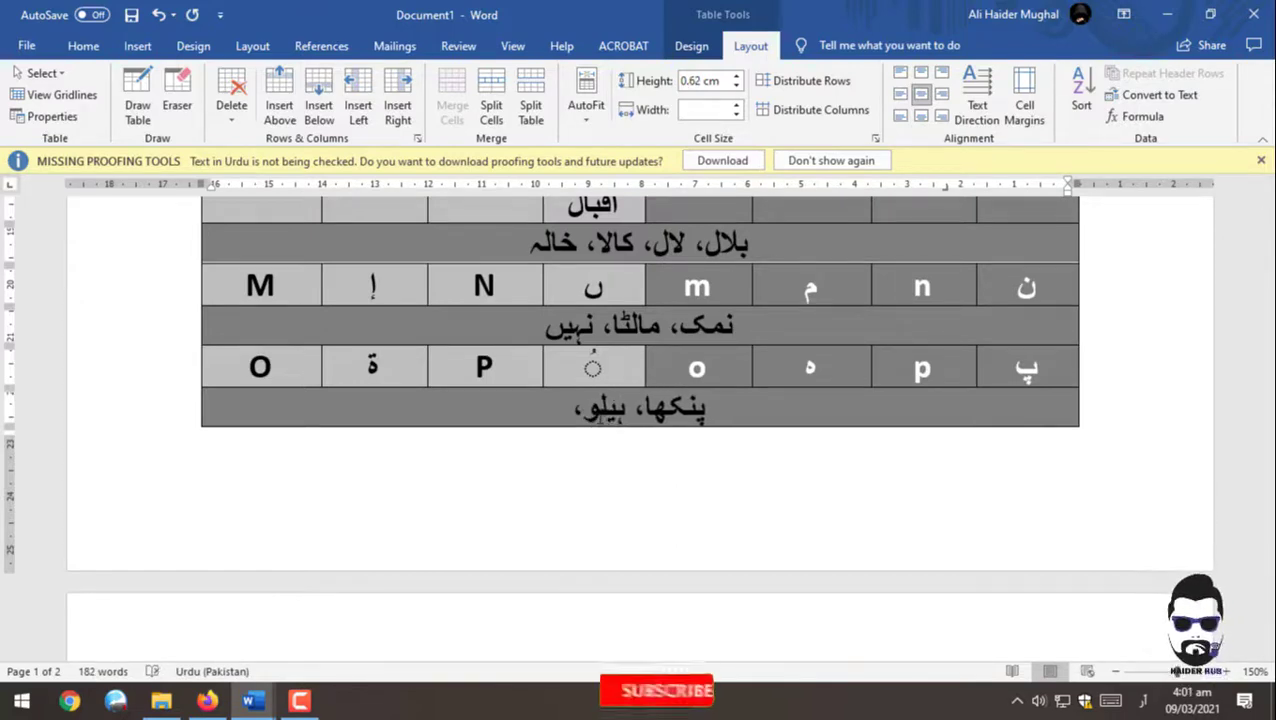
text( سورۃ)
Step: Insert a blank row below the Q key row, retrying after an undo
scroll(700, 415, down, 5)
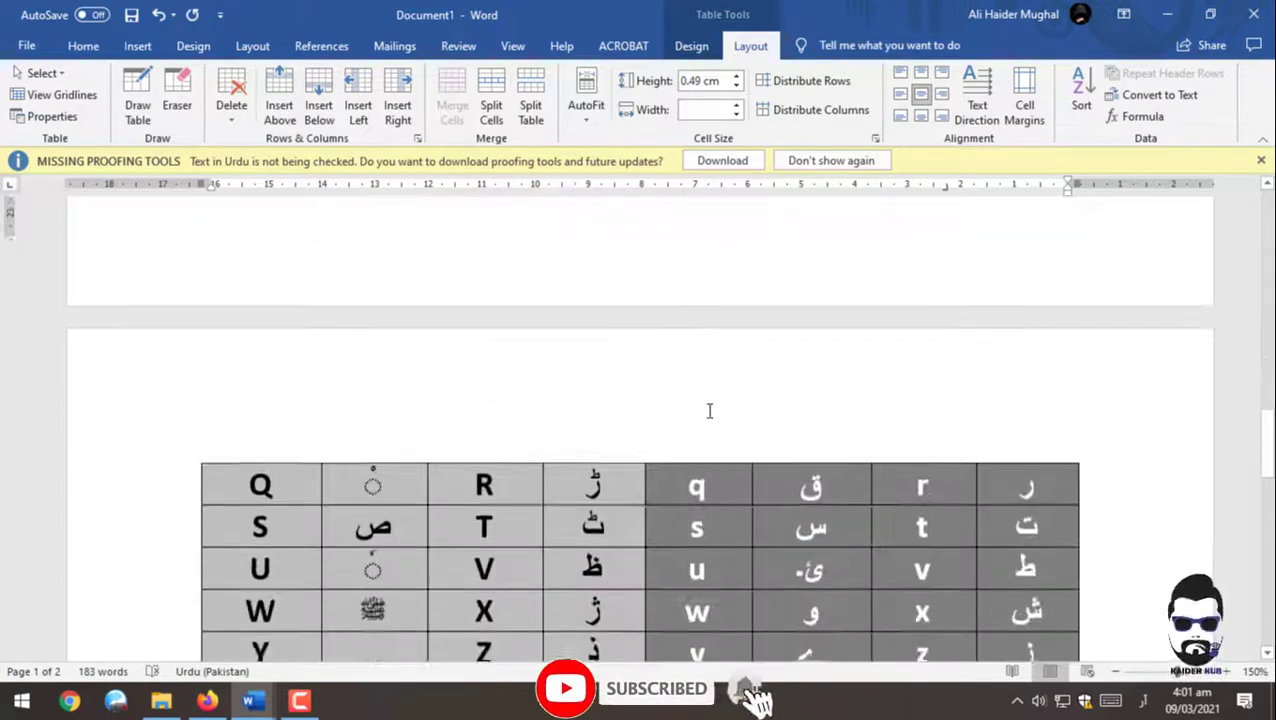
scroll(709, 410, down, 3)
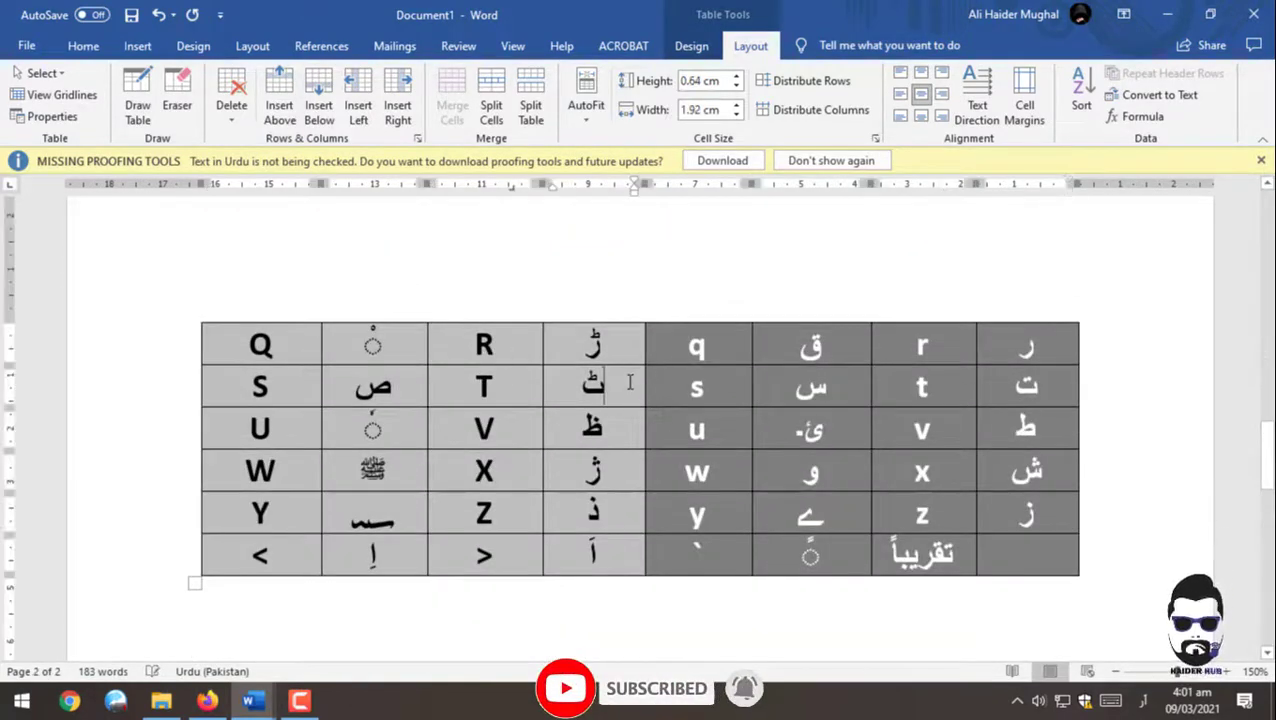
right_click(638, 377)
click(865, 254)
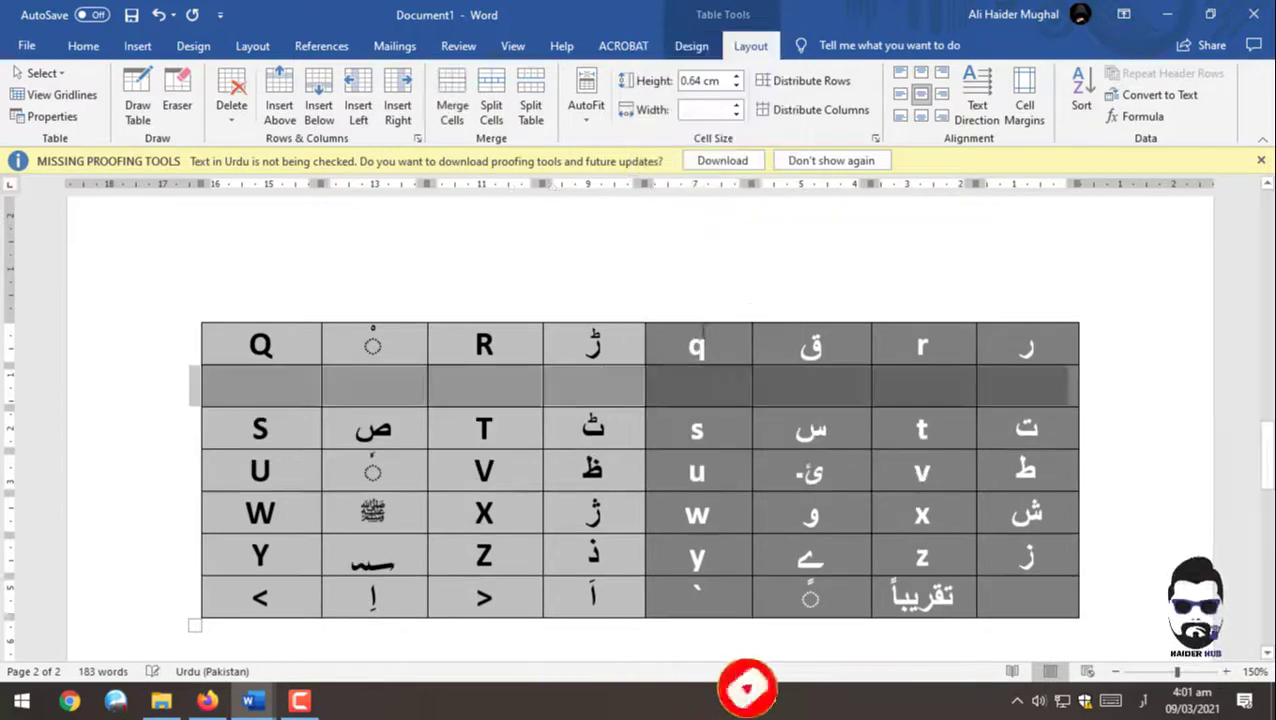
click(592, 386)
key(ctrl+z)
right_click(633, 385)
mouse_move(677, 212)
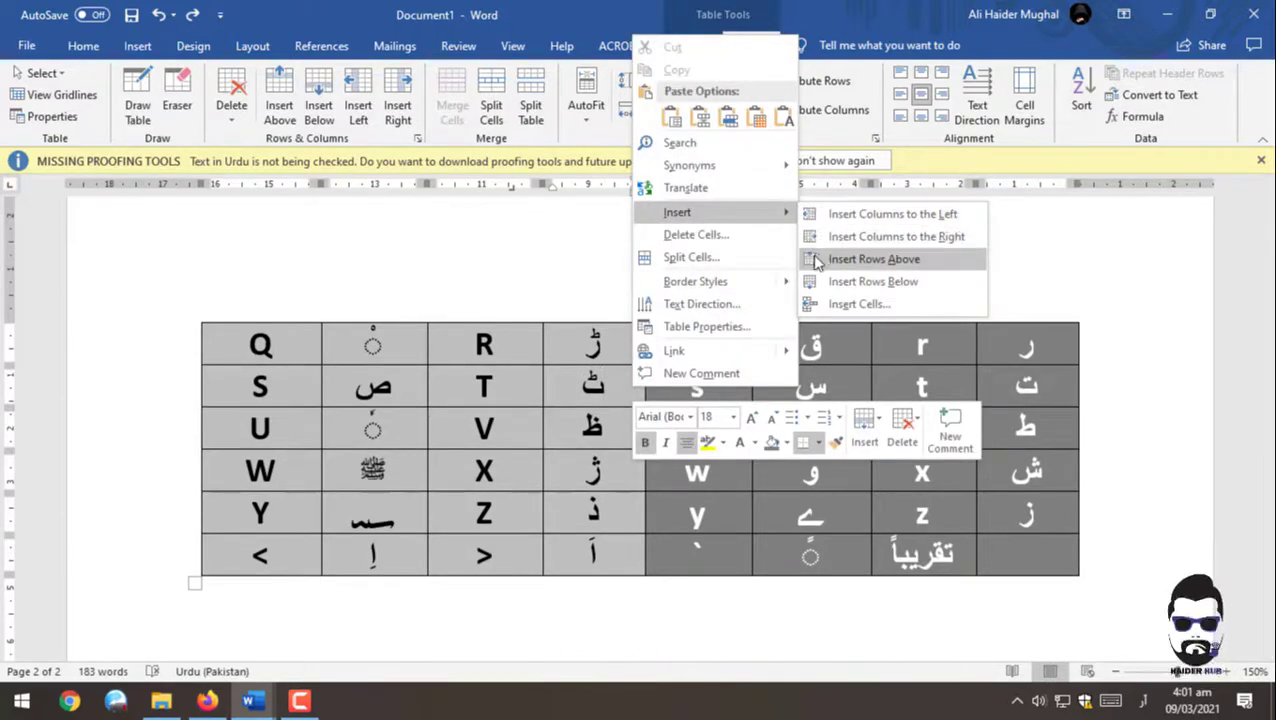
click(860, 259)
Step: Merge the new row, type the Q/R examples starting روٹی، and centre them
click(452, 100)
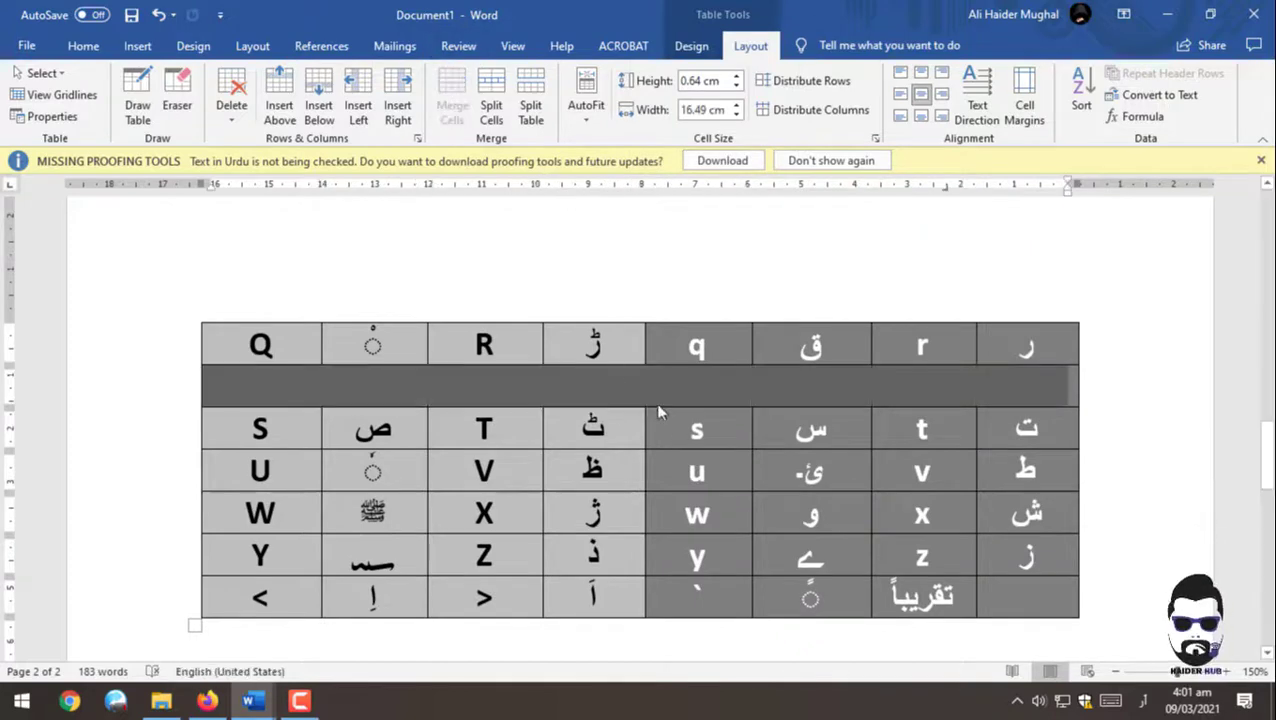
click(660, 395)
text(ژوٹی،)
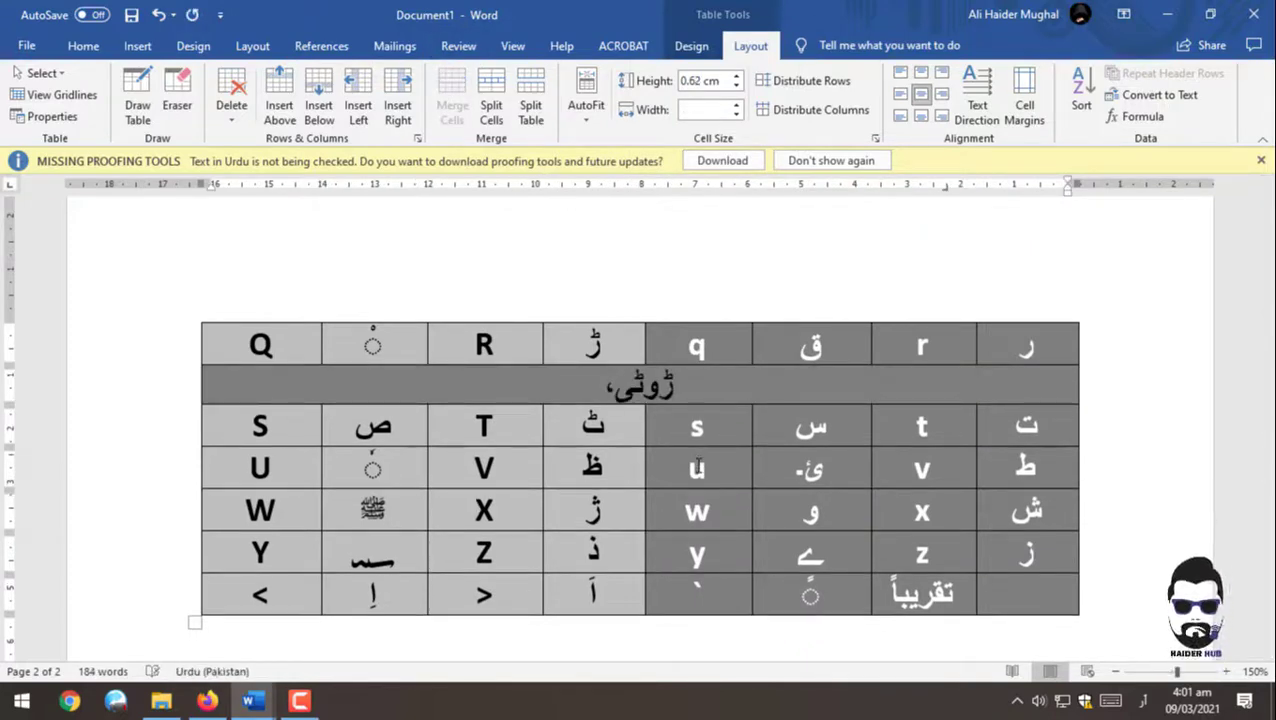
key(BackSpace)
key(BackSpace)
key(BackSpace)
text(روٹی،)
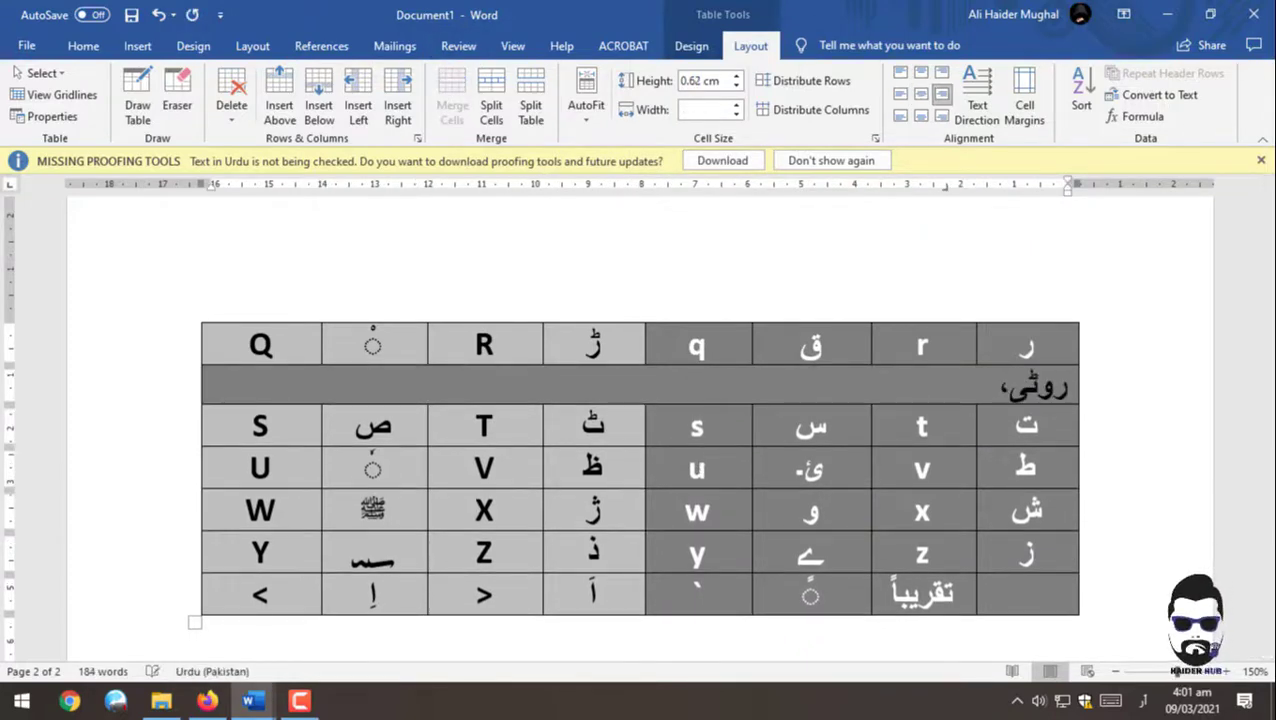
text( ریوڑی، قلم)
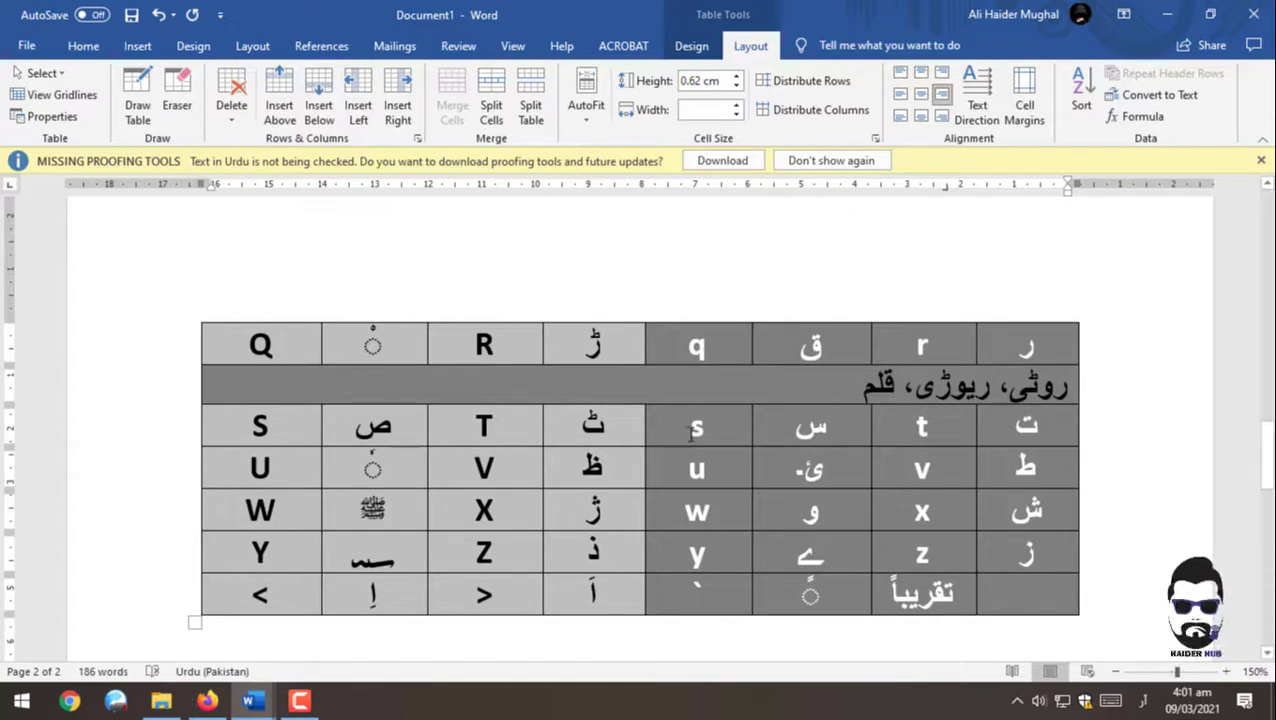
triple_click(766, 381)
key(ctrl+e)
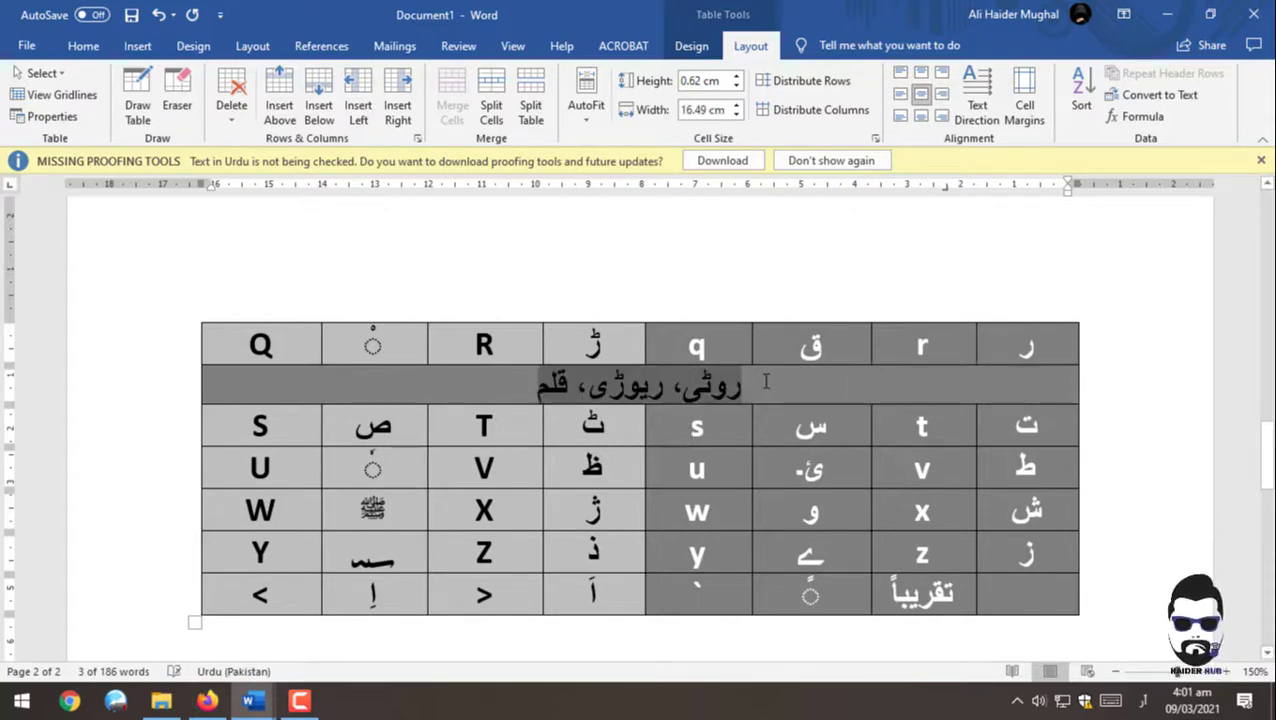
Step: Add a merged row above the U row reading تتلی، سوٹ، سلام، صابن in Urdu
right_click(722, 478)
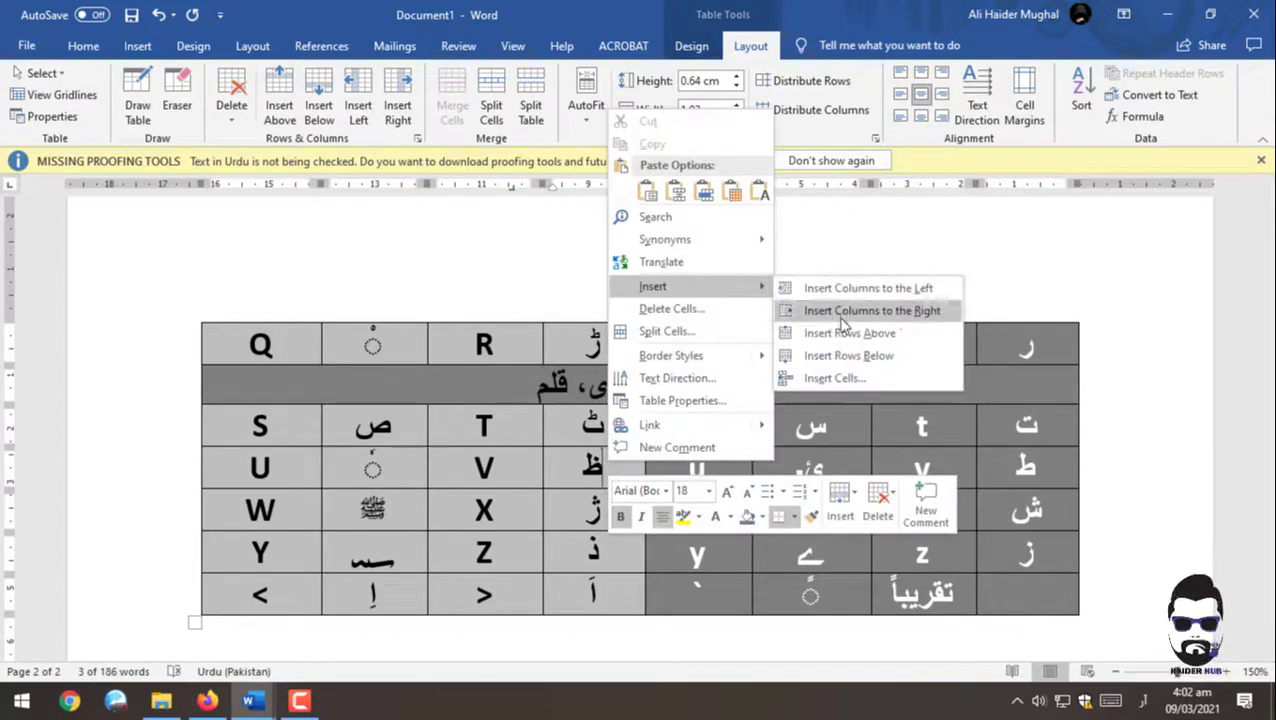
click(895, 334)
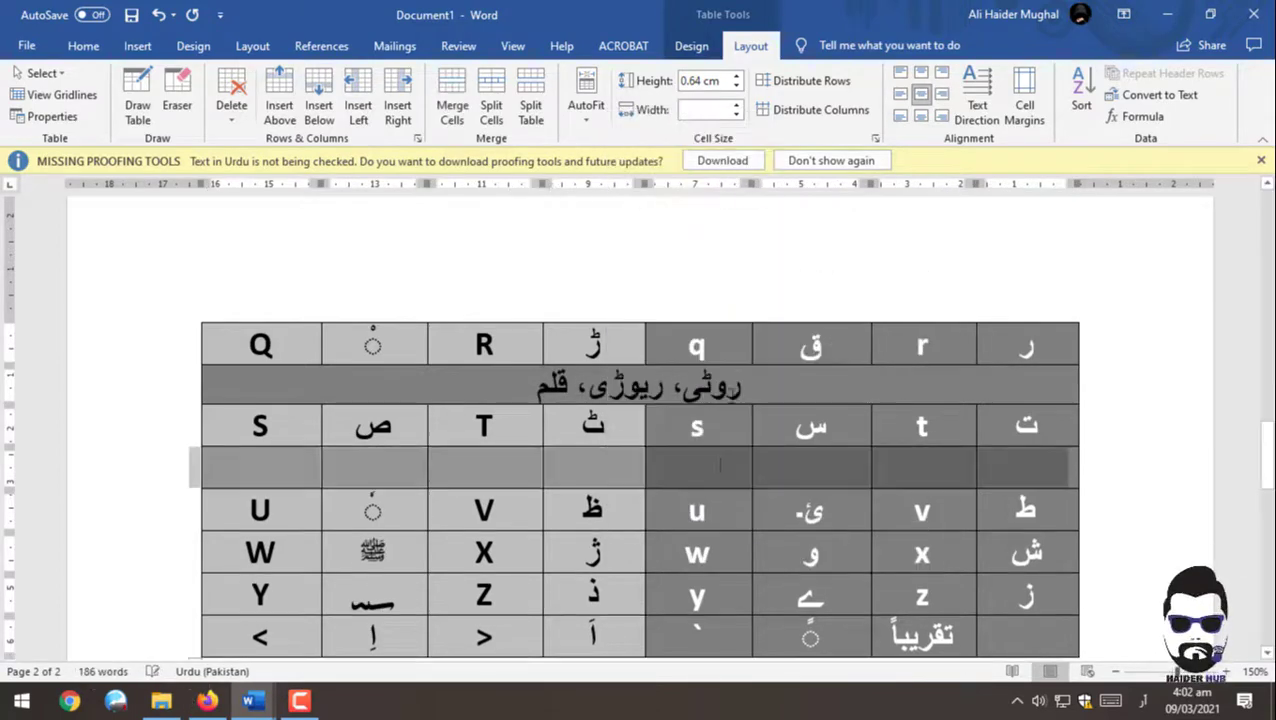
click(452, 105)
click(678, 483)
key(alt+shift)
text(تتلی،)
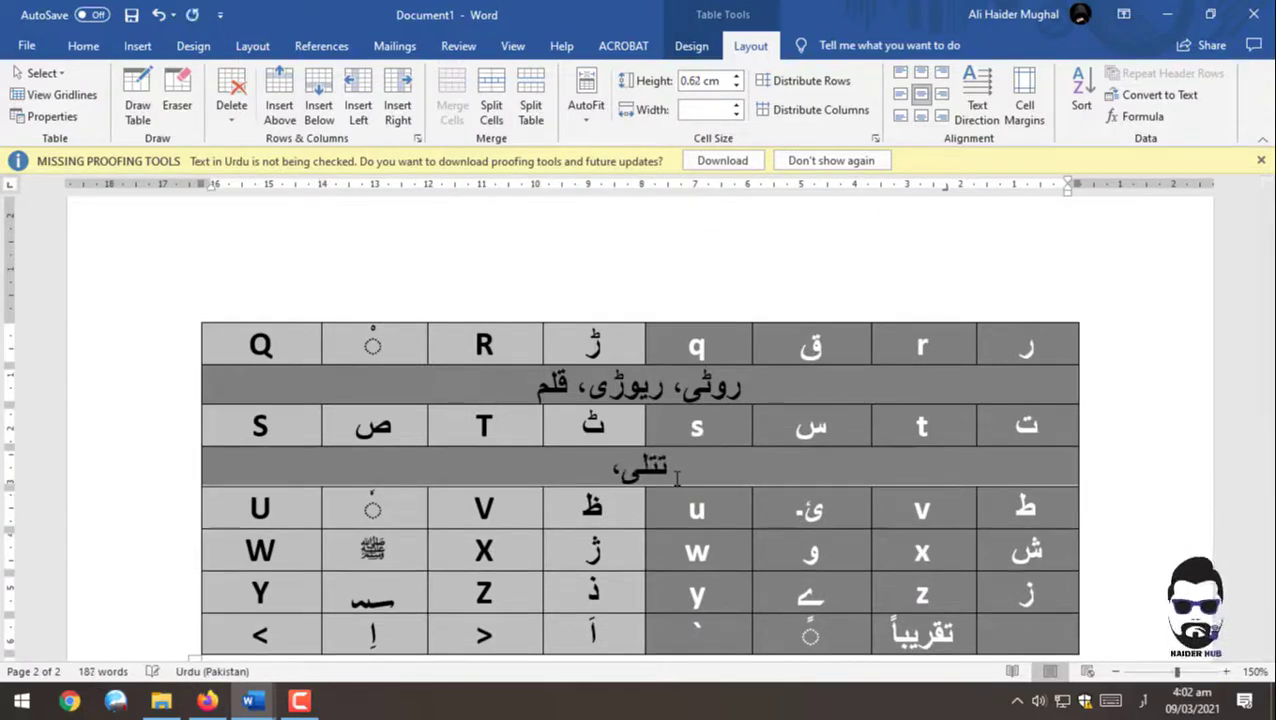
text( سوٹ، سلا)
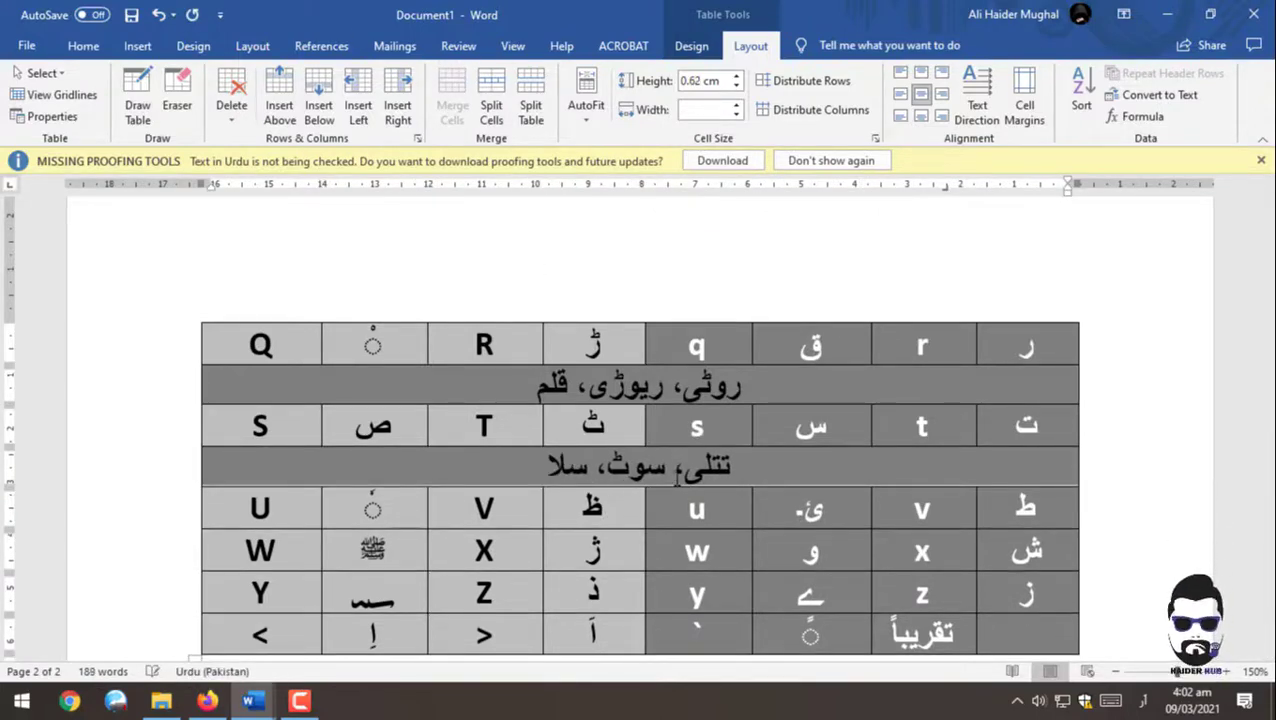
text(م، صابن)
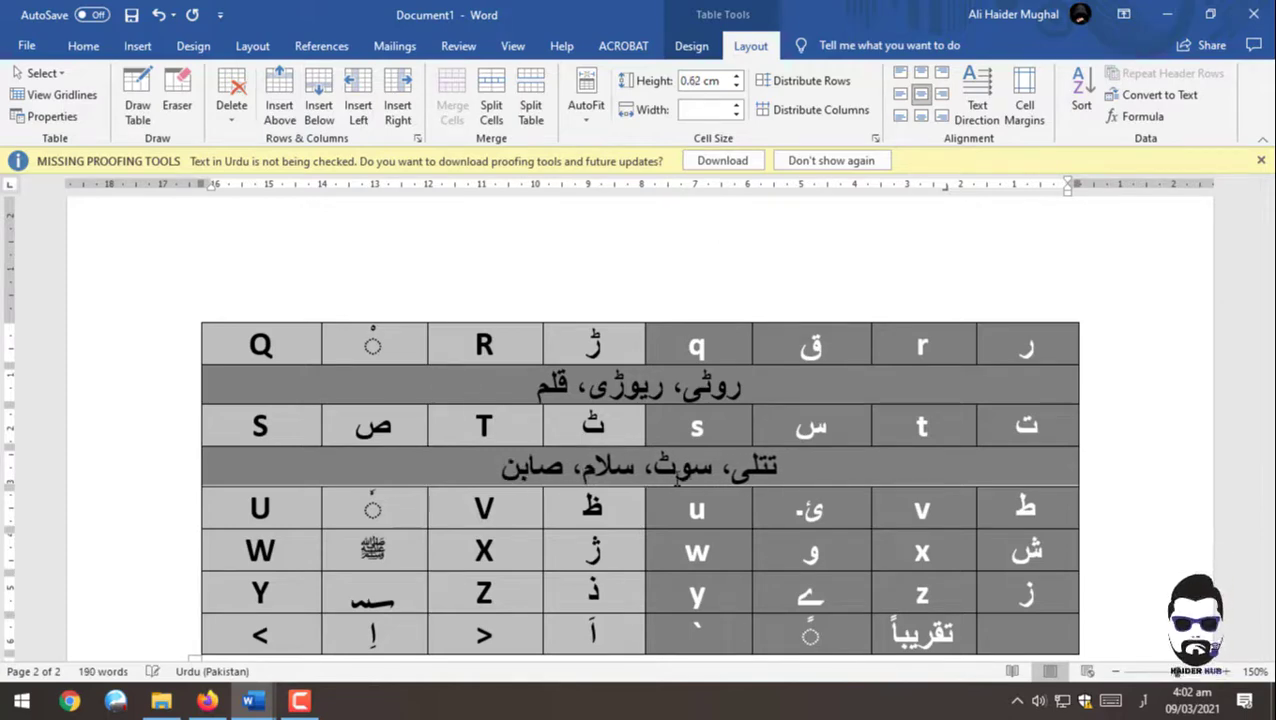
scroll(606, 537, down, 2)
Step: Add a merged row above the W row reading طوطا، ظالم،
scroll(606, 537, down, 1)
right_click(590, 510)
mouse_move(616, 251)
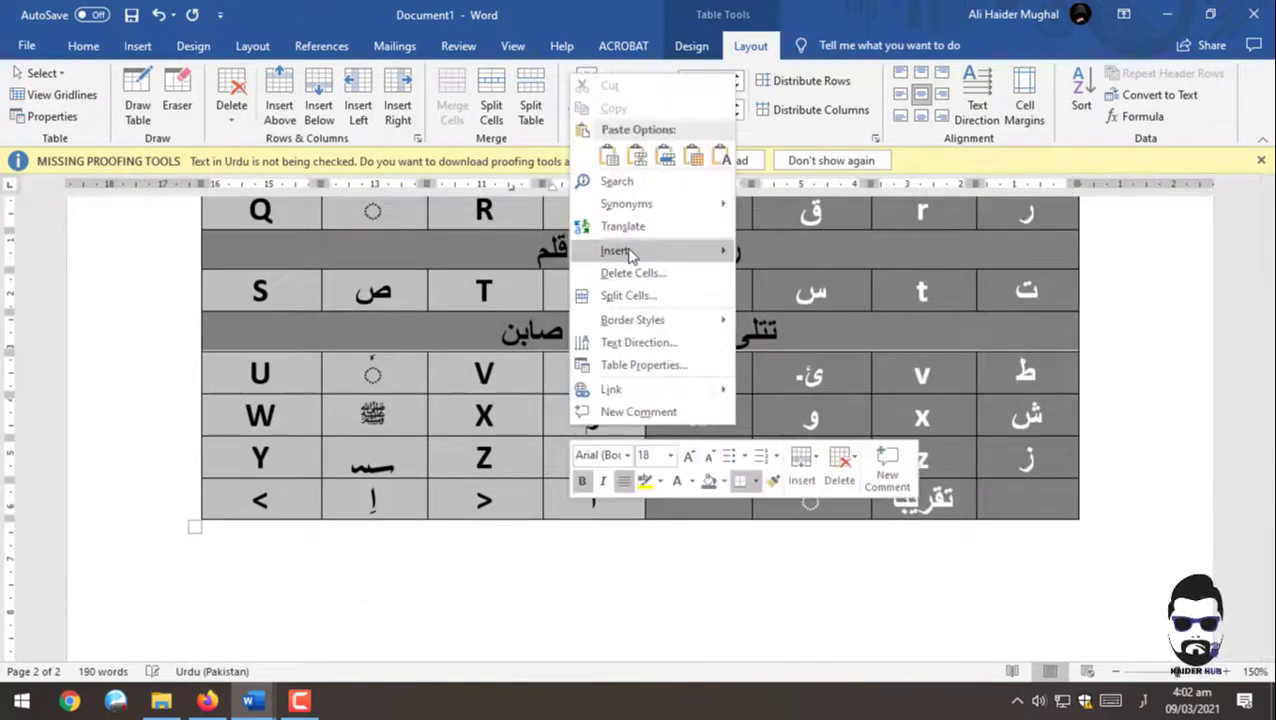
click(786, 300)
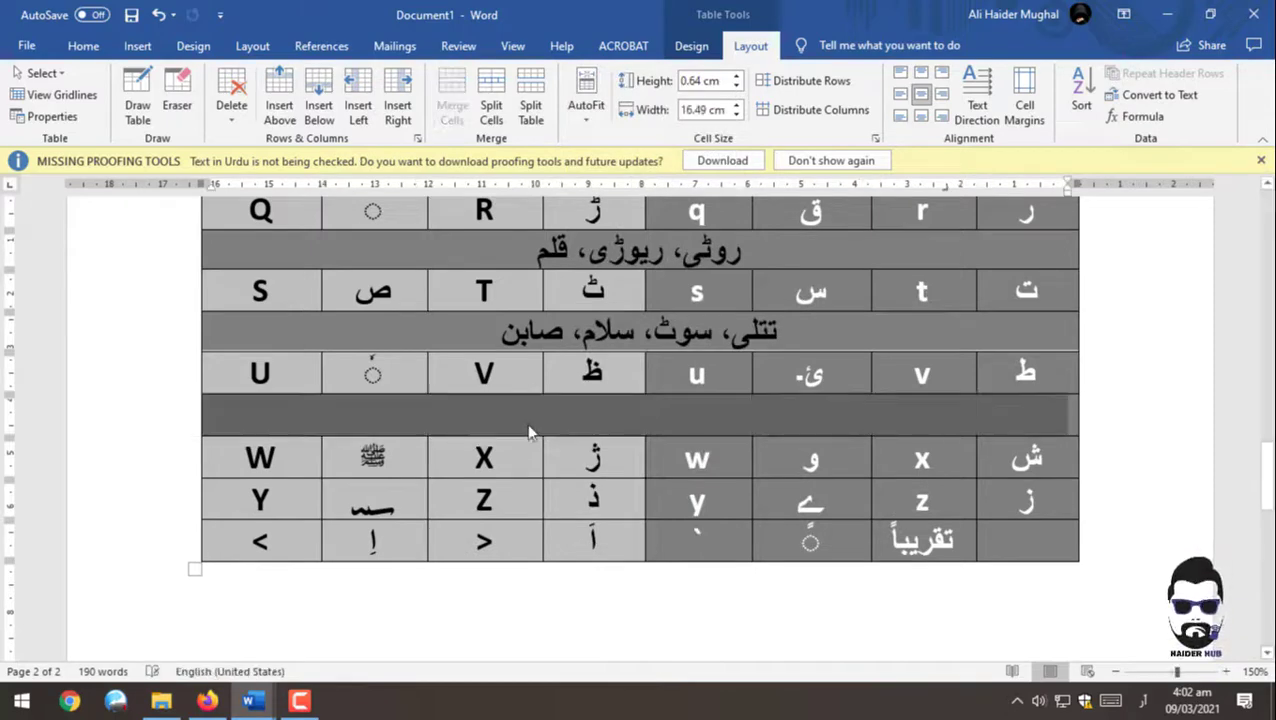
click(668, 441)
text(طوطا،)
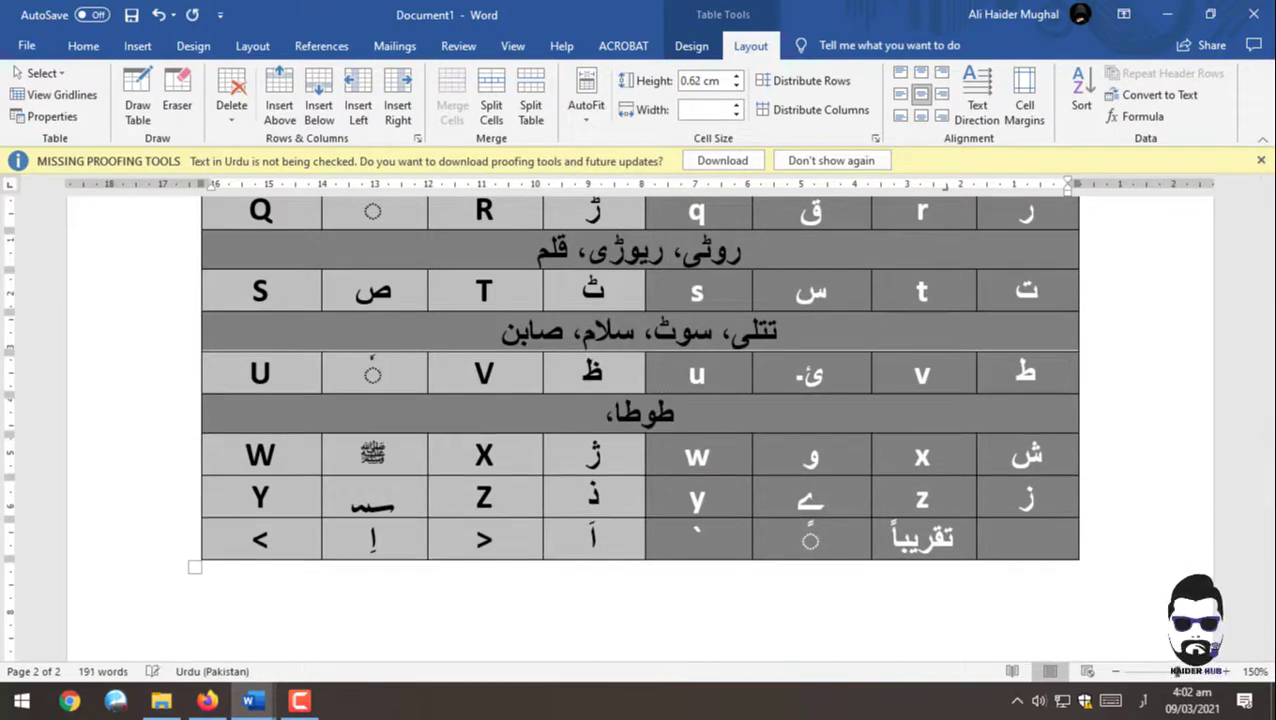
text( ظالم،)
Step: Add a merged row above the Y row with the examples شیر and ثالہ
scroll(668, 440, down, 3)
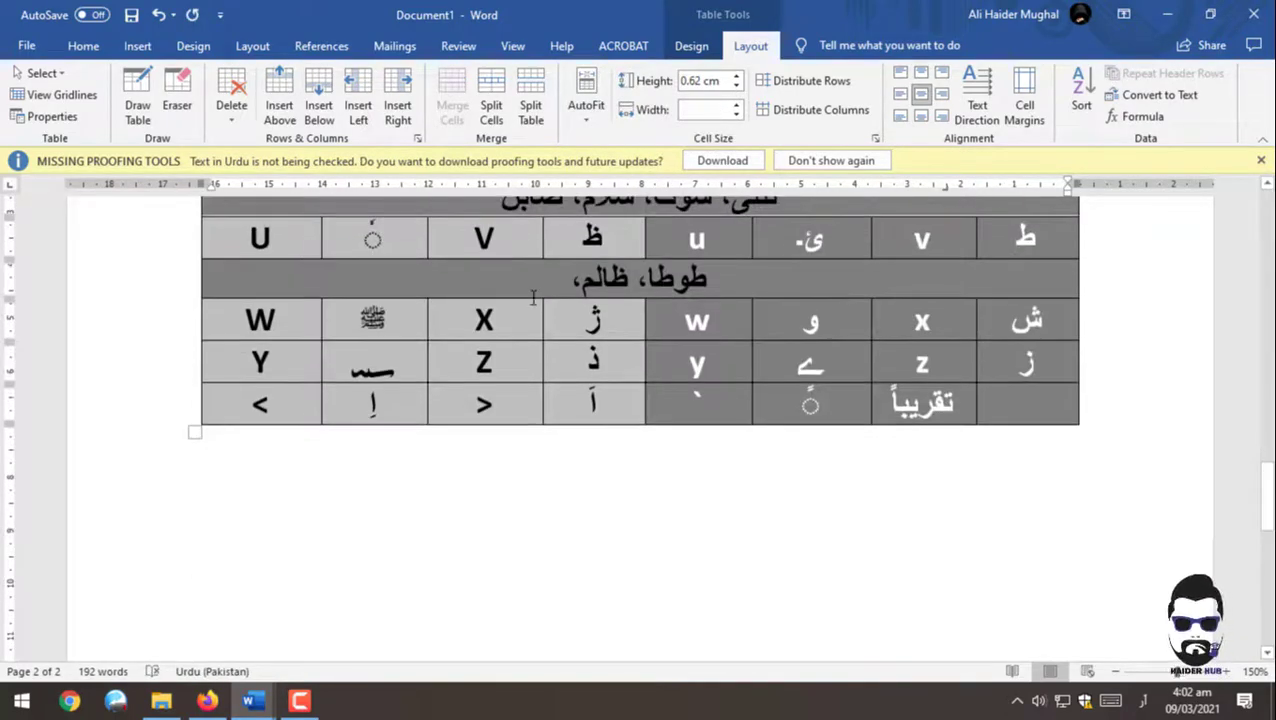
click(562, 360)
right_click(562, 360)
mouse_move(607, 185)
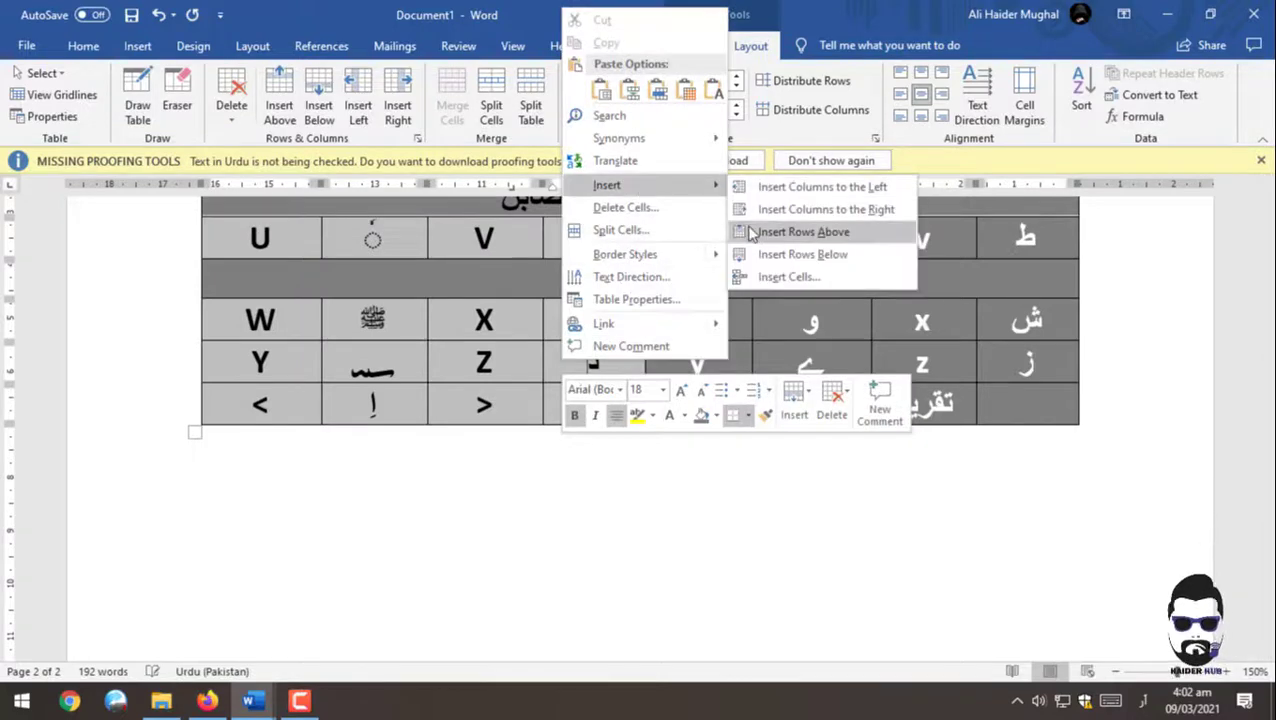
click(790, 231)
click(452, 105)
text(شیر، ث)
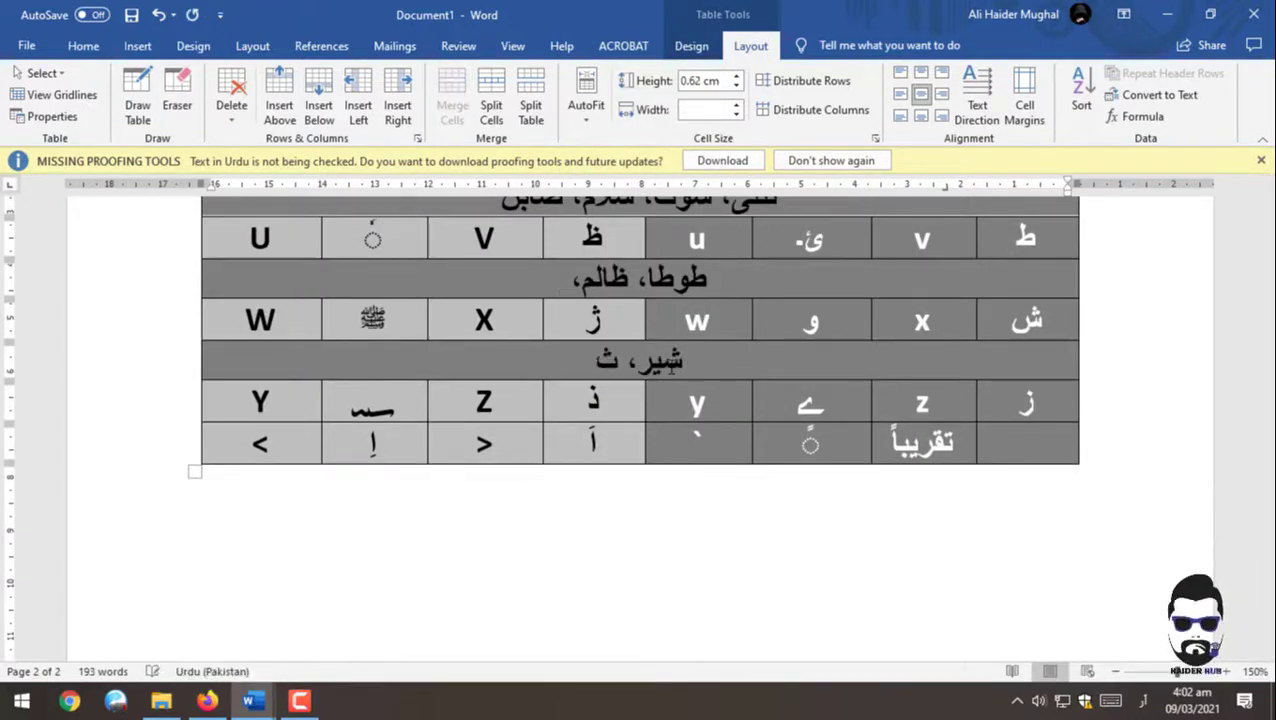
key(BackSpace)
text(ژالہ،)
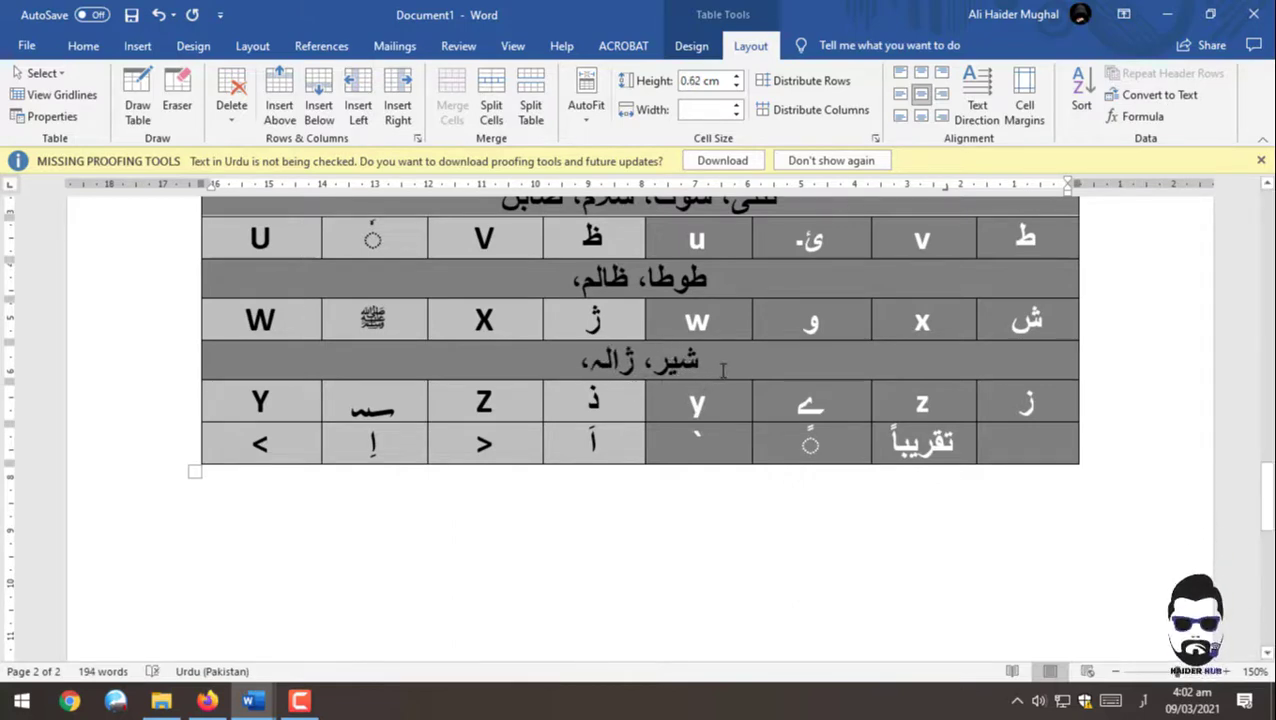
key(Return)
text(میری)
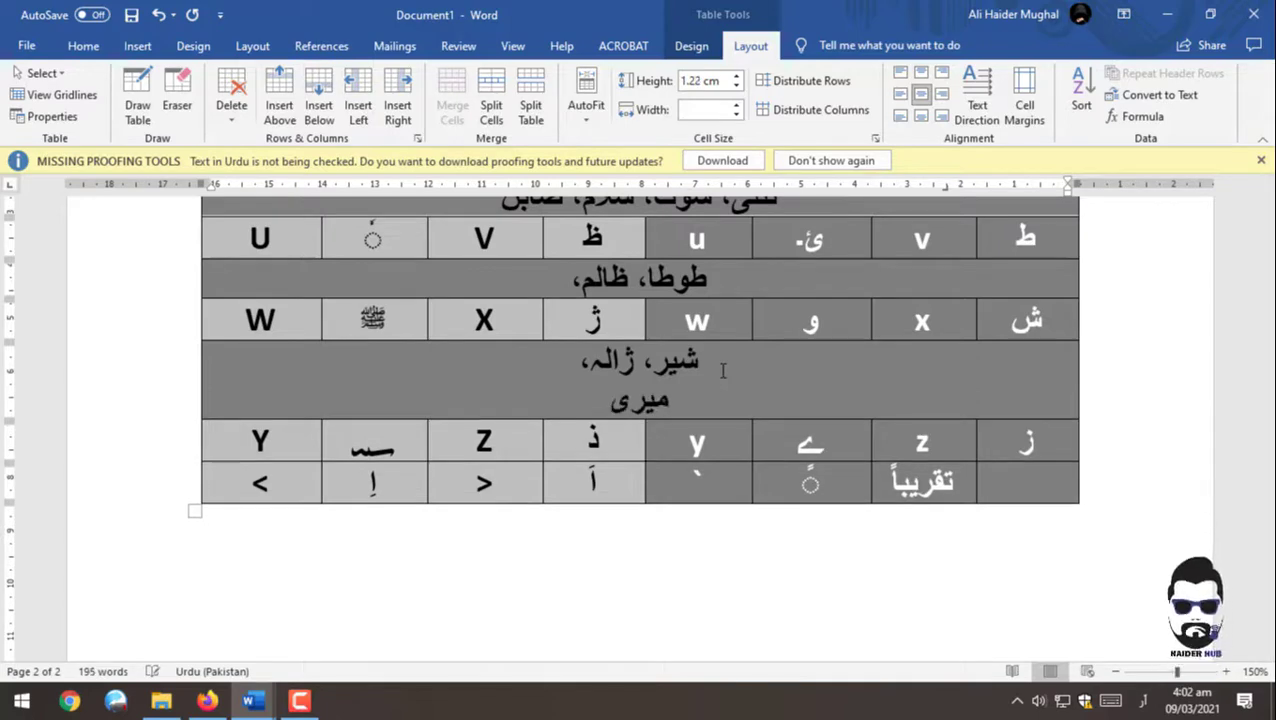
text(ے پیارے نب)
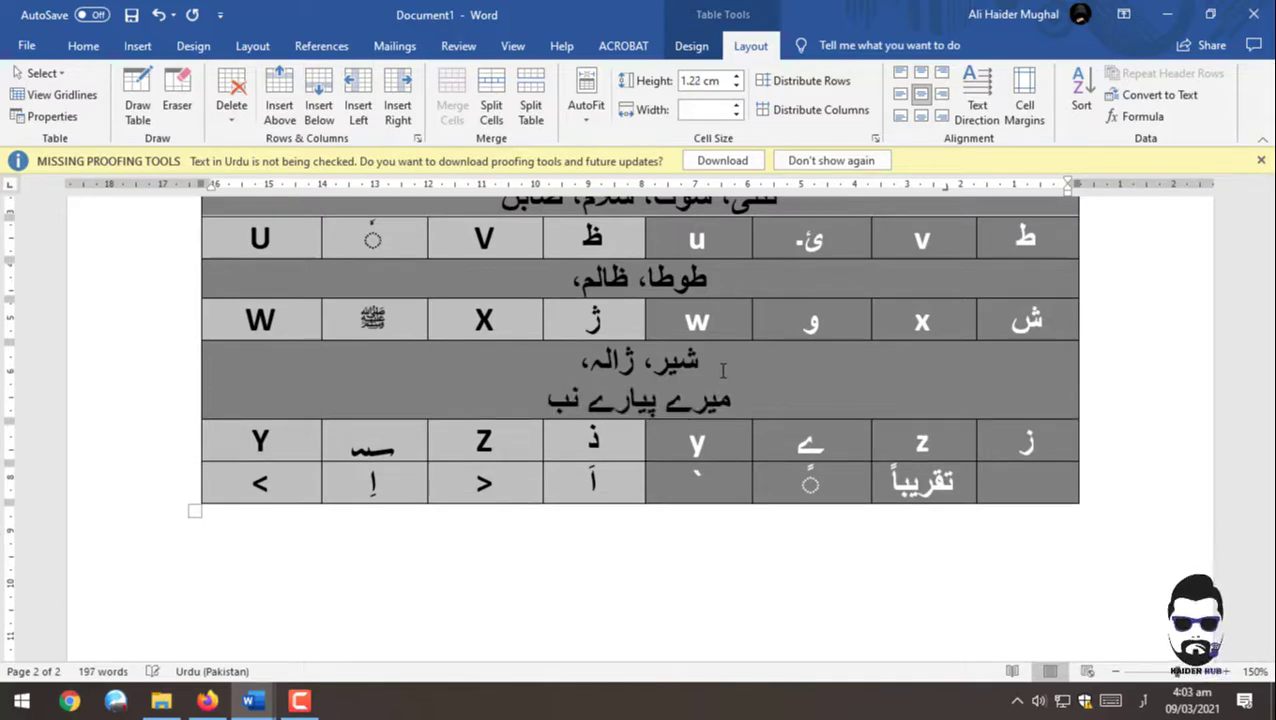
key(BackSpace)
key(BackSpace)
key(BackSpace)
key(BackSpace)
key(BackSpace)
key(BackSpace)
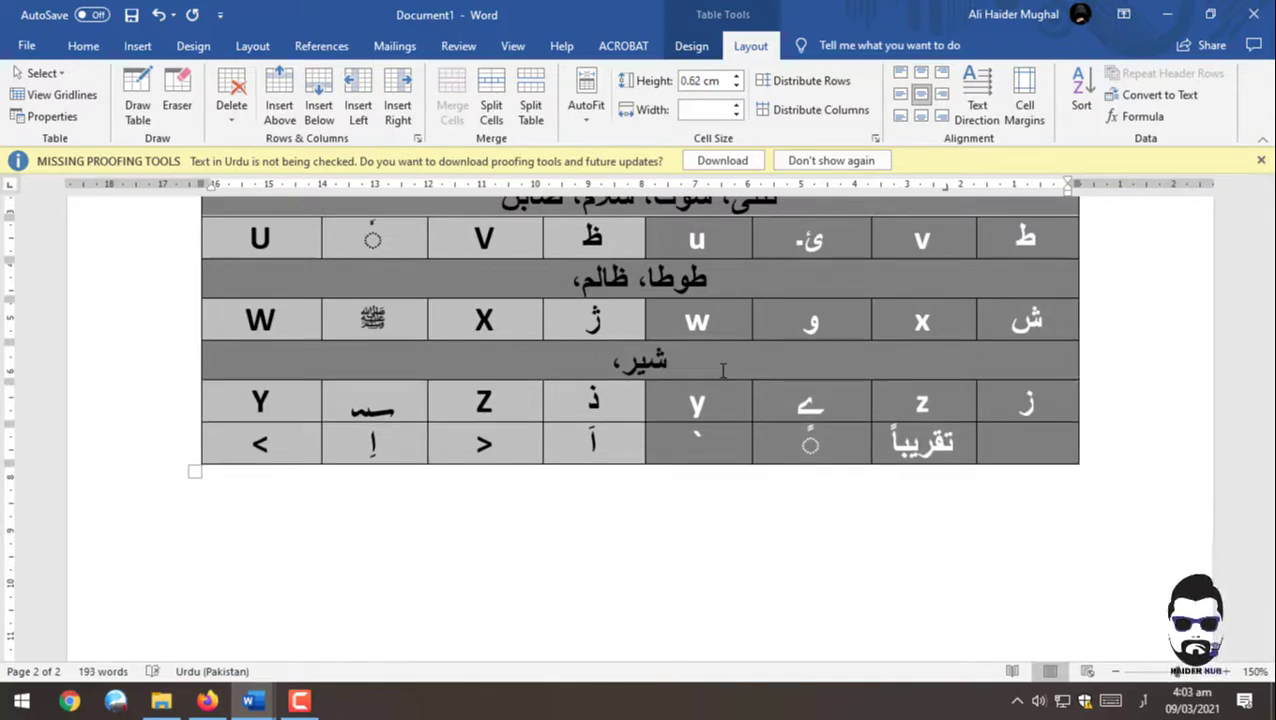
text( ثالہ)
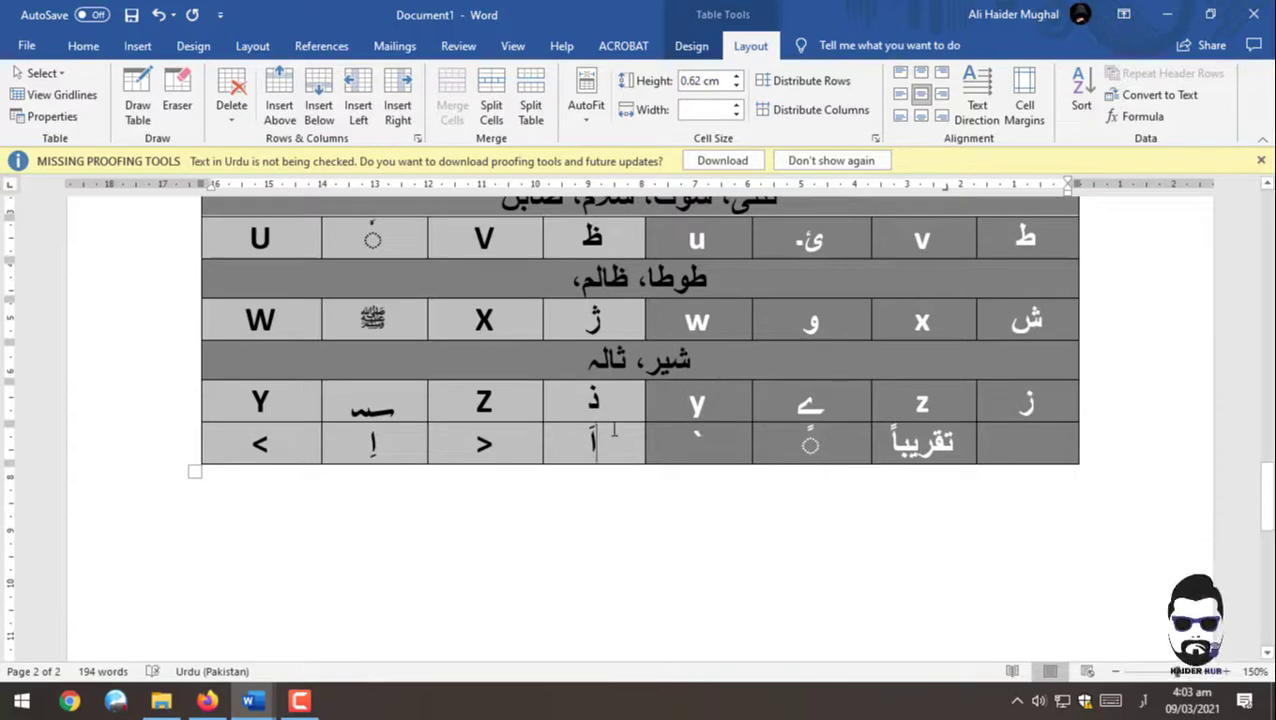
Step: Add a merged row above the last row with ذرا and the year ۱۹۹۳ in Urdu digits
right_click(614, 430)
click(840, 299)
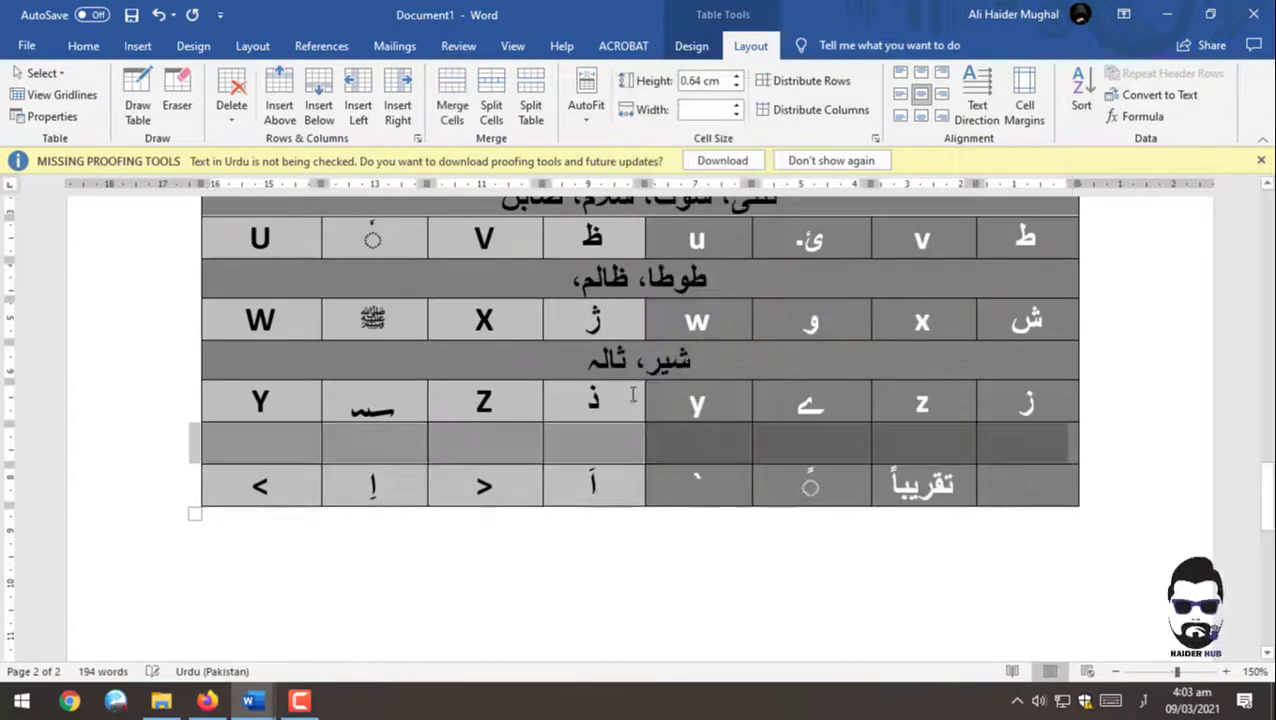
click(192, 442)
click(452, 105)
click(640, 442)
text(ذ)
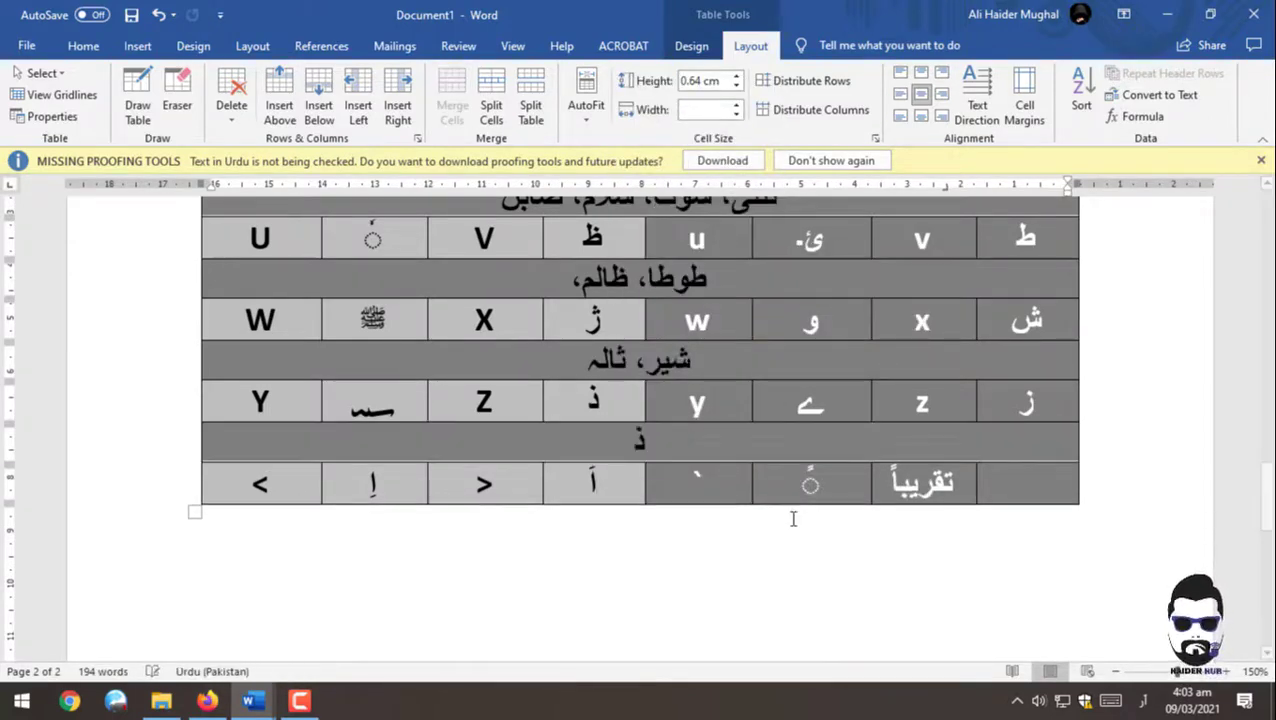
text(ارا، زرا،)
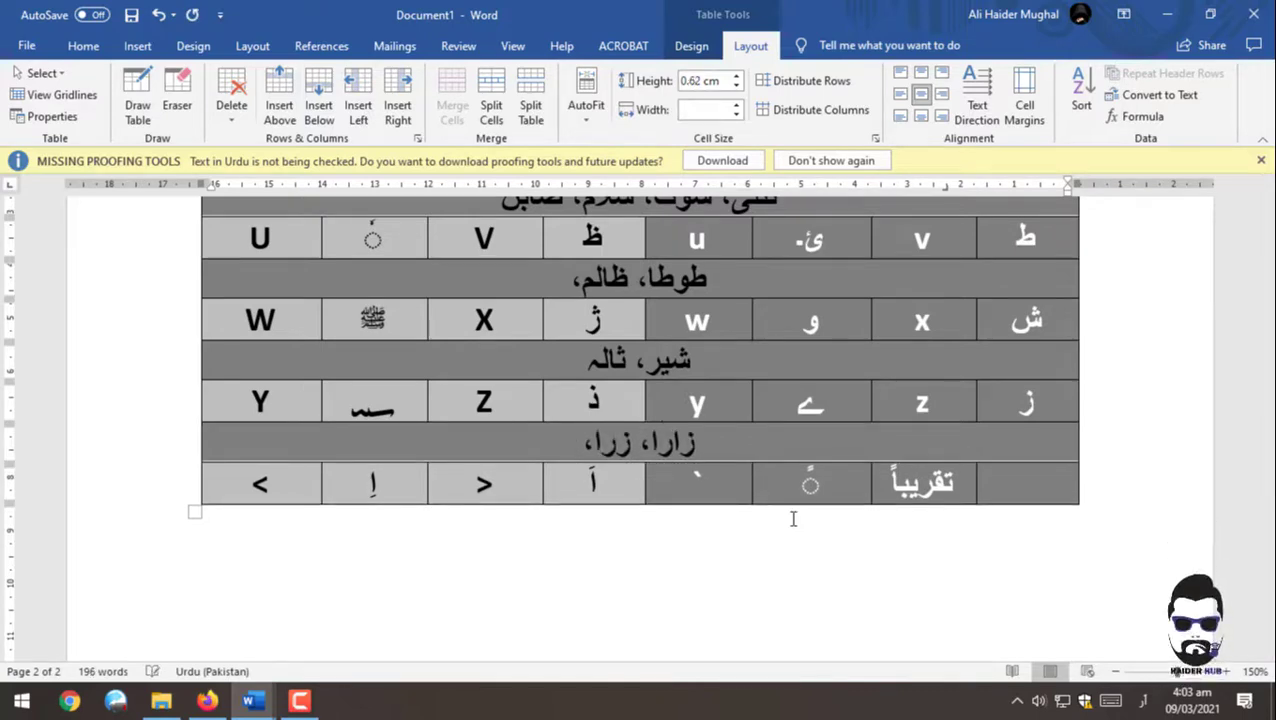
key(BackSpace)
key(BackSpace)
key(BackSpace)
text(ذرا، )
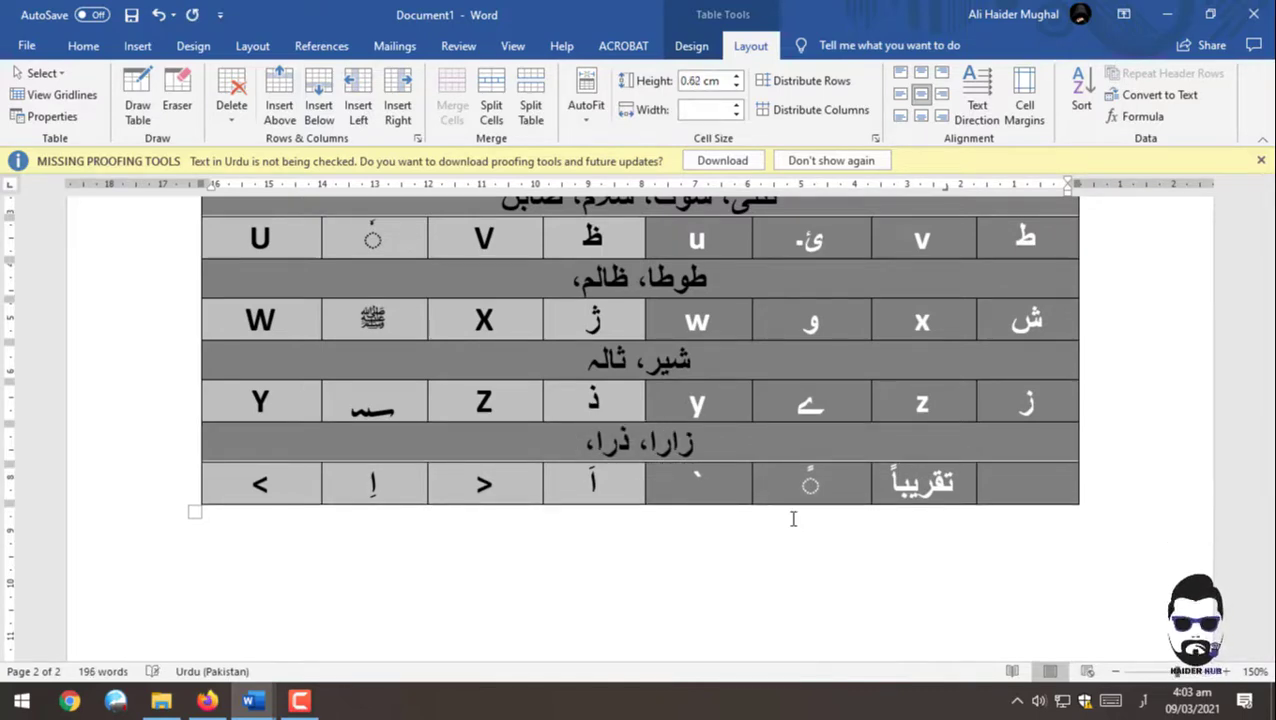
text(1993)
text(؁)
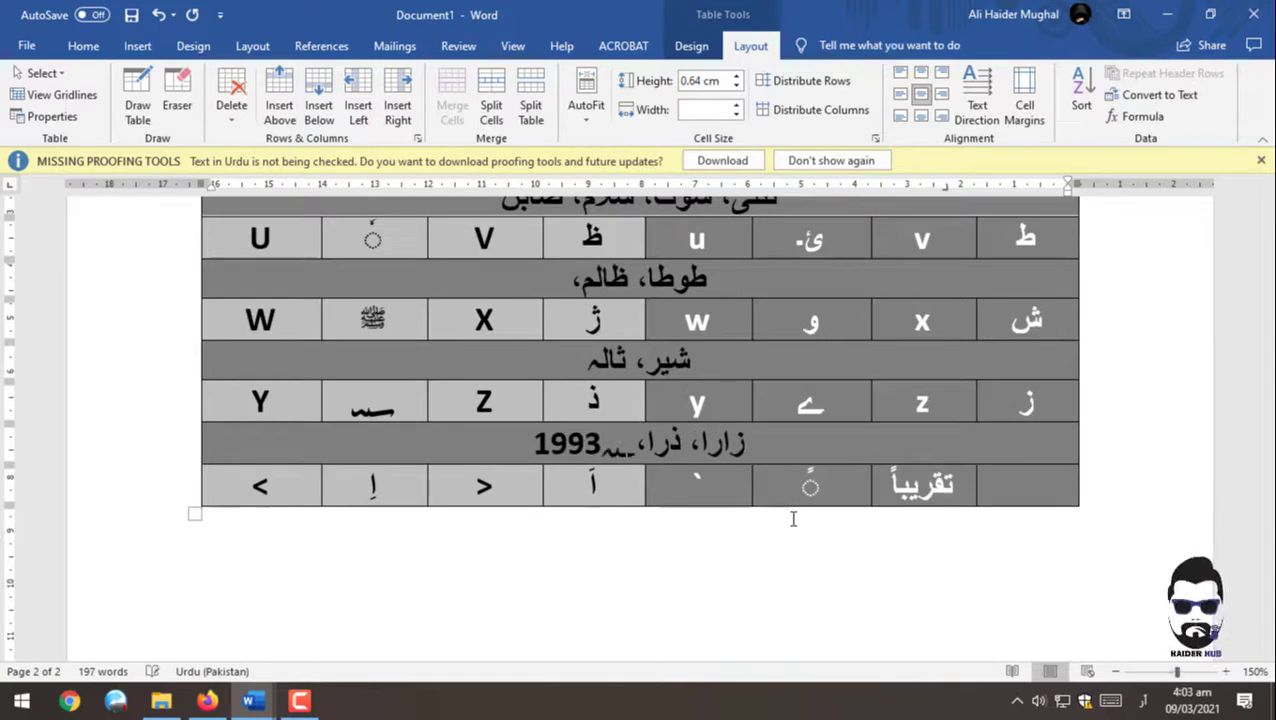
key(BackSpace)
key(BackSpace)
key(BackSpace)
text(۱۹۹۳)
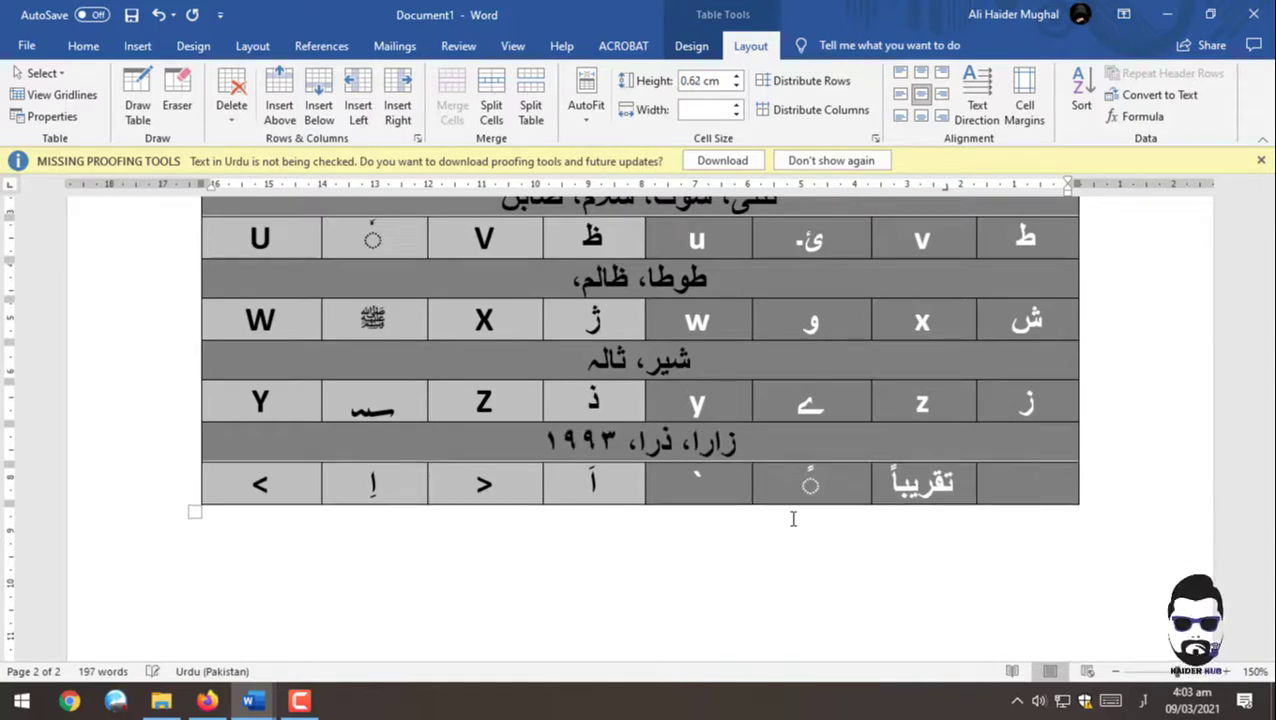
key(BackSpace)
key(BackSpace)
key(BackSpace)
key(BackSpace)
text(؁۱۹۹۳)
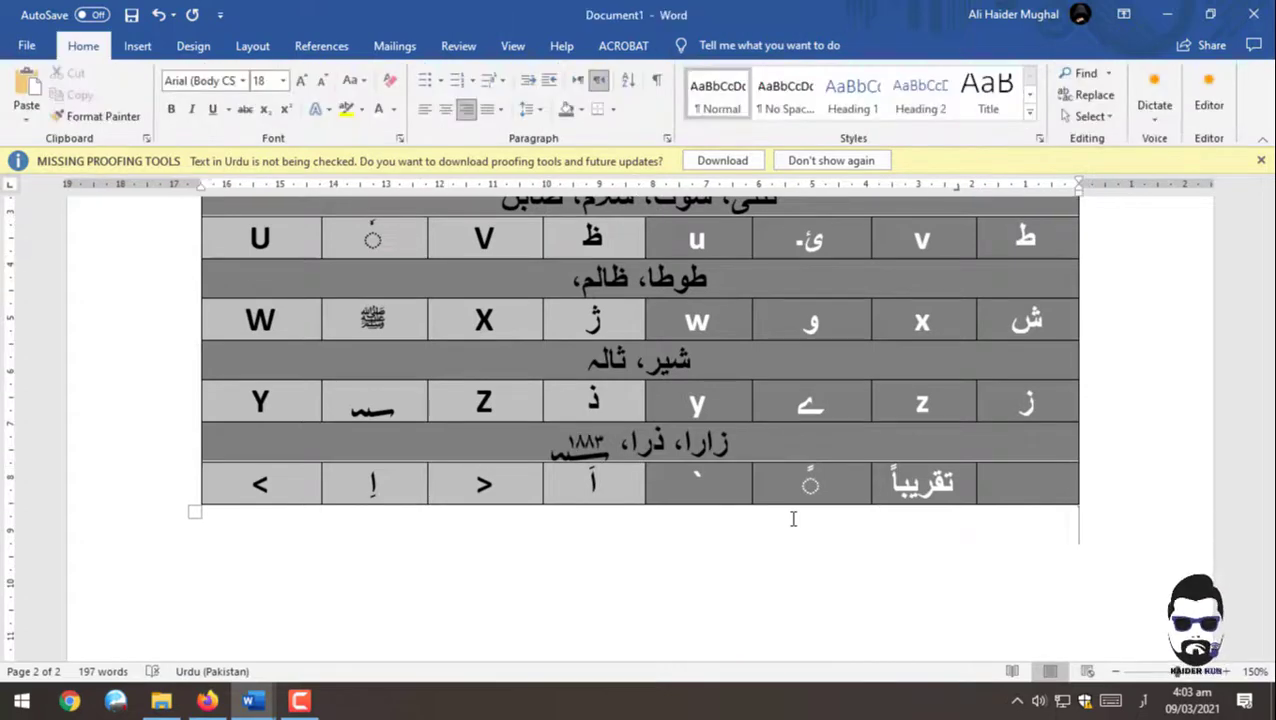
Step: Dismiss the save prompt with Not now, leaving the document unsaved
key(ctrl+s)
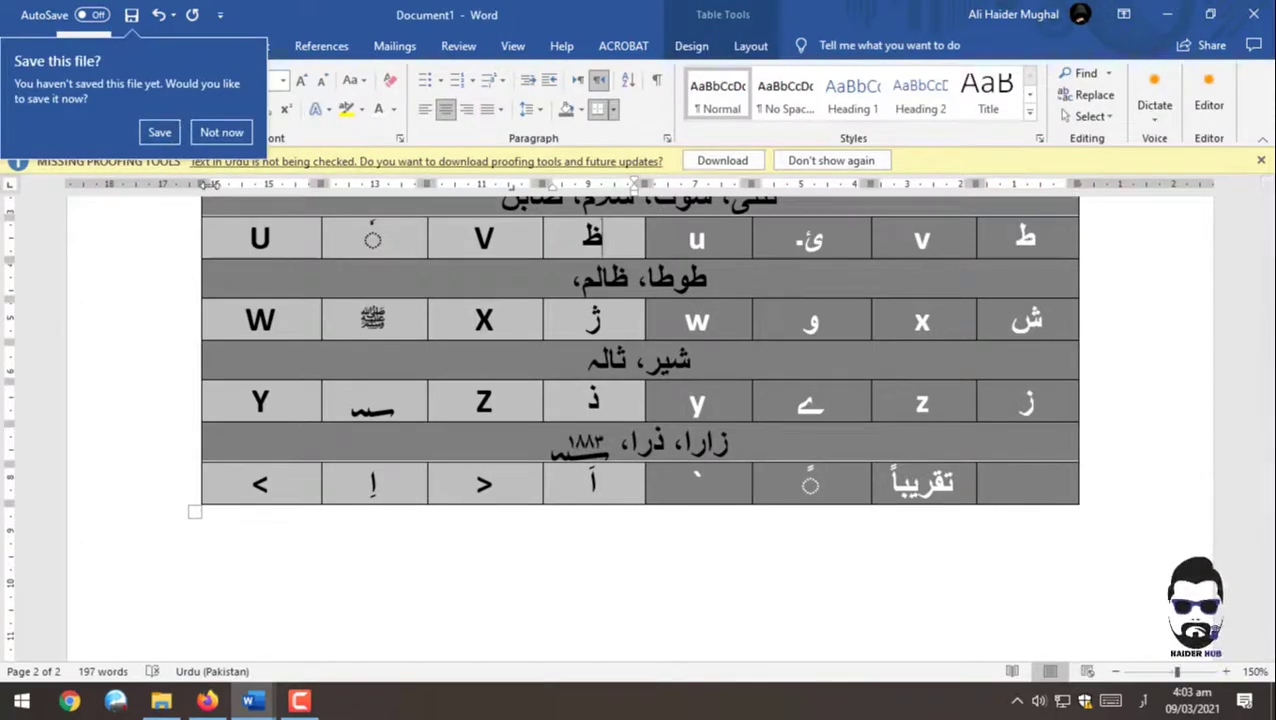
click(222, 132)
scroll(817, 478, up, 5)
scroll(817, 478, down, 4)
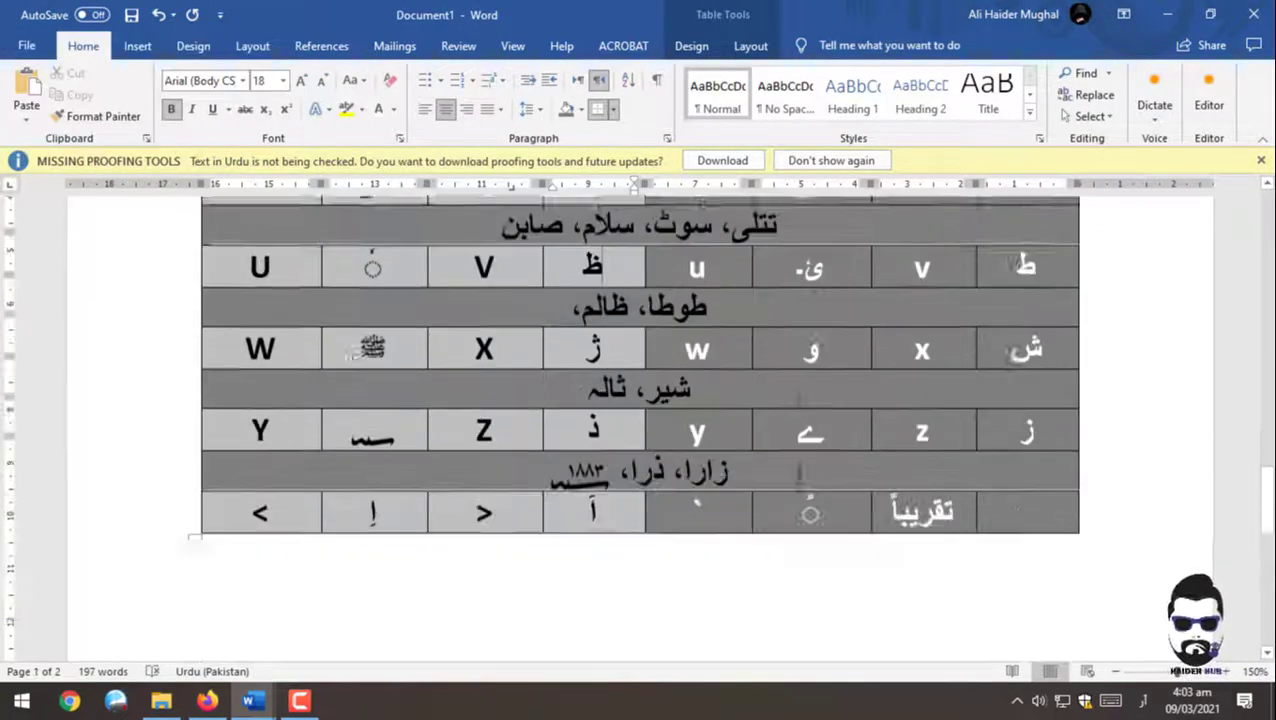
scroll(790, 475, down, 1)
Step: Return to the top of the document and place the cursor in the Small Letters heading
key(ctrl+Home)
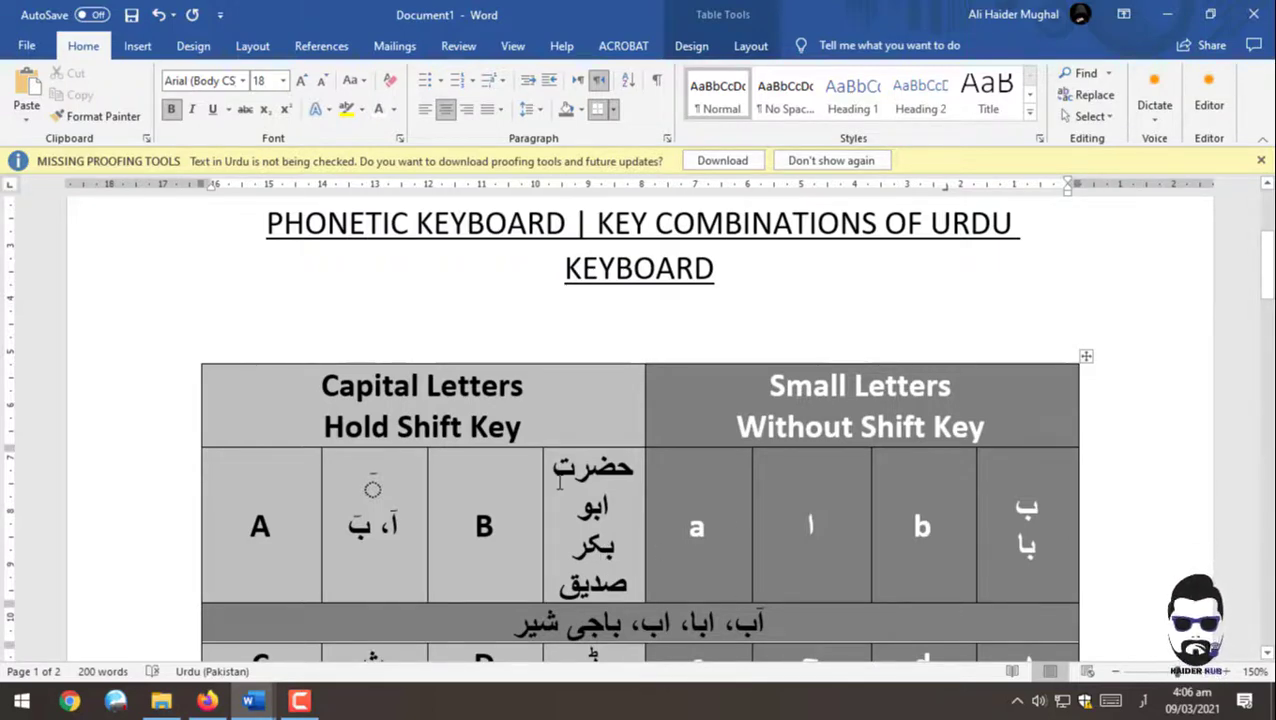
click(726, 437)
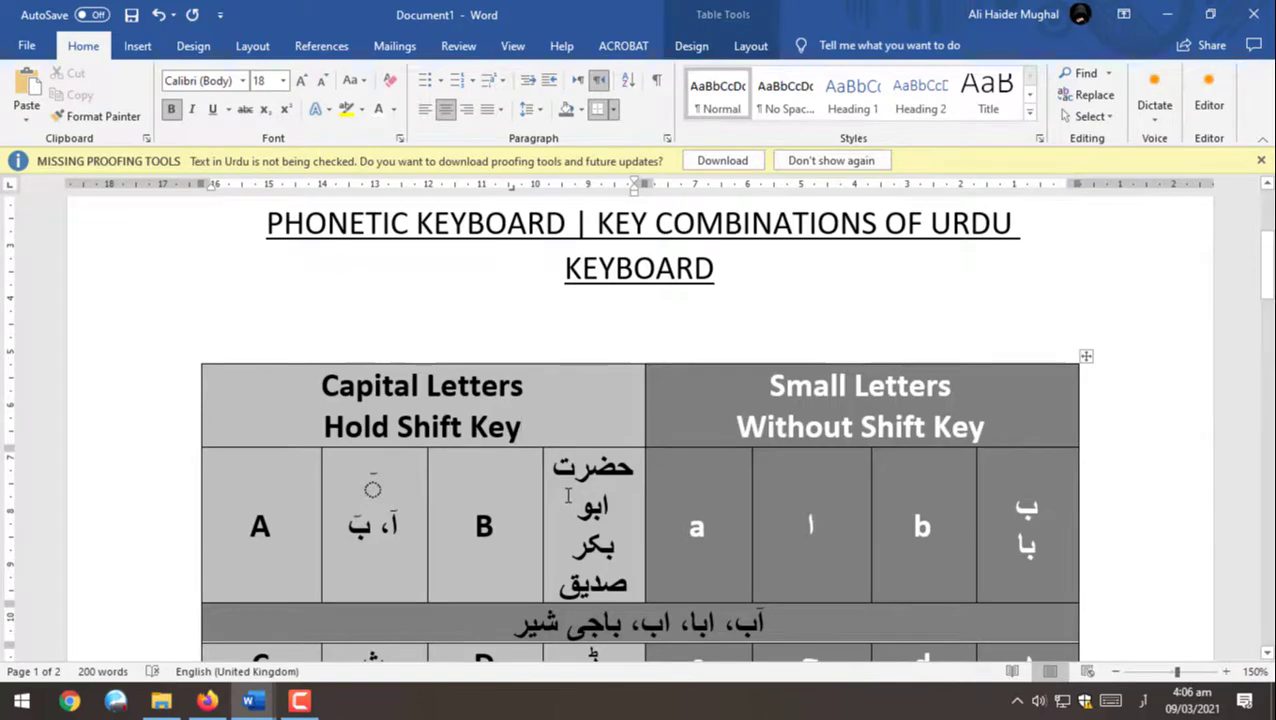
scroll(567, 496, down, 3)
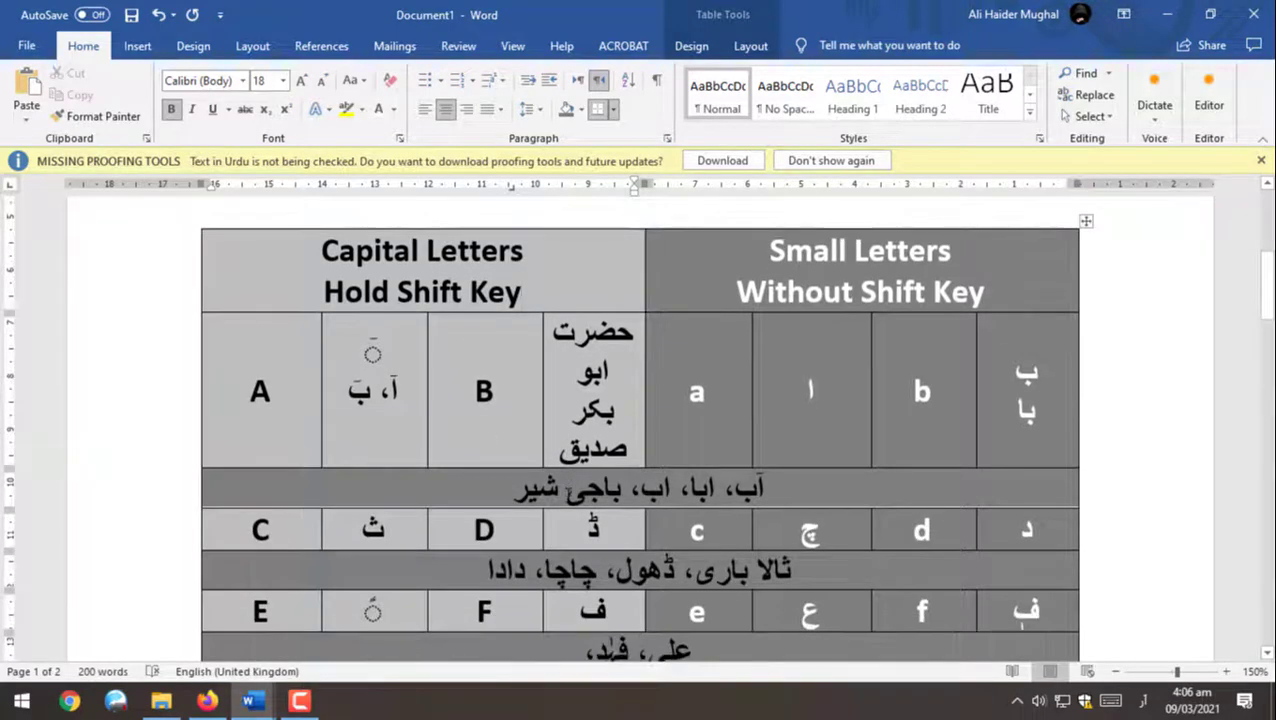